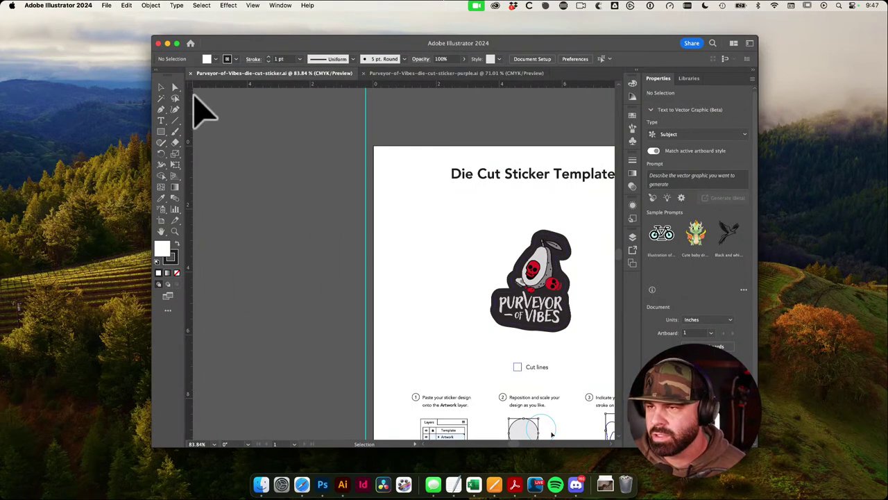
Step: Maximize the document window and examine the Purveyor of Vibes die-cut sticker artwork
click(175, 44)
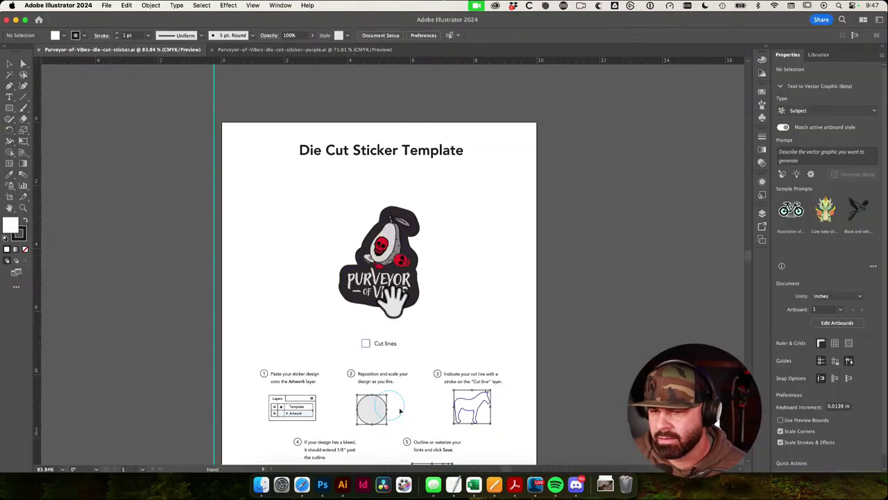
drag(417, 272, 482, 301)
drag(339, 231, 415, 270)
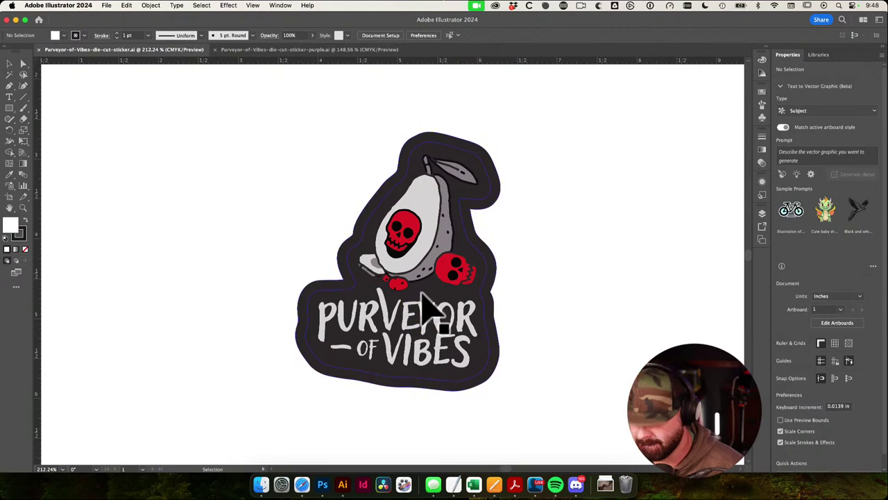
Step: Create an 11 × 8.5 in print document and add the point text "The Vibe Market" in the upper part of the artboard
key(super+n)
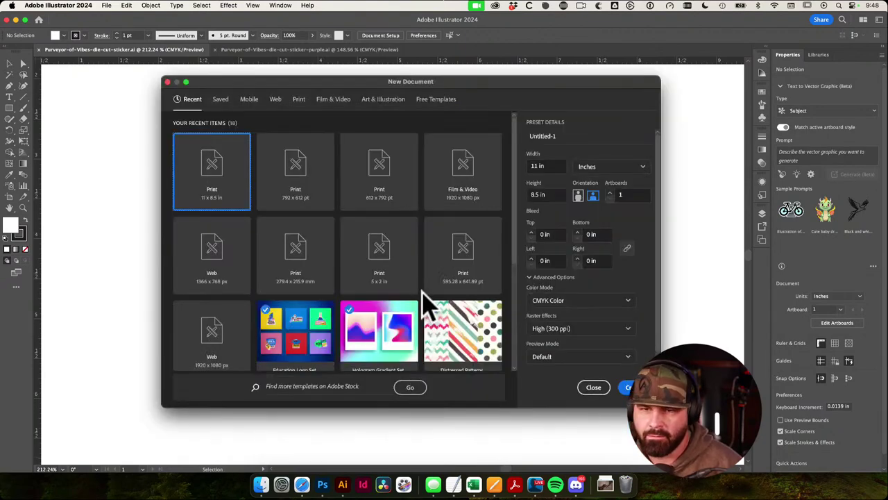
key(Return)
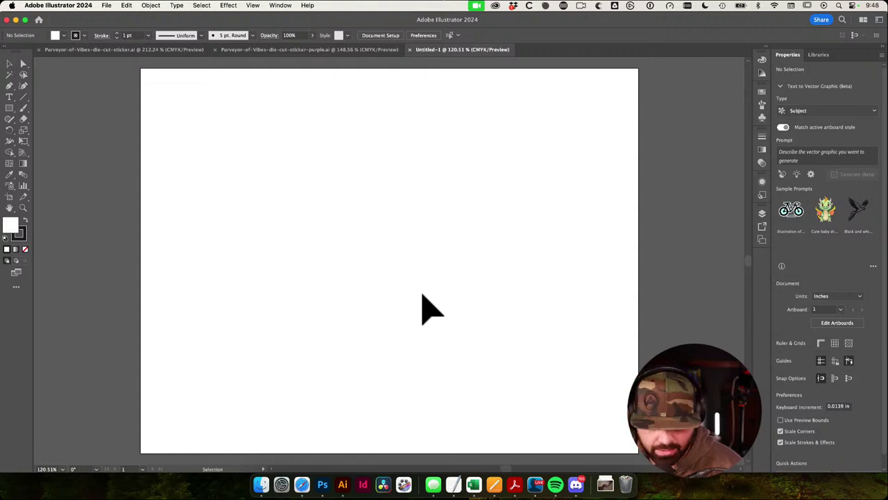
key(t)
click(240, 161)
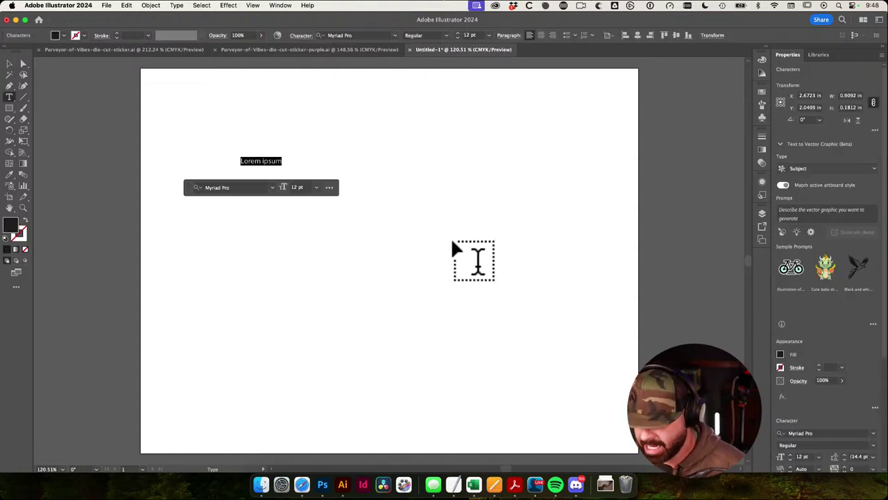
text(Tje)
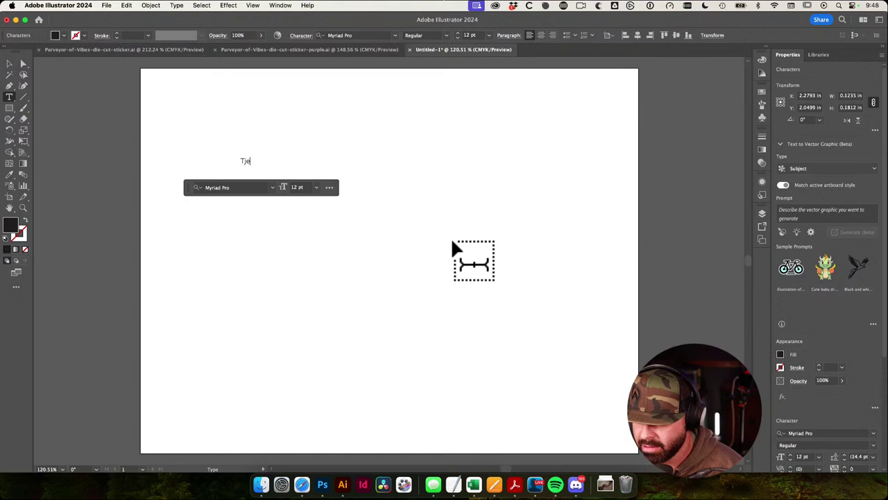
key(super+a)
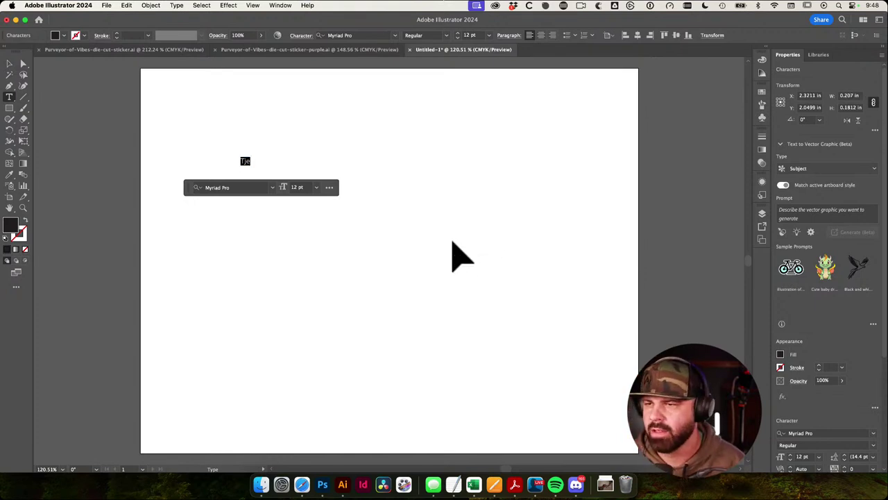
text(The Vibe Market)
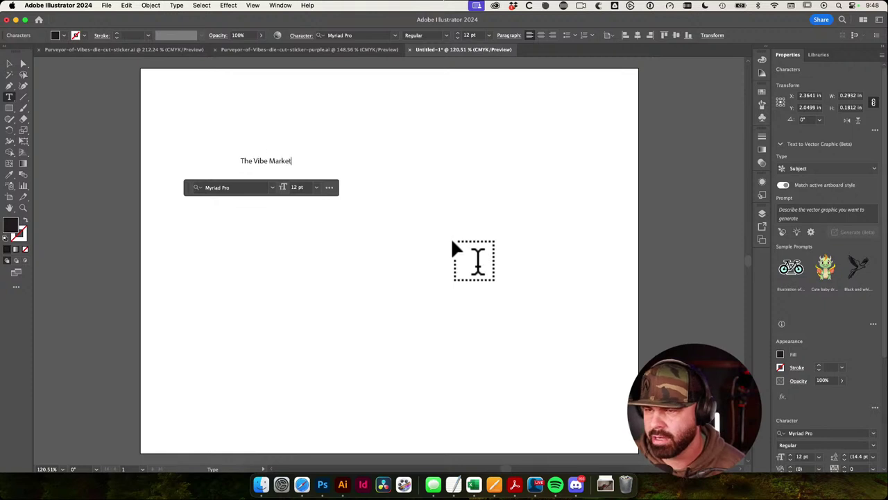
super+click(424, 249)
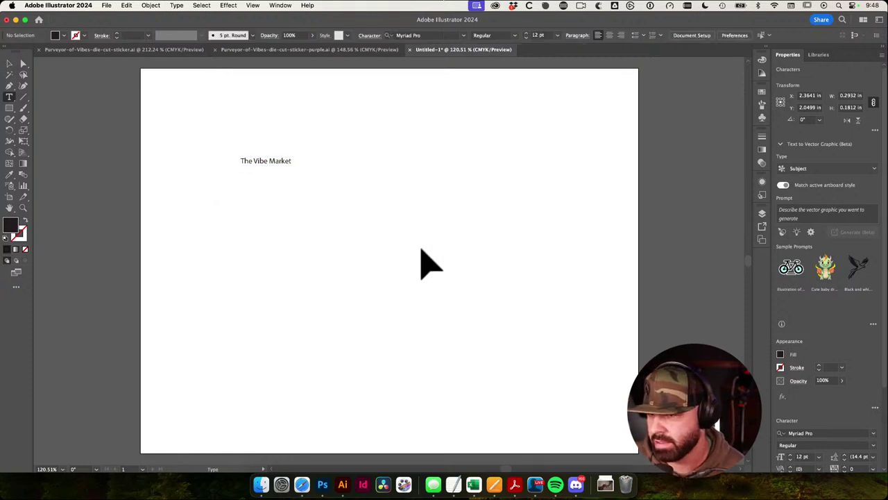
Step: Duplicate the "The Vibe Market" text below the original and change the copy to read "thevibe.market"
key(v)
drag(212, 117, 318, 223)
drag(278, 179, 310, 266)
double_click(310, 266)
key(super+a)
text(t)
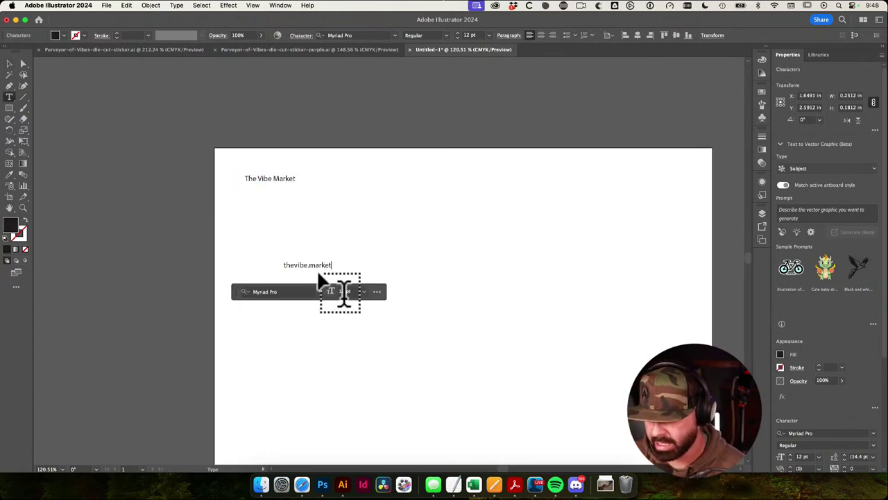
key(Escape)
Step: Enlarge both text lines to about three times their size, with "thevibe.market" left-aligned beneath "The Vibe Market"
click(440, 232)
drag(327, 272, 400, 269)
key(super+a)
key(e)
key(v)
click(474, 326)
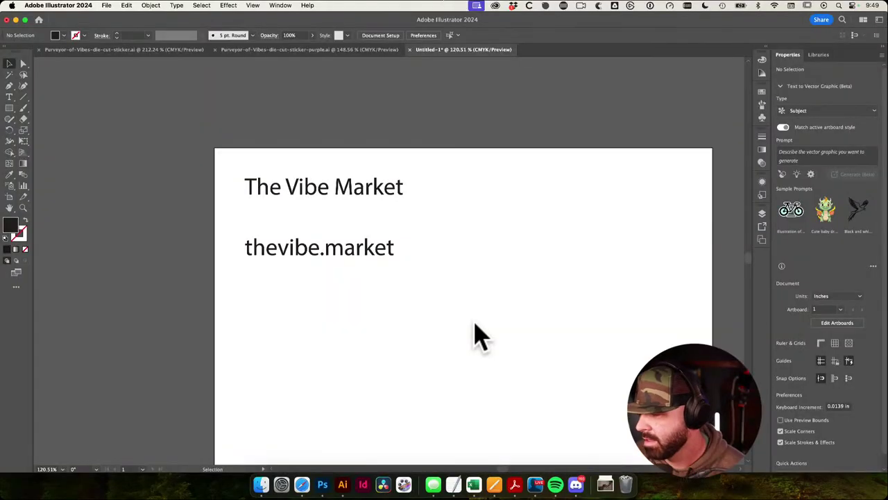
drag(506, 290, 490, 271)
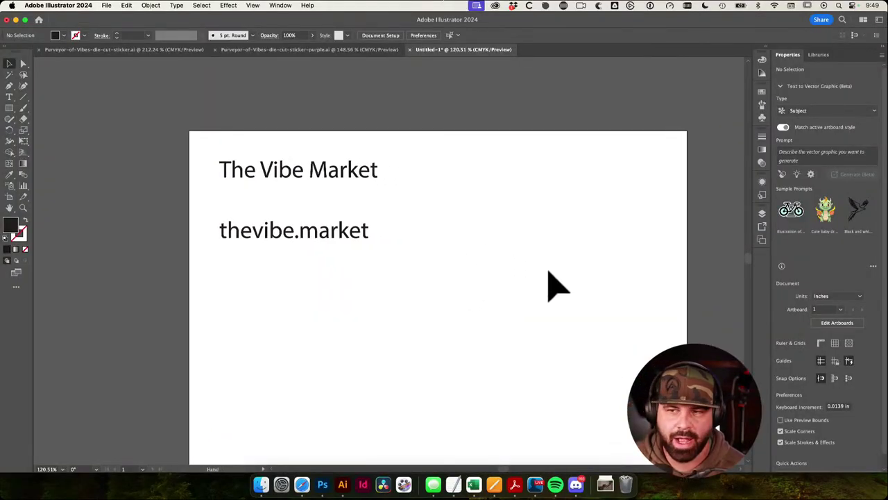
drag(549, 272, 535, 262)
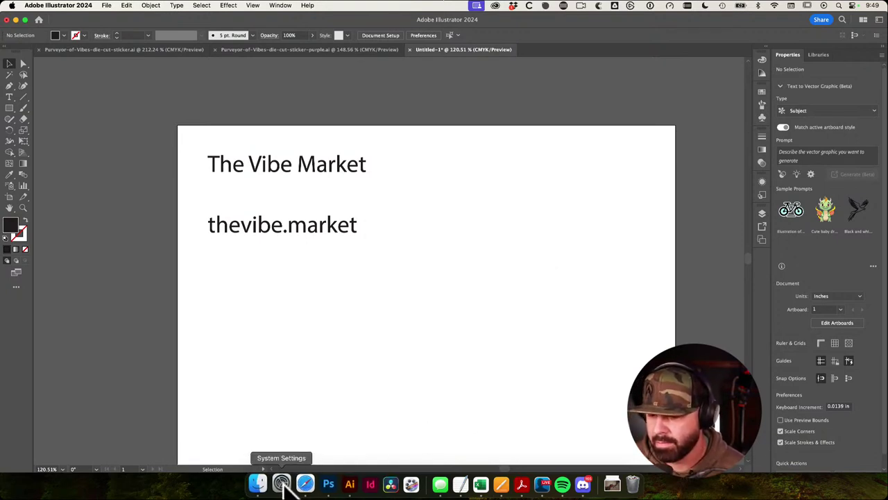
Step: Switch to Finder and open the Behance Live Projects folder
click(261, 484)
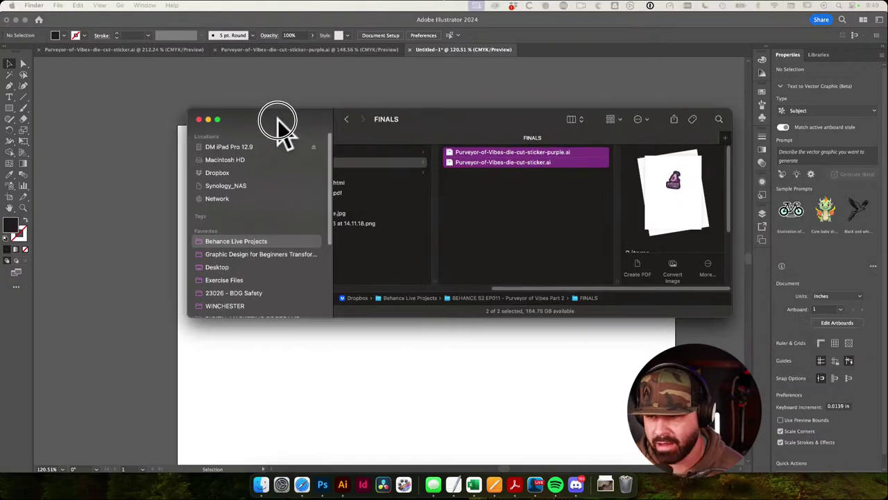
drag(284, 131, 404, 151)
click(357, 266)
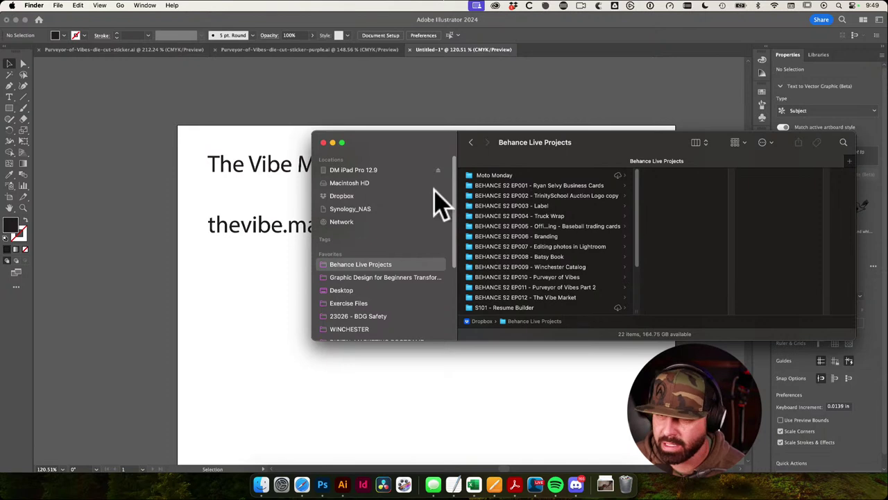
drag(426, 142, 390, 138)
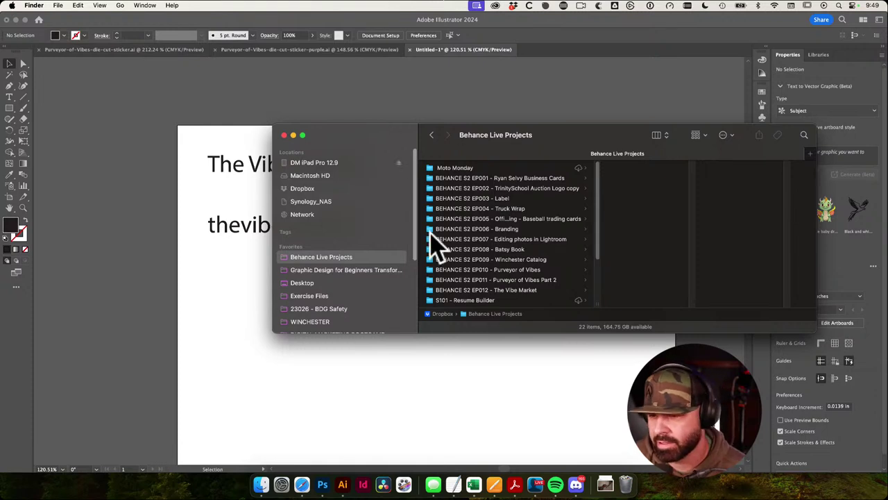
Step: Open the NEW JOB template folder inside DMD Design Files
scroll(377, 250, down, 5)
click(340, 257)
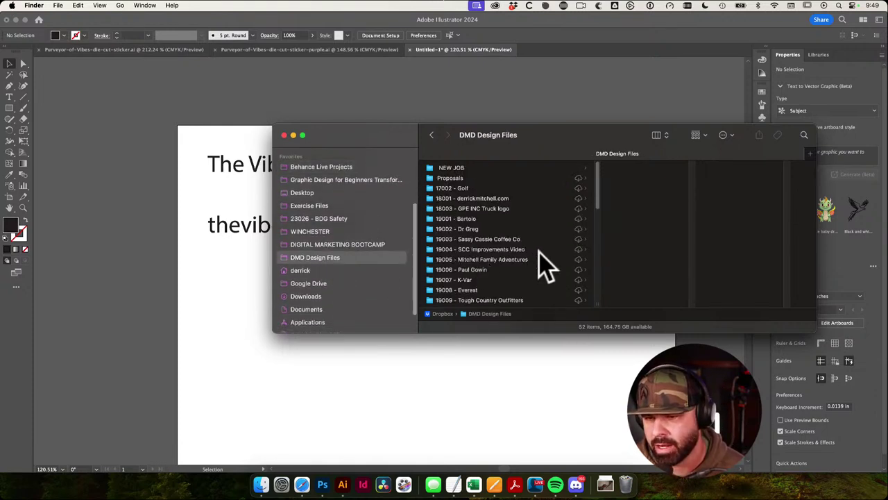
click(468, 168)
drag(400, 135, 340, 140)
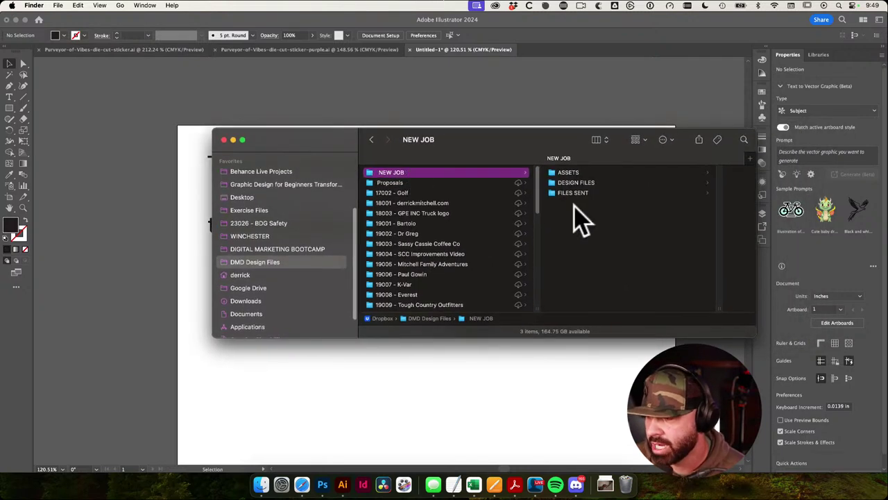
Step: Examine the contents of the ASSETS, DESIGN FILES and FILES SENT subfolders in the NEW JOB template
click(573, 173)
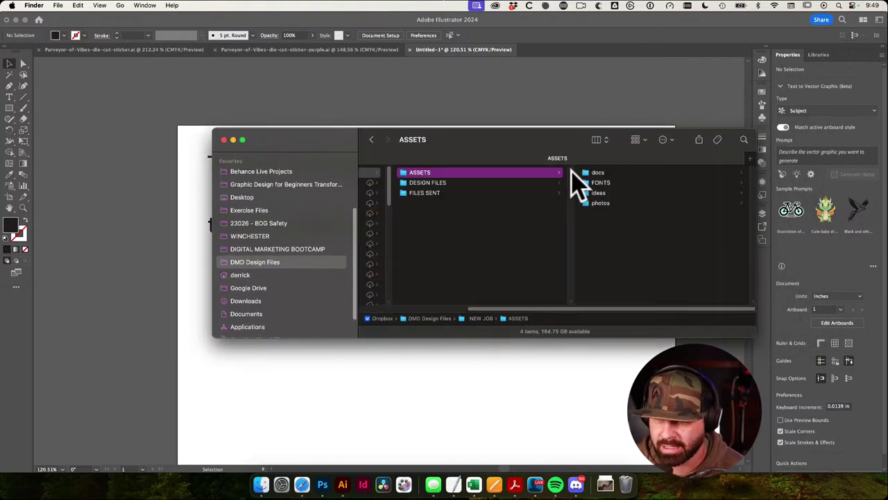
key(Down)
key(Down)
key(Up)
key(Up)
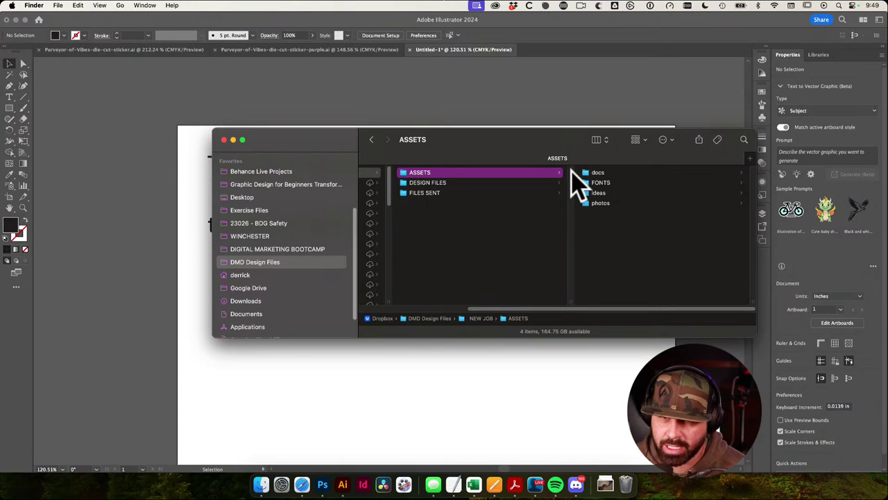
key(Down)
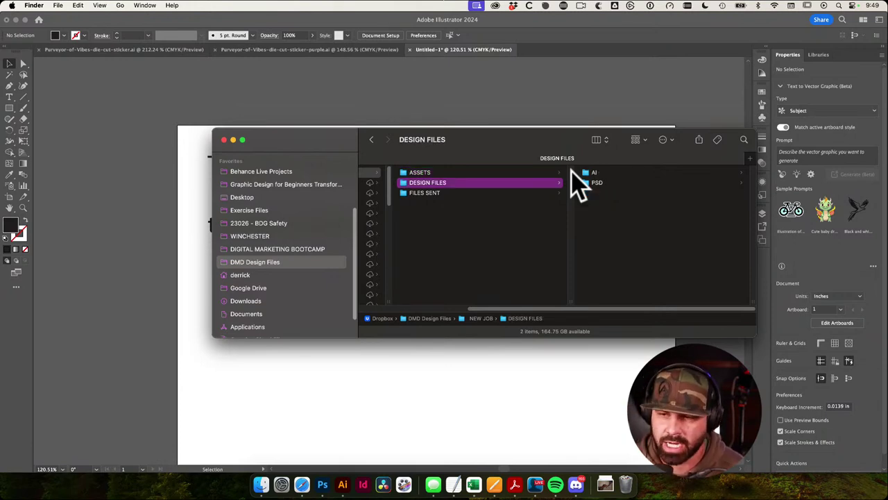
key(Down)
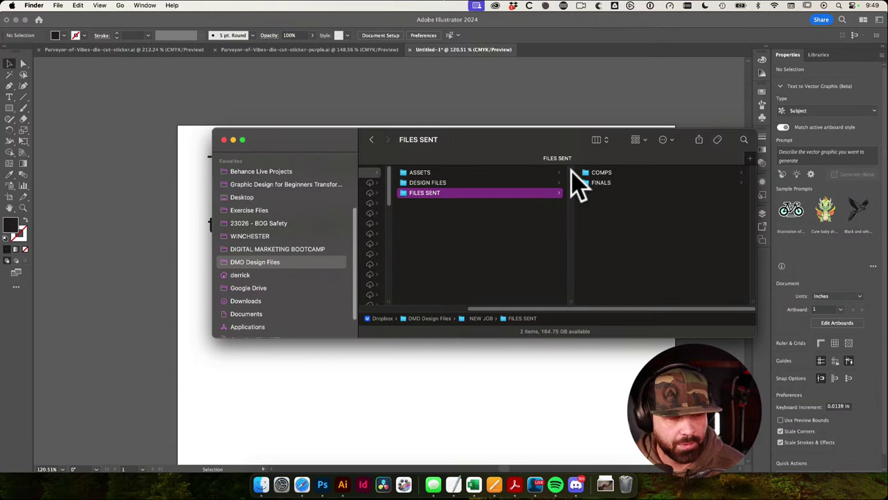
key(Right)
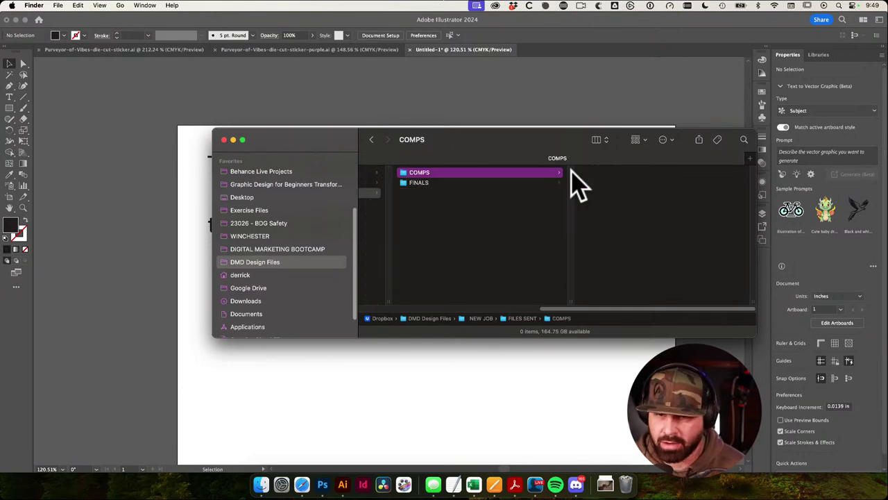
key(Down)
key(Left)
key(Left)
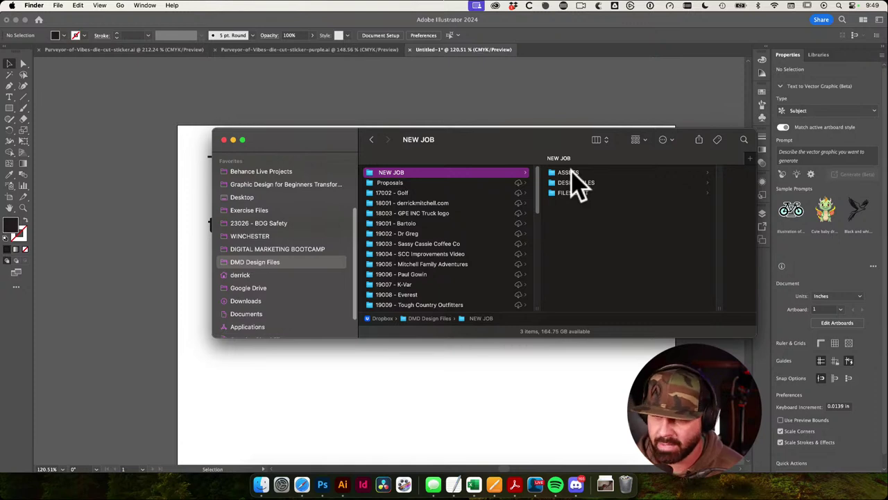
Step: Look through the numbered job folders in DMD Design Files to see the naming scheme
key(Return)
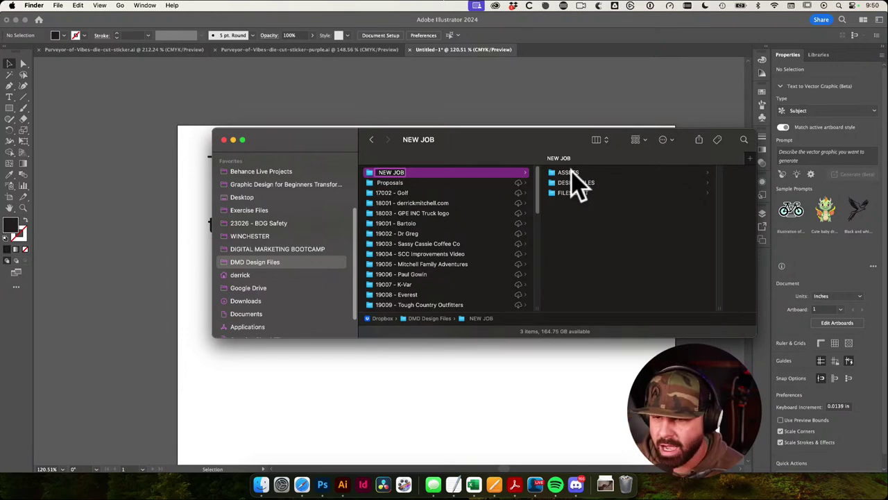
key(Return)
scroll(479, 267, down, 15)
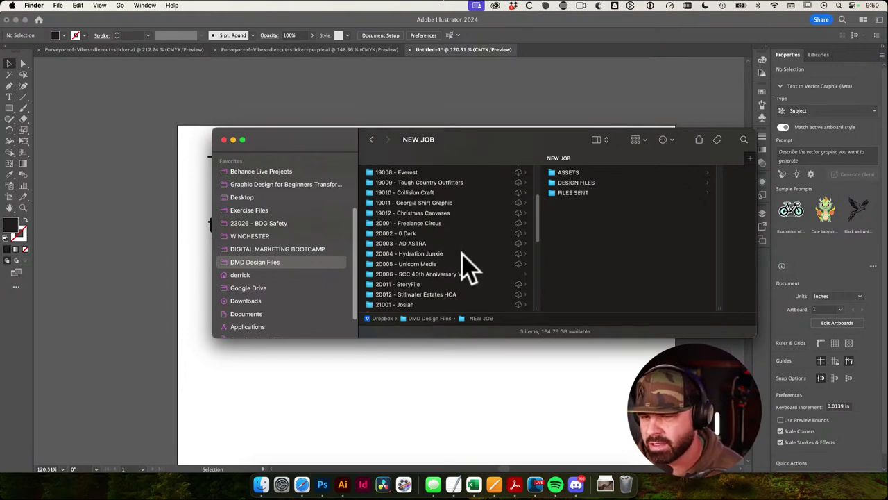
scroll(483, 269, up, 6)
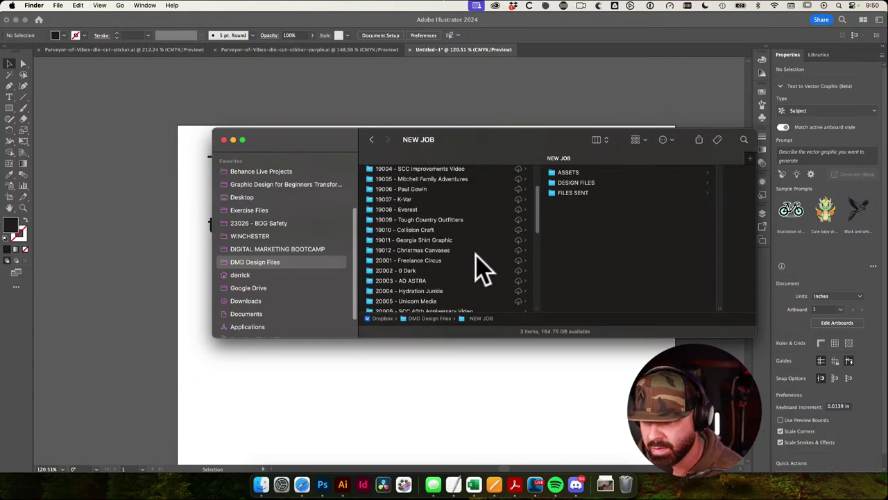
scroll(484, 269, down, 5)
scroll(484, 269, down, 2)
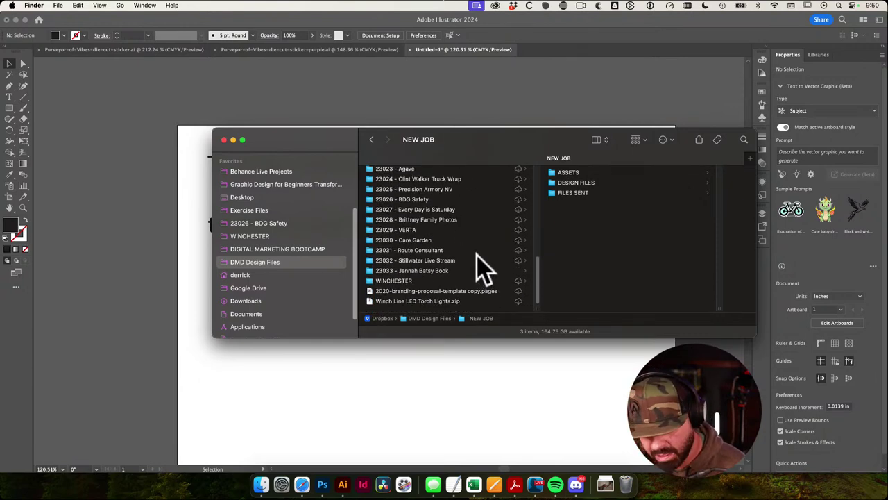
scroll(486, 271, up, 15)
scroll(488, 274, down, 4)
scroll(486, 274, up, 10)
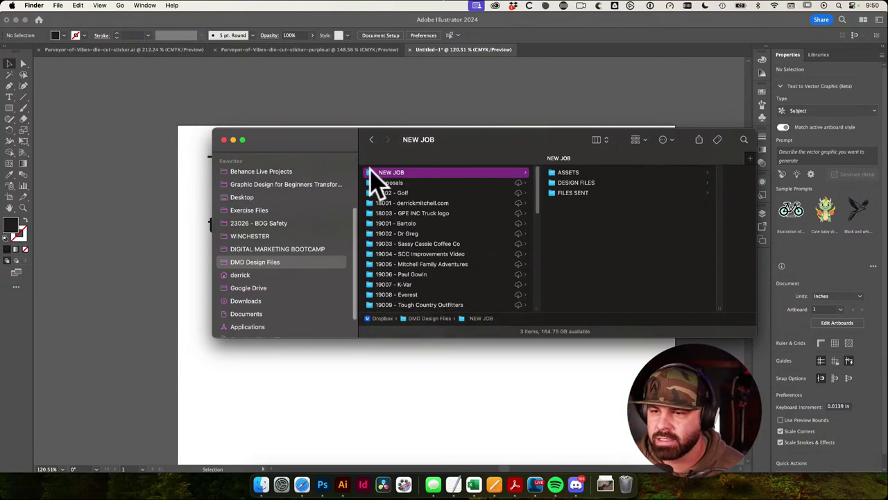
Step: Duplicate the NEW JOB folder and rename the copy "23034 - The Vibe Market", following the last job number
key(super+d)
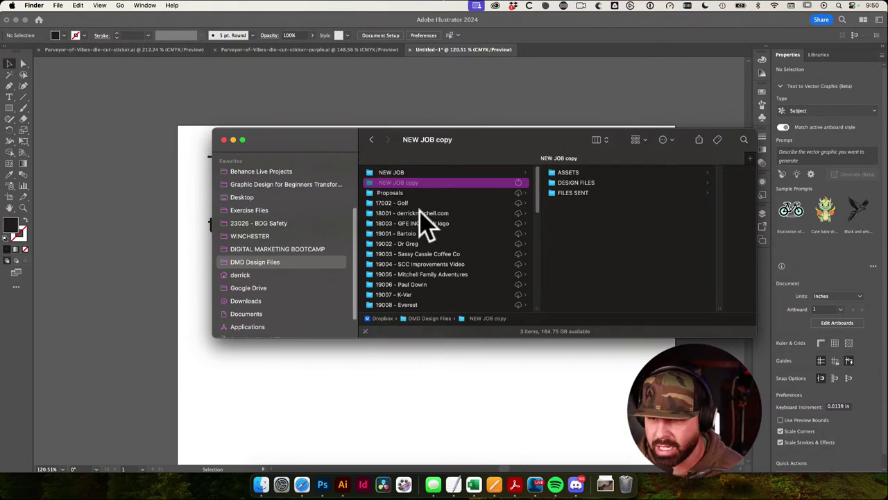
scroll(462, 267, down, 10)
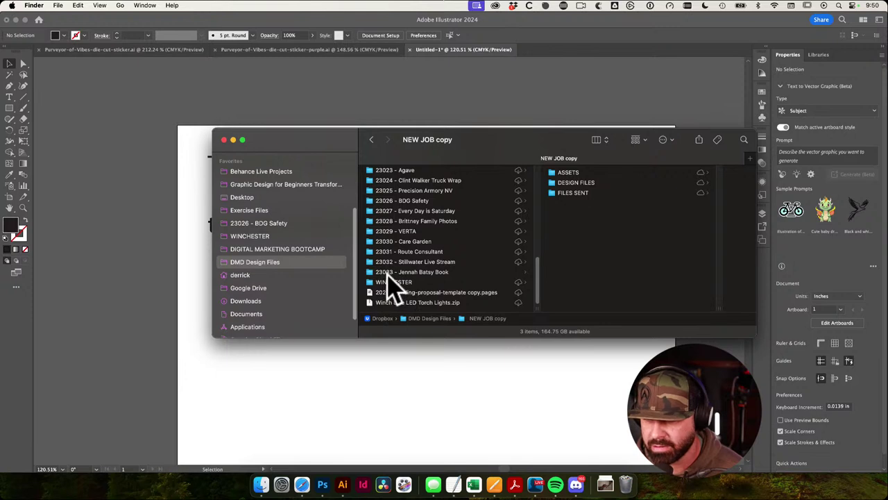
scroll(446, 278, up, 10)
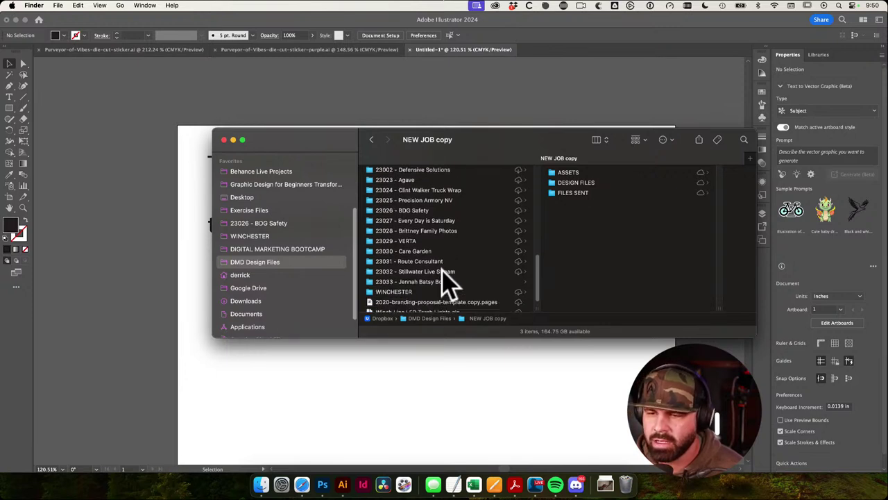
click(400, 173)
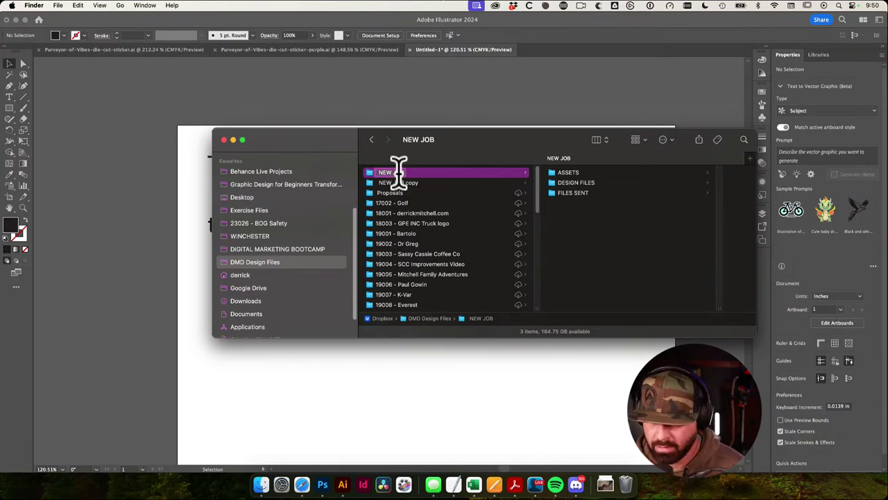
click(405, 182)
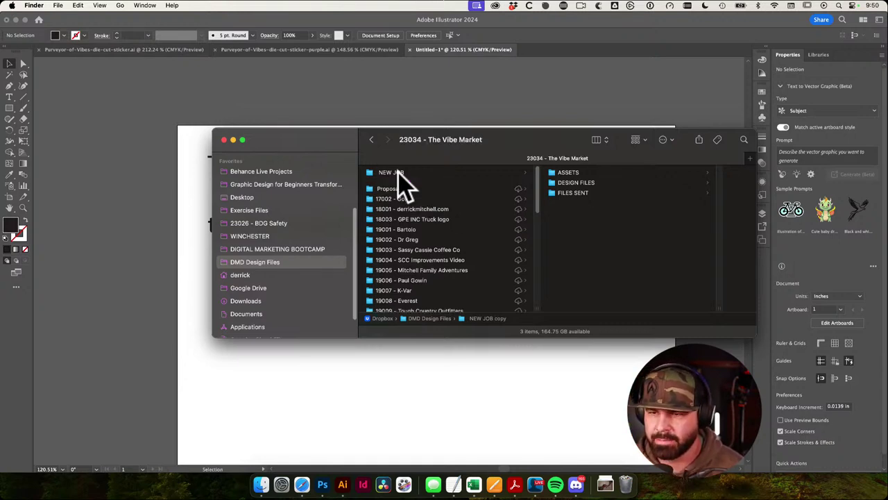
scroll(496, 253, down, 10)
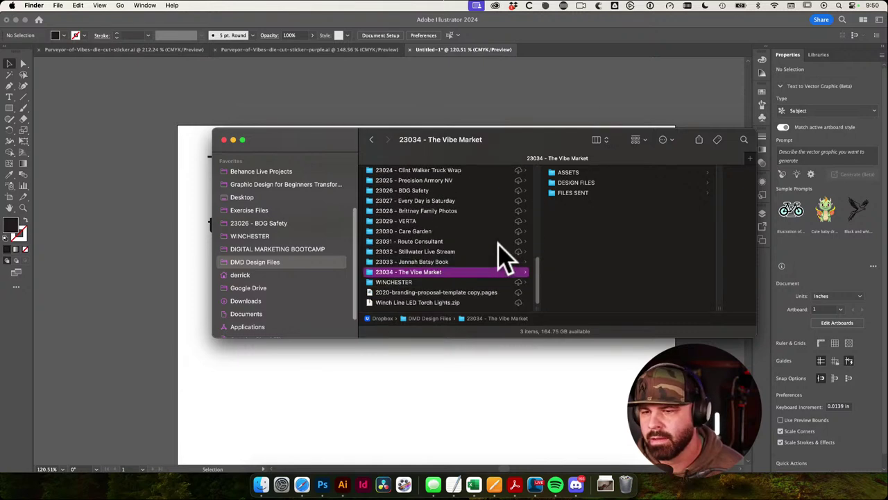
drag(316, 137, 255, 126)
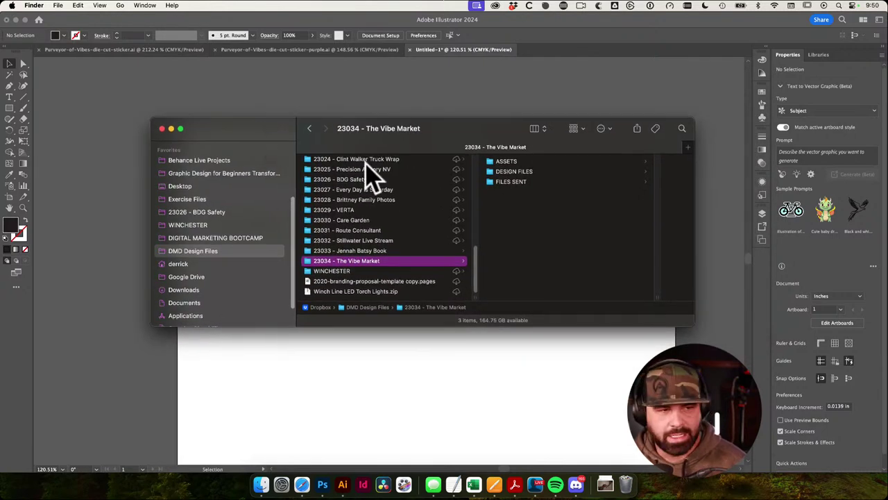
key(super+Tab)
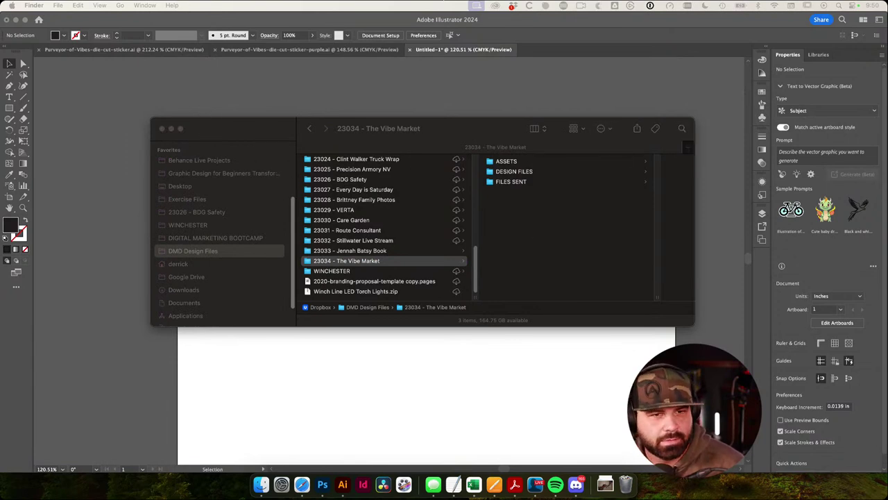
drag(267, 135, 250, 136)
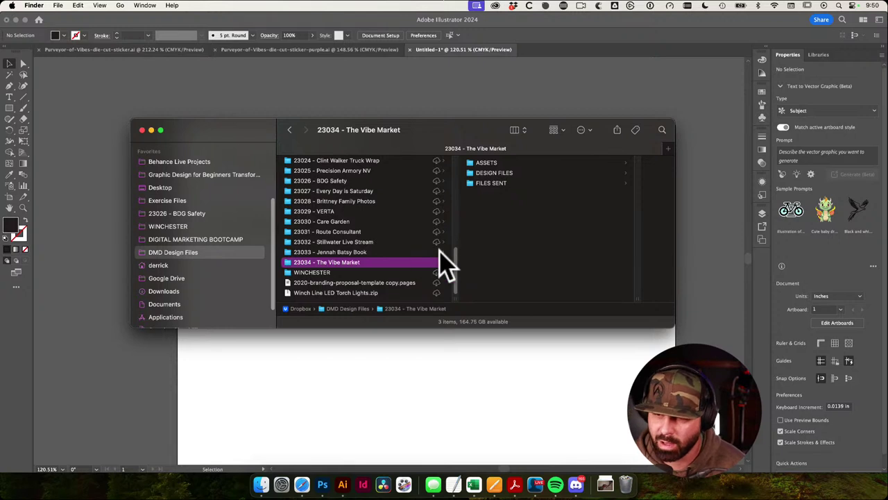
drag(257, 139, 255, 140)
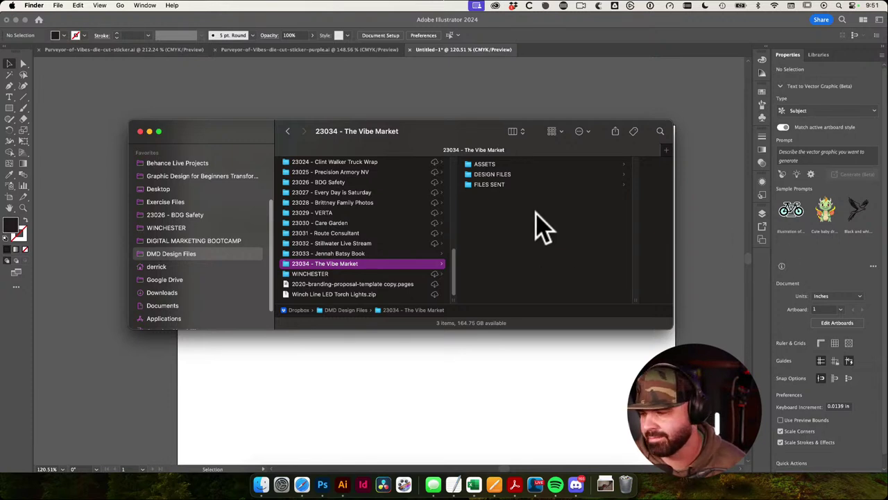
drag(231, 125, 228, 127)
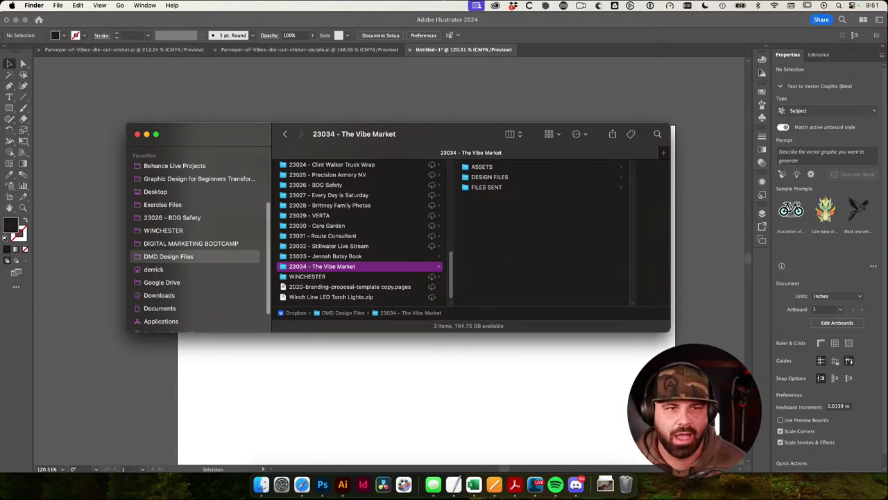
Step: Narrow the Illustrator window so the Behance live chat window fits beside it
mouse_move(887, 55)
mouse_down()
mouse_move(866, 54)
mouse_move(885, 38)
mouse_move(882, 53)
mouse_up()
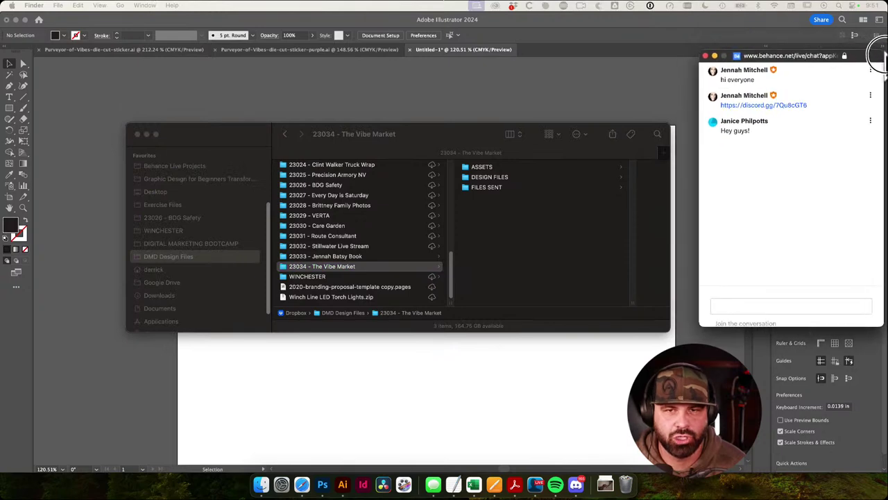
click(762, 38)
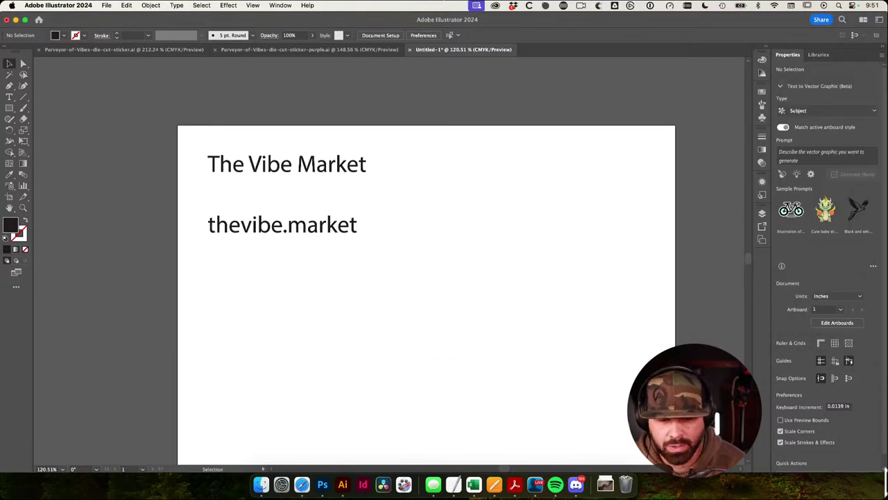
drag(886, 236, 705, 236)
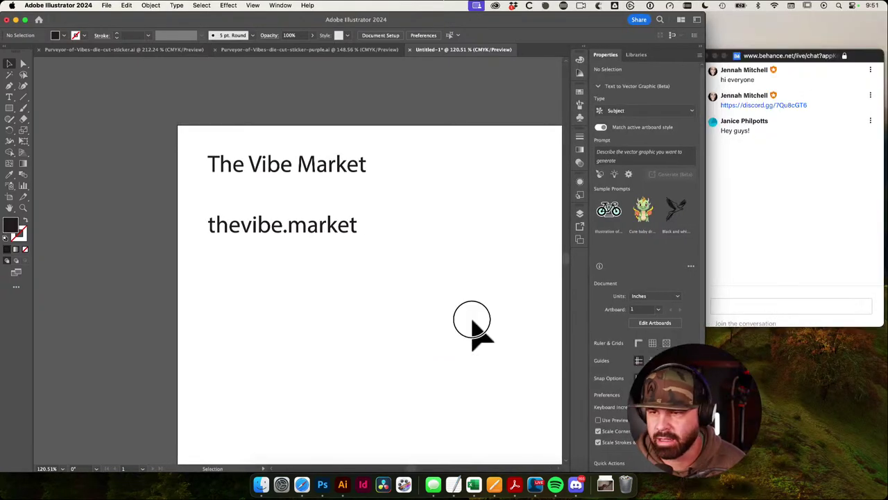
drag(476, 309, 415, 282)
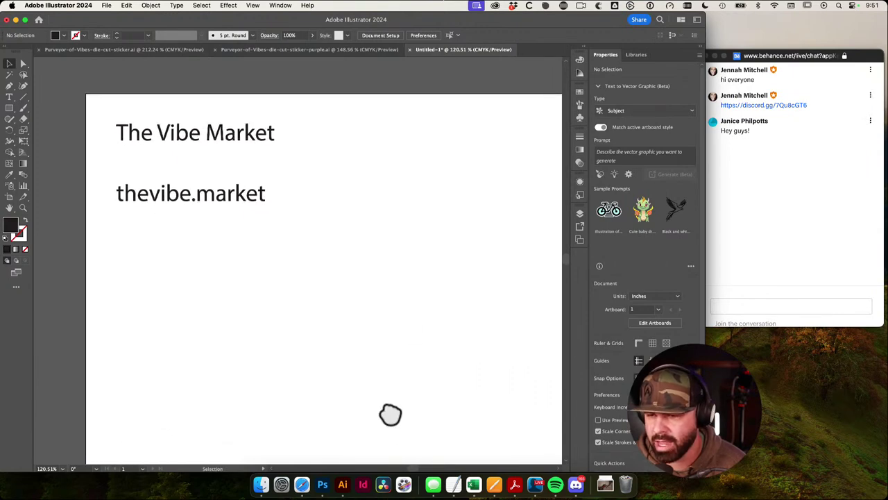
Step: Save the document as the-vibe-market-artboard.ai in the AI folder inside DESIGN FILES of job 23034, keeping the Illustrator 2020 format
click(262, 484)
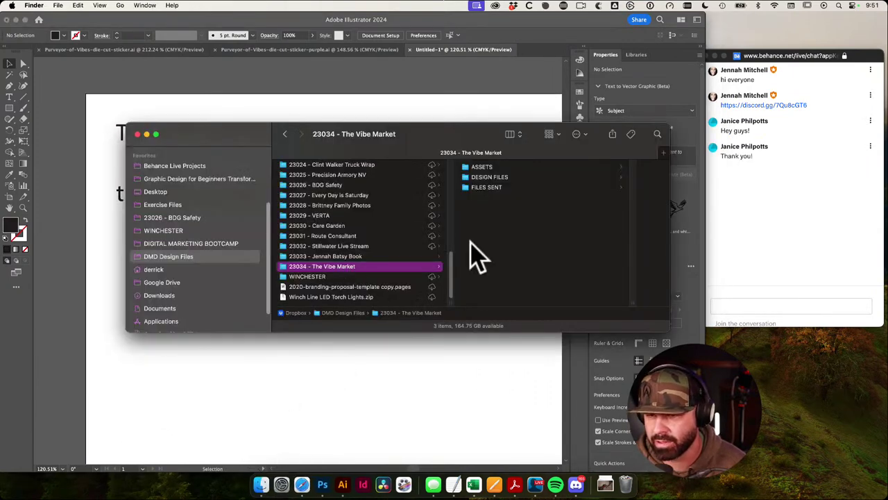
click(470, 400)
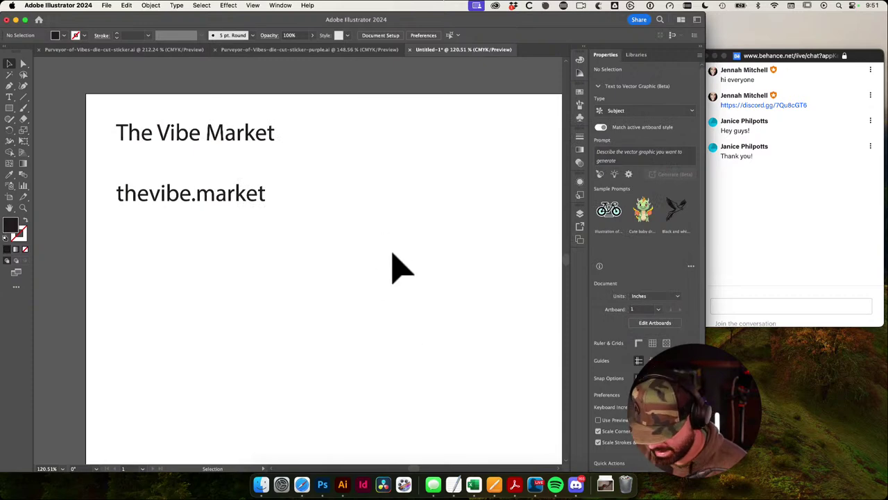
key(super+s)
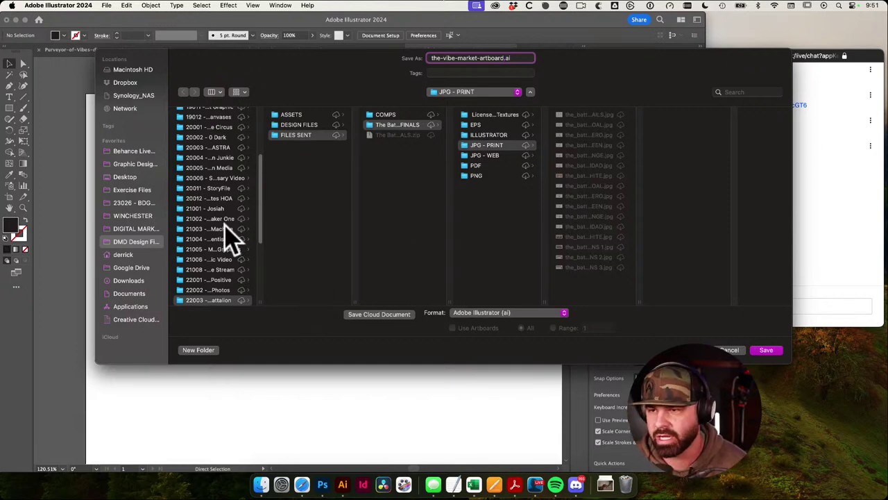
scroll(223, 251, down, 10)
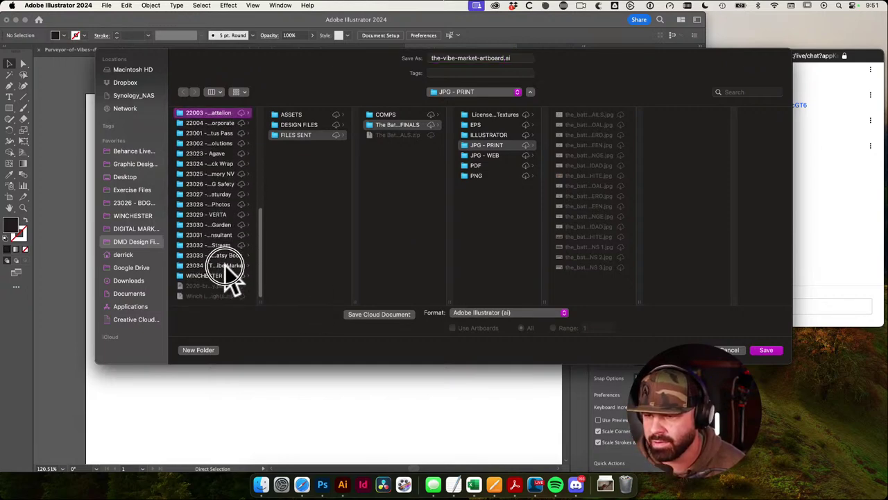
click(226, 265)
click(311, 124)
click(389, 115)
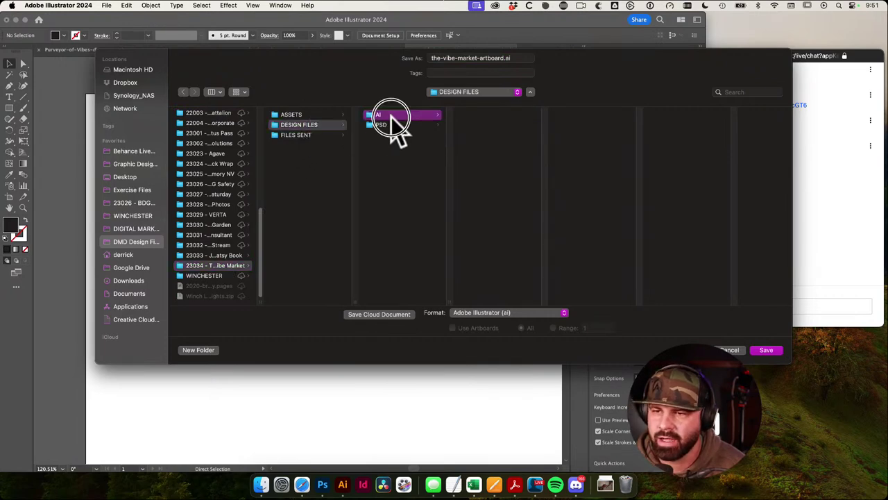
click(766, 350)
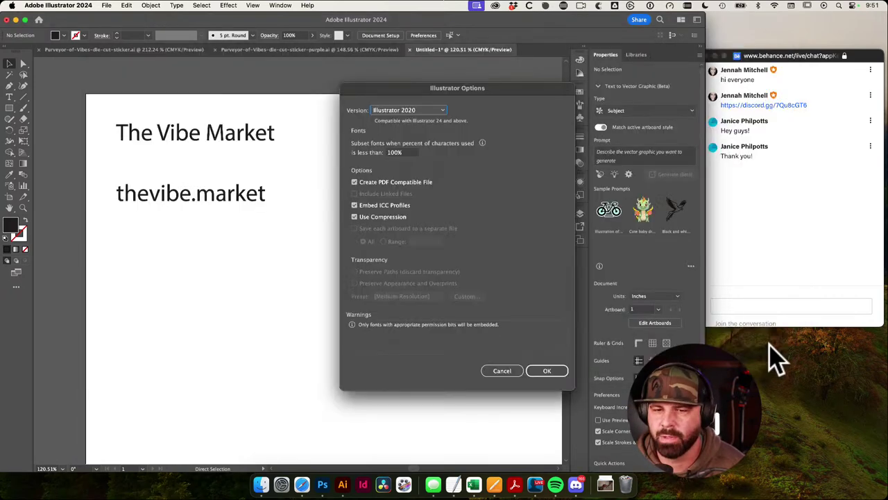
click(553, 372)
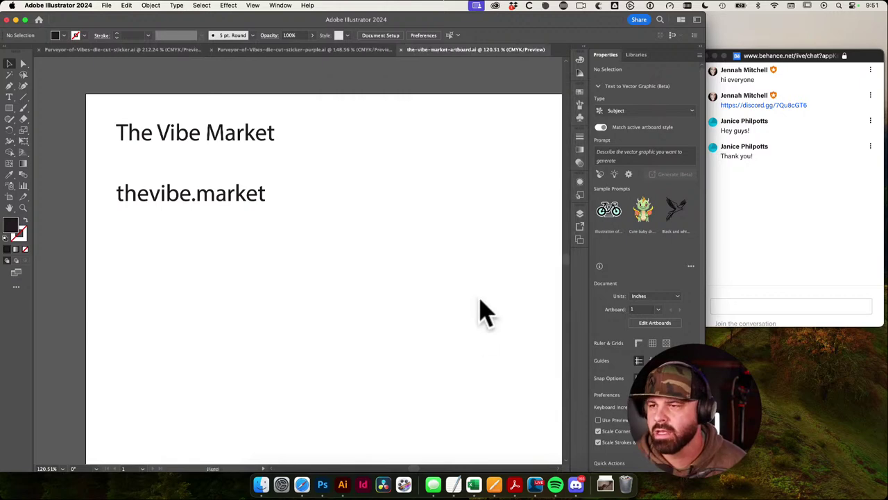
drag(480, 297, 399, 277)
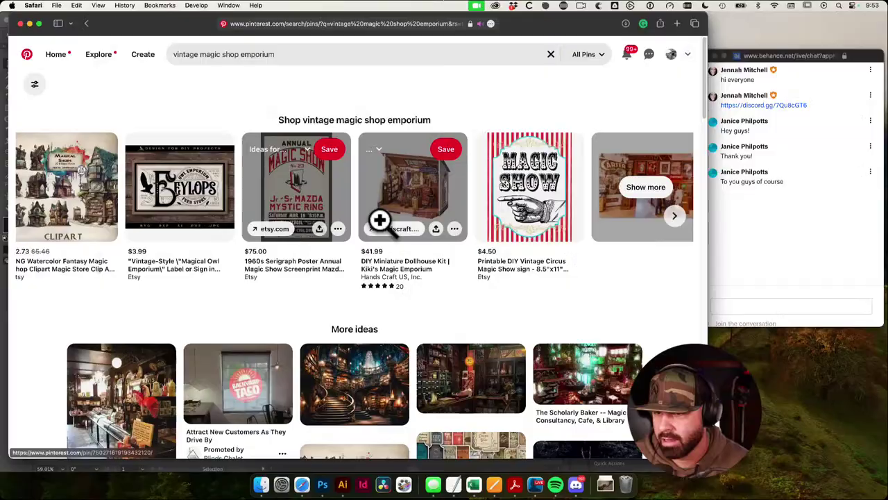
Step: Switch to Pinterest in Safari and examine the "vintage magic shop emporium" results for visual inspiration
scroll(616, 320, down, 1)
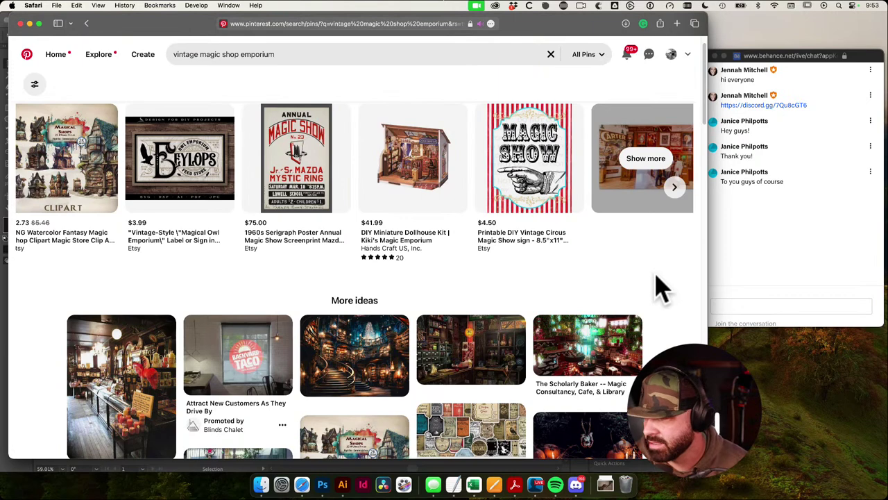
scroll(659, 288, down, 6)
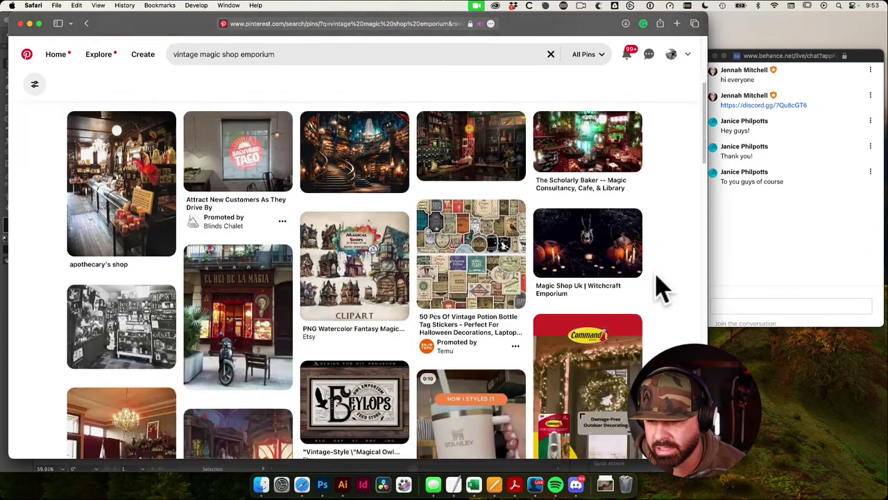
scroll(670, 294, down, 5)
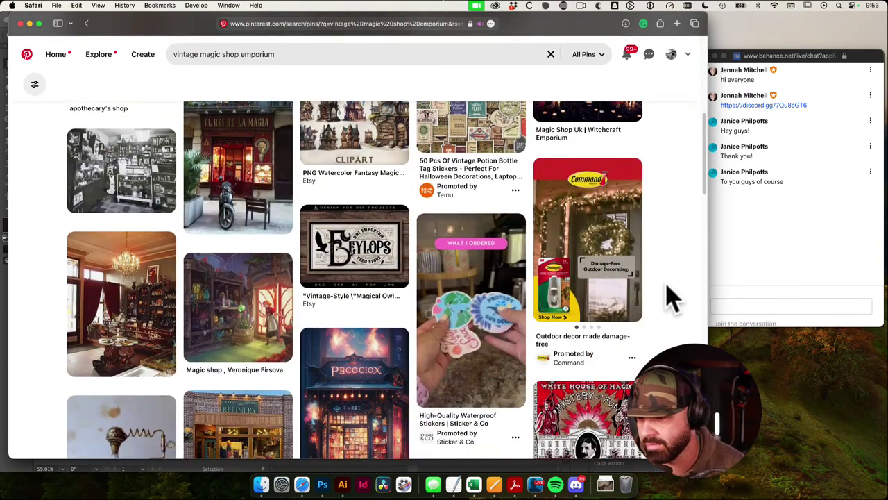
scroll(670, 294, down, 5)
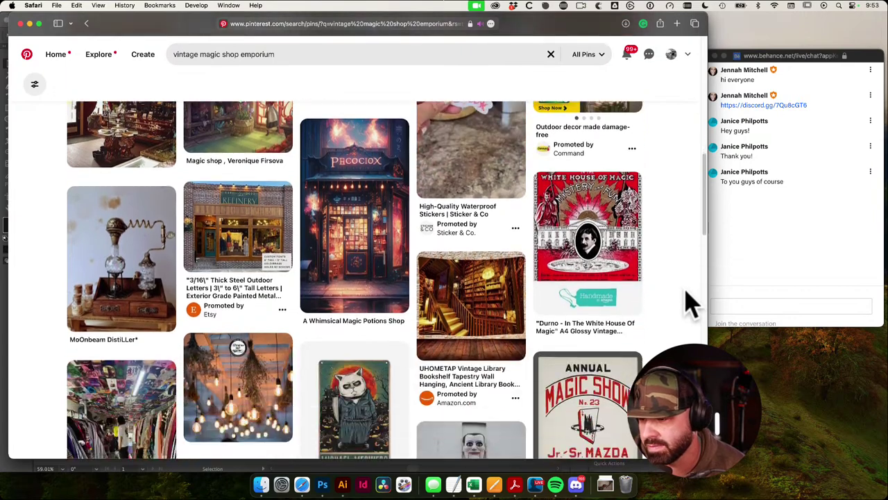
scroll(687, 304, down, 5)
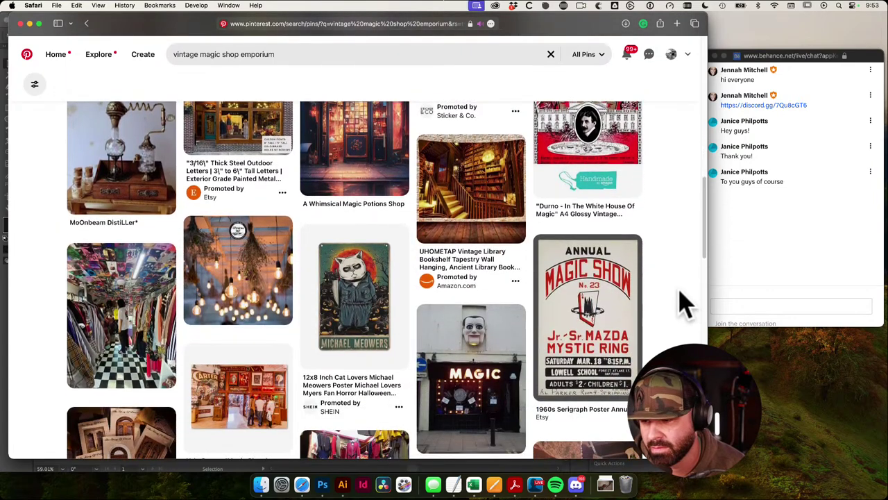
scroll(687, 304, down, 8)
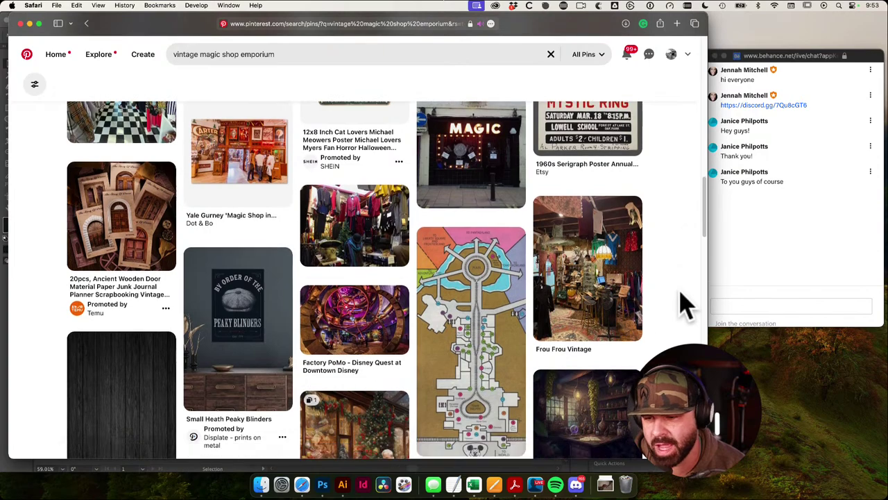
scroll(687, 303, down, 10)
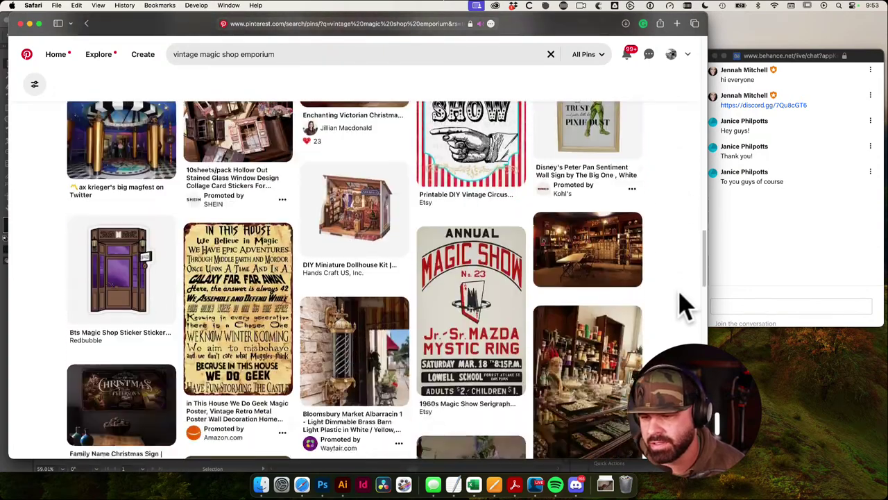
scroll(687, 304, down, 18)
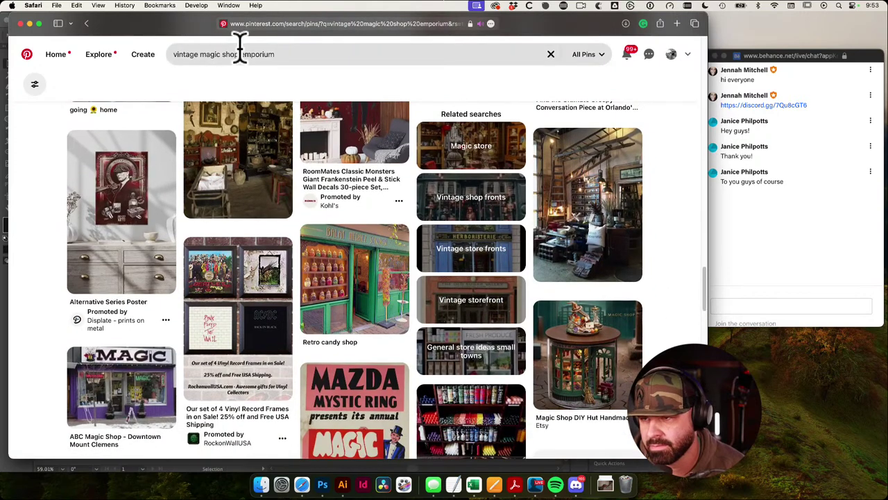
Step: Search Pinterest for "logo design" and look through the logo and badge examples
click(240, 54)
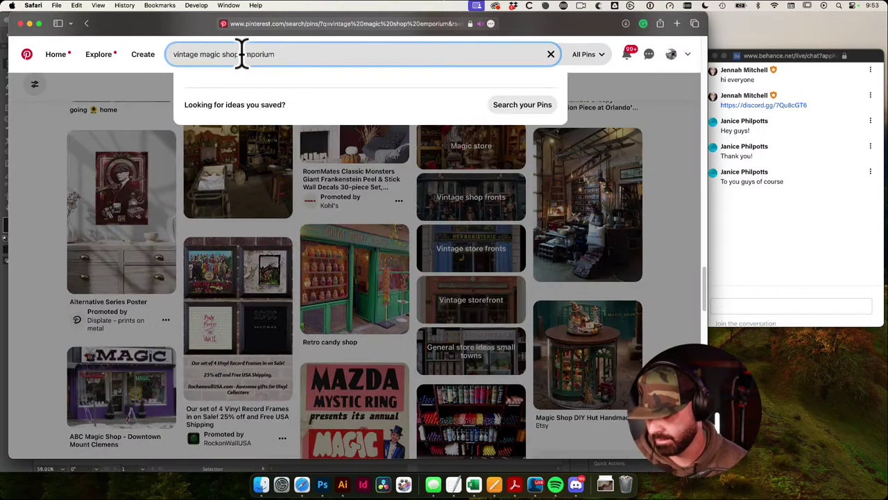
key(super+a)
text(lo)
text(esign)
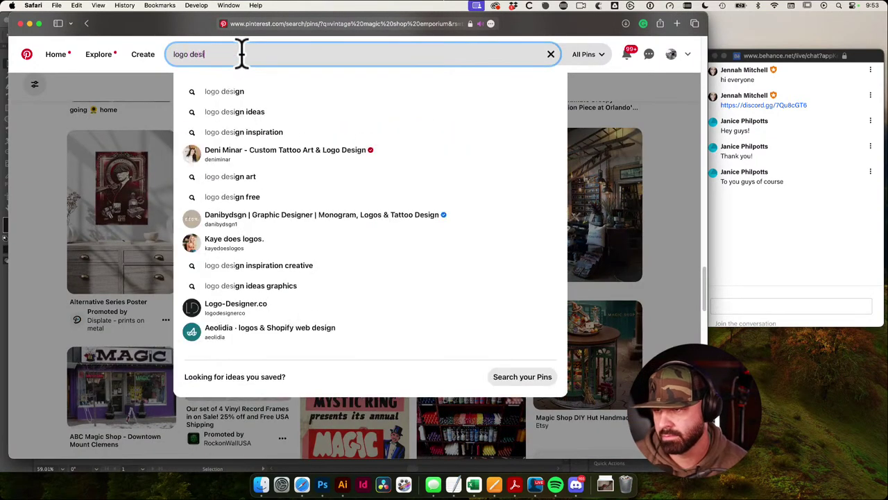
key(Return)
scroll(511, 206, down, 15)
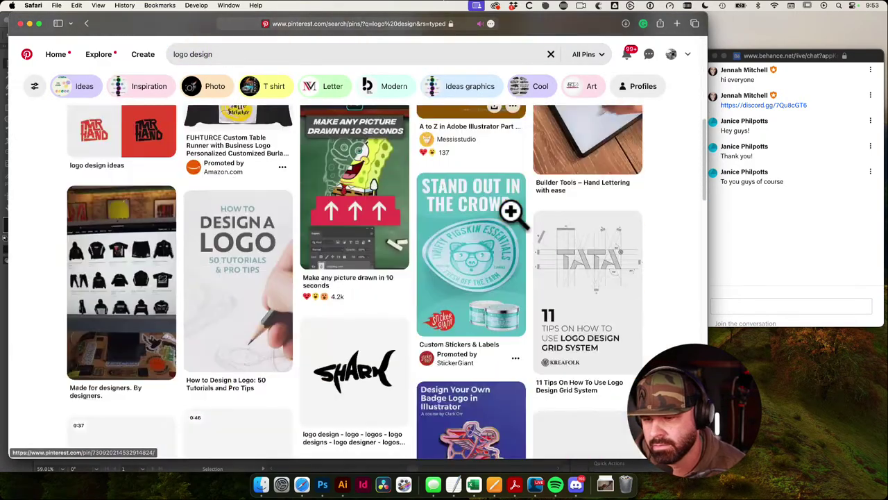
scroll(697, 272, down, 10)
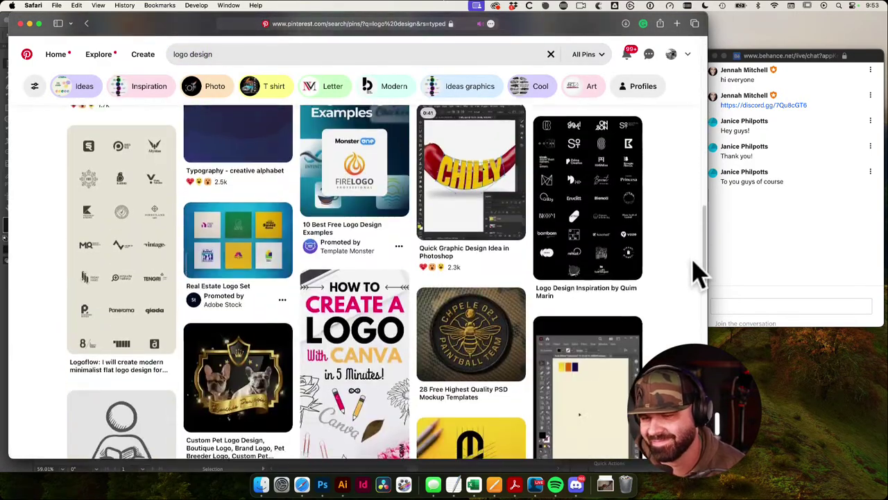
scroll(697, 272, down, 10)
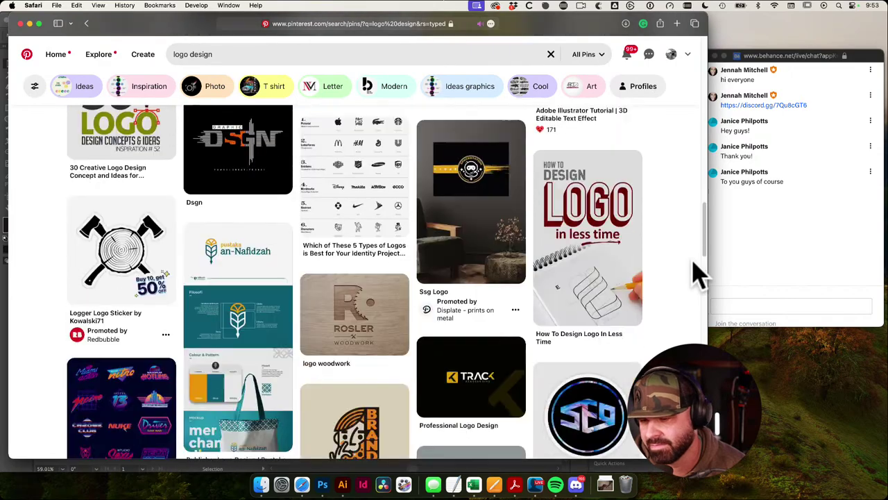
scroll(697, 272, up, 3)
scroll(697, 272, down, 5)
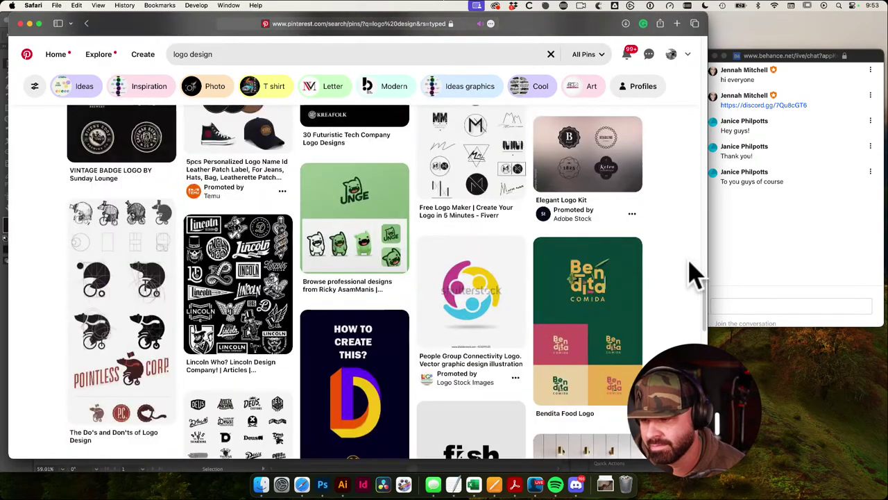
Step: Switch to Illustrator and move the two name text lines off the artboard to the empty canvas on its left
click(342, 486)
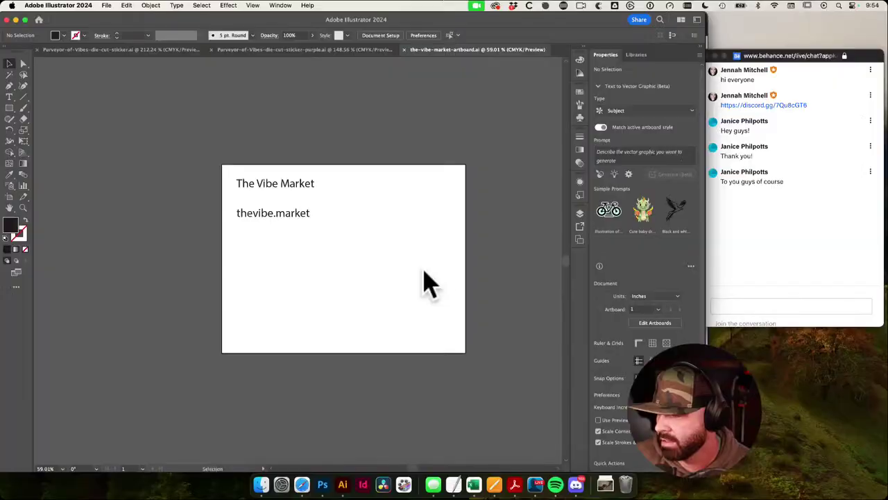
drag(268, 209, 289, 218)
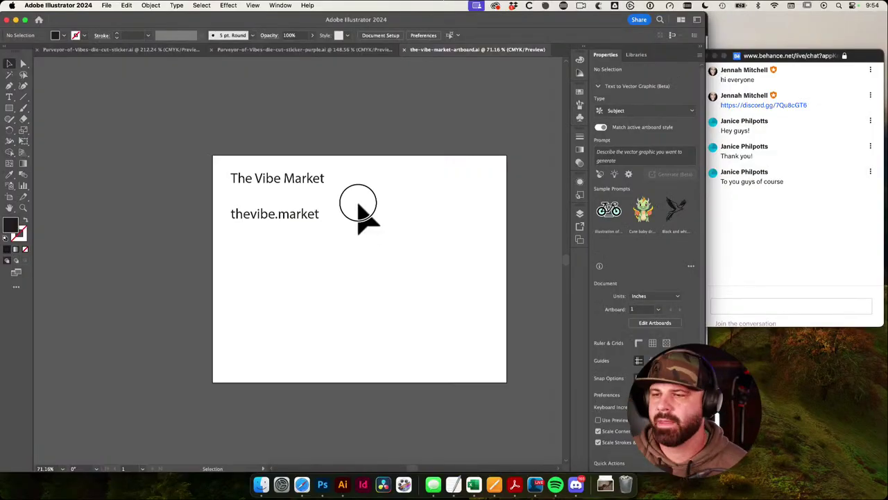
drag(382, 214, 348, 167)
drag(191, 102, 341, 180)
click(341, 180)
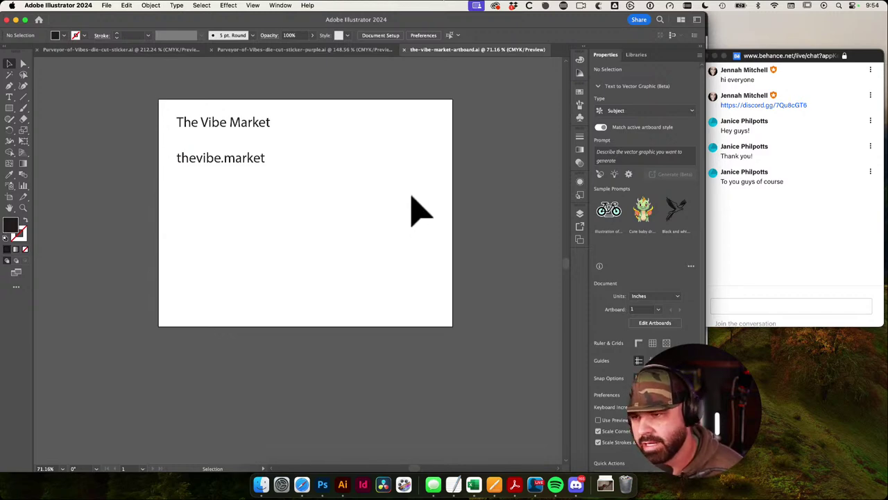
drag(308, 173, 327, 156)
drag(349, 207, 269, 158)
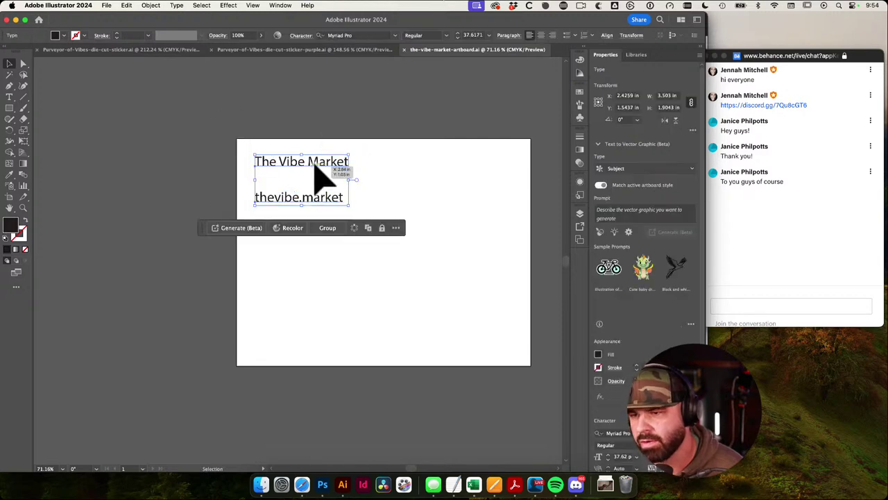
drag(315, 174, 198, 155)
click(297, 162)
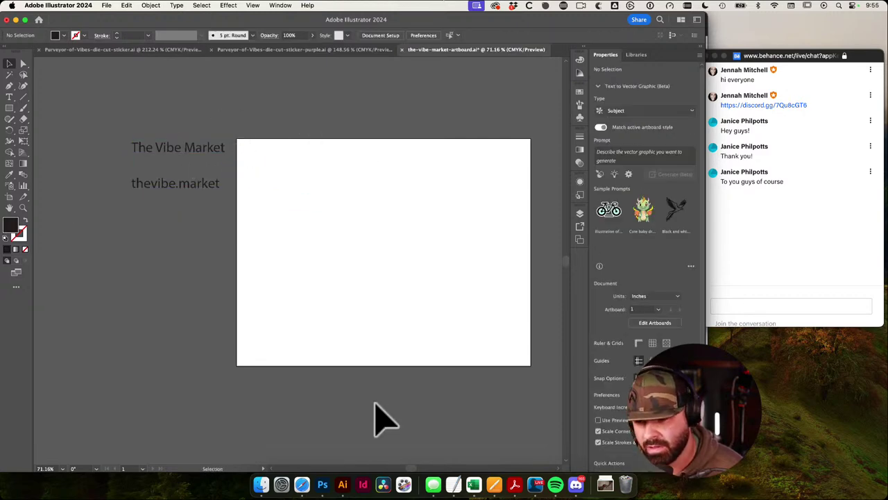
Step: Switch back to Pinterest in Safari, search for "logo design vintage" and look through the badge and lettering examples
click(302, 484)
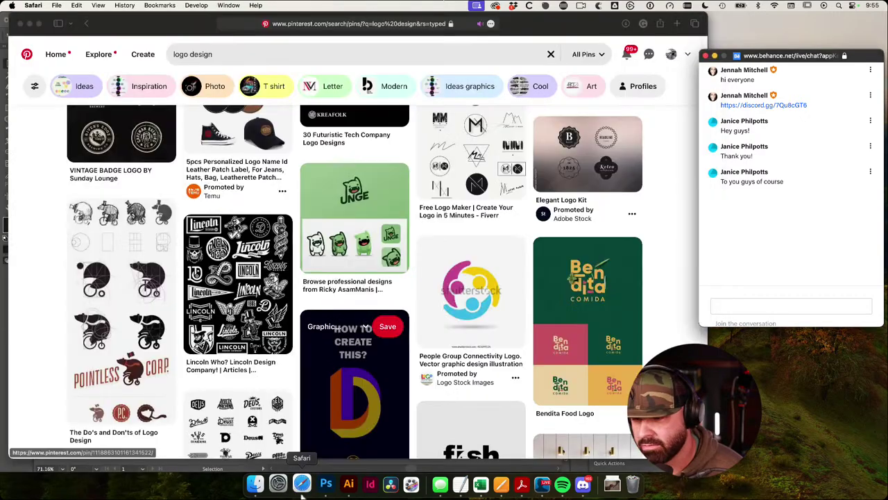
click(218, 54)
text(v)
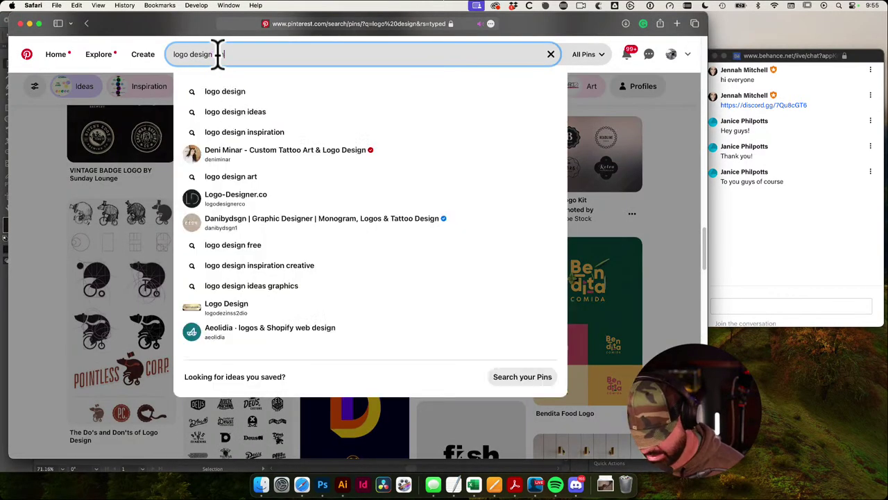
text(intage)
key(Return)
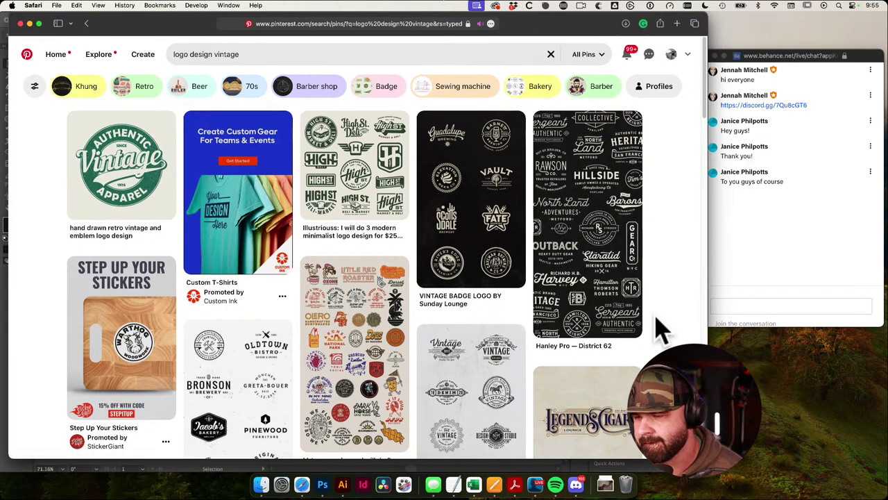
scroll(659, 329, down, 5)
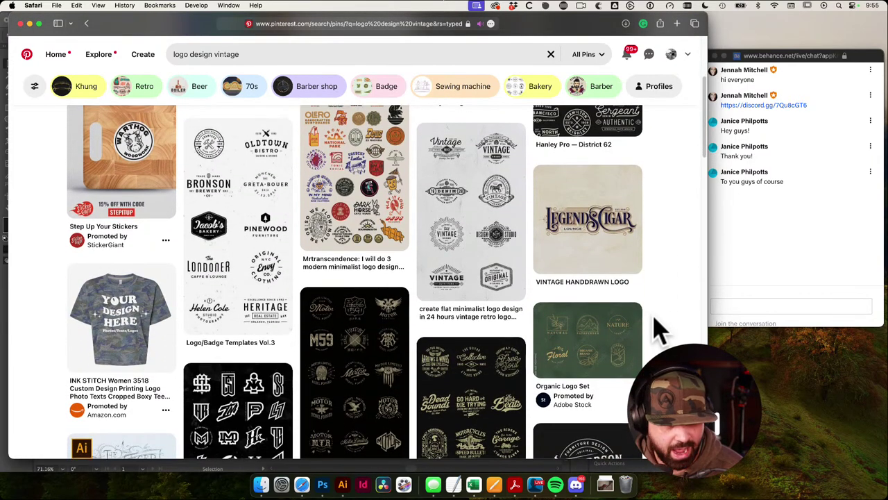
scroll(660, 330, down, 2)
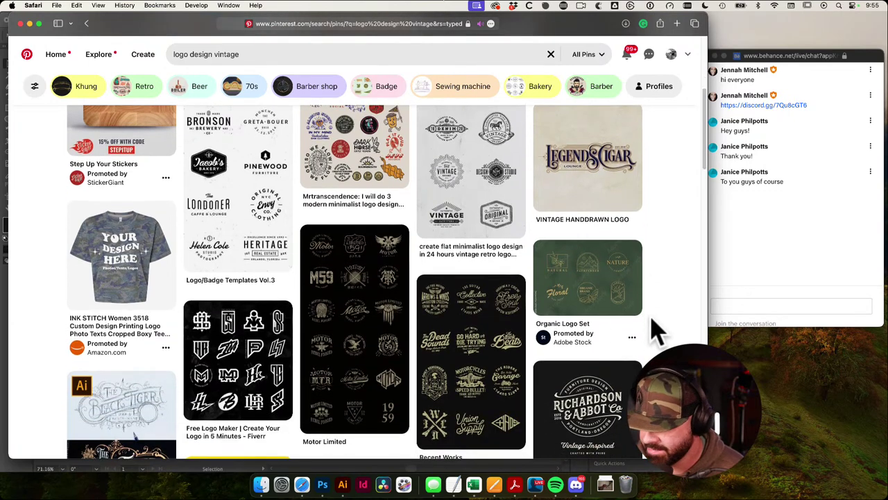
scroll(656, 332, down, 1)
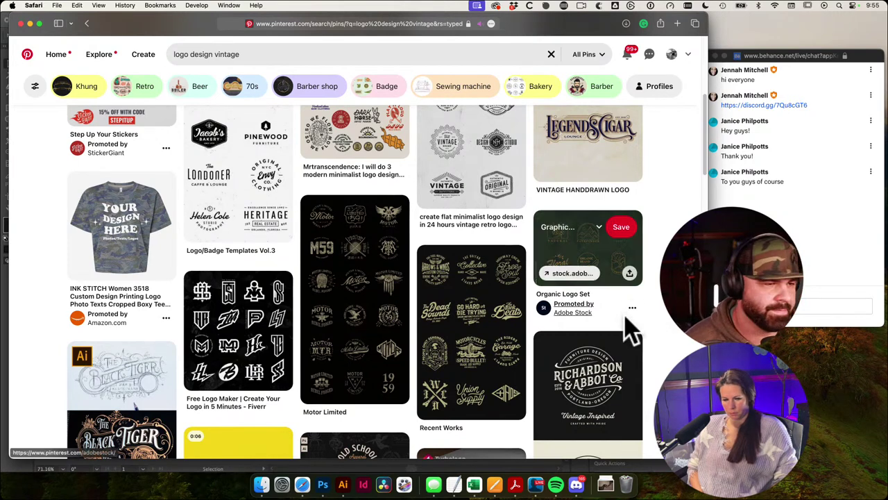
scroll(628, 326, down, 3)
scroll(652, 299, down, 1)
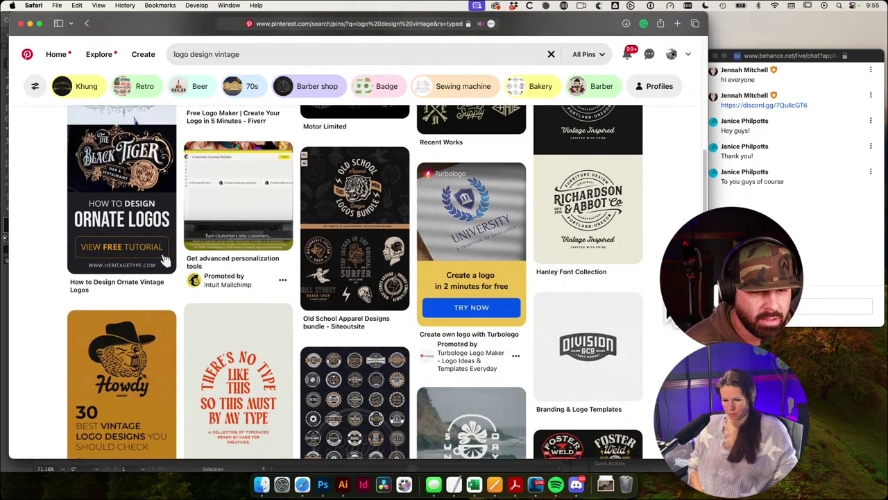
scroll(356, 281, down, 2)
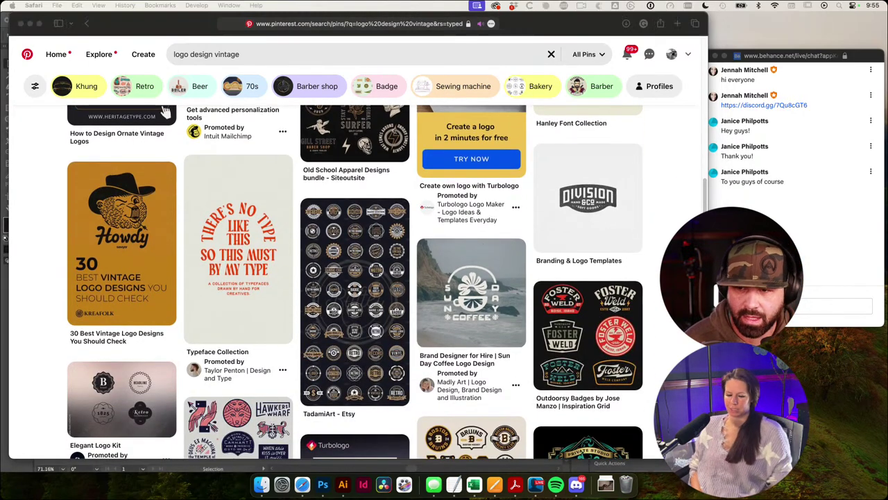
Step: Return to Illustrator, bring in the Rose Apothecary storefront photo and place it beneath the name text, left of the artboard
click(343, 484)
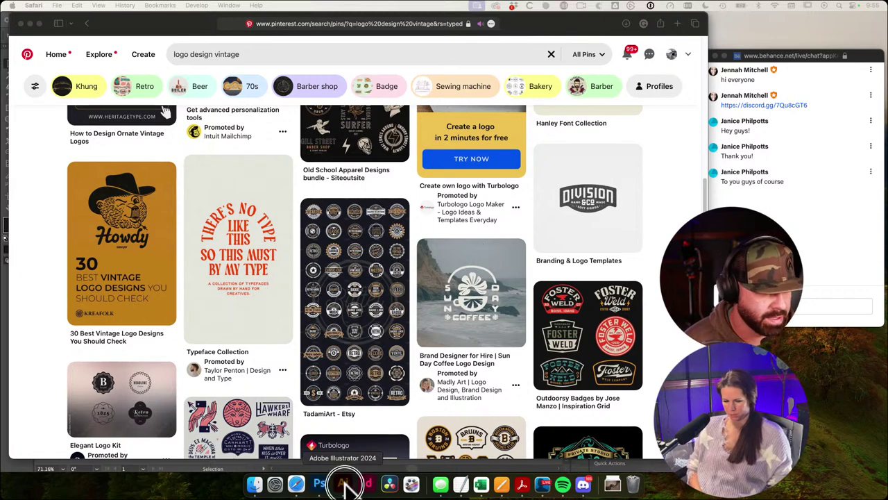
drag(424, 275, 391, 262)
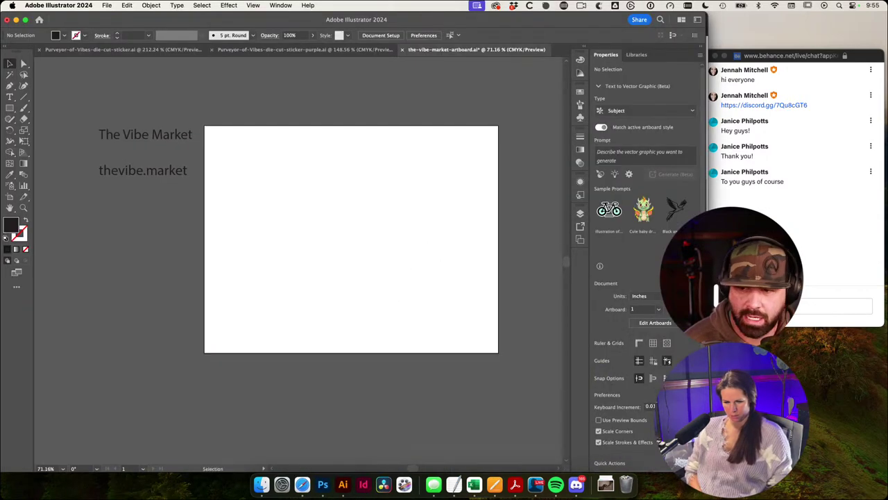
drag(887, 327, 340, 198)
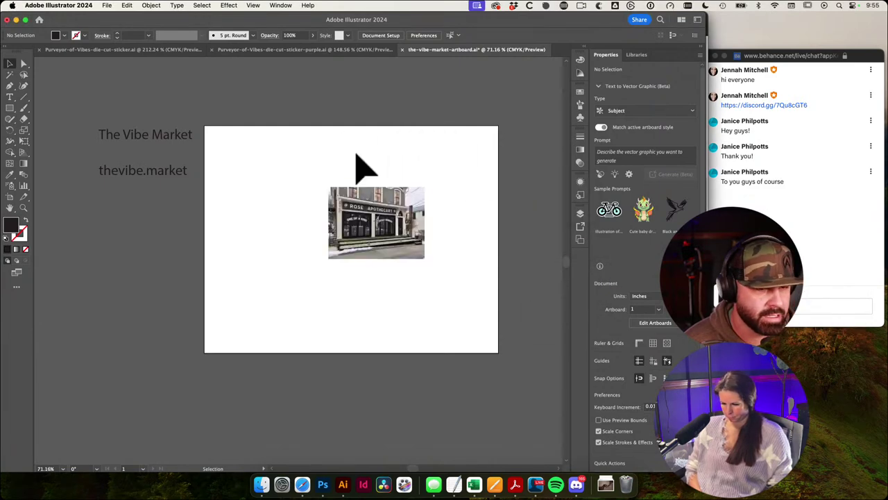
drag(392, 236, 168, 290)
drag(372, 302, 354, 259)
drag(364, 258, 350, 235)
drag(209, 225, 234, 226)
click(380, 248)
mouse_move(385, 249)
mouse_down()
mouse_move(365, 277)
mouse_move(374, 257)
mouse_up()
key(space)
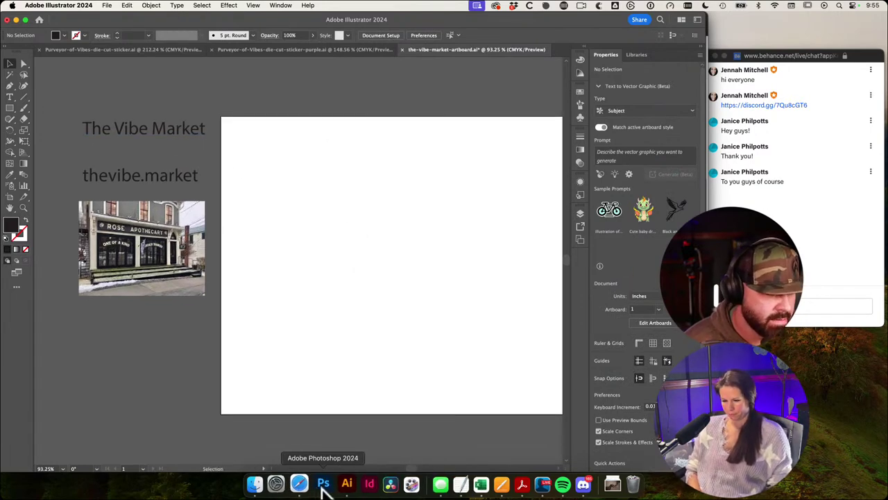
Step: Bring in the Apothecary Collection font bundle image, scale it to about 5.54 in wide and place it beneath the storefront photo
key(super+Tab)
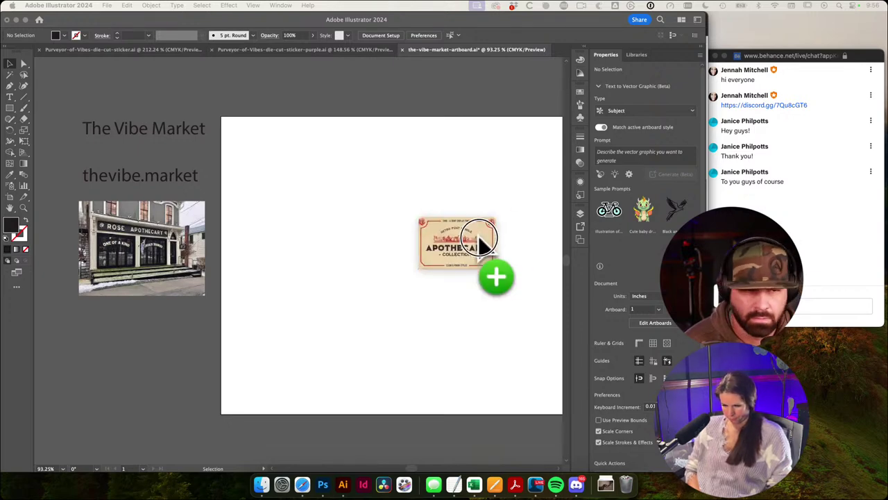
drag(478, 237, 464, 229)
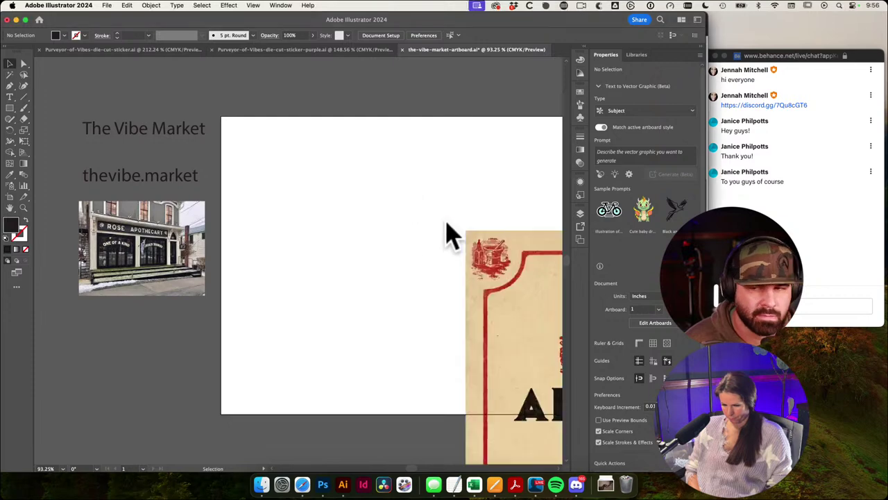
drag(477, 265, 211, 115)
drag(352, 177, 273, 177)
drag(278, 178, 280, 200)
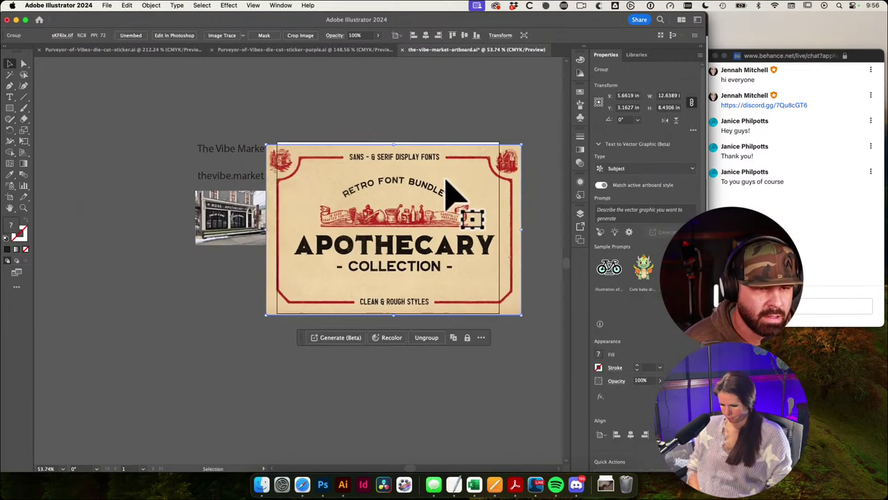
key(e)
drag(522, 145, 381, 239)
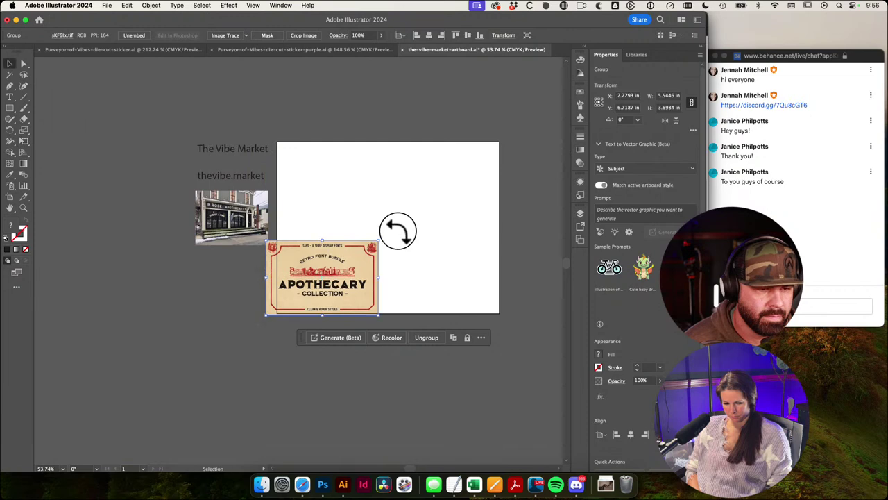
drag(353, 299, 237, 296)
key(super+shift+a)
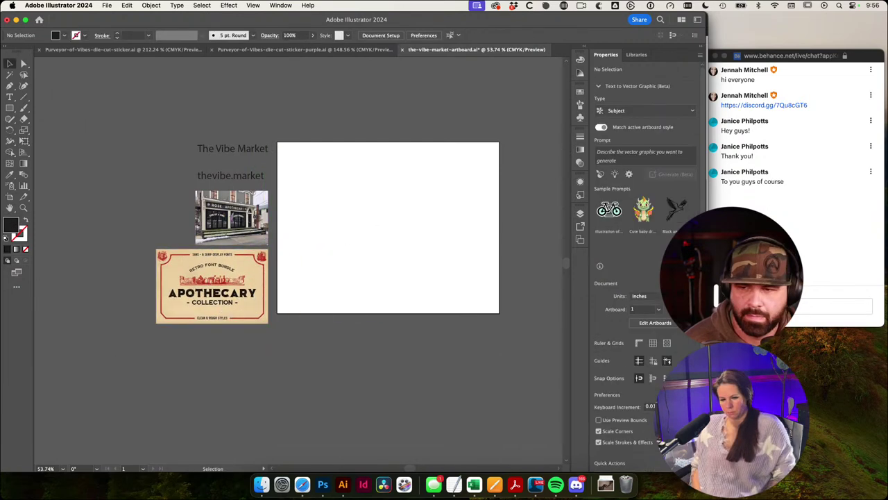
Step: Bring in the Powders & Elixirs apothecary label, scale it down to match the font bundle image and place it beneath that image
click(771, 231)
drag(886, 277, 420, 179)
drag(455, 296, 297, 309)
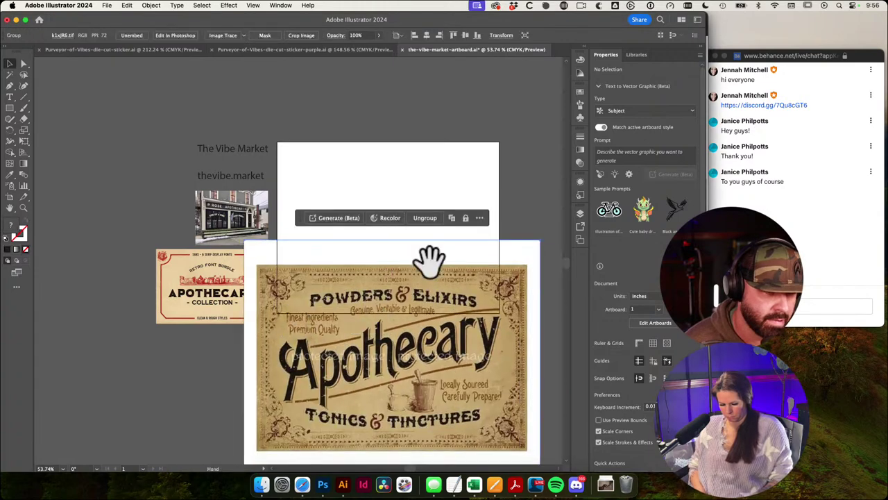
scroll(431, 262, down, 5)
drag(426, 325, 362, 312)
key(e)
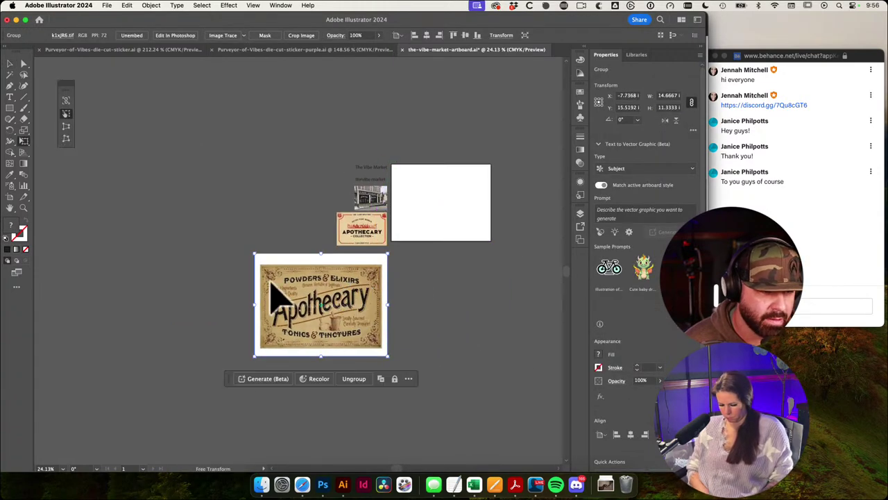
drag(259, 349, 337, 292)
key(v)
click(425, 264)
drag(435, 259, 367, 309)
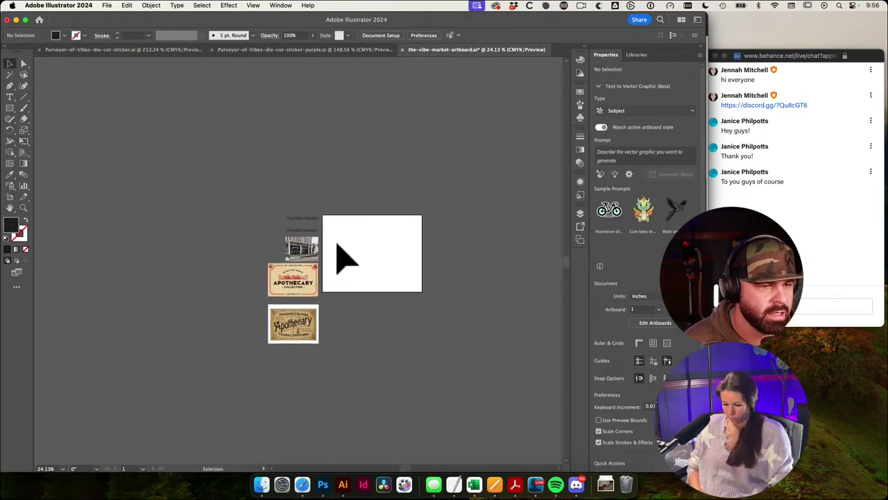
Step: Save the artboard document with the collected reference images
key(super+s)
drag(428, 266, 530, 310)
drag(473, 306, 476, 267)
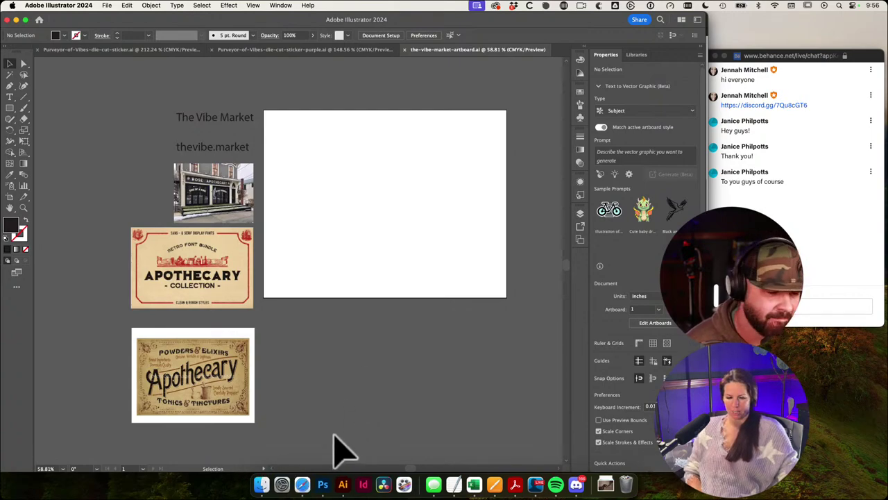
Step: Switch to Pinterest in Safari and search for "coffee brand"
click(302, 484)
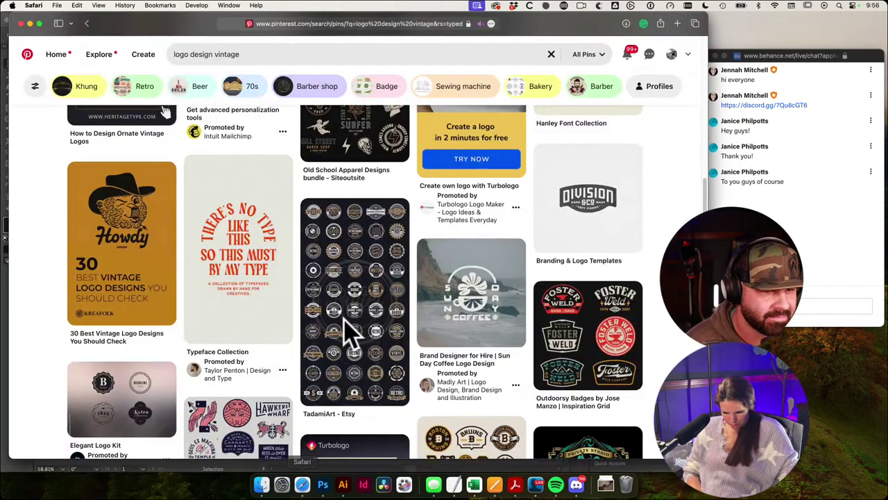
click(234, 57)
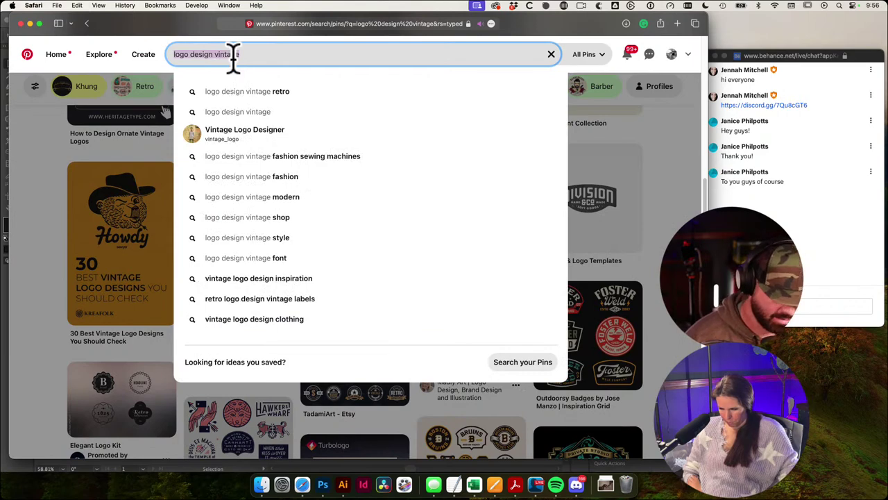
text(coffee bran)
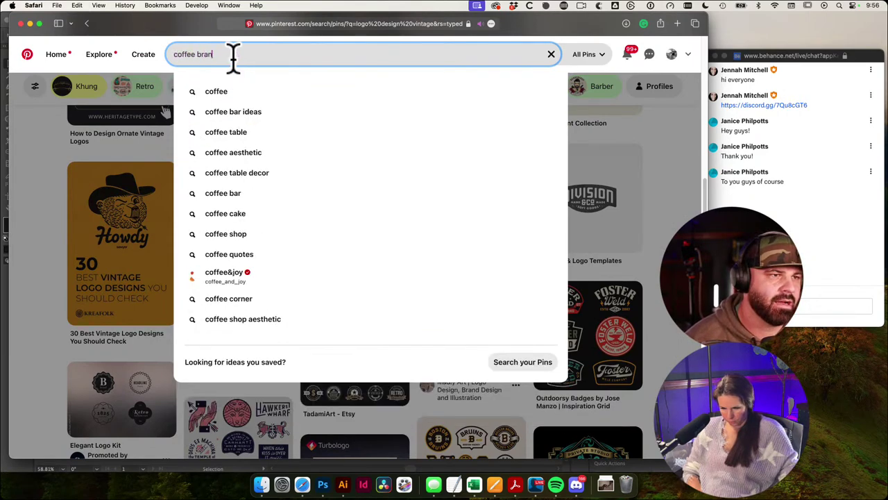
text(d)
key(Return)
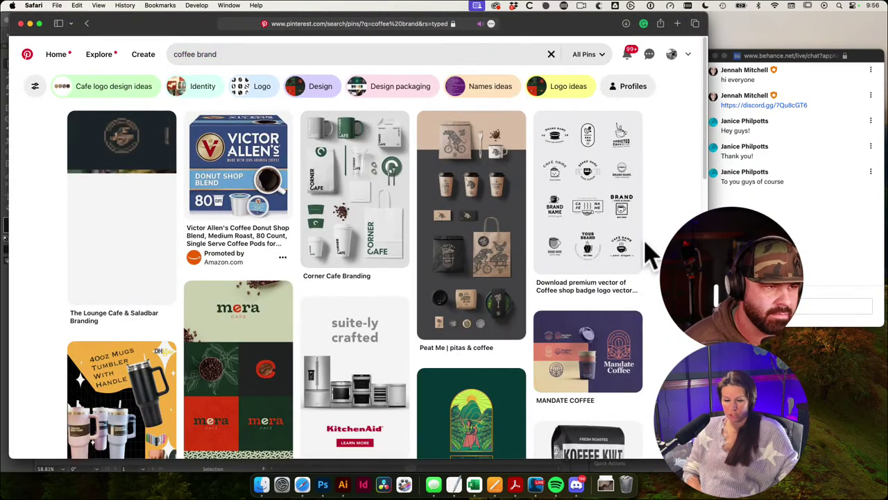
Step: Refine the Pinterest search to "creative coffee brand" and look through the results
click(173, 54)
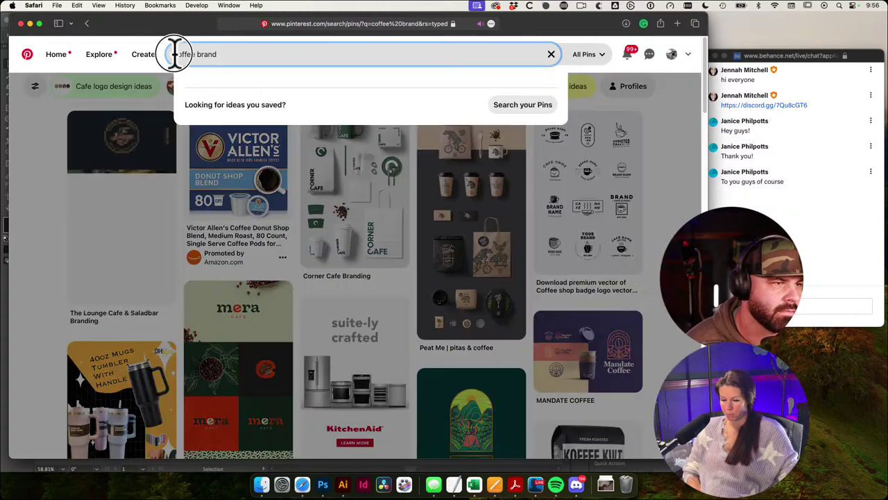
text(creative)
key(Return)
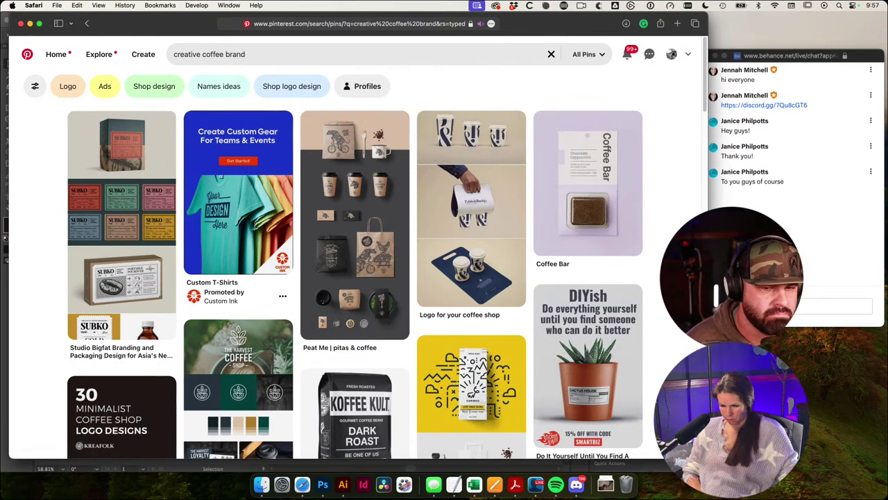
scroll(402, 198, down, 2)
Step: Open the "Peat Me | pitas & coffee" pin and take a screenshot of its packaging image
click(356, 159)
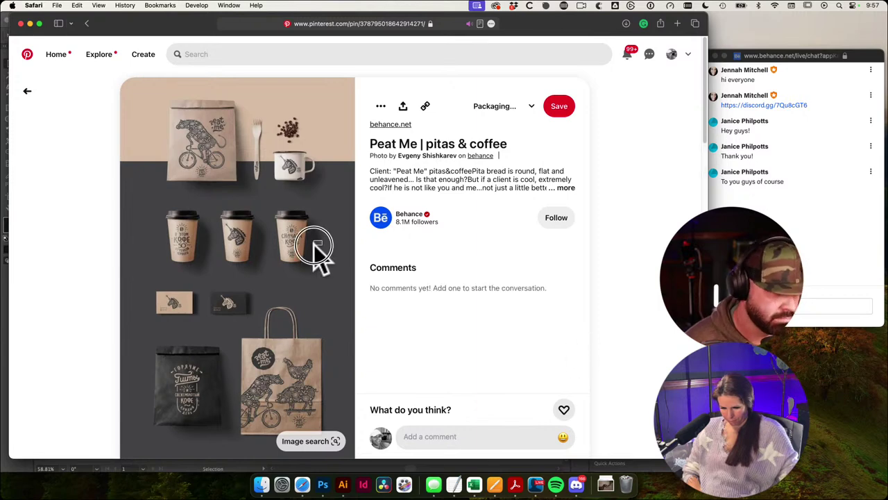
key(super+shift+4)
drag(127, 86, 349, 324)
Step: Switch to Illustrator and paste the captured coffee packaging image below the artboard, beside the apothecary label
click(343, 484)
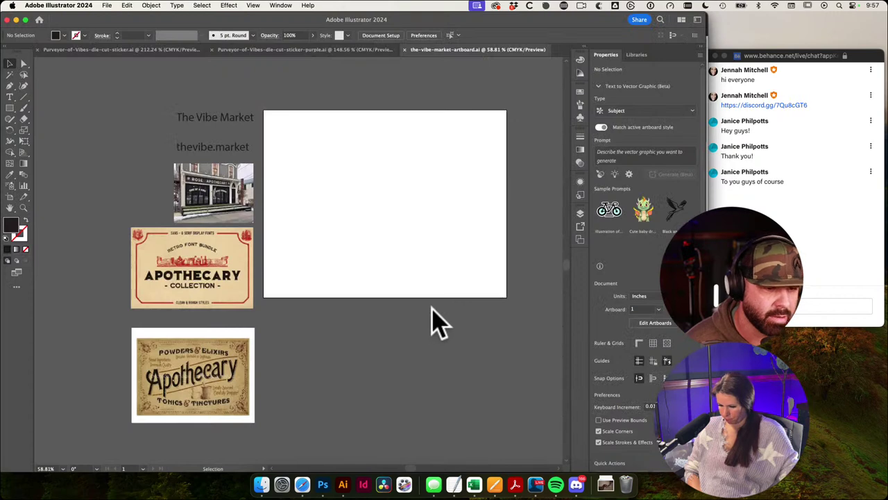
key(super+v)
drag(401, 378, 390, 369)
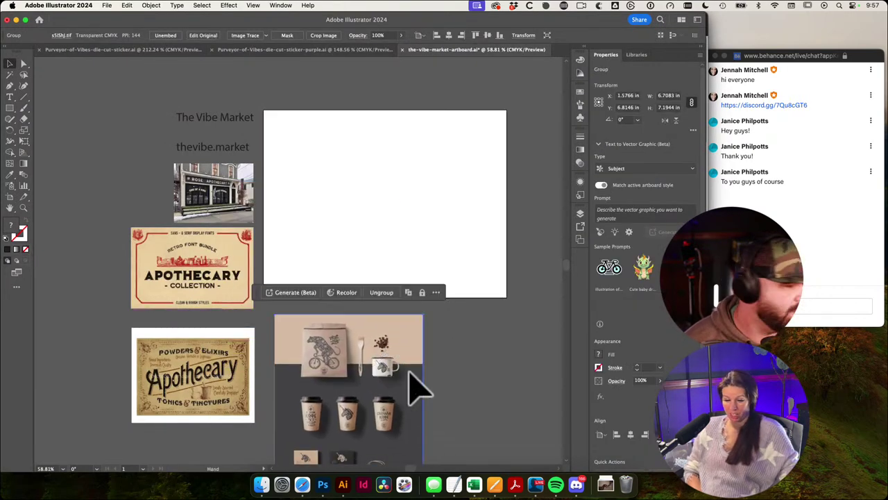
Step: Switch to Safari, return to the "creative coffee brand" Pinterest results and look through more coffee branding pins
scroll(393, 361, down, 3)
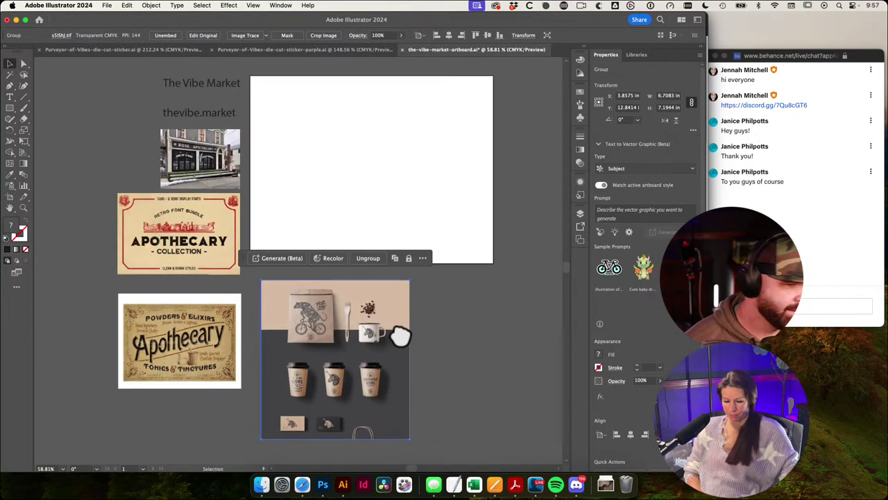
click(296, 484)
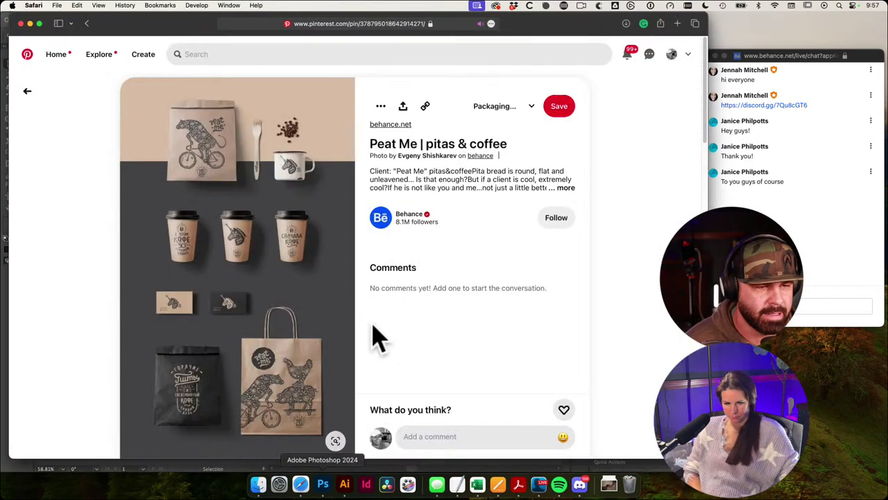
click(26, 95)
scroll(562, 254, down, 5)
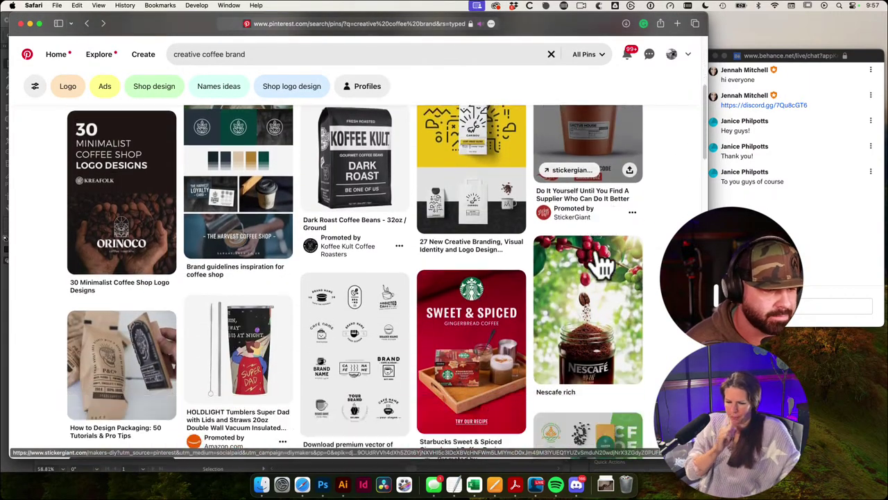
scroll(598, 257, down, 1)
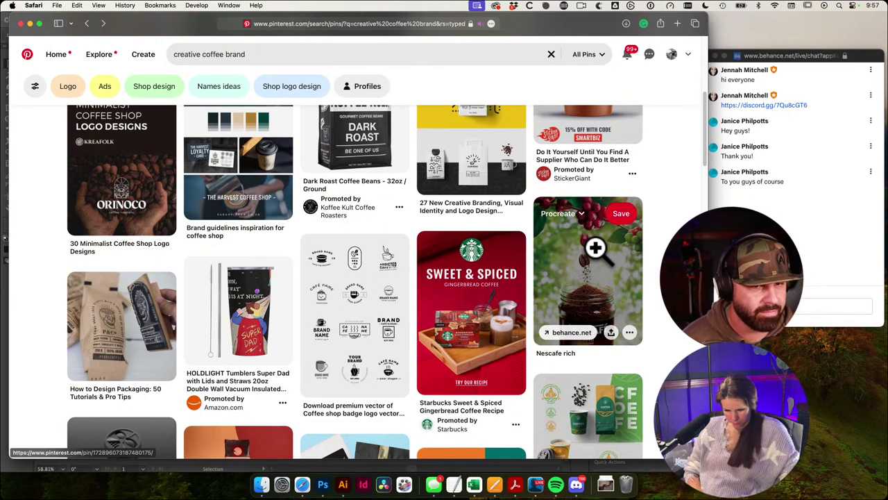
scroll(351, 280, down, 4)
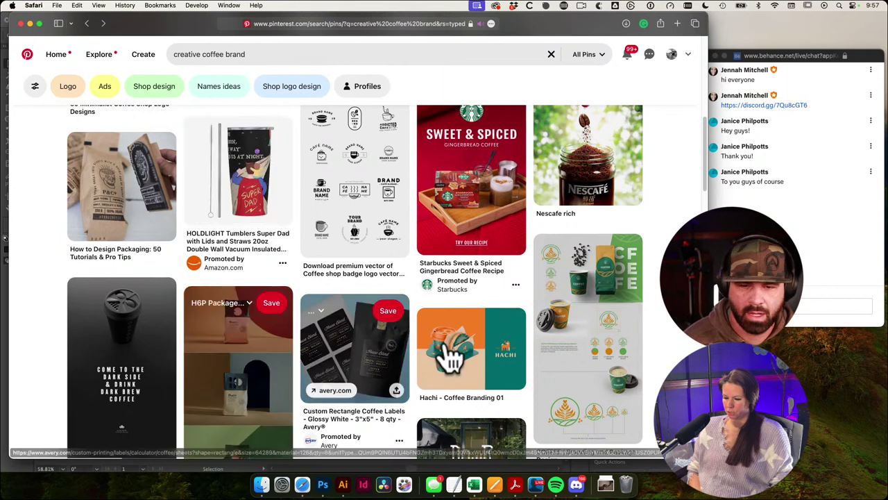
scroll(175, 271, down, 1)
scroll(615, 347, down, 5)
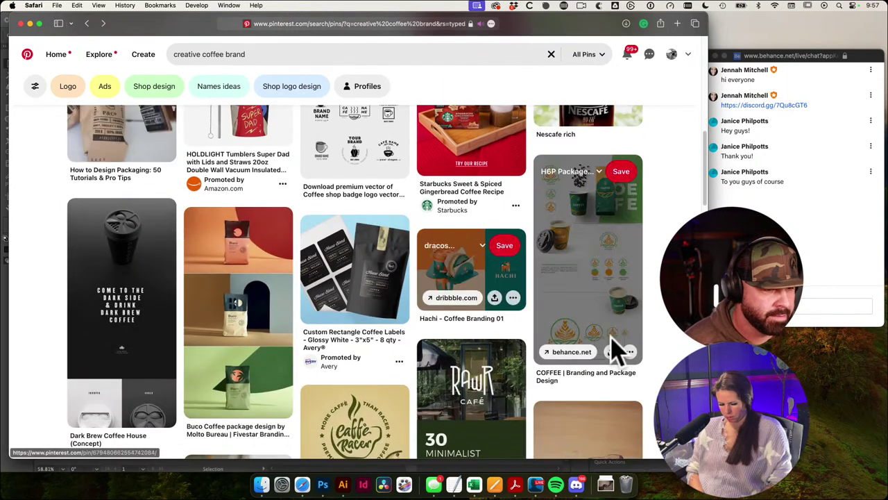
scroll(694, 347, down, 6)
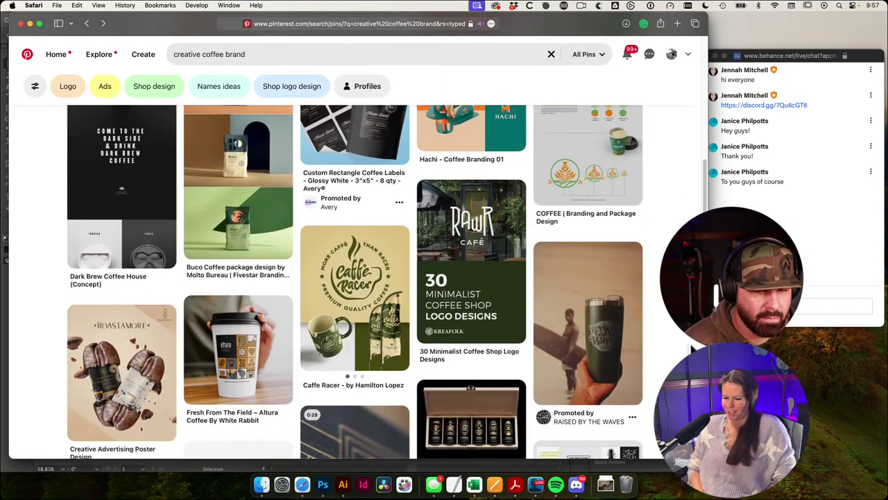
scroll(693, 347, down, 8)
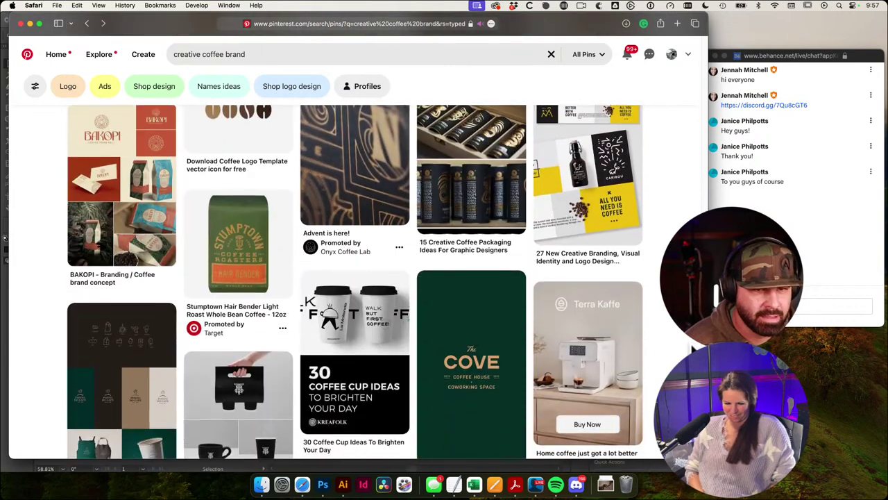
scroll(694, 349, down, 5)
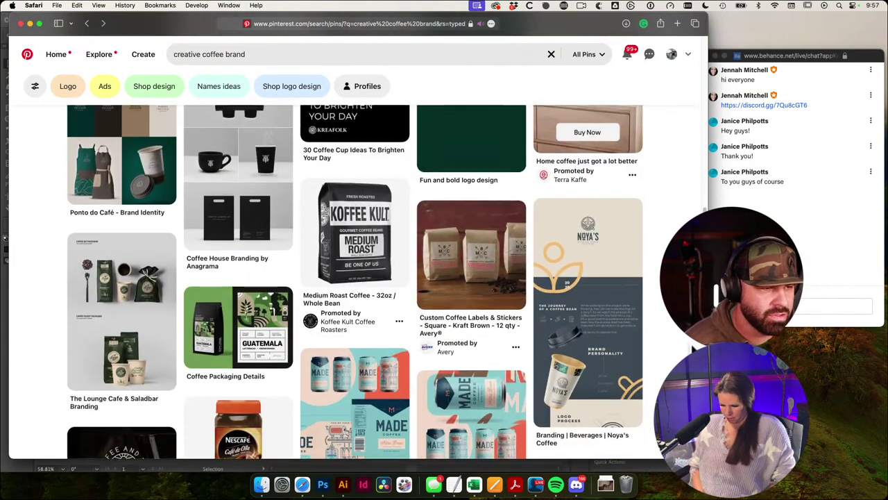
scroll(417, 312, up, 3)
Step: Open the "Ponto do Café - Brand Identity" pin and take a screenshot of its branding image
click(83, 264)
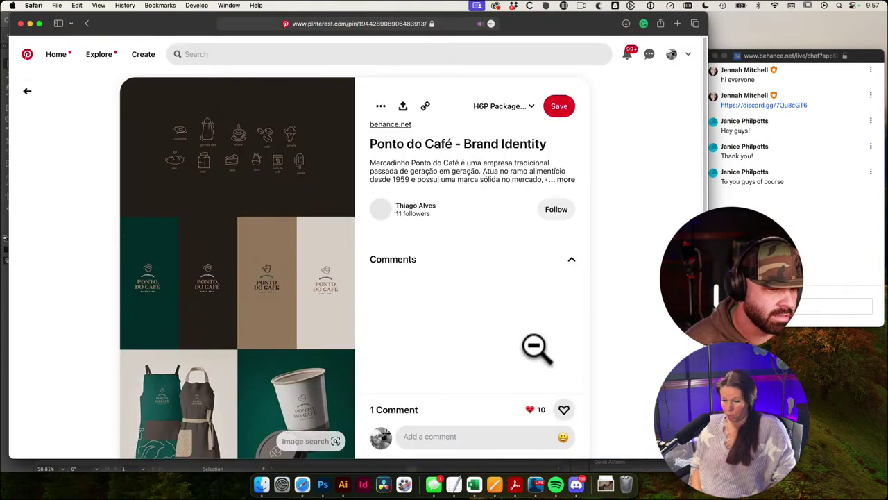
scroll(532, 355, down, 2)
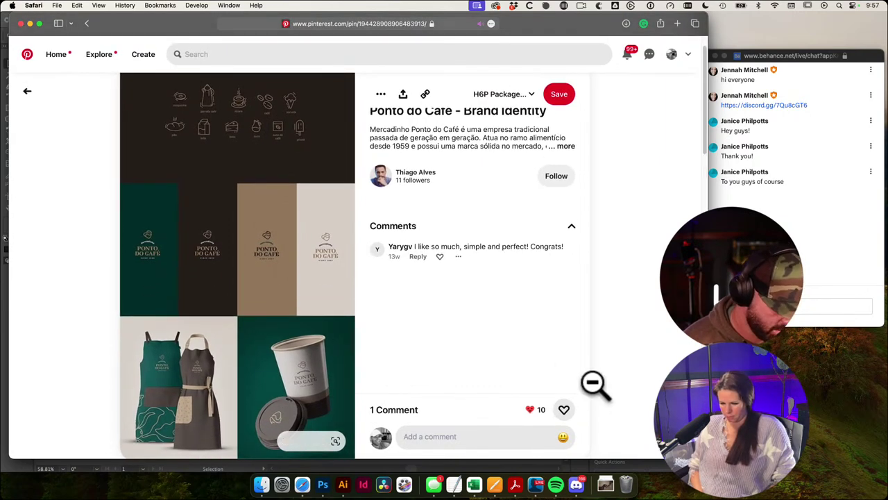
key(super+shift+4)
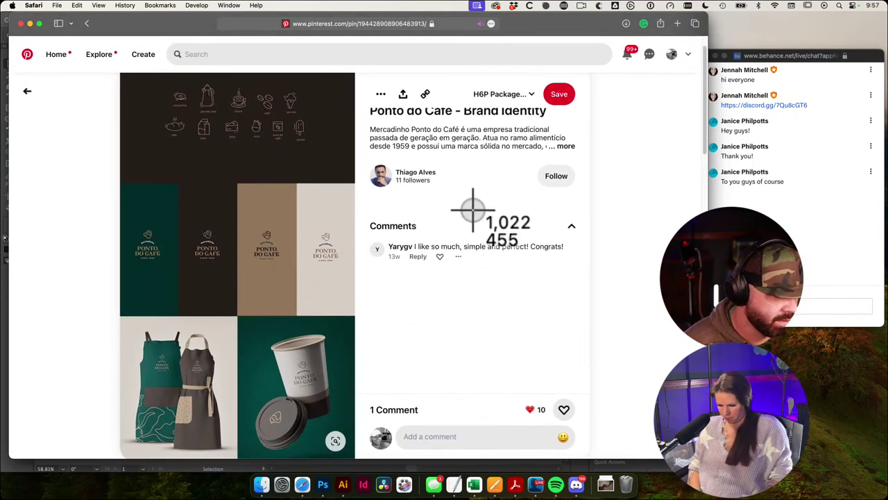
drag(359, 169, 351, 418)
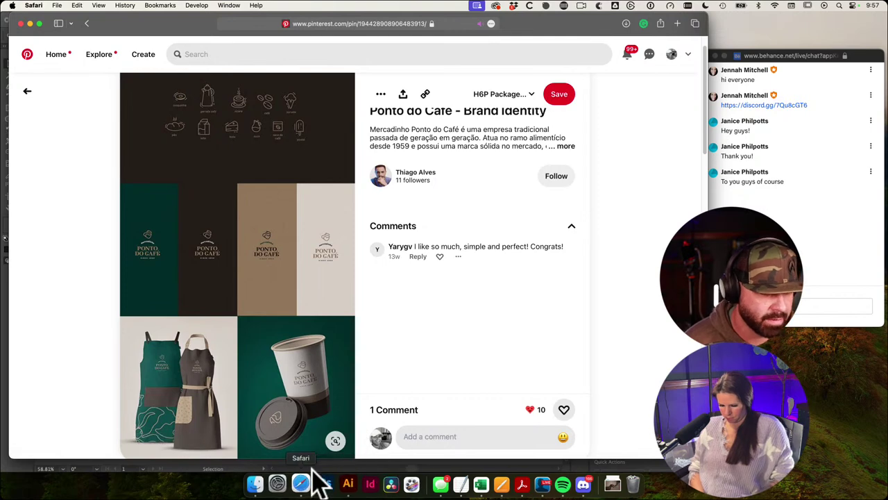
Step: Switch to Illustrator and paste the captured Ponto do Café image below the artboard, beside the coffee packaging reference
click(343, 483)
key(super+v)
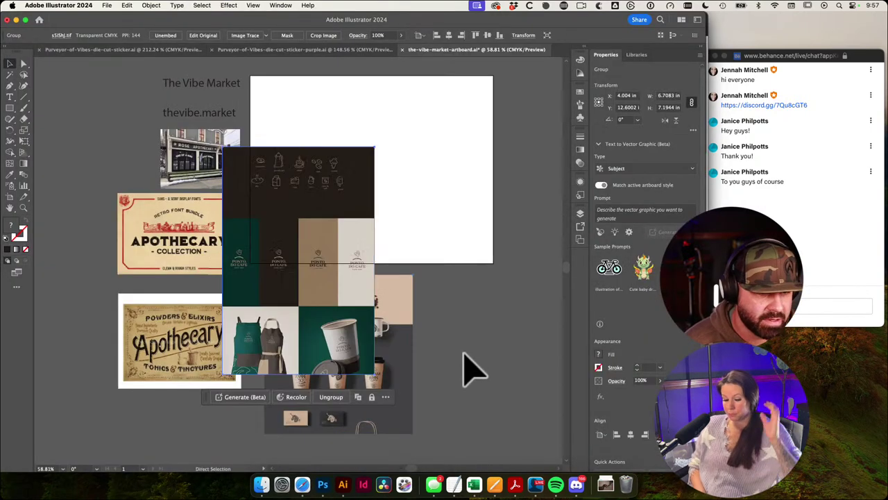
drag(480, 341, 377, 275)
drag(193, 150, 428, 274)
click(514, 301)
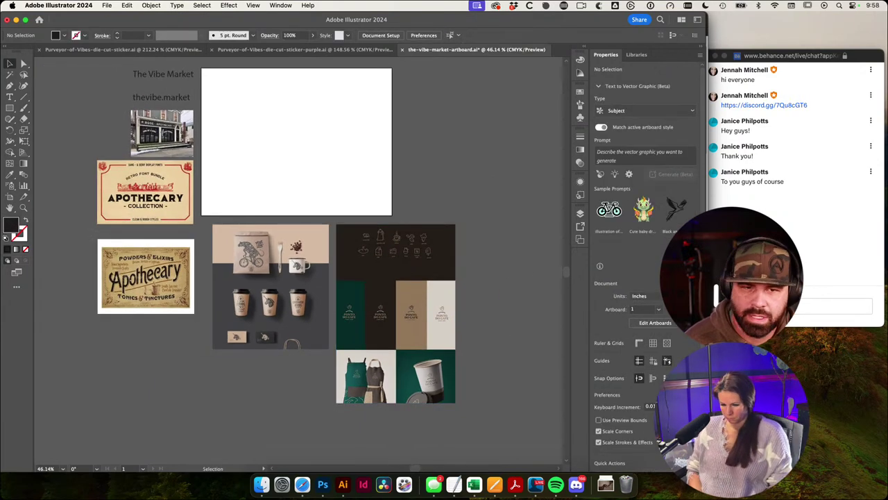
Step: Add the Pumpkin Stout growler image and the DFW beer bottle image to the right of the artboard, one above the other
scroll(479, 186, up, 2)
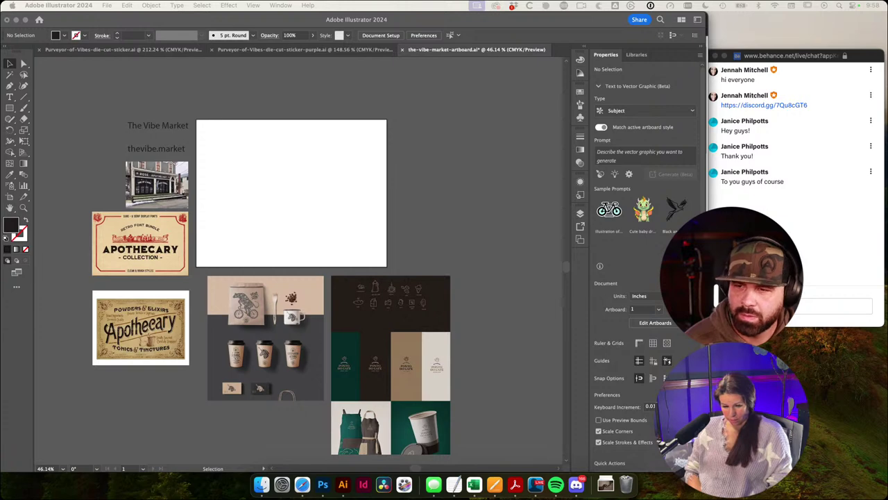
drag(608, 139, 430, 142)
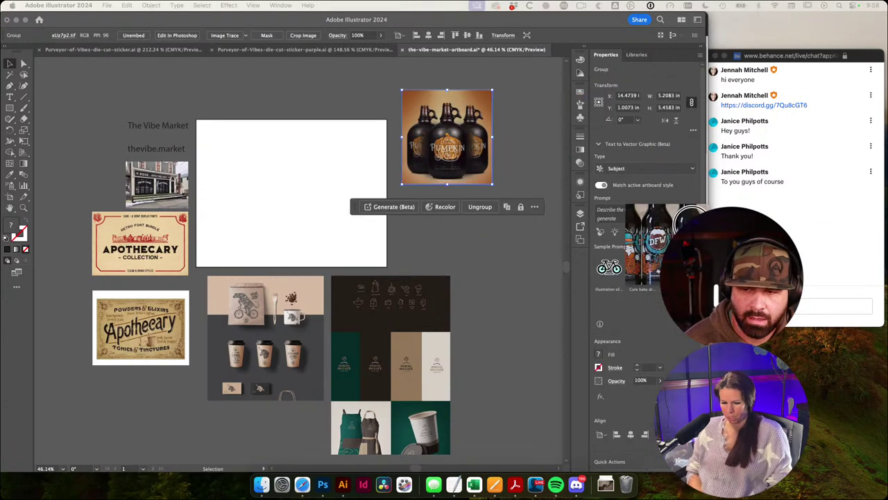
drag(691, 221, 447, 234)
drag(472, 236, 414, 233)
drag(508, 256, 480, 253)
Step: Scale the DFW bottle image down proportionally to match the width of the Pumpkin Stout image above it
key(e)
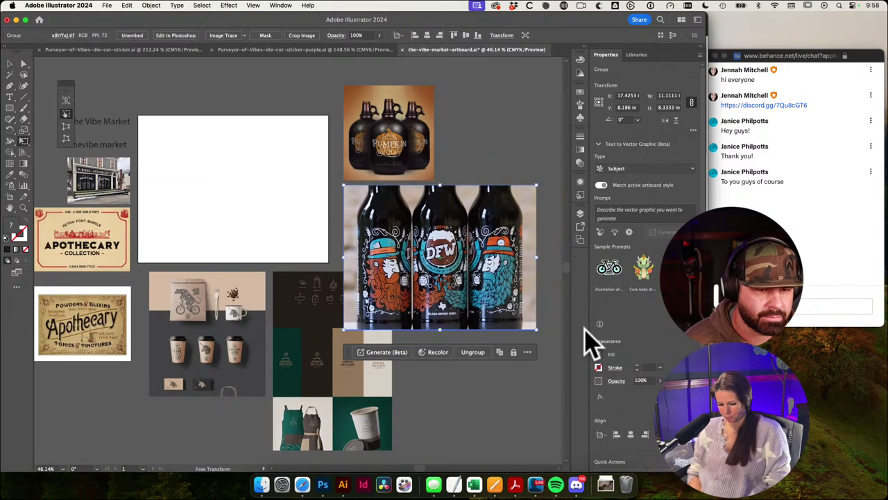
drag(540, 331, 440, 244)
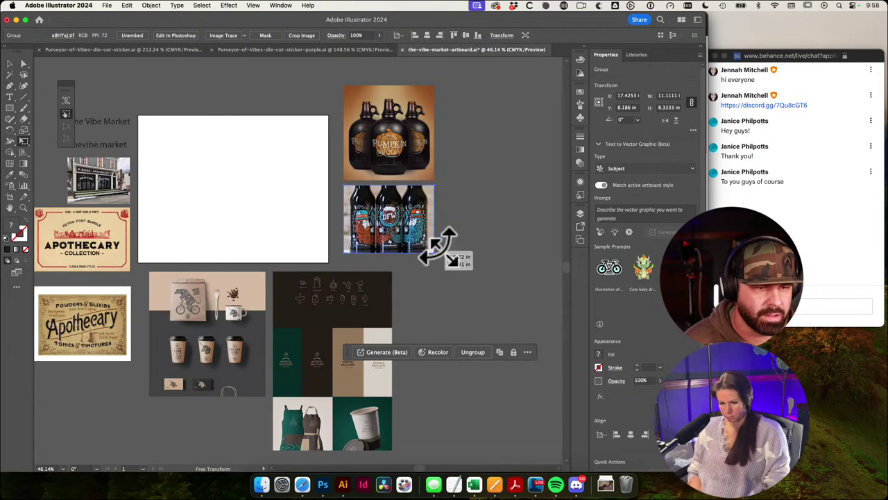
click(486, 229)
Step: Draw a small square beside the DFW bottle image and duplicate it downward into an evenly spaced column of four
drag(453, 198, 491, 290)
drag(443, 265, 444, 214)
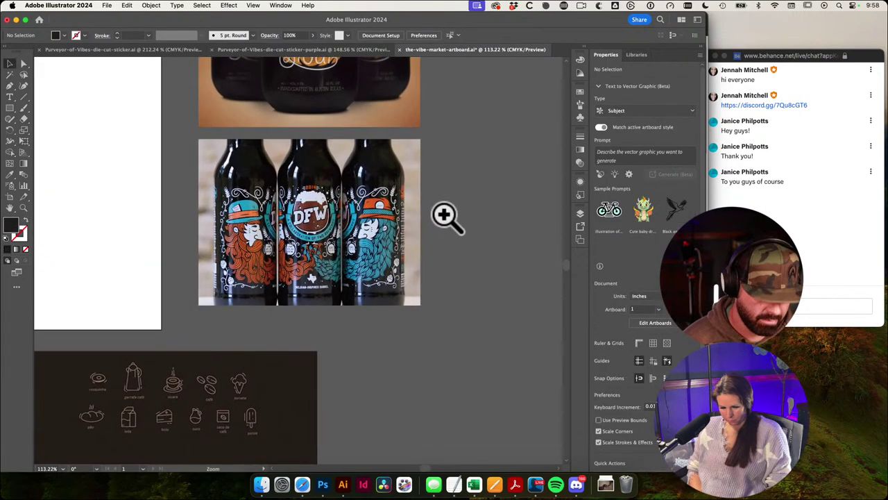
key(m)
mouse_move(447, 141)
mouse_down()
mouse_move(476, 155)
mouse_move(485, 178)
mouse_move(465, 215)
mouse_move(484, 226)
mouse_up()
key(v)
key(ctrl+d)
key(ctrl+d)
click(520, 218)
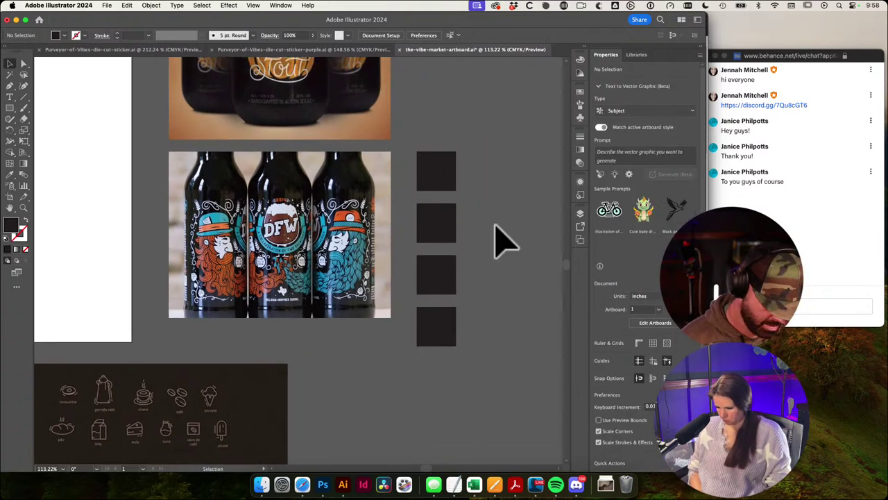
Step: Fill the top three squares with light grey, orange and blue sampled from the DFW bottle image, and sample its black
key(i)
scroll(347, 205, up, 3)
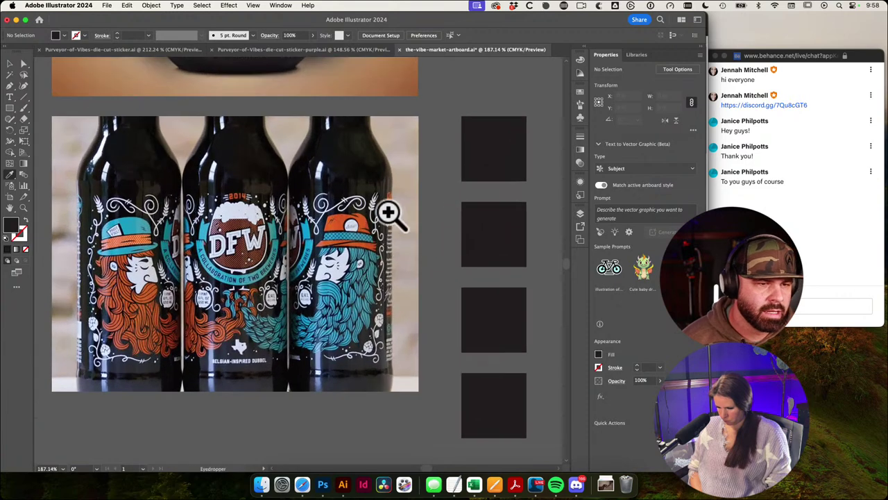
click(373, 202)
alt+click(496, 166)
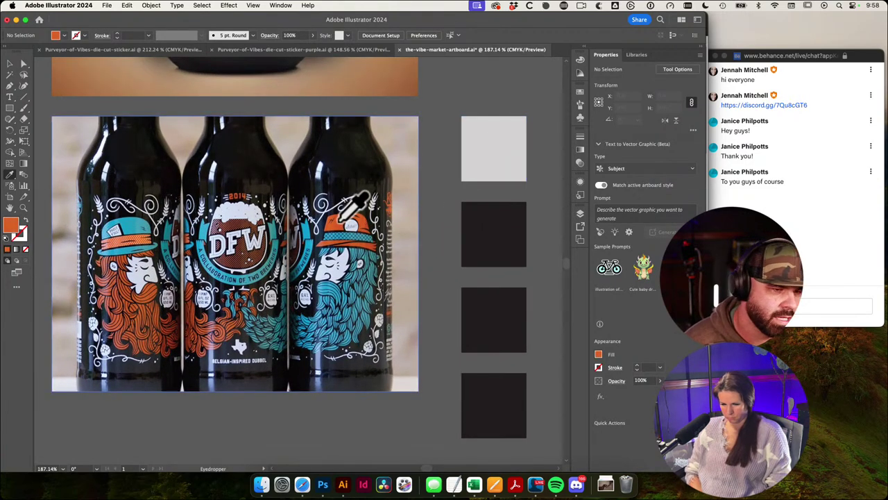
alt+click(489, 220)
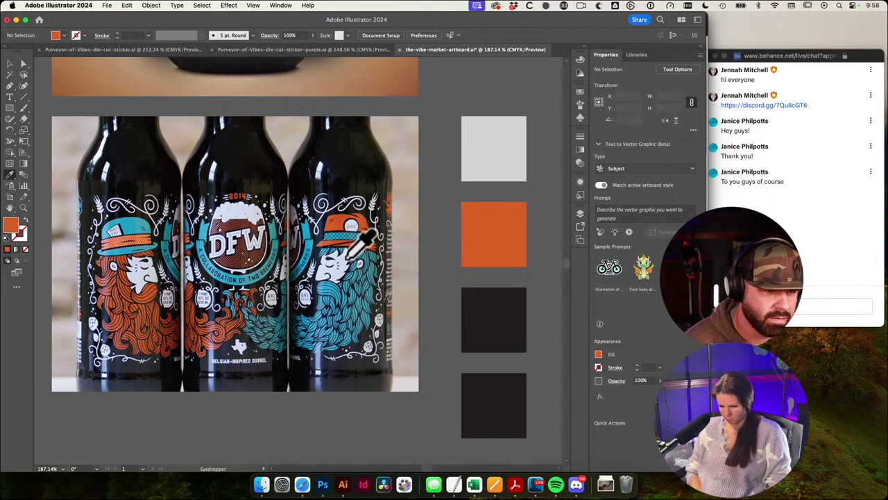
alt+click(494, 297)
scroll(550, 288, down, 2)
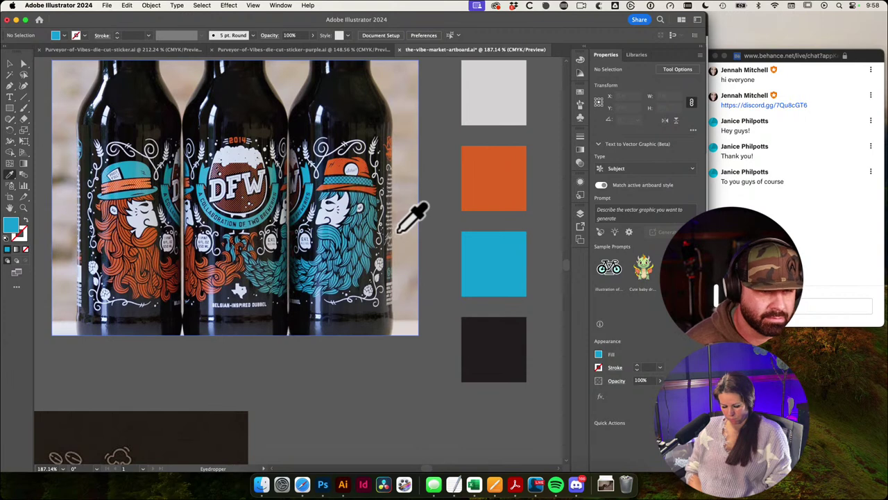
scroll(398, 230, right, 3)
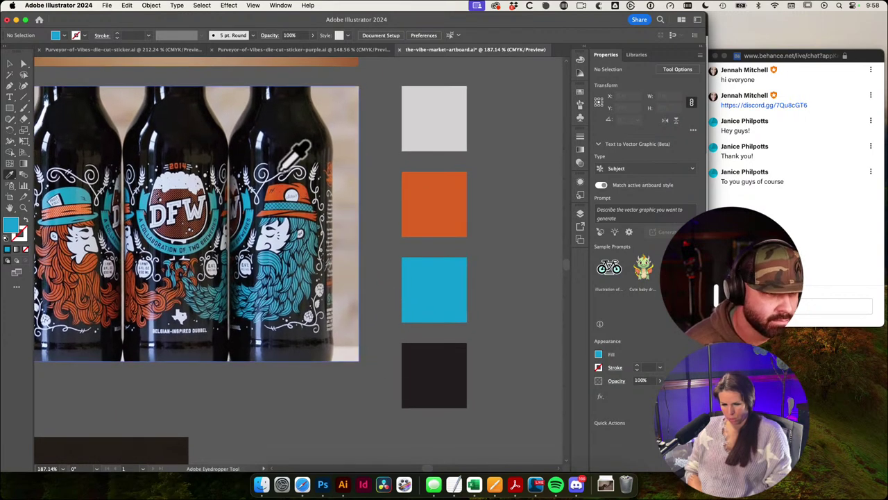
click(424, 365)
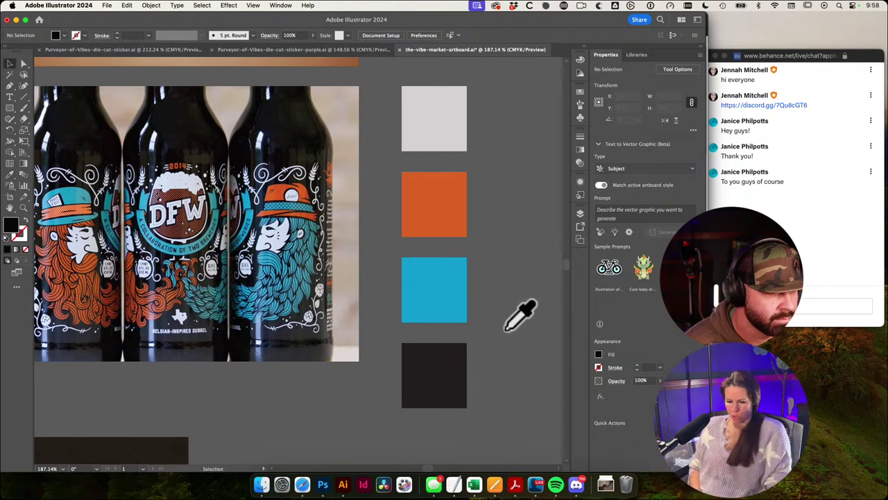
key(v)
Step: Duplicate the column of four color swatches upward so the copy sits beside the Pumpkin Stout image
scroll(424, 277, down, 2)
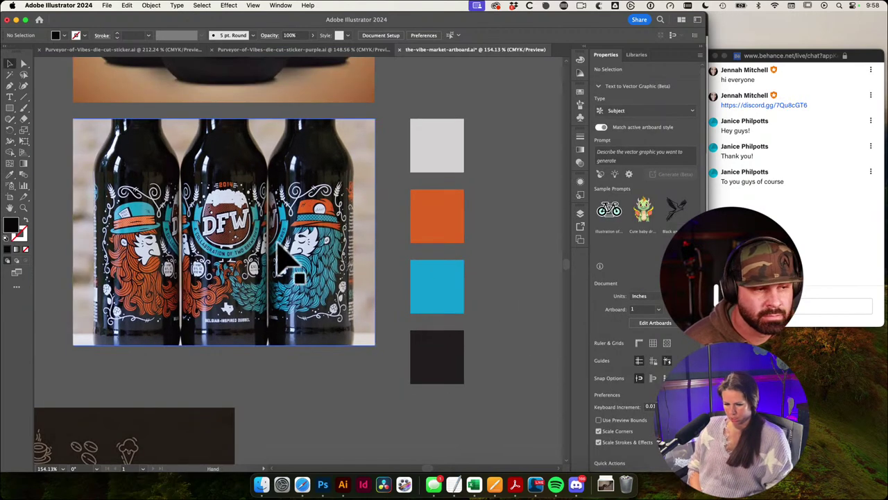
drag(281, 258, 326, 244)
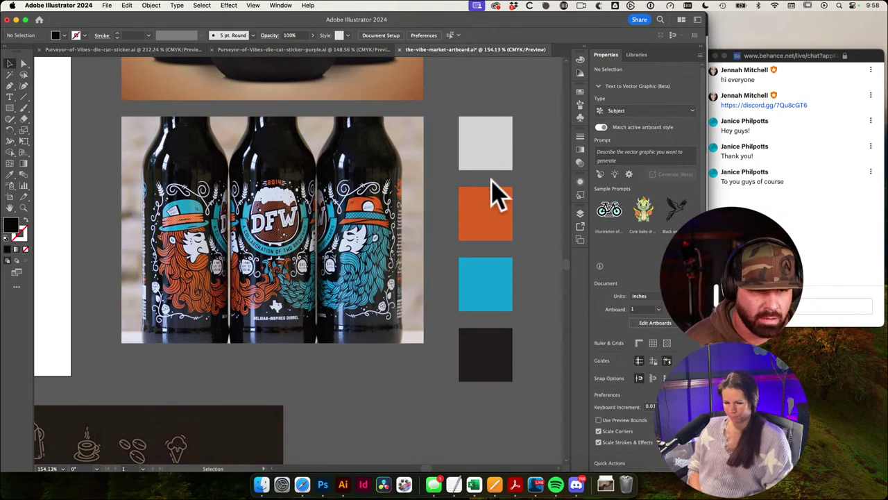
drag(470, 157, 436, 215)
drag(508, 404, 426, 217)
drag(514, 315, 484, 384)
drag(510, 354, 496, 360)
scroll(492, 313, down, 2)
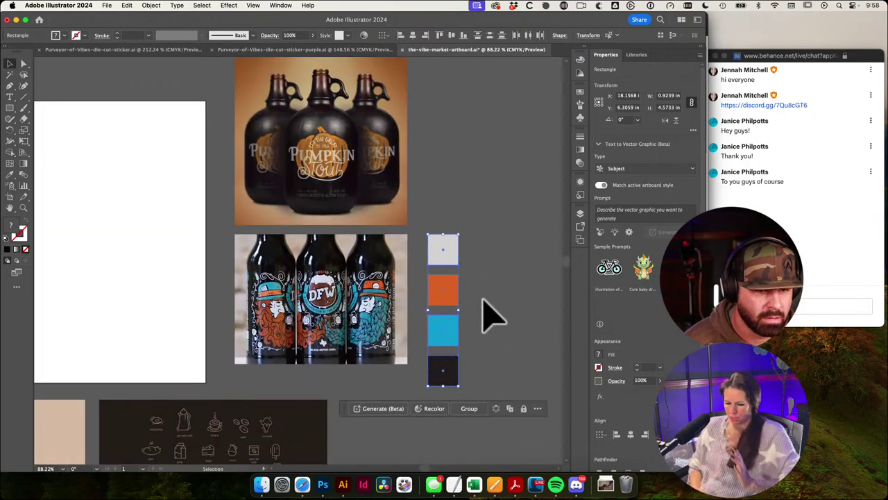
scroll(451, 317, up, 3)
drag(425, 320, 417, 177)
click(466, 163)
Step: Fill the two lowest copied swatches with a medium brown and a very dark brown sampled from the Pumpkin Stout bottles
scroll(416, 175, up, 2)
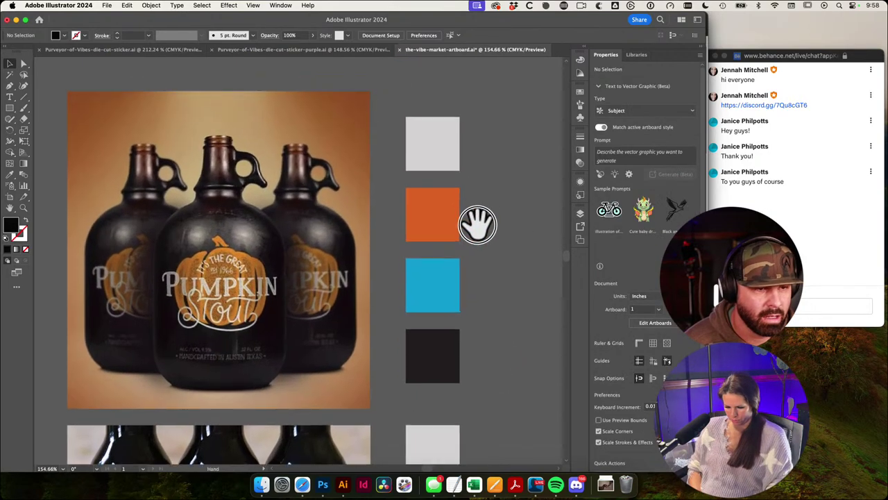
scroll(446, 254, up, 2)
key(i)
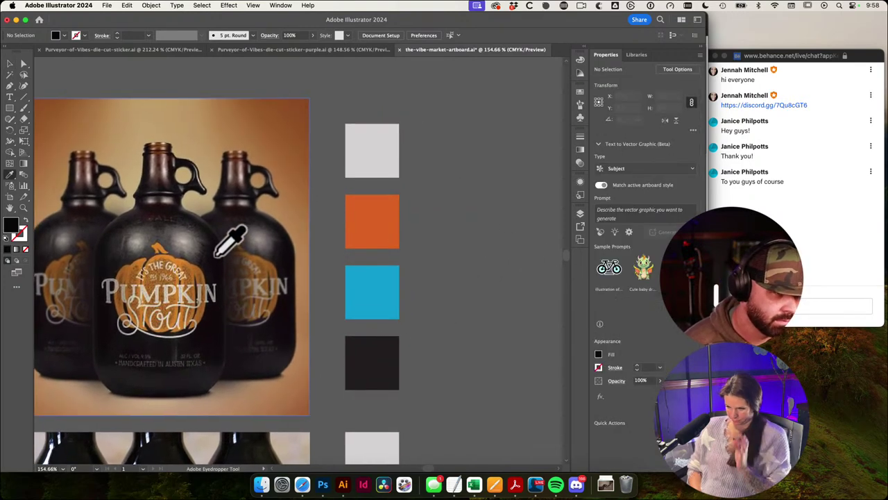
click(232, 186)
alt+click(374, 368)
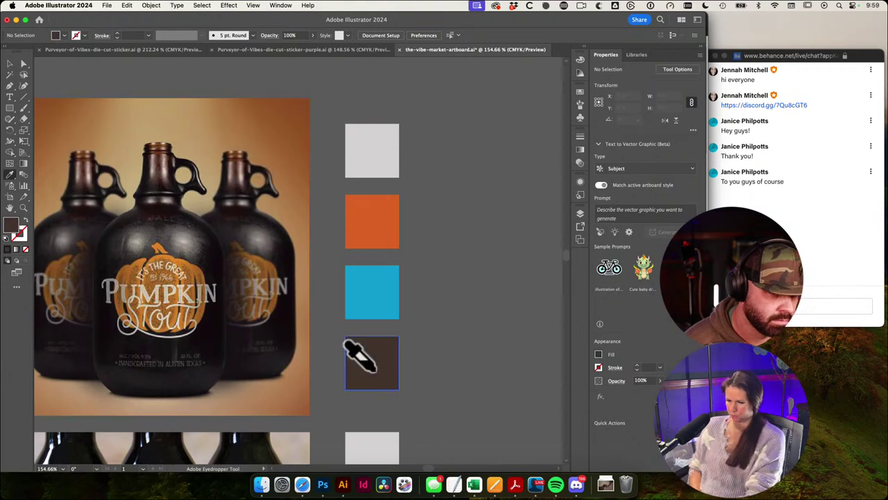
alt+click(375, 292)
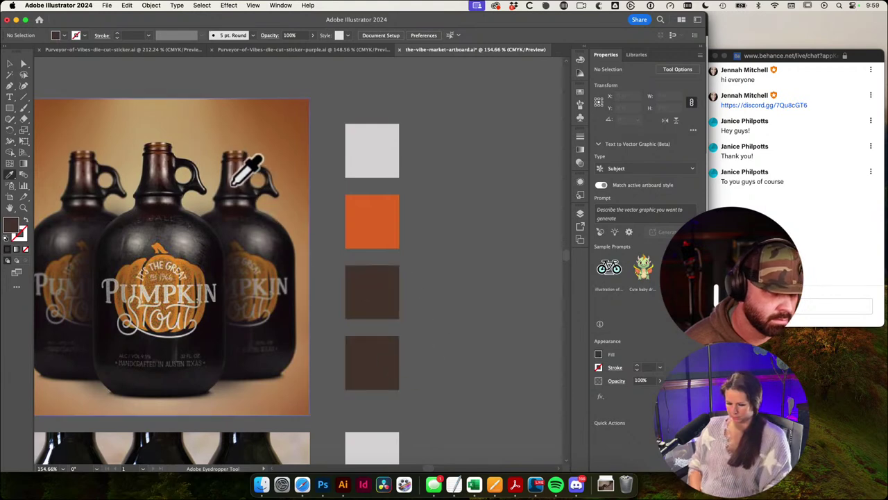
alt+click(375, 361)
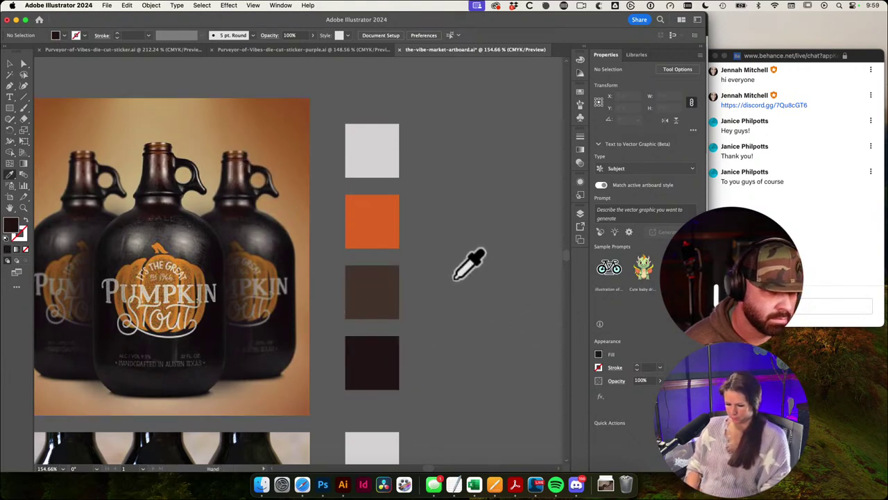
Step: Fill the top two swatches beside the Pumpkin Stout image with a pale cream and a golden orange sampled from its bottles
drag(371, 243, 369, 279)
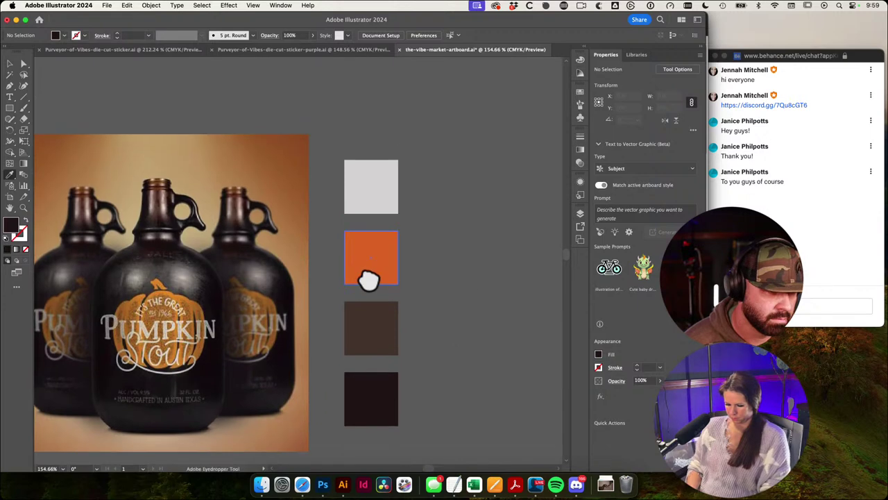
click(174, 293)
alt+click(359, 258)
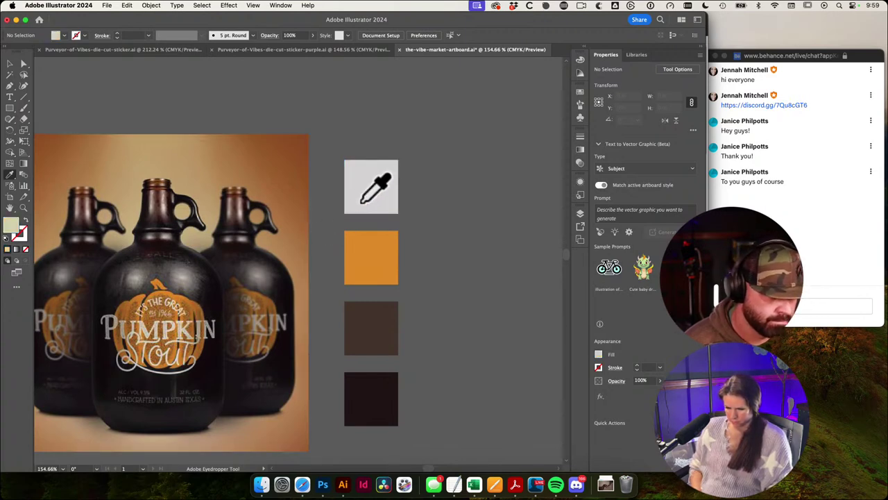
alt+click(366, 201)
drag(455, 310, 467, 256)
Step: Duplicate the DFW column of four color swatches downward so the copy sits beside the Ponto do Café image
key(v)
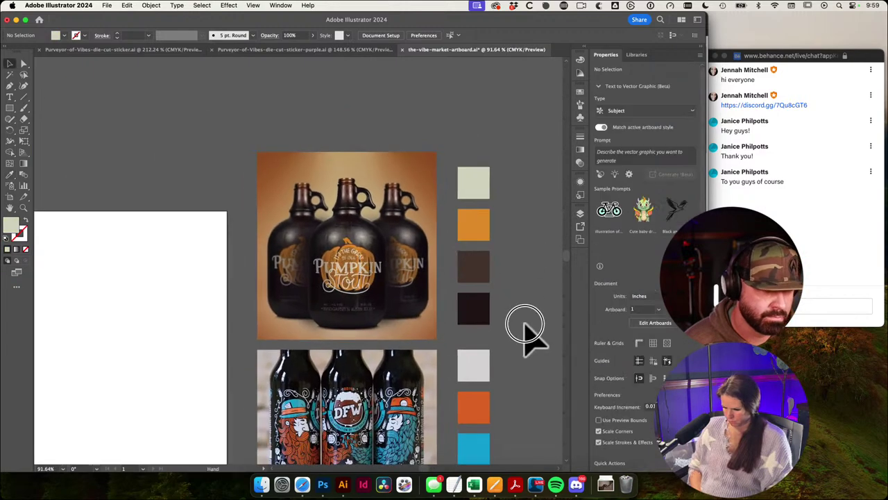
drag(525, 327, 492, 256)
drag(491, 255, 460, 254)
drag(517, 337, 510, 285)
drag(510, 285, 470, 285)
drag(475, 349, 462, 285)
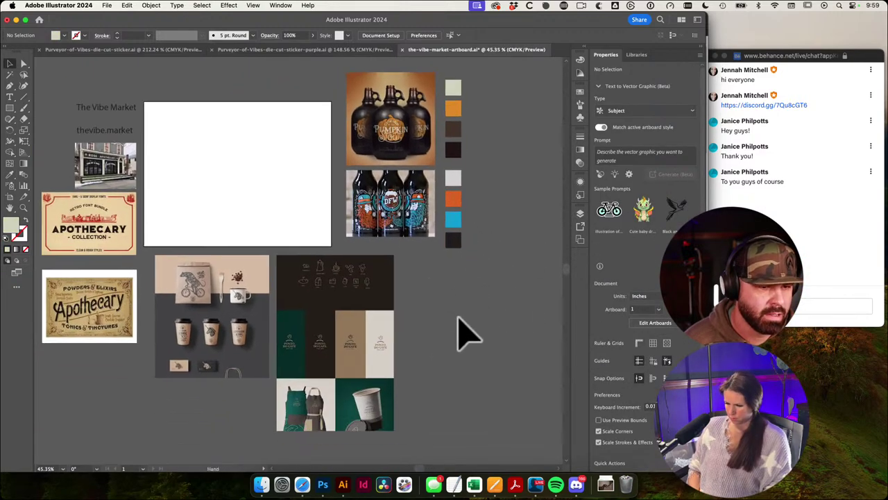
scroll(460, 333, down, 2)
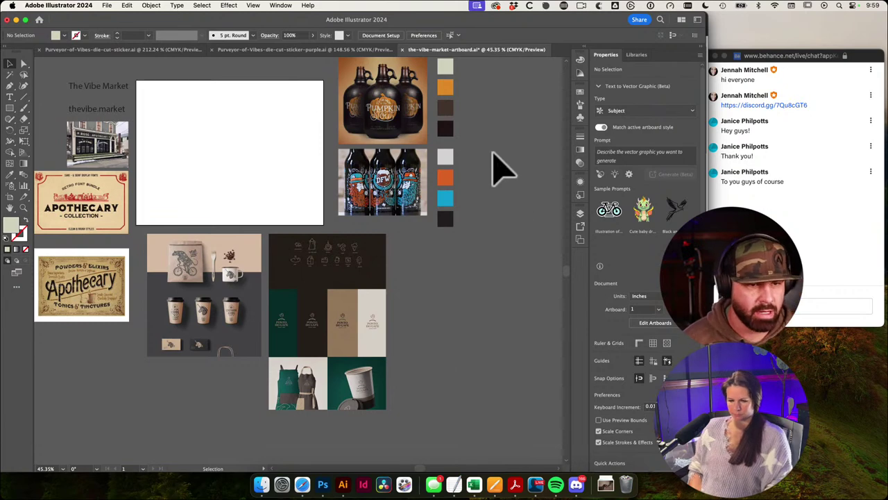
click(445, 160)
drag(445, 160, 411, 293)
drag(398, 319, 511, 346)
click(506, 331)
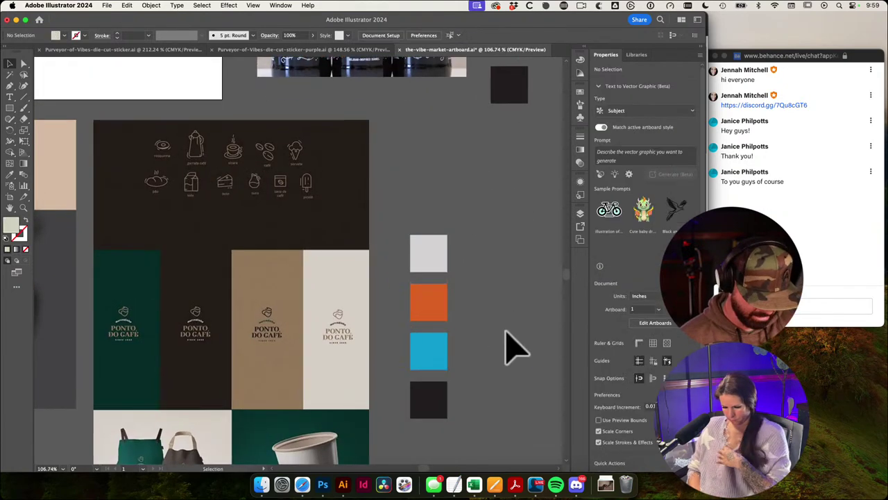
Step: Fill the top two copied swatches with off-white and tan brown sampled from the Ponto do Café image
key(i)
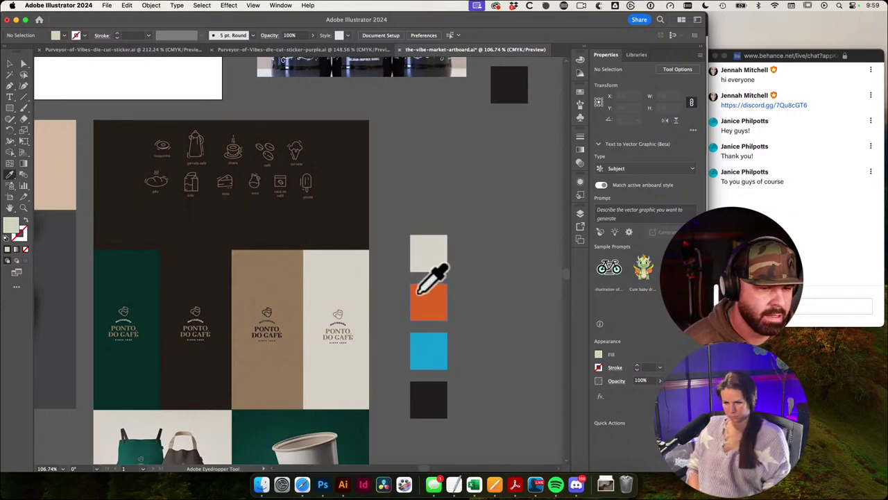
drag(358, 340, 539, 378)
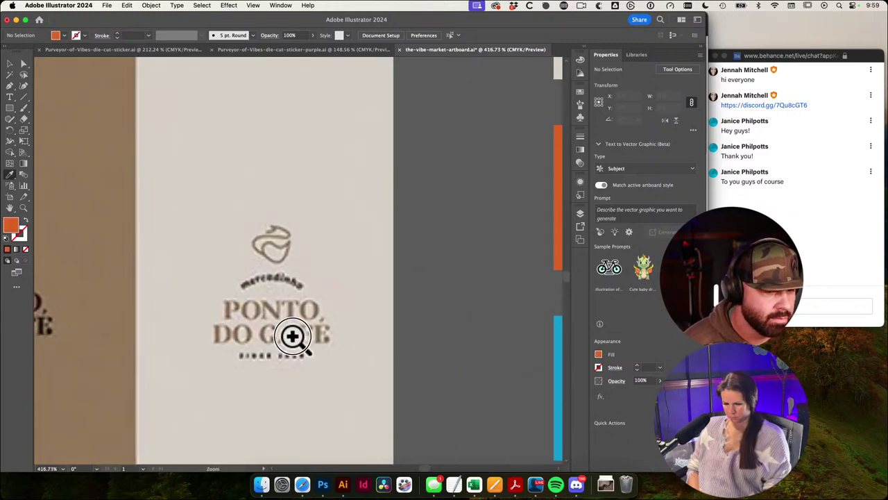
drag(290, 335, 441, 340)
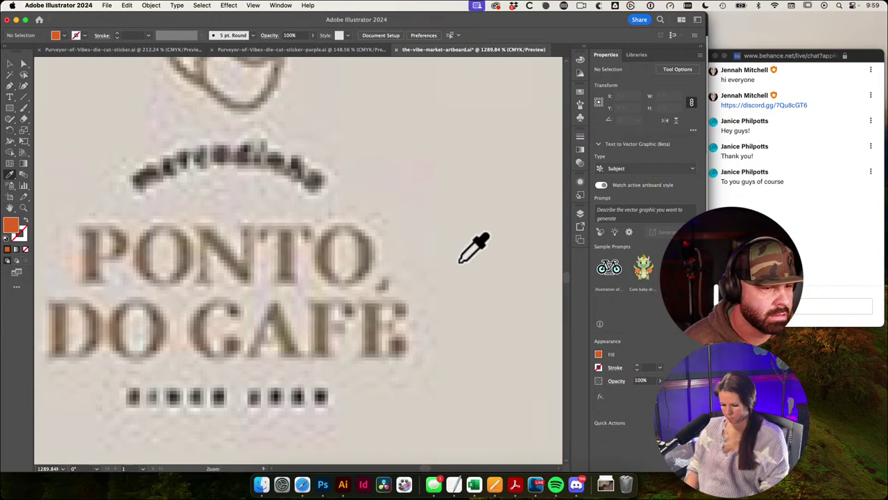
drag(474, 248, 550, 330)
drag(392, 274, 242, 308)
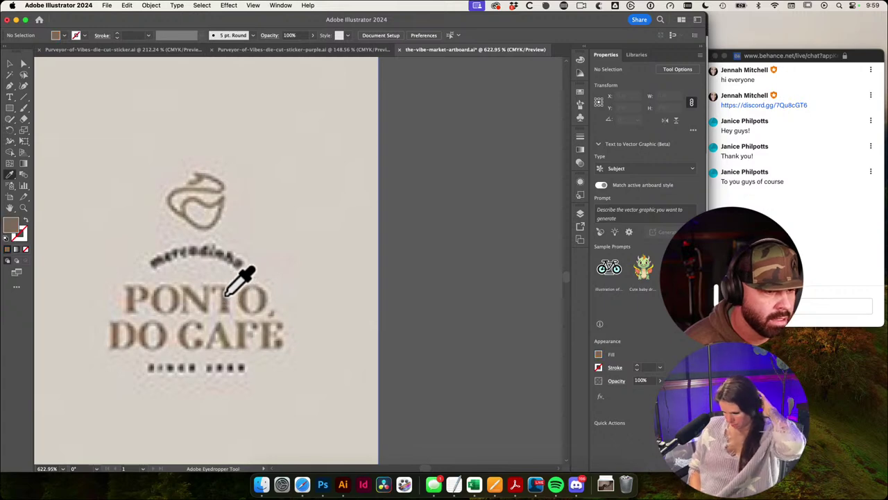
drag(408, 290, 294, 290)
alt+click(502, 241)
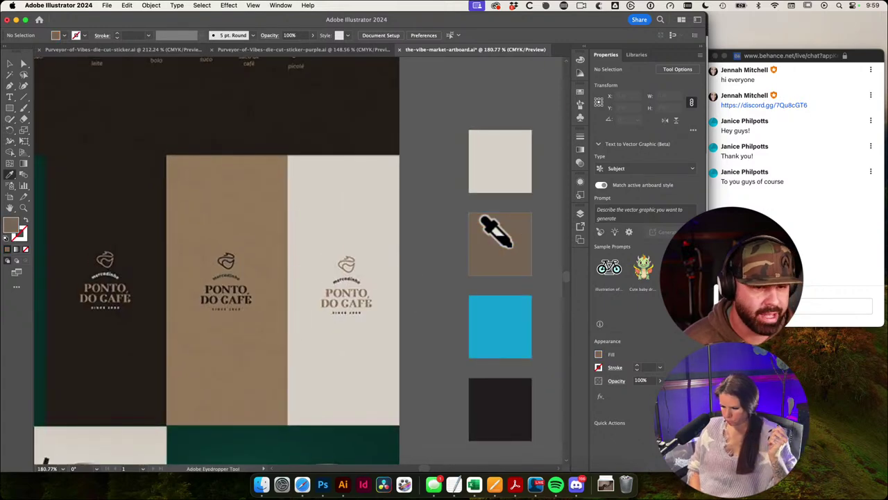
scroll(421, 335, down, 2)
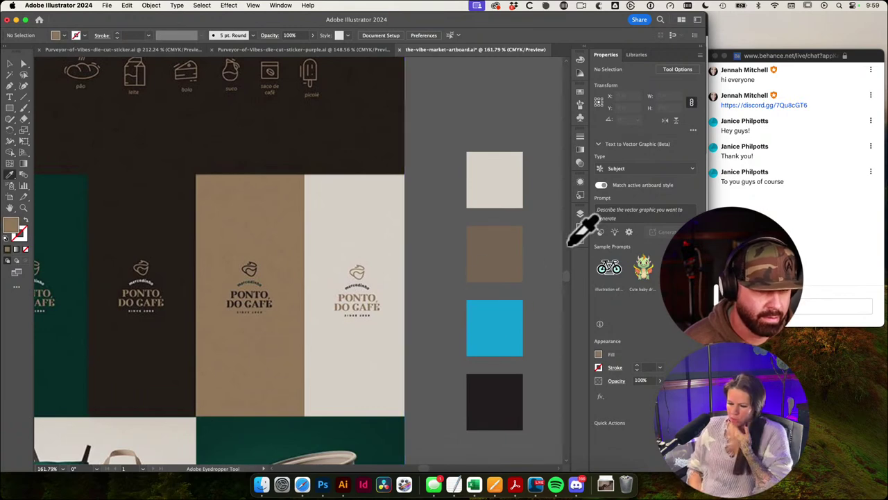
drag(423, 316, 422, 278)
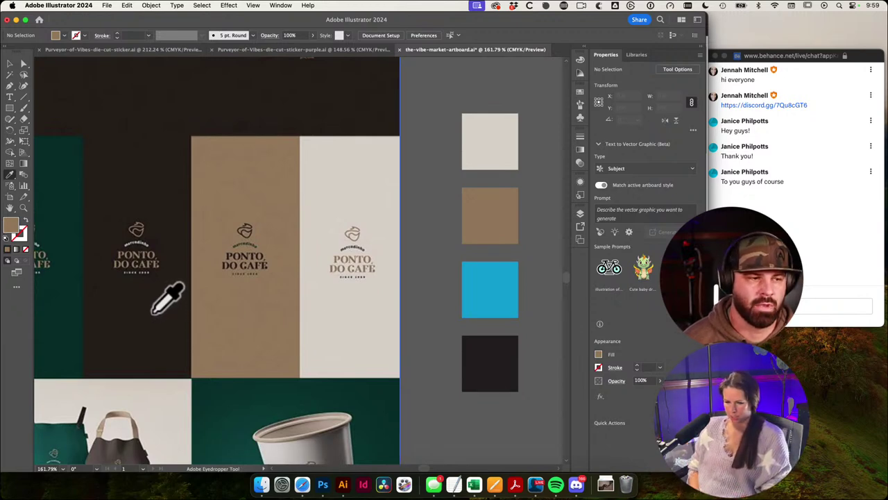
Step: Fill the two lowest copied swatches with dark brown and dark green sampled from the Ponto do Café color panels
scroll(166, 298, left, 1)
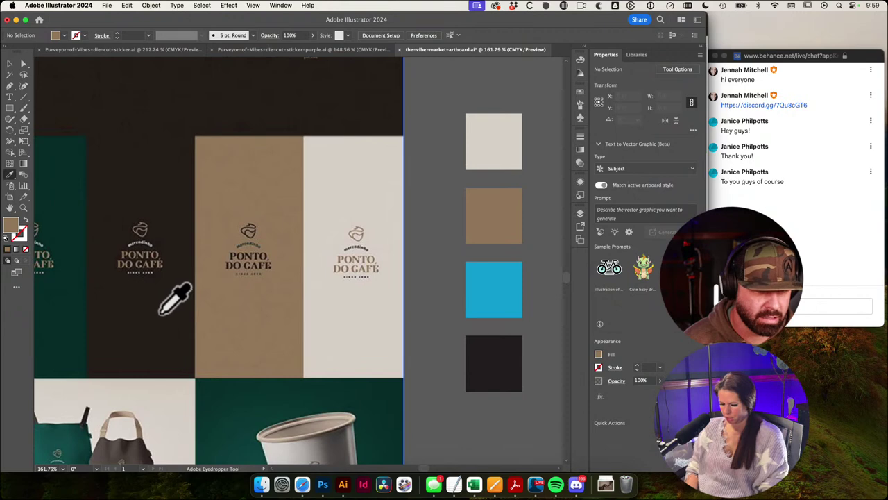
scroll(161, 313, left, 3)
click(194, 314)
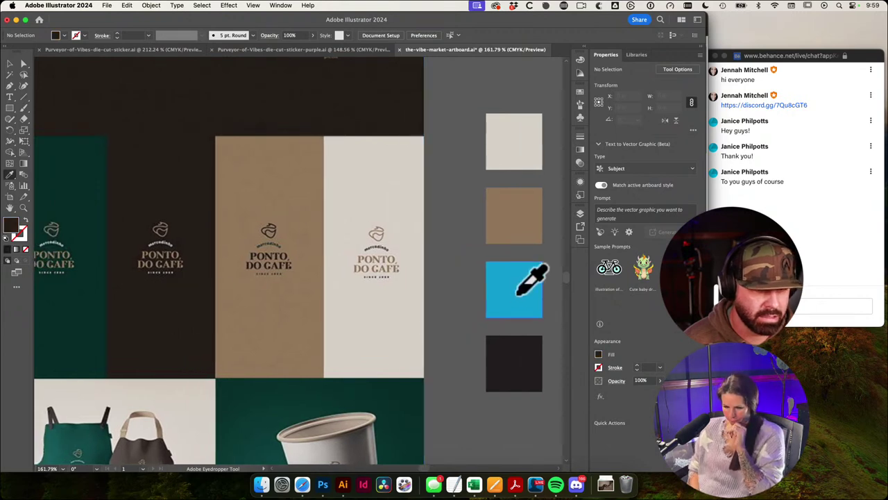
alt+click(517, 295)
drag(61, 299, 137, 299)
click(138, 299)
drag(368, 309, 140, 295)
alt+click(376, 336)
drag(428, 359, 368, 368)
drag(383, 399, 371, 338)
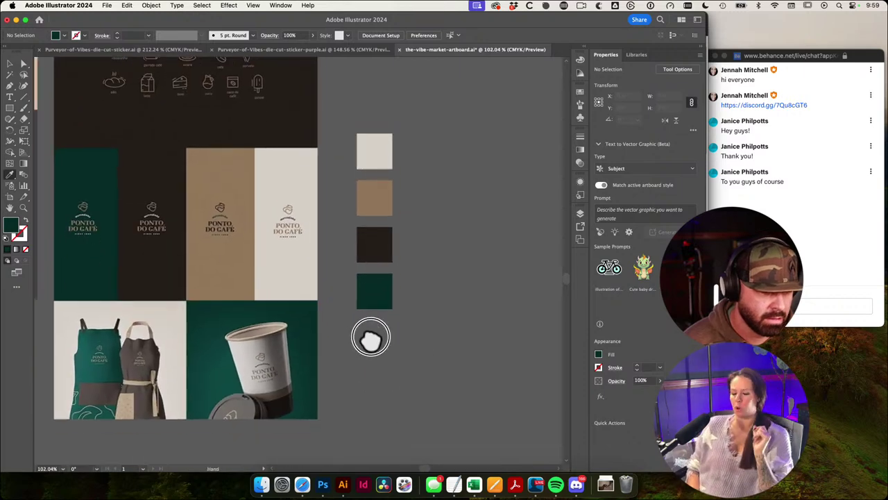
Step: Place two stacked copies of the dark green swatch beside it and fill the upper copy with a lighter green from the Ponto do Café image
key(v)
drag(476, 311, 494, 295)
alt+drag(384, 305, 437, 346)
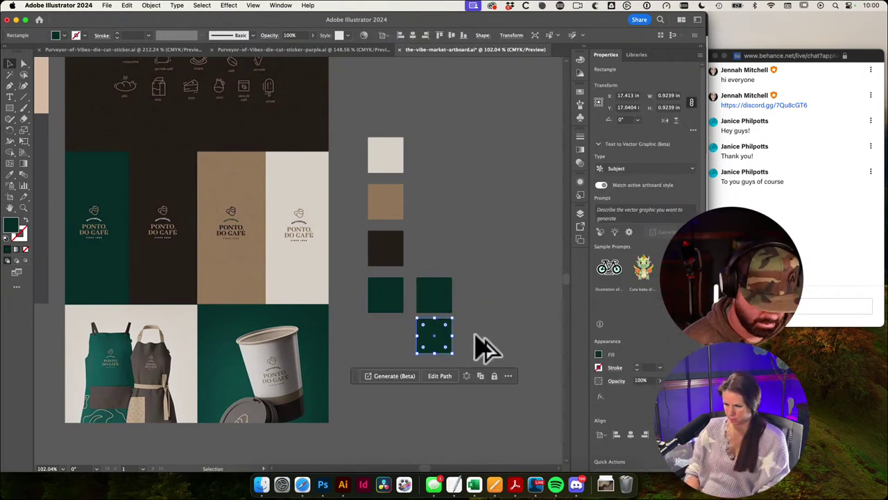
click(482, 349)
click(434, 298)
key(i)
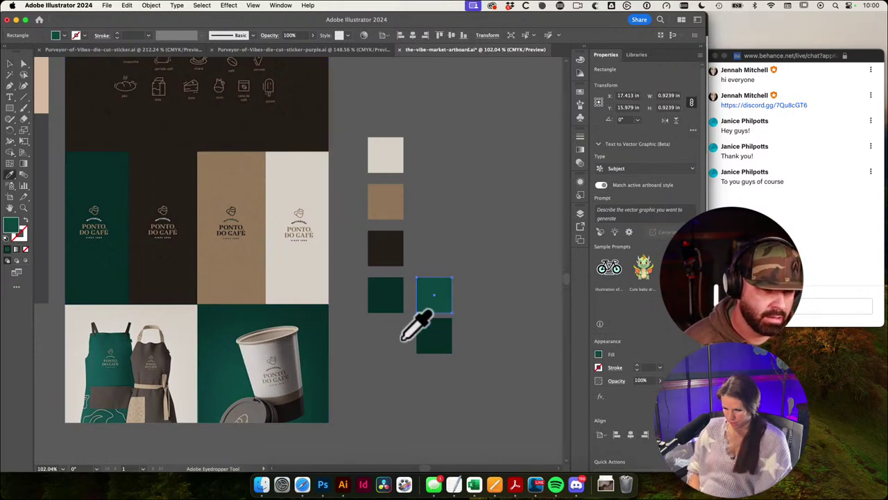
super+click(477, 317)
mouse_move(479, 318)
mouse_down()
mouse_move(400, 324)
mouse_move(433, 332)
mouse_move(414, 323)
mouse_up()
Step: Draw a square of about 1.21 in beside the green swatches and fill it with a linear gradient from the lighter green to the dark green
key(m)
key(v)
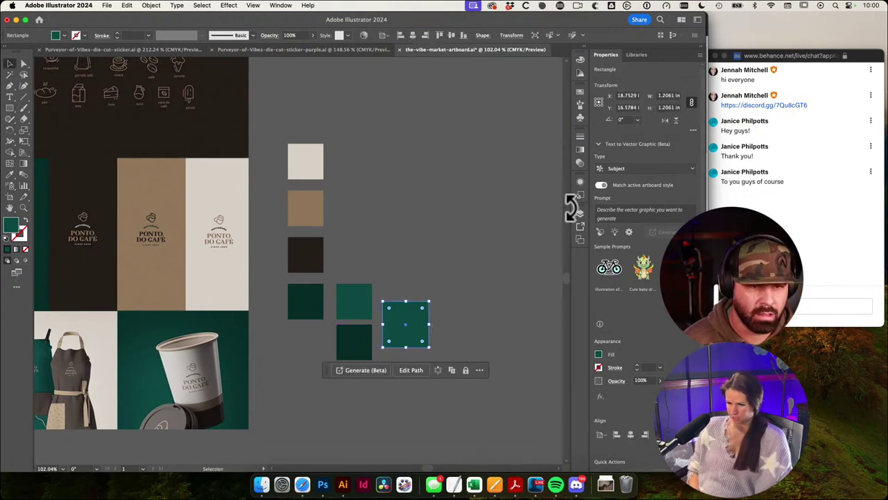
click(582, 152)
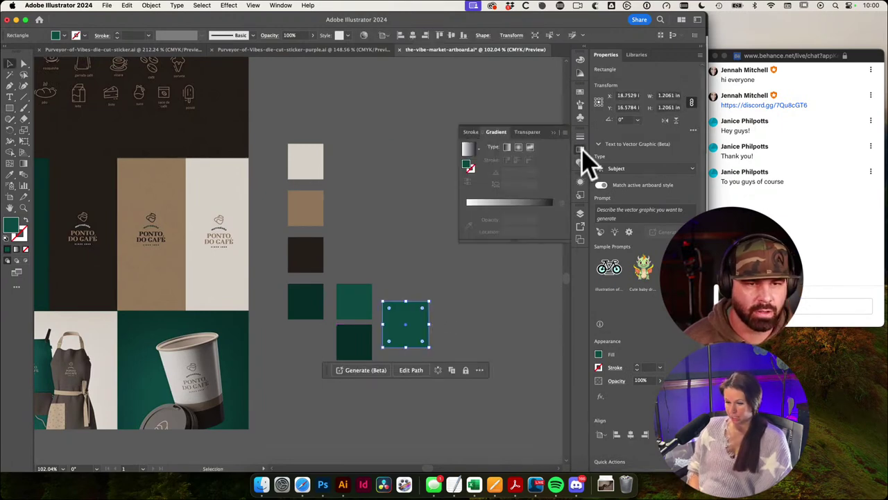
click(468, 149)
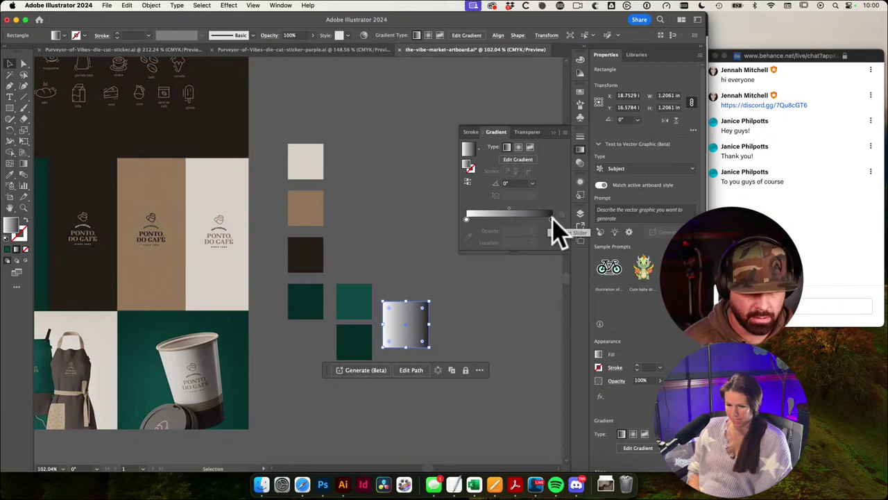
key(i)
shift+click(359, 346)
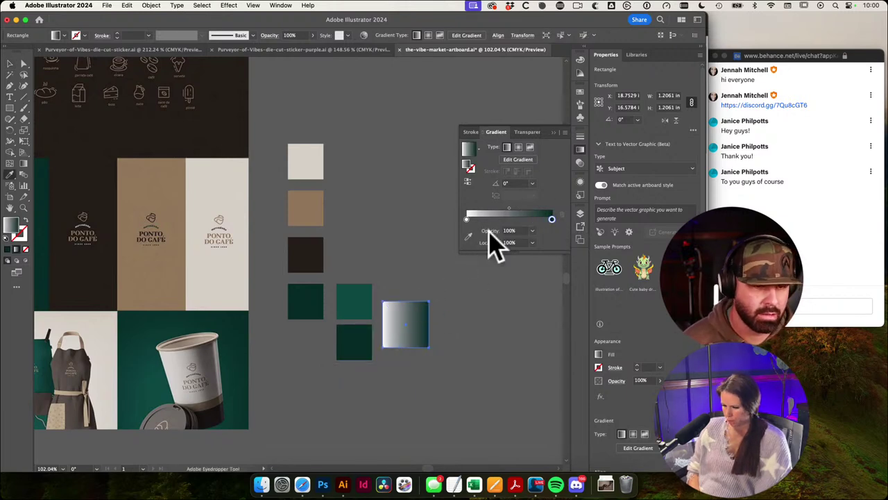
click(467, 219)
shift+click(357, 300)
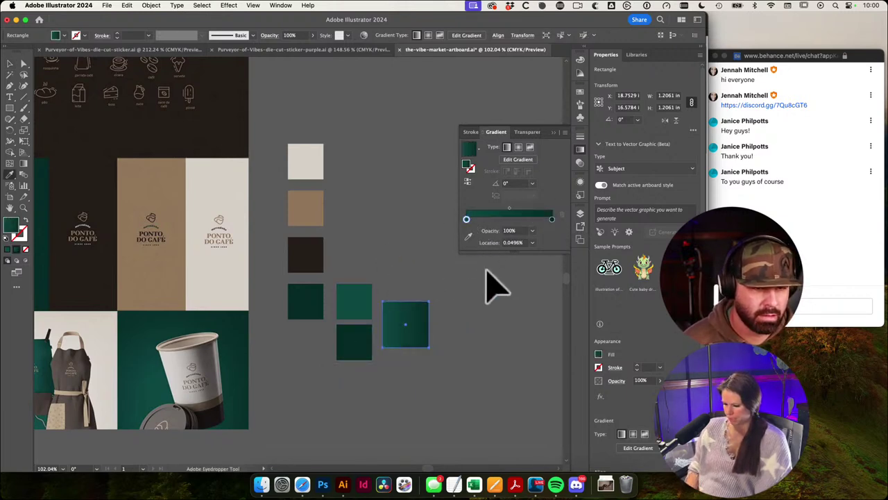
Step: Change the square's gradient to radial and redraw it diagonally from its upper-left area to its lower-right corner
click(518, 147)
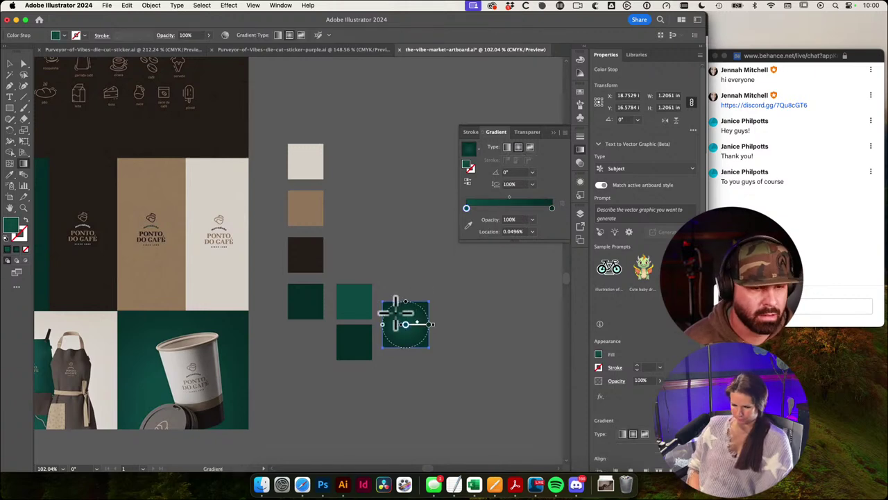
drag(395, 312, 433, 351)
key(v)
click(475, 349)
drag(491, 346, 481, 355)
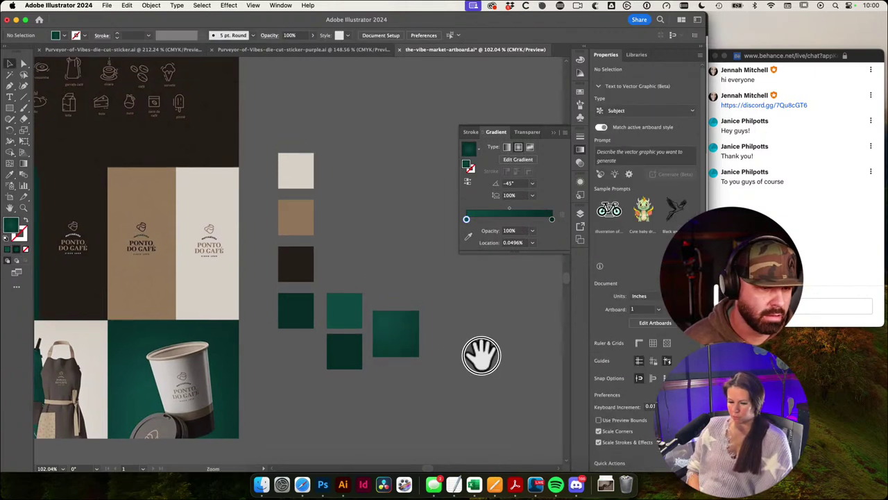
scroll(458, 375, down, 3)
Step: Switch to Messages and view the photo of the five illustrated beer cans enlarged
click(800, 240)
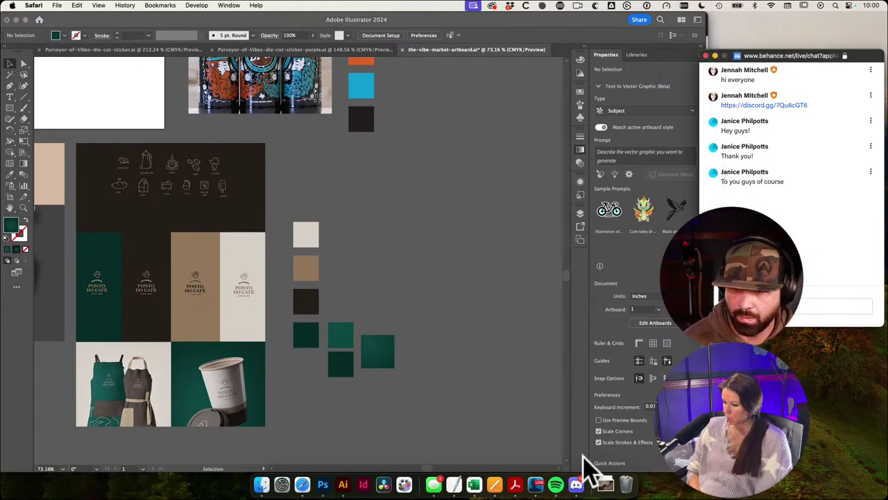
key(super+Tab)
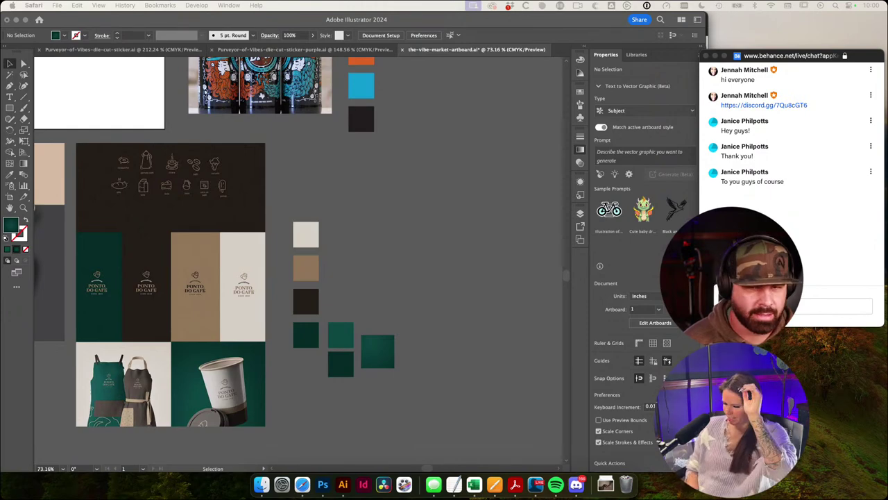
drag(887, 73, 186, 19)
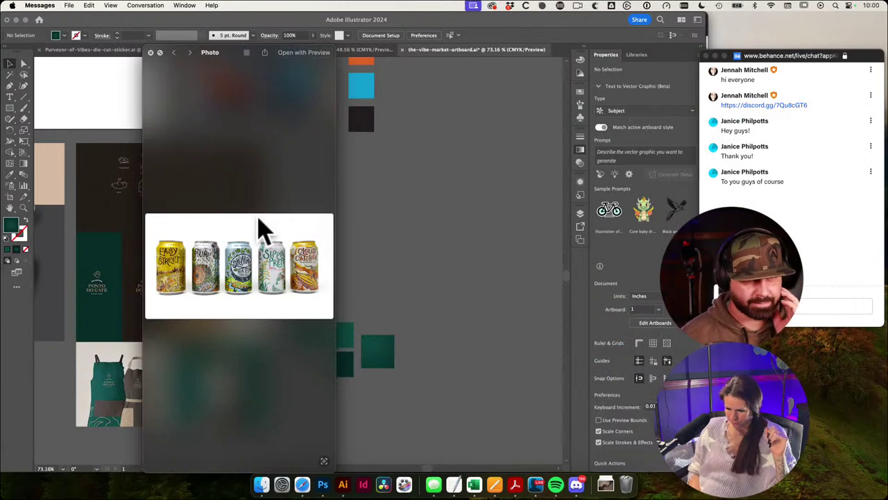
drag(336, 134, 546, 140)
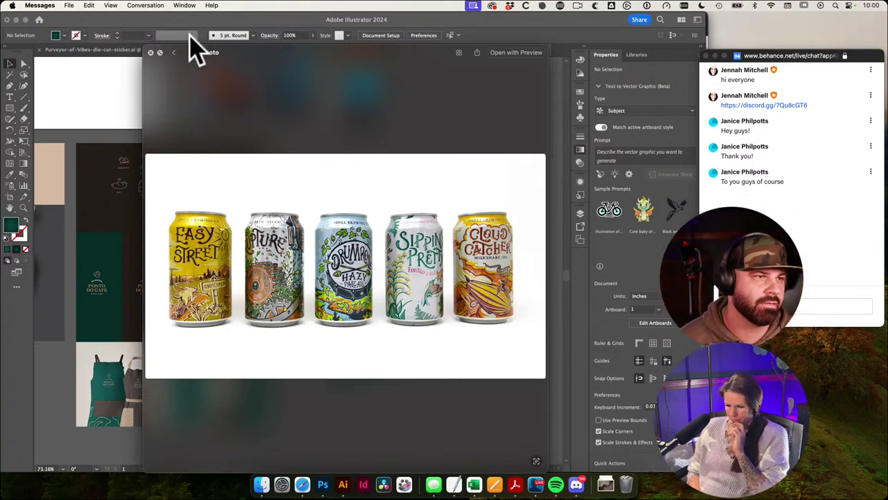
click(150, 53)
Step: Bring the photo of the five beer cans from Messages into the Illustrator document above the artboard
click(398, 183)
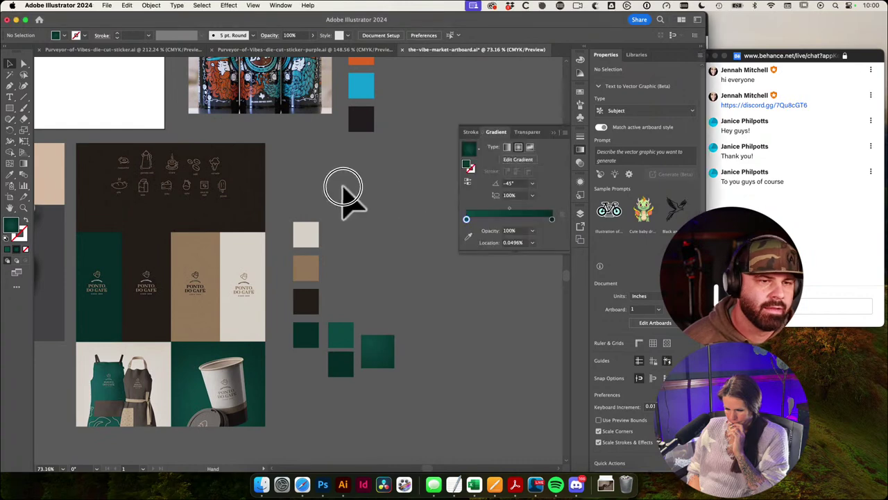
drag(341, 183, 344, 240)
drag(263, 147, 286, 147)
drag(279, 145, 280, 175)
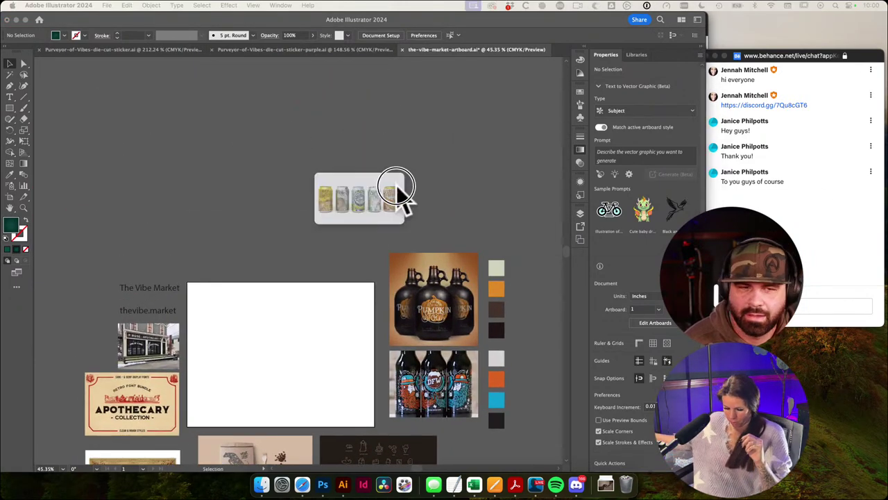
drag(397, 192, 238, 172)
Step: Crop the beer can photo with a clipping mask from a rectangle about 24.73 by 9.41 in drawn around the cans
scroll(281, 232, down, 3)
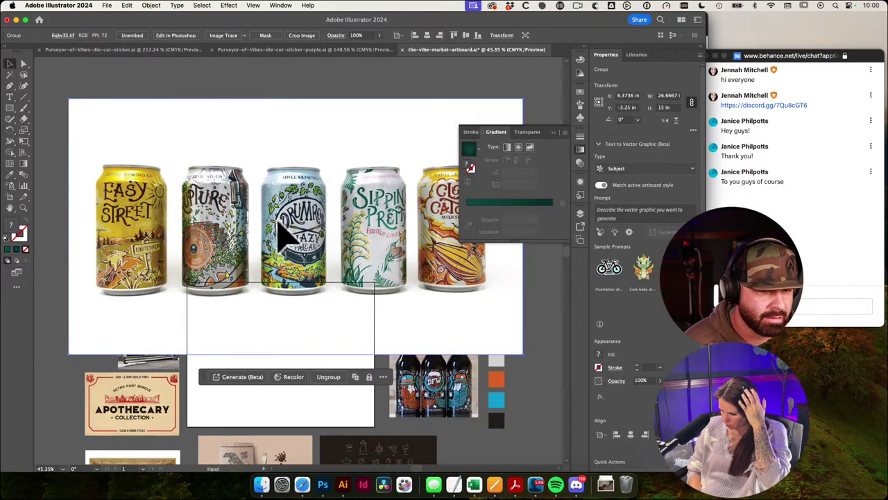
key(m)
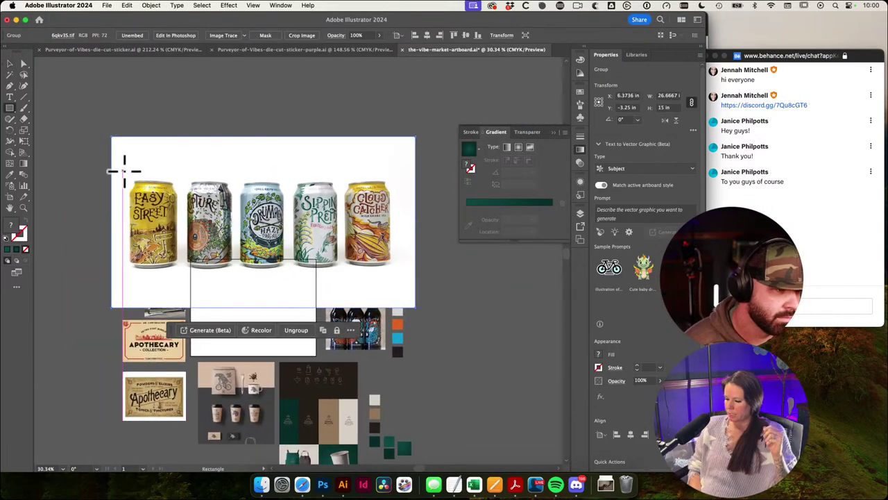
drag(124, 169, 405, 276)
key(v)
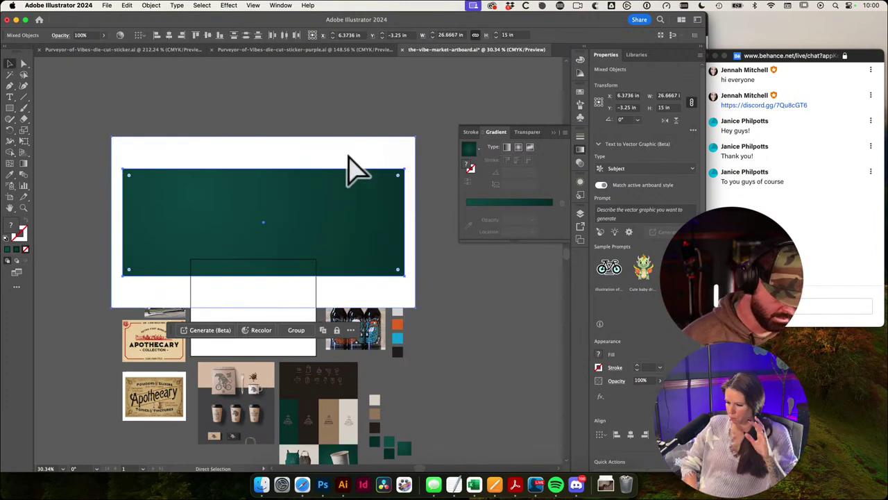
key(super+7)
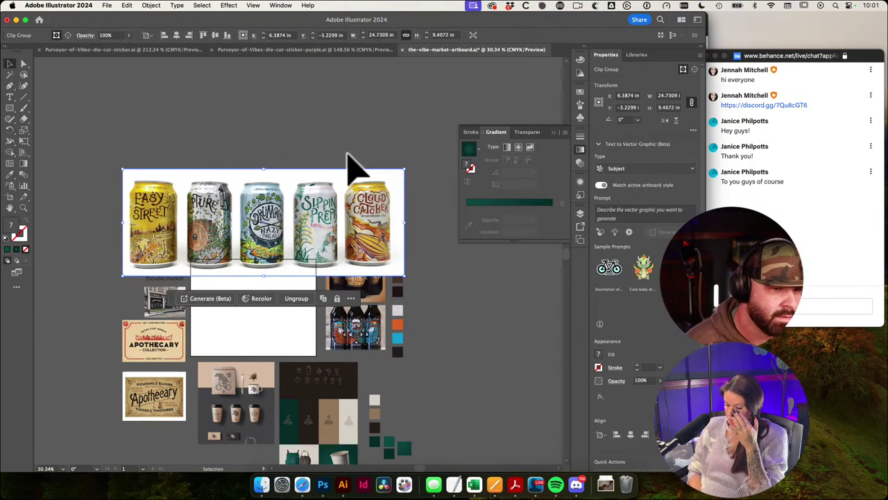
Step: Scale the cropped five-can photo down to about the artboard's width and place it directly above the artboard
key(e)
drag(404, 170, 280, 230)
key(super+shift+a)
key(v)
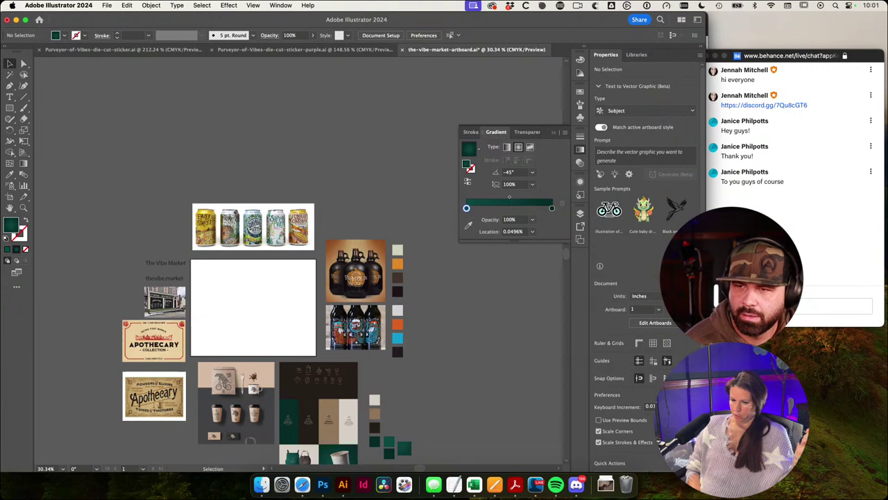
Step: Bring the Voodoo Ranger six-pack photo into the document and scale it down beside the five-can photo, above the brand name text
drag(886, 221, 297, 227)
key(super+space)
drag(210, 207, 247, 263)
key(e)
drag(175, 326, 149, 354)
key(v)
click(287, 151)
Step: Bring the photo of the Hazer Tag can and beer glass into the document above the five-can photo
key(space)
drag(351, 171, 318, 132)
key(super+space)
drag(371, 272, 252, 241)
key(super+Tab)
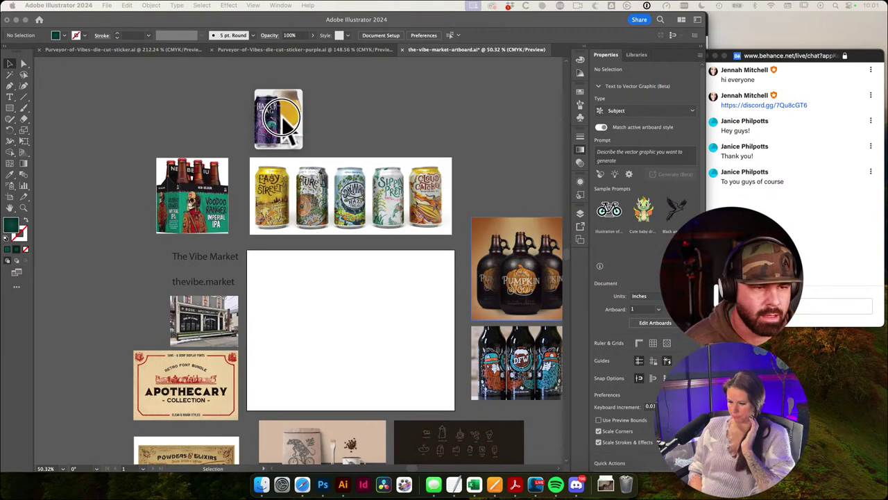
drag(286, 124, 310, 146)
key(space)
drag(358, 133, 256, 208)
drag(192, 209, 162, 177)
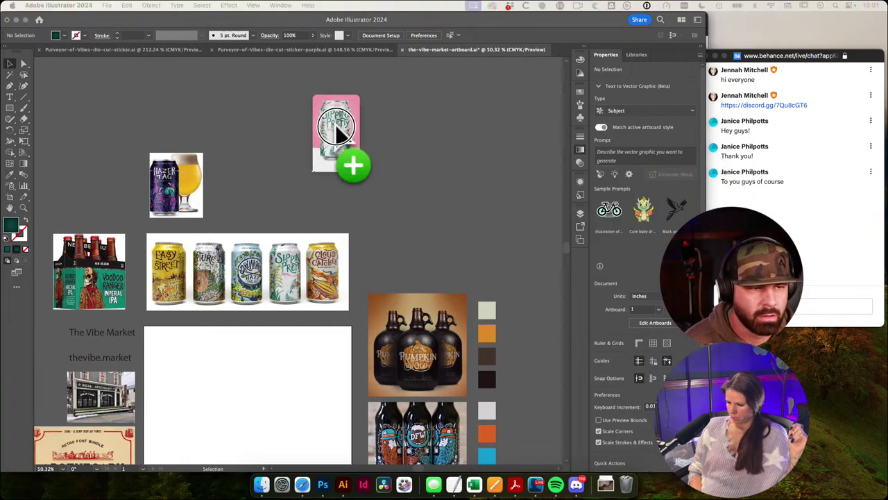
Step: Add the Sippin Pretty can photo with the pink background beside the Hazer Tag photo and save the document
drag(337, 129, 243, 175)
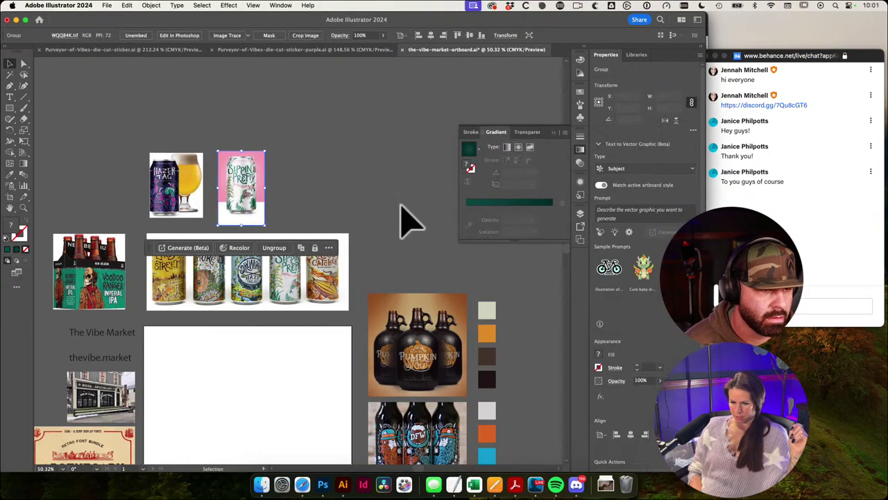
click(401, 203)
key(space)
drag(399, 240, 355, 160)
super+drag(406, 181, 357, 194)
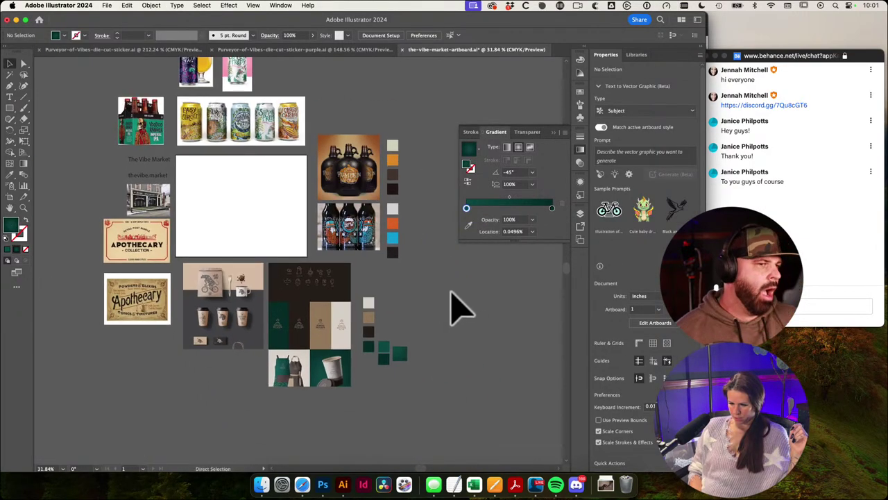
key(super+s)
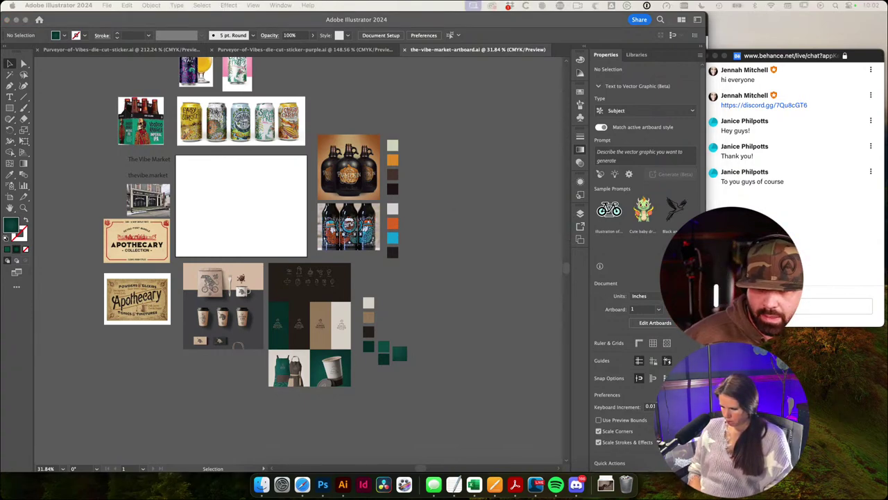
Step: Look over the beer, apothecary and coffee branding references arranged around the artboard
click(470, 294)
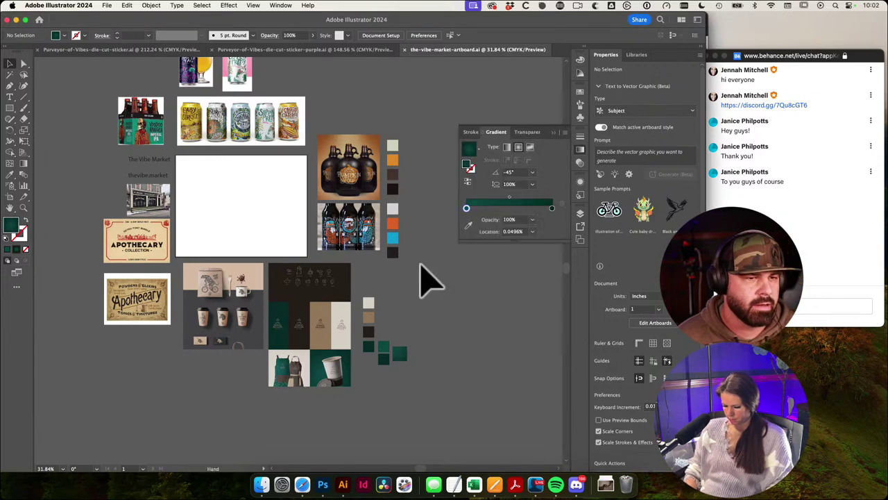
drag(334, 197, 390, 251)
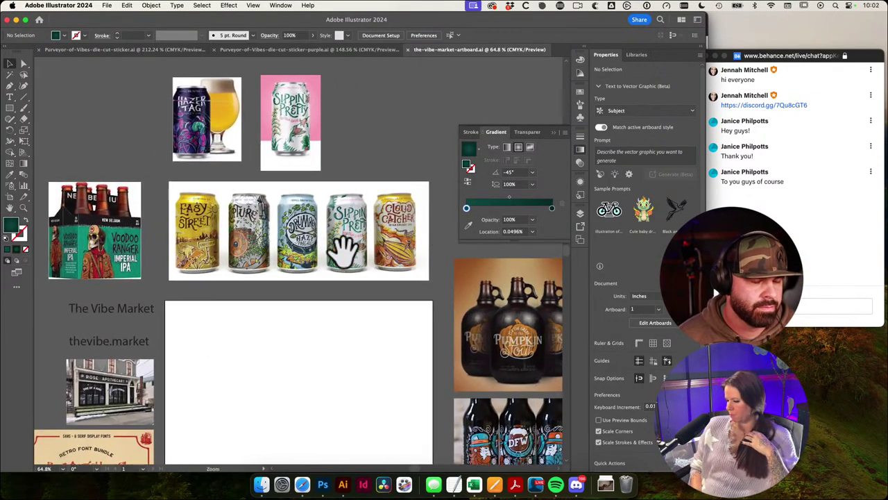
scroll(354, 251, up, 2)
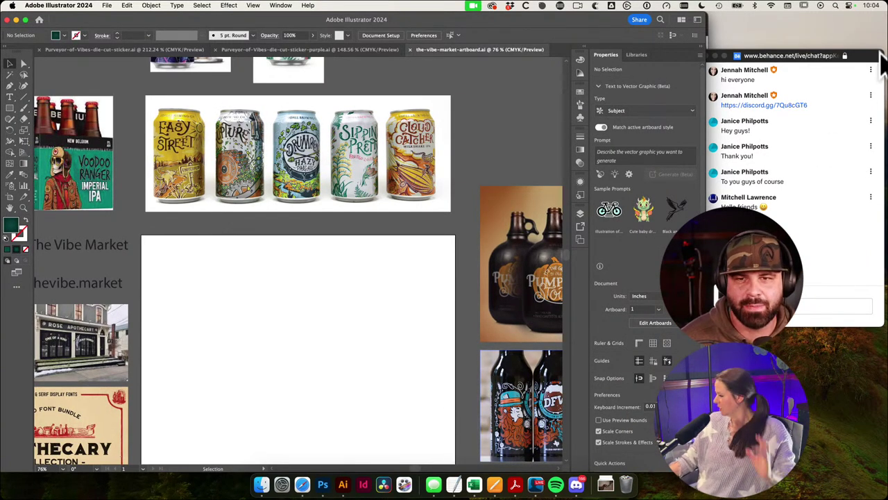
click(511, 154)
drag(514, 184, 470, 181)
drag(490, 215, 475, 175)
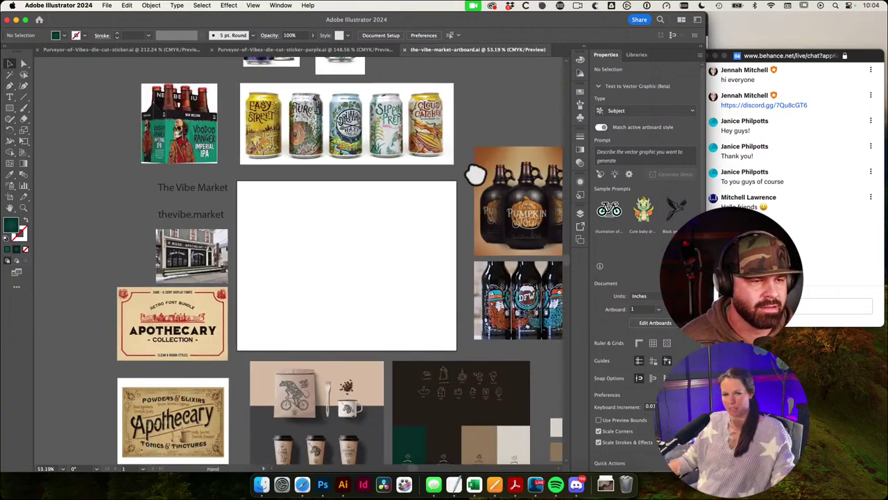
drag(545, 310, 387, 224)
scroll(420, 288, down, 3)
drag(373, 359, 454, 295)
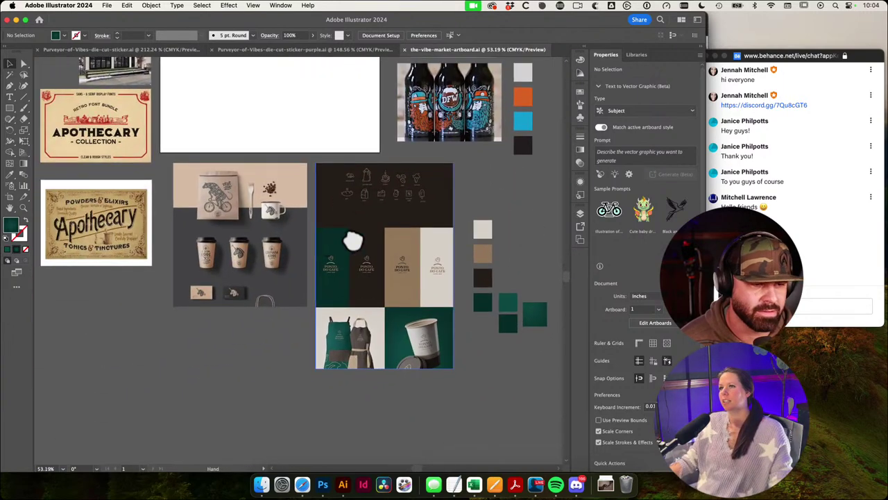
Step: Duplicate the cream, tan, dark brown and green swatch column and turn the copy into a horizontal row below the coffee cup mockup
drag(354, 240, 420, 242)
drag(296, 306, 311, 284)
drag(528, 274, 347, 264)
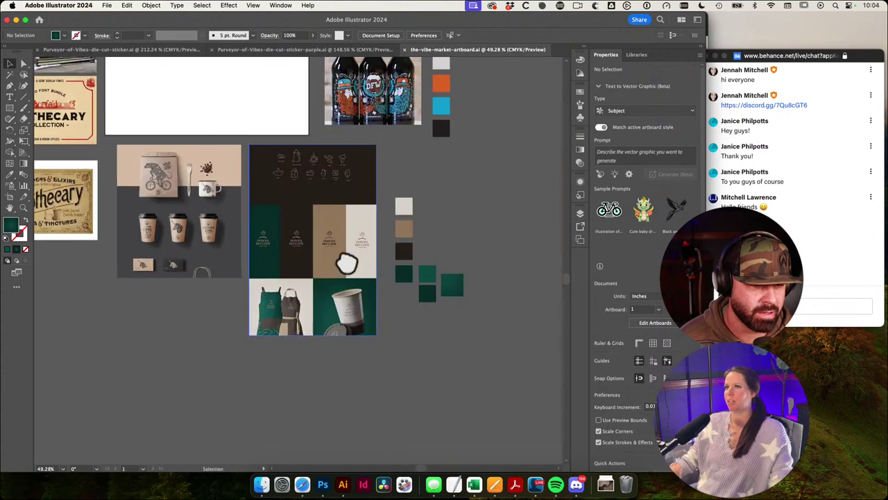
drag(410, 188, 401, 297)
alt+drag(407, 254, 153, 346)
shift+drag(175, 280, 92, 237)
drag(170, 317, 360, 333)
drag(216, 372, 270, 389)
click(234, 368)
drag(229, 370, 205, 375)
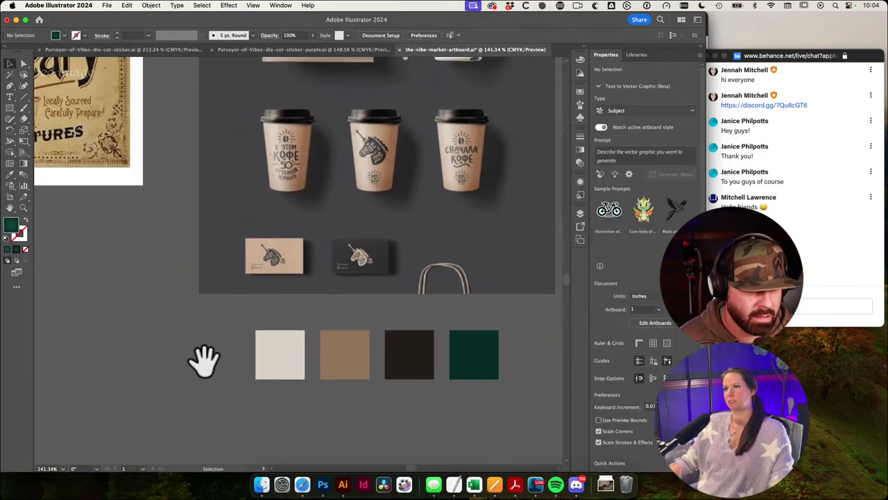
Step: Recolor the third swatch in the new row with the charcoal gray sampled from the coffee mockup's background
key(i)
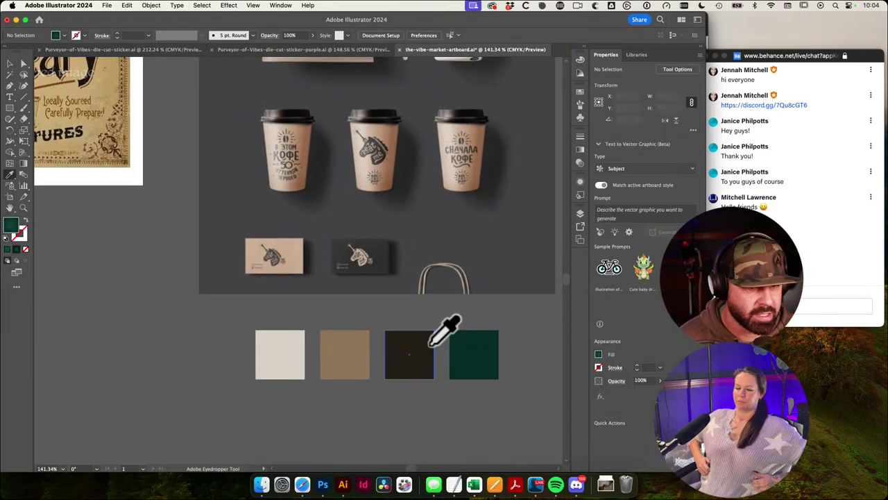
click(503, 252)
alt+click(429, 346)
Step: Recolor the green fourth swatch with a near-black sampled from the coffee packaging mockup
scroll(441, 291, up, 5)
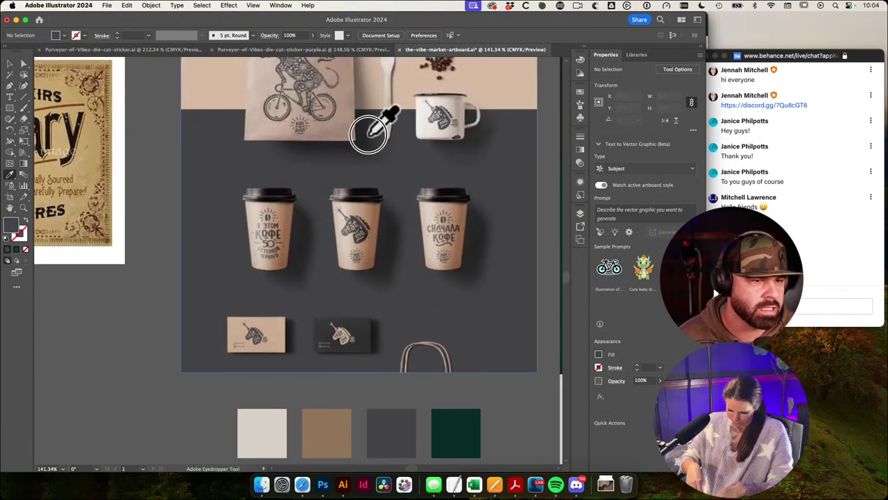
click(362, 114)
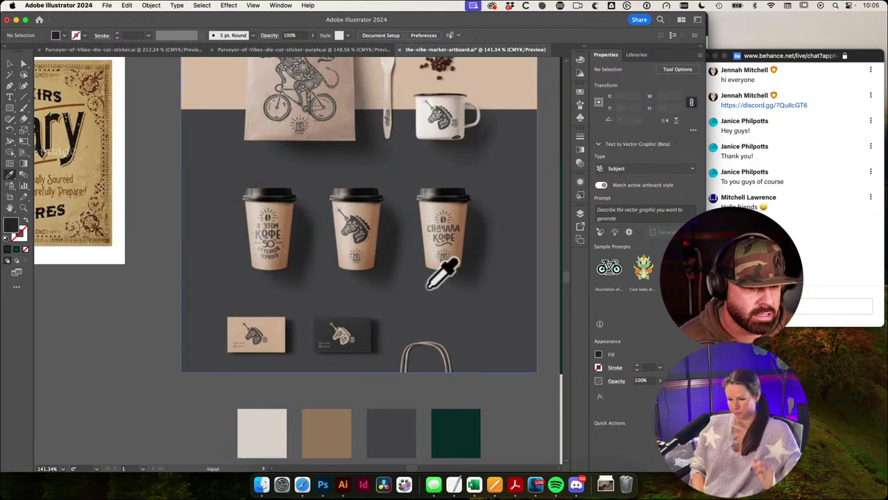
drag(422, 255, 398, 195)
alt+click(430, 356)
drag(387, 344, 488, 328)
super+click(477, 334)
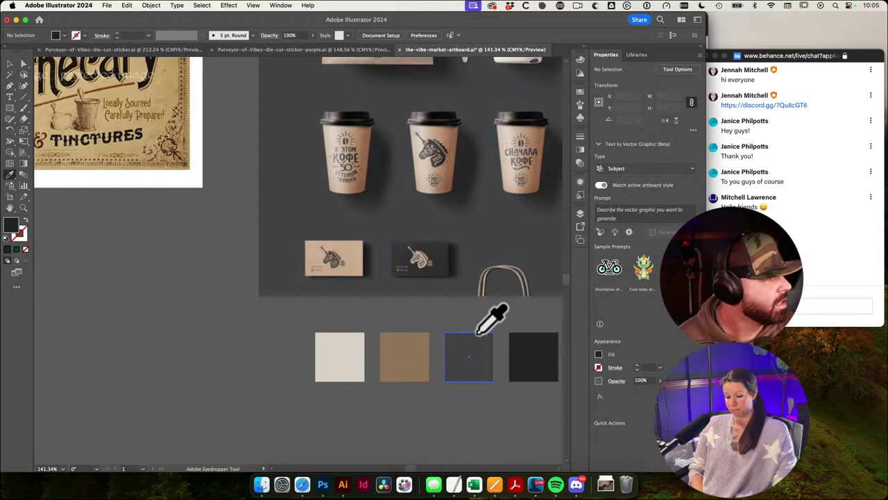
Step: Recolor the cream first swatch with the light tan sampled from the business card in the coffee mockup
drag(476, 369, 422, 387)
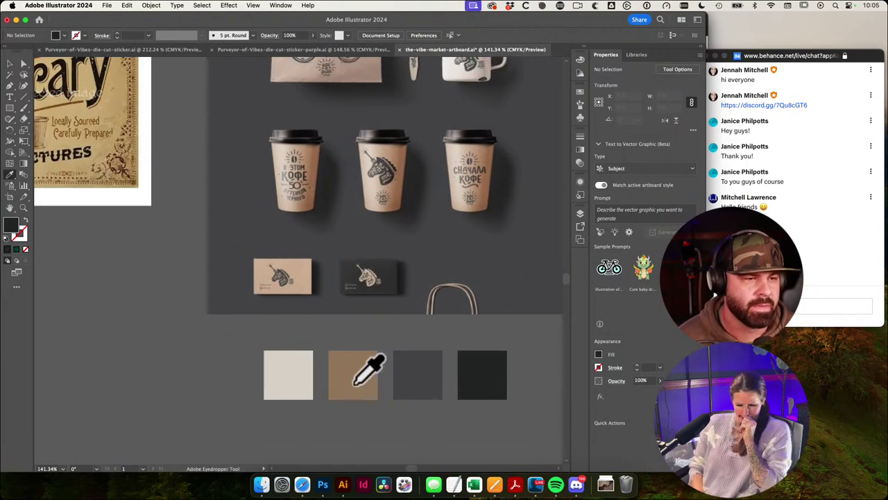
super+click(298, 368)
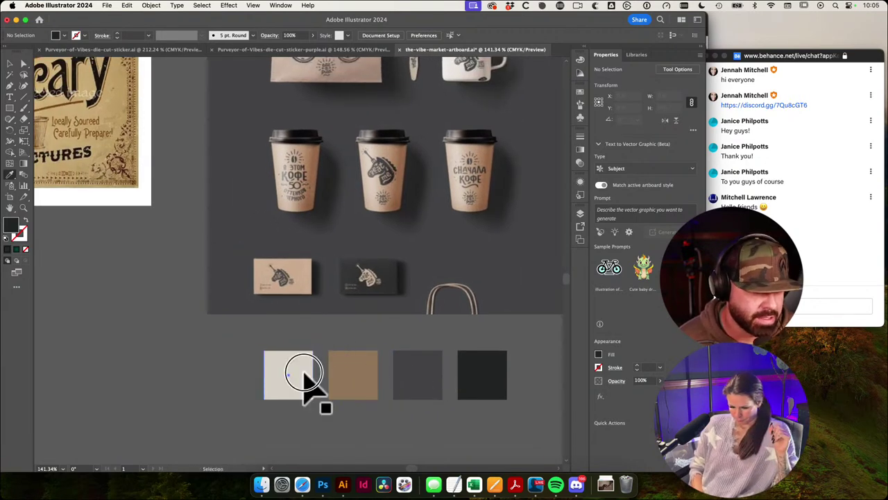
click(299, 267)
key(v)
click(212, 317)
scroll(486, 342, down, 3)
drag(498, 345, 441, 388)
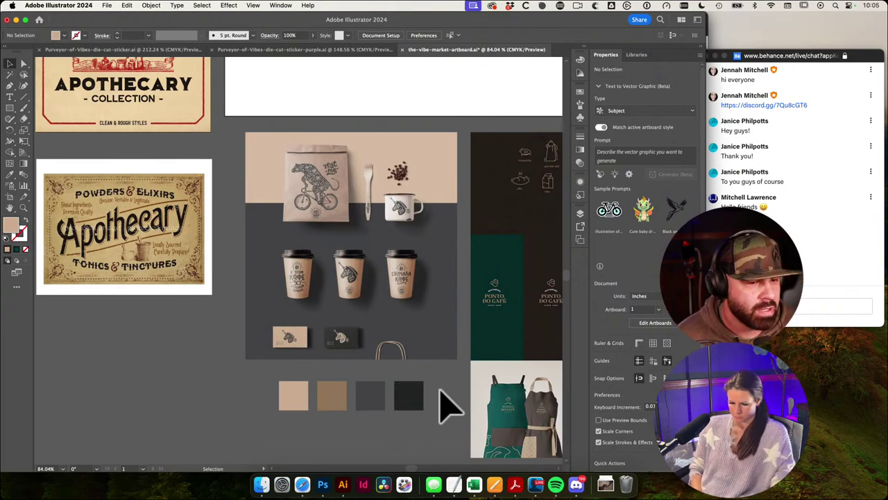
Step: Review the reference board, then examine the illustrated beer can photos above the artboard up close
drag(291, 360, 202, 382)
drag(383, 307, 359, 313)
drag(430, 210, 243, 298)
drag(441, 269, 410, 272)
drag(425, 271, 402, 337)
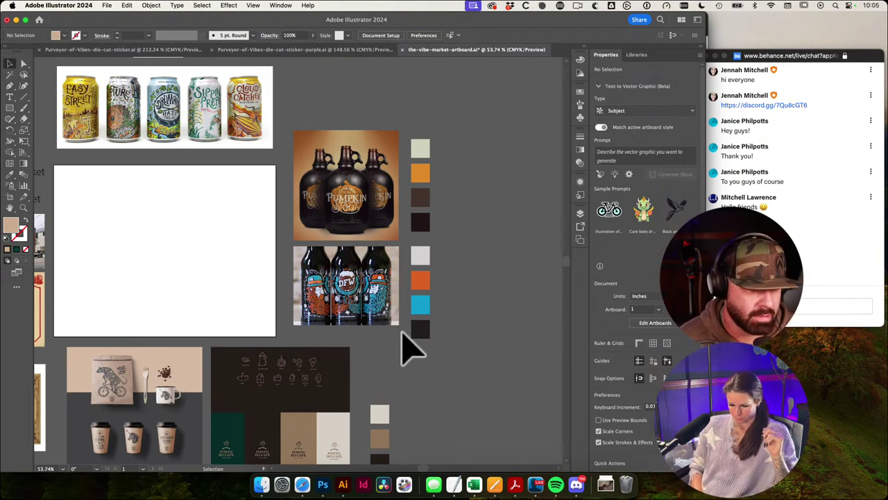
scroll(377, 251, down, 3)
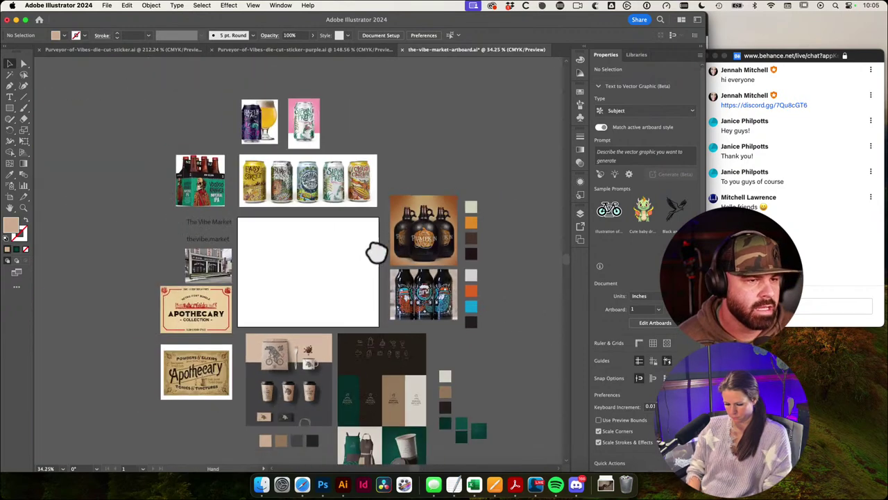
scroll(402, 242, up, 2)
scroll(403, 242, left, 2)
scroll(374, 236, up, 4)
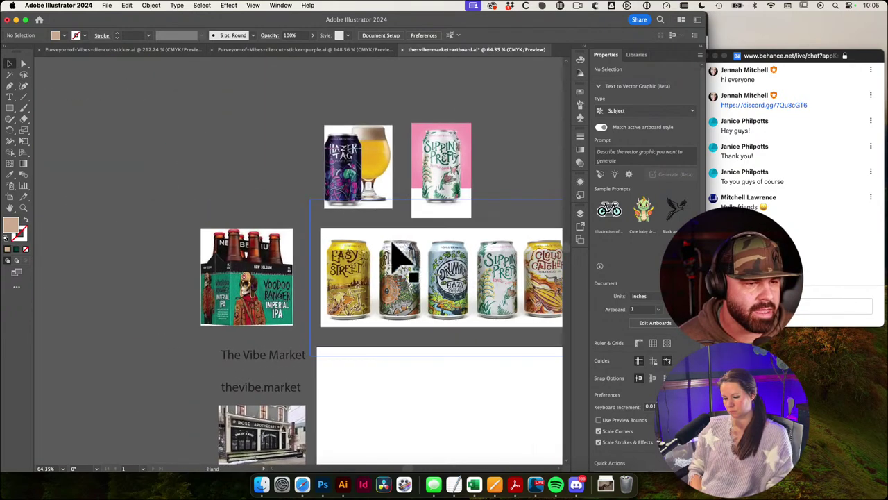
scroll(341, 313, down, 2)
scroll(341, 313, right, 2)
scroll(374, 265, up, 4)
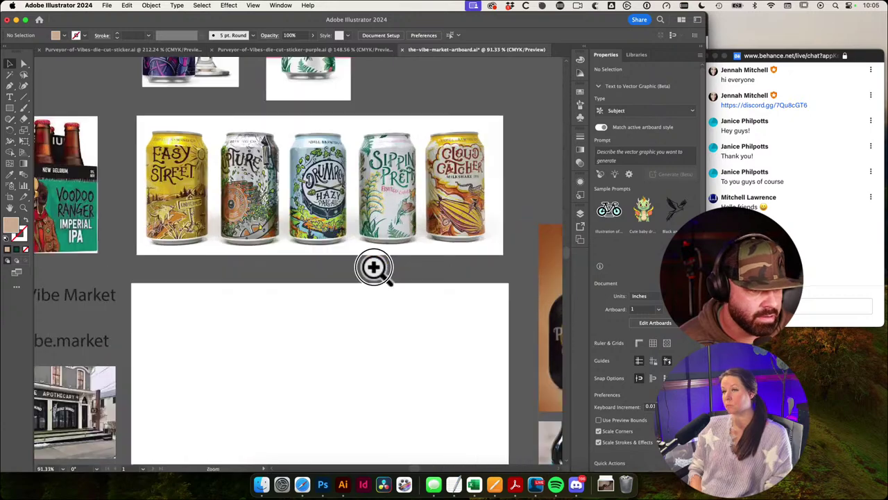
scroll(446, 307, down, 4)
scroll(330, 264, down, 2)
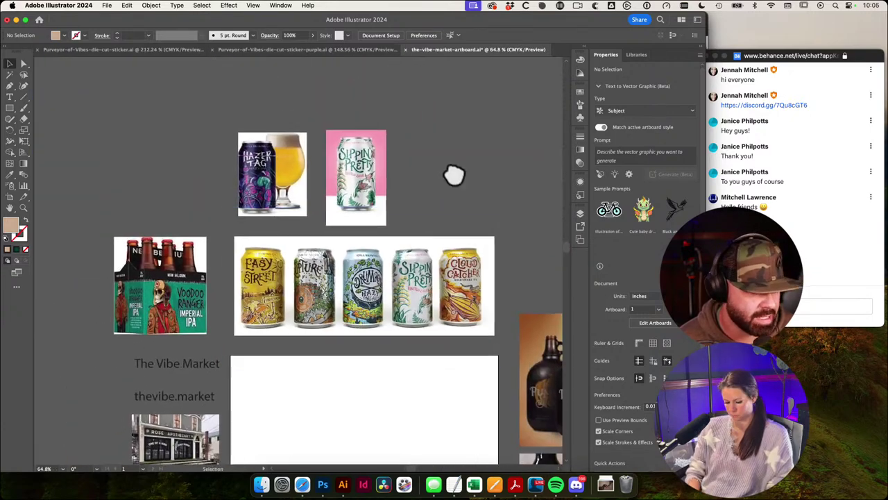
drag(471, 340, 402, 300)
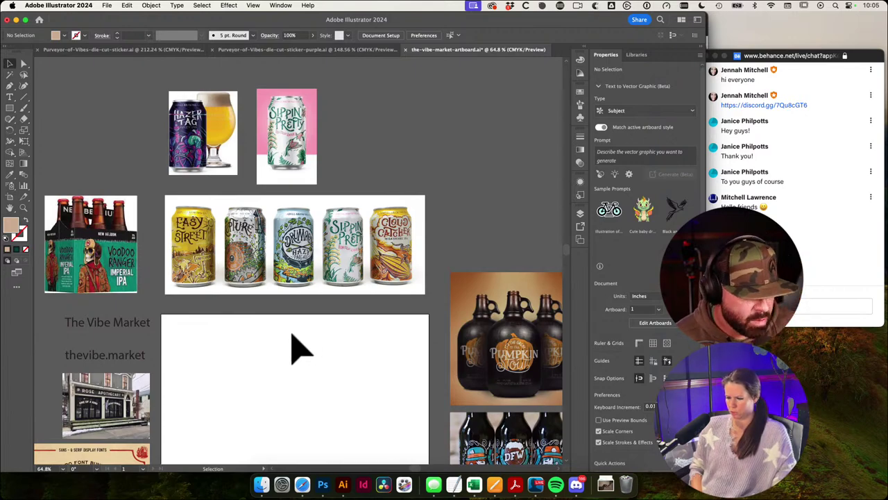
Step: Examine the coffee packaging mockup together with the four-swatch palette below it
drag(267, 234, 482, 203)
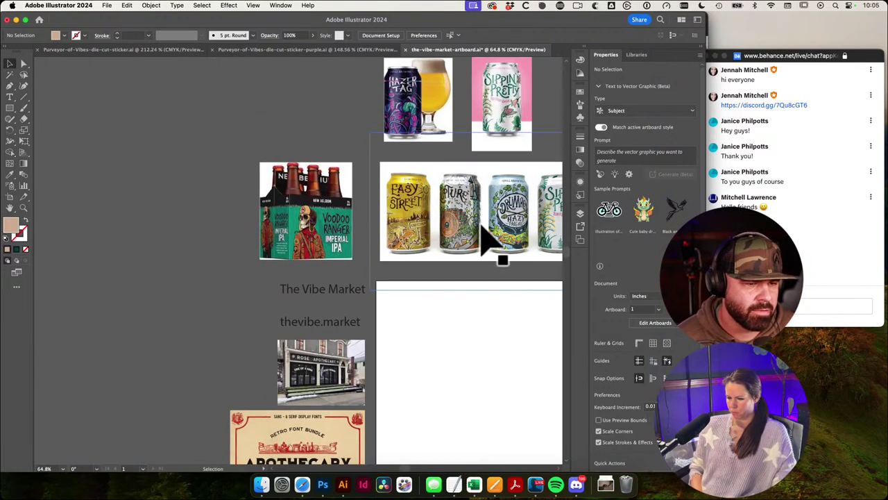
drag(512, 303, 440, 298)
drag(505, 359, 456, 261)
drag(481, 384, 481, 303)
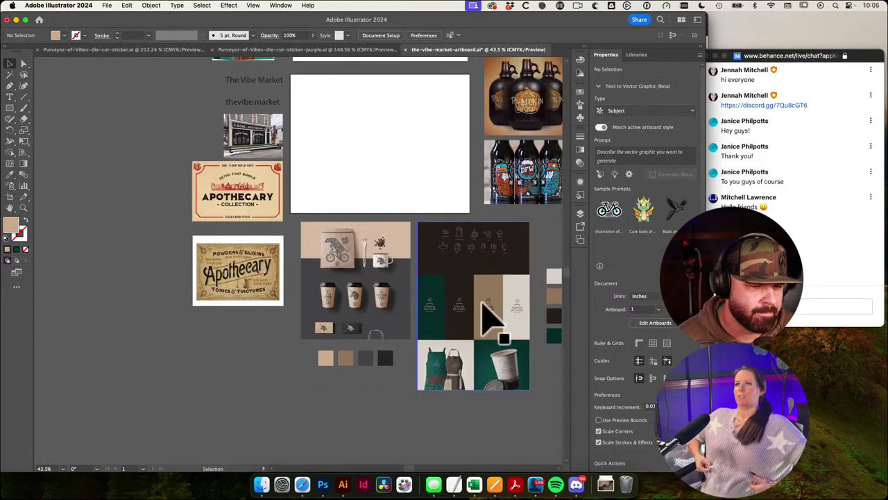
scroll(390, 352, down, 2)
scroll(403, 333, up, 3)
scroll(484, 343, up, 3)
scroll(437, 325, up, 3)
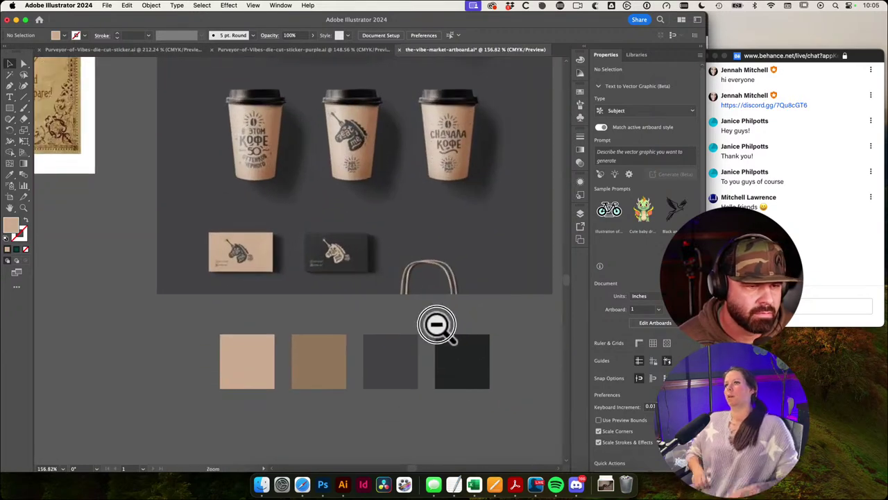
scroll(468, 333, down, 5)
scroll(466, 323, up, 2)
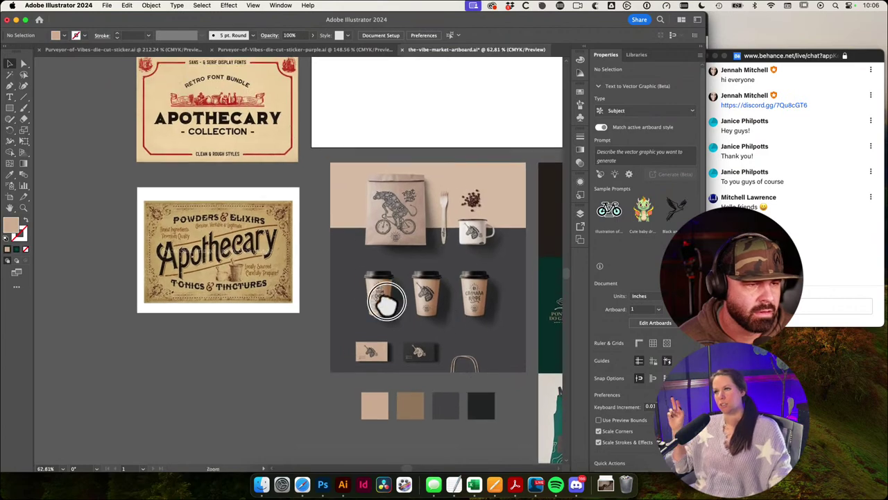
scroll(261, 361, down, 3)
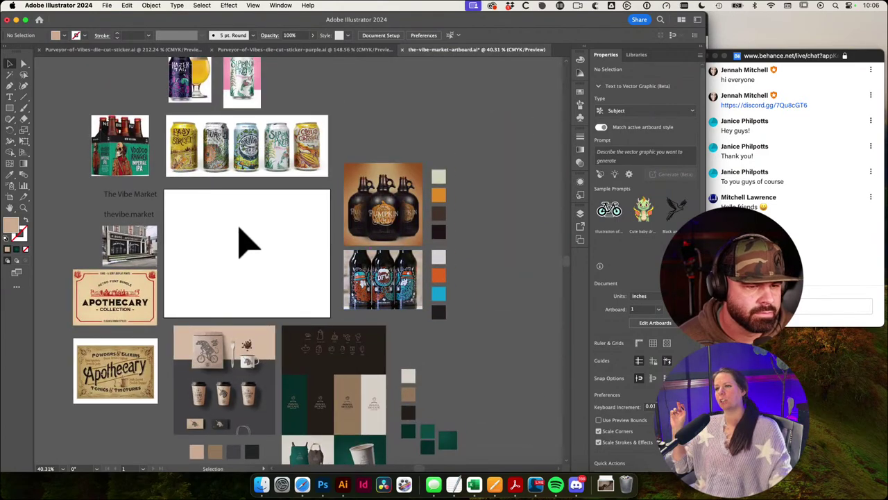
Step: Examine the DFW beer bottle label up close, then briefly check the purple die-cut sticker document and return to the market artboard
drag(403, 288, 571, 338)
drag(286, 272, 408, 291)
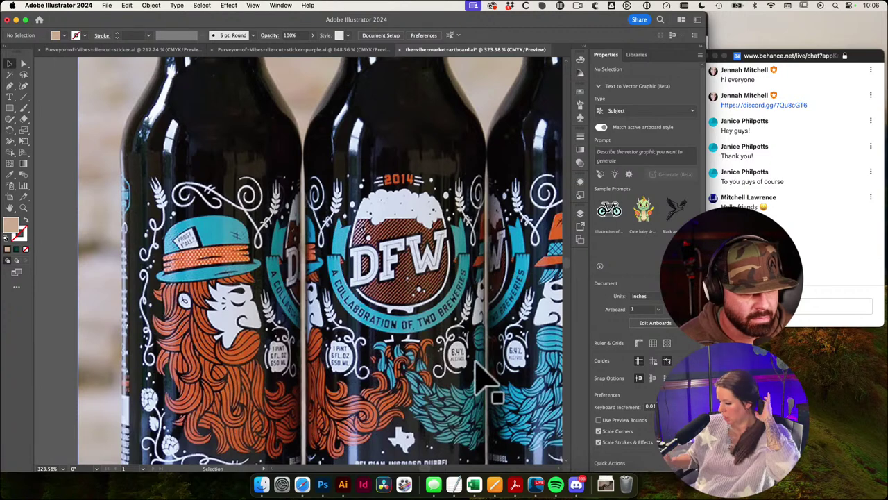
drag(478, 356, 382, 282)
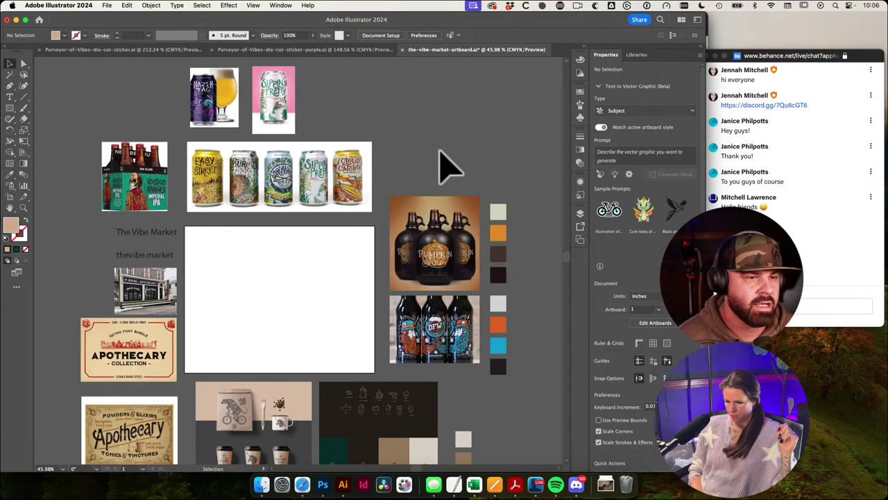
drag(424, 149, 402, 150)
scroll(400, 142, right, 2)
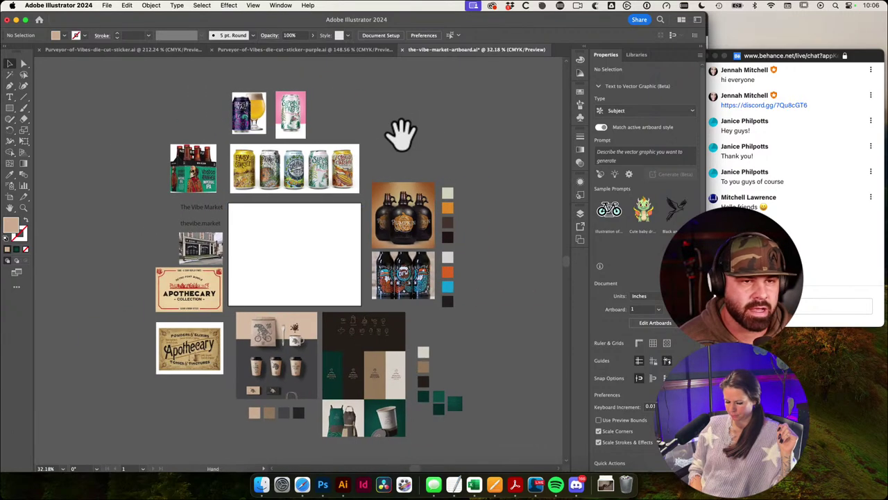
click(352, 50)
click(474, 50)
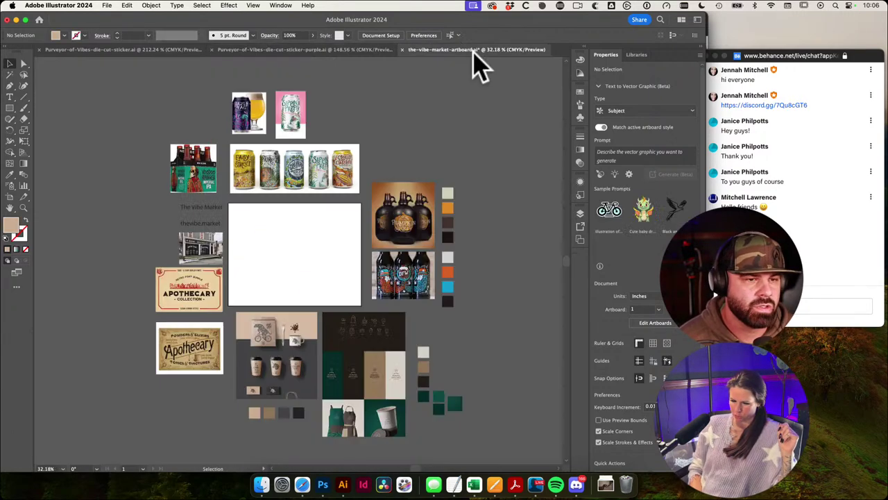
Step: Examine the purple Purveyor of Vibes die-cut sticker up close, then return to the market artboard document
scroll(297, 231, up, 2)
scroll(209, 201, up, 3)
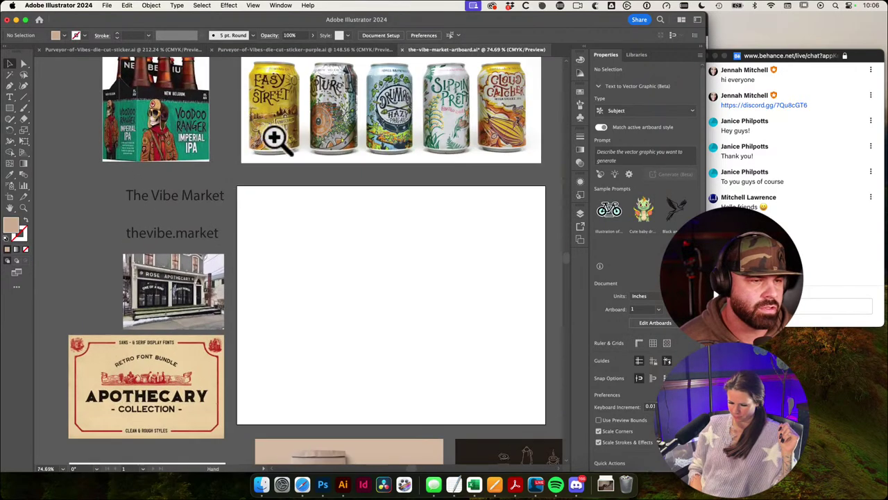
click(340, 50)
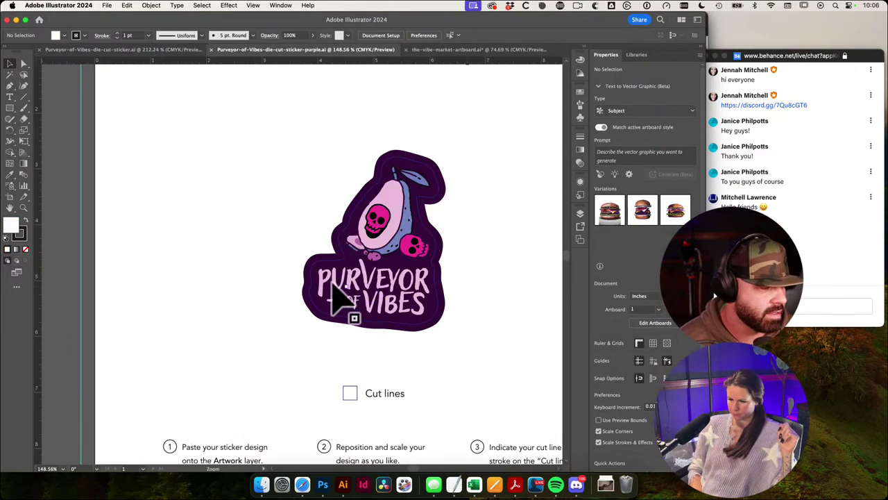
scroll(351, 313, up, 4)
drag(317, 327, 322, 374)
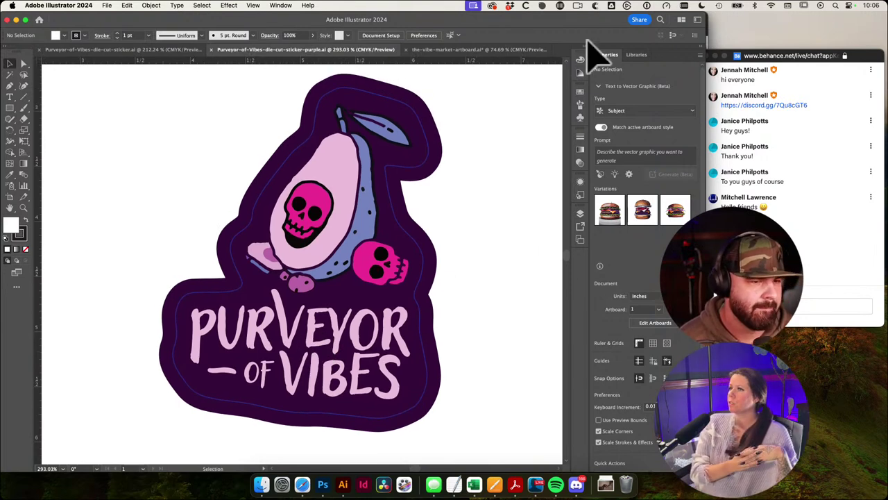
click(531, 50)
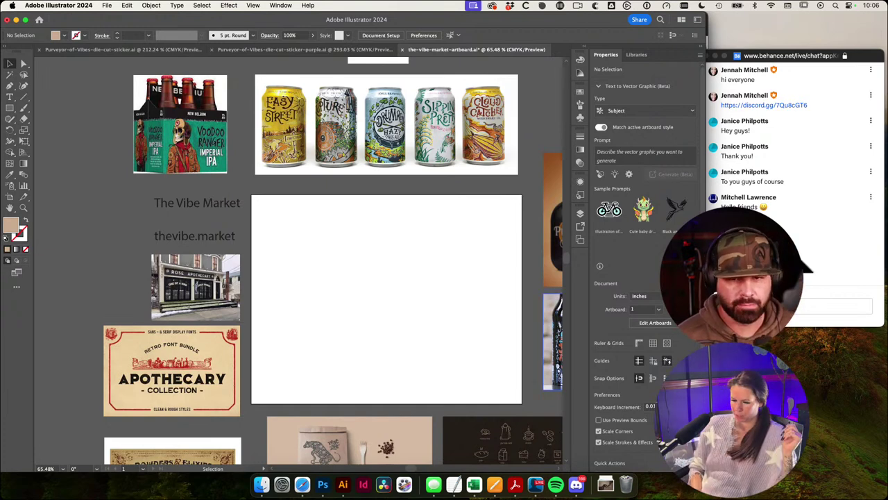
Step: Review the beer can and bottle photos, coffee branding mockups, apothecary labels and color palettes surrounding the blank market artboard
click(778, 332)
click(527, 164)
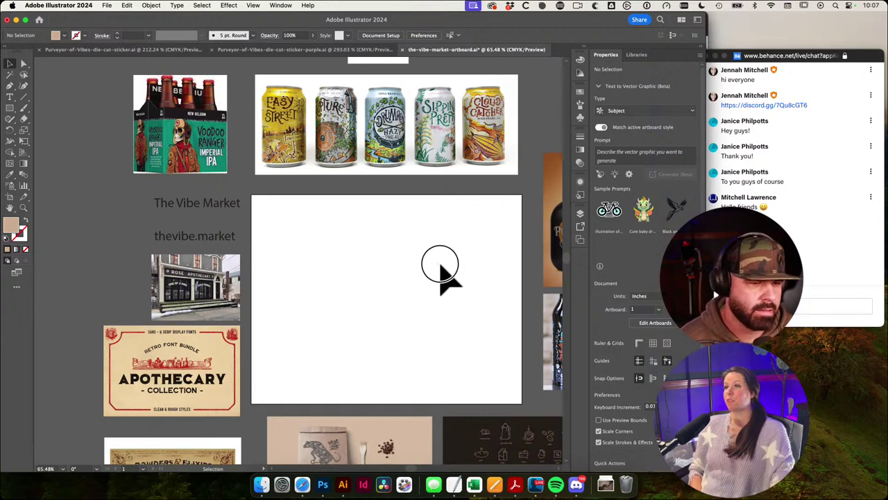
scroll(440, 264, right, 10)
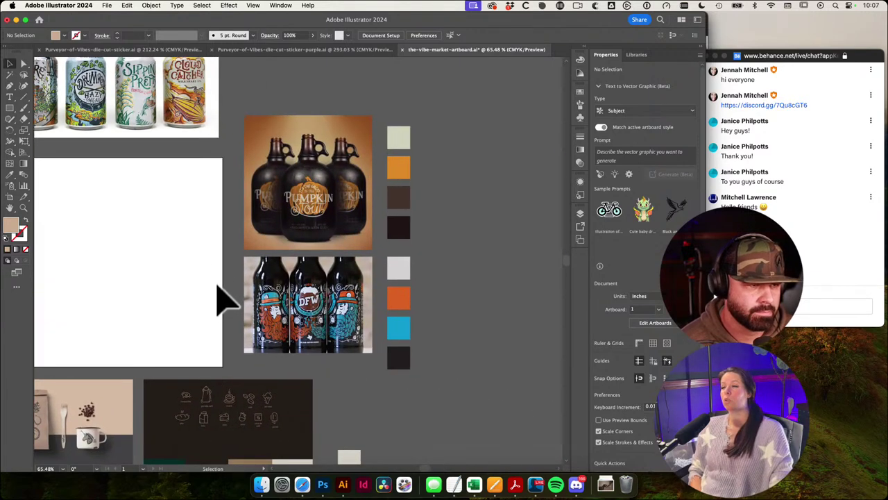
scroll(218, 278, down, 5)
scroll(218, 278, left, 4)
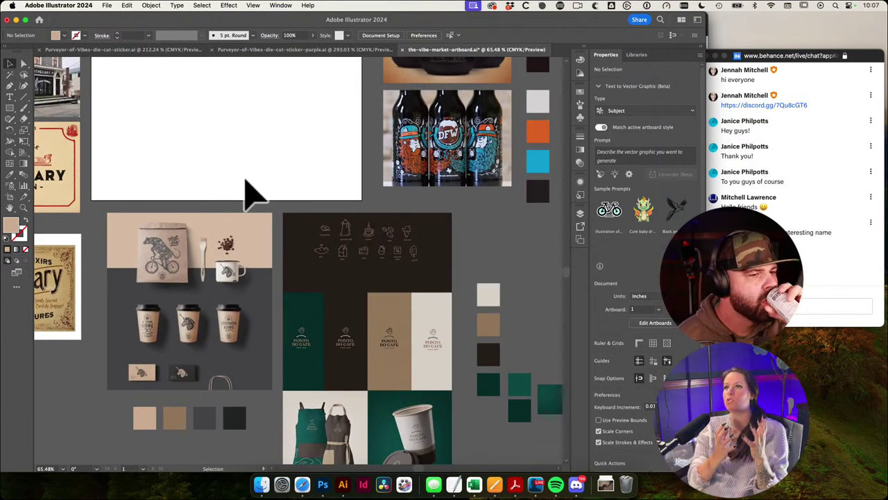
click(812, 290)
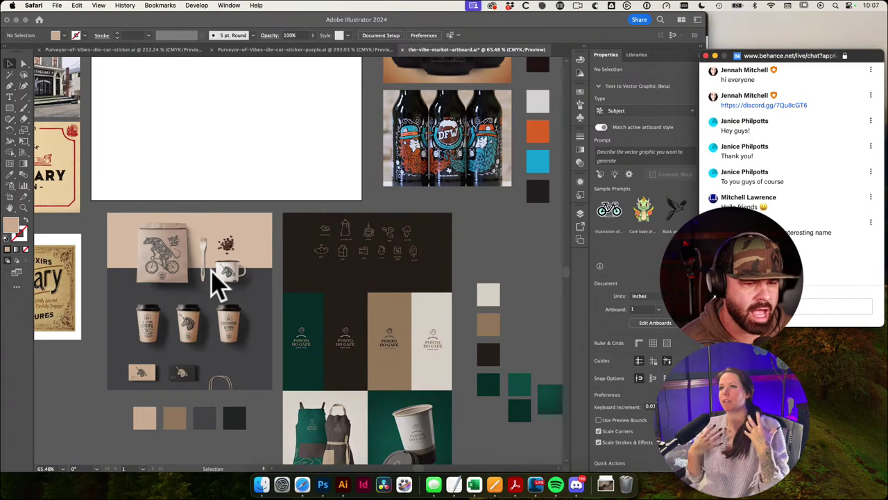
click(398, 339)
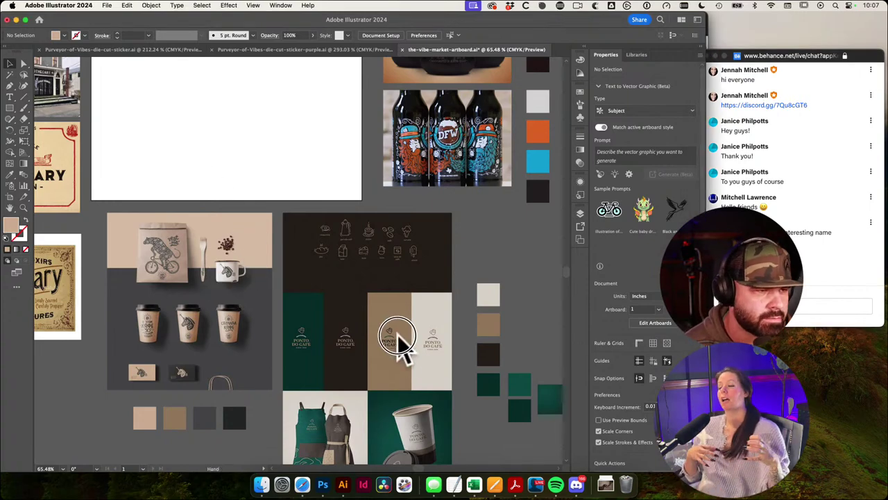
drag(223, 148, 404, 324)
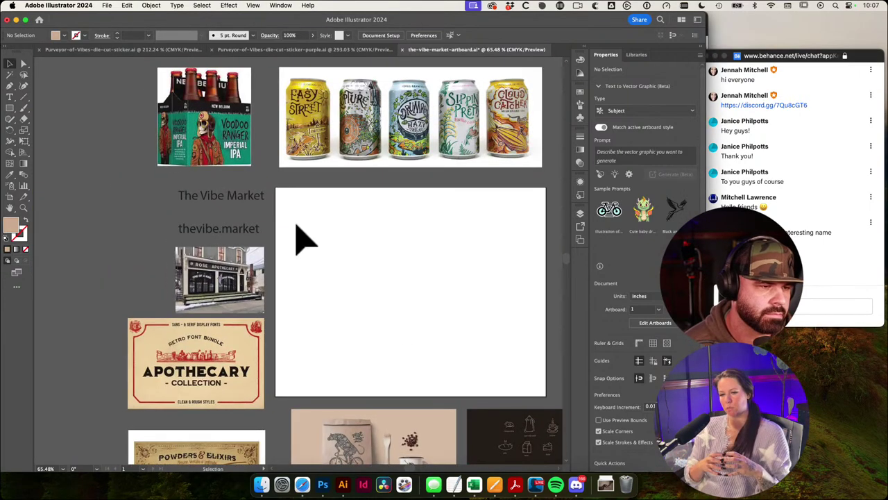
drag(355, 218, 318, 206)
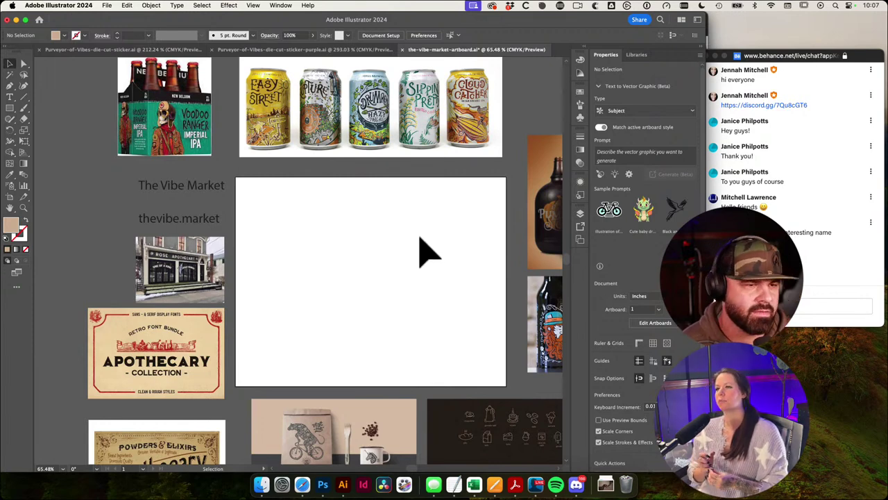
drag(461, 251, 327, 262)
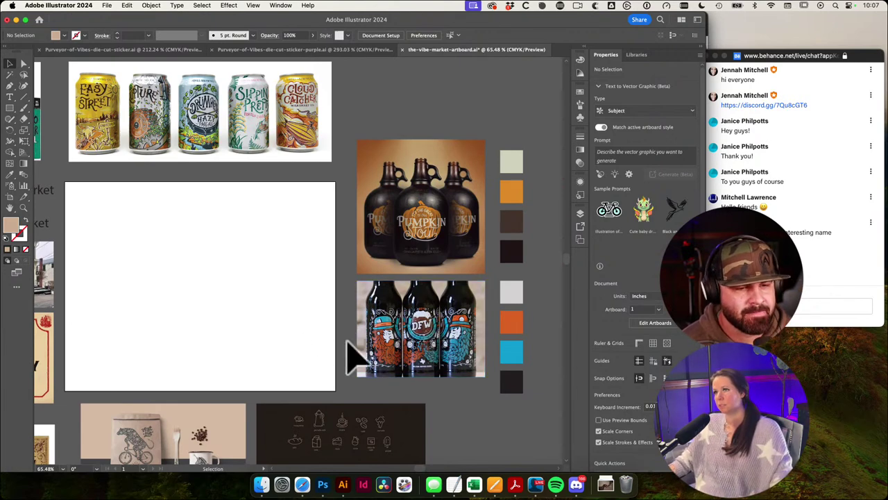
key(space)
drag(135, 276, 186, 282)
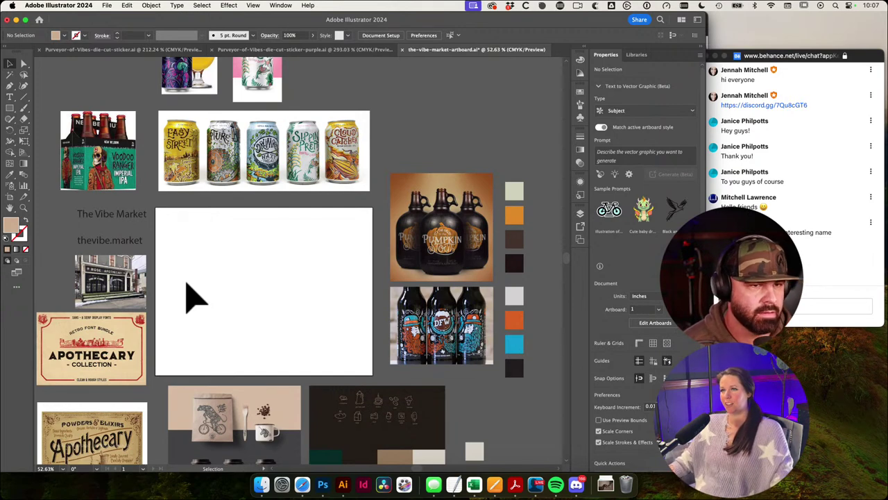
Step: Compare the purple sticker design with the reference images around the market artboard
click(372, 50)
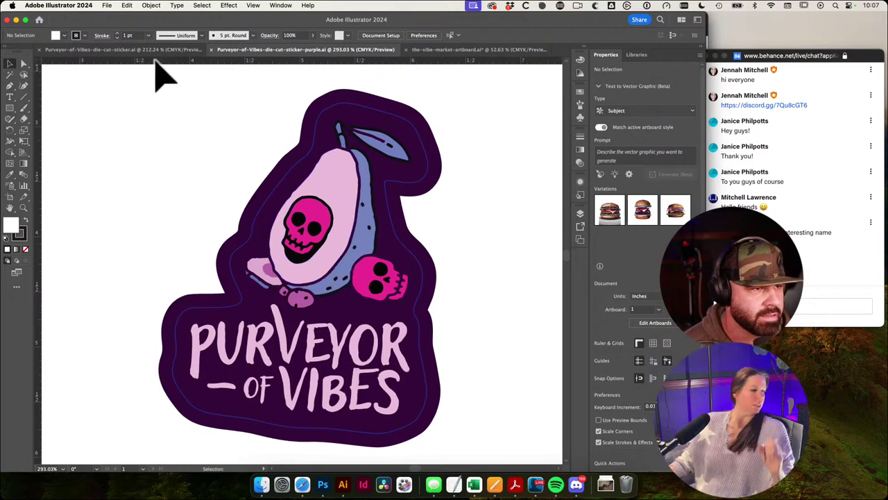
click(490, 50)
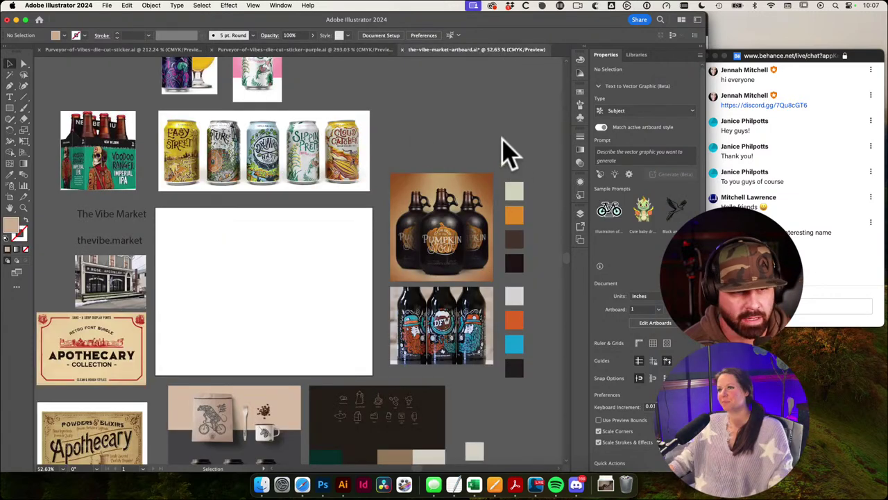
drag(406, 159, 456, 143)
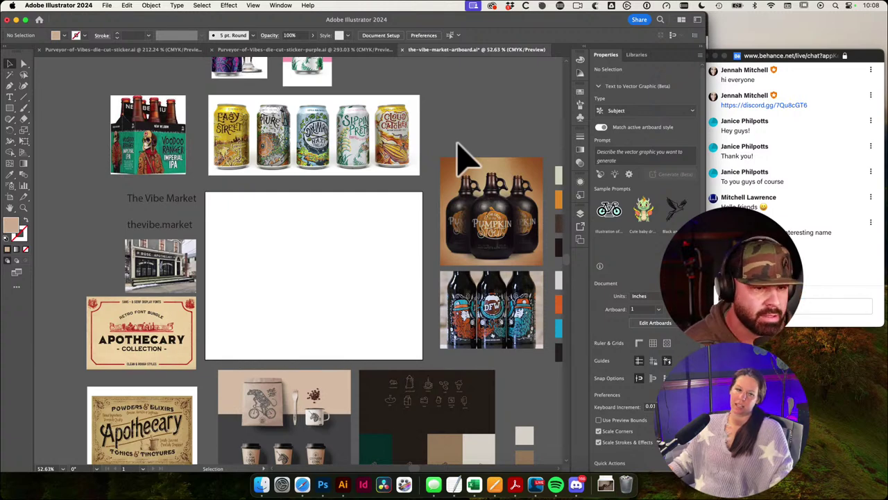
click(367, 226)
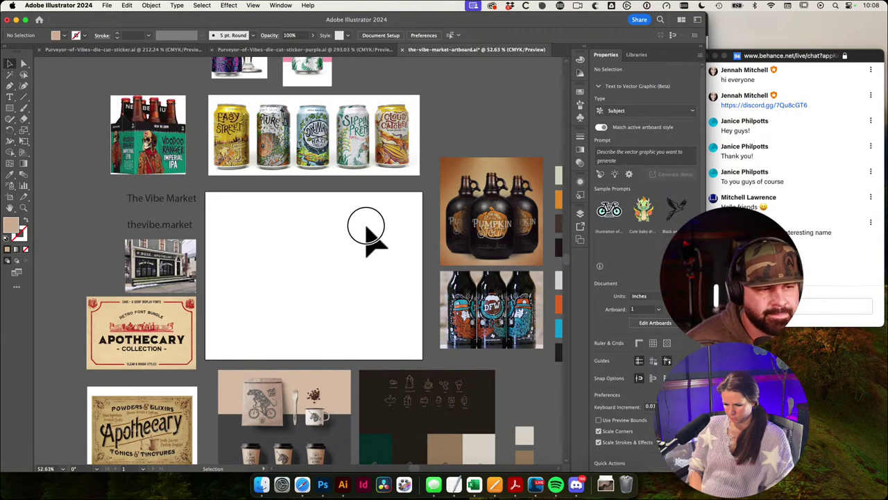
click(380, 221)
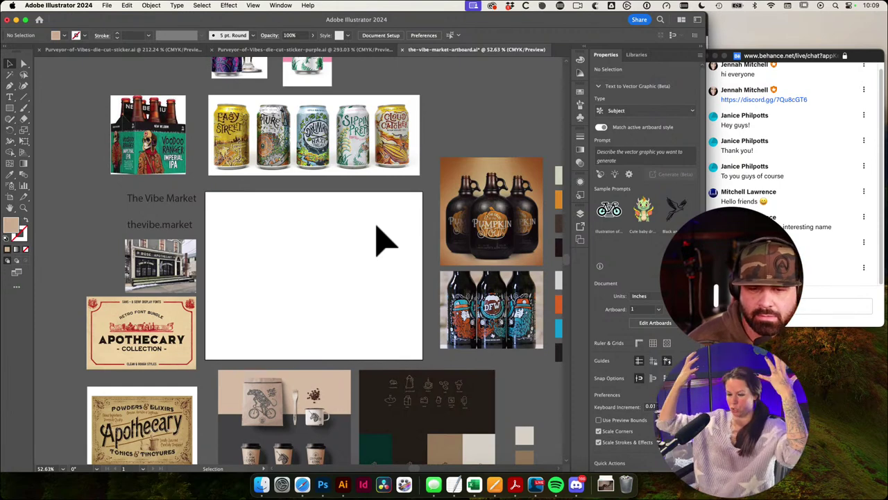
Step: Move the Behance live chat window higher on the screen, then switch back to Illustrator
click(763, 306)
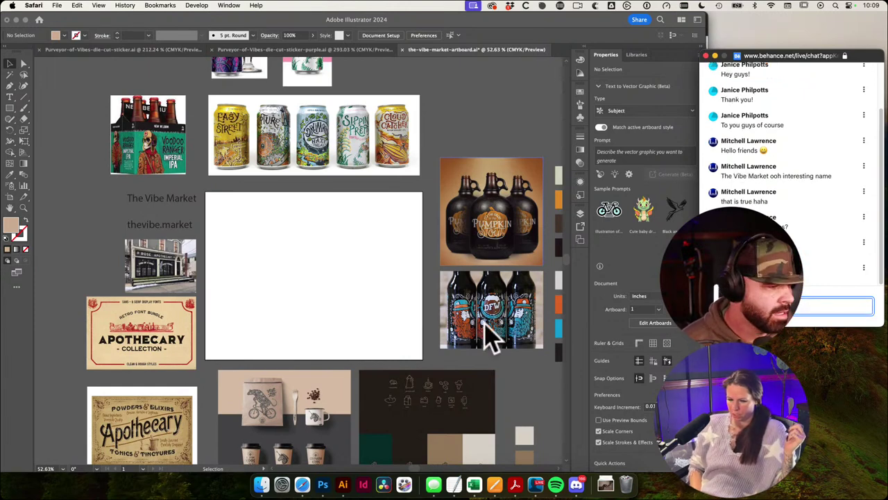
drag(803, 55, 806, 16)
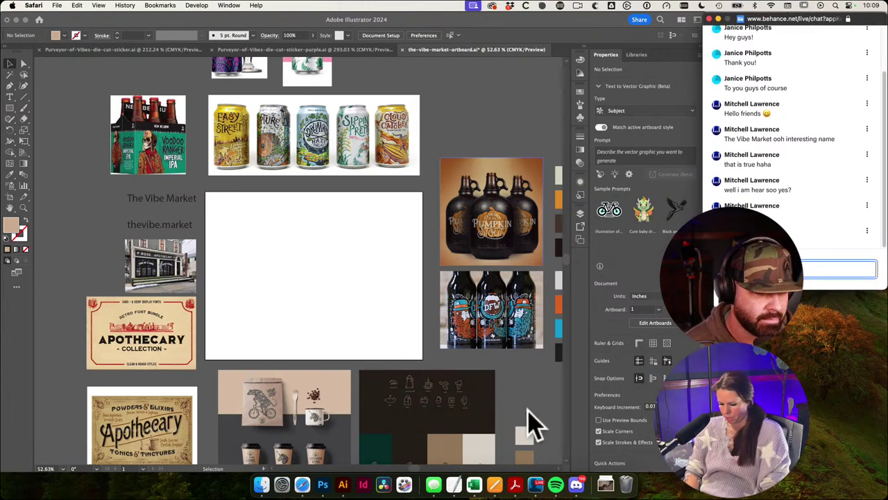
click(548, 403)
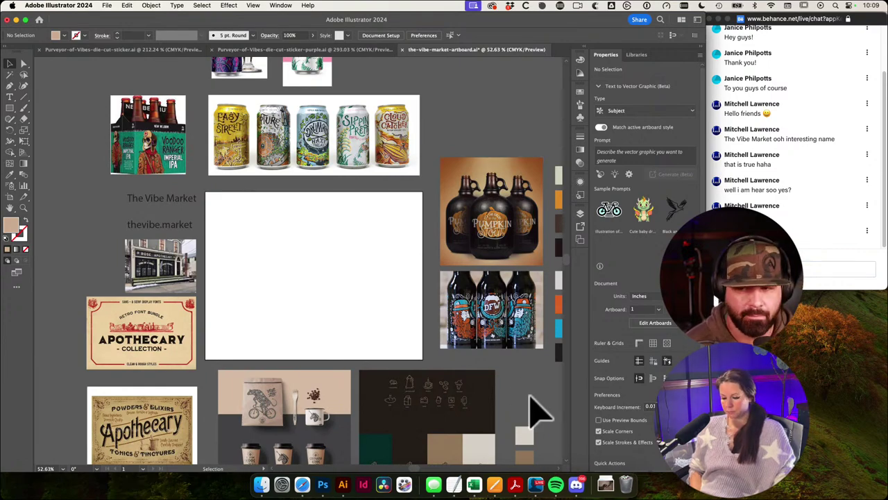
Step: Switch to Finder and open the Behance Live Projects folder
click(257, 483)
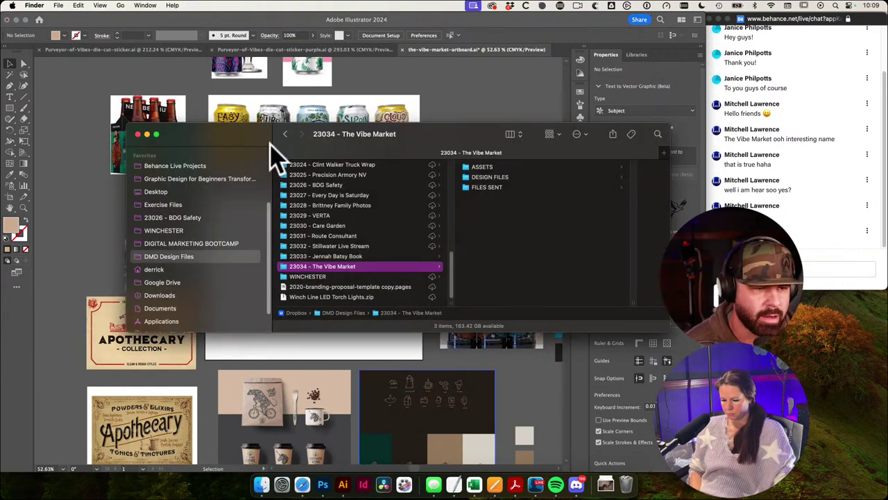
click(215, 243)
scroll(194, 239, up, 3)
click(224, 255)
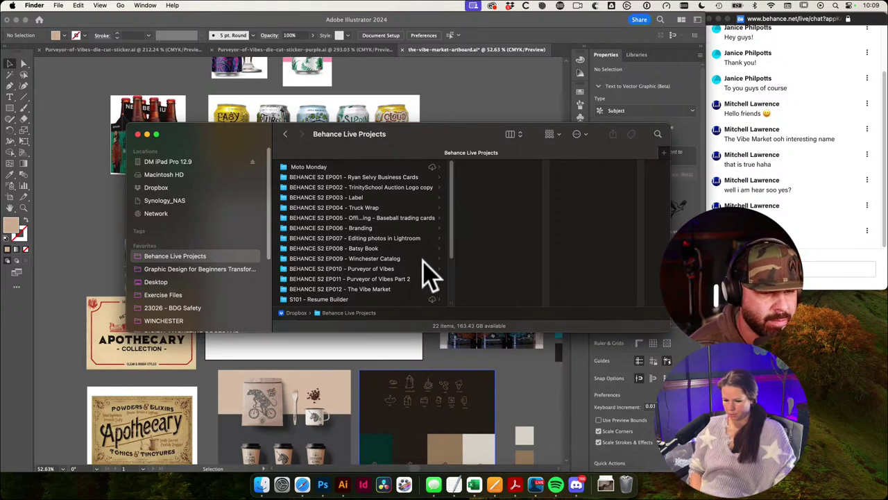
Step: Look through the EP010 and EP011 Purveyor of Vibes folders, including the assets and social post subfolders of EP011
click(416, 269)
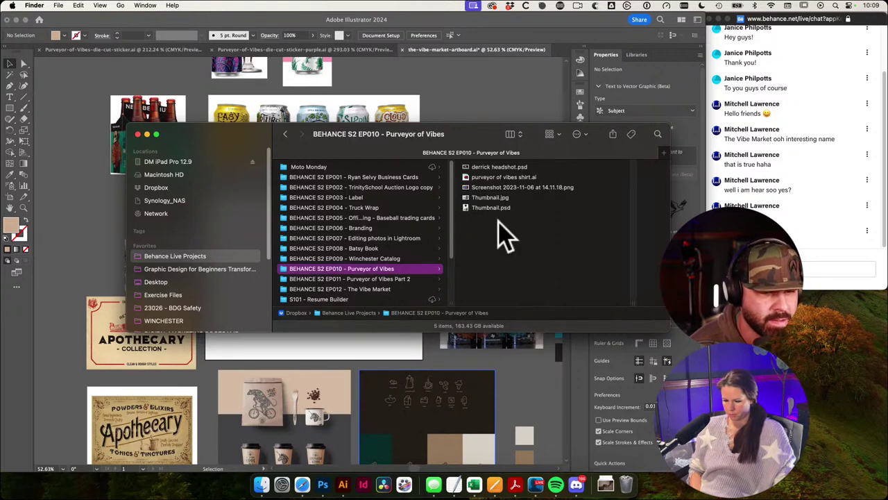
click(419, 278)
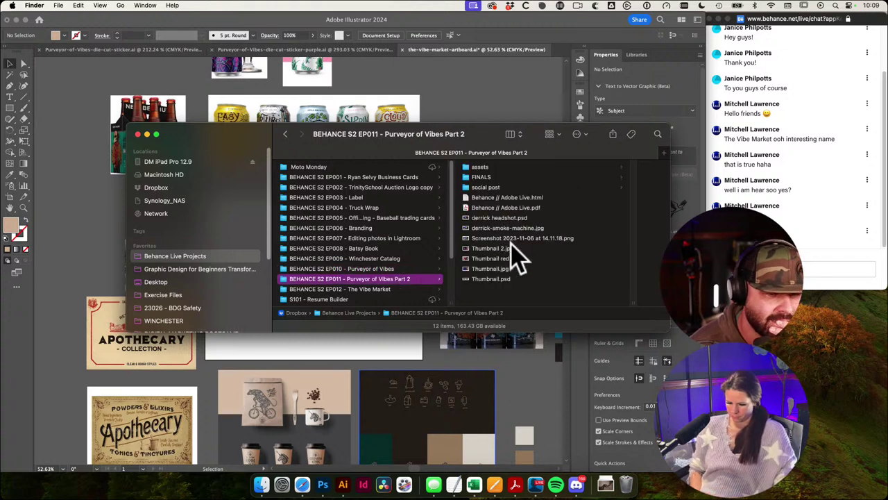
click(504, 169)
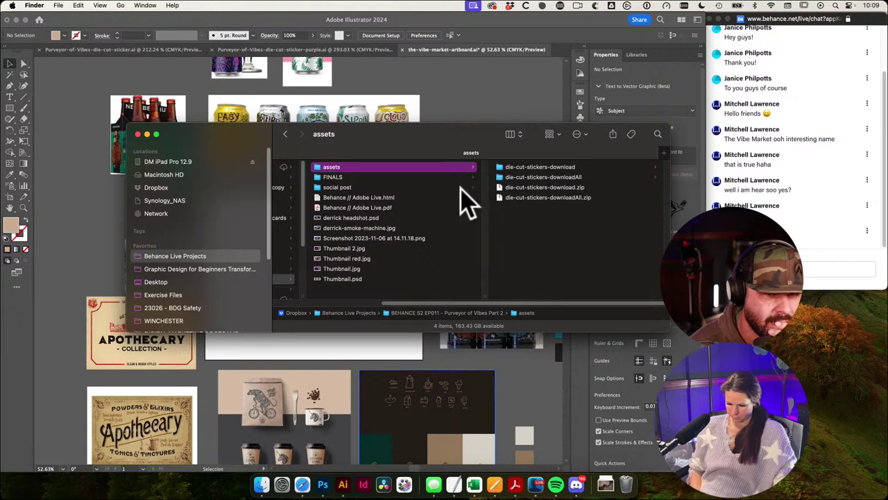
click(423, 186)
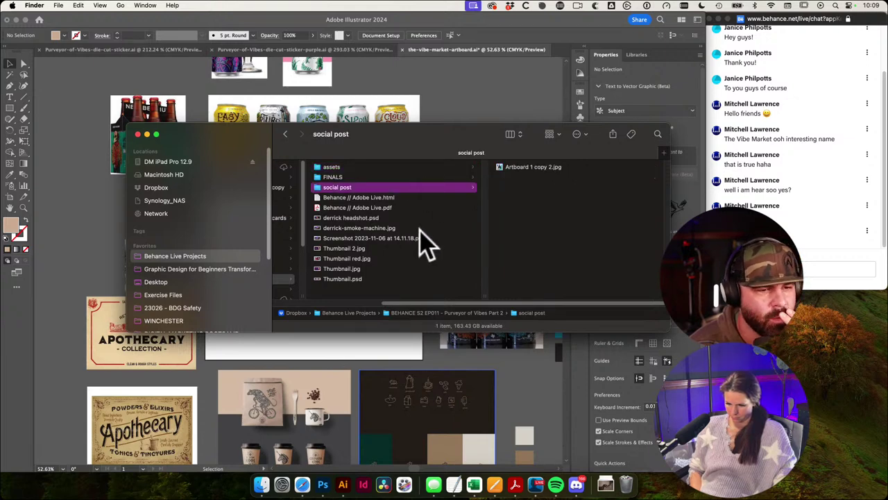
scroll(433, 220, left, 3)
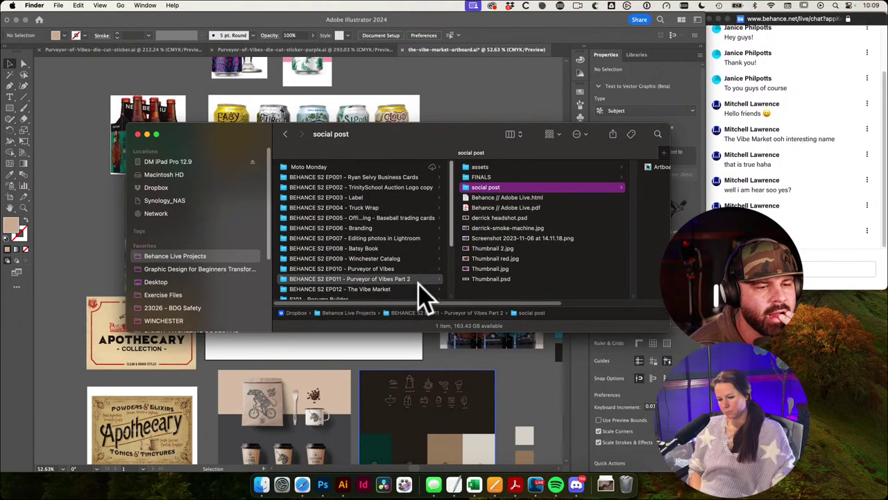
Step: Open purveyor of vibes shirt.ai from the BEHANCE S2 EP010 - Purveyor of Vibes folder in Illustrator
click(427, 269)
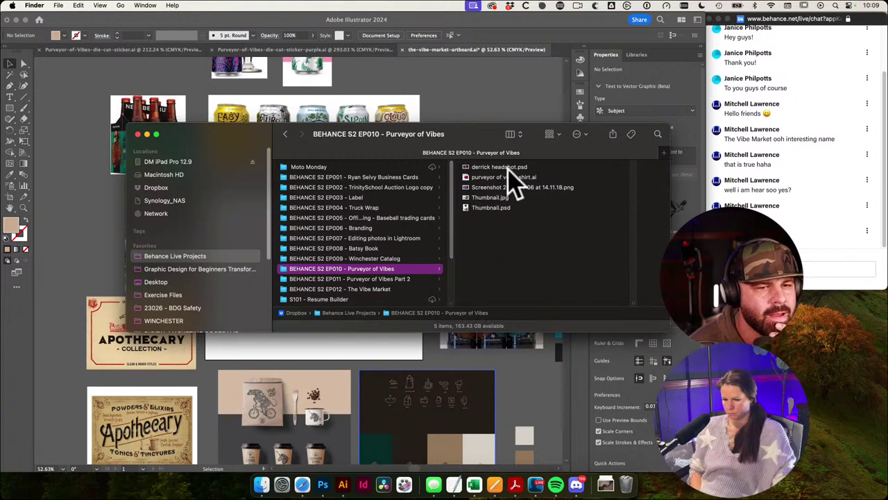
click(470, 177)
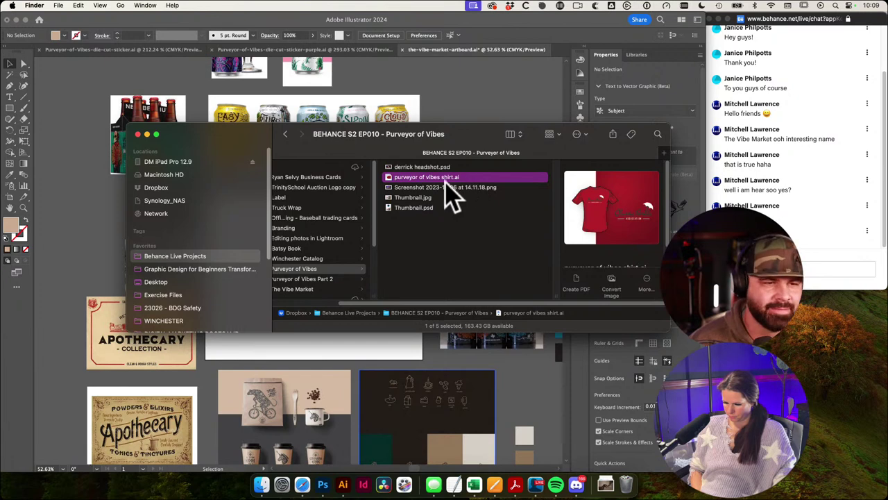
double_click(394, 178)
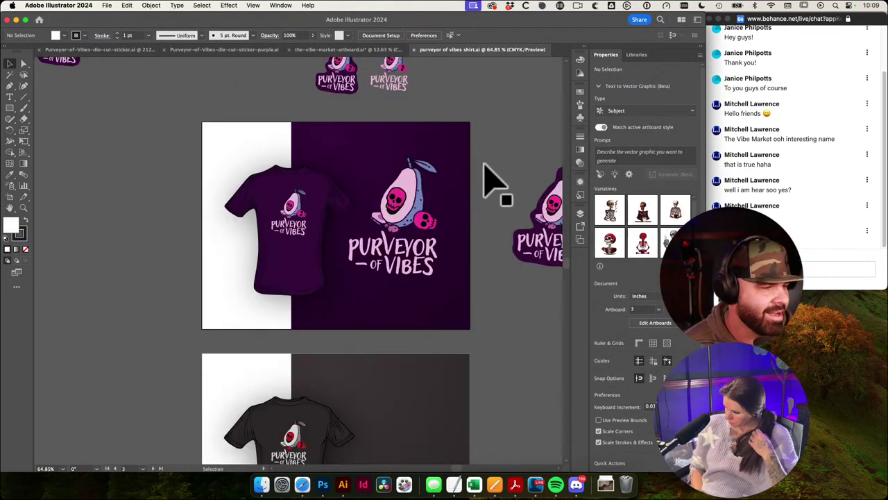
Step: Examine the shirt mockups, numbered logo color variations and skeleton illustrations across the Purveyor of Vibes shirt document
alt+super+click(453, 165)
drag(472, 206, 404, 229)
drag(219, 161, 337, 227)
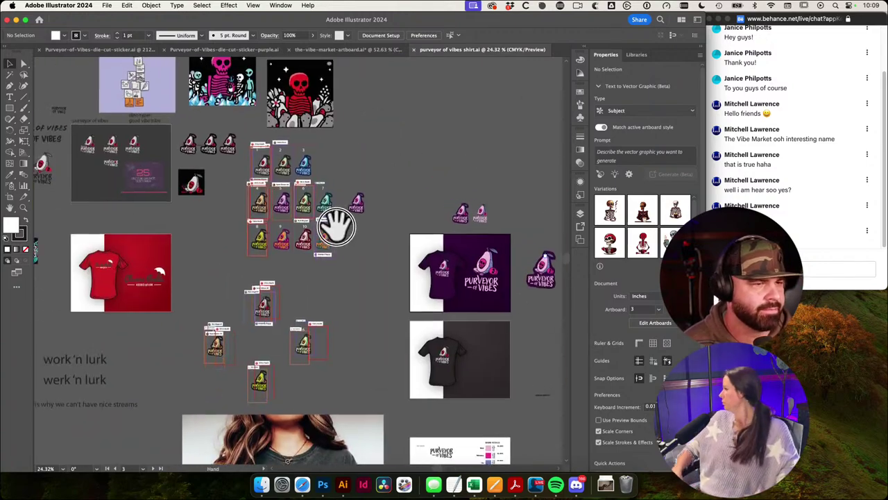
scroll(336, 225, up, 5)
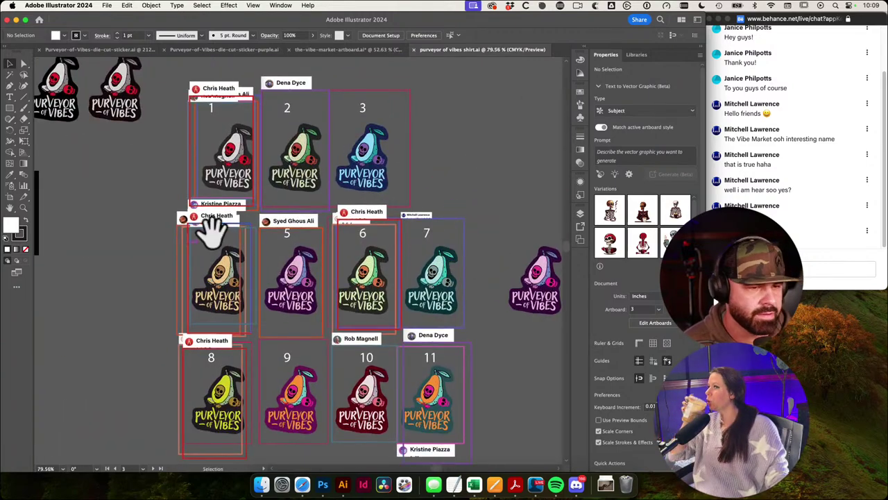
drag(171, 228, 118, 220)
drag(118, 220, 273, 252)
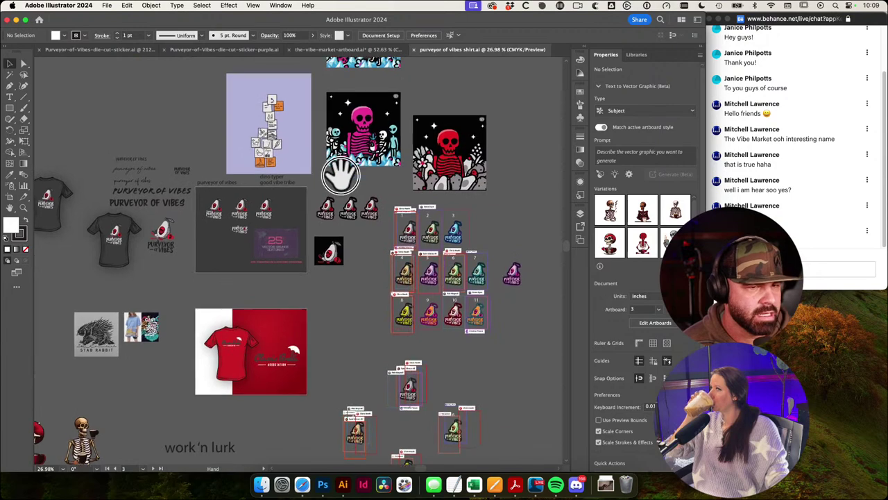
drag(340, 175, 281, 327)
drag(337, 307, 372, 248)
drag(372, 248, 331, 229)
drag(305, 262, 242, 294)
scroll(390, 206, up, 2)
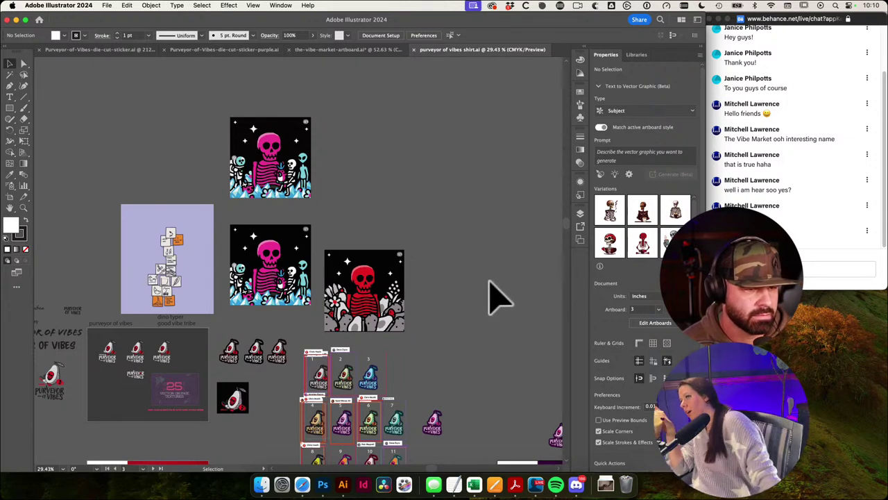
Step: Examine the Never Better shirt mockup, the Purveyor of Vibes logo variations and the red skeleton illustration up close
scroll(484, 327, down, 10)
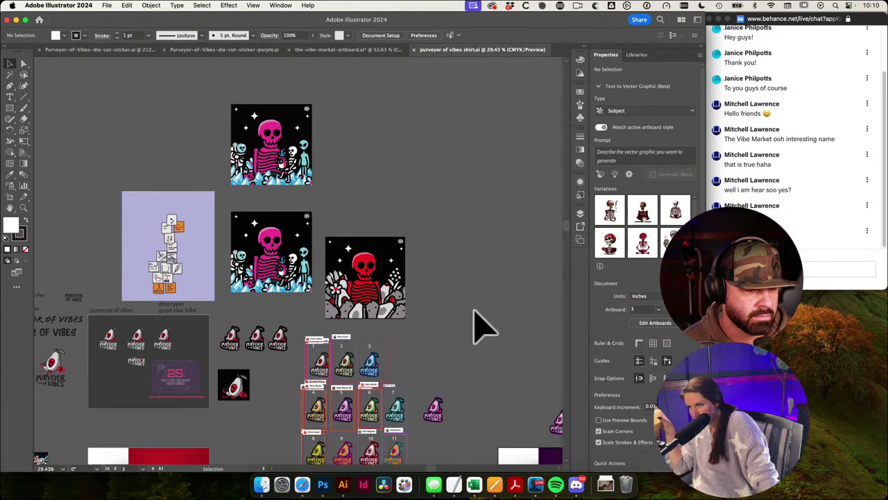
scroll(484, 326, down, 13)
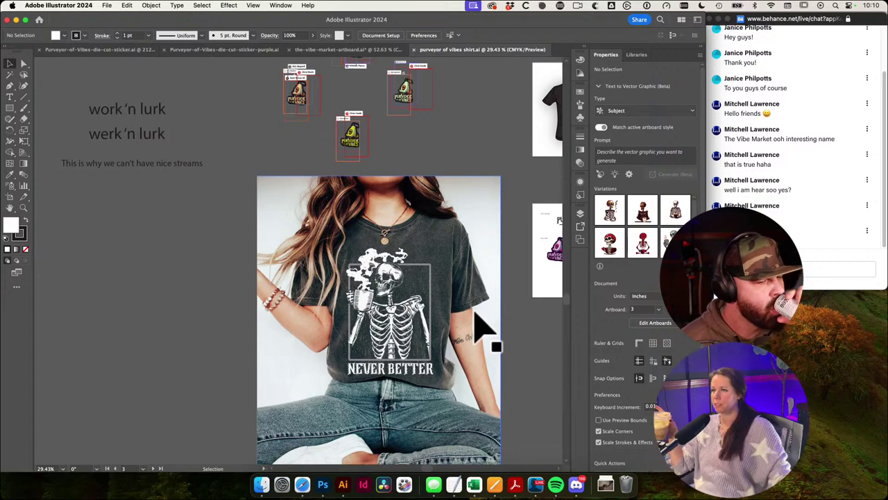
scroll(483, 326, up, 8)
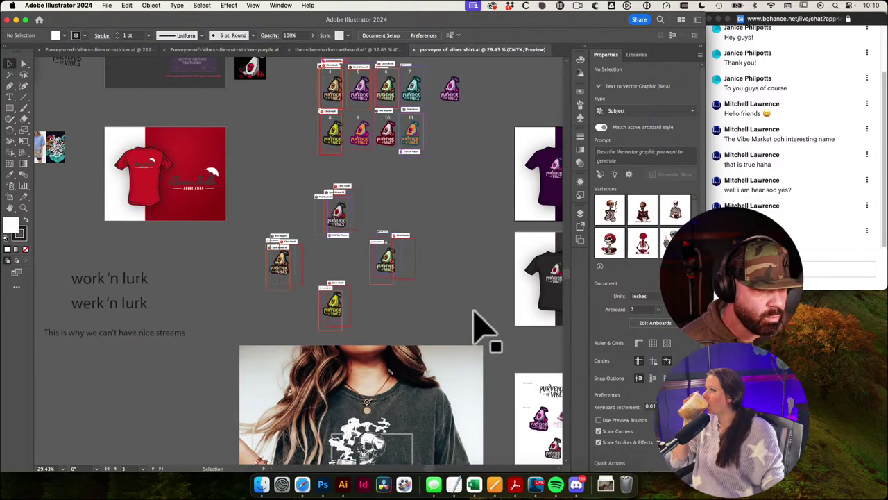
scroll(484, 326, up, 7)
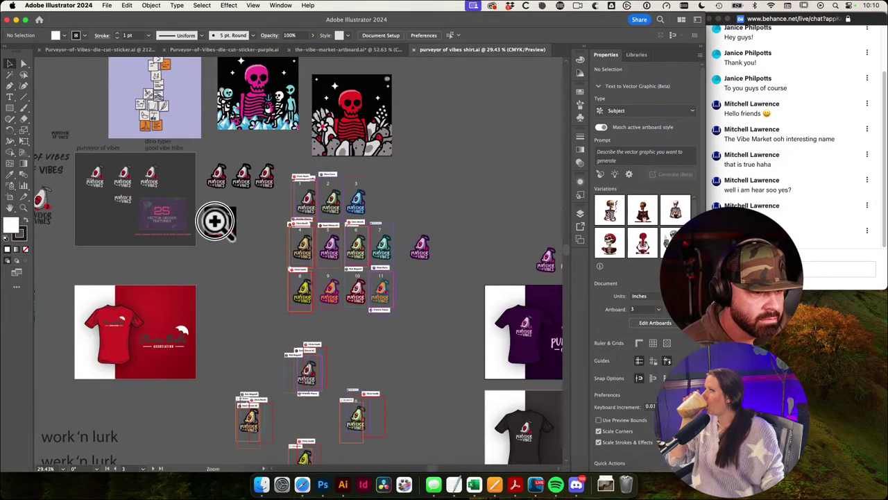
drag(214, 221, 397, 292)
drag(418, 229, 389, 315)
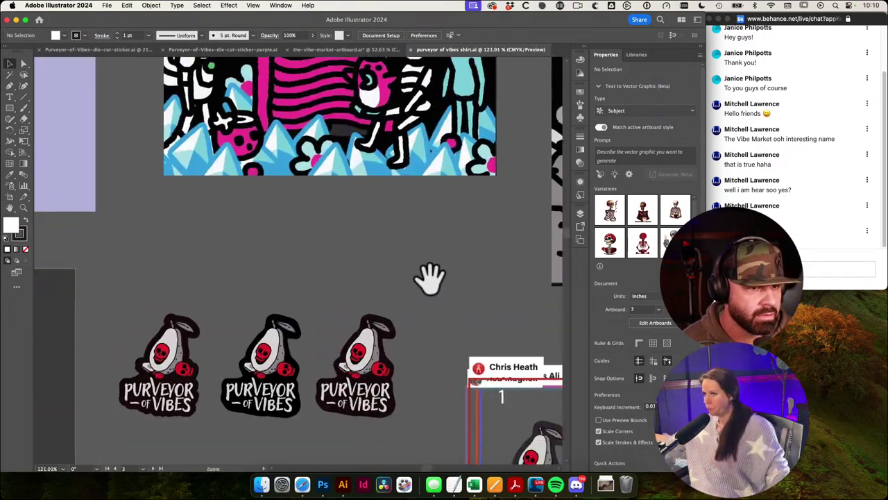
drag(430, 279, 335, 301)
drag(335, 301, 275, 286)
drag(536, 249, 391, 299)
drag(391, 298, 416, 315)
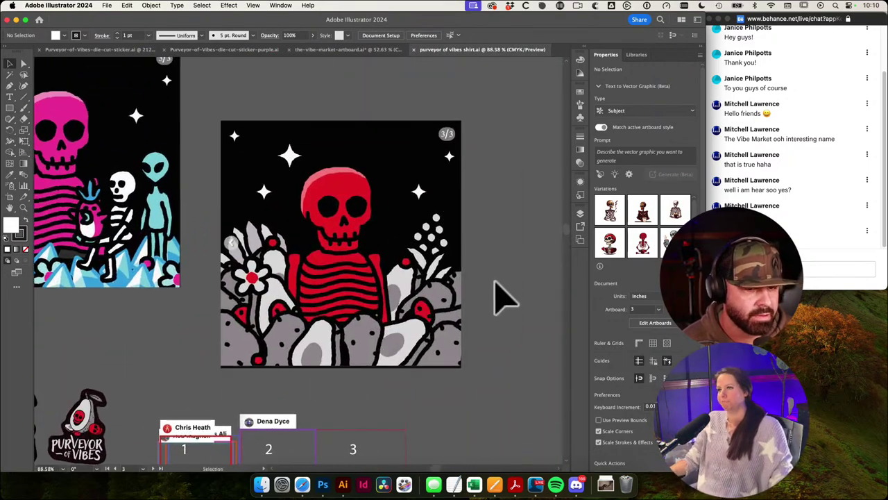
Step: Copy the red skeleton illustration from the shirt document onto the blank artboard of the-vibe-market-artboard.ai
click(425, 255)
click(361, 50)
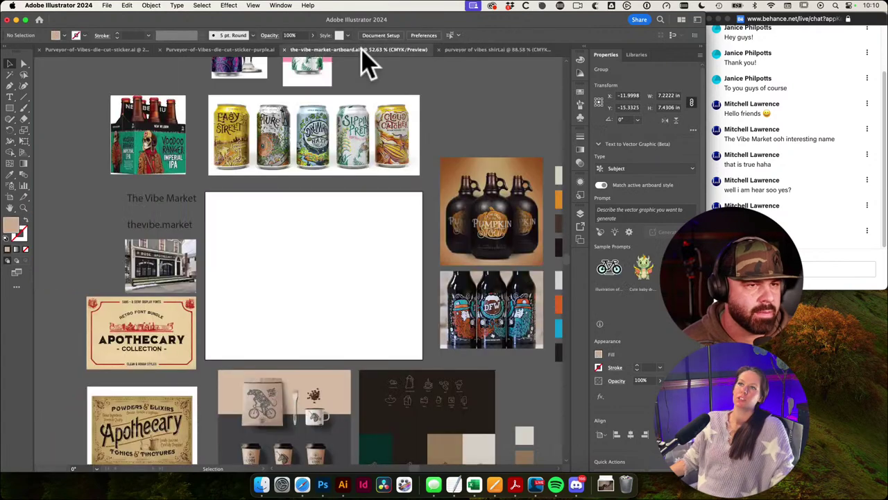
scroll(375, 226, left, 3)
scroll(374, 225, down, 1)
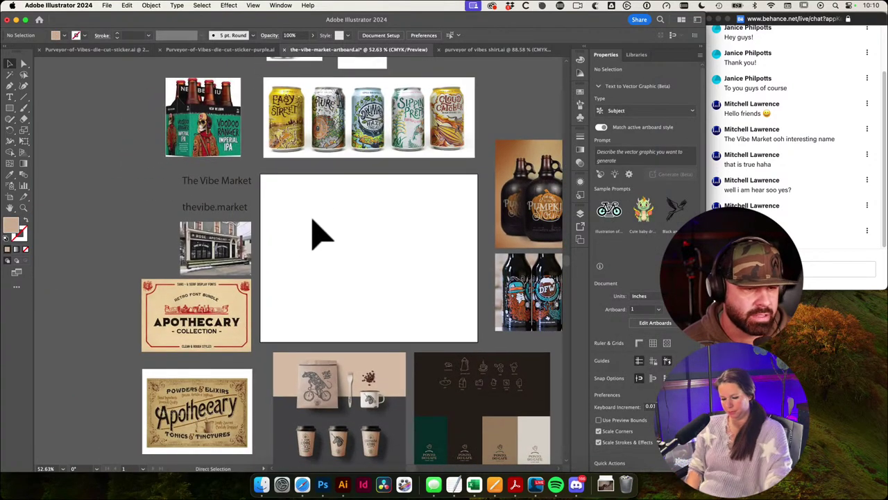
key(super+v)
scroll(353, 208, up, 2)
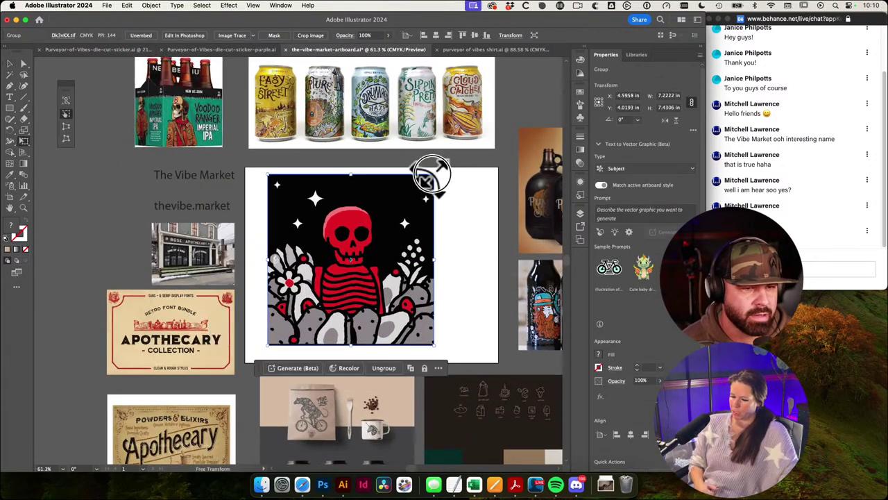
Step: Scale the pasted skeleton illustration down to about 4.54 in wide and shift it slightly on the artboard
drag(431, 175, 402, 206)
key(super+shift+a)
click(413, 236)
drag(324, 210, 493, 256)
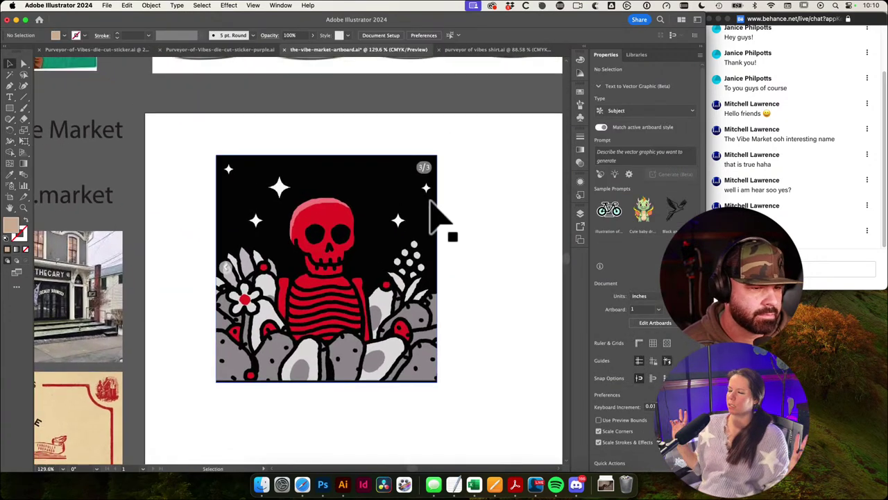
drag(428, 198, 414, 199)
click(474, 206)
click(370, 188)
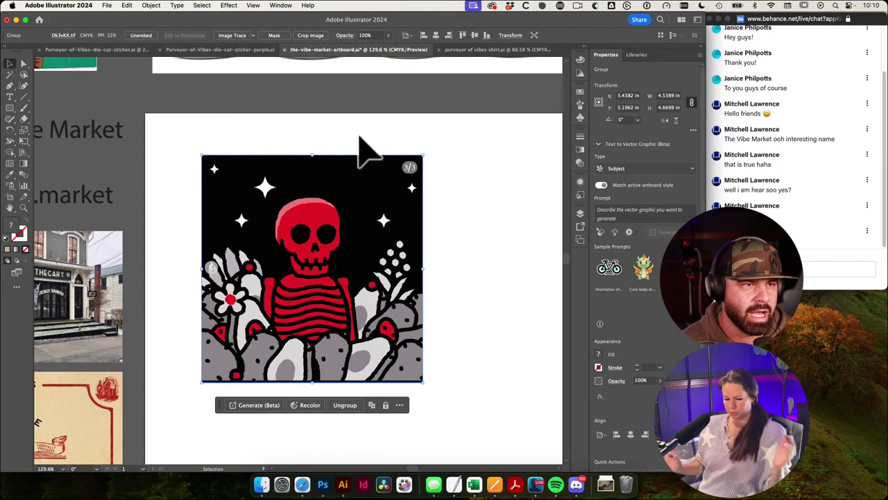
Step: Image Trace the skeleton illustration in Color mode
click(233, 36)
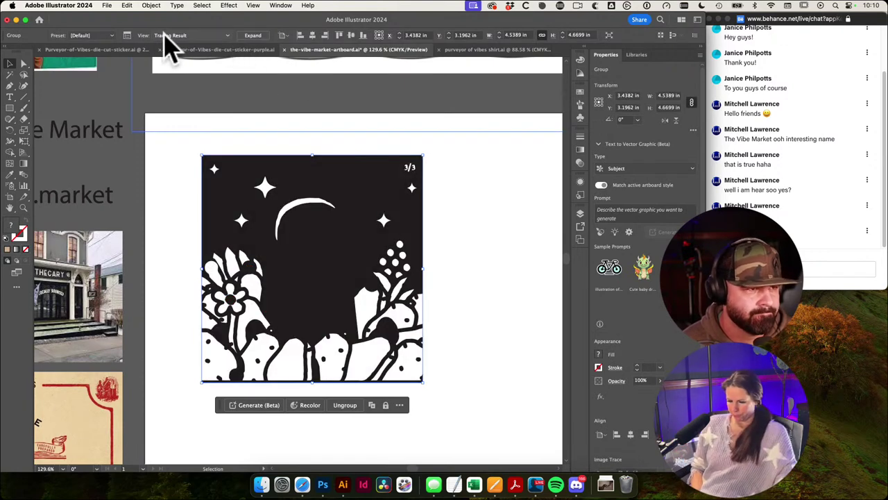
click(127, 35)
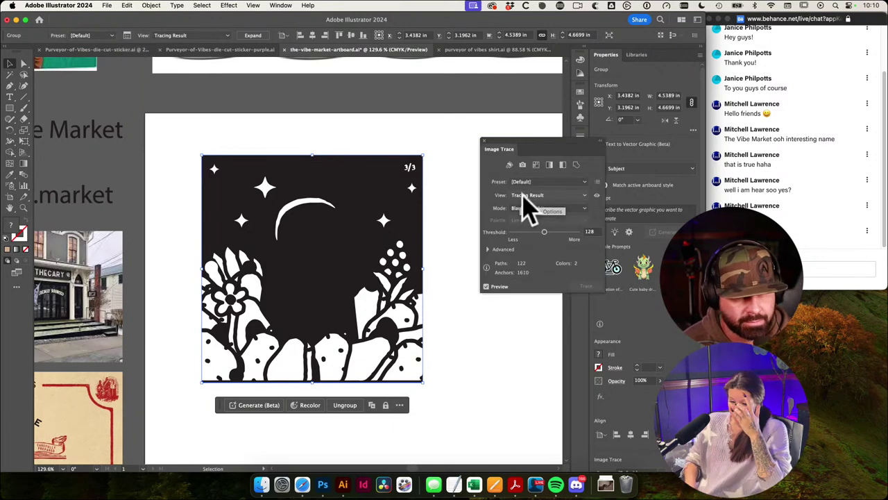
click(552, 208)
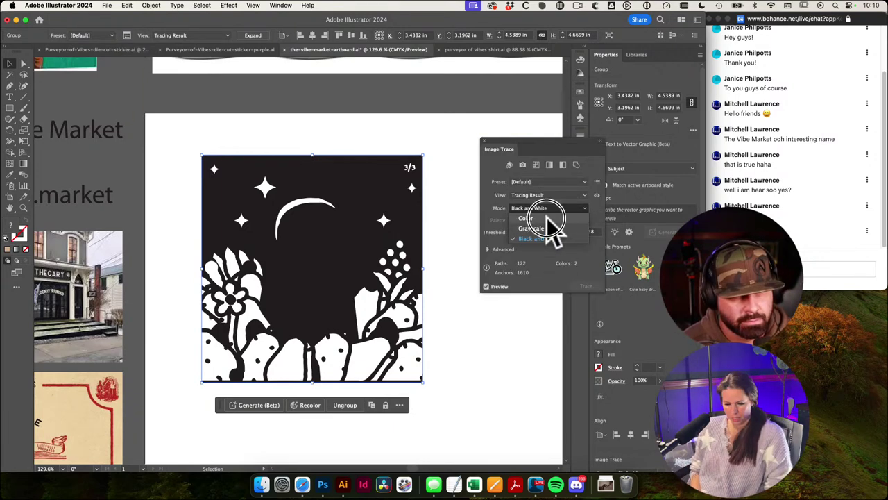
click(527, 219)
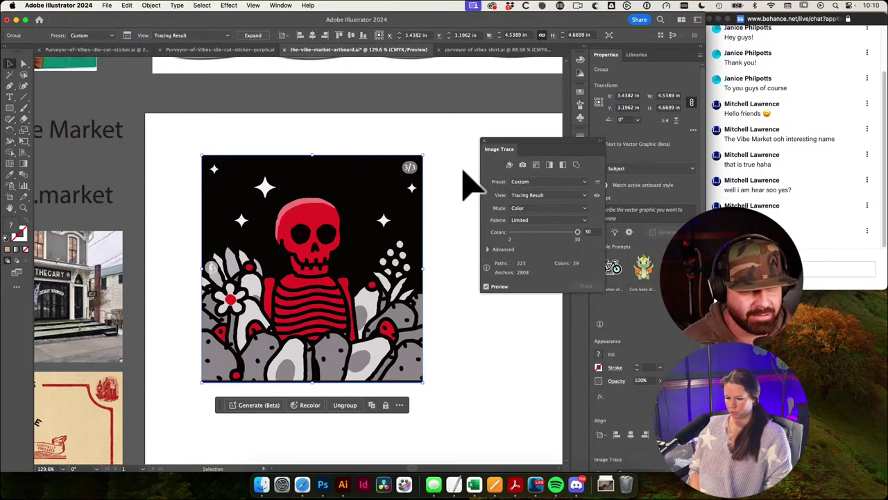
Step: Delete the traced skeleton illustration from the artboard
click(435, 227)
click(381, 210)
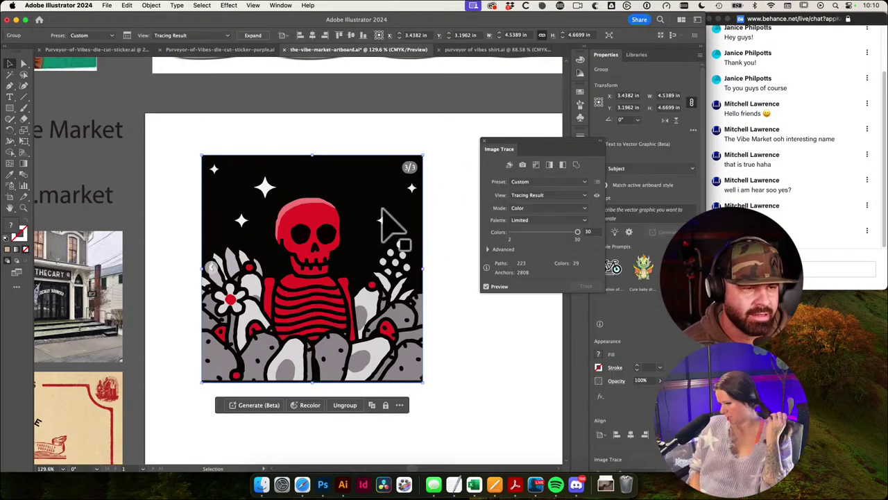
super+click(398, 211)
drag(398, 212, 335, 221)
key(Delete)
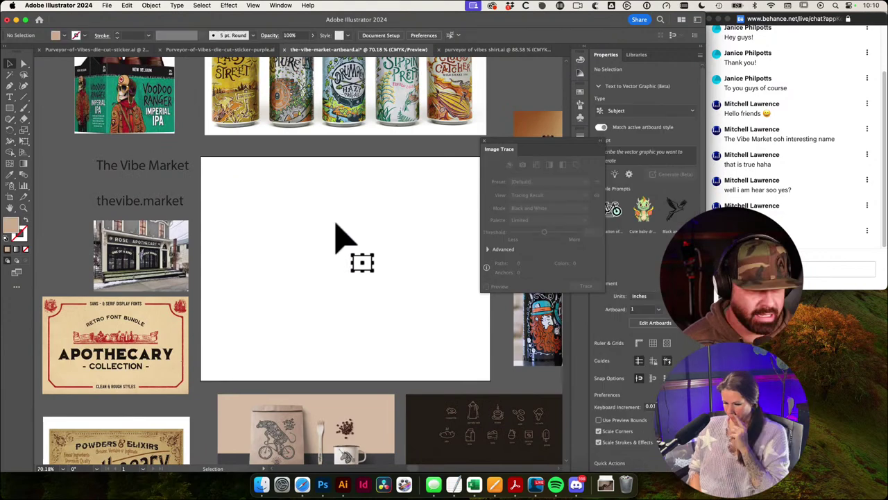
Step: Switch to Safari, go to firefly.adobe.com and open the Text to image generator
click(302, 484)
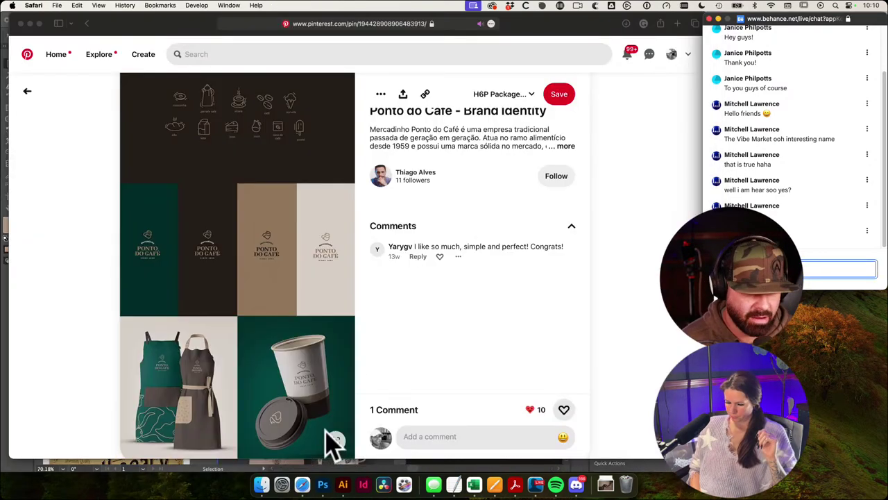
key(super+l)
text(firefly.adobe.com)
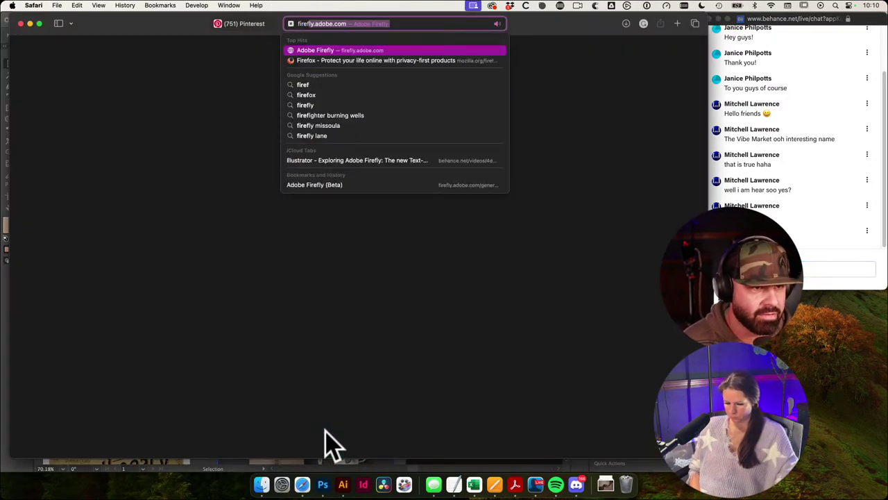
key(Return)
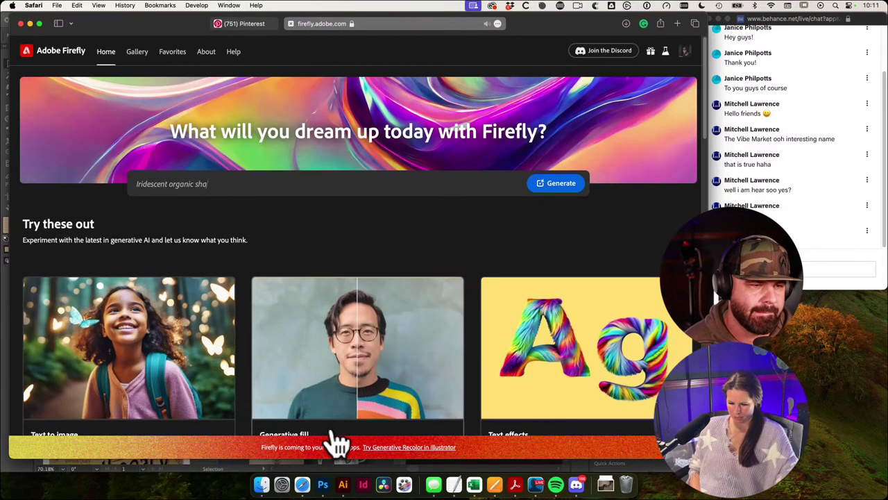
scroll(470, 307, down, 4)
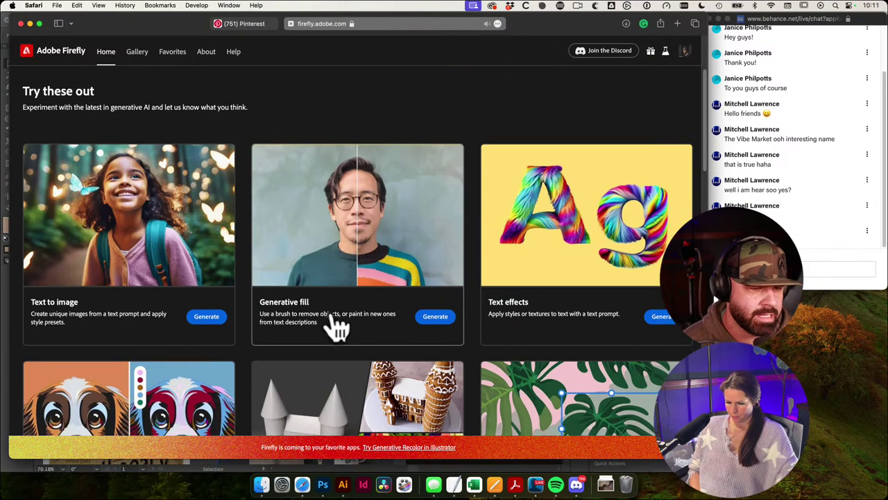
click(183, 283)
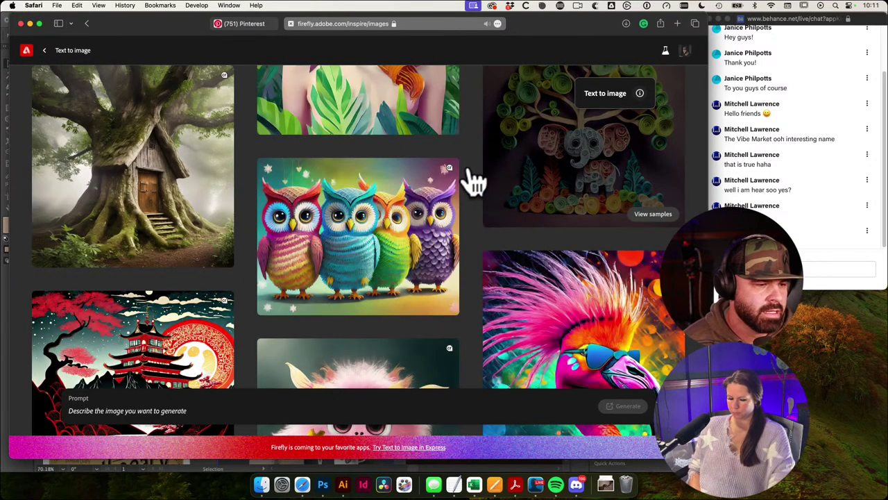
Step: Look through the sample images and their prompts in the Text to image inspiration gallery
scroll(468, 182, down, 5)
scroll(468, 183, down, 5)
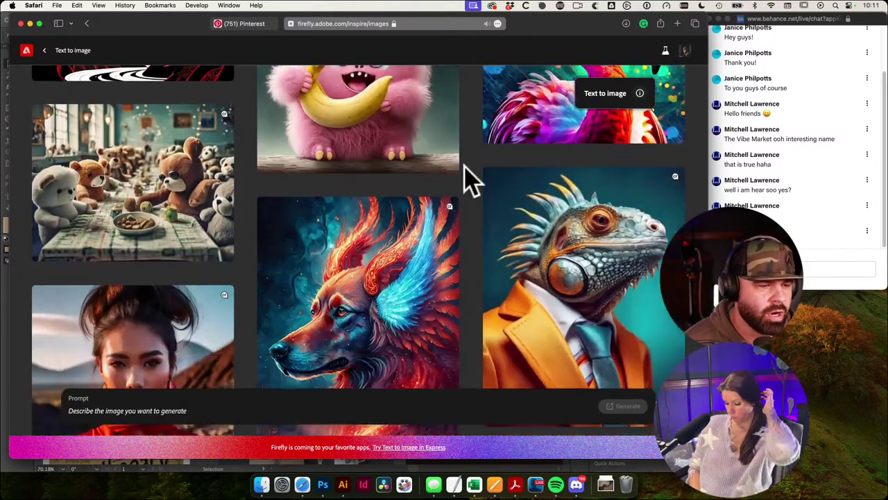
scroll(469, 182, down, 10)
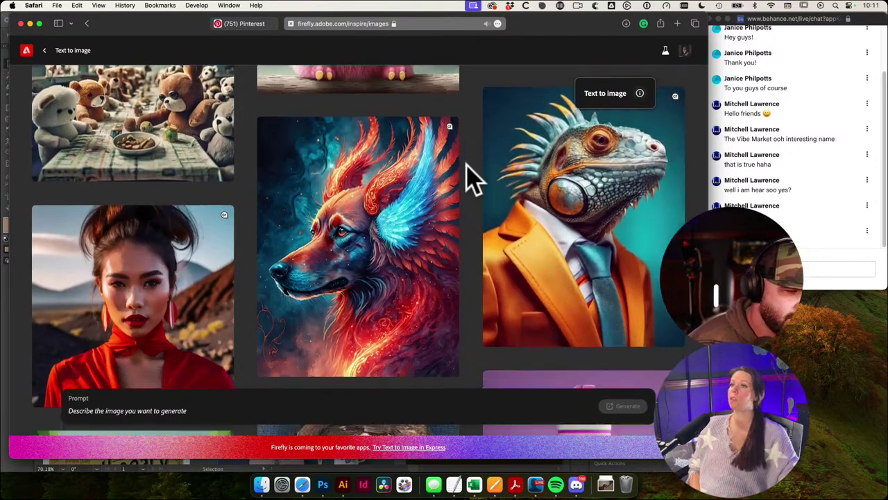
scroll(469, 182, down, 10)
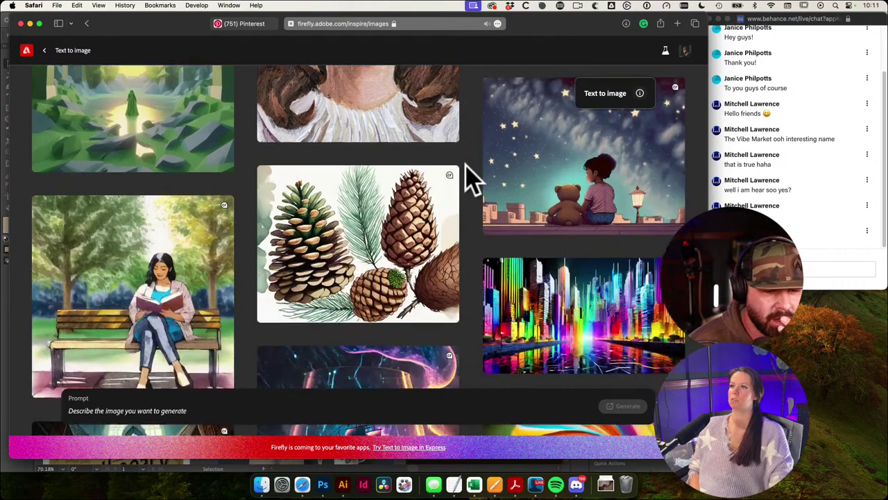
scroll(469, 236, down, 3)
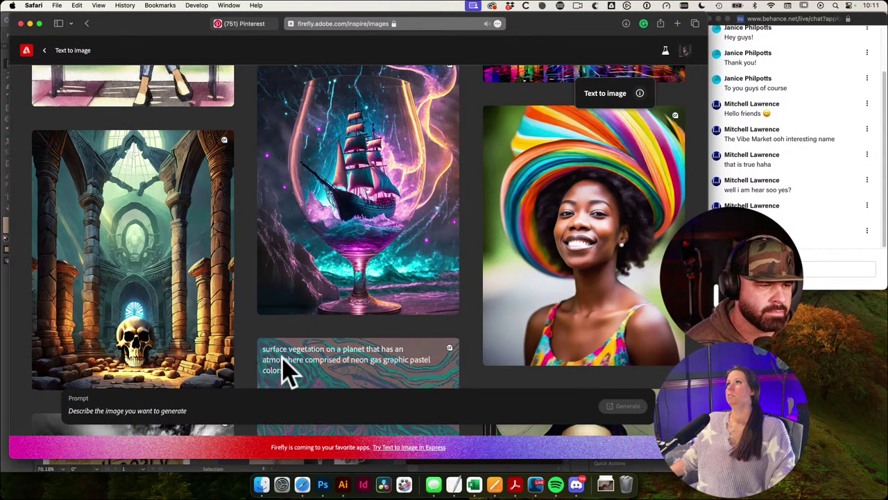
scroll(284, 368, down, 10)
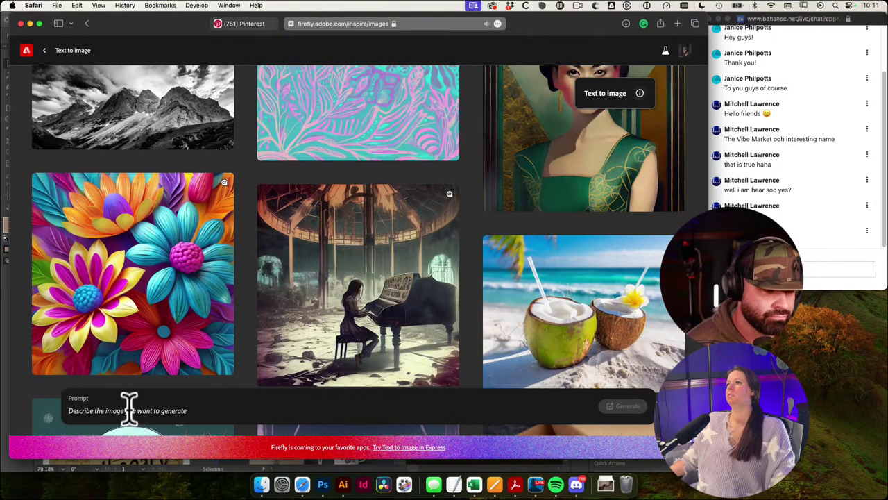
scroll(257, 317, down, 10)
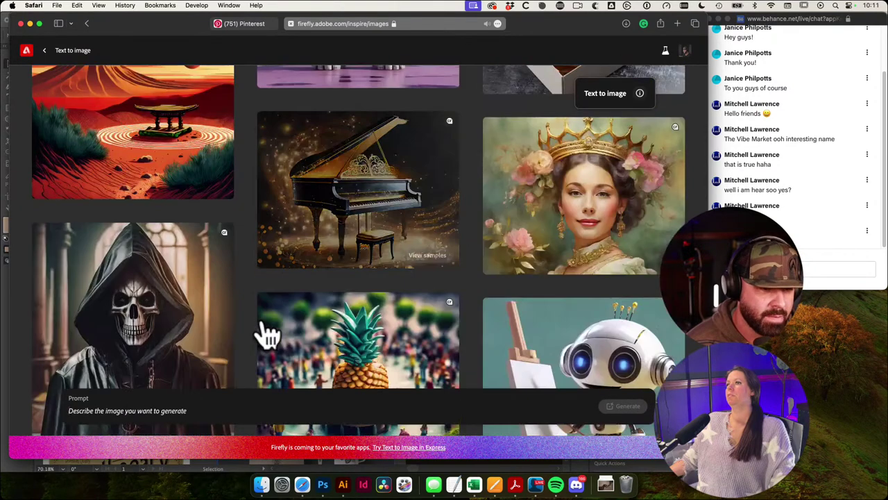
scroll(276, 336, down, 5)
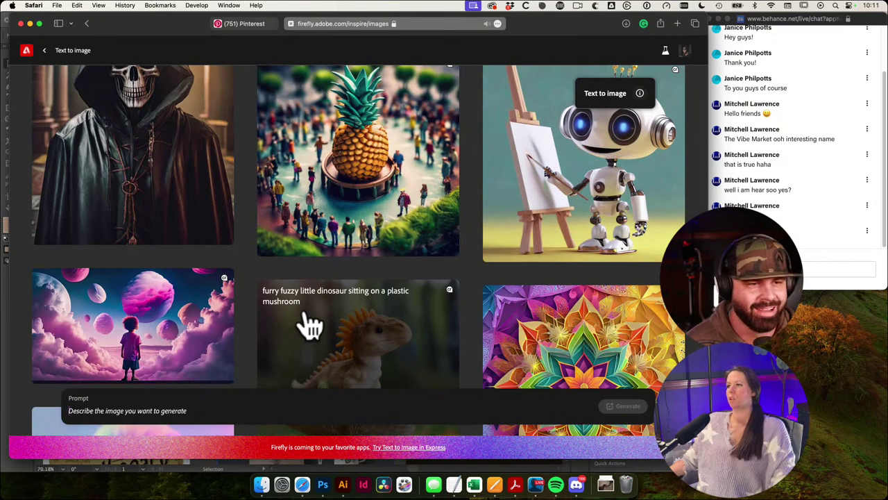
scroll(307, 321, down, 4)
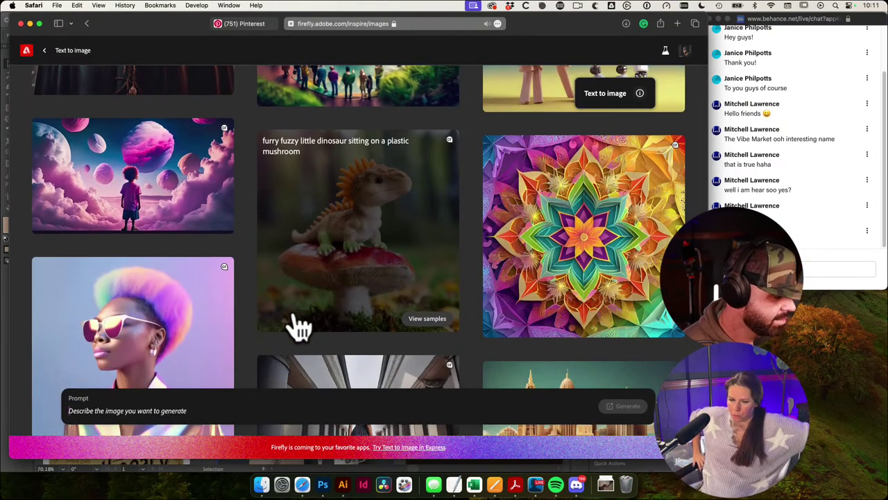
scroll(298, 327, down, 2)
scroll(298, 326, down, 6)
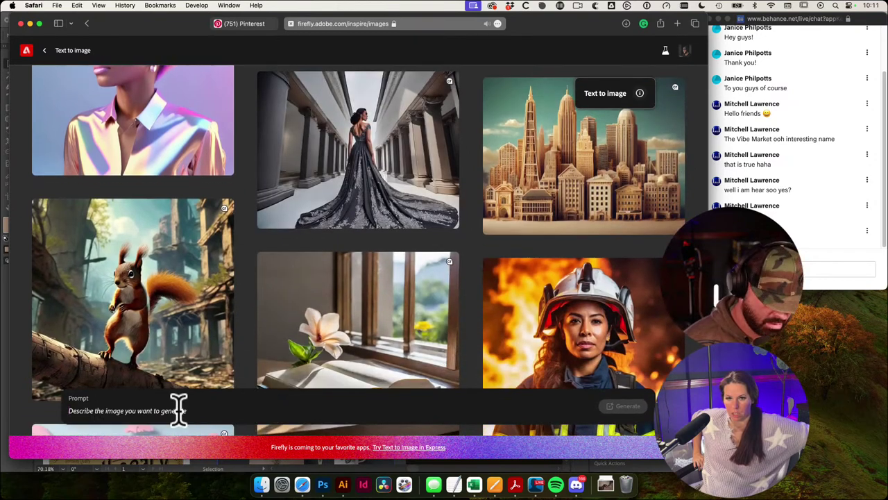
Step: Generate images from the prompt "vintage edgey fun funky thrive market vibe"
click(179, 409)
text(vintage edgey fun funky thrive market vibe)
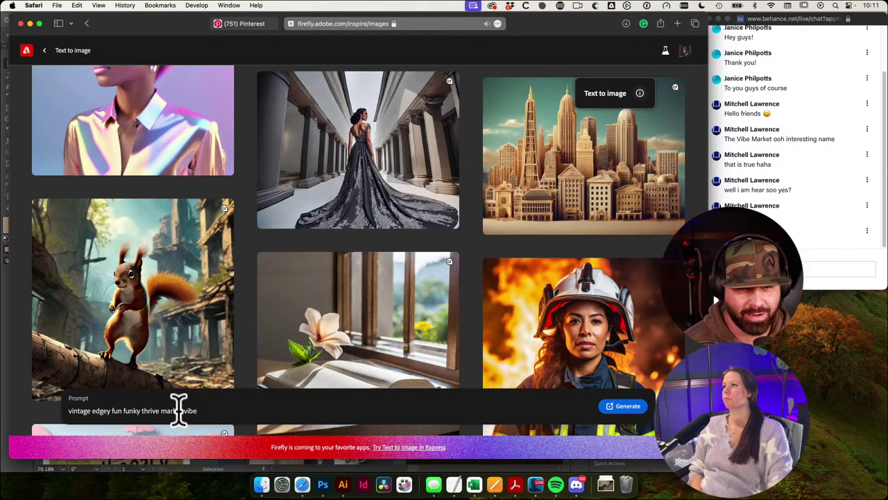
key(Return)
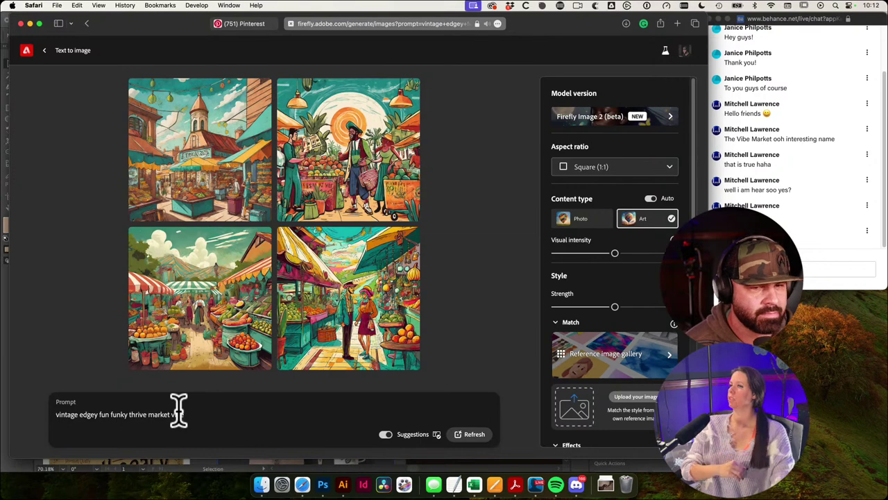
Step: Set the content type to Photo and regenerate the market images from the same prompt
click(576, 219)
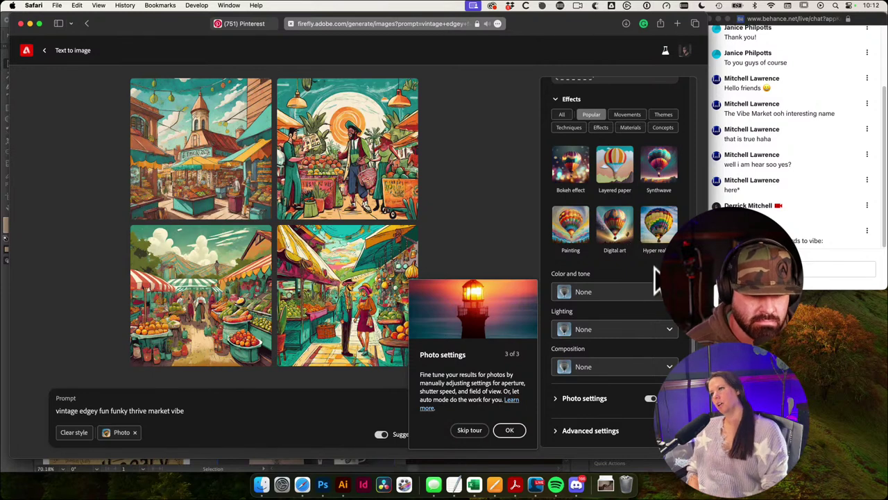
click(510, 430)
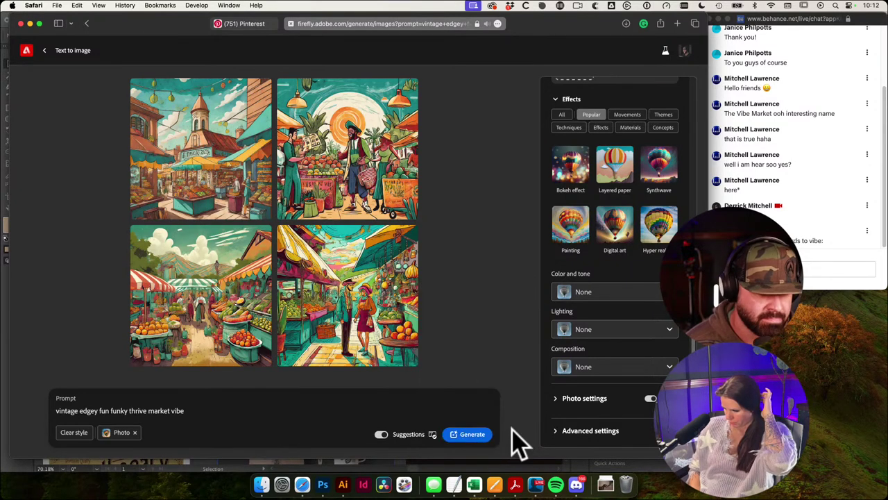
click(475, 434)
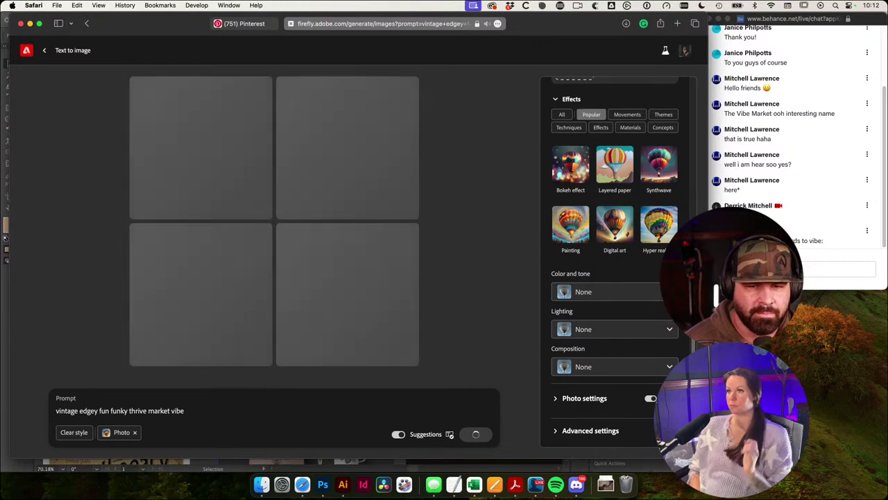
click(833, 268)
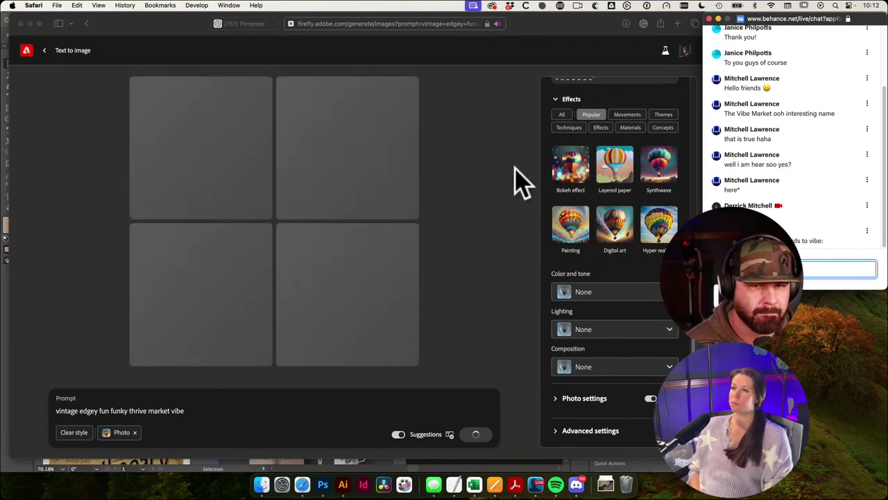
mouse_move(868, 18)
mouse_down()
mouse_move(887, 22)
mouse_move(855, 21)
mouse_move(868, 20)
mouse_up()
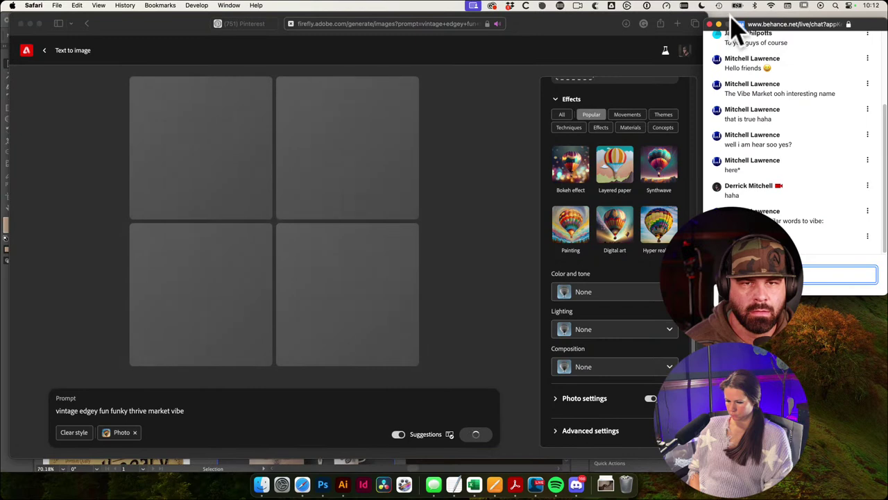
click(749, 18)
mouse_move(734, 21)
mouse_down()
mouse_move(759, 19)
mouse_move(741, 19)
mouse_up()
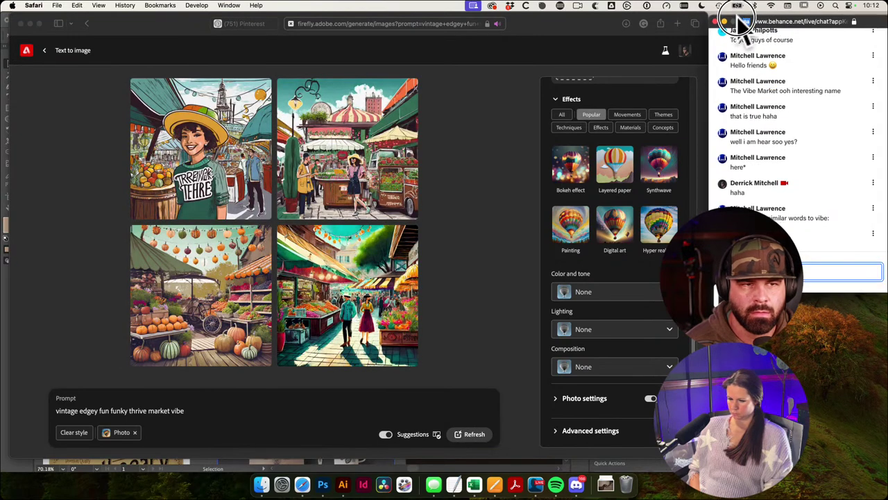
Step: Remove the Photo content type from the Firefly prompt
click(448, 215)
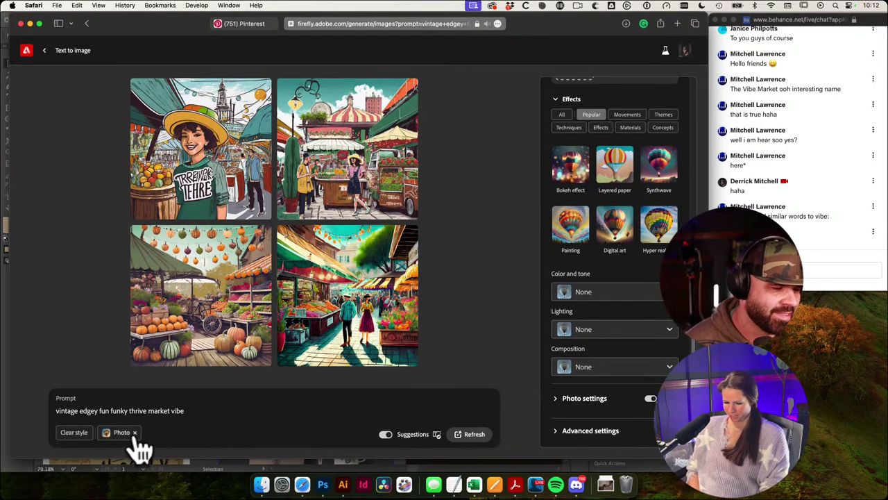
click(135, 433)
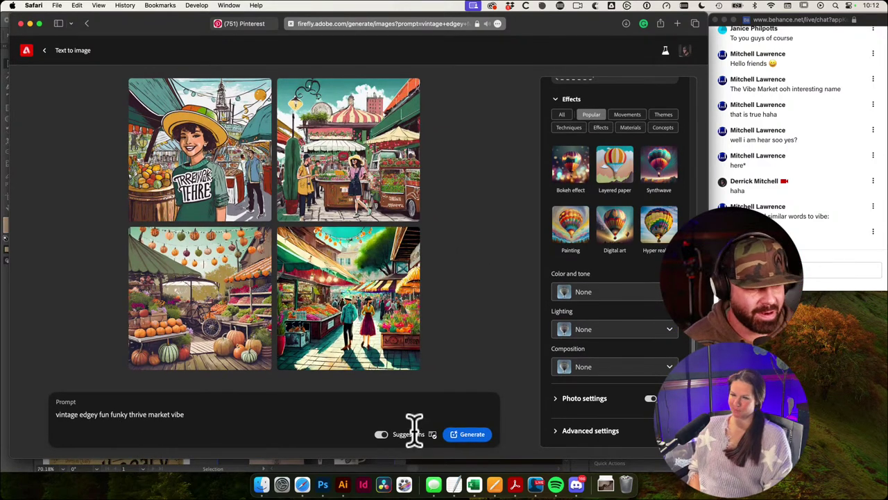
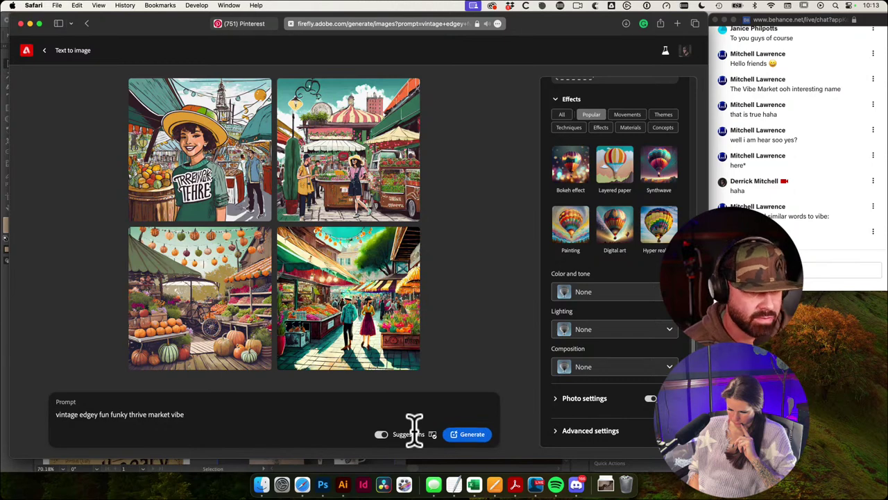
Step: Switch to Illustrator and place a copy of the "The Vibe Market" text near the upper-left corner of the white artboard
click(343, 483)
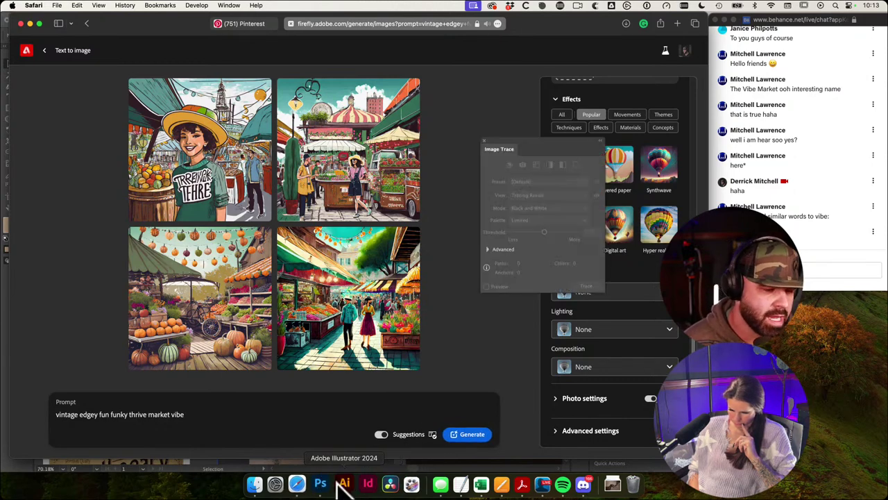
drag(359, 252, 219, 281)
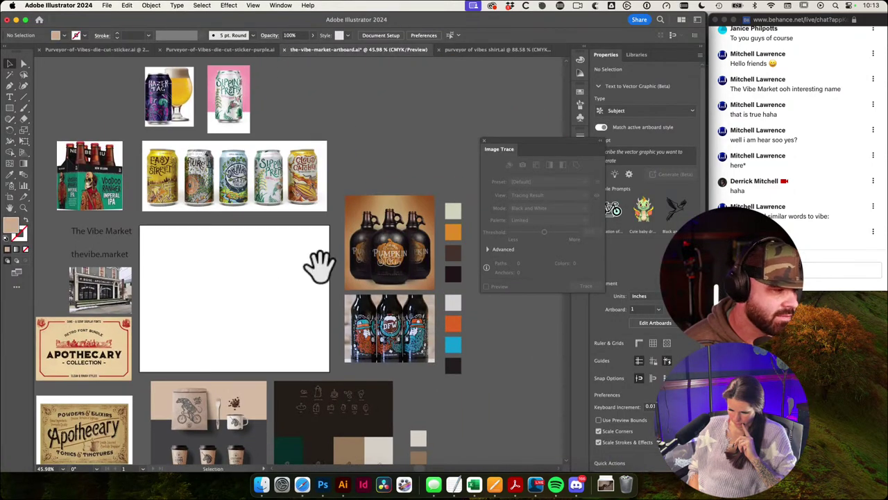
drag(226, 236, 321, 238)
drag(189, 234, 291, 252)
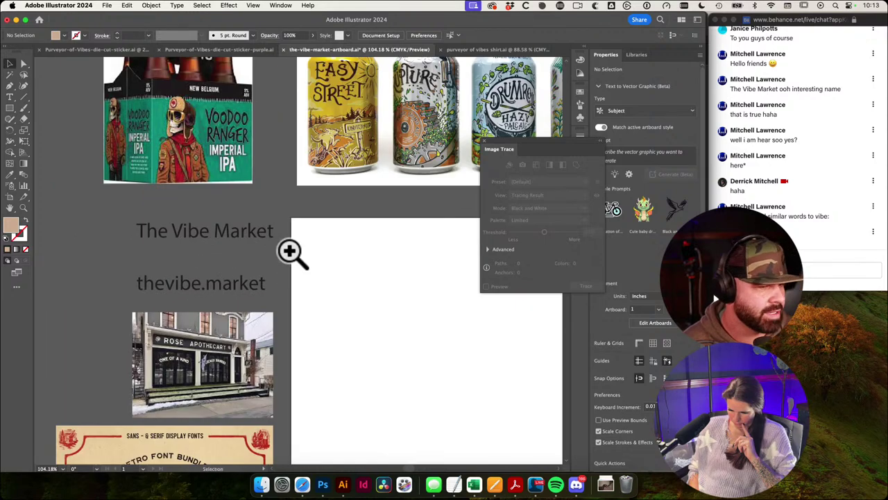
click(239, 227)
drag(338, 278, 261, 260)
drag(191, 229, 328, 324)
key(super+z)
drag(64, 175, 318, 273)
drag(344, 330, 406, 340)
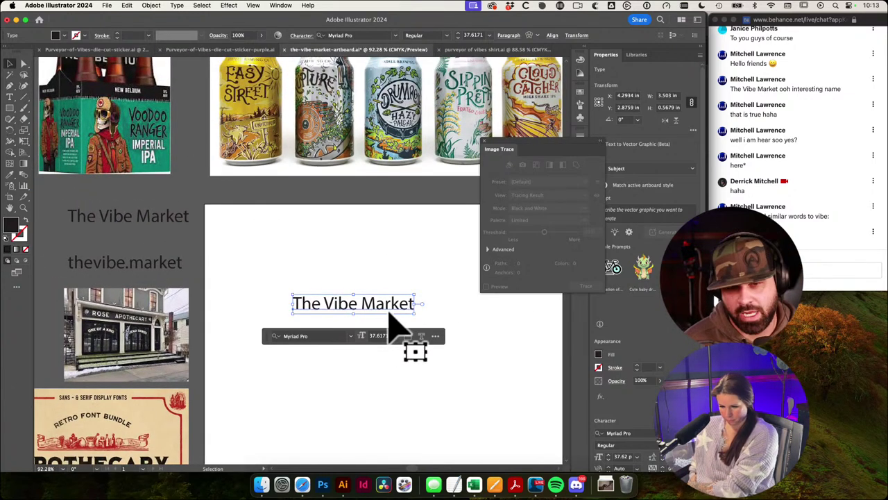
drag(394, 320, 324, 254)
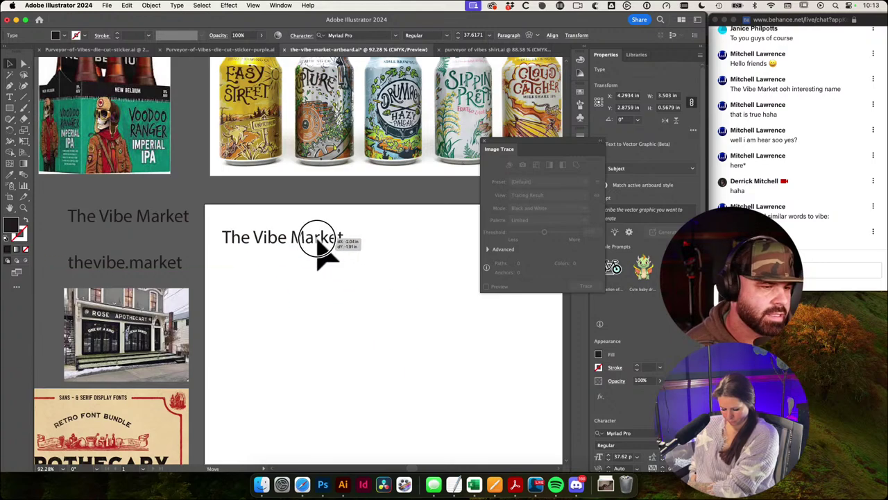
Step: Switch to Safari and open fonts.adobe.com in a new tab
click(306, 486)
click(301, 483)
key(cmd+t)
text(f)
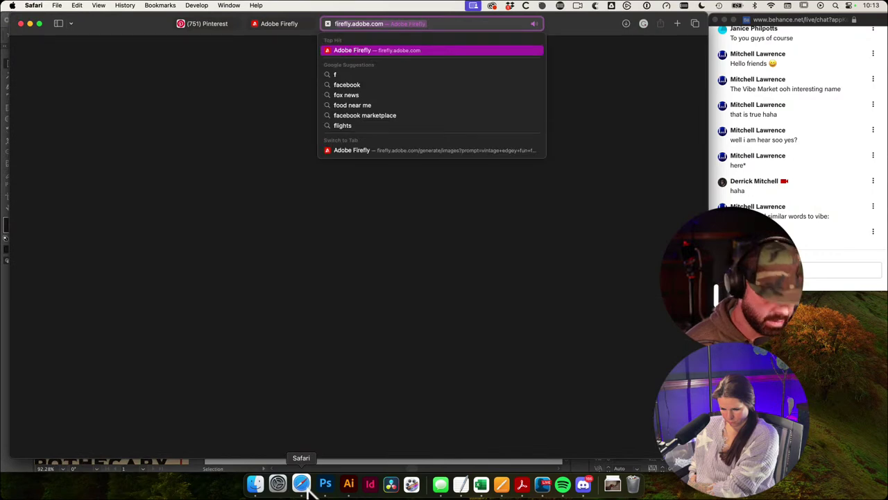
text(ont)
key(Return)
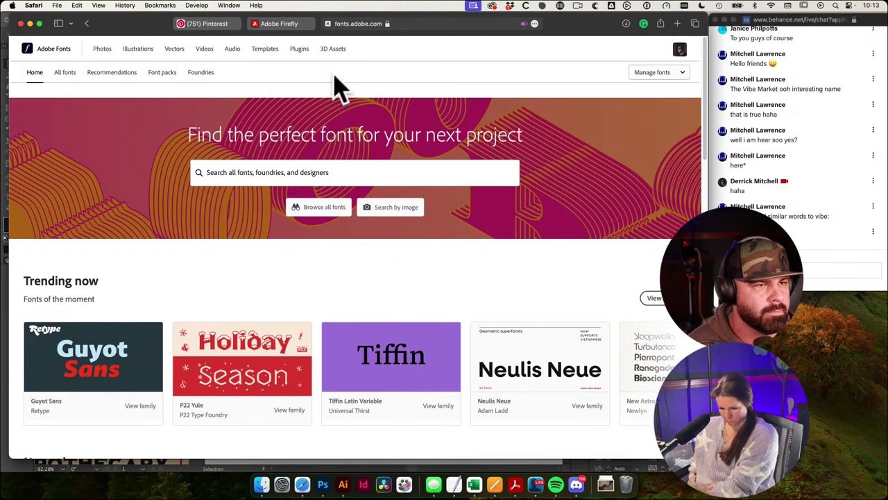
Step: Open the Font packs, Foundries, Recommendations and full Trending now pages of Adobe Fonts in background tabs
super+click(170, 77)
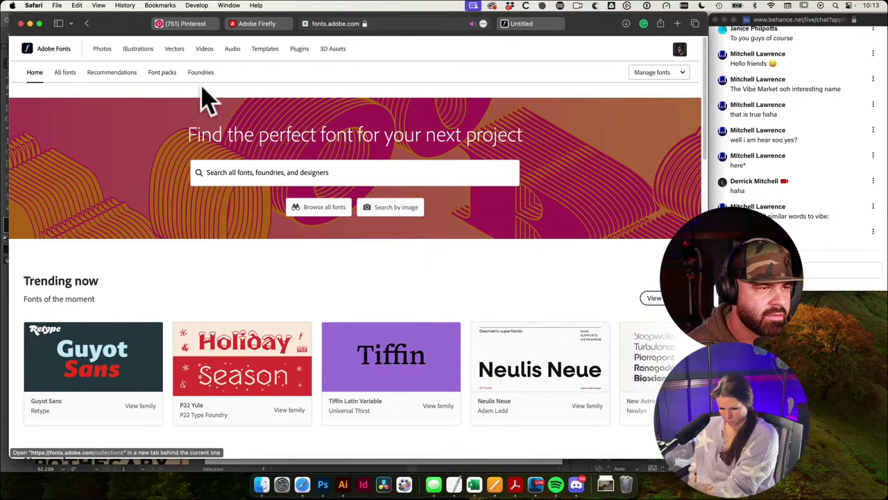
super+click(132, 75)
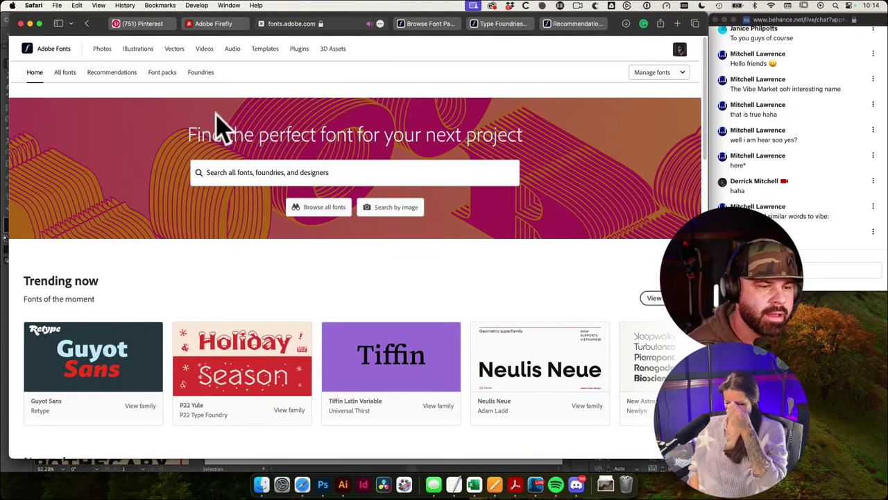
scroll(358, 156, down, 4)
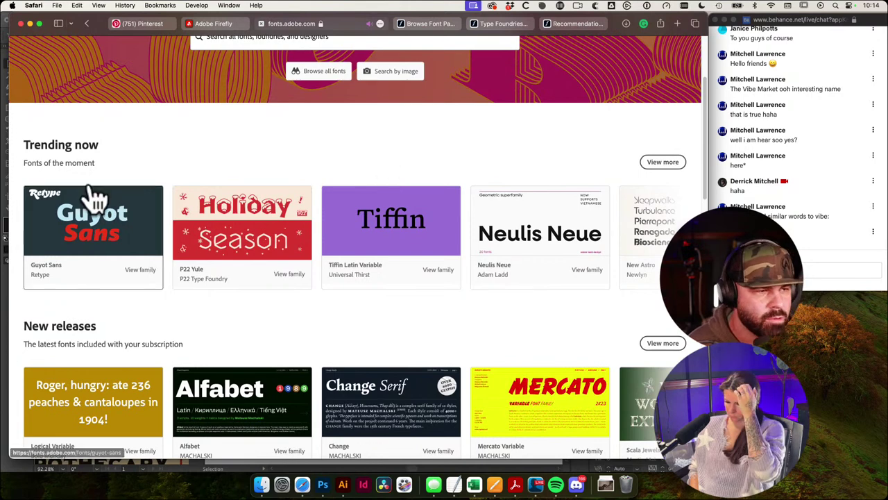
super+click(666, 167)
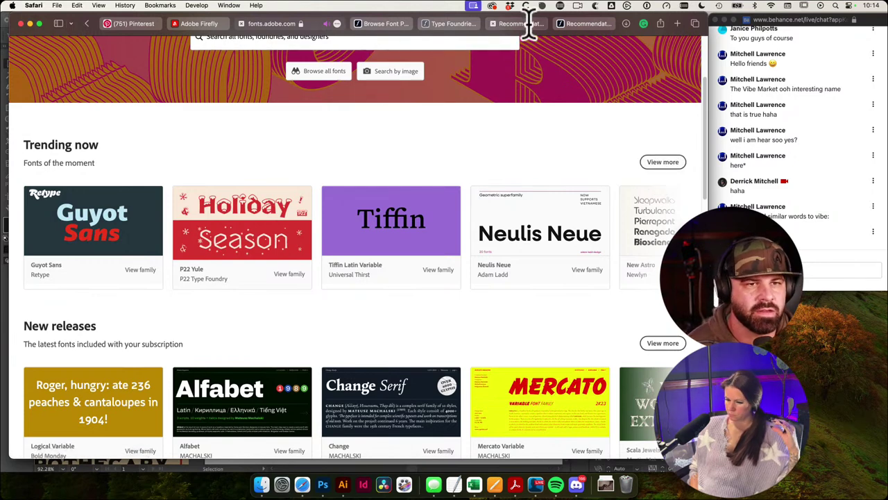
mouse_move(566, 32)
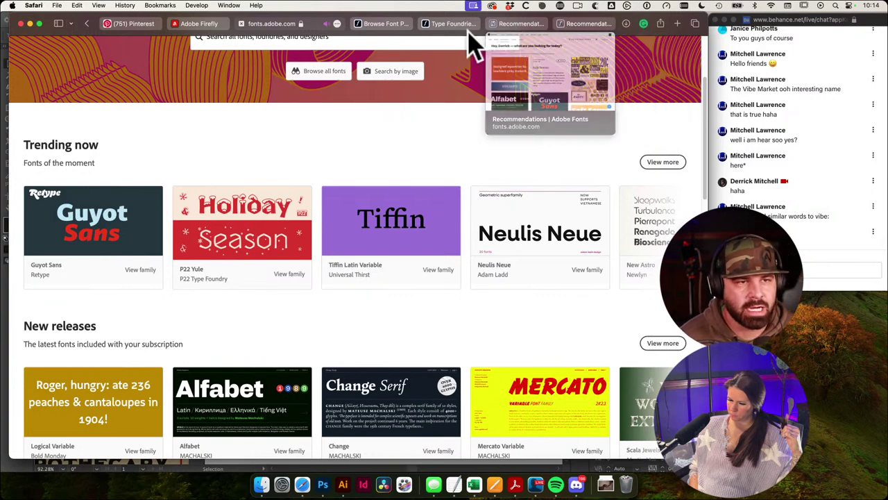
Step: Look through the curated font packs and view the Ten Fonts to Get You Started pack
click(393, 26)
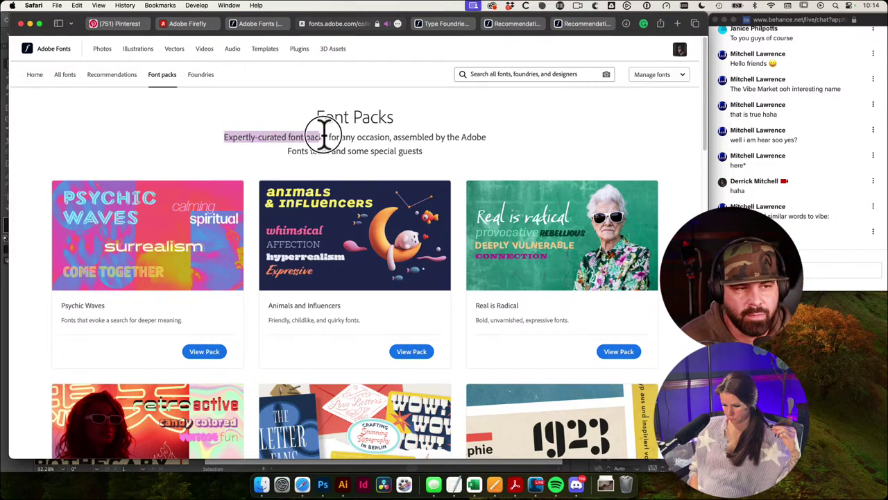
drag(380, 136, 364, 154)
click(429, 154)
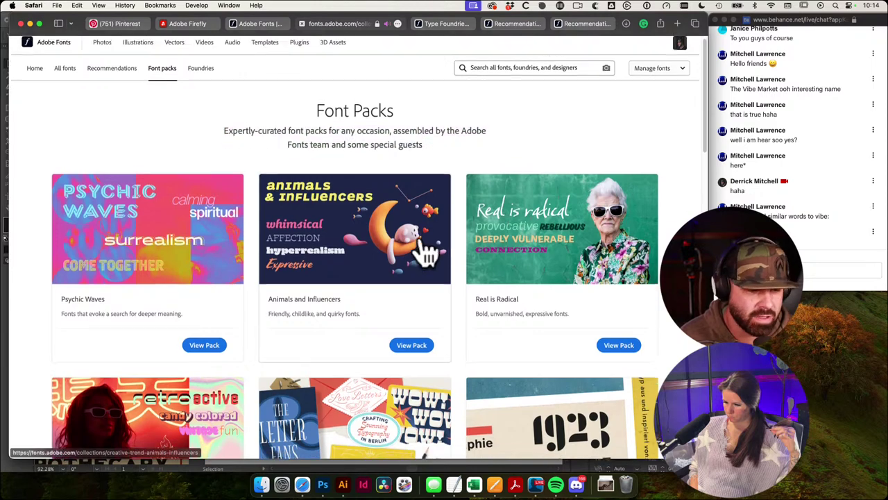
scroll(425, 250, down, 1)
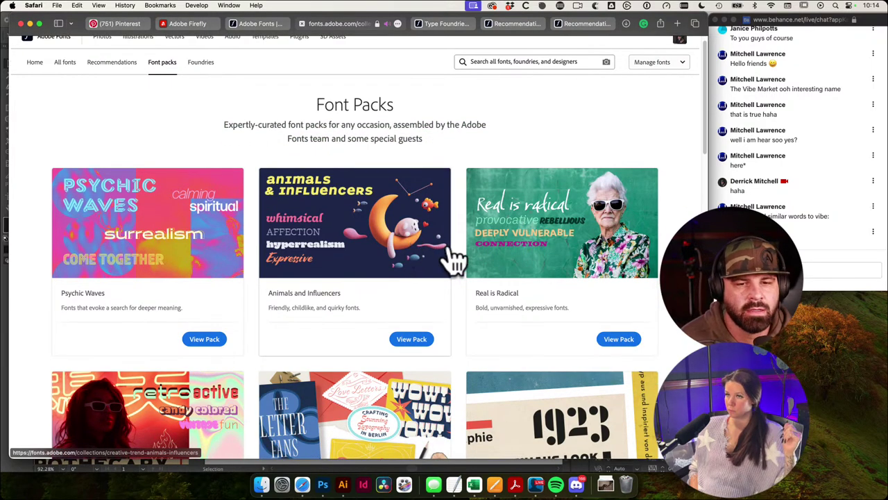
scroll(455, 260, down, 4)
scroll(465, 255, up, 2)
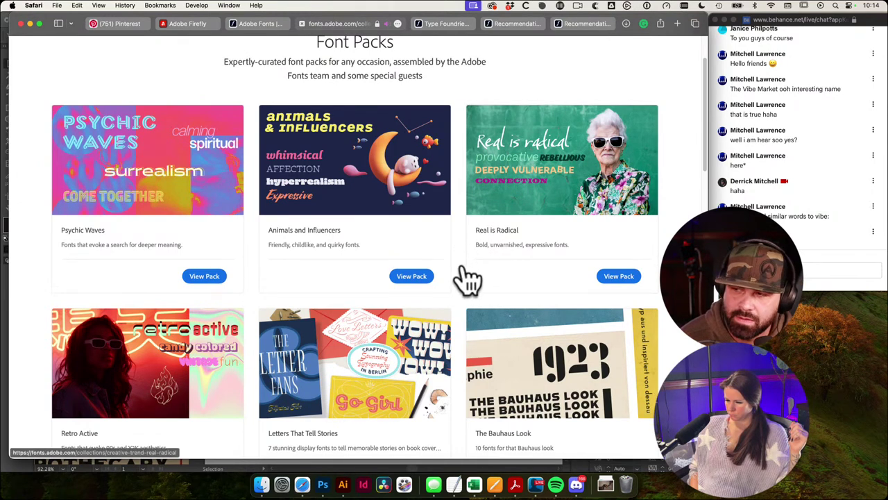
scroll(468, 278, down, 1)
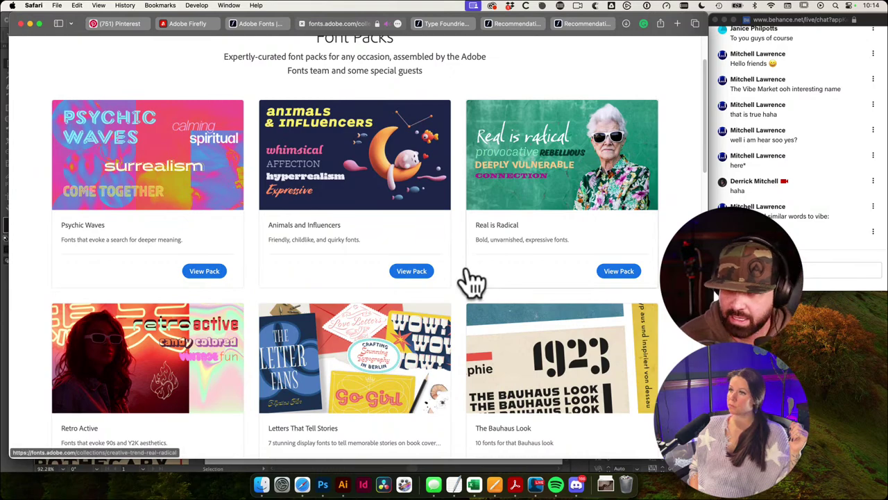
scroll(458, 281, down, 1)
scroll(455, 281, down, 5)
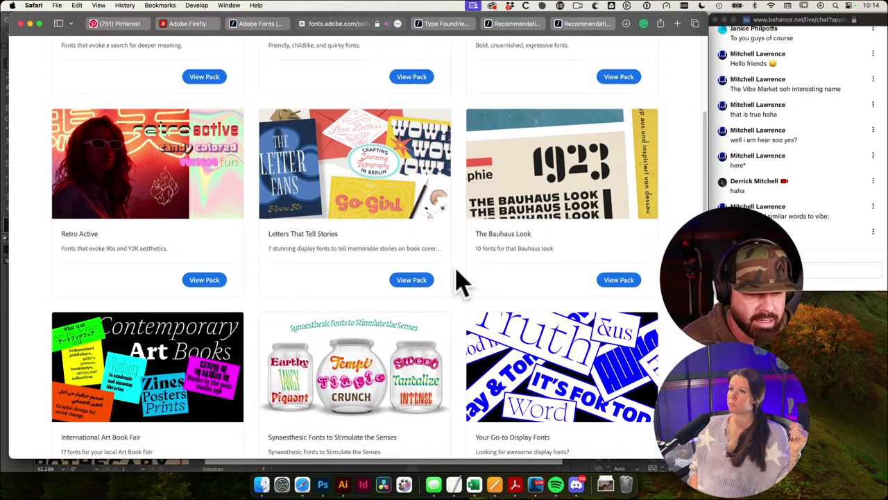
scroll(468, 284, down, 8)
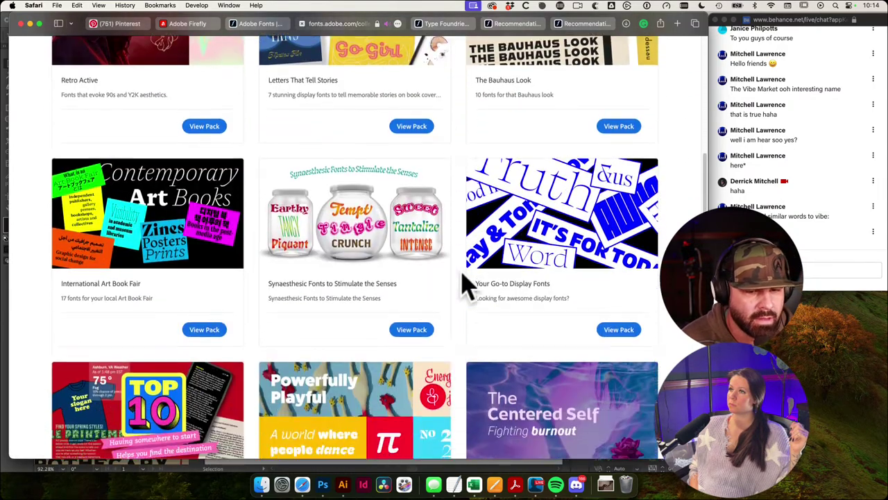
scroll(468, 284, down, 1)
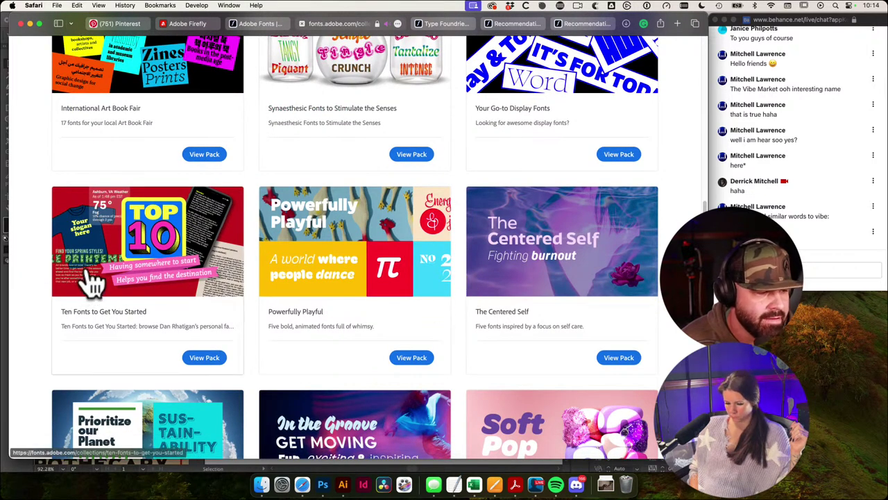
click(204, 358)
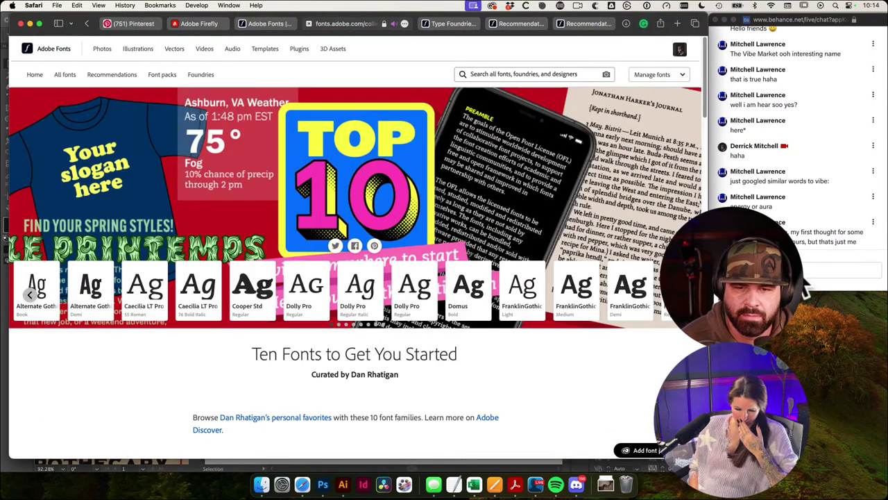
Step: Check the colour suggestion in the live chat and generate Firefly images from "vintage edgey fun funky thrive market vibe cycadlic colours"
click(806, 276)
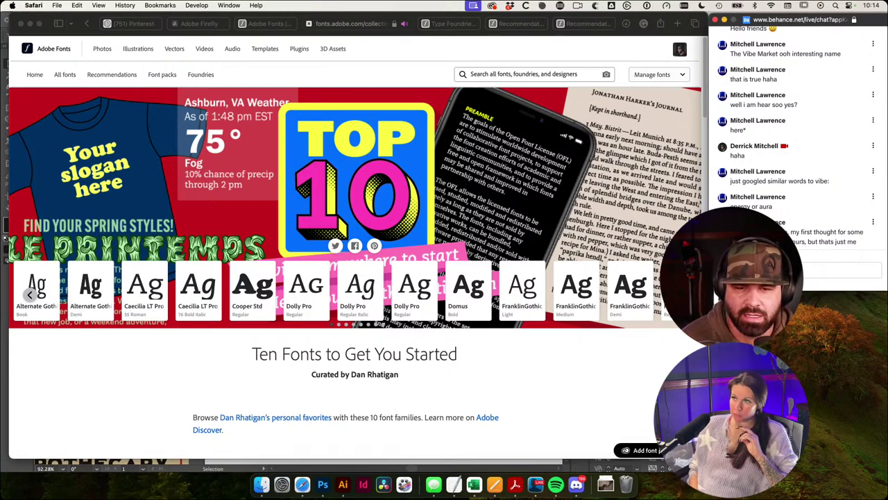
drag(766, 241, 804, 239)
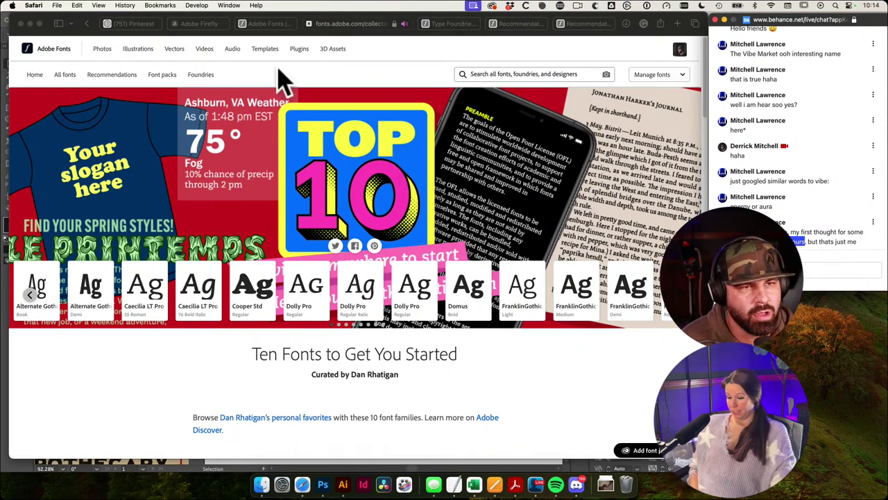
click(137, 24)
click(239, 26)
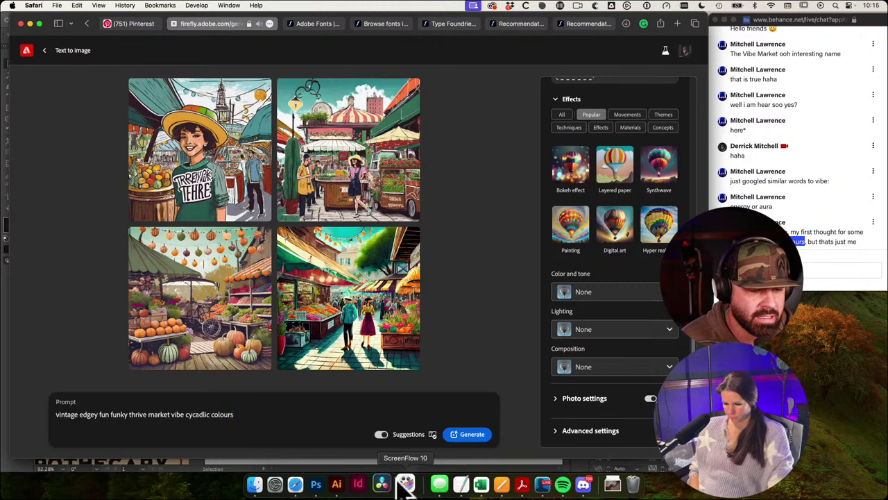
click(483, 436)
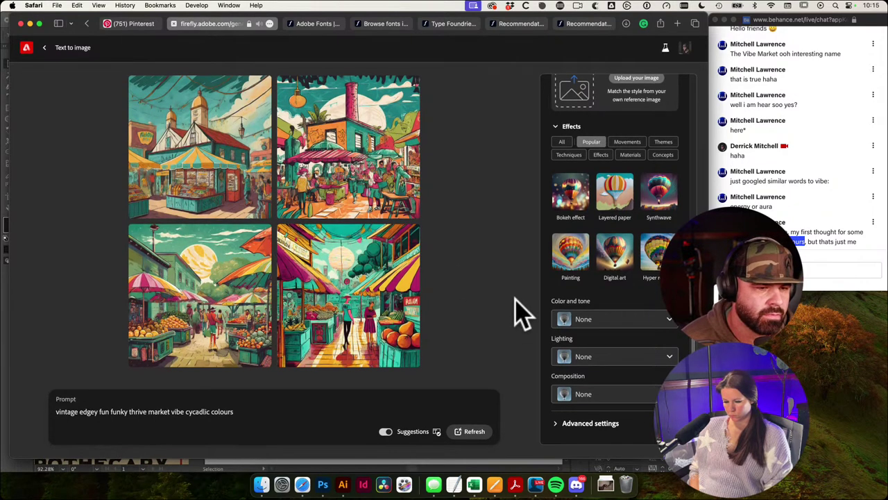
Step: Capture a screenshot of the generated market image with the walking couple and purple-yellow awnings, and switch to Illustrator
key(shift+super+4)
drag(301, 219, 421, 378)
click(343, 484)
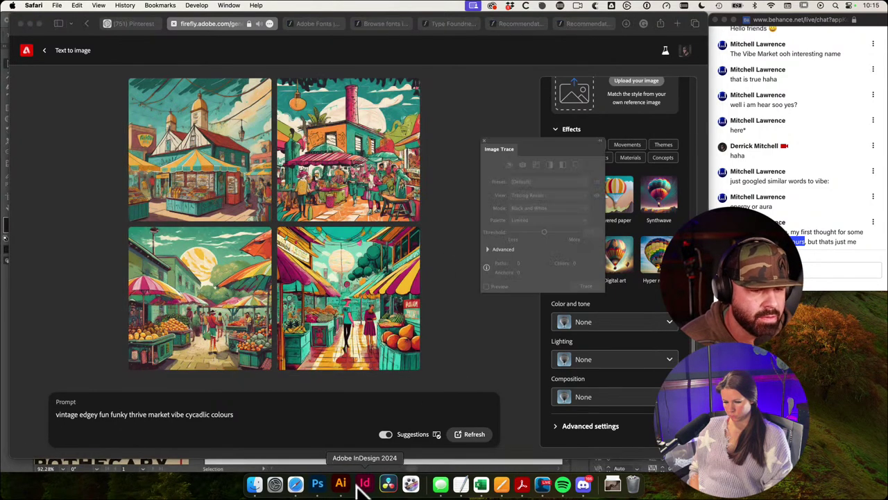
Step: Paste the screenshot of the four Firefly market images and place it beside the Voodoo Ranger six-pack reference
key(super+v)
scroll(422, 367, down, 3)
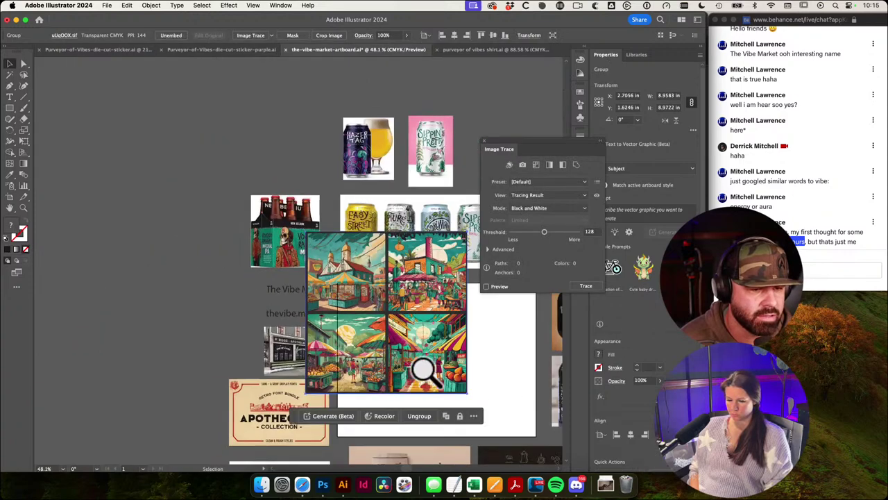
drag(406, 332, 175, 286)
click(472, 378)
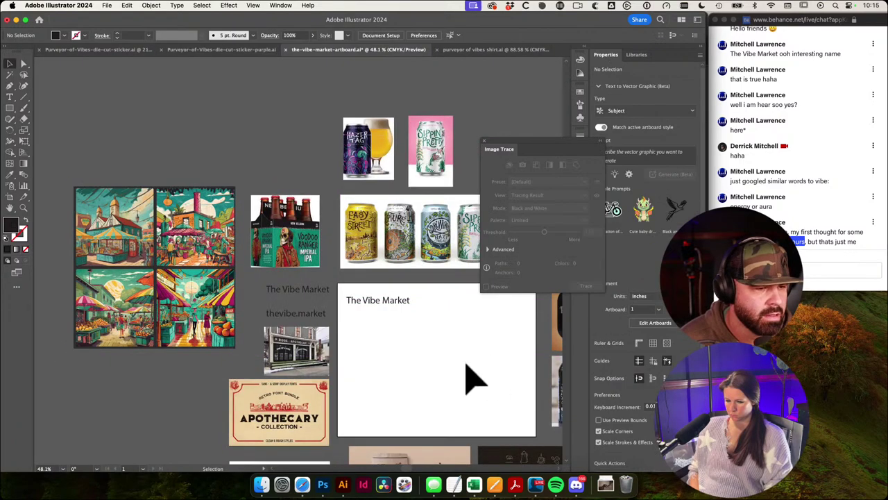
Step: Examine the pasted market images against the beer can, bottle and apothecary references around the artboard
scroll(323, 260, up, 5)
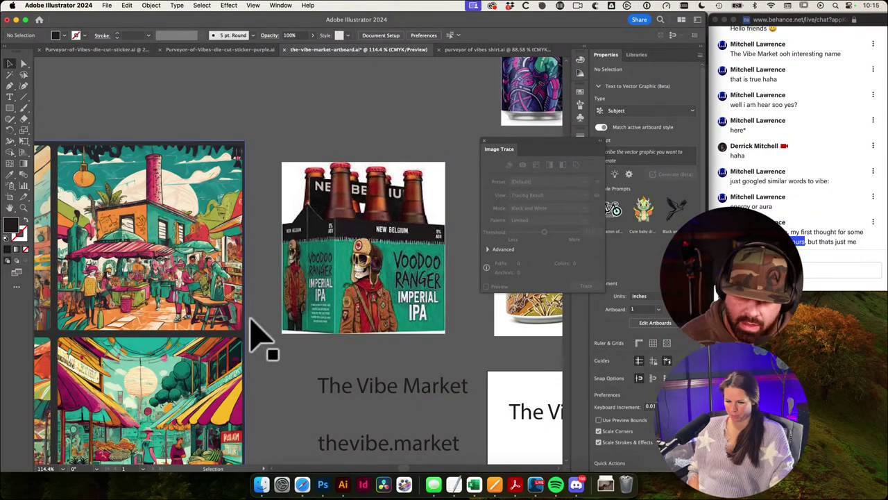
scroll(281, 337, down, 5)
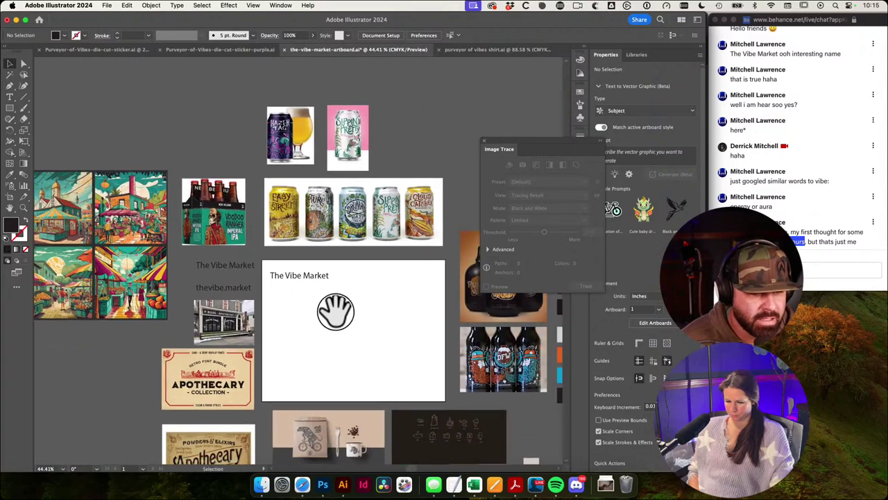
scroll(199, 257, up, 10)
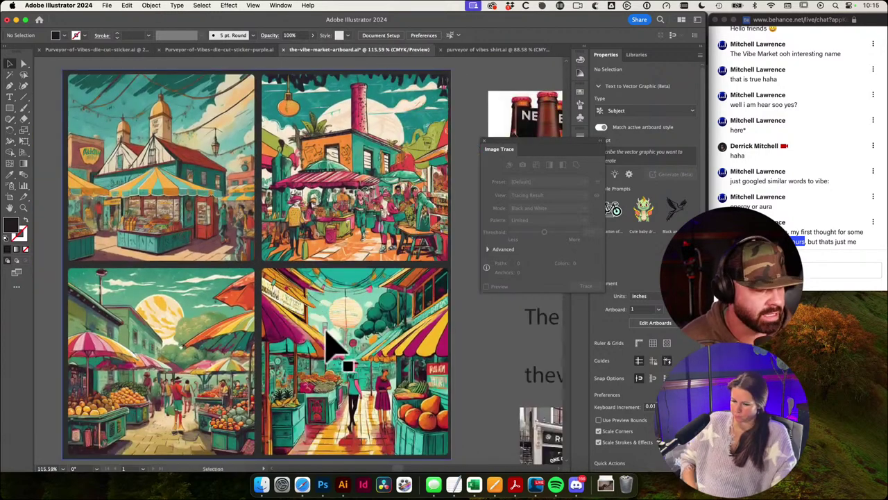
scroll(356, 338, right, 10)
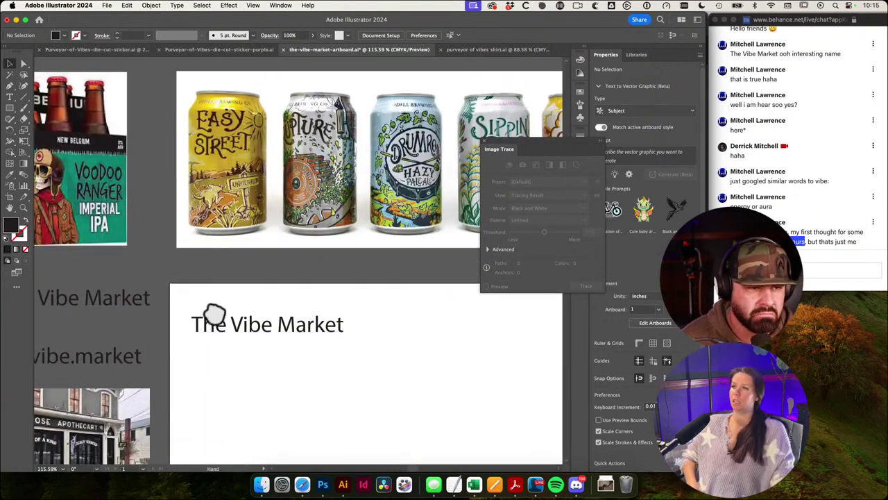
drag(168, 298, 436, 297)
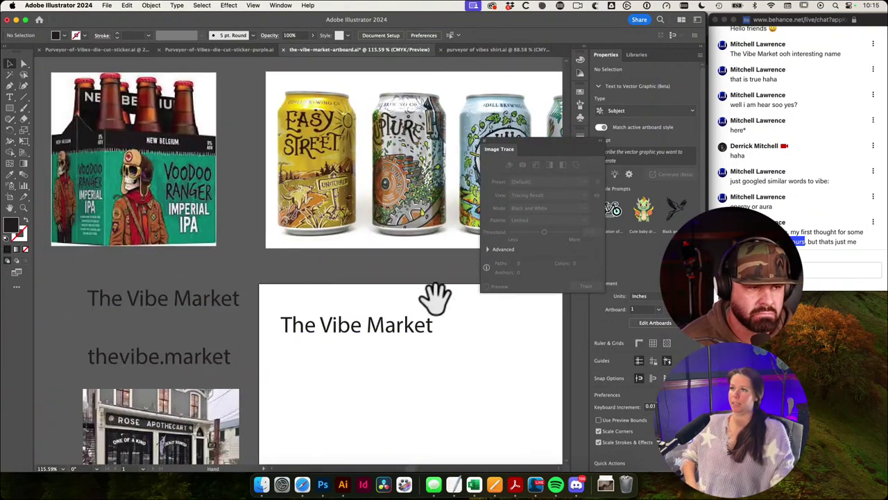
drag(301, 252, 367, 292)
click(340, 294)
click(519, 359)
drag(516, 355, 487, 351)
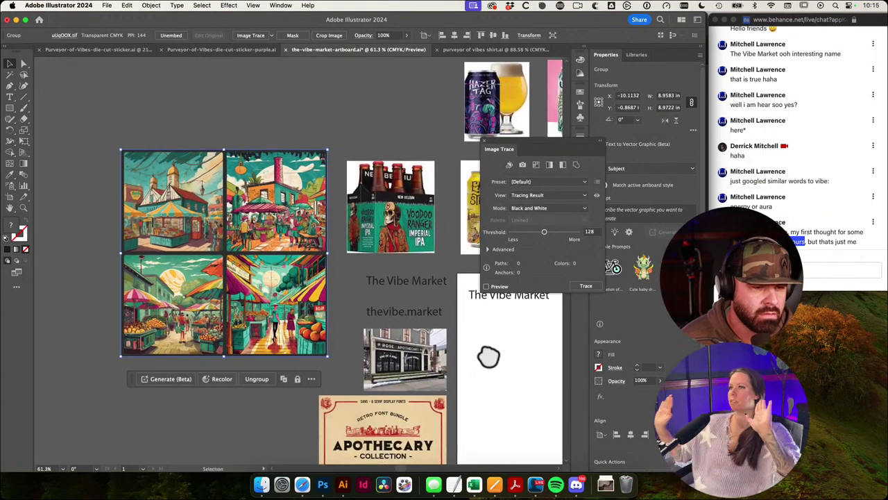
scroll(486, 352, right, 5)
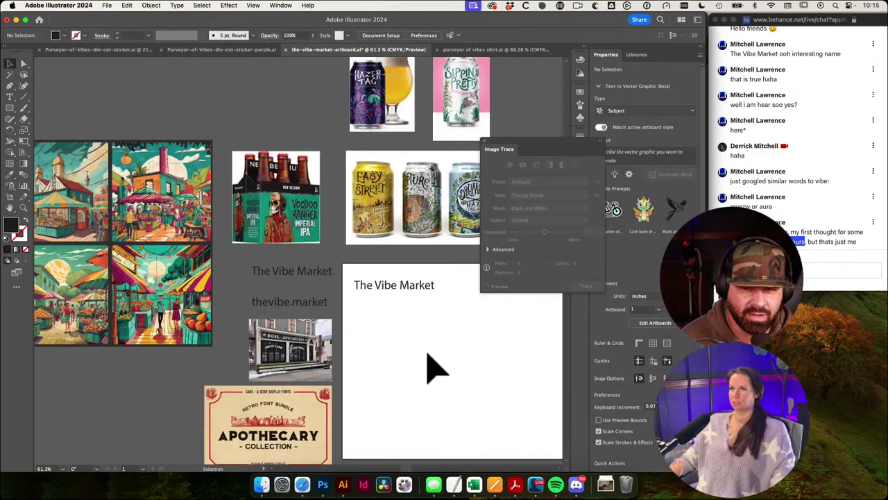
Step: Switch to Safari and look through the font samples in the Ten Fonts to Get You Started pack
click(303, 485)
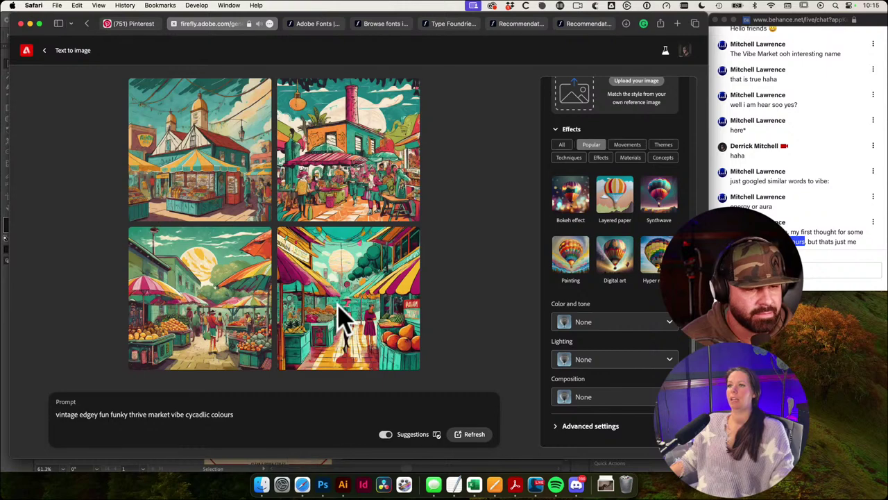
click(326, 28)
click(401, 28)
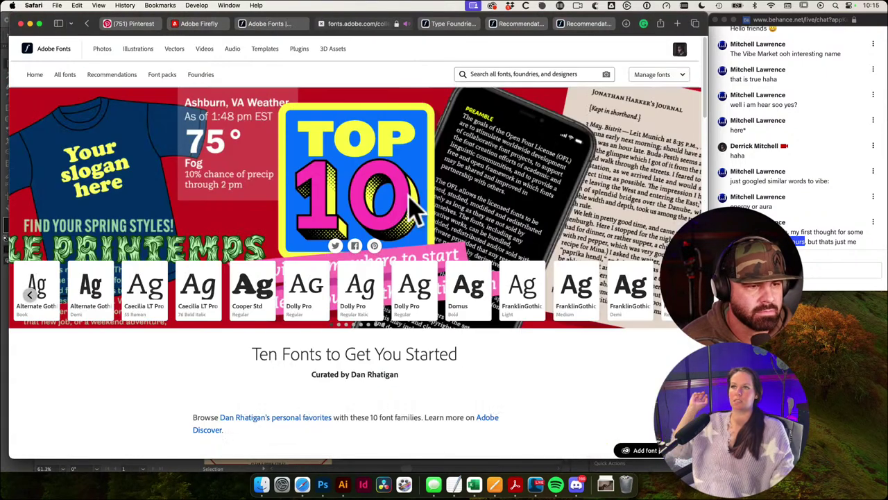
scroll(409, 257, down, 10)
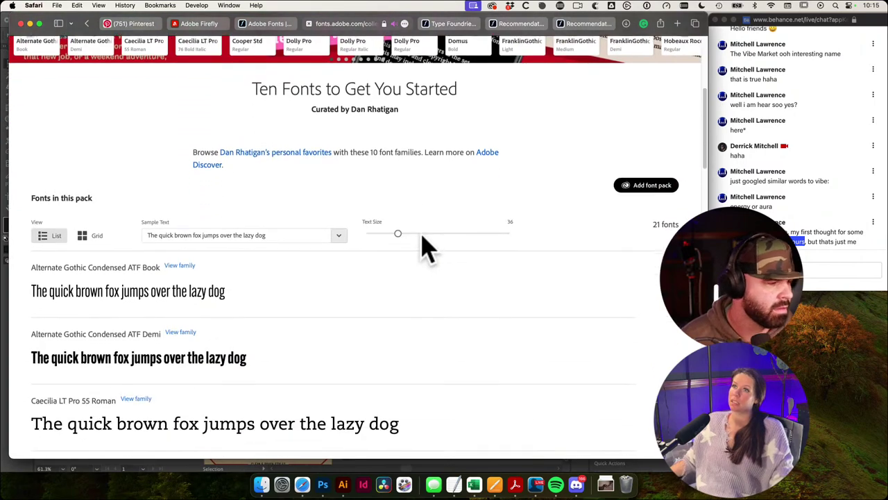
scroll(442, 262, down, 7)
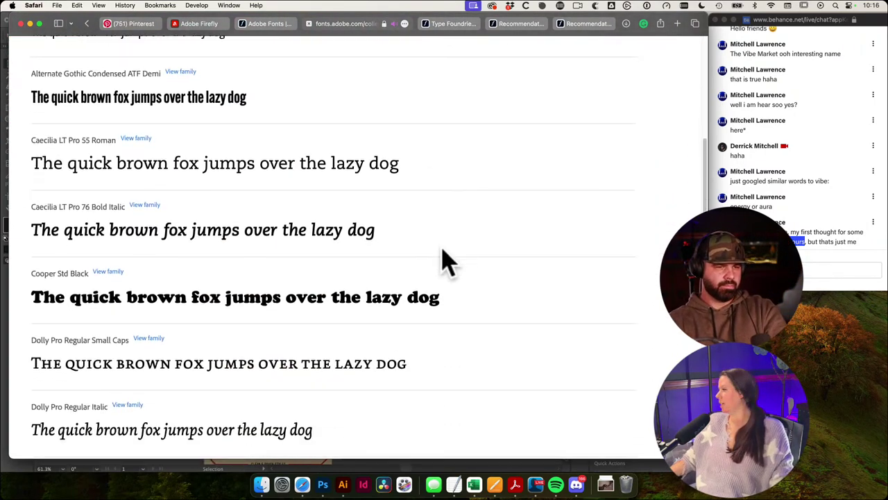
scroll(448, 263, down, 5)
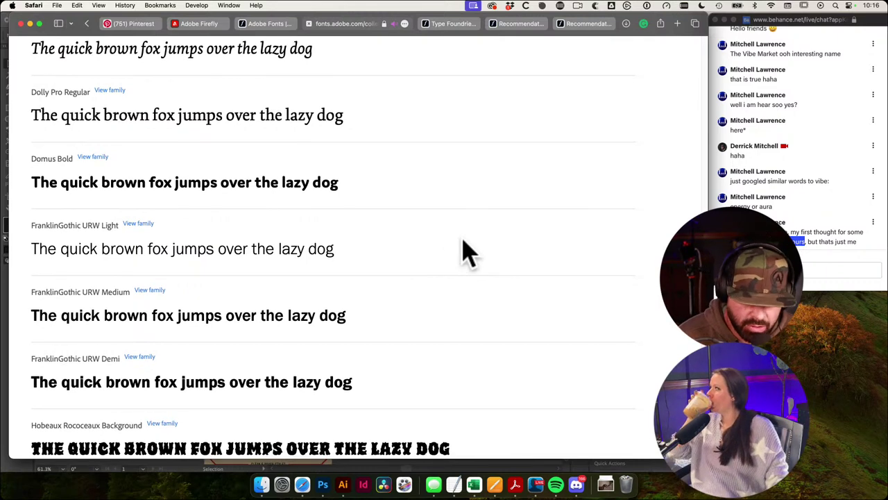
scroll(455, 256, down, 3)
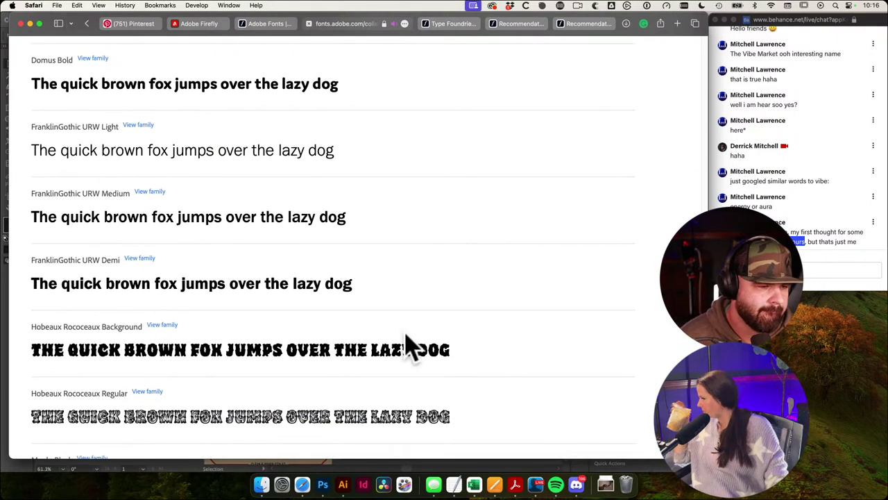
scroll(263, 347, down, 1)
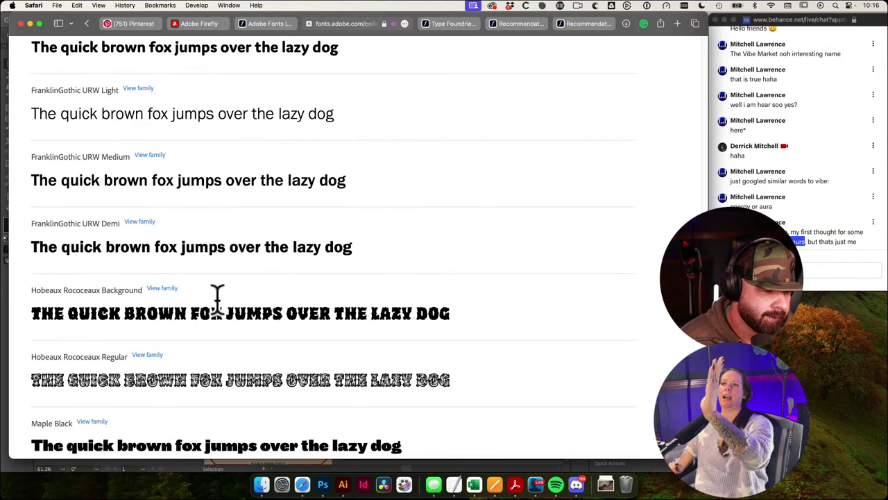
Step: Open the Hobeaux Rococeaux family page and review its Regular, Background and Sherman styles
click(173, 294)
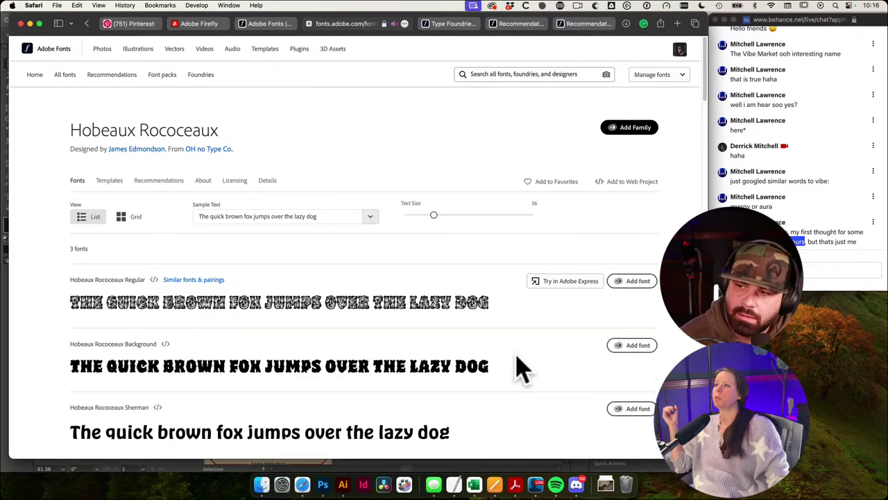
scroll(448, 357, down, 1)
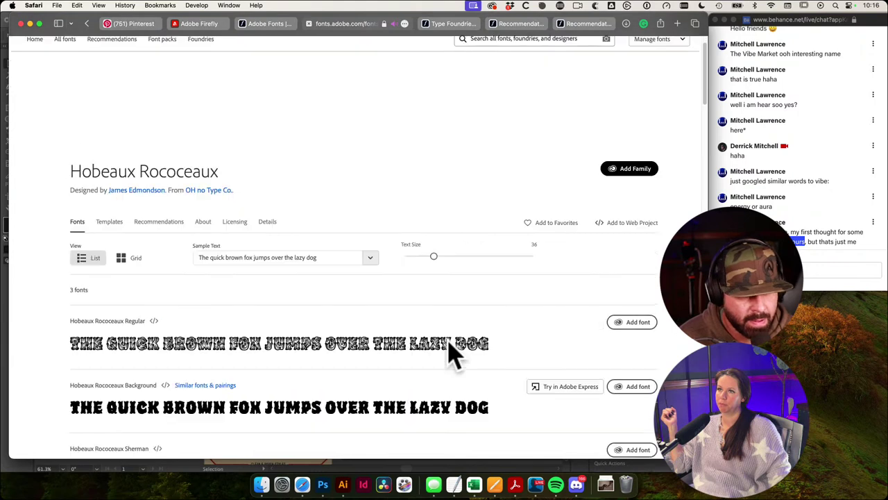
scroll(448, 343, down, 3)
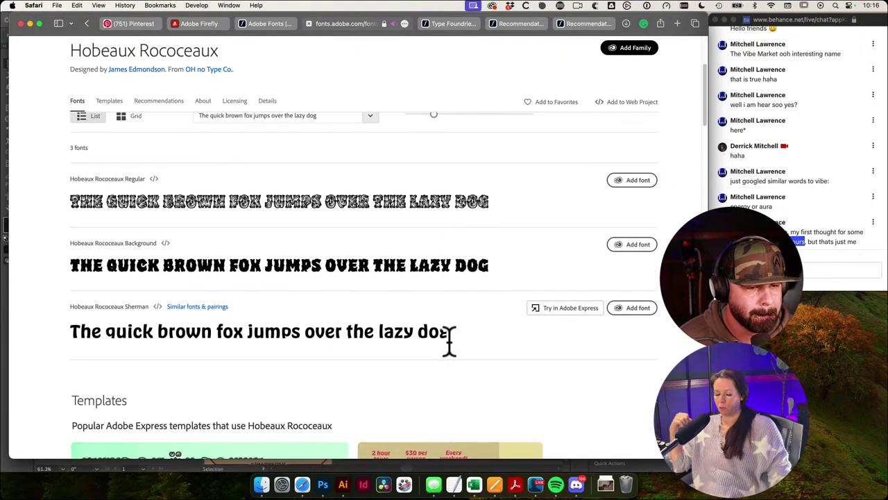
scroll(448, 347, down, 3)
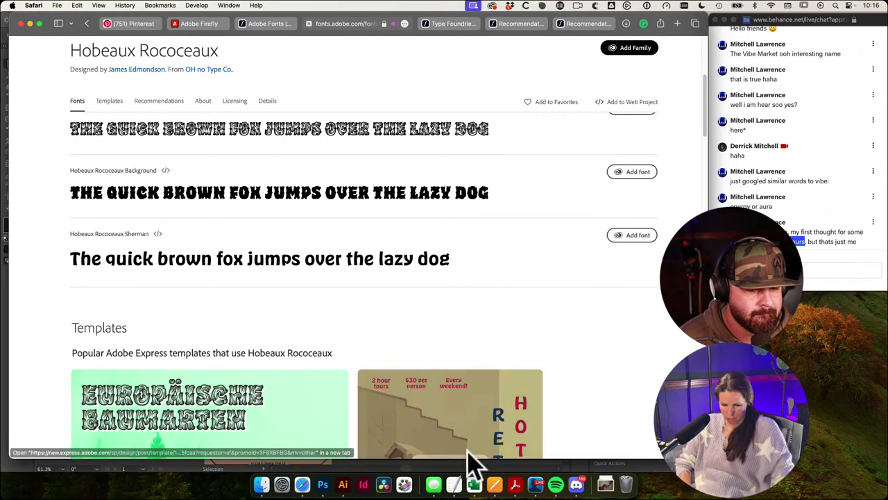
Step: Switch to Illustrator, duplicate the artboard's "The Vibe Market" text below the original and replace the copy's wording with "i"
click(342, 485)
drag(433, 322, 386, 333)
drag(329, 283, 330, 320)
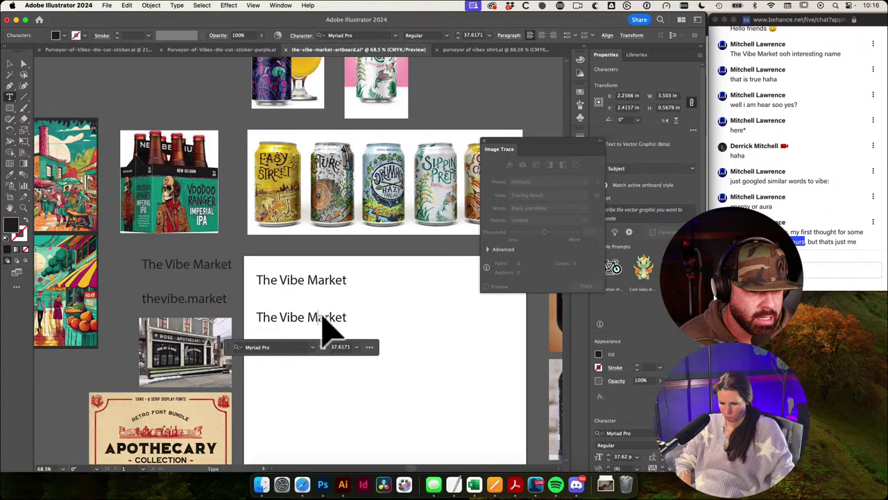
triple_click(324, 317)
key(BackSpace)
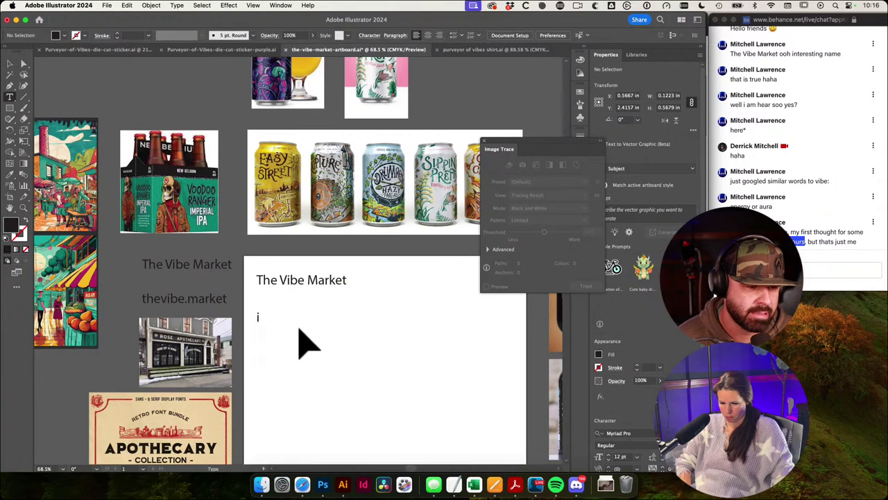
key(Escape)
Step: Enlarge the single letter "i" with Free Transform beneath the brand name and deselect it
key(e)
drag(263, 330, 292, 324)
key(v)
click(323, 325)
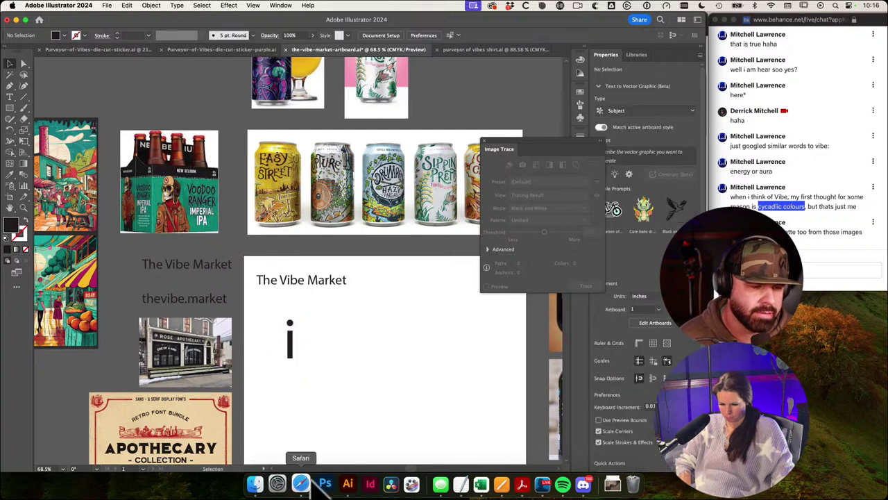
Step: Switch to Safari, search the web for "the incredibles logo" and copy the Wikipedia symbol image
click(302, 484)
text(the inc)
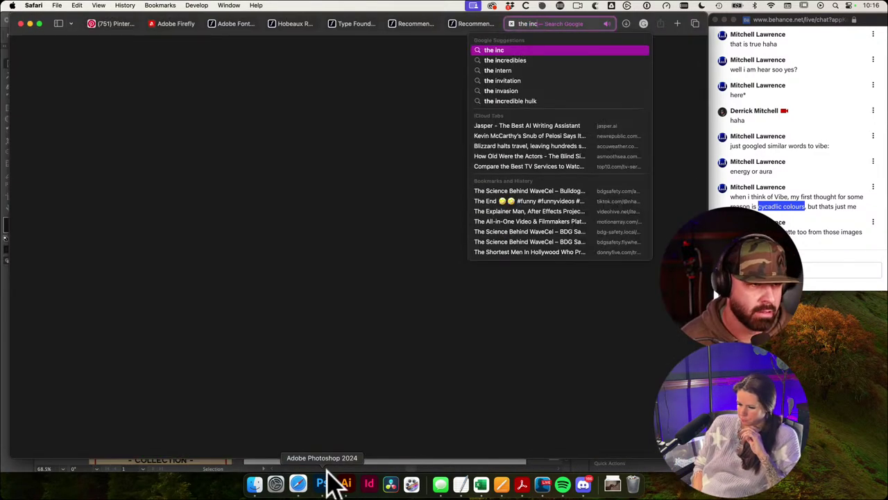
text(redibles logo\)
key(Return)
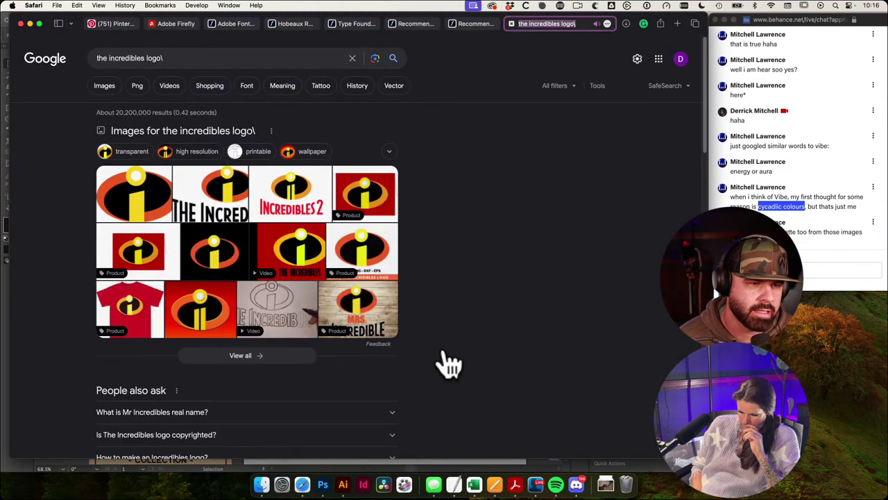
click(163, 203)
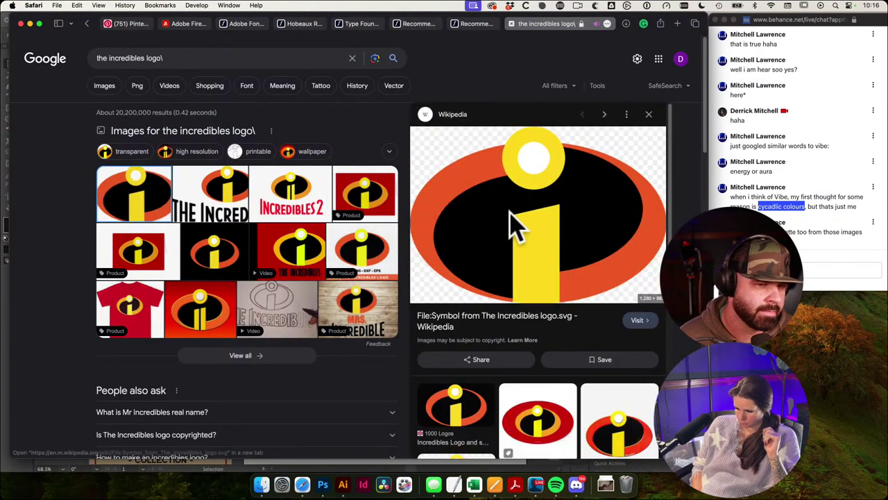
right_click(545, 222)
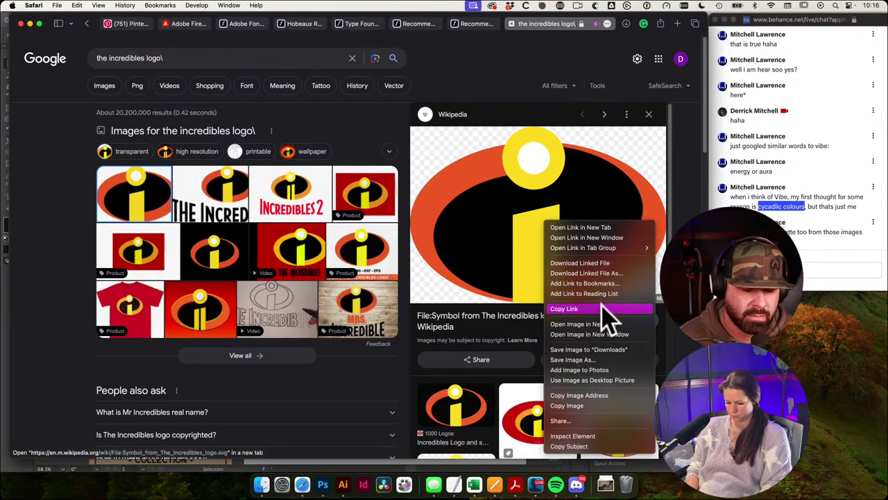
click(595, 405)
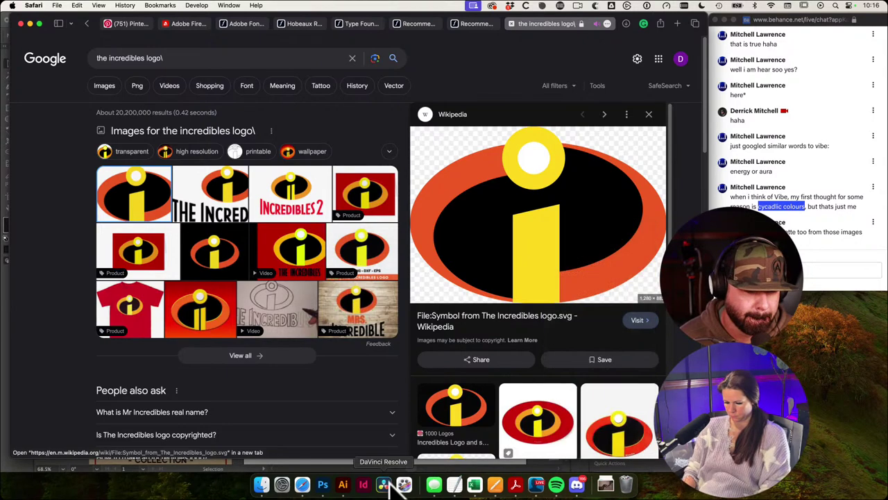
Step: Paste the Incredibles logo in Illustrator, scale it to about 4.8 in wide beside the "i" for comparison, and delete it
click(343, 484)
key(super+v)
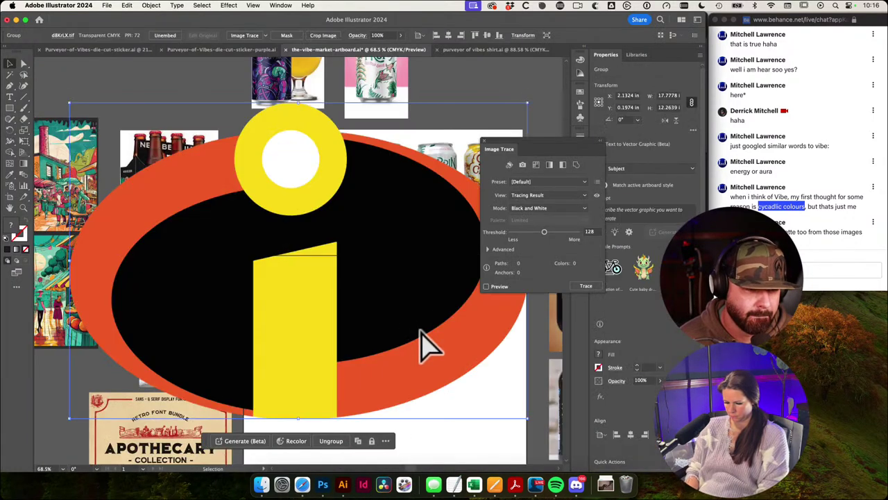
key(e)
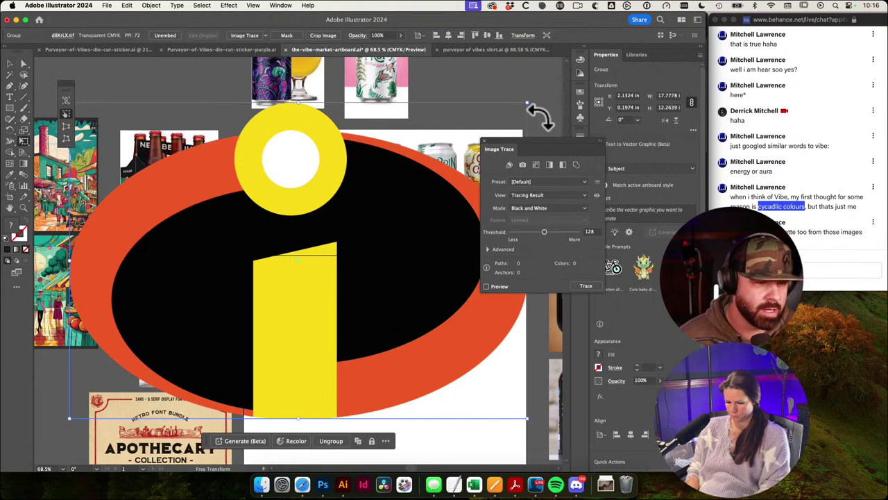
drag(527, 103, 426, 323)
key(v)
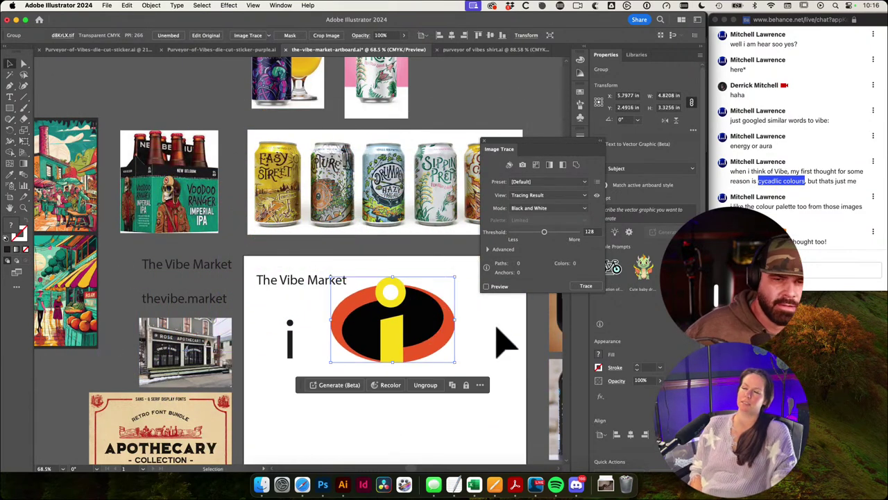
key(Delete)
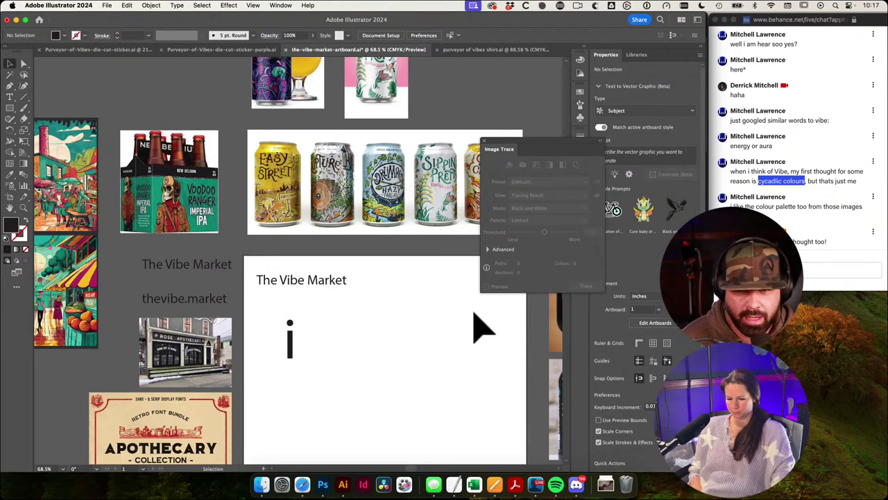
drag(433, 361, 391, 316)
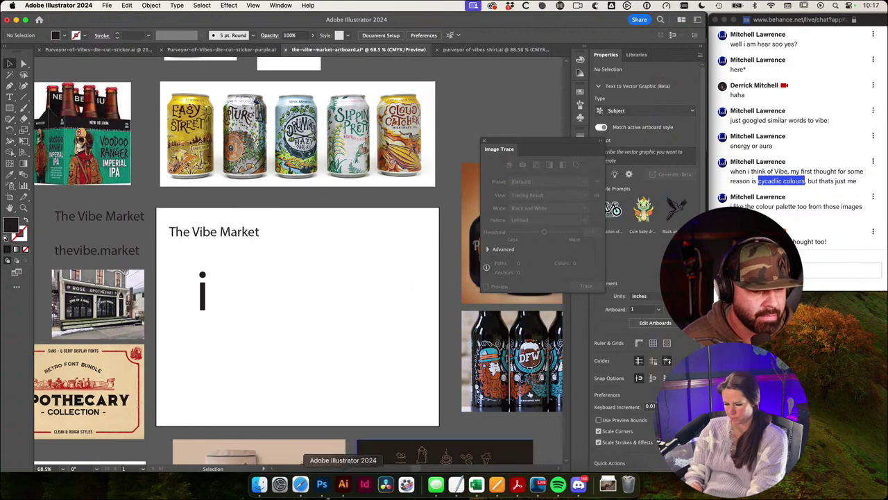
Step: Switch to Safari, close the Incredibles logo page and browse the Adobe Fonts recommendations
click(302, 485)
scroll(431, 324, down, 1)
key(super+w)
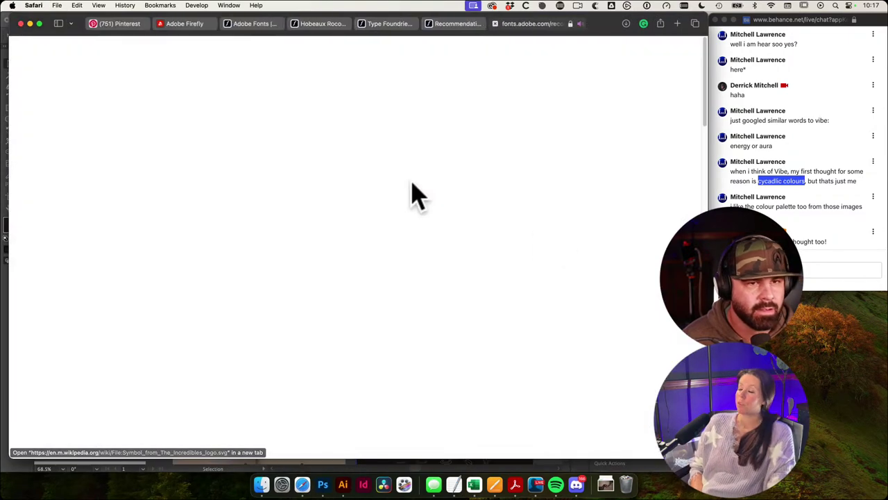
scroll(300, 233, down, 4)
scroll(482, 312, down, 4)
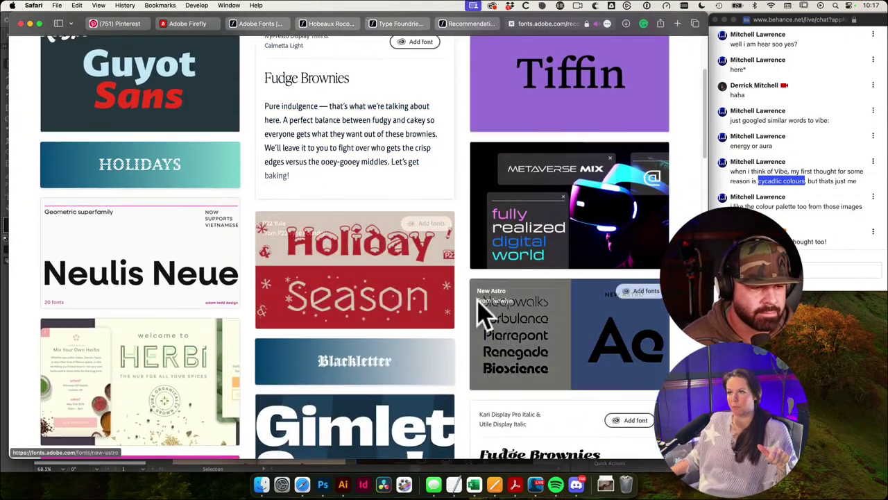
Step: Switch to Illustrator and copy the five "purveyor of vibes" lettering samples above the shirt mockups in the purveyor of vibes shirt document
click(340, 488)
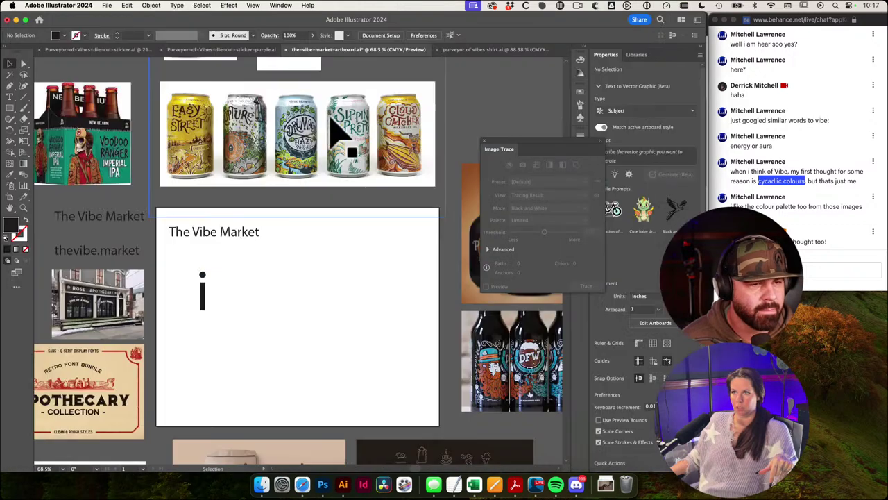
click(483, 50)
drag(359, 223, 282, 246)
drag(230, 258, 497, 196)
drag(170, 194, 326, 247)
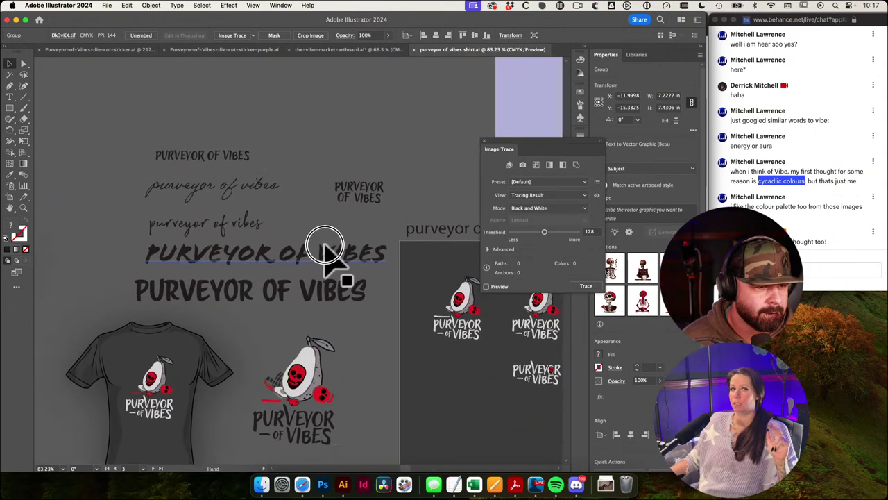
drag(161, 161, 245, 186)
drag(51, 109, 231, 410)
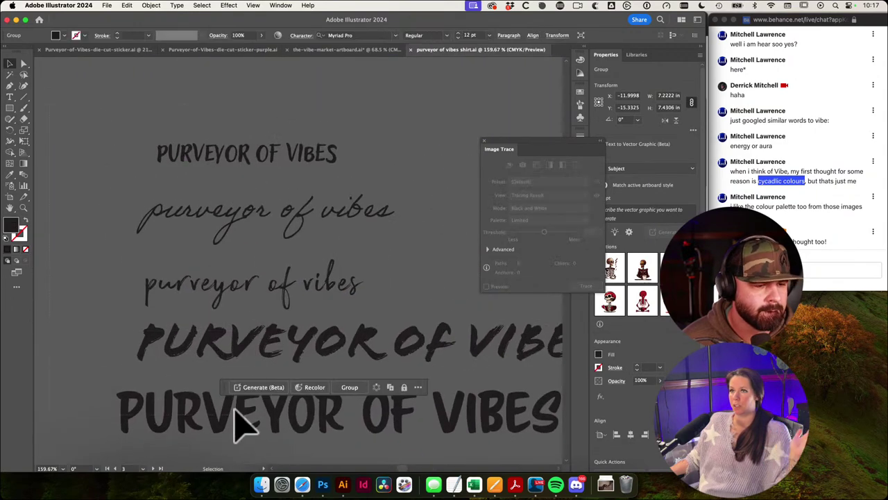
drag(352, 324, 114, 286)
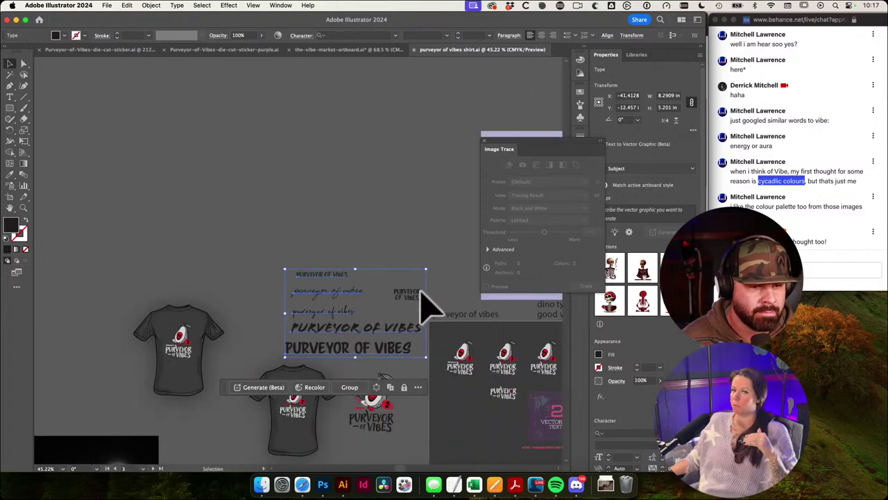
Step: Paste the lettering samples onto the white artboard in the-vibe-market-artboard.ai and shrink them with Free Transform
click(323, 51)
key(super+v)
drag(351, 302, 372, 352)
key(e)
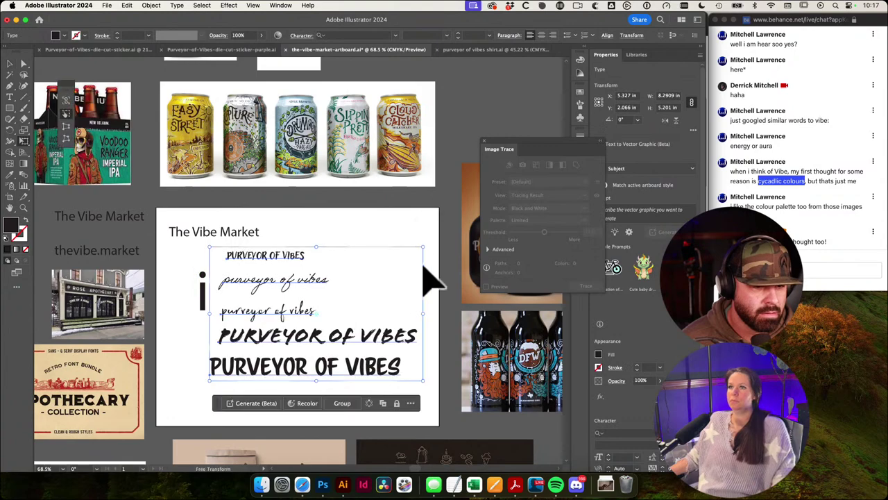
drag(423, 247, 311, 353)
key(v)
Step: Move the shrunken lettering samples to the artboard's lower-left corner, below the "i", and deselect them
click(323, 309)
drag(313, 313, 337, 273)
drag(259, 274, 298, 368)
drag(293, 326, 253, 345)
click(314, 268)
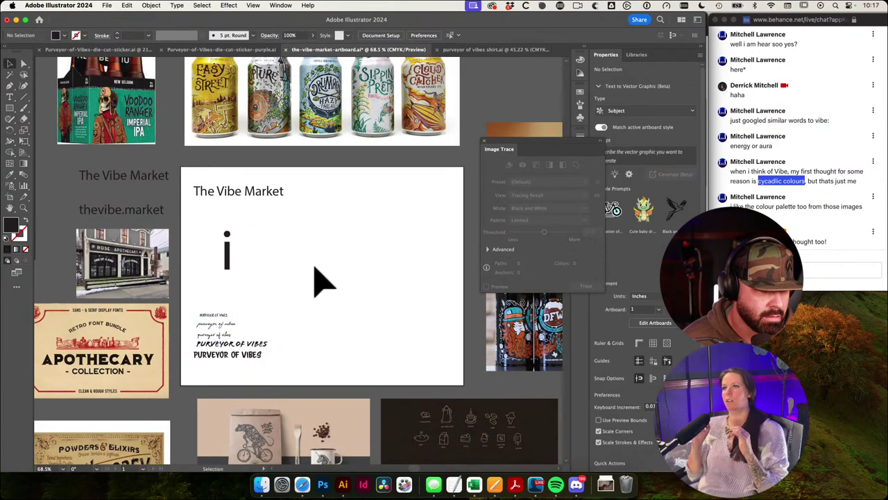
Step: Arrange "The Vibe Market" text as a column of four evenly spaced copies on the artboard's right half and deselect it
drag(246, 198, 406, 215)
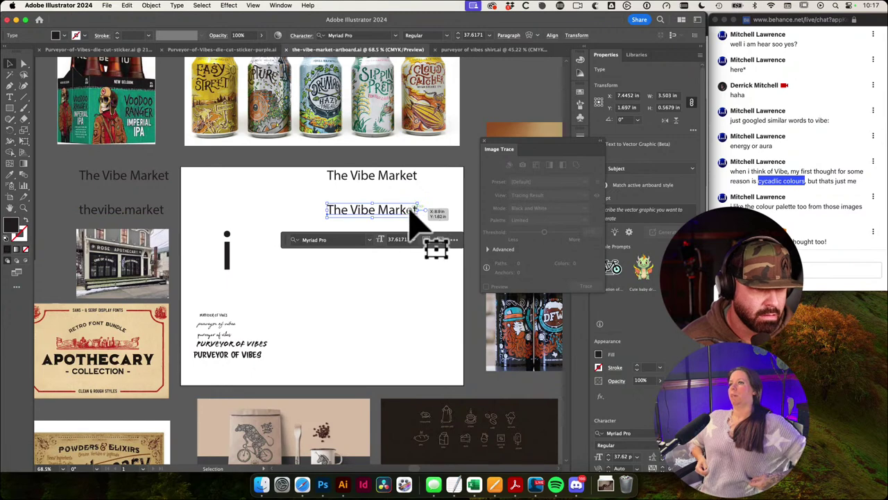
key(super+d)
key(super+d)
click(266, 228)
drag(300, 165, 408, 311)
click(311, 238)
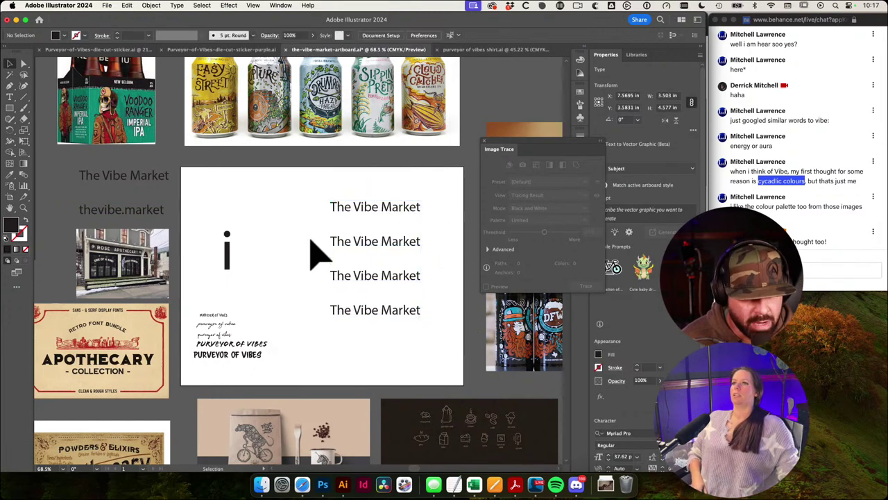
Step: Copy the Adlery Pro Blockletter and Adobe Handwriting sample styles onto the first and second "The Vibe Market" lines with the Eyedropper tool
click(271, 366)
key(i)
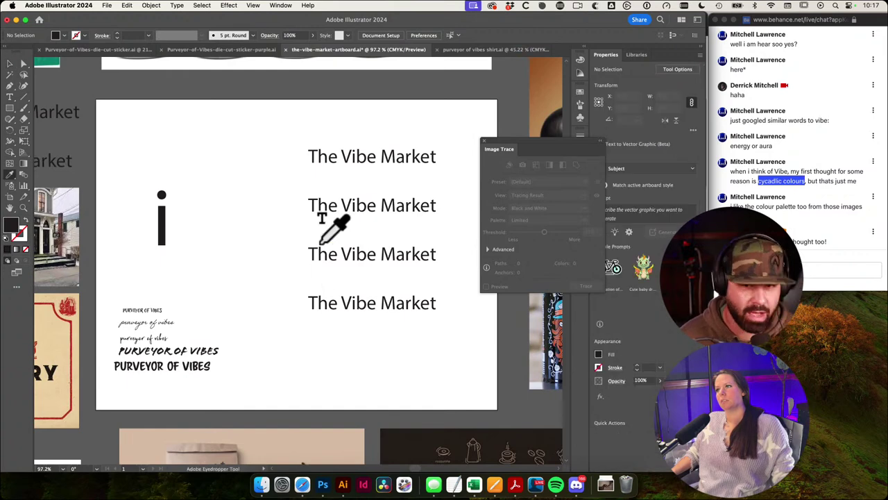
super+click(358, 162)
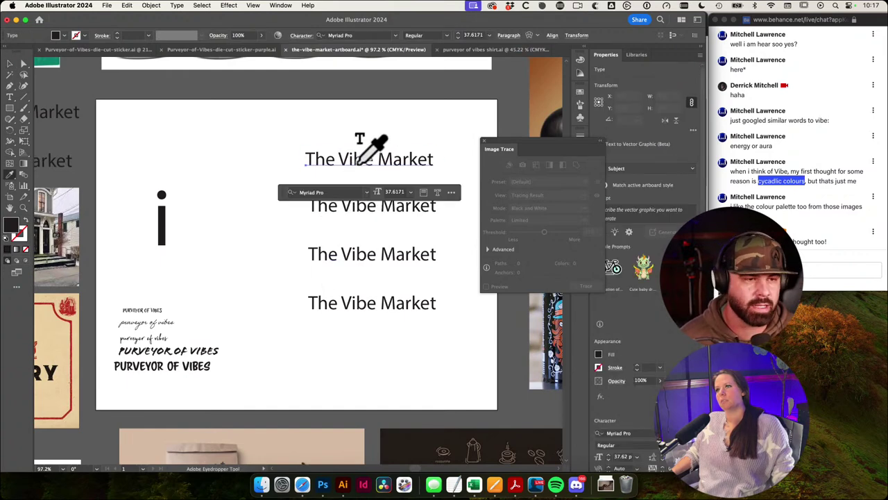
click(151, 311)
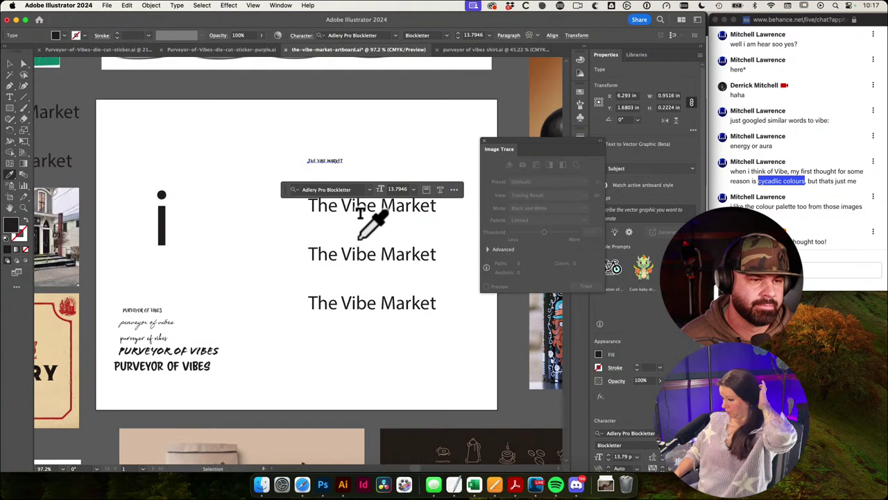
super+click(346, 217)
click(165, 322)
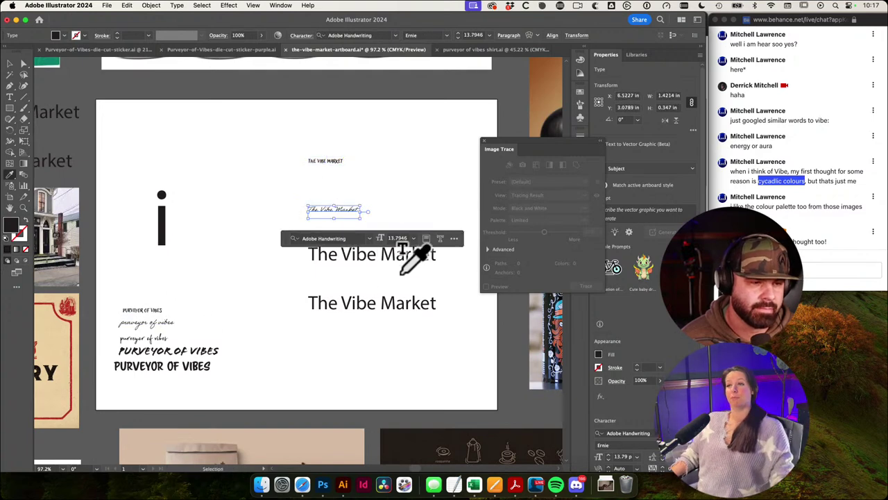
Step: Copy the Broadcast Matter and Flood Std sample styles onto the third and fourth "The Vibe Market" lines with the Eyedropper tool
super+click(393, 263)
click(165, 337)
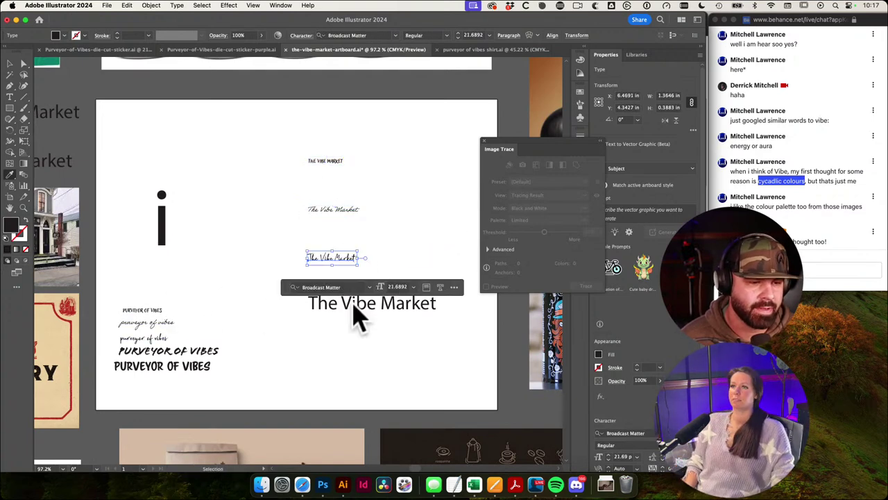
super+click(356, 307)
click(211, 351)
key(v)
key(super+shift+a)
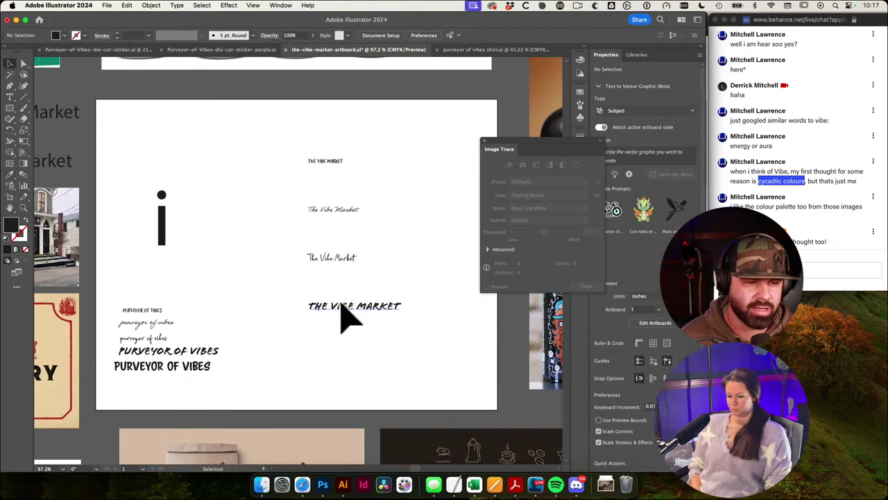
Step: Duplicate the fourth line directly below and give the copy the style of the lowest "PURVEYOR OF VIBES" sample
drag(345, 322, 349, 371)
key(i)
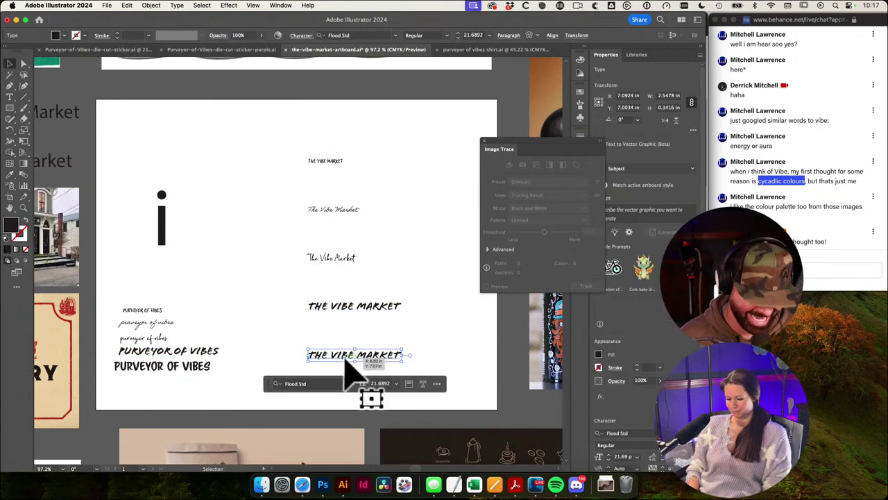
click(186, 364)
key(v)
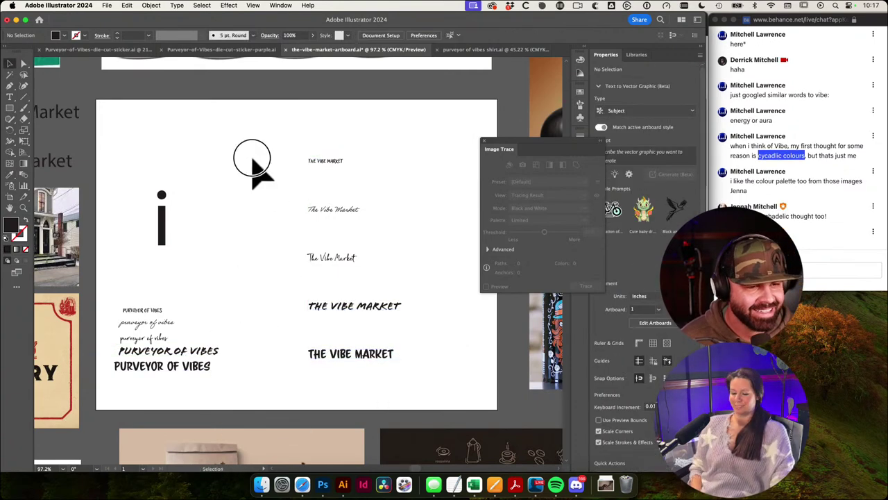
drag(253, 159, 359, 376)
click(265, 188)
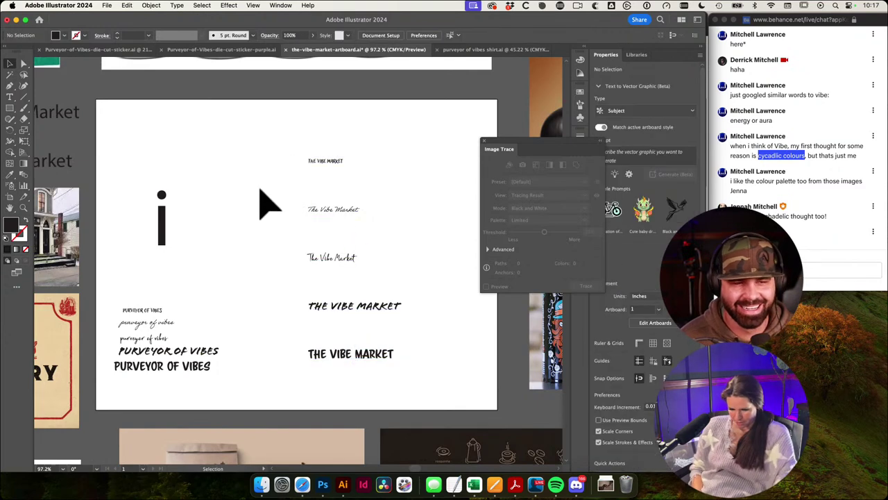
drag(260, 190, 386, 310)
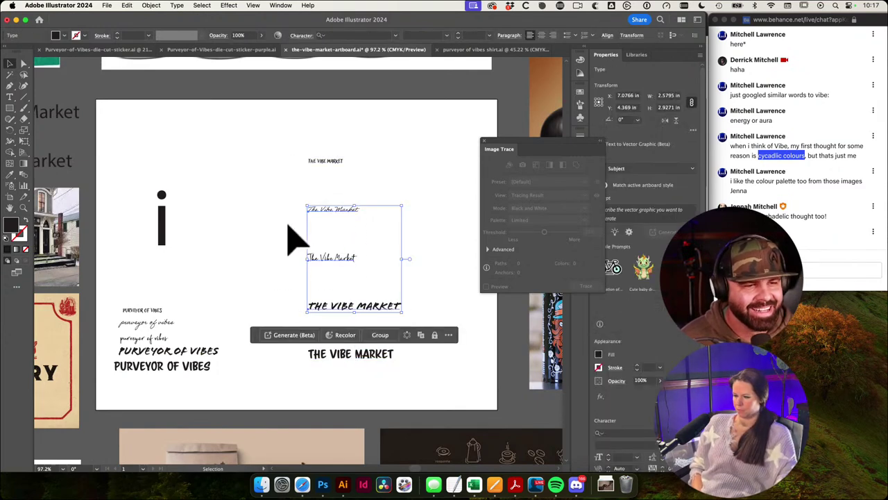
click(321, 198)
Step: Move the second to fifth "The Vibe Market" lines up into a tight stack beneath the first line
drag(325, 159, 370, 232)
drag(337, 229, 347, 299)
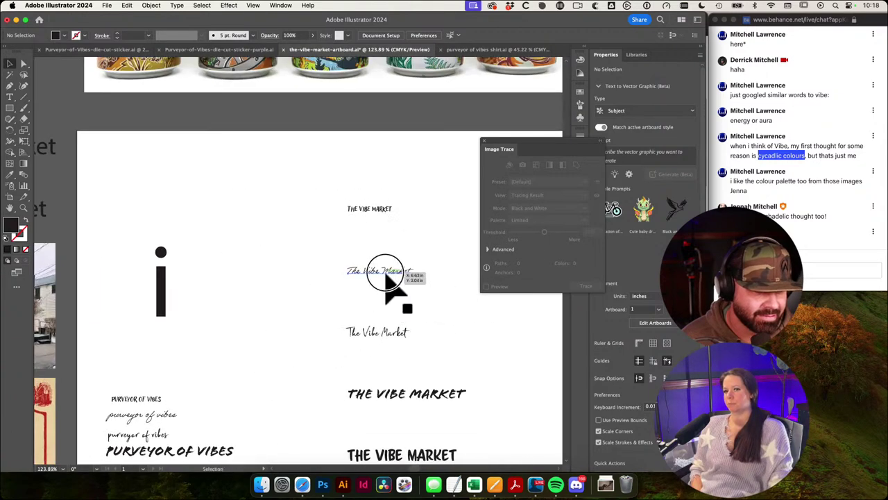
drag(386, 274, 381, 224)
drag(404, 341, 395, 240)
drag(430, 397, 424, 263)
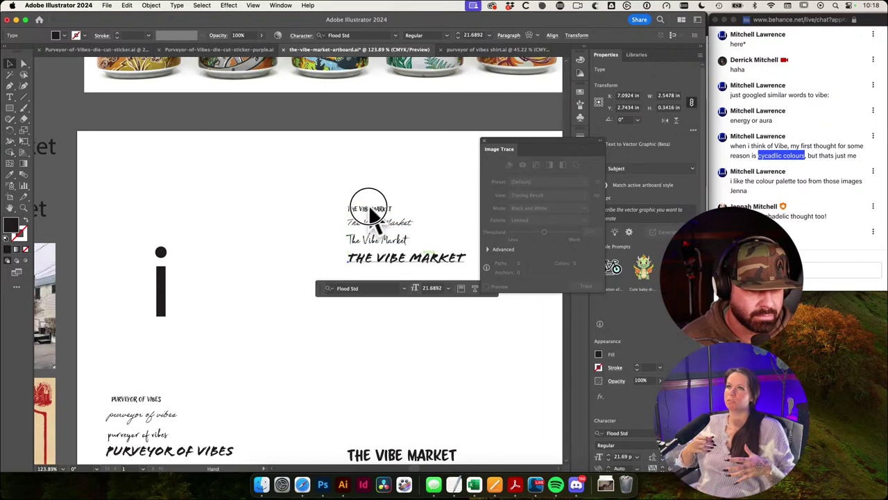
drag(403, 357, 343, 316)
drag(358, 390, 279, 179)
Step: Move the letter "i" down beside the "Purveyor of Vibes" samples and enlarge it slightly
drag(190, 202, 277, 295)
key(e)
key(v)
click(329, 265)
drag(331, 263, 403, 378)
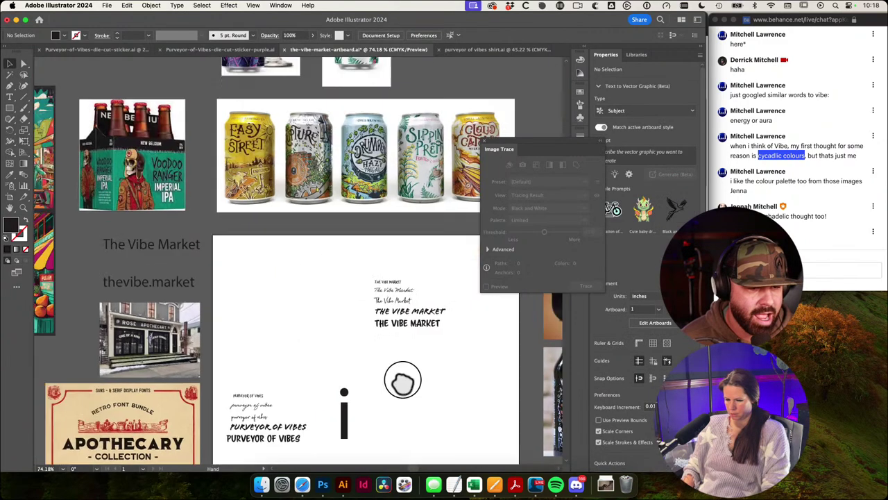
Step: Move the five stacked "The Vibe Market" lines to the artboard's upper-left corner and enlarge them together
drag(309, 249, 479, 356)
drag(417, 320, 349, 315)
key(e)
key(v)
click(425, 314)
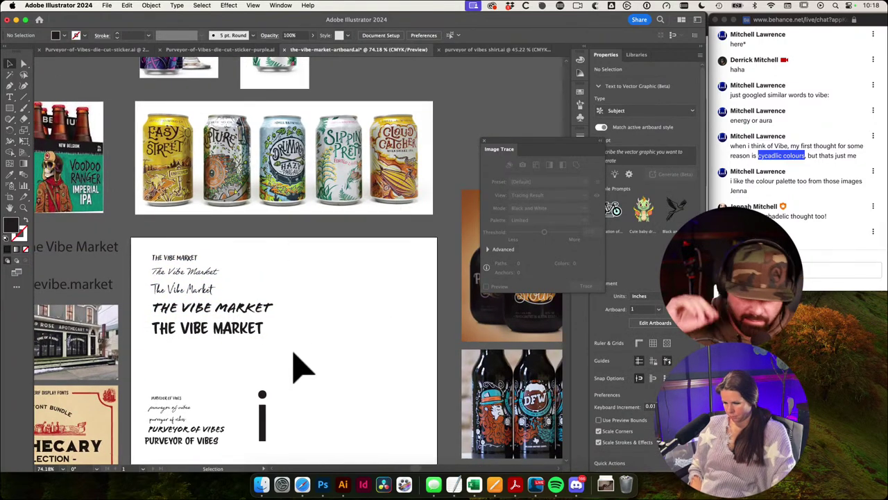
click(167, 251)
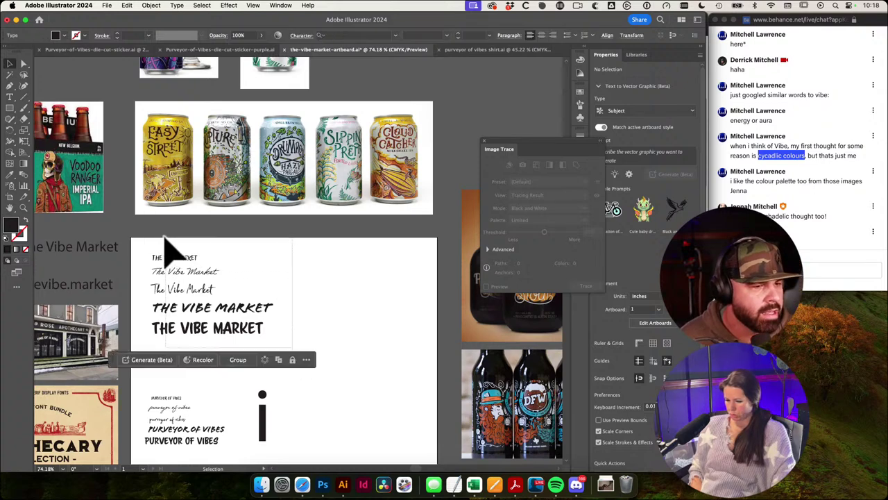
click(368, 312)
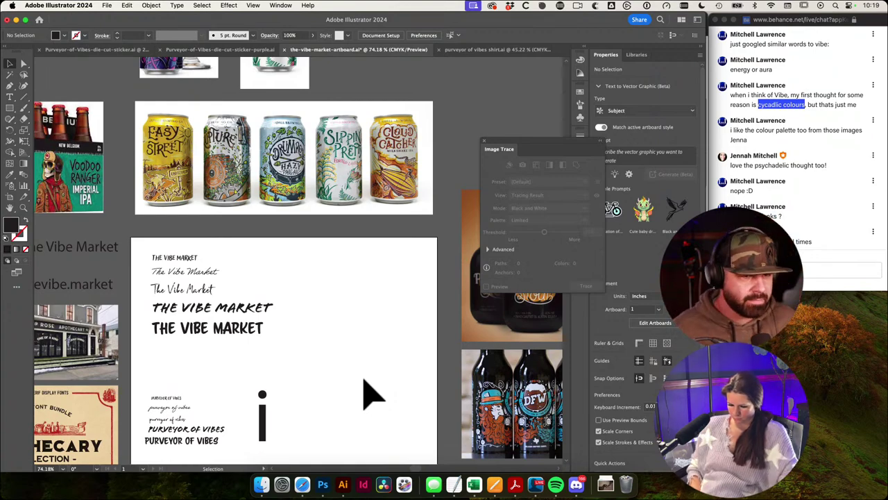
Step: Close the Image Trace panel and select the first "THE VIBE MARKET" line to check its typeface
drag(152, 303, 275, 301)
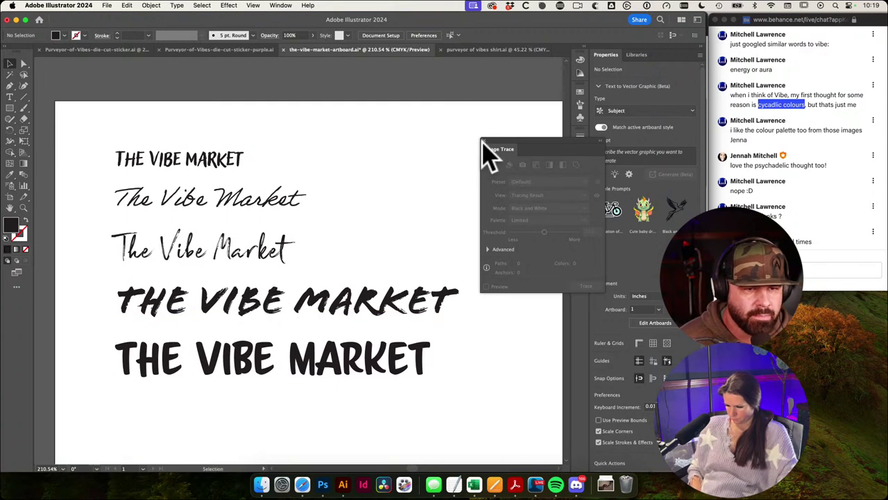
scroll(423, 181, left, 5)
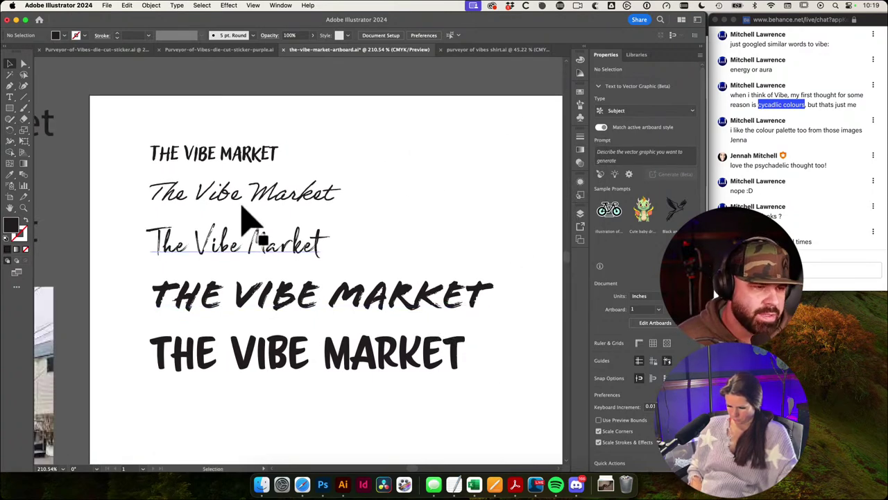
click(260, 154)
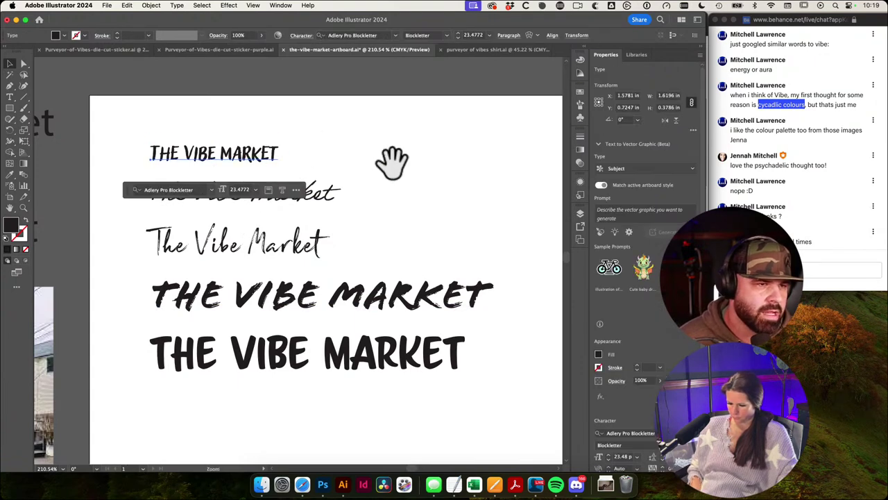
Step: Switch to the purveyor of vibes shirt document and bring the numbered avocado logo variants into close view
click(489, 49)
drag(463, 218, 327, 206)
drag(455, 265, 115, 230)
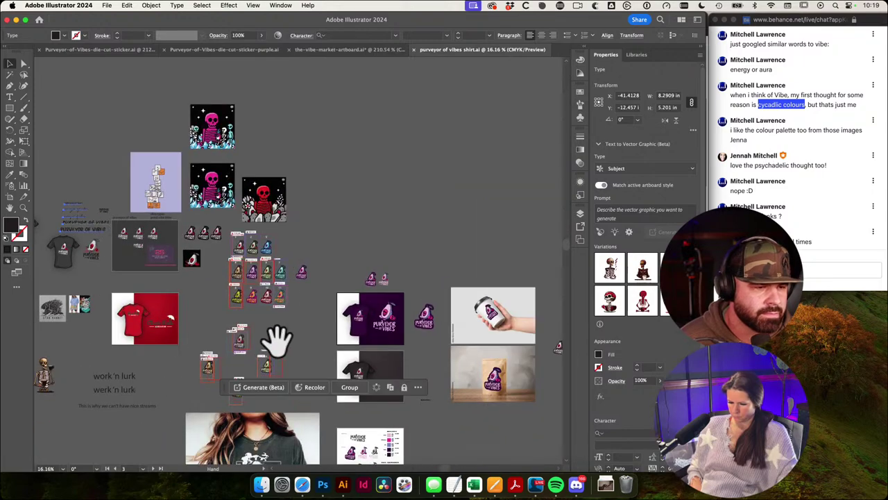
drag(251, 269, 317, 298)
Step: Ungroup the artwork containing logo 1 and its surrounding labels and frames
click(207, 170)
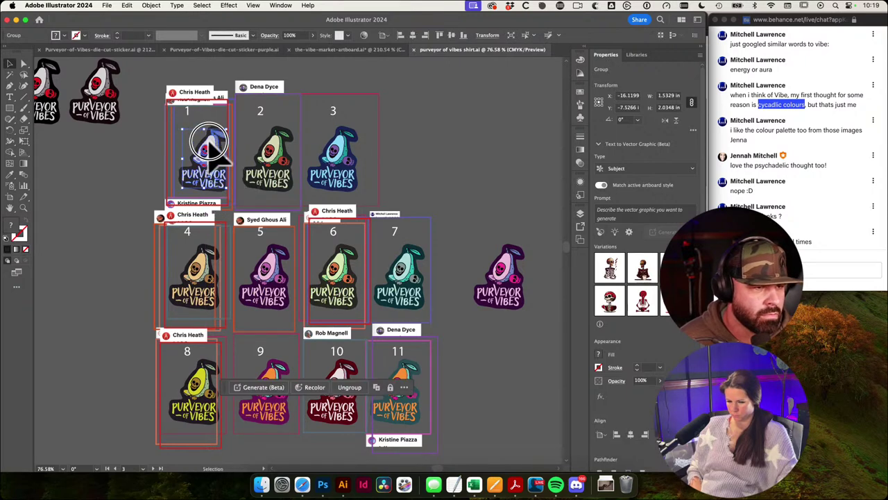
key(super+shift+g)
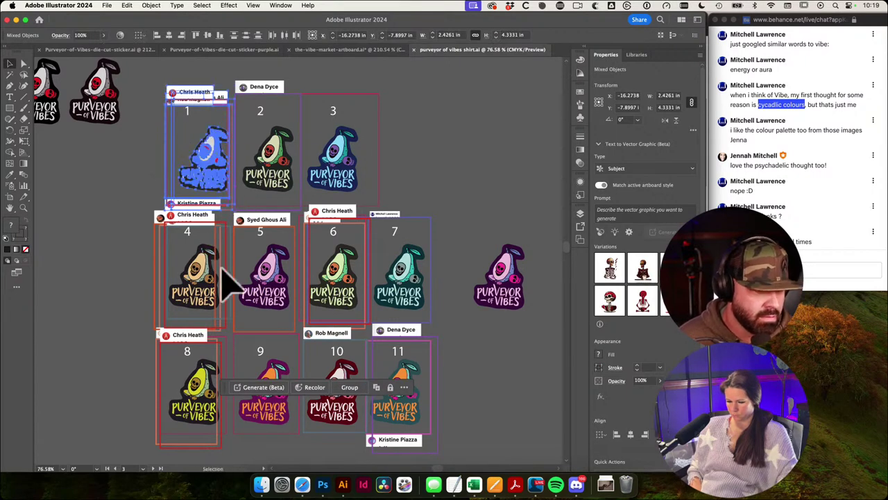
click(223, 266)
Step: Try moving logo 5 and logo 6 out of place and undo each move
drag(269, 262, 296, 246)
key(super+z)
drag(335, 268, 392, 252)
key(super+z)
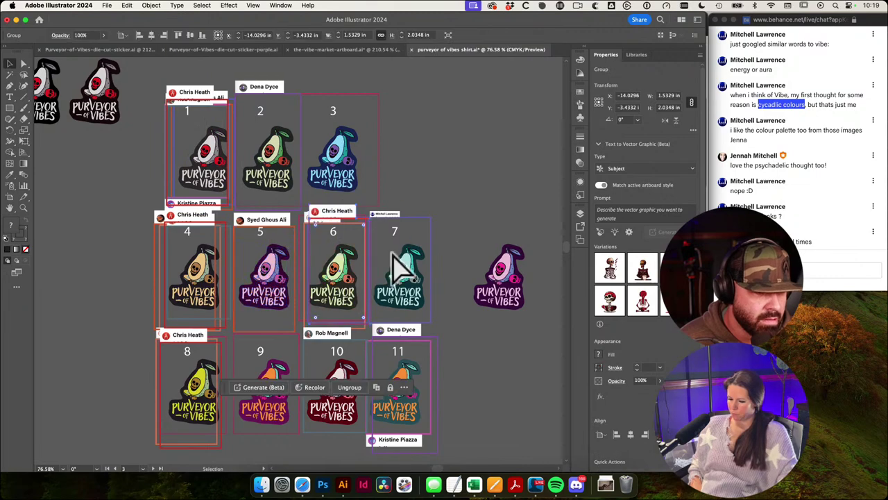
Step: Delete the name labels and coloured voting frames around logos 8 to 11
click(526, 188)
drag(479, 219, 469, 225)
drag(361, 280, 347, 203)
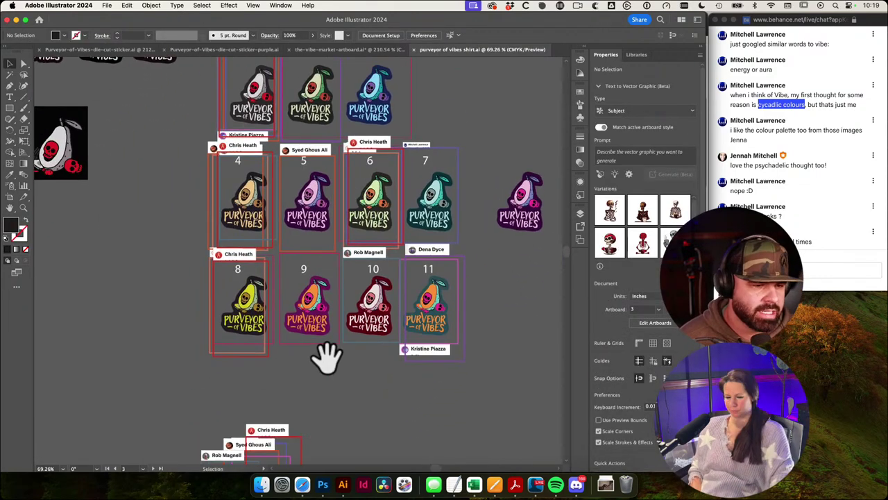
drag(356, 377, 239, 344)
click(247, 357)
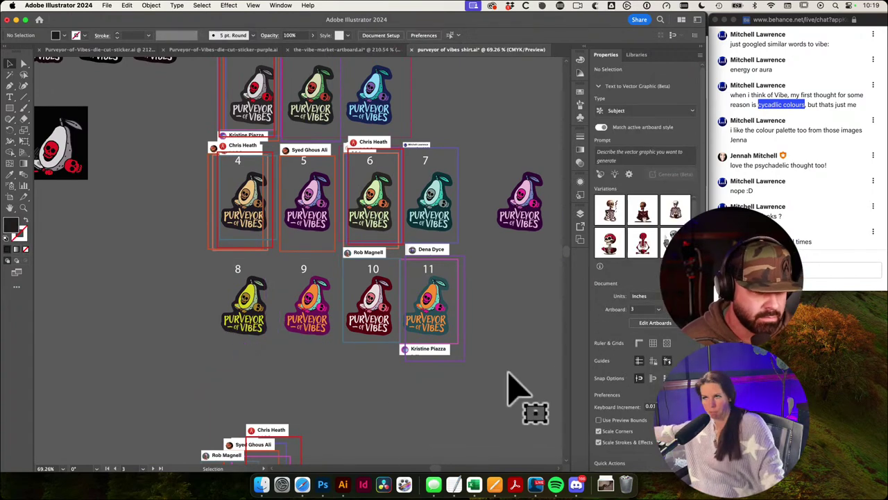
click(361, 340)
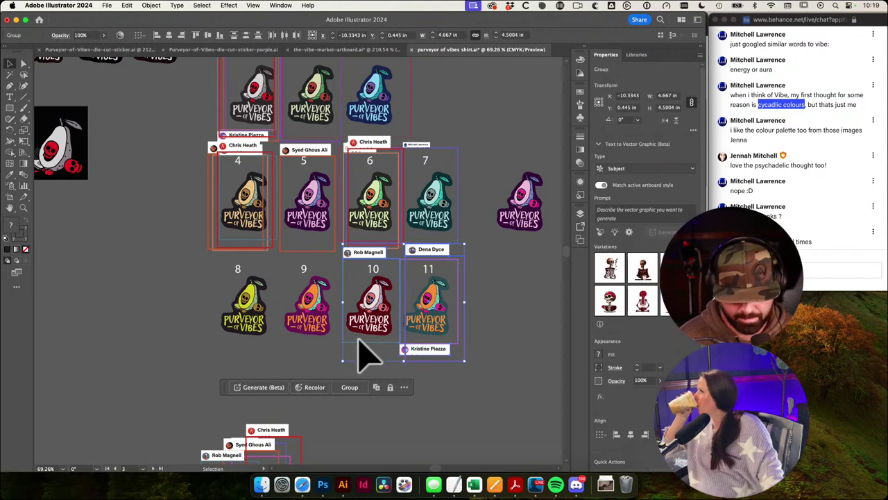
click(359, 341)
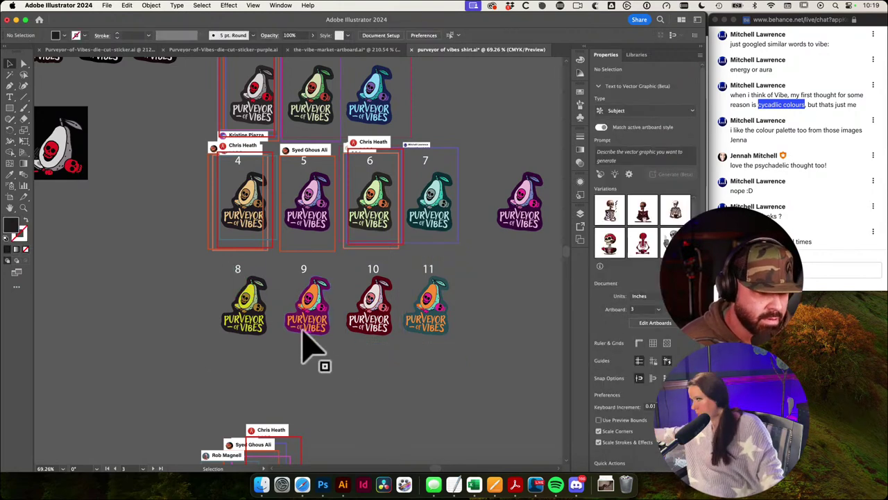
Step: Group the parts of the separate purple Purveyor of Vibes logo standing beyond logo 7
drag(310, 294, 287, 278)
scroll(337, 298, up, 3)
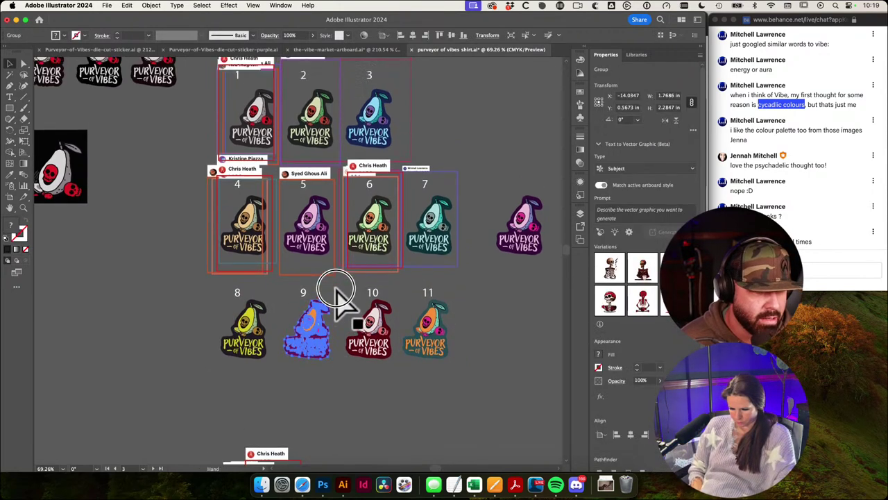
drag(470, 205, 460, 205)
drag(488, 186, 558, 301)
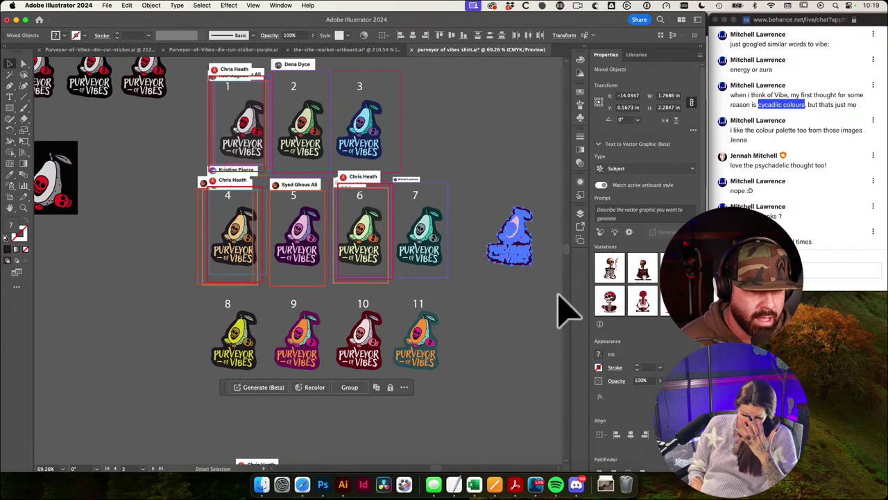
drag(506, 257, 518, 301)
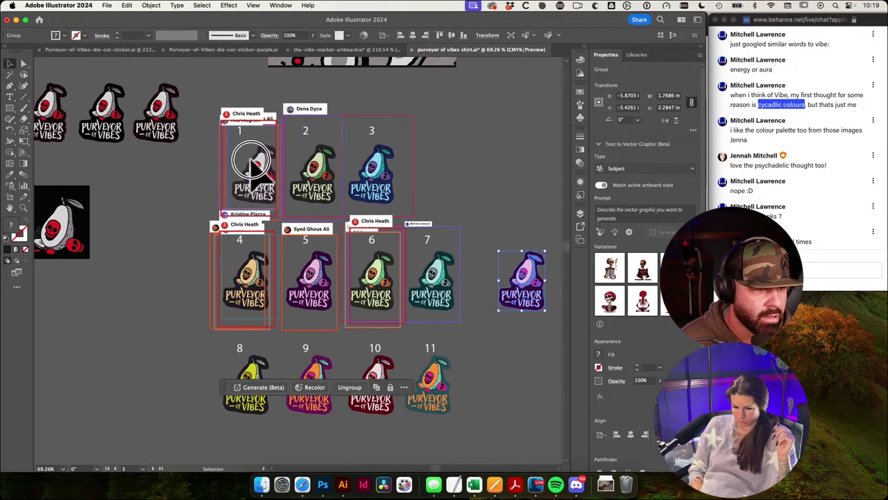
Step: Delete the name labels and coloured frames around logo 1
click(219, 153)
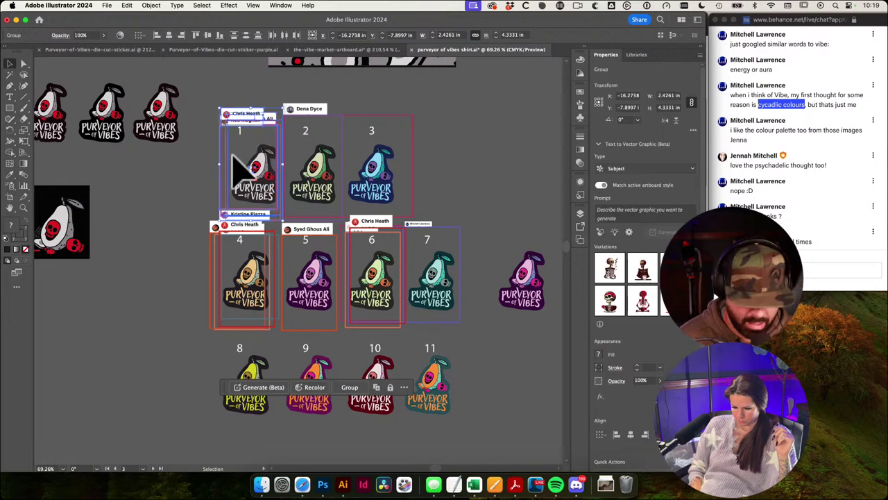
scroll(238, 163, right, 2)
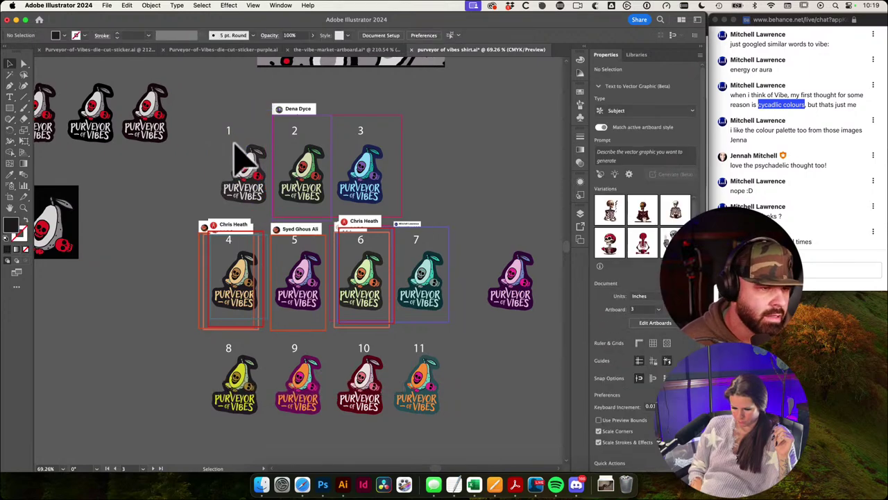
click(261, 200)
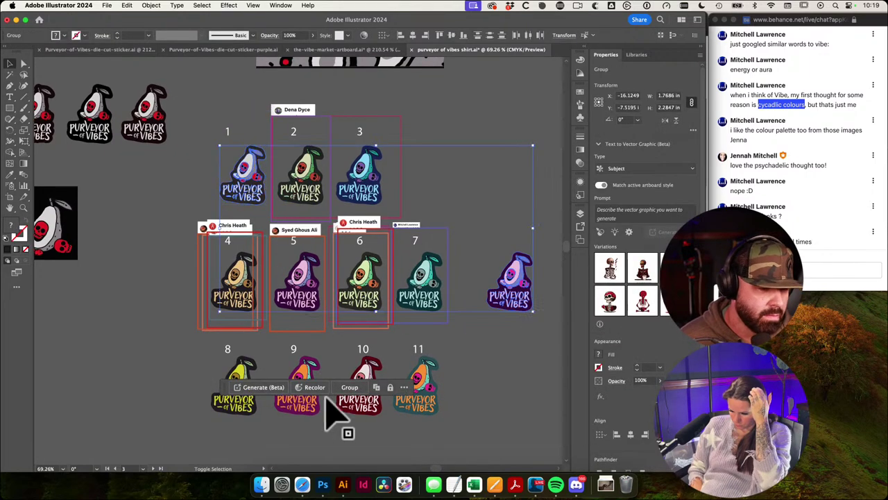
click(283, 444)
Step: Delete the number 8 above the yellow-green logo in the lowest row
scroll(306, 424, down, 3)
scroll(305, 423, left, 3)
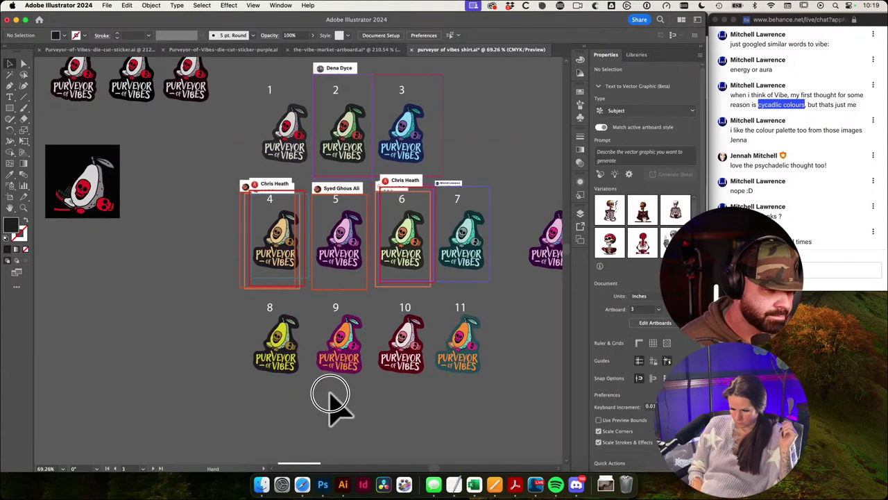
click(269, 306)
key(Delete)
click(284, 370)
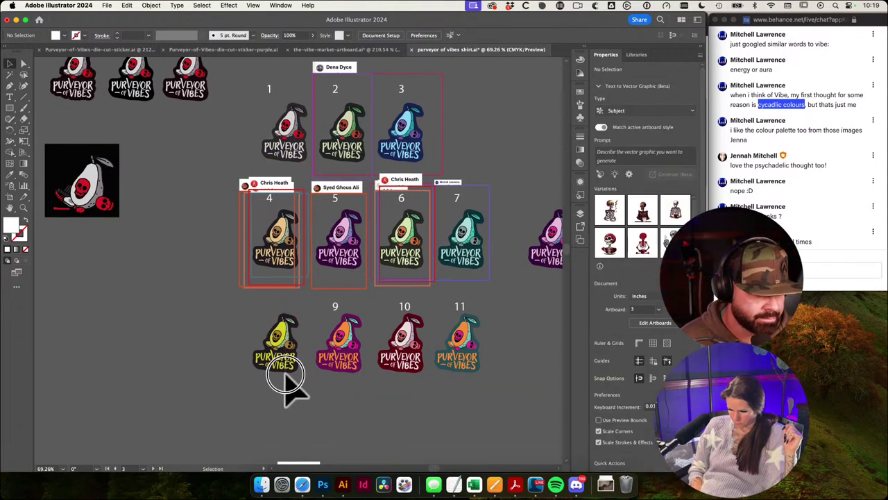
Step: Delete the number 11 above the teal-and-orange logo in the lowest row and check that logo's grouping
drag(305, 401, 300, 403)
scroll(299, 406, right, 3)
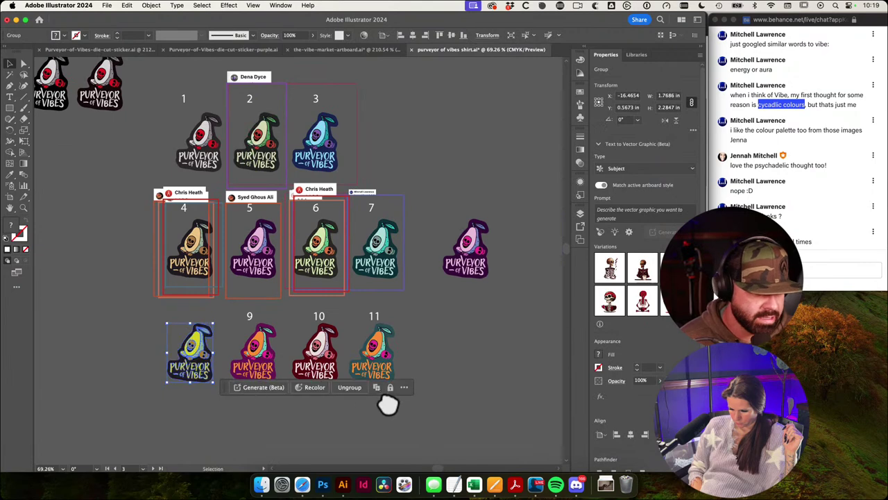
click(410, 420)
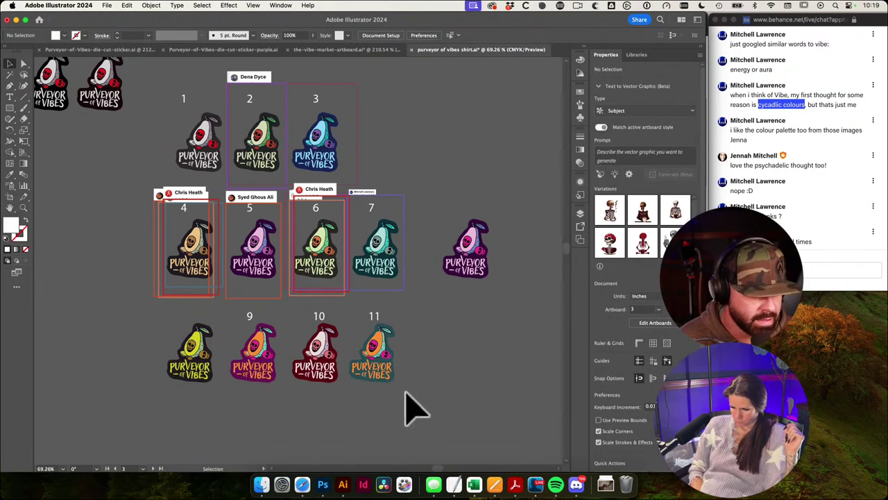
click(375, 315)
key(Delete)
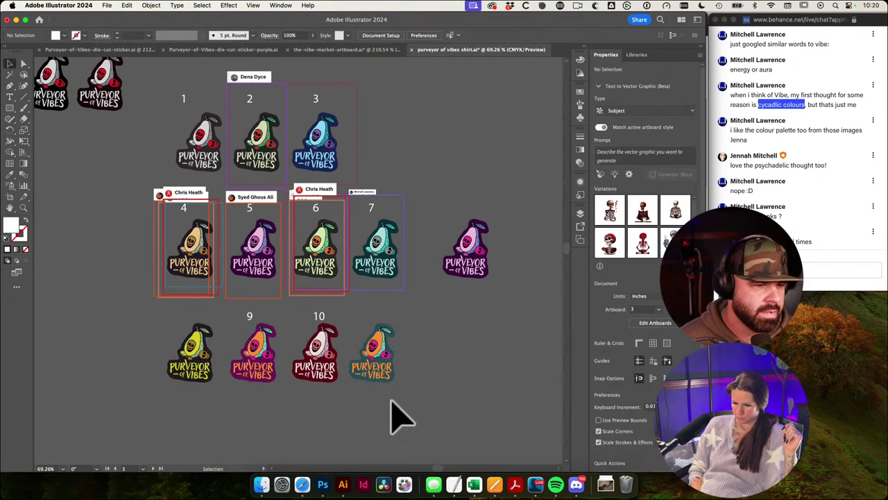
click(358, 331)
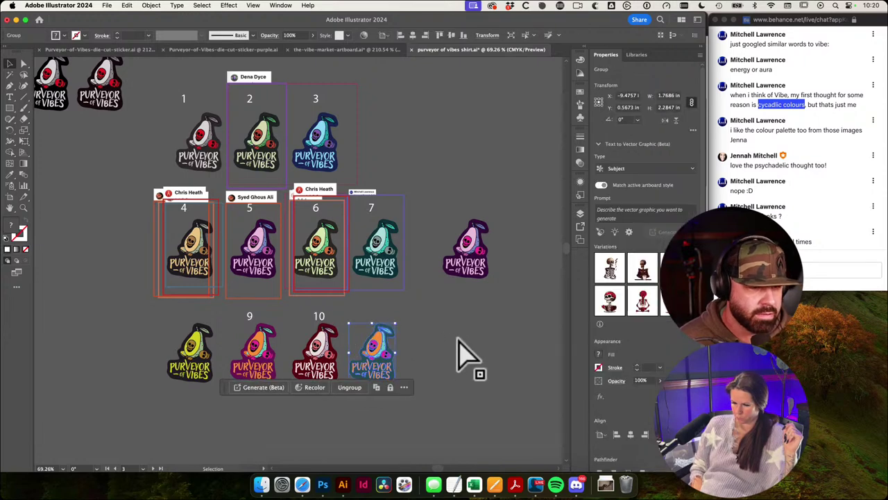
click(466, 357)
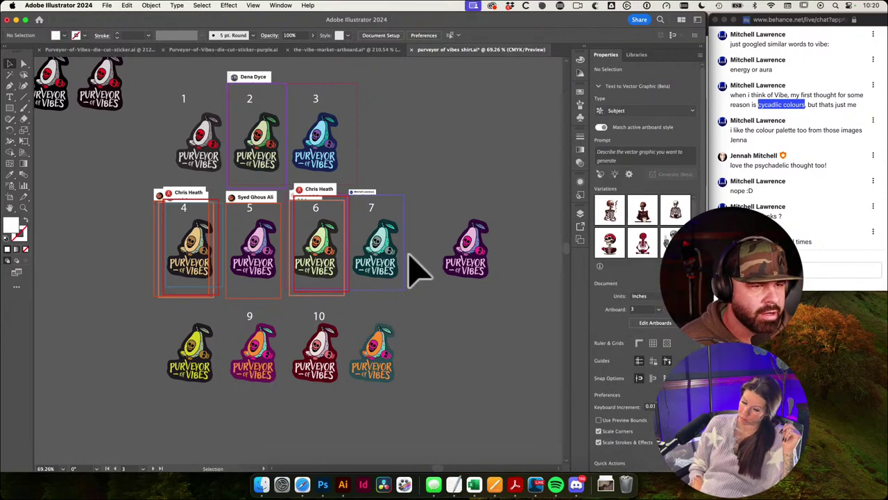
Step: Delete the name labels and coloured voting frames around logos 6 and 4
scroll(399, 205, up, 3)
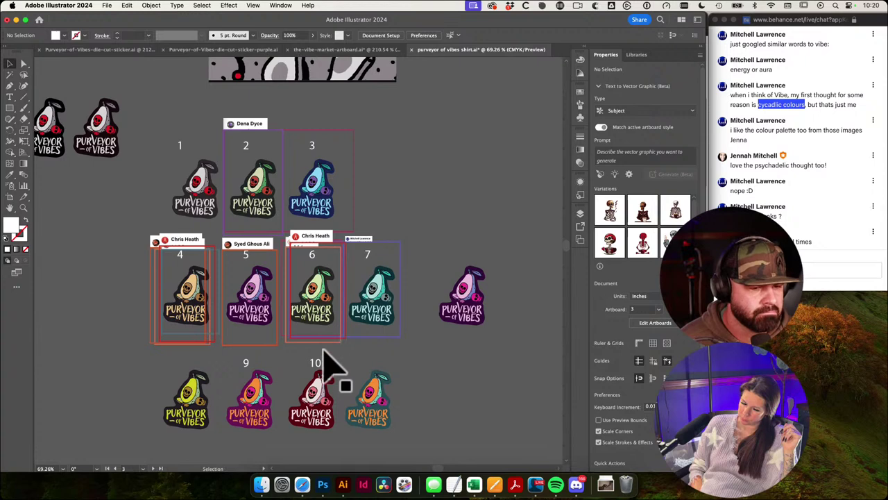
click(297, 340)
click(295, 345)
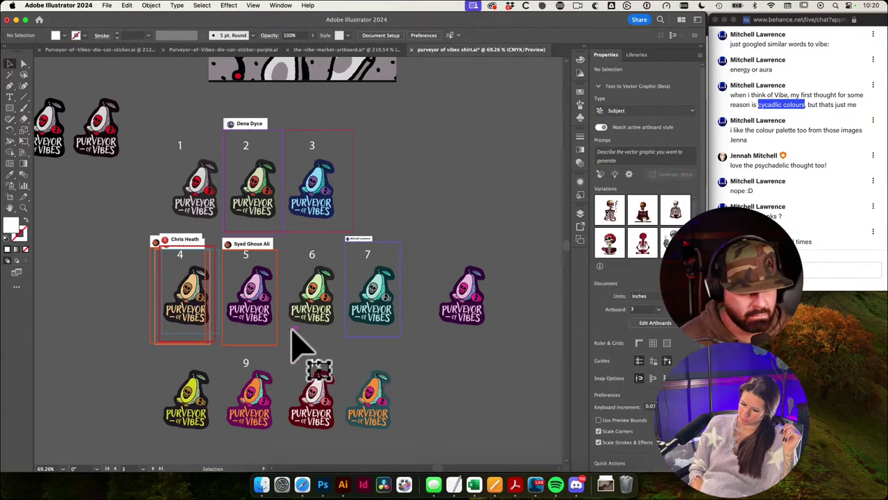
click(302, 278)
click(173, 283)
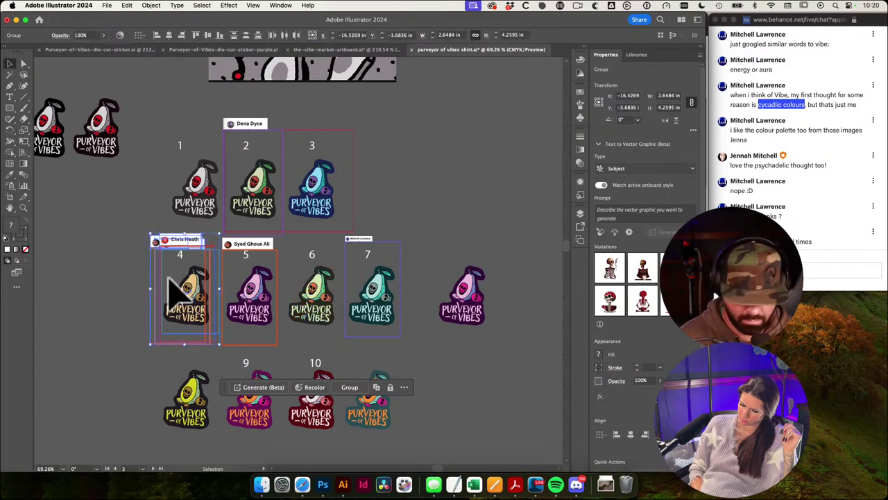
click(161, 266)
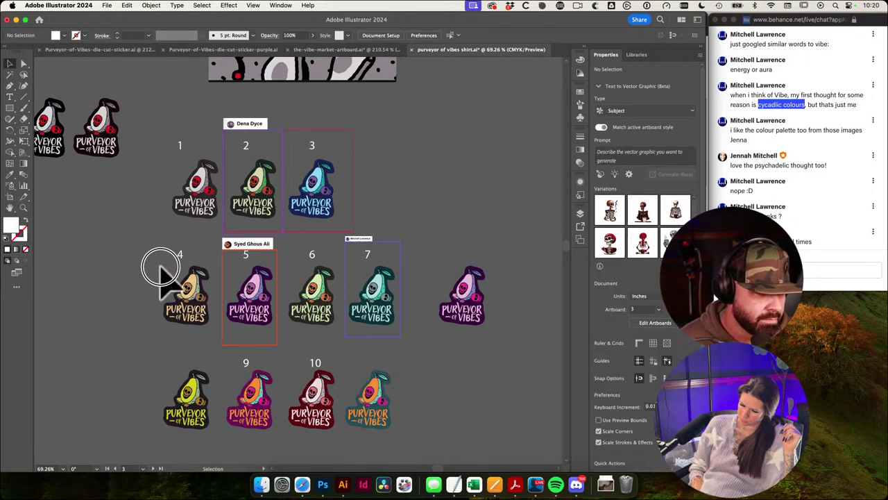
Step: Select and copy logos 1, 4, 6 and 9, the separate purple logo, the yellow-green logo and the teal-and-orange logo
click(181, 272)
shift+click(198, 172)
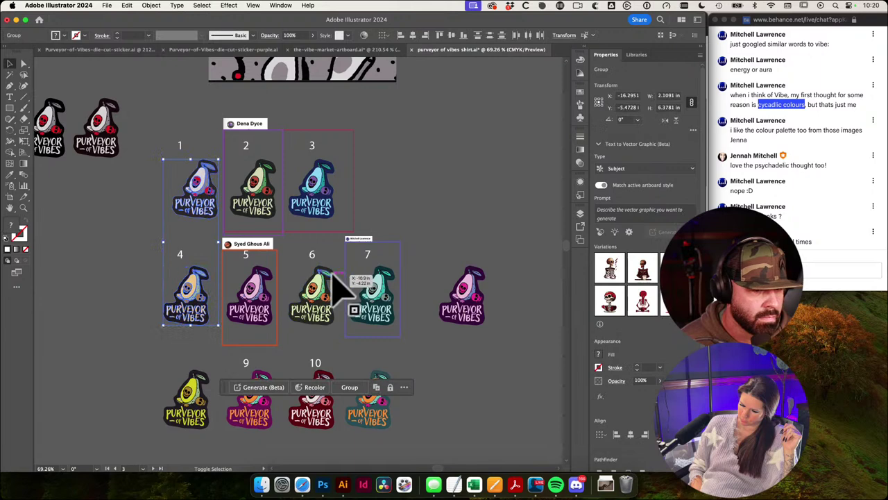
shift+click(320, 285)
shift+click(460, 292)
shift+click(354, 418)
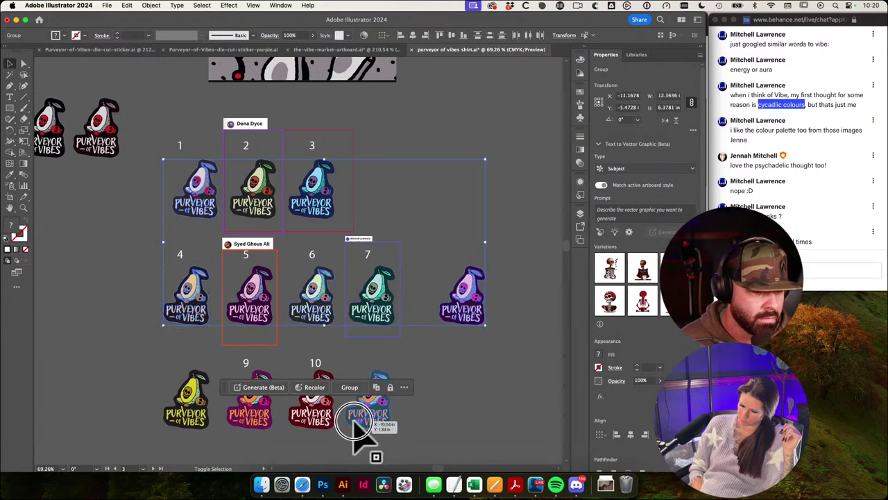
scroll(416, 402, down, 3)
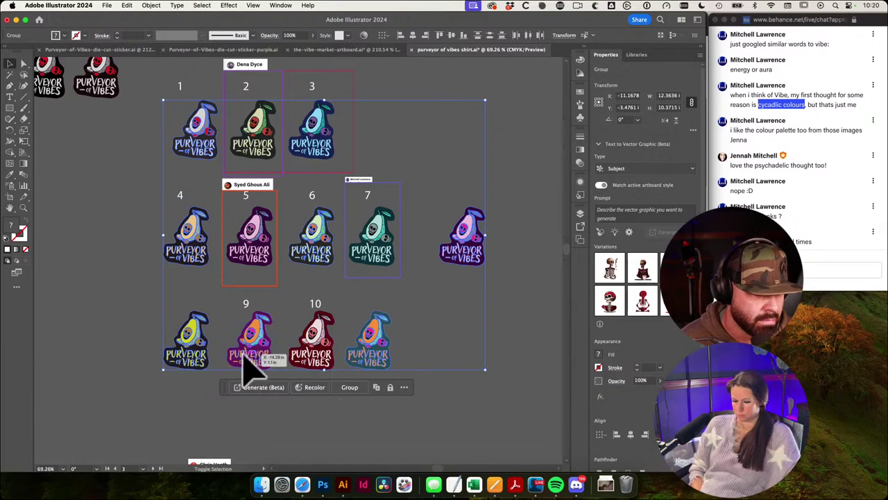
Step: Switch to the-vibe-market-artboard.ai and paste the copied logos into the empty area below the market illustrations
click(365, 52)
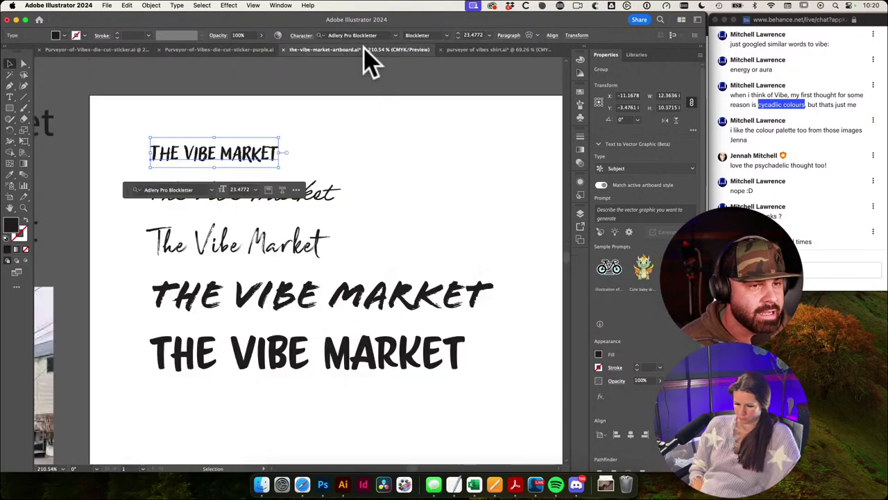
scroll(423, 174, down, 5)
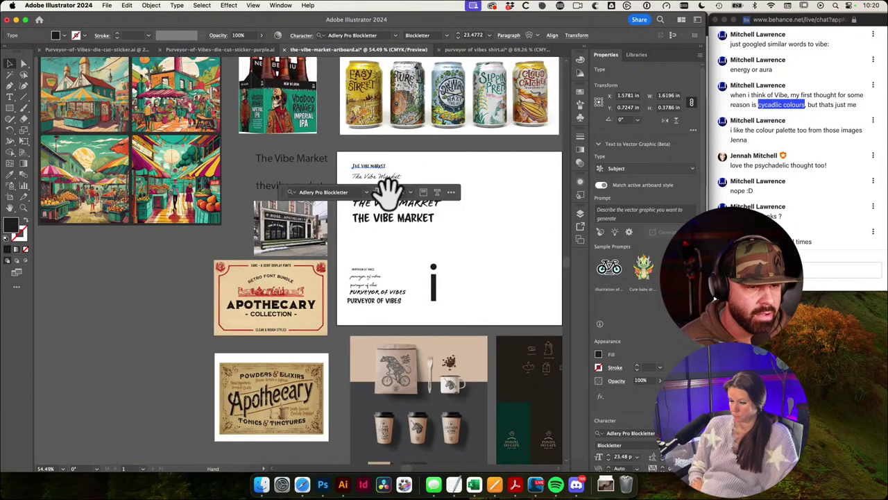
drag(379, 270, 475, 214)
key(super+v)
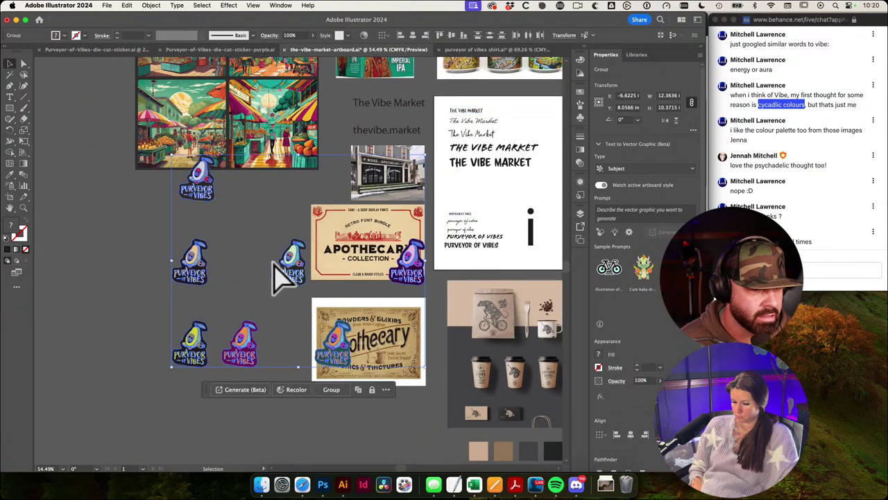
drag(292, 261, 257, 291)
click(104, 198)
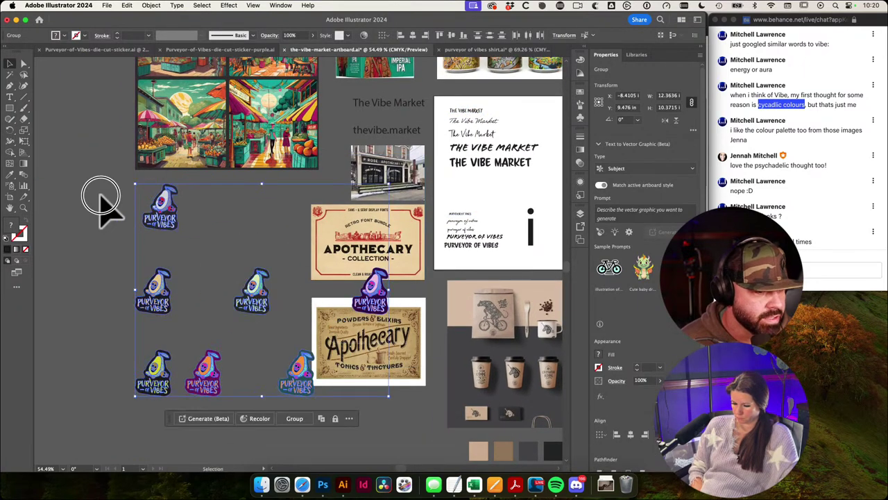
Step: Arrange the pasted logos in rows of three, adding green and teal-orange to the first row, and both purple ones to the second
drag(269, 301, 221, 219)
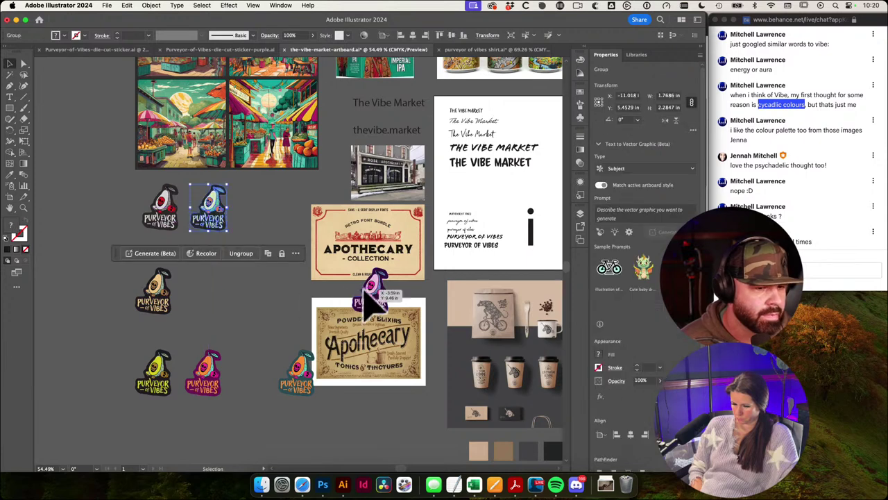
drag(374, 294, 208, 292)
drag(288, 361, 247, 192)
click(288, 284)
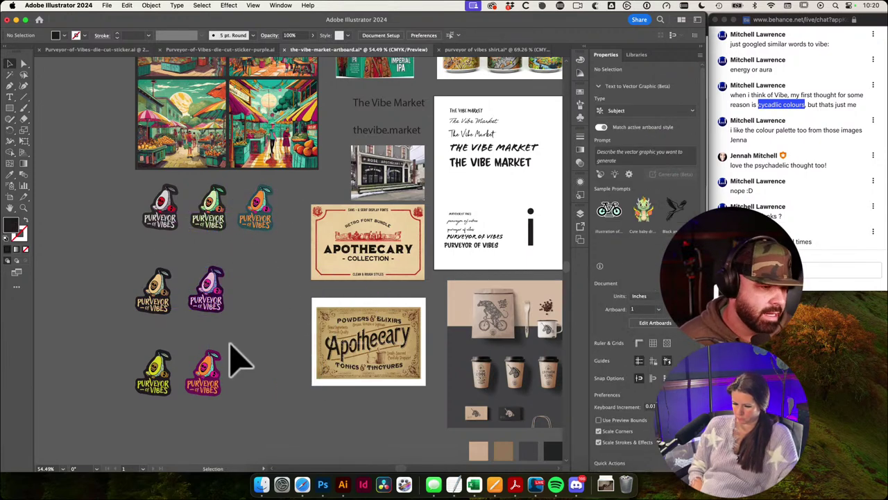
drag(214, 375, 260, 297)
drag(287, 320, 327, 320)
Step: Close up the logo grid by raising the second row and placing the yellow-green logo beneath its first logo
drag(214, 366, 222, 349)
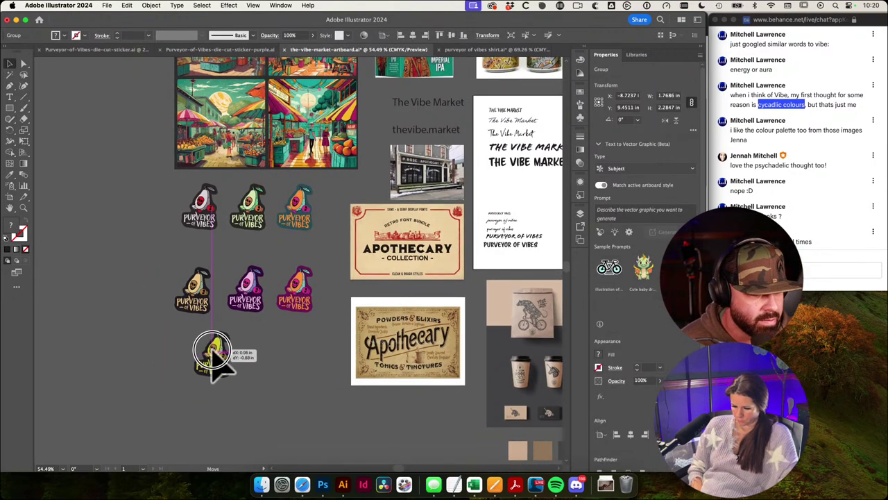
drag(197, 297, 196, 260)
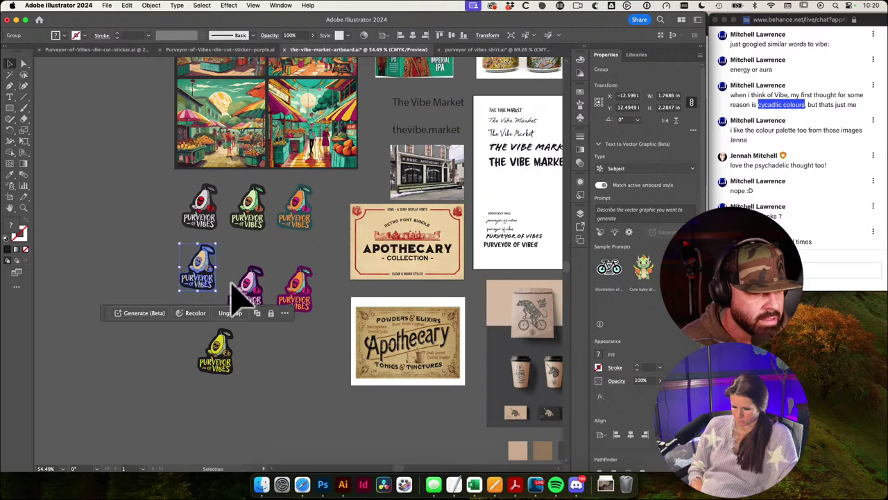
drag(243, 286, 244, 263)
drag(310, 295, 310, 273)
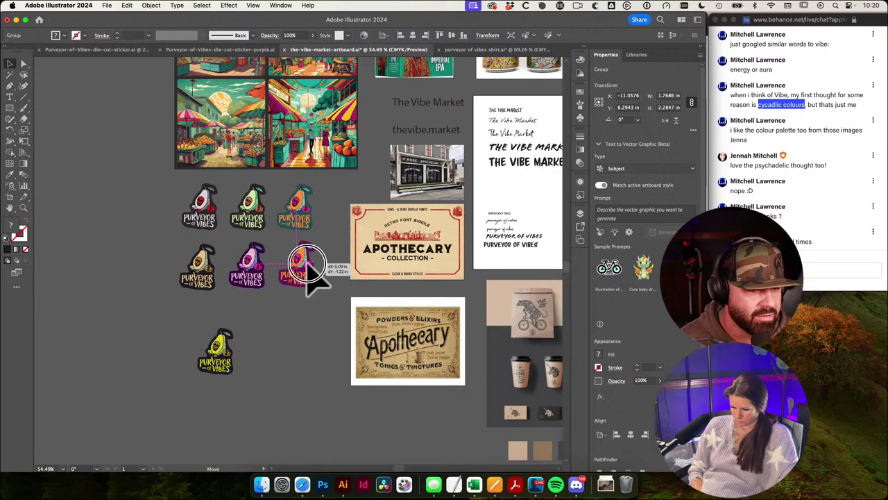
drag(240, 355, 208, 349)
click(247, 338)
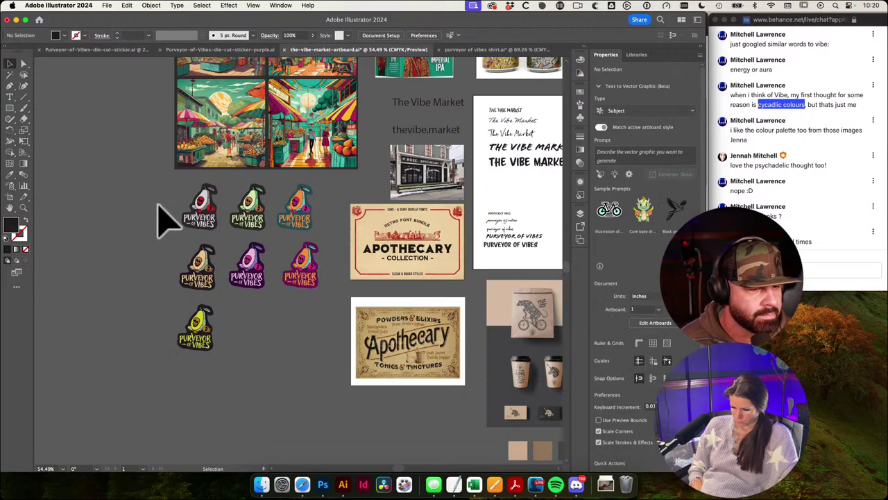
Step: Save the artboard document with the arranged logo variants
drag(157, 202, 256, 372)
alt+super+click(352, 356)
click(485, 276)
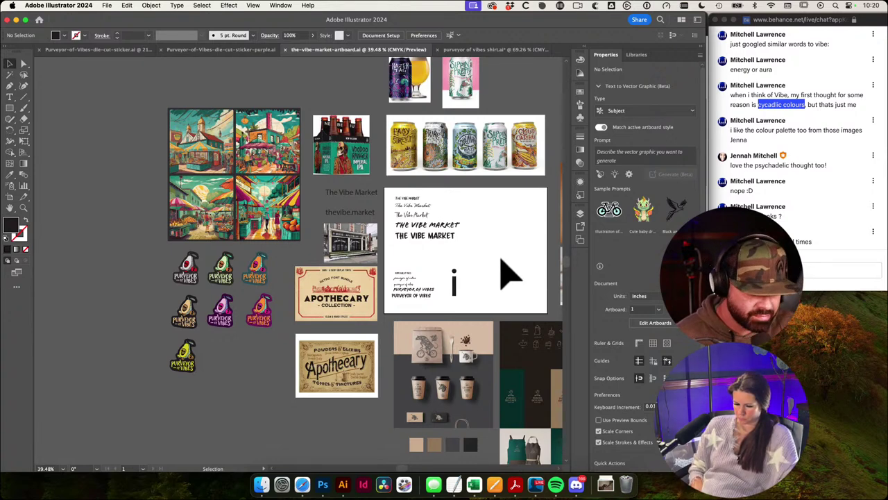
Step: Switch to the Behance chat and reply with the messages "fonks" and "maybe??? I don't know"
click(797, 236)
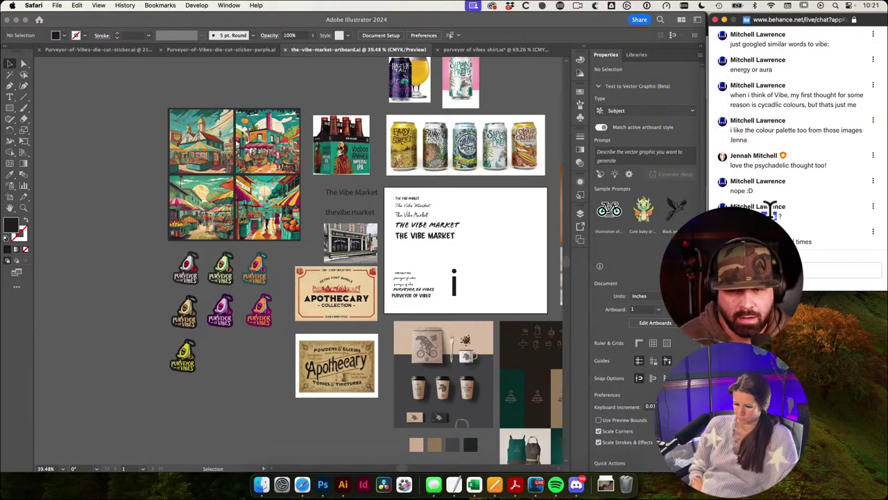
click(784, 270)
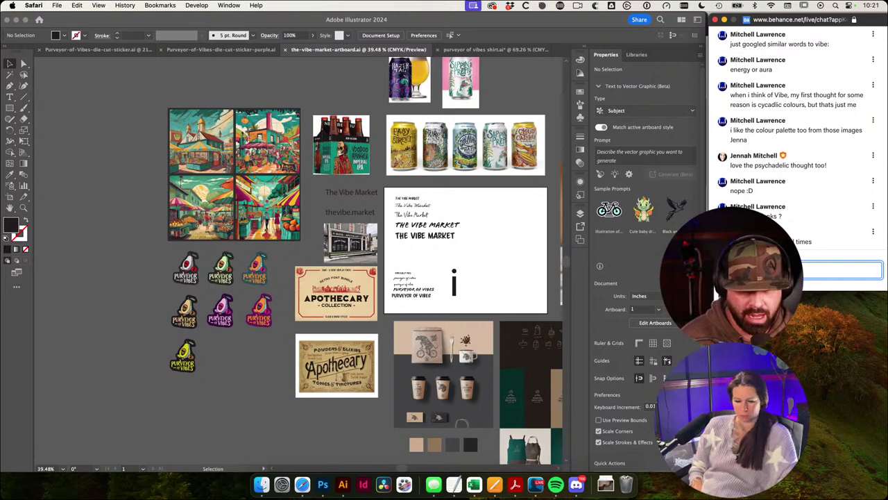
key(BackSpace)
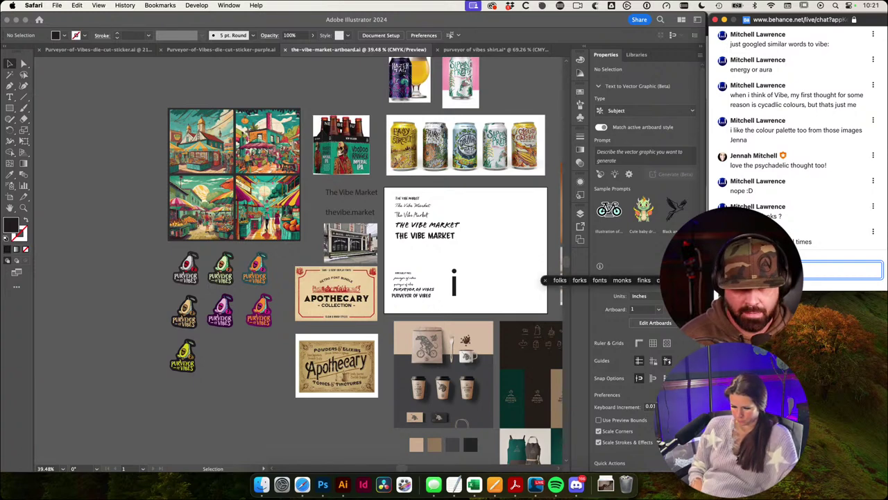
key(Return)
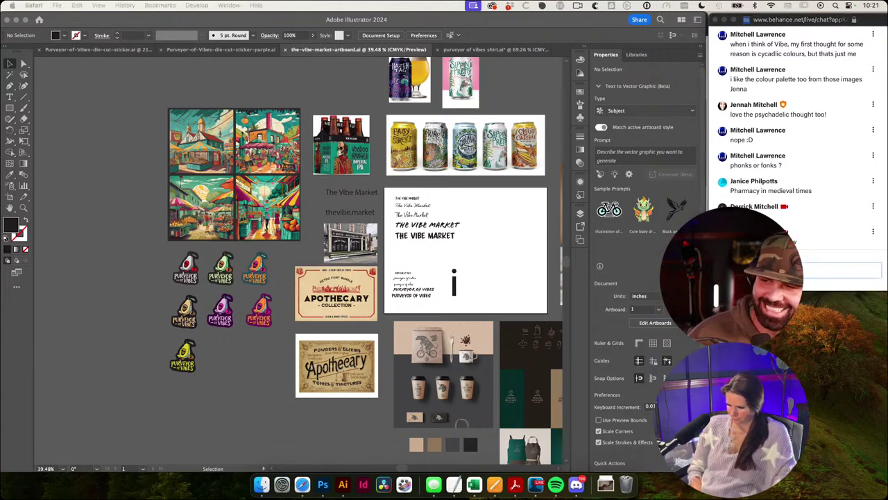
click(841, 270)
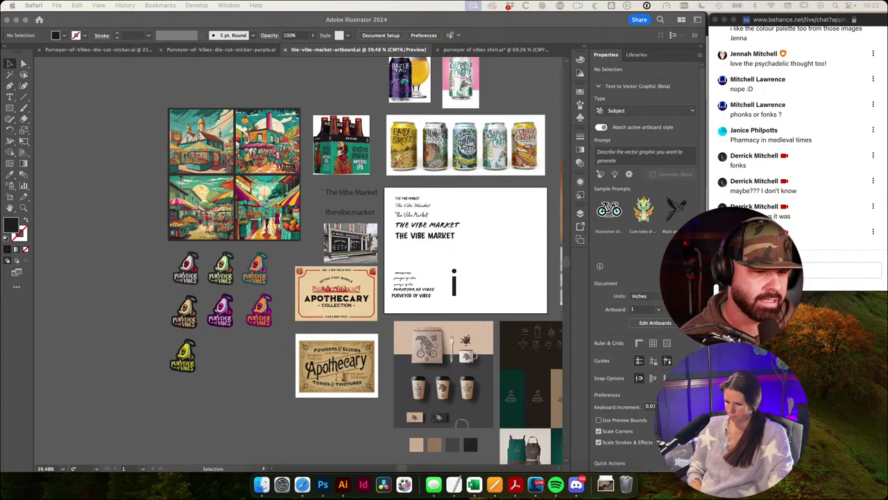
Step: Return to the artboard in full-screen view and examine the two bold uppercase The Vibe Market letterings, Flood Std and Scriptorama Markdown, up close
click(474, 226)
mouse_move(422, 220)
mouse_down()
mouse_move(487, 233)
mouse_move(437, 230)
mouse_move(451, 223)
mouse_up()
click(459, 224)
mouse_move(468, 194)
mouse_down()
mouse_move(398, 205)
mouse_move(456, 168)
mouse_move(477, 166)
mouse_up()
key(f)
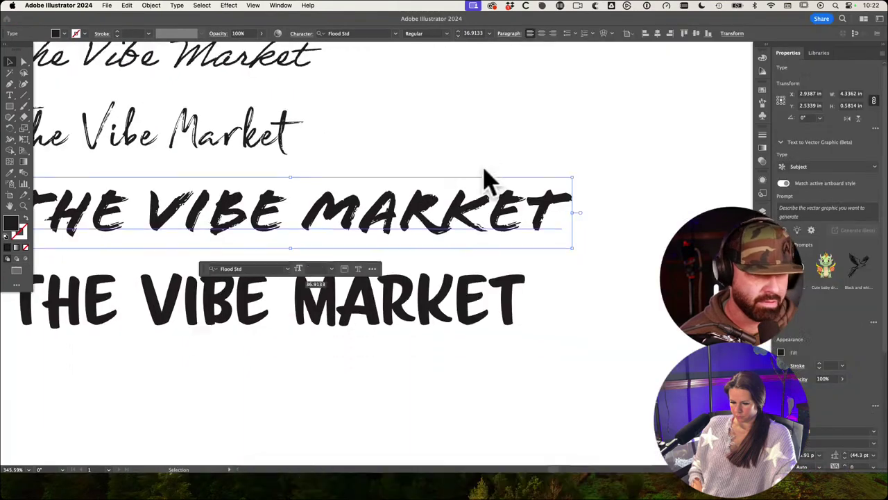
drag(569, 167, 557, 186)
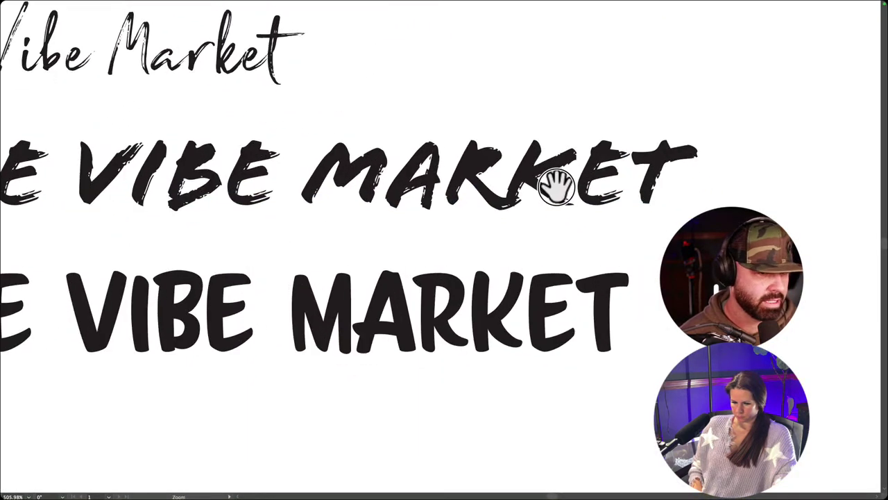
drag(594, 113, 538, 298)
click(542, 272)
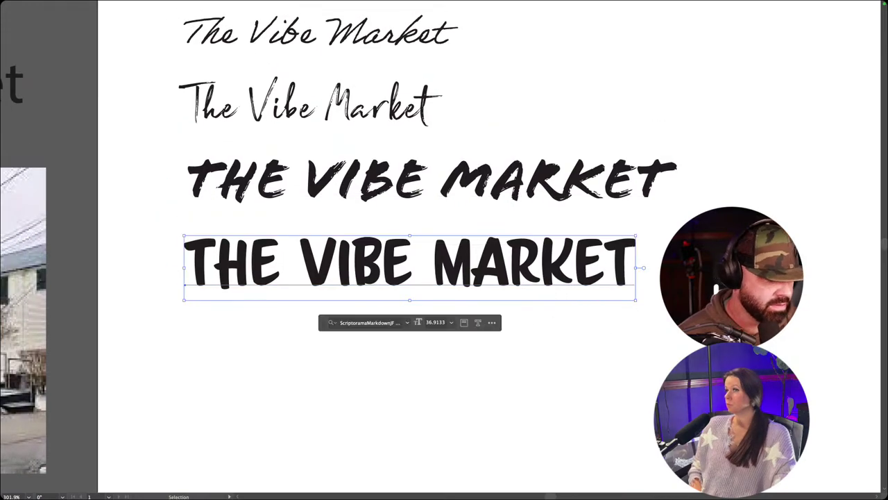
Step: Examine the two script versions and the Adlery Pro Blockletter version of The Vibe Market up close and compare their letter shapes
drag(475, 156, 501, 273)
drag(408, 236, 469, 241)
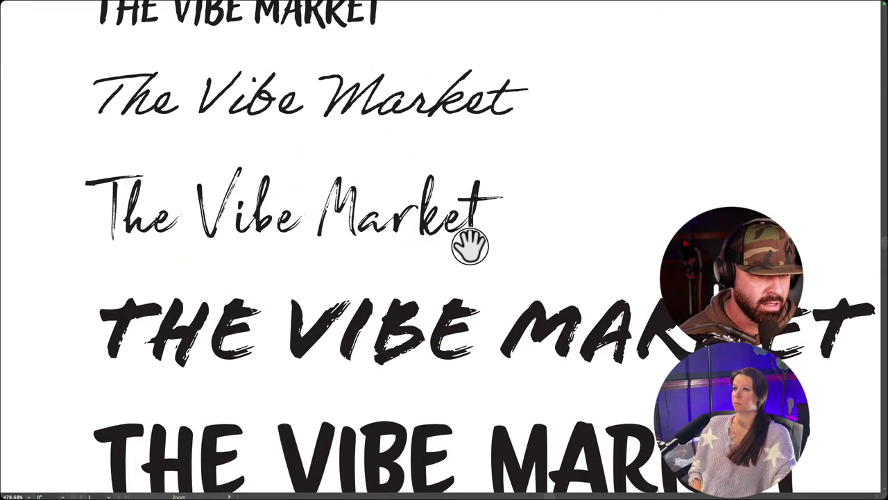
click(474, 196)
drag(500, 192, 563, 310)
click(421, 203)
drag(422, 200, 478, 208)
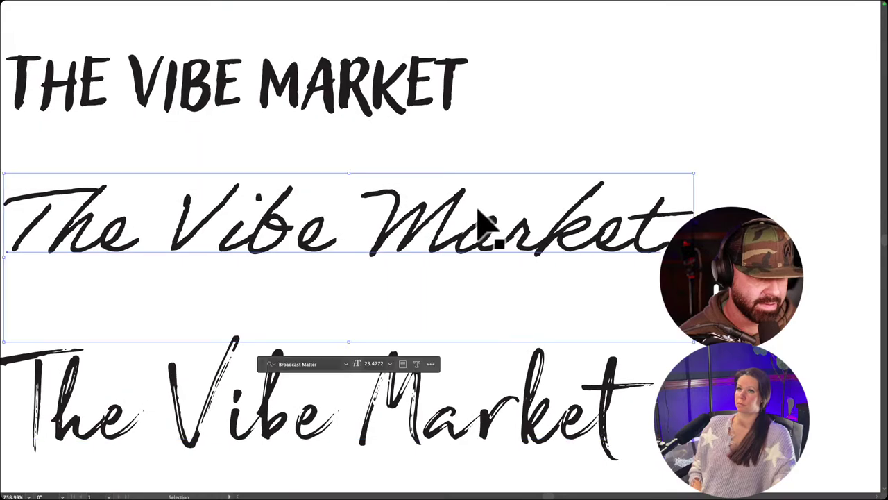
drag(538, 197, 438, 183)
click(429, 154)
scroll(486, 156, up, 3)
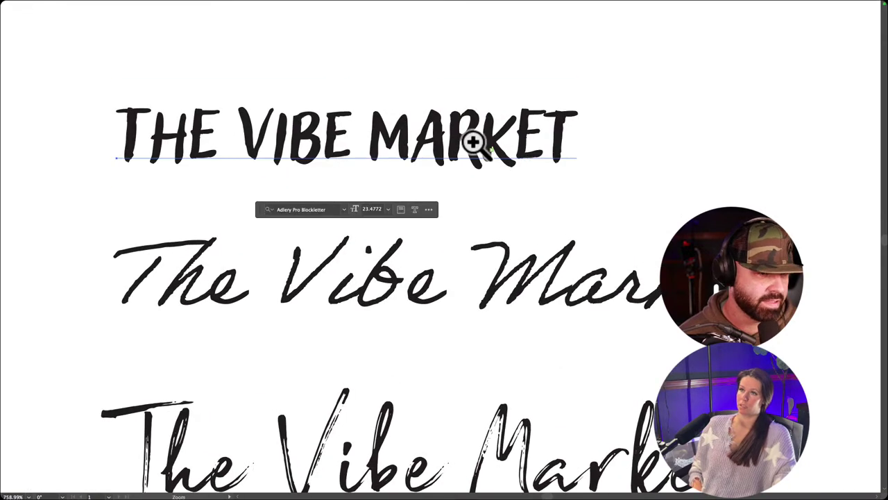
scroll(472, 143, up, 2)
scroll(678, 198, down, 8)
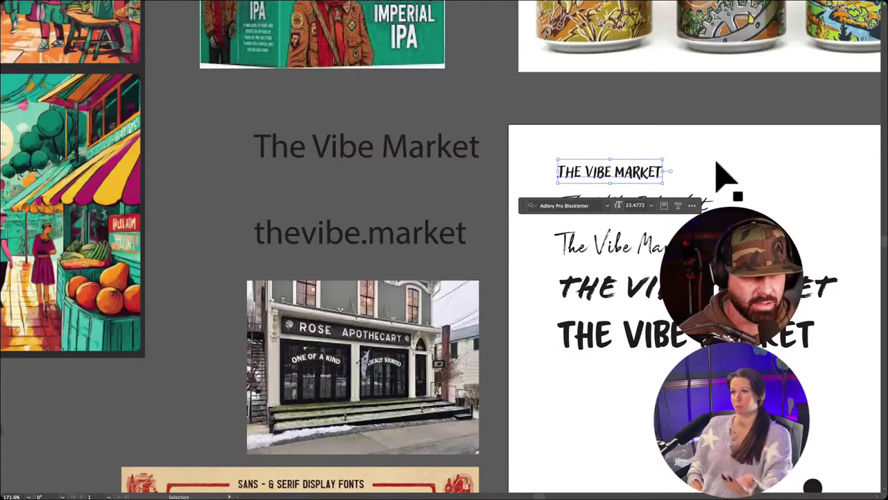
Step: Review the five The Vibe Market letterings and the Purveyor of Vibes variants among the surrounding references, and leave full-screen view
drag(796, 188, 533, 105)
click(539, 105)
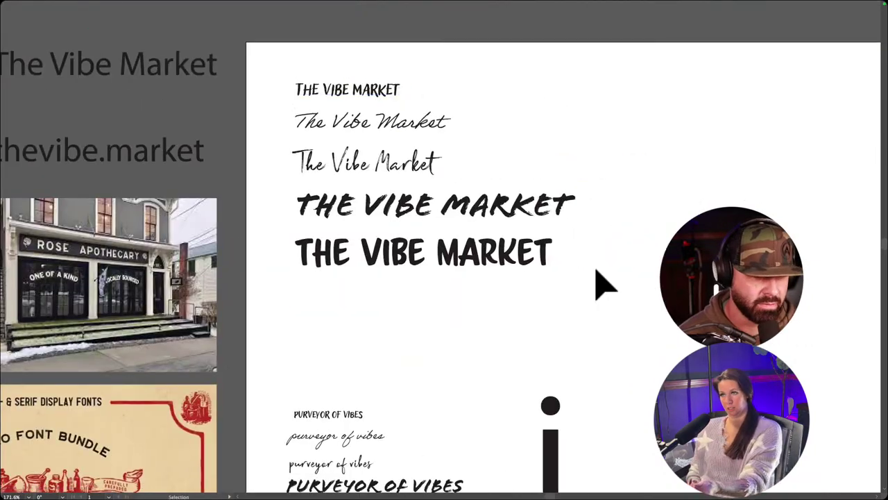
drag(613, 276, 512, 254)
drag(630, 258, 452, 229)
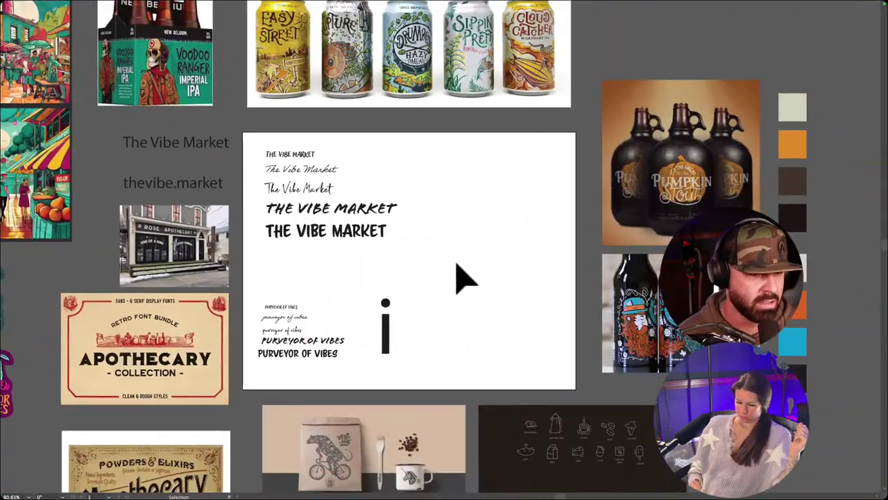
key(f)
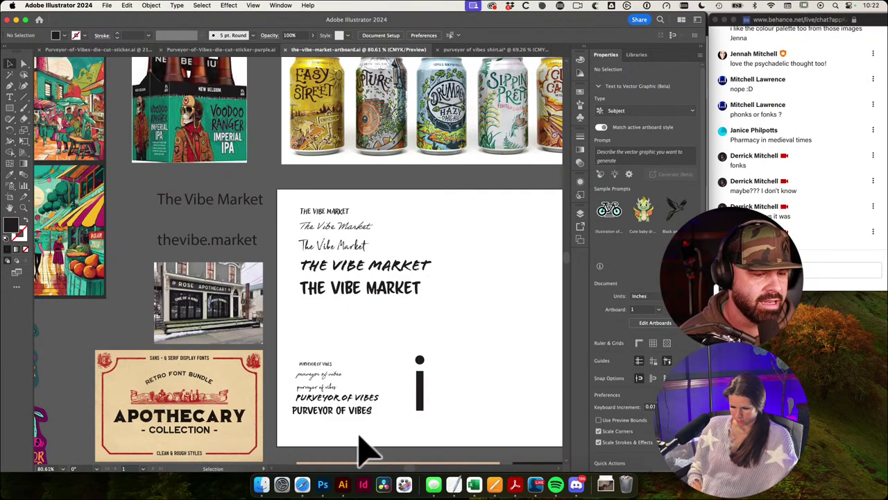
Step: Switch to Safari and look through the Adobe Fonts recommendations and the Firefly market images
click(309, 488)
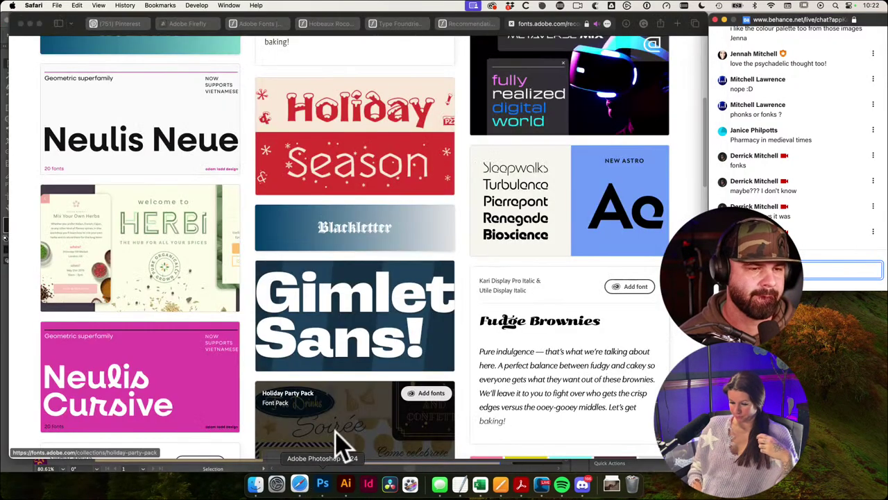
scroll(437, 298, up, 5)
scroll(436, 298, up, 1)
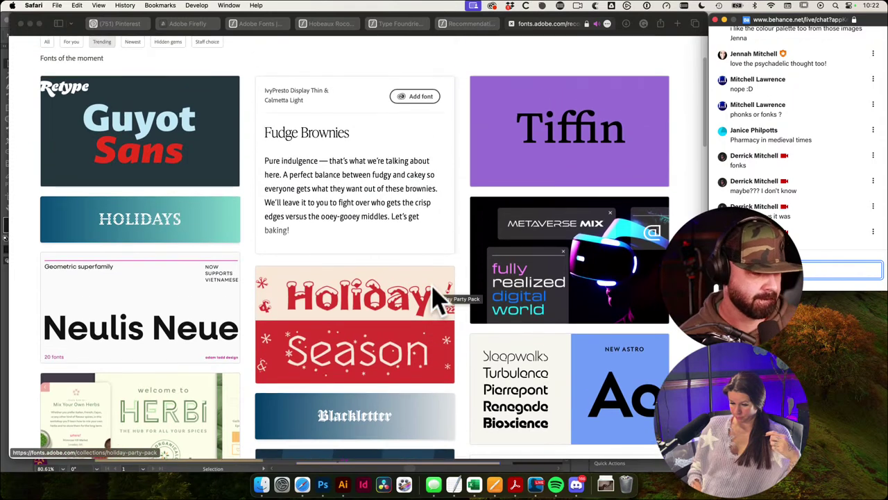
click(462, 28)
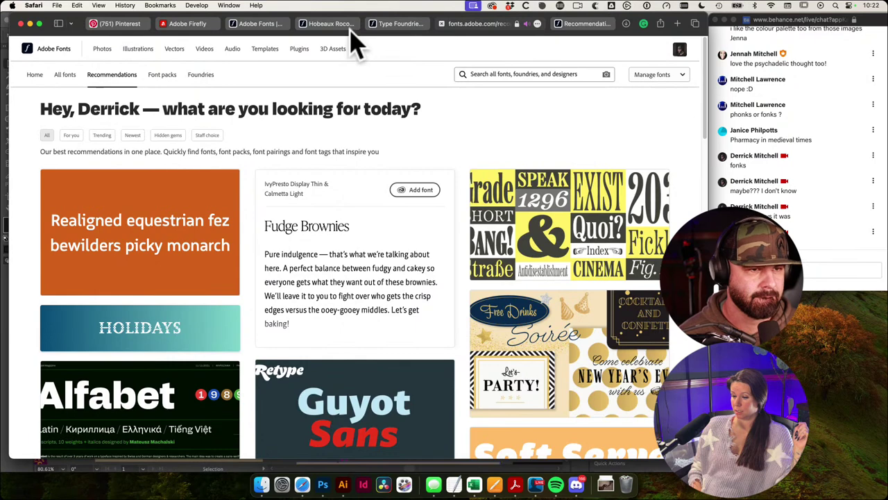
click(188, 24)
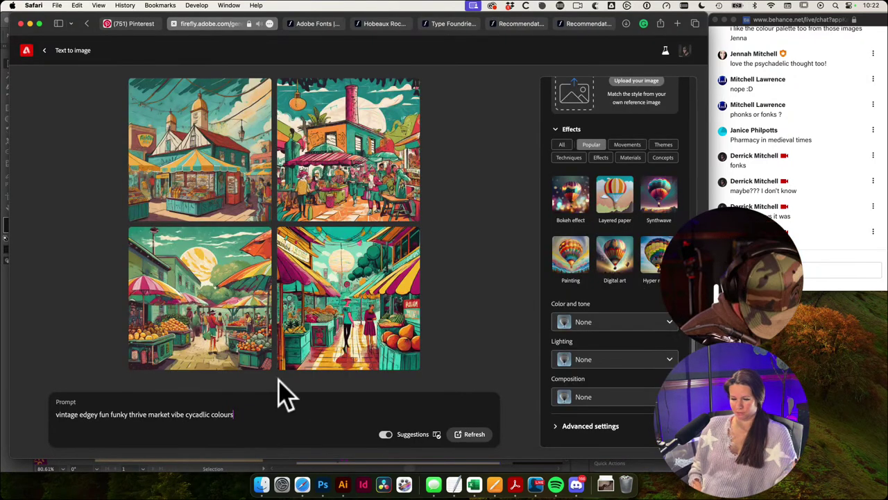
Step: Return to Illustrator and examine the Apothecary Collection font bundle and the Powders & Elixirs apothecary label up close
click(343, 483)
drag(278, 316, 417, 260)
drag(369, 321, 429, 269)
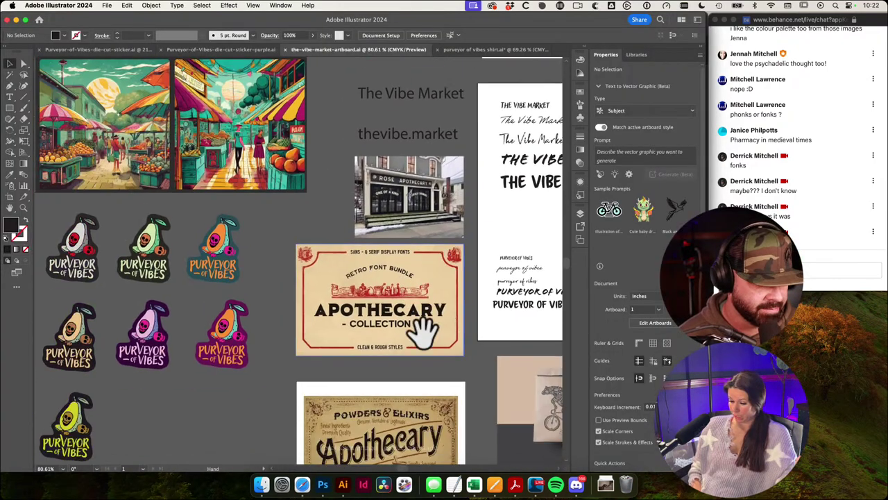
drag(422, 331, 486, 347)
drag(449, 316, 407, 235)
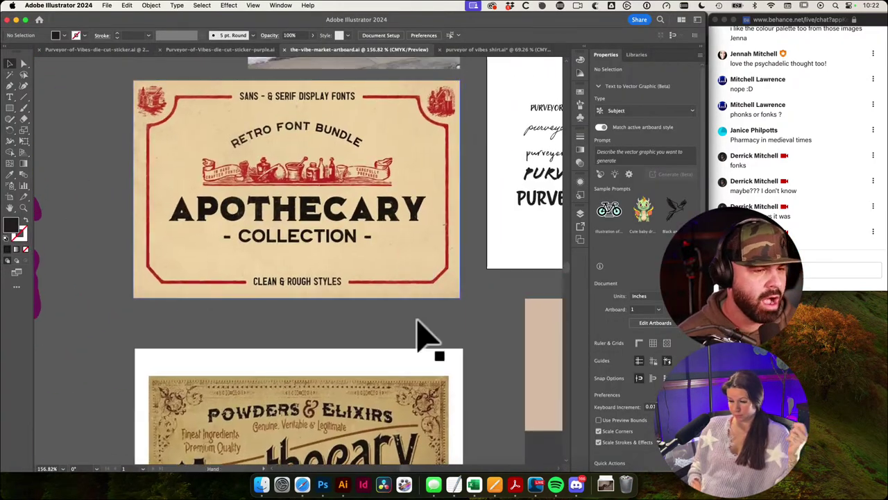
drag(459, 381, 423, 215)
scroll(448, 196, down, 2)
scroll(448, 196, left, 2)
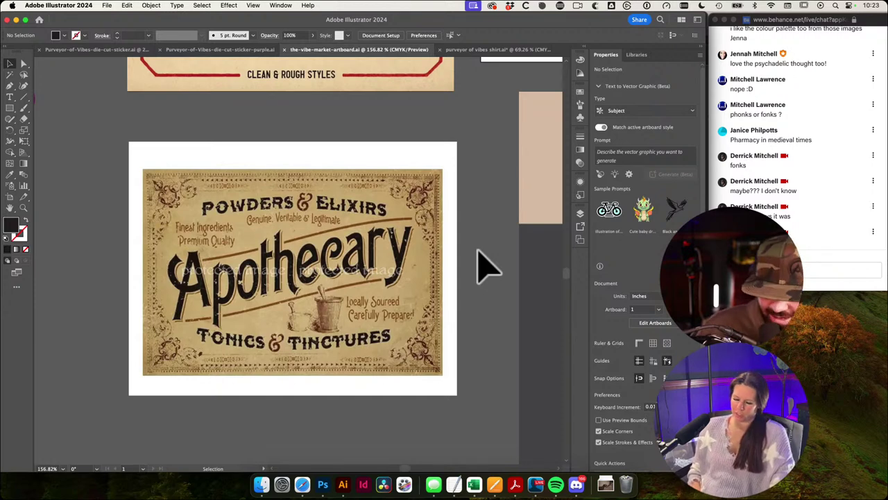
drag(468, 230, 445, 224)
drag(445, 223, 405, 250)
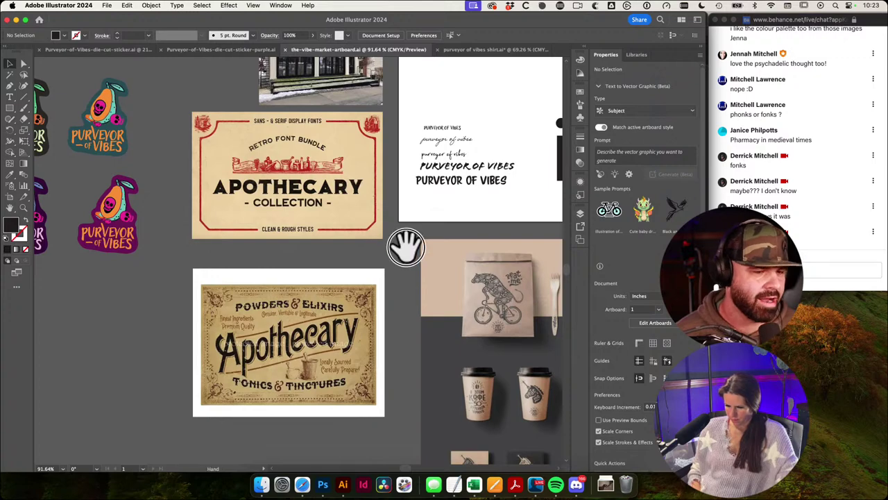
Step: Move the Rose Apothecary storefront photo beside the Powders & Elixirs label, below the Purveyor of Vibes stickers
drag(514, 261, 291, 326)
drag(419, 209, 400, 294)
scroll(400, 295, up, 2)
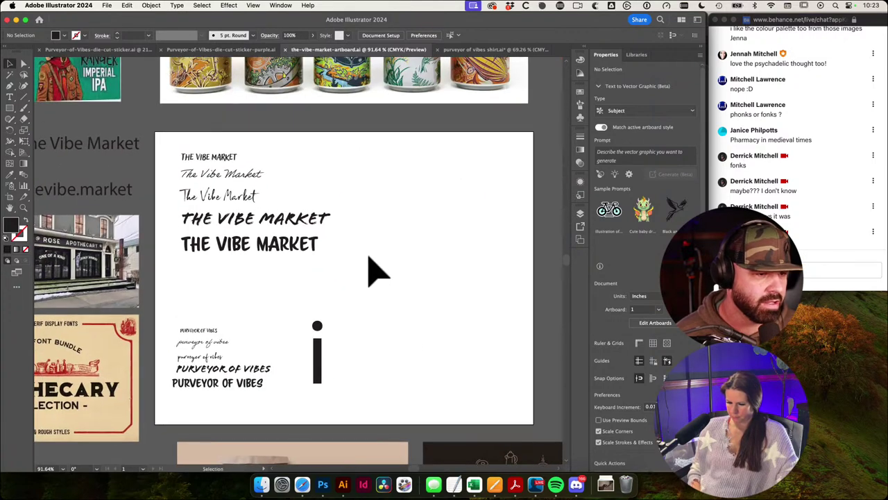
drag(354, 269, 192, 165)
drag(282, 188, 561, 171)
drag(497, 200, 414, 108)
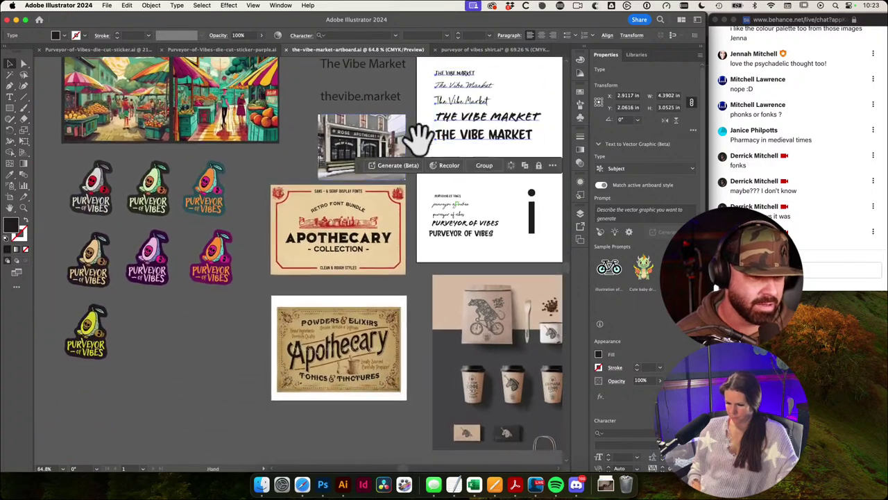
drag(363, 142, 208, 345)
scroll(343, 201, up, 3)
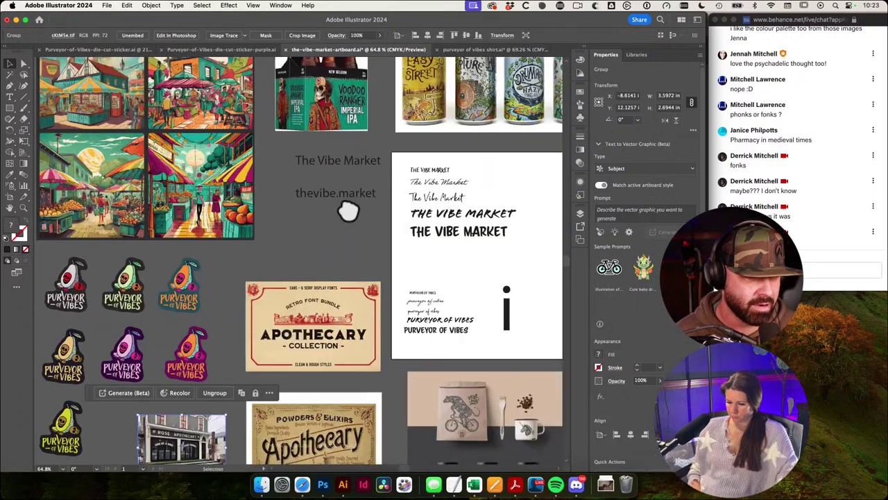
Step: Move the two plain The Vibe Market and thevibe.market texts onto the artboard and the five styled letterings off its left side
scroll(291, 199, right, 2)
drag(288, 232, 525, 229)
click(413, 262)
drag(424, 262, 289, 243)
drag(394, 258, 280, 284)
click(328, 234)
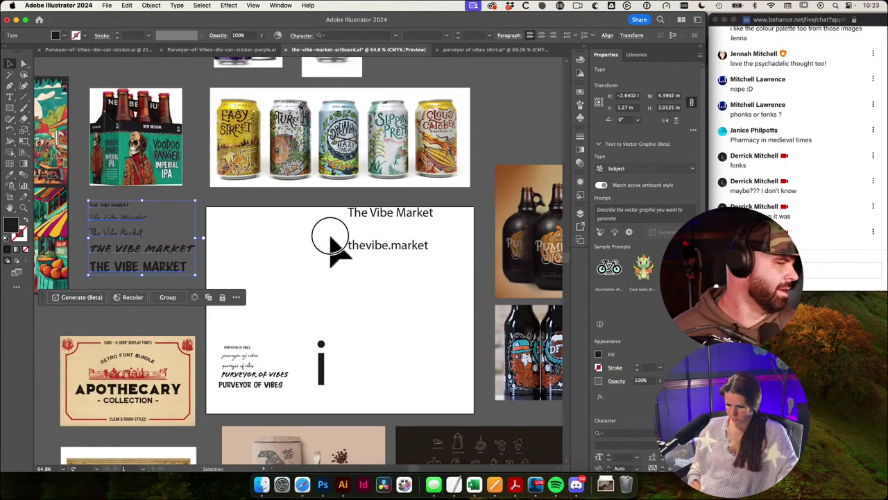
Step: Delete the Purveyor of Vibes letterings and the large letter i from the artboard
click(266, 385)
scroll(266, 387, left, 1)
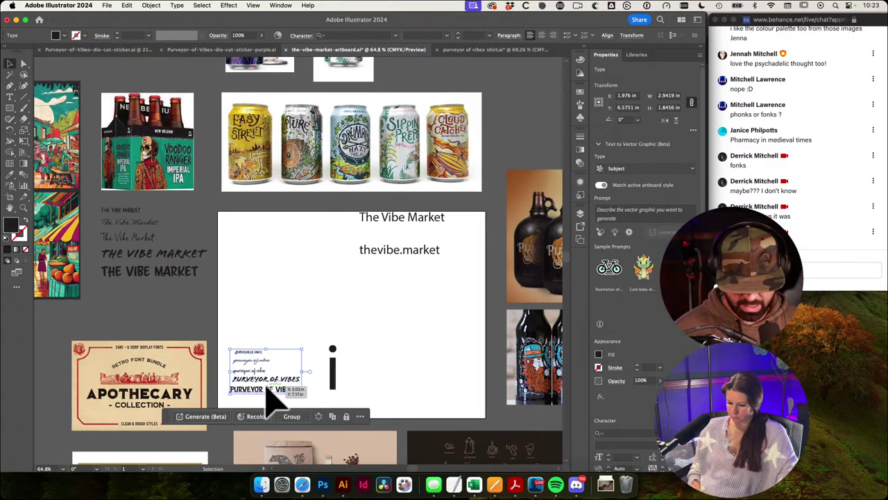
key(Delete)
drag(283, 356, 376, 402)
key(Delete)
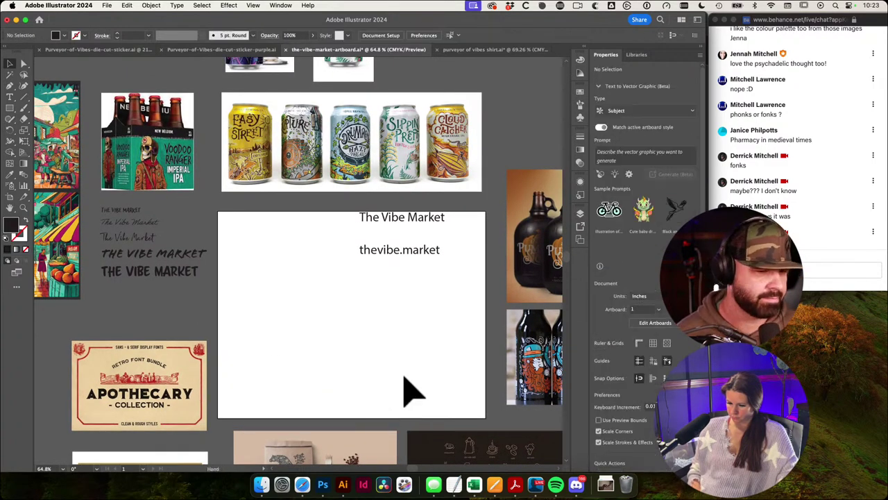
Step: Place the plain The Vibe Market and thevibe.market texts in the artboard's upper-left corner
drag(354, 222, 472, 289)
drag(435, 262, 375, 269)
click(386, 248)
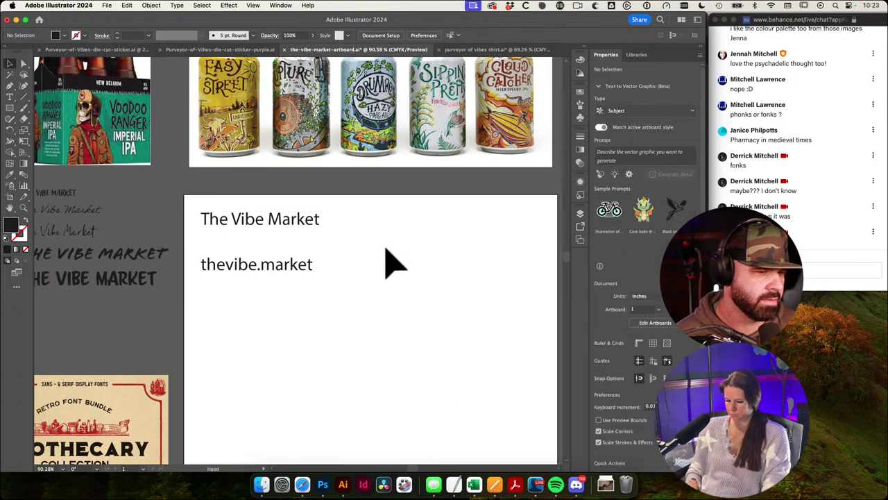
Step: Duplicate the plain The Vibe Market text to its right and set the copy in the Gin font
drag(306, 223, 493, 207)
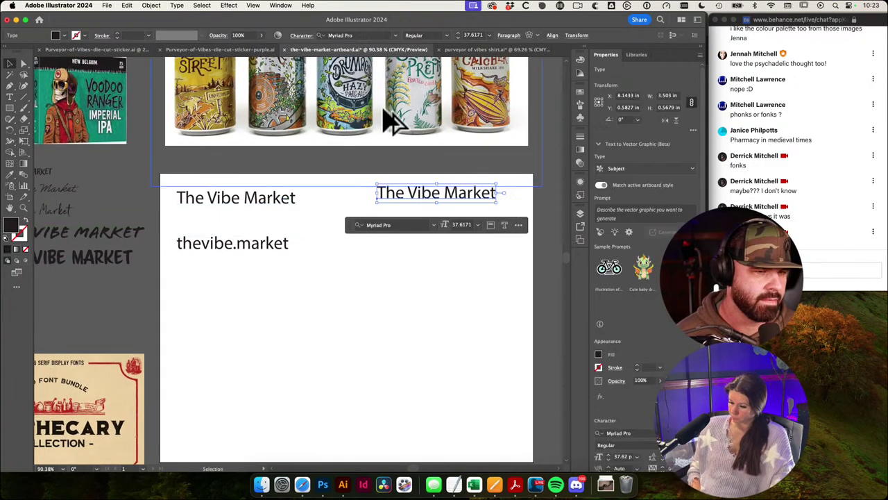
text(gin)
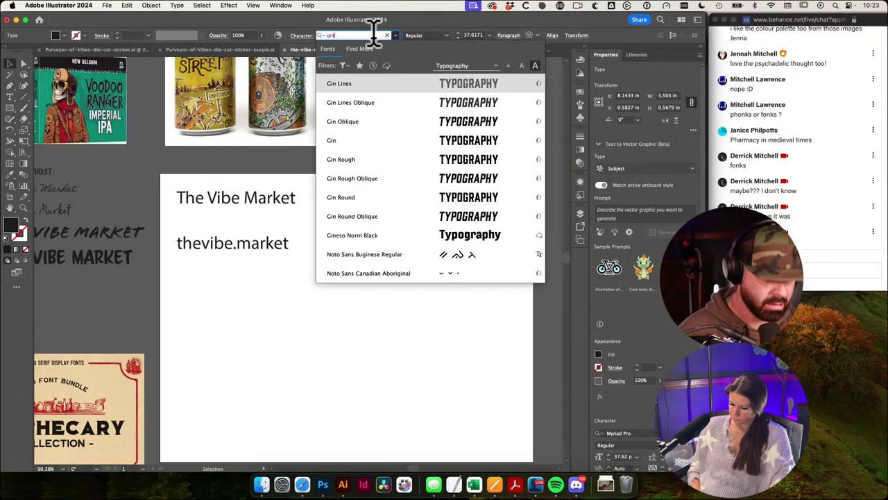
click(354, 141)
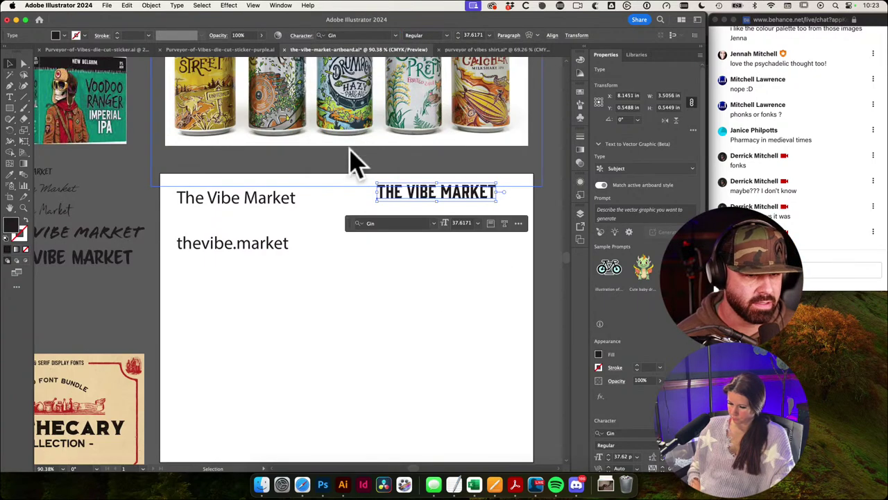
click(455, 283)
Step: Duplicate the Gin lettering below itself and set the copy in Prohibition with the Regular style
drag(462, 196, 430, 247)
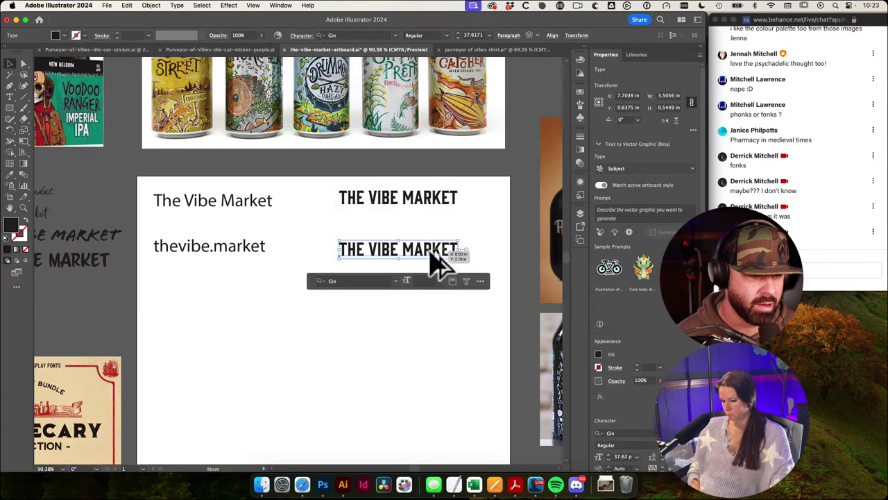
click(372, 35)
text(prohibitio)
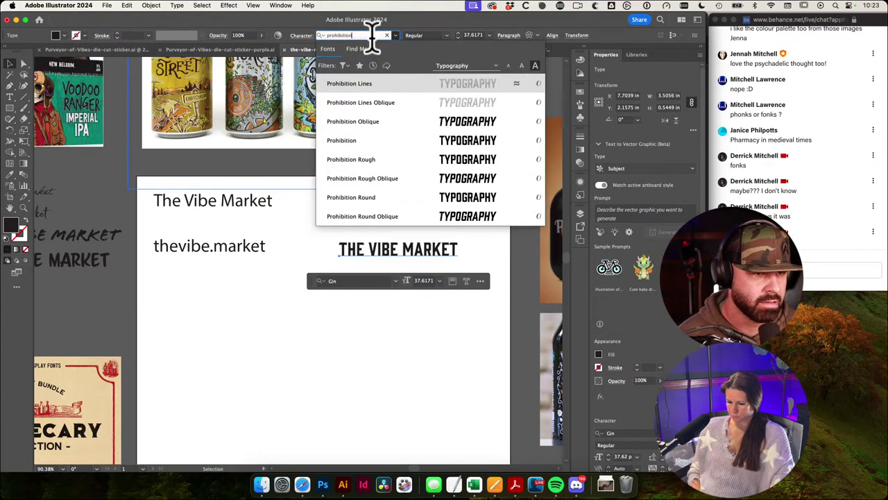
key(Return)
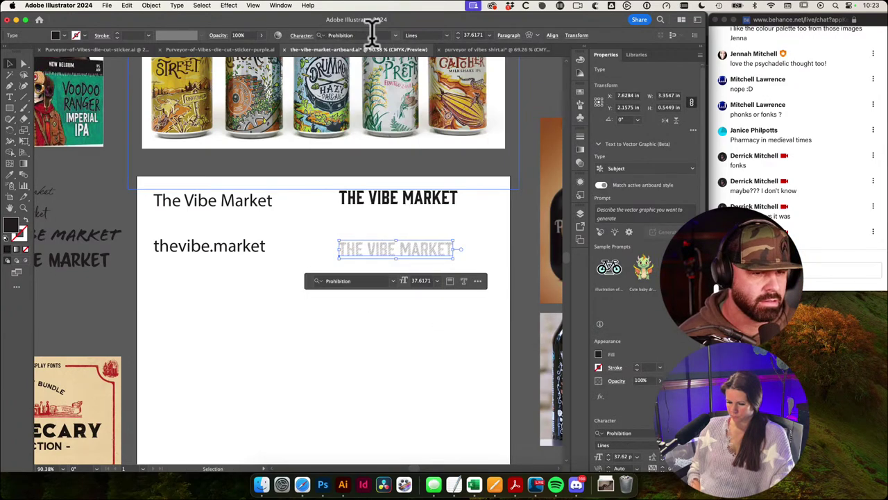
click(448, 35)
click(448, 90)
click(479, 236)
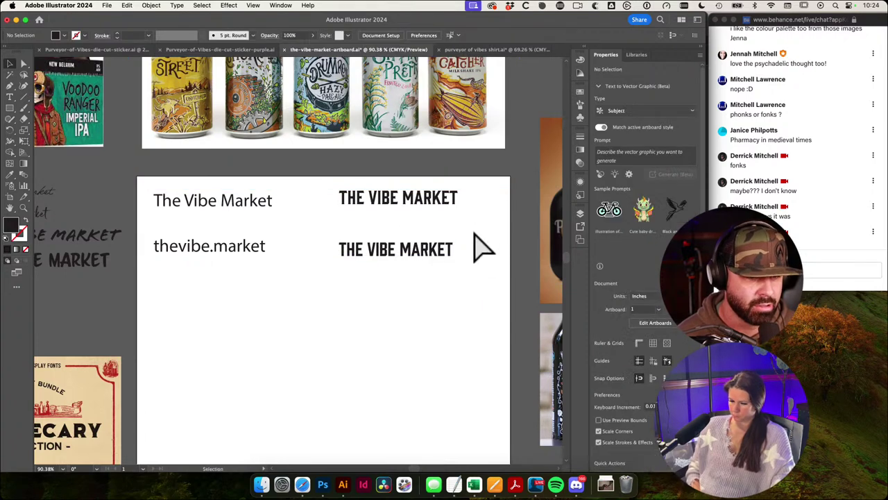
Step: Move the Prohibition lettering up close beneath the Gin lettering
drag(396, 225, 517, 287)
drag(494, 292, 453, 297)
drag(453, 297, 456, 229)
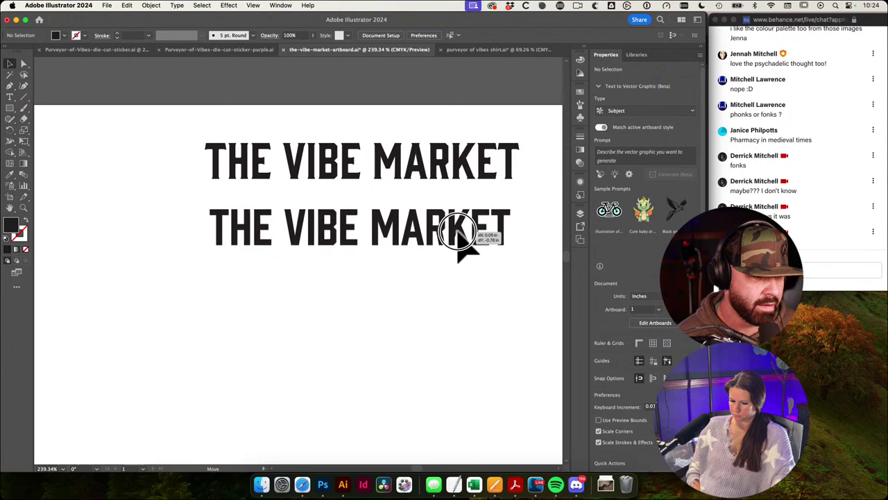
Step: Compare the letter shapes and serifs of the Gin and Prohibition letterings up close
scroll(174, 155, up, 6)
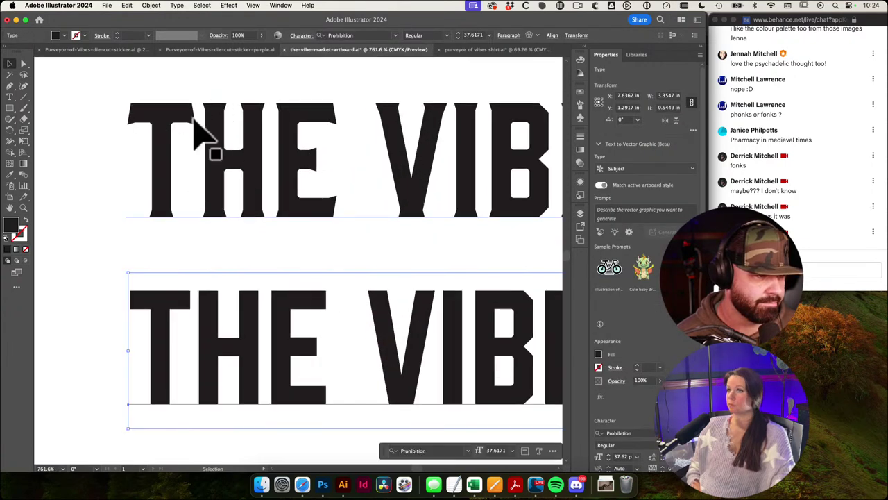
scroll(252, 170, right, 3)
drag(252, 170, 237, 171)
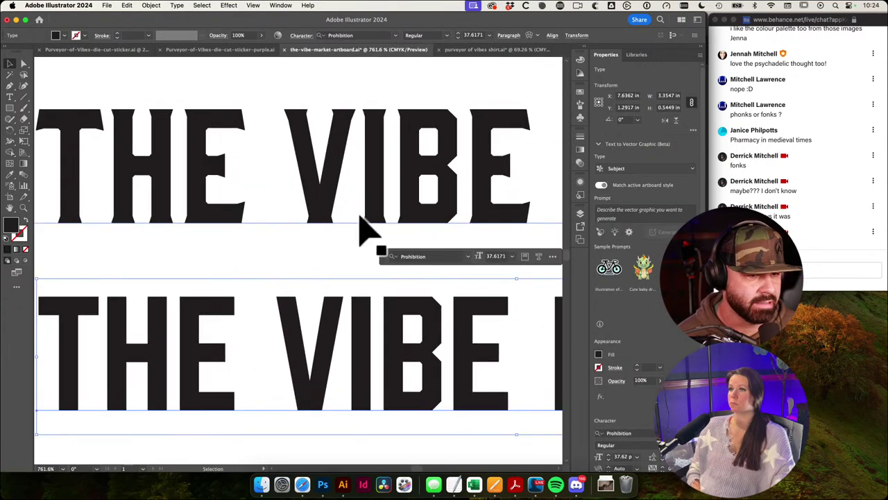
drag(374, 238, 334, 224)
drag(364, 189, 299, 191)
drag(456, 199, 340, 198)
drag(432, 191, 349, 175)
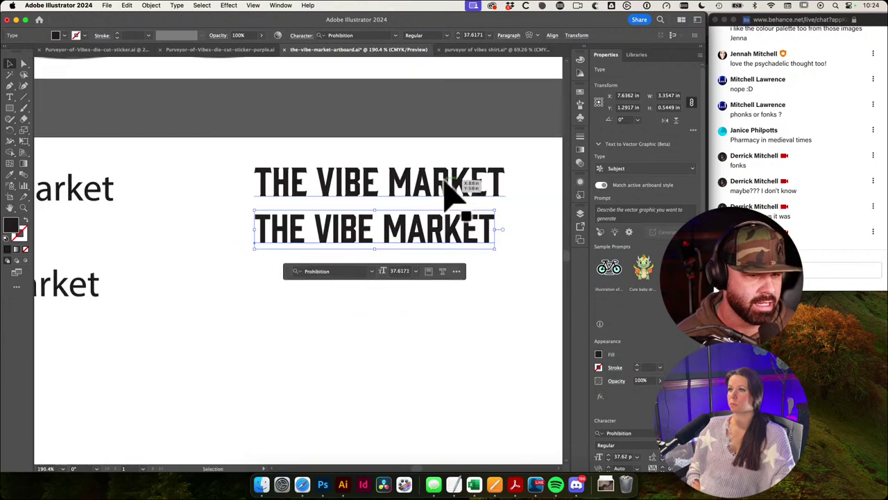
Step: Nudge the Gin lettering so it sits centred above the Prohibition lettering
drag(446, 192, 425, 186)
scroll(462, 204, up, 3)
scroll(412, 206, down, 1)
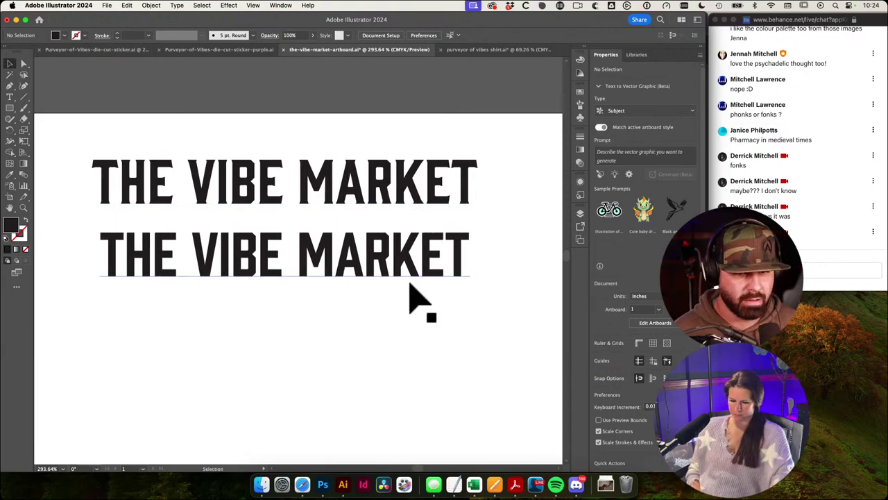
Step: Examine the lettering and ornament of the Powders & Elixirs apothecary label up close
scroll(442, 282, down, 5)
scroll(292, 316, down, 5)
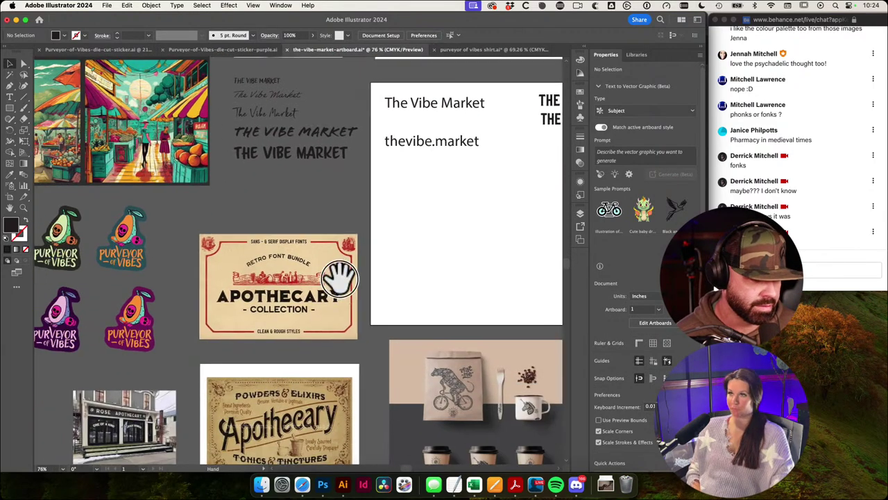
scroll(260, 319, up, 5)
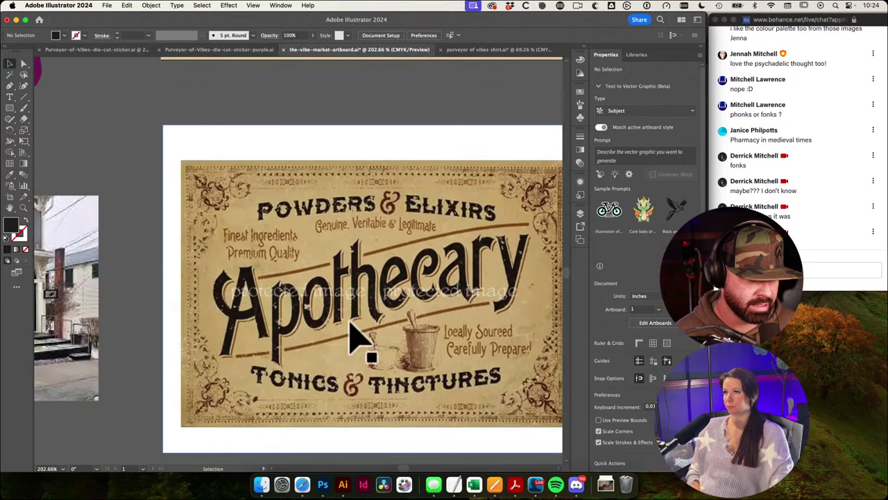
drag(404, 313, 345, 279)
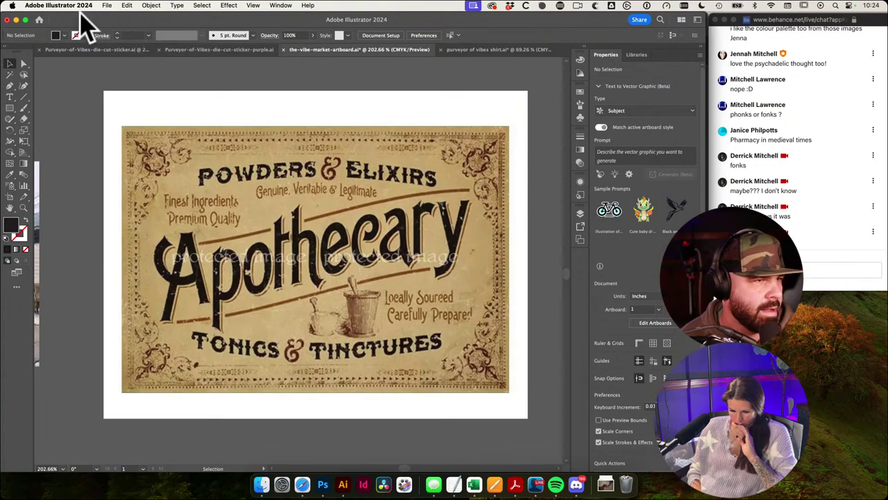
click(39, 20)
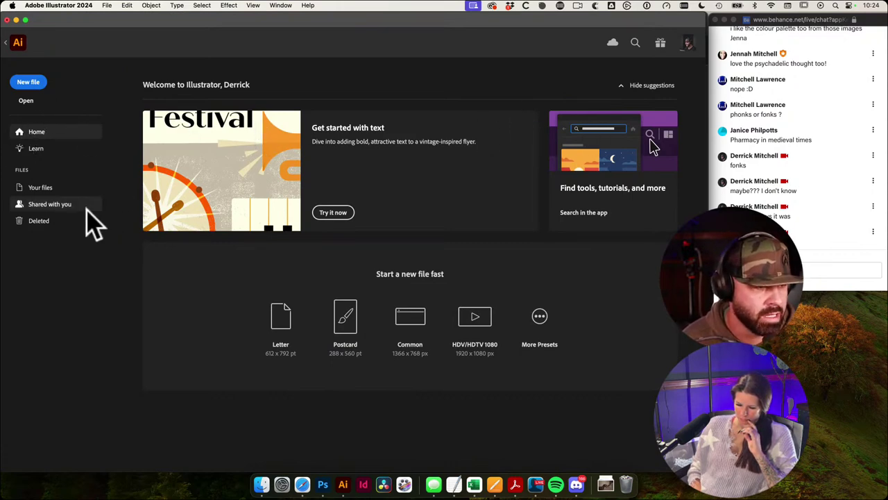
click(37, 149)
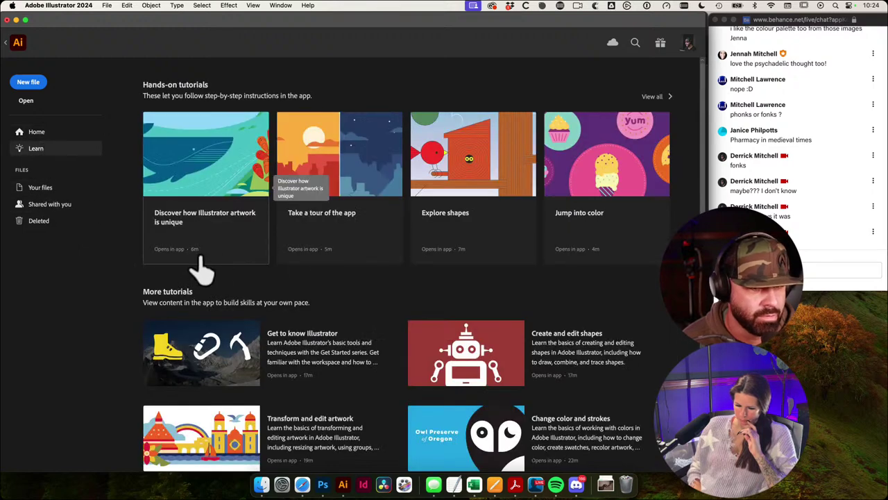
scroll(363, 294, down, 10)
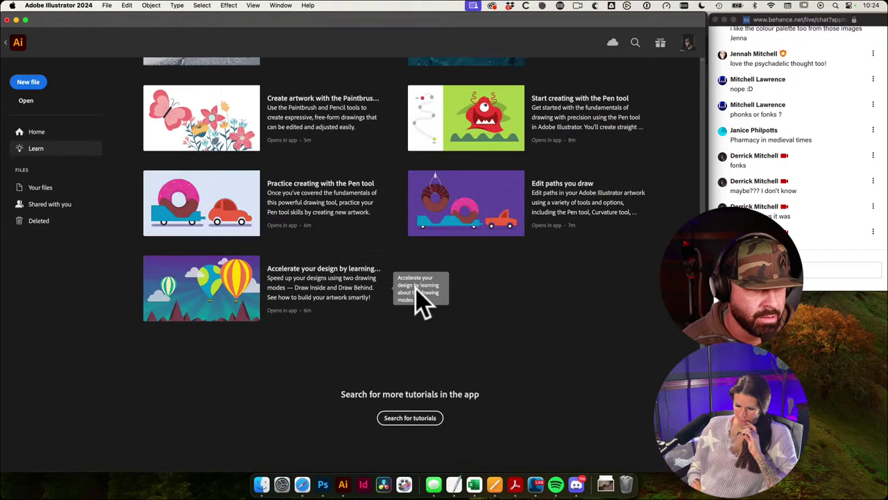
scroll(486, 243, up, 10)
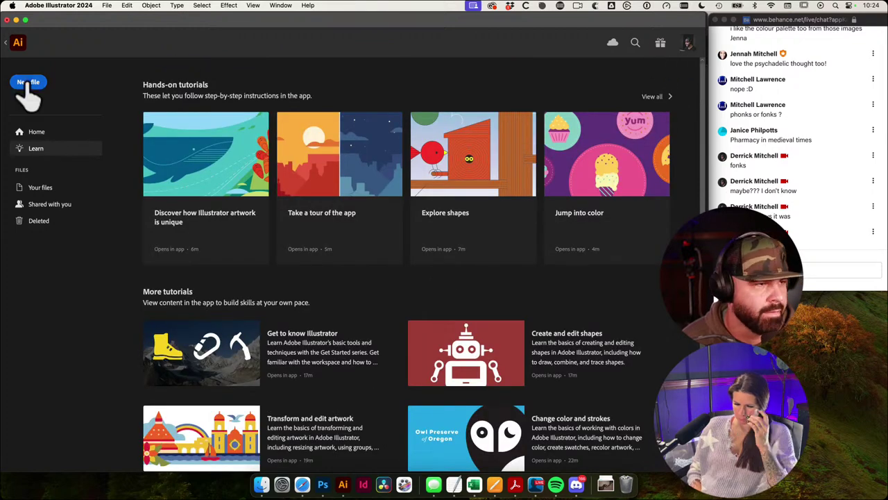
click(18, 42)
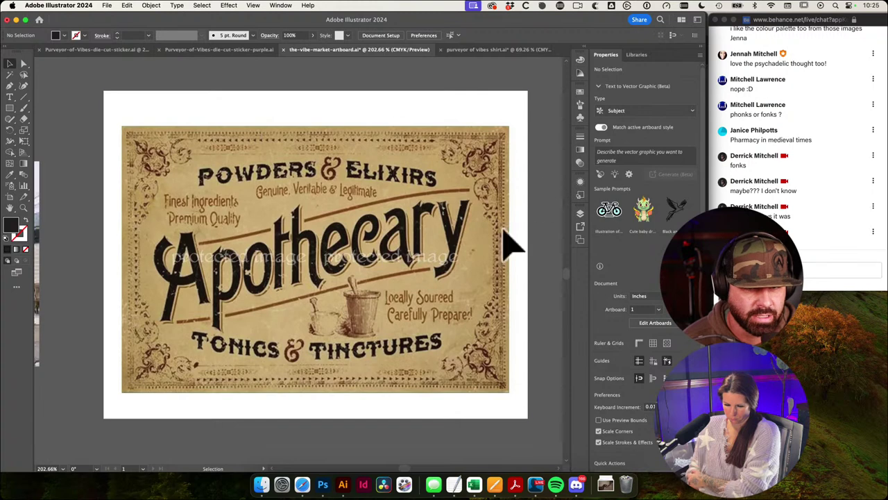
Step: Run Retype on the Powders & Elixirs apothecary label and browse the font matches for its Apothecary lettering
click(371, 274)
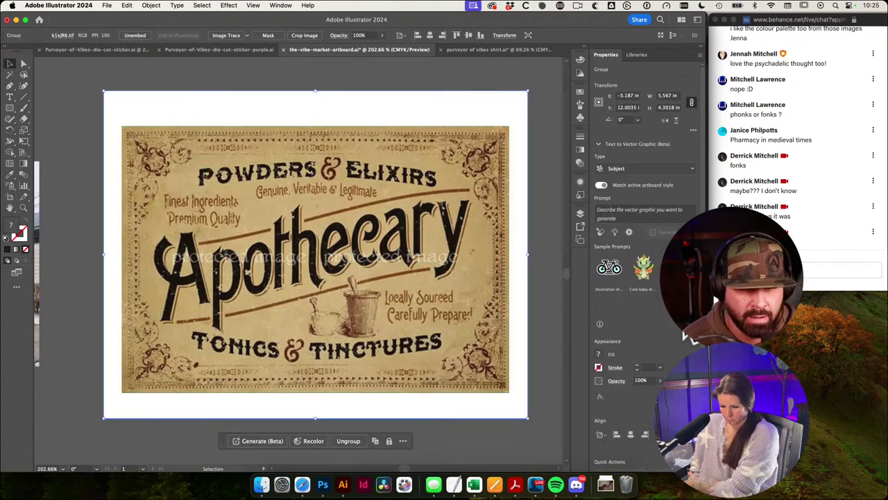
scroll(680, 328, down, 3)
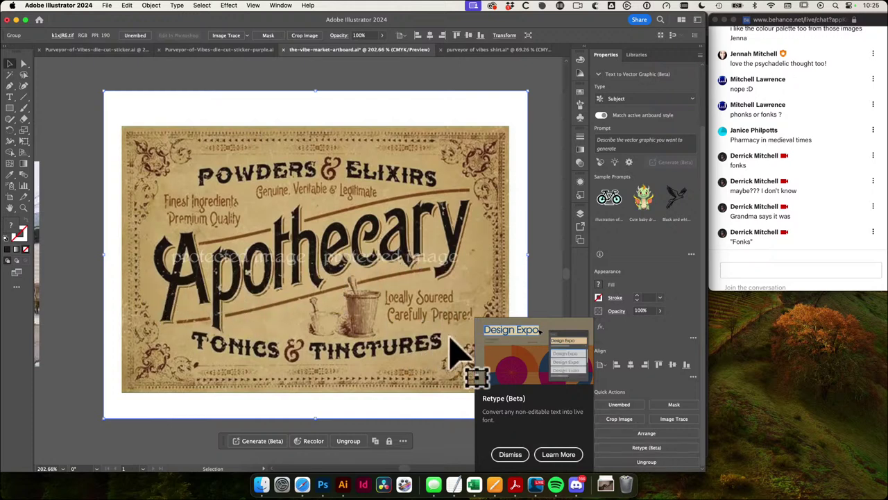
click(648, 448)
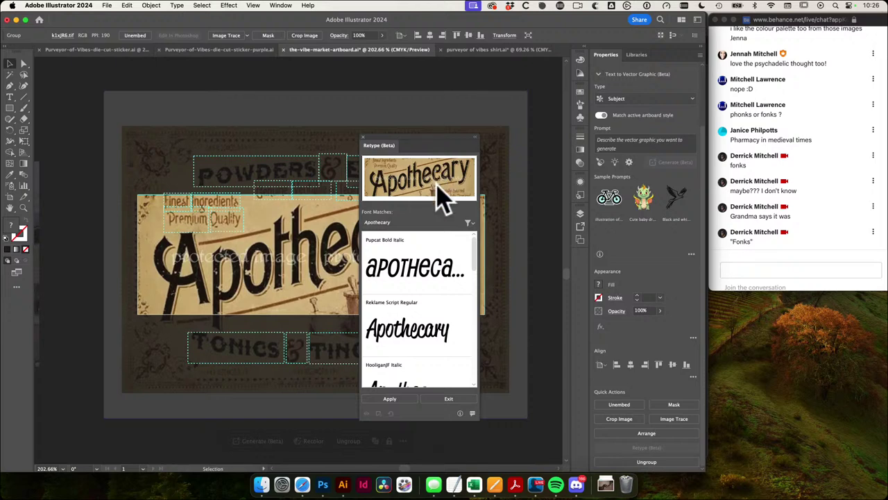
scroll(432, 307, down, 5)
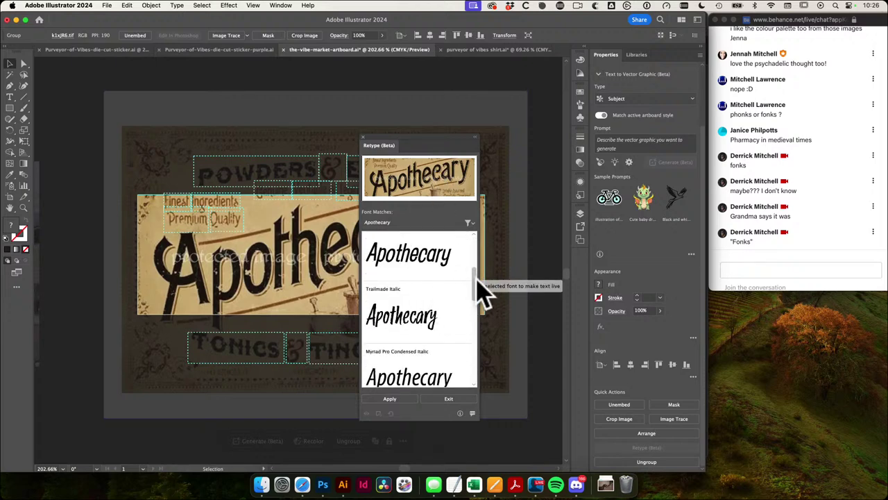
drag(484, 292, 476, 275)
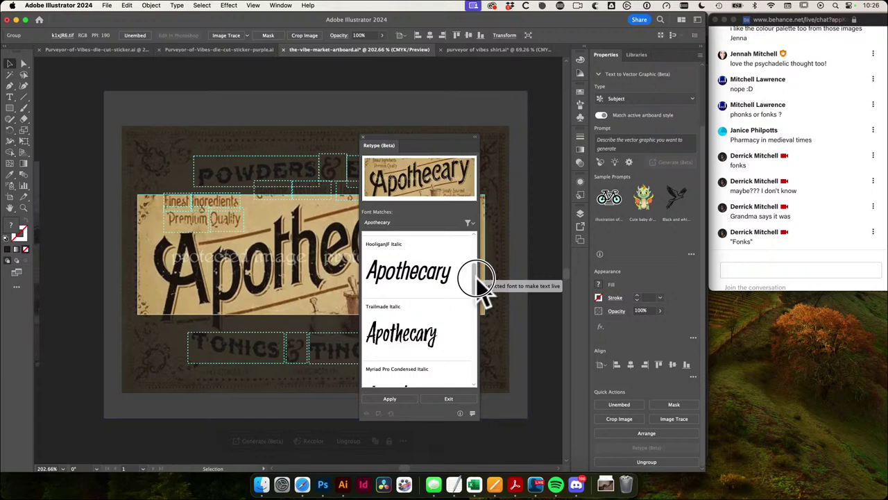
drag(476, 274, 459, 341)
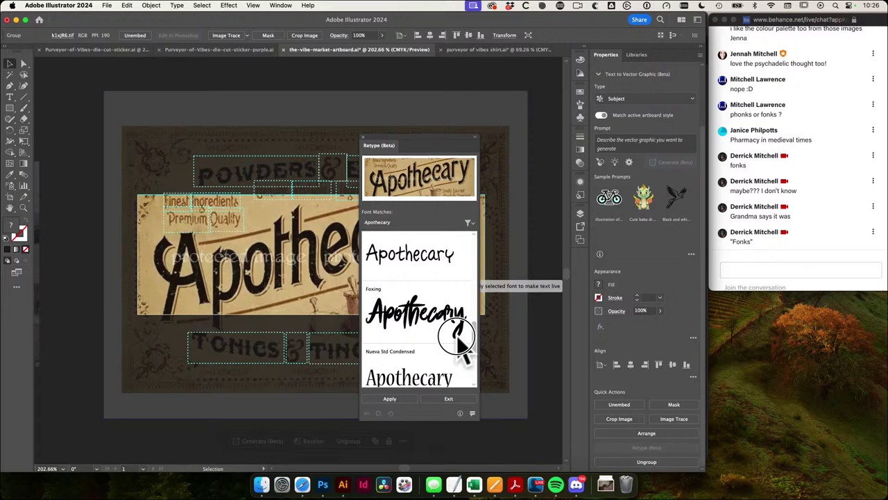
drag(457, 337, 456, 331)
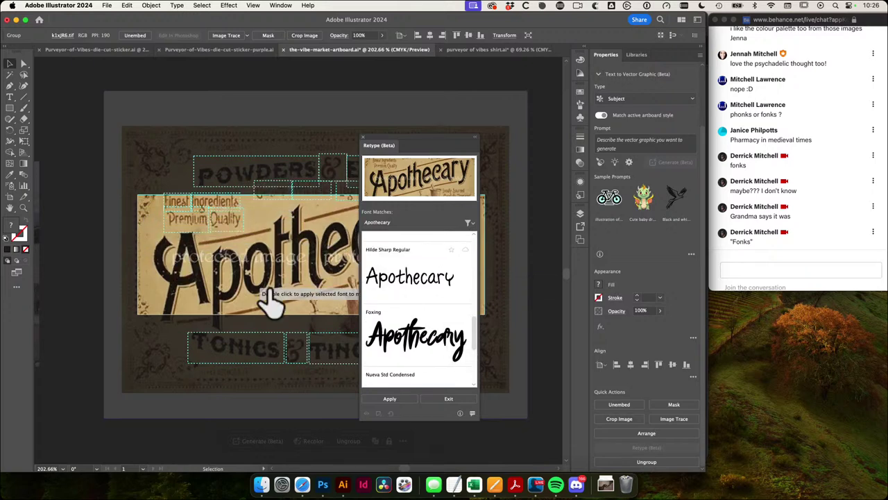
Step: Look up Retype font matches for the words Quality and POWDERS on the label
click(224, 221)
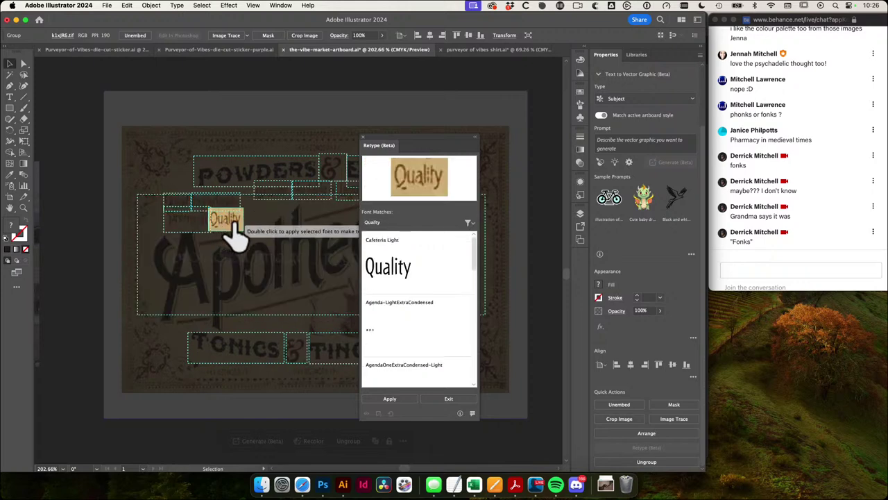
click(177, 222)
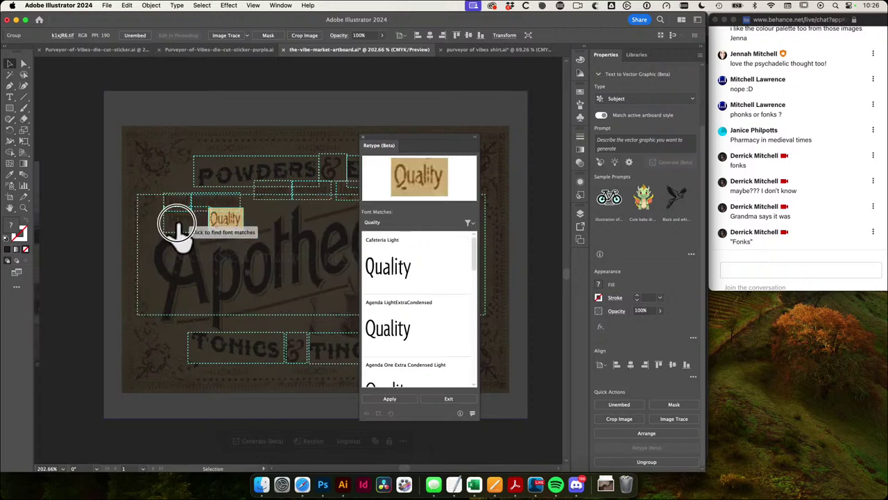
click(240, 177)
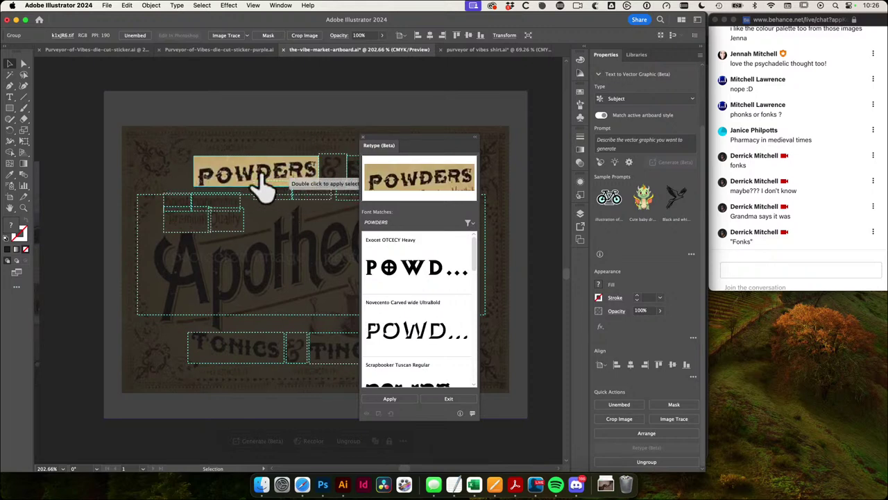
scroll(392, 274, down, 5)
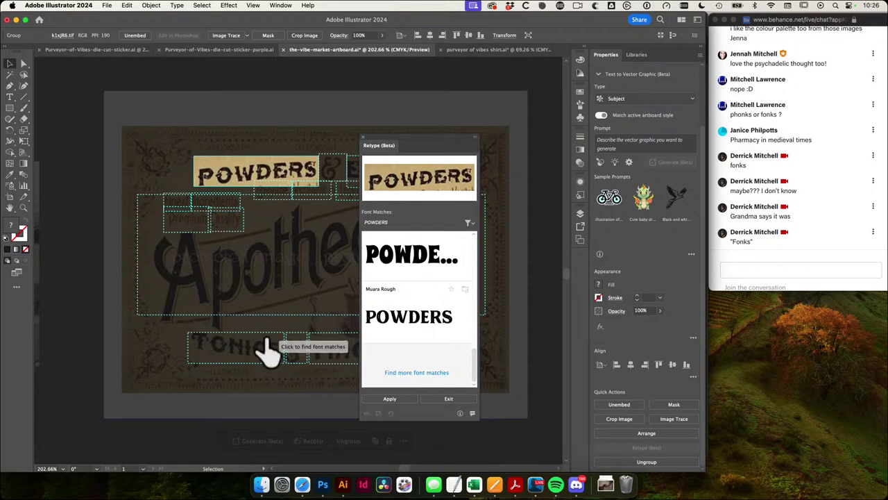
Step: Convert the label's TONICS lettering to live text in Becker Gothics Concave and exit Retype
click(253, 353)
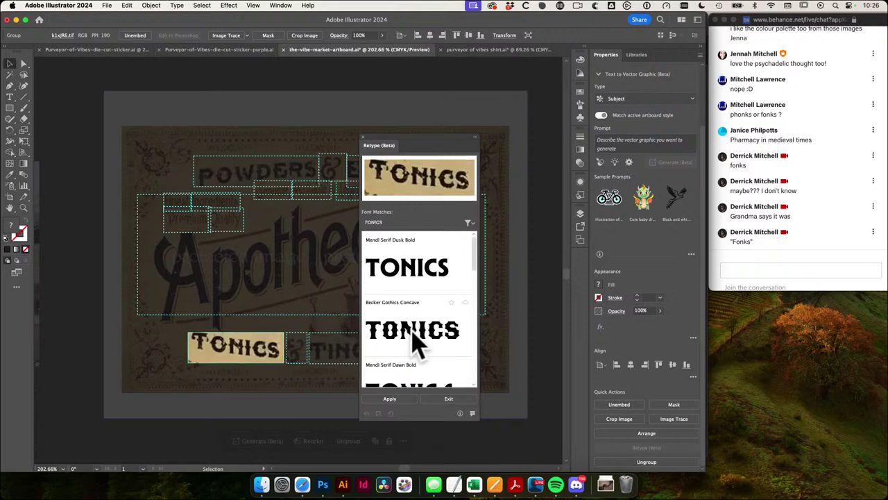
scroll(410, 331, down, 2)
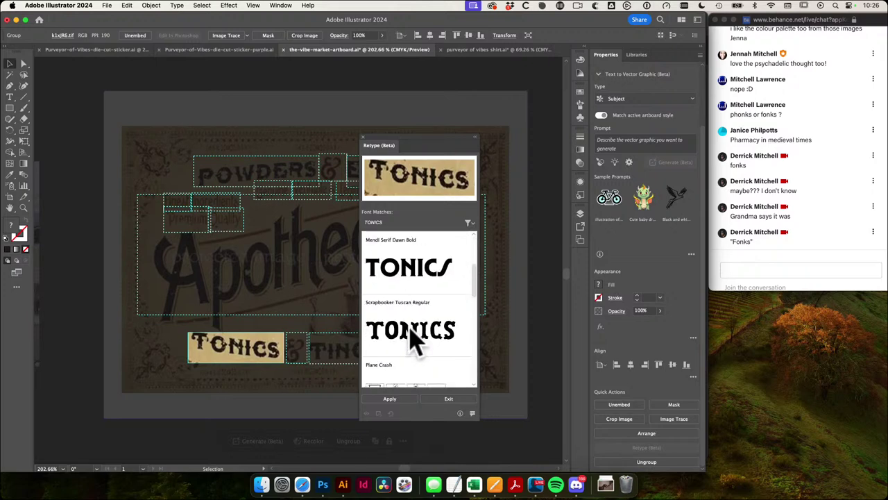
drag(476, 291, 473, 239)
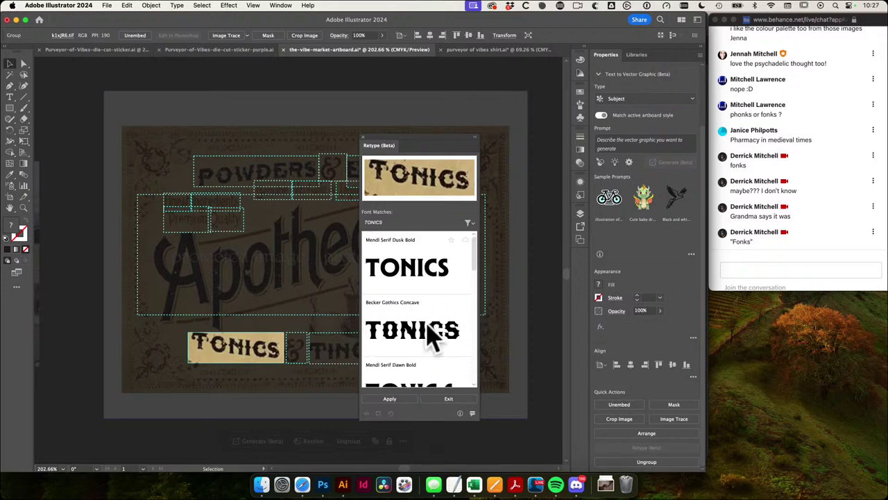
scroll(428, 335, down, 3)
scroll(429, 336, up, 3)
click(416, 338)
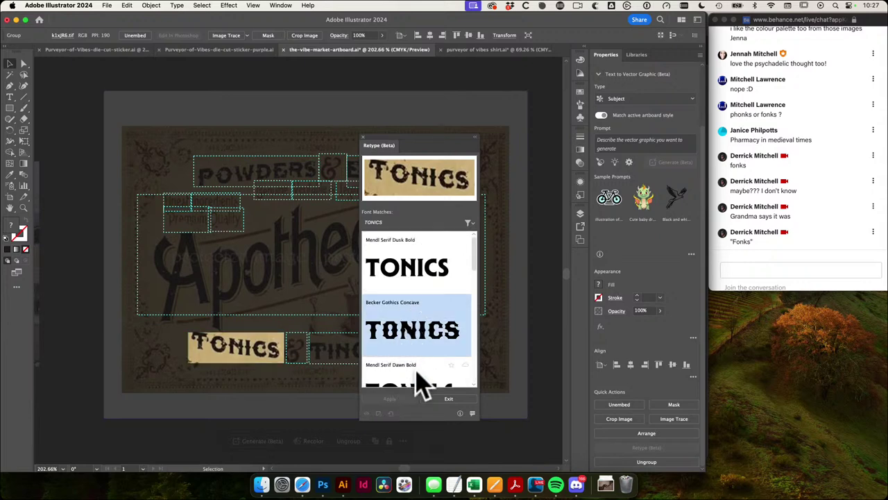
double_click(263, 353)
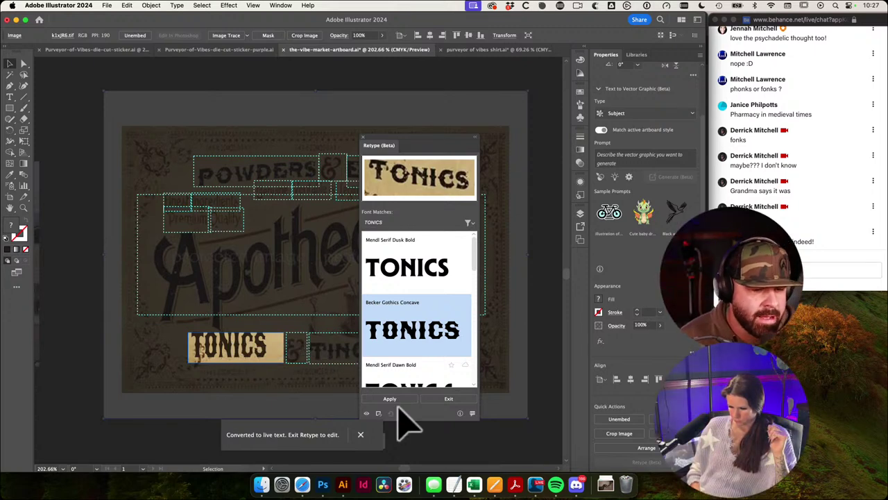
click(449, 399)
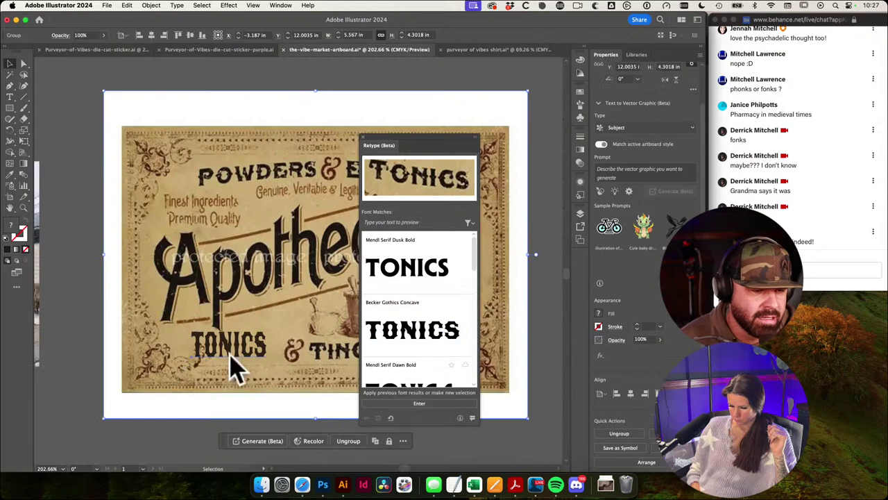
Step: Try moving the live TONICS text around the label and undo the moves
scroll(230, 291, down, 3)
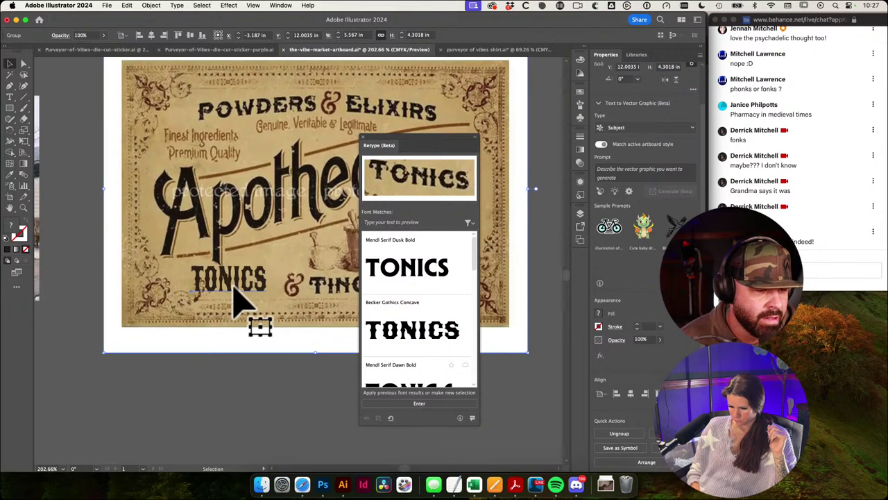
drag(235, 279, 246, 301)
double_click(193, 253)
key(super+z)
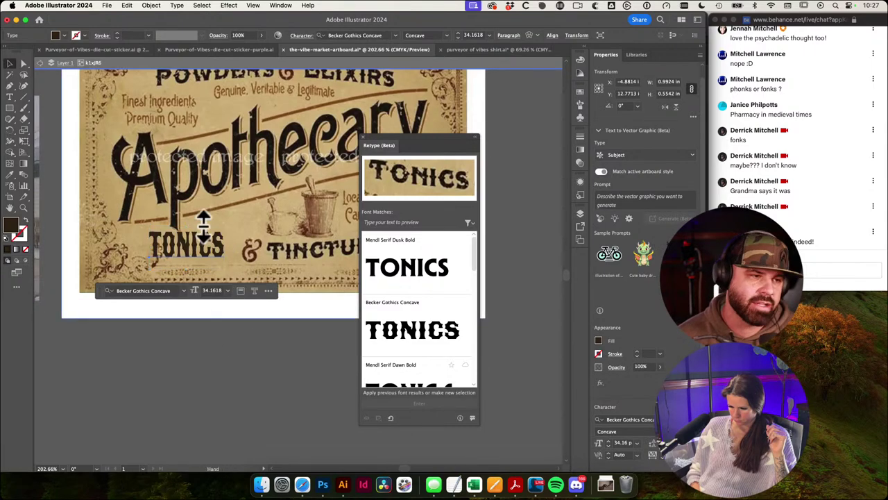
drag(169, 229, 316, 268)
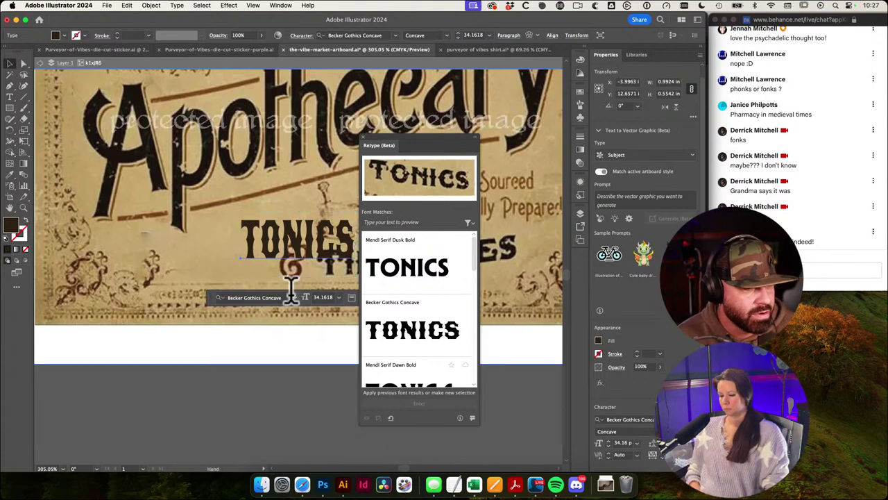
drag(291, 296, 234, 297)
click(275, 385)
key(super+z)
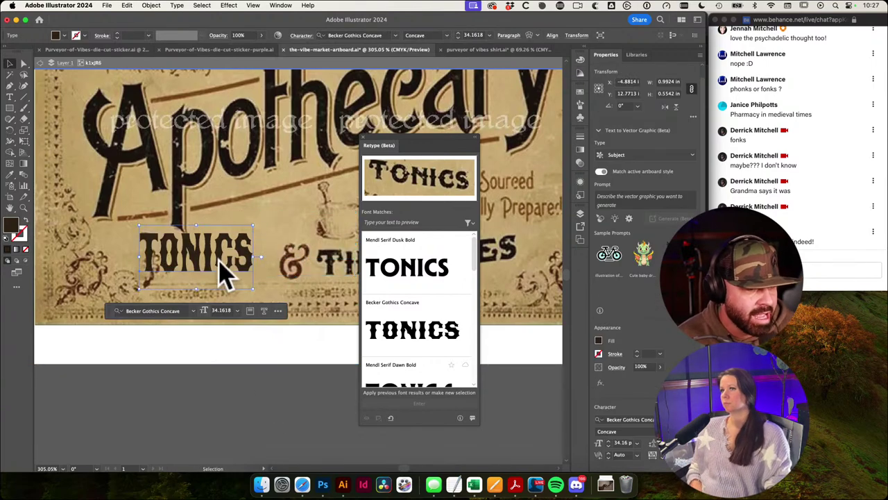
Step: Try replacing the live TONICS text with YO and undo the edit
double_click(221, 276)
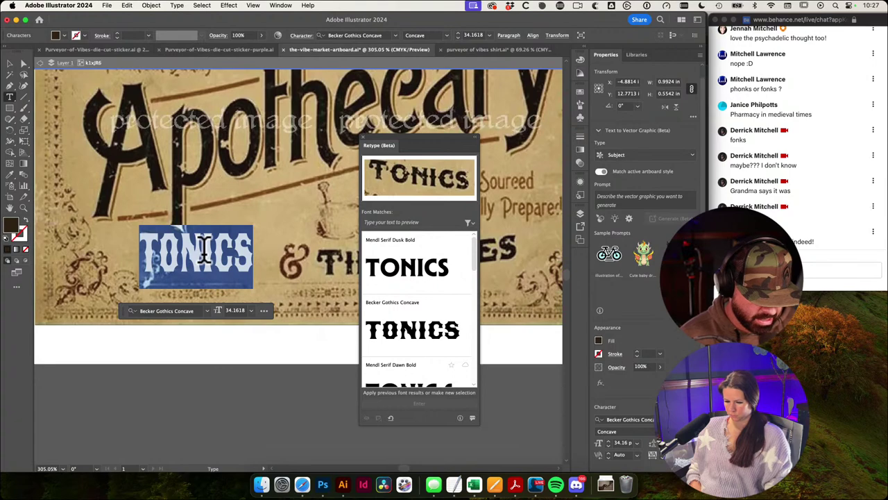
text(YO)
key(super+z)
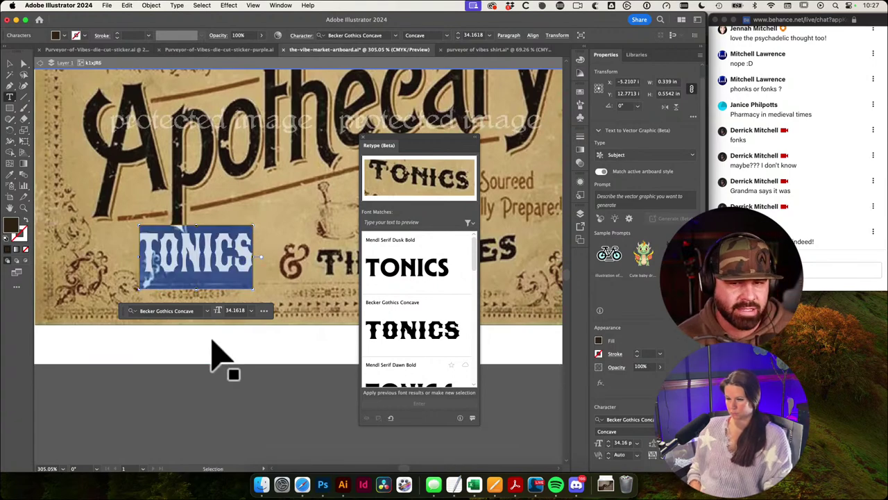
Step: Undo the live-text conversion of TONICS, redoing and undoing it to compare the font with the original lettering
key(super+z)
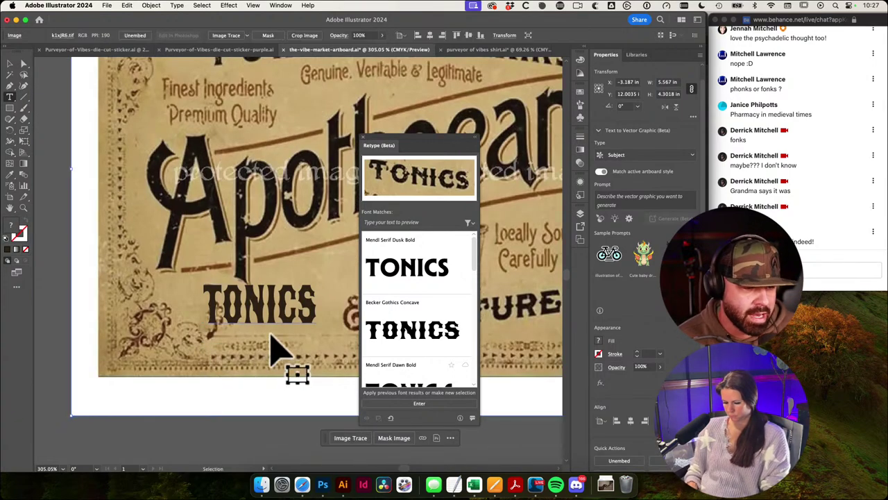
key(super+z)
drag(288, 331, 244, 317)
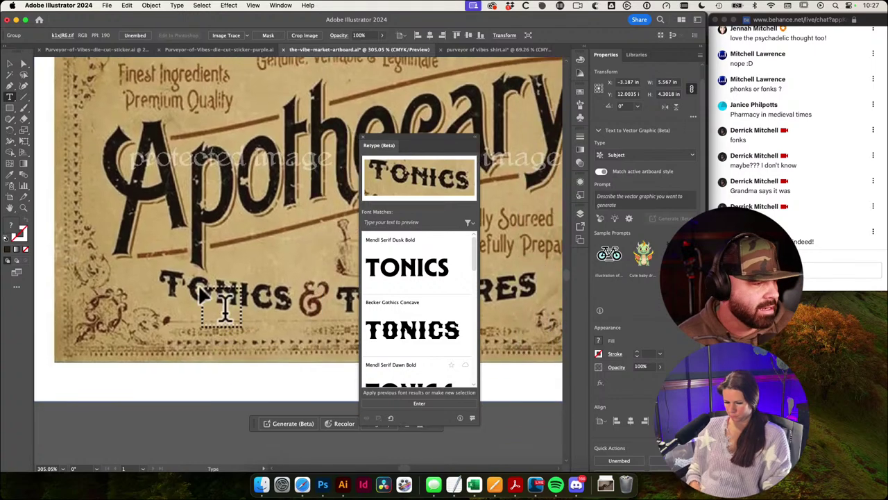
key(super+shift+z)
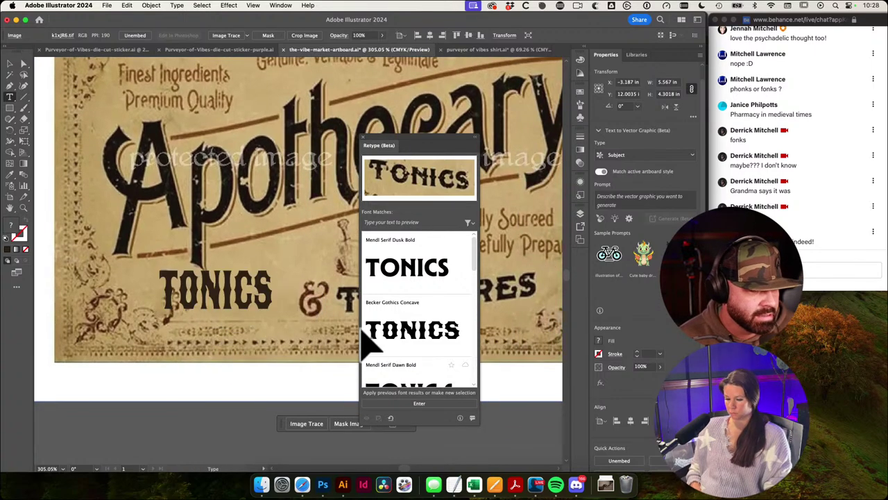
key(super+z)
key(super+shift+z)
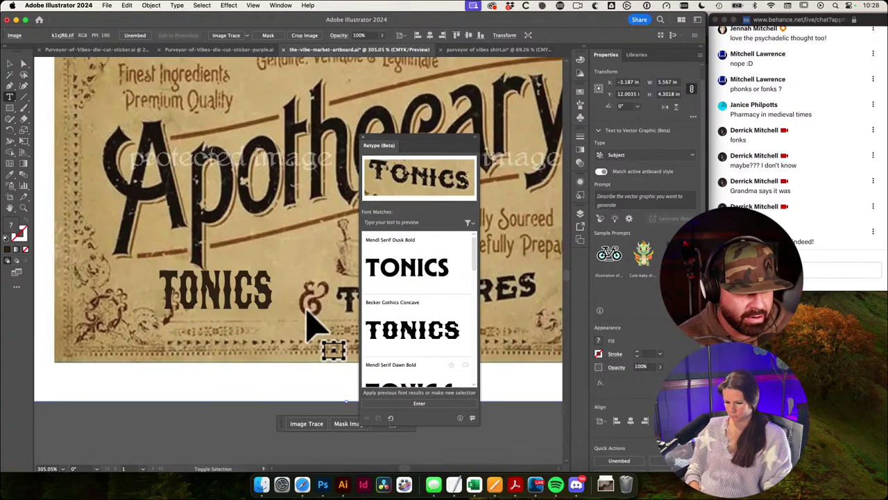
key(super+z)
Step: Re-enter Retype with the whole apothecary label in view to match the font of its Apothecary lettering
drag(329, 328, 192, 322)
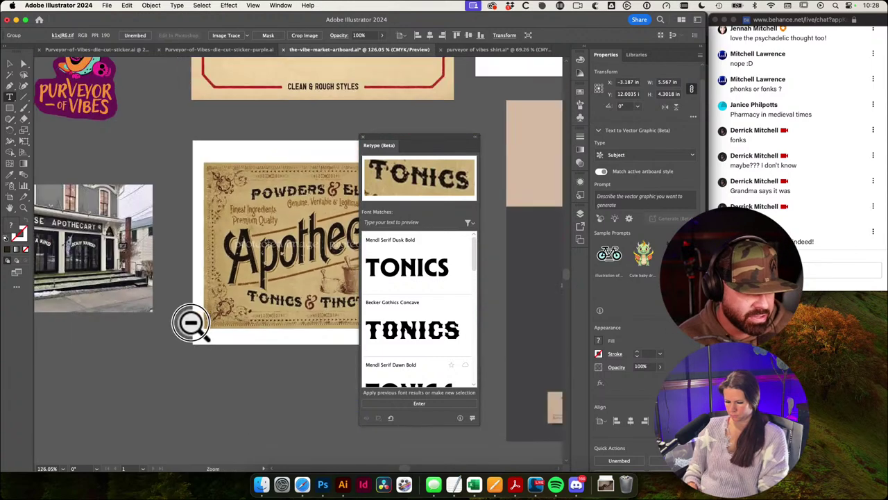
drag(248, 320, 144, 341)
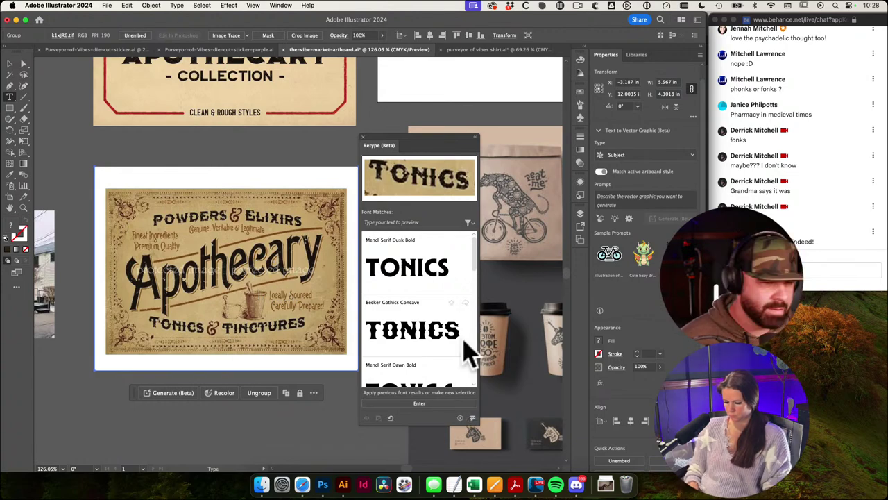
click(425, 405)
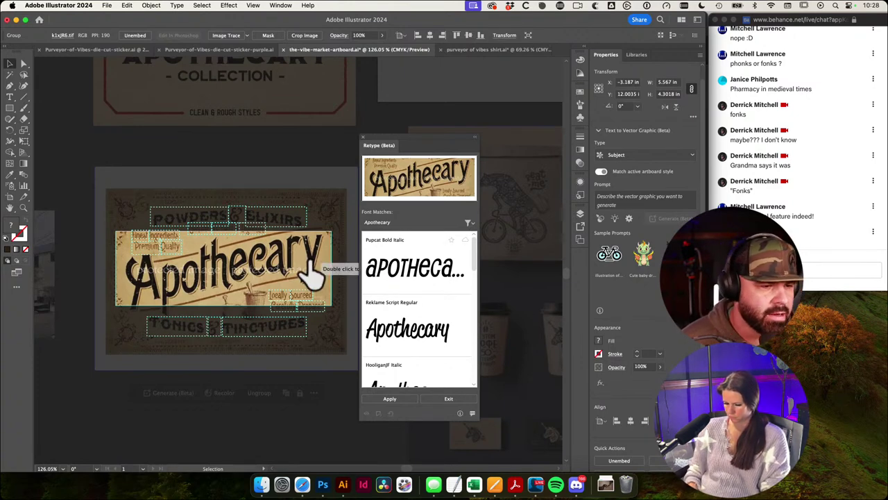
Step: Convert the label's Apothecary lettering to live text in Trailmade Italic and exit Retype
scroll(390, 284, down, 10)
scroll(390, 285, up, 10)
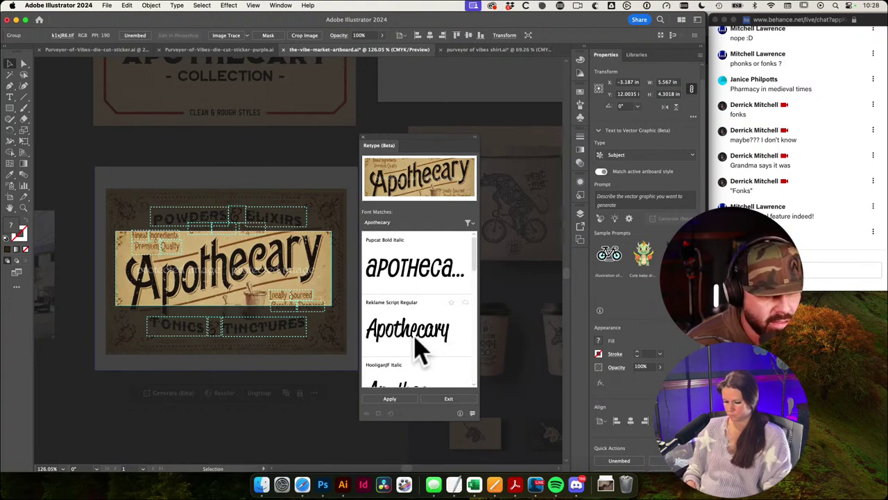
scroll(425, 357, down, 1)
scroll(426, 357, down, 1)
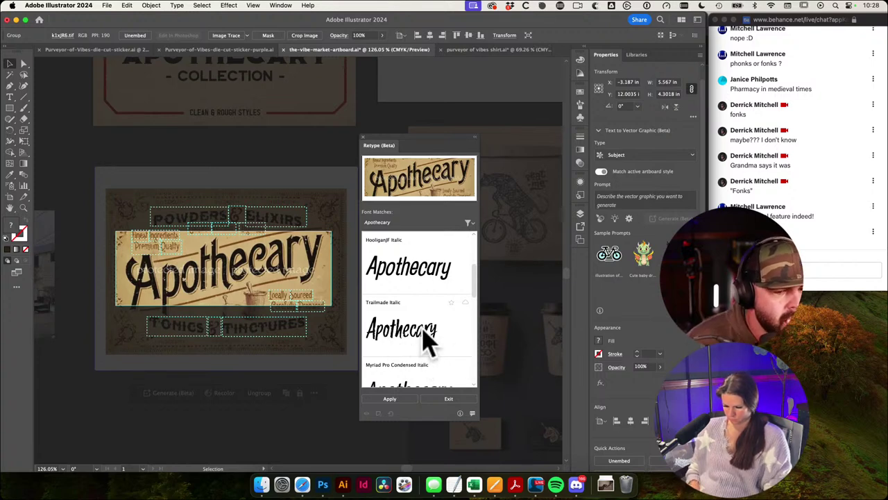
click(429, 341)
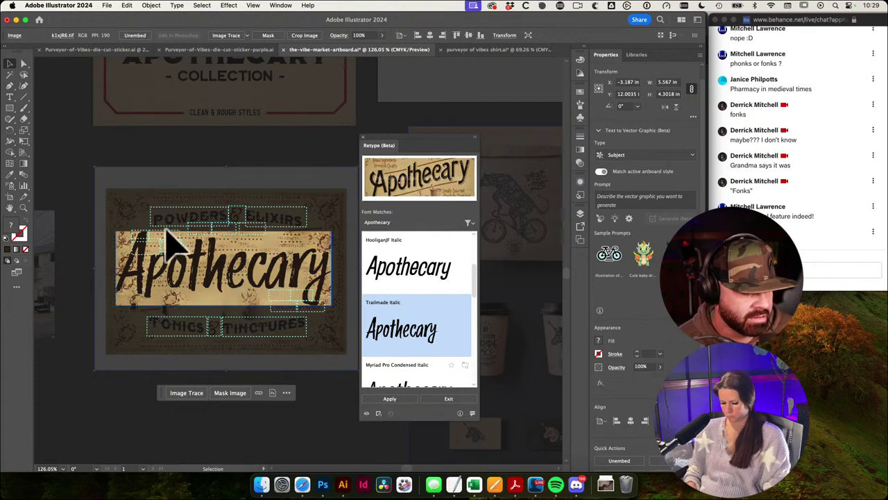
click(448, 399)
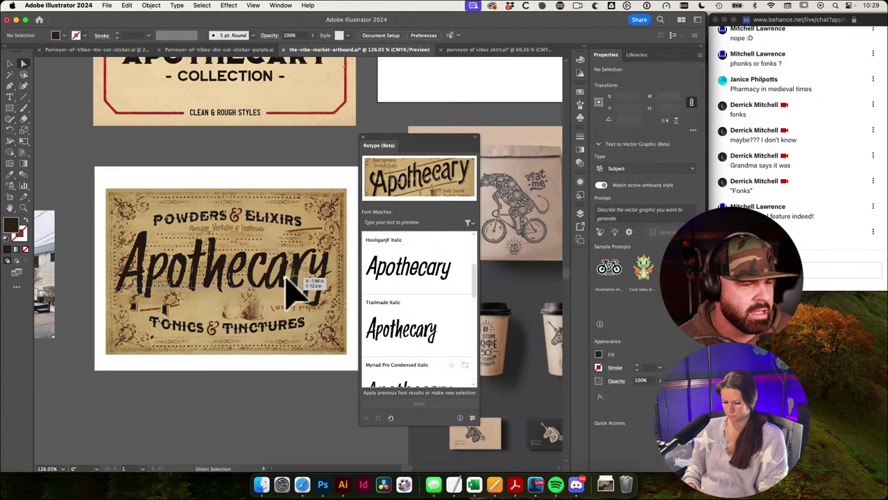
Step: Try moving the live Apothecary text away from the label and undo the moves
drag(289, 286, 234, 308)
key(super+z)
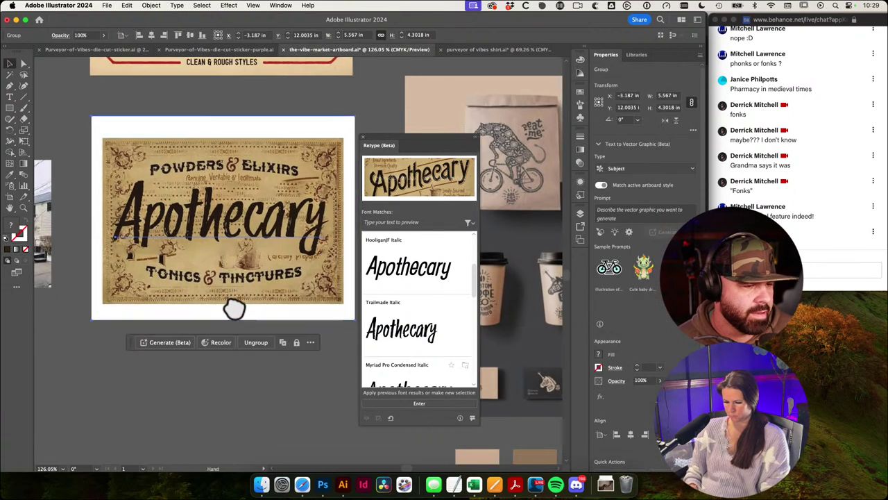
click(241, 360)
click(257, 289)
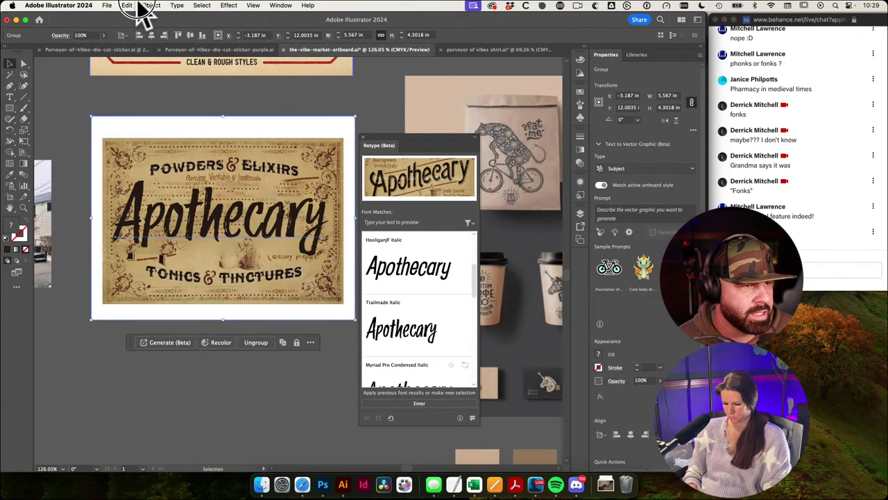
click(147, 5)
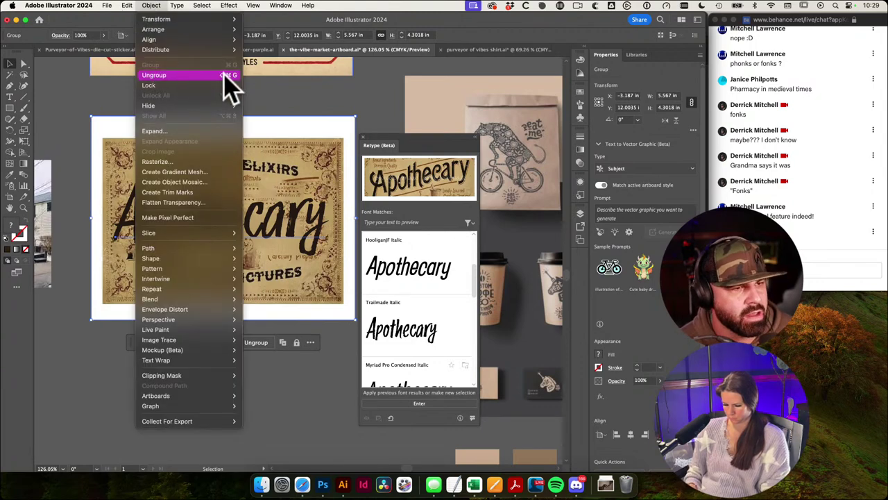
click(268, 100)
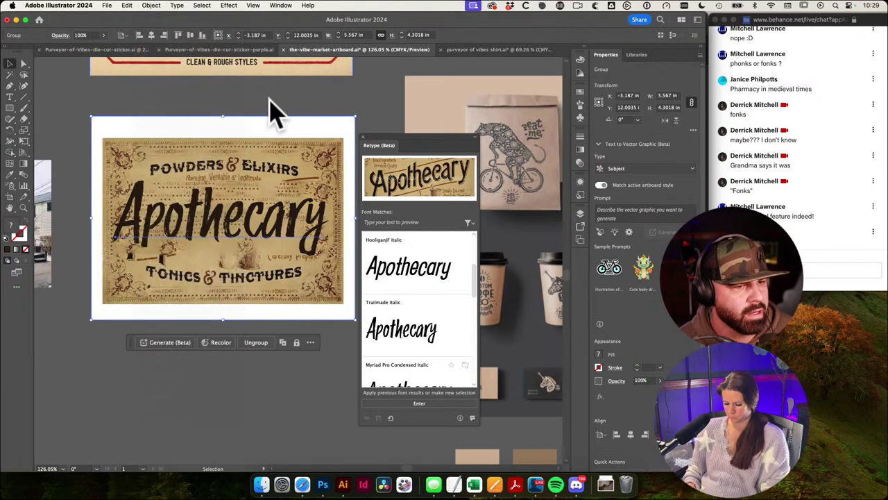
click(24, 63)
click(222, 104)
drag(263, 227, 224, 185)
key(super+z)
Step: Try overwriting the live Apothecary text with asdfasdfasdf and undo the edit
triple_click(291, 218)
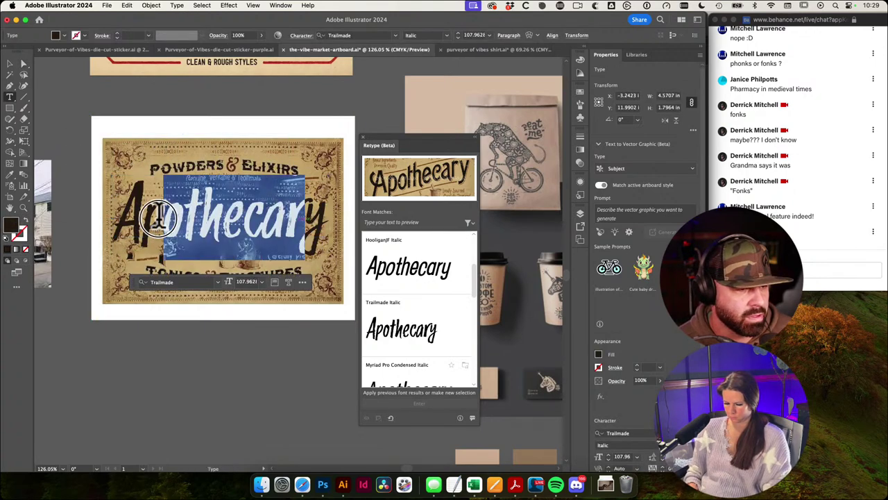
text(asdfasdfasdf)
key(super+z)
key(super+z)
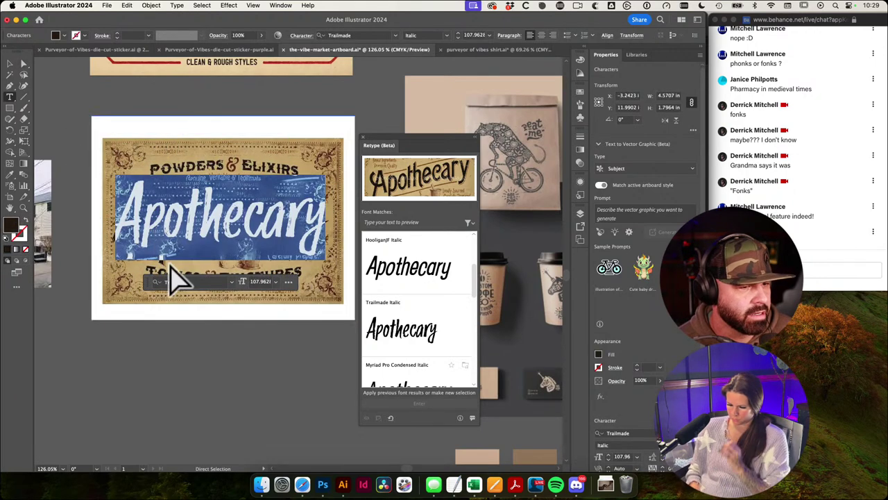
Step: Ungroup the retyped apothecary label and move its live Apothecary text below the label
click(227, 370)
drag(227, 372, 219, 355)
click(233, 125)
click(203, 275)
click(266, 182)
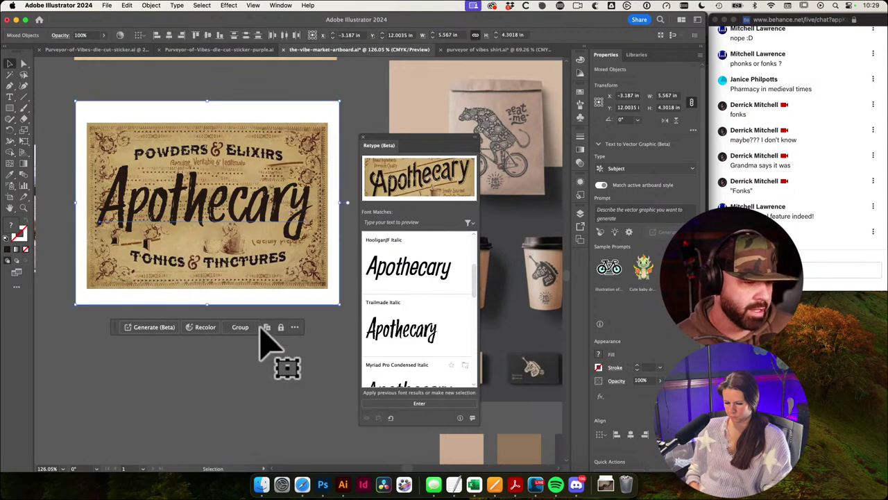
click(284, 410)
drag(274, 310, 284, 216)
Step: Place a copy of the Trailmade Apothecary text on the logo artboard below the THE VIBE MARKET lines
drag(227, 109, 291, 94)
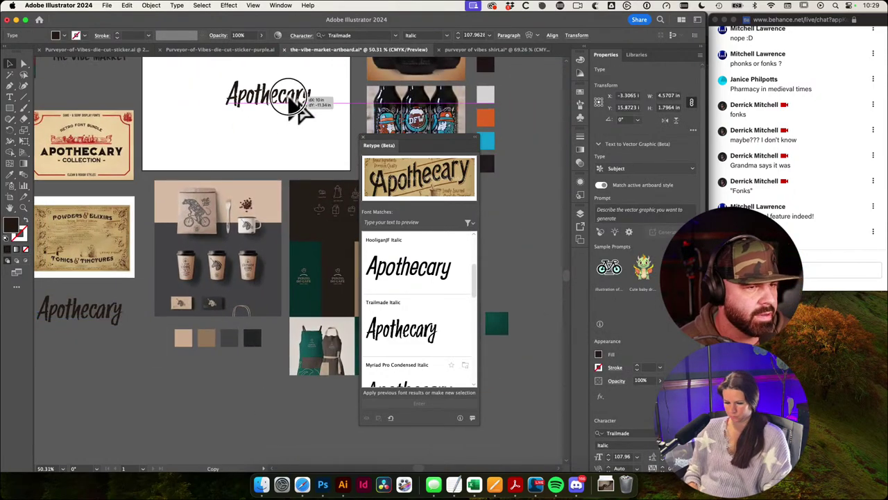
drag(270, 123, 279, 302)
drag(221, 290, 243, 283)
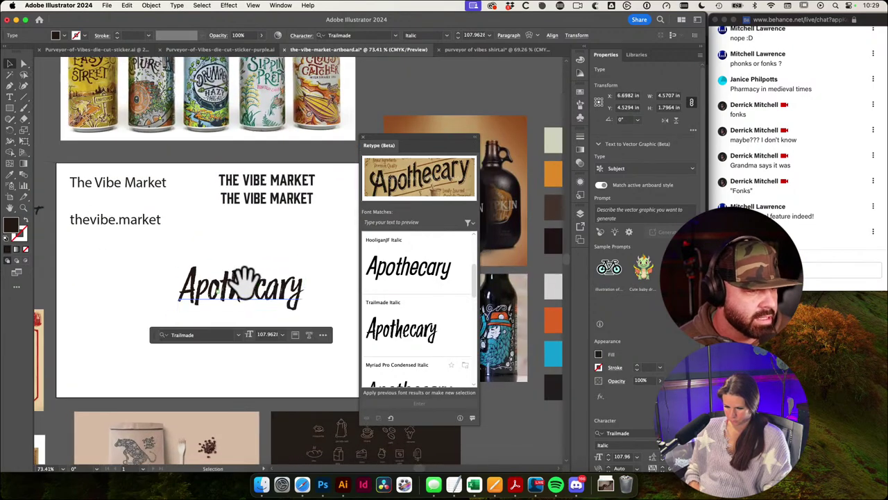
Step: Duplicate the lower THE VIBE MARKET line beneath itself and apply the Apothecary text's Trailmade Italic formatting with the Eyedropper
click(252, 196)
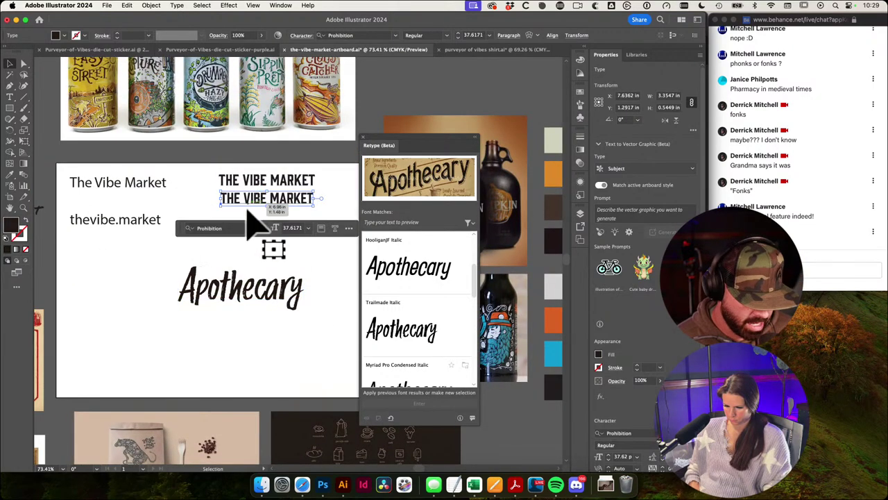
click(162, 300)
drag(254, 201, 254, 221)
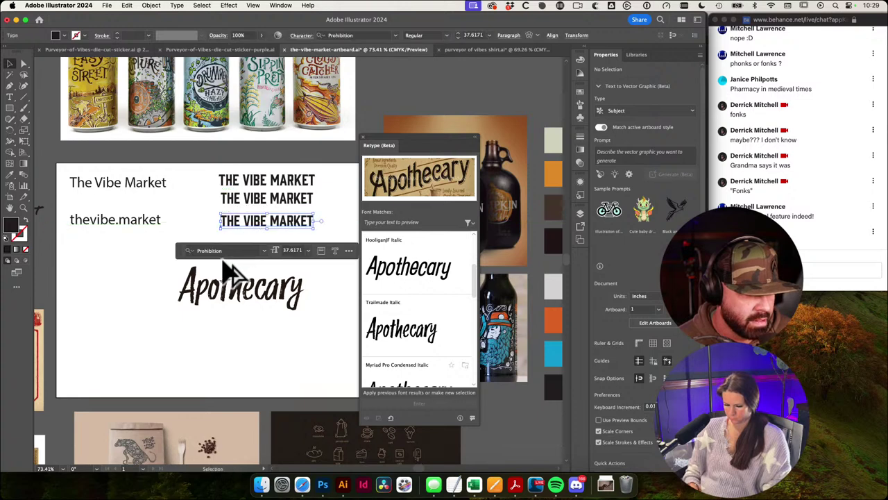
key(i)
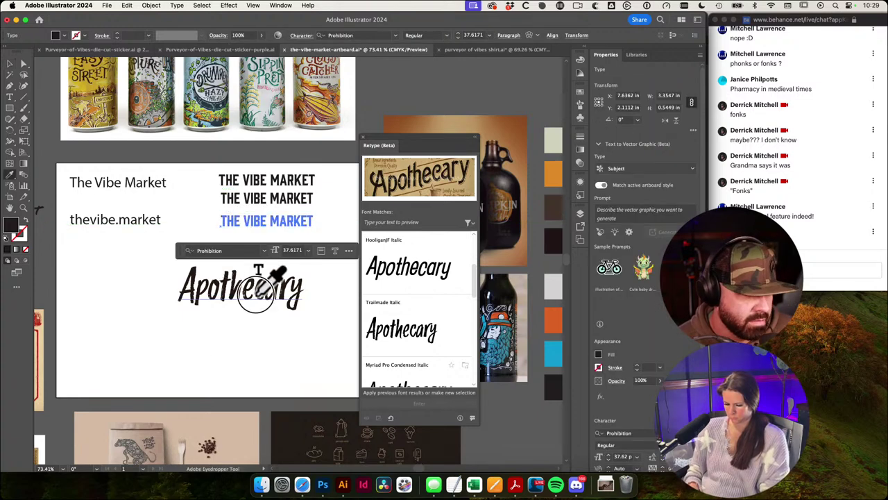
click(257, 284)
key(v)
scroll(287, 343, up, 2)
Step: Delete the Apothecary sample from the artboard and scale the Trailmade The Vibe Market line to about 57.7 pt
click(240, 322)
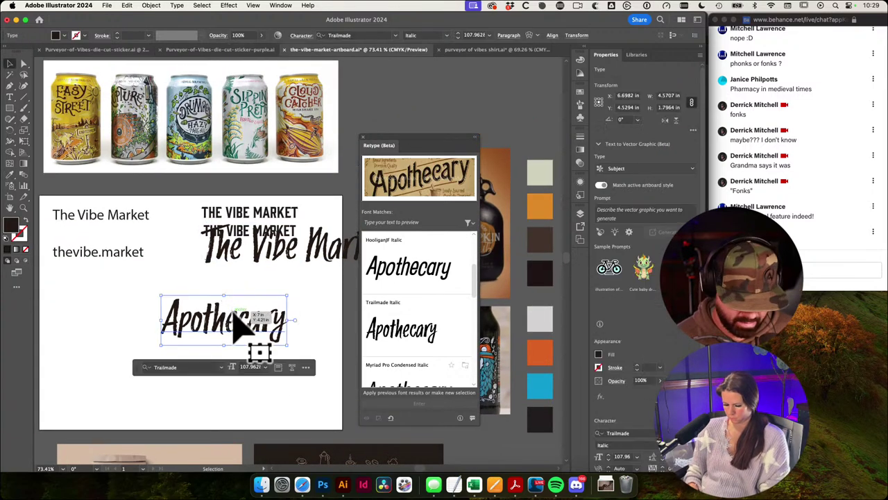
key(Delete)
click(268, 261)
scroll(278, 270, right, 3)
scroll(277, 270, up, 2)
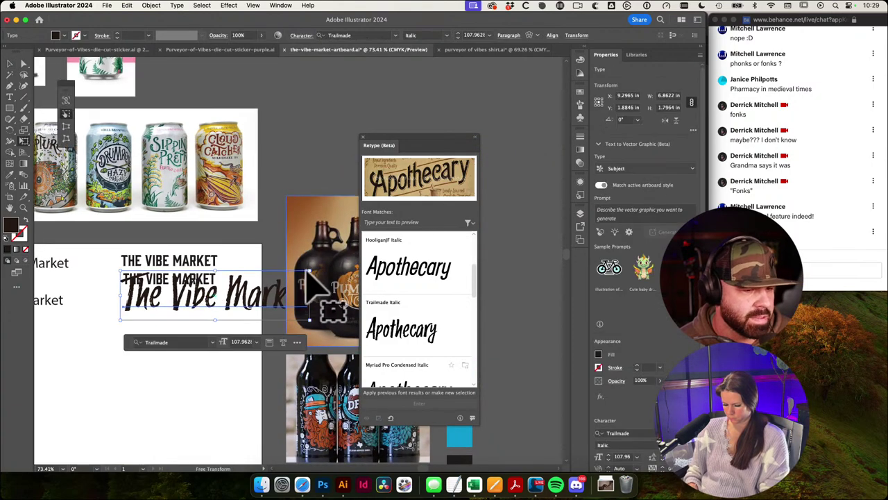
drag(286, 274, 219, 307)
key(v)
click(177, 342)
click(159, 381)
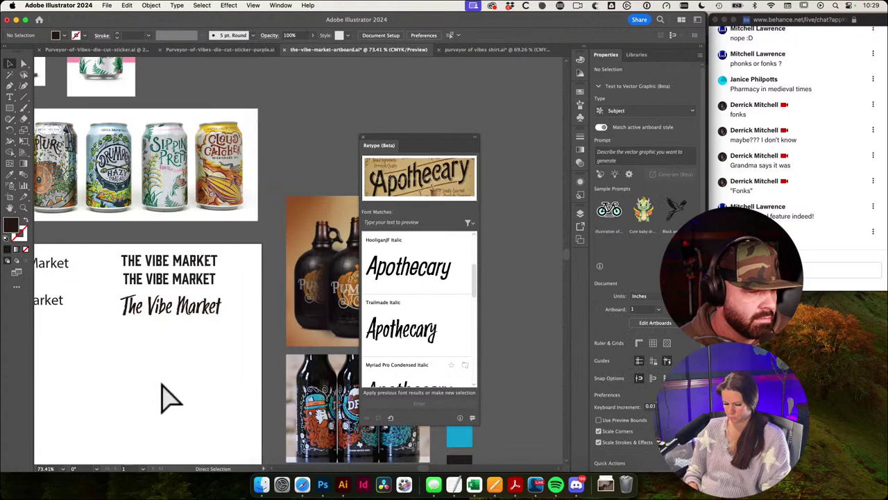
Step: Compare the Trailmade line with the font samples beside the artboard and shift it slightly left under the other logo lines
drag(135, 302, 115, 298)
drag(115, 299, 186, 244)
key(a)
click(224, 231)
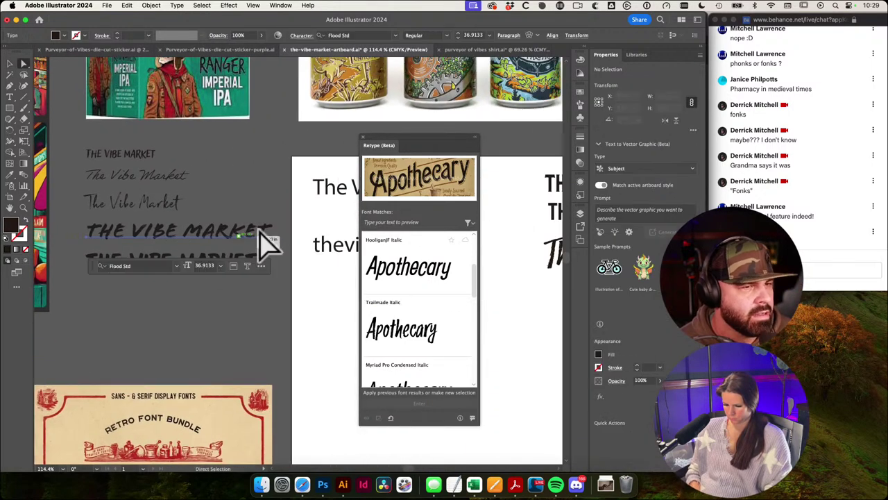
scroll(135, 201, right, 10)
click(248, 281)
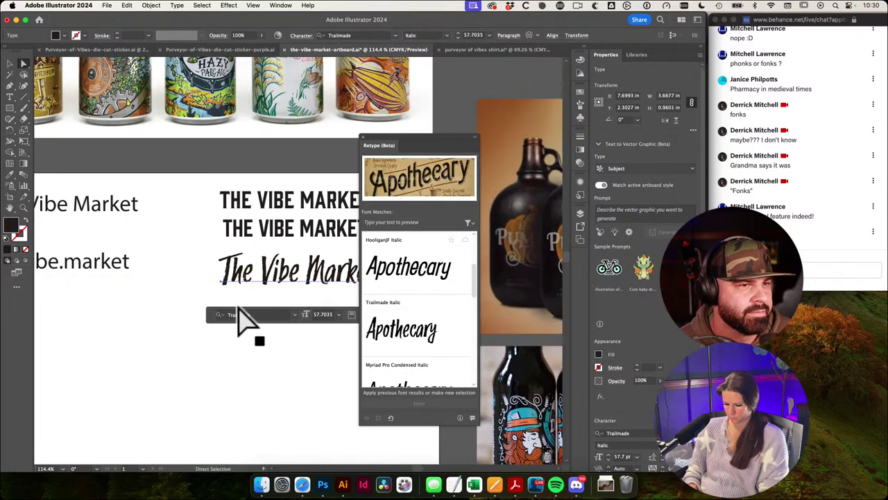
click(258, 374)
scroll(148, 312, right, 5)
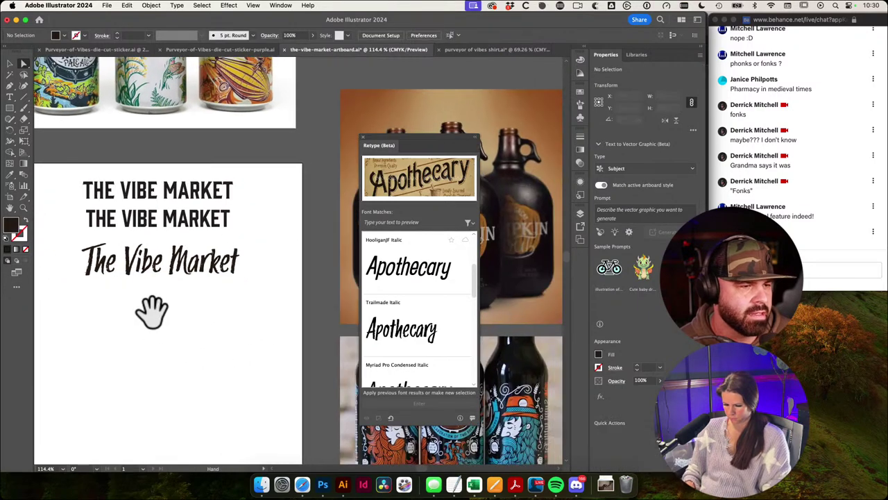
scroll(203, 358, left, 3)
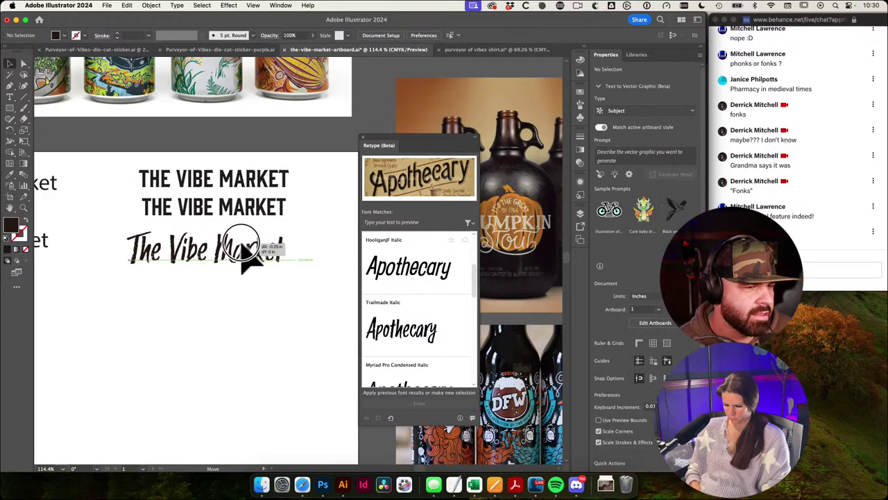
drag(238, 320, 112, 231)
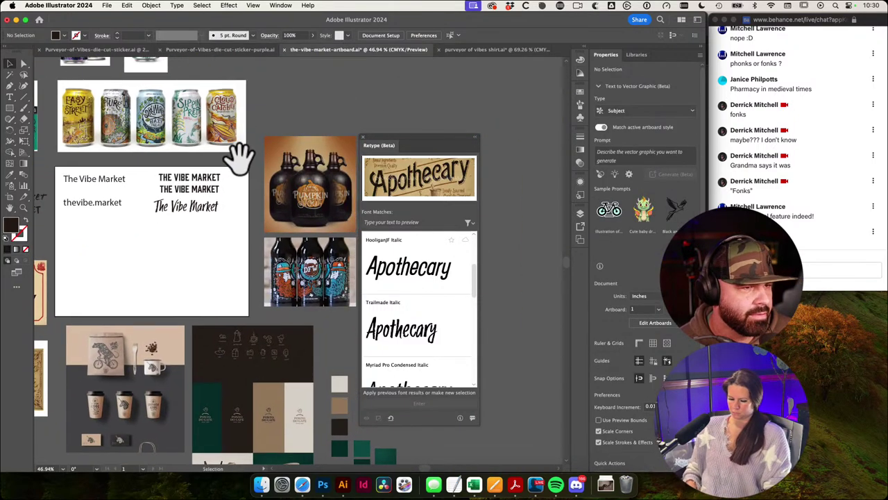
Step: Enter Retype on the pumpkin stout growler photo and convert its PUMPKIN lettering to live text in Los Feliz OT Roman
scroll(316, 201, up, 5)
drag(254, 172, 173, 190)
drag(204, 199, 249, 244)
click(249, 244)
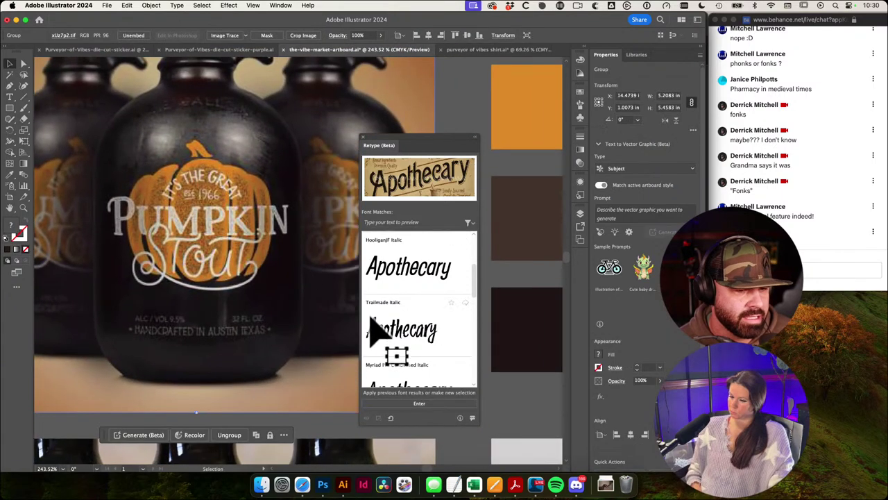
click(441, 405)
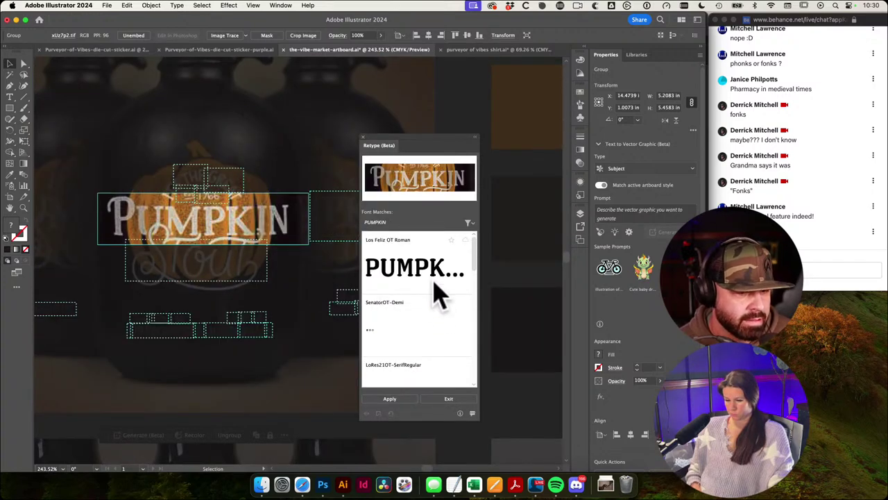
click(422, 285)
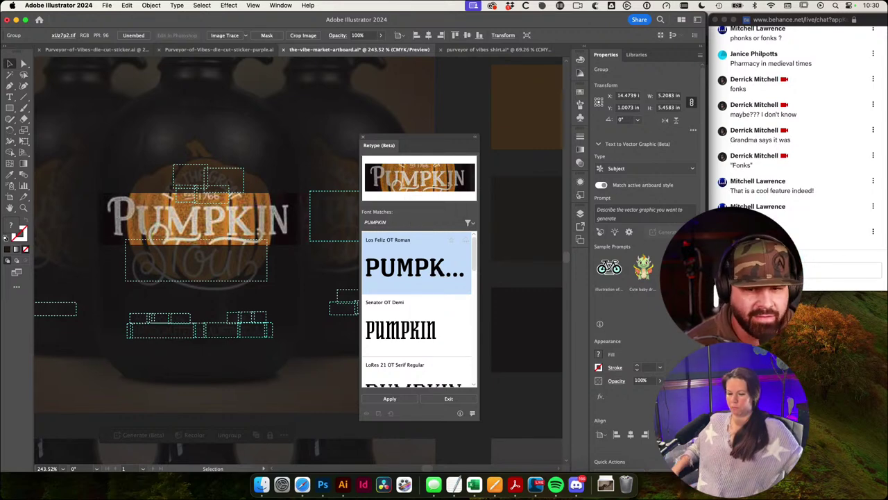
click(404, 398)
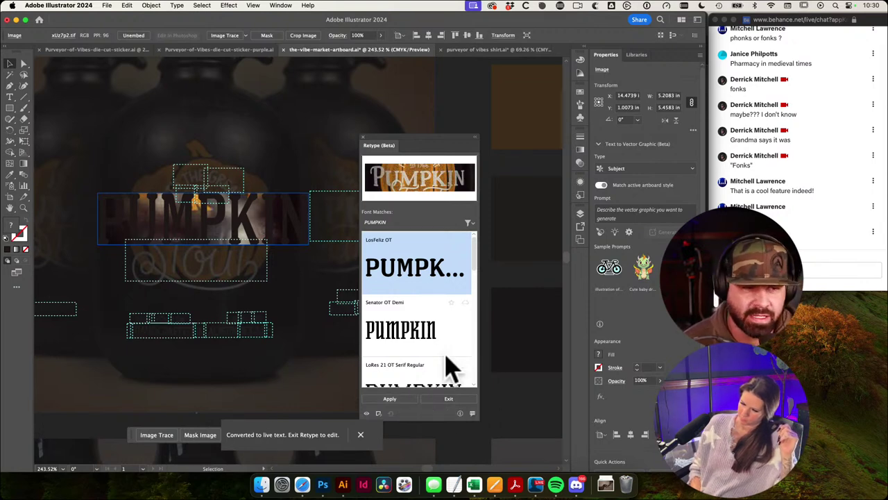
Step: Browse the remaining font matches for PUMPKIN and choose New Spirit Medium Condensed
scroll(428, 355, down, 10)
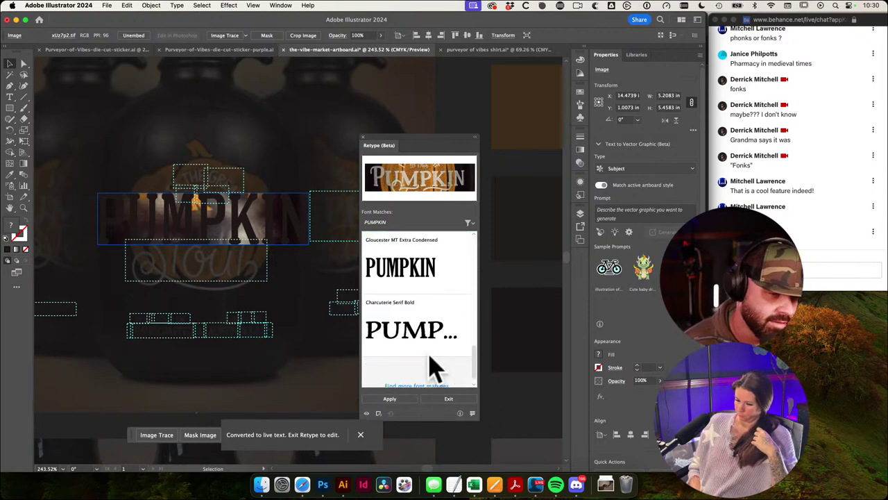
scroll(429, 355, up, 10)
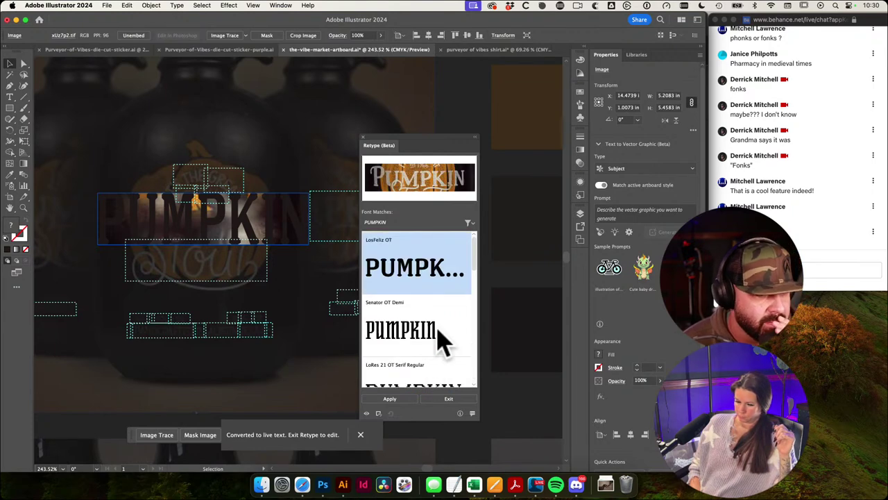
scroll(448, 341, down, 1)
scroll(476, 279, down, 2)
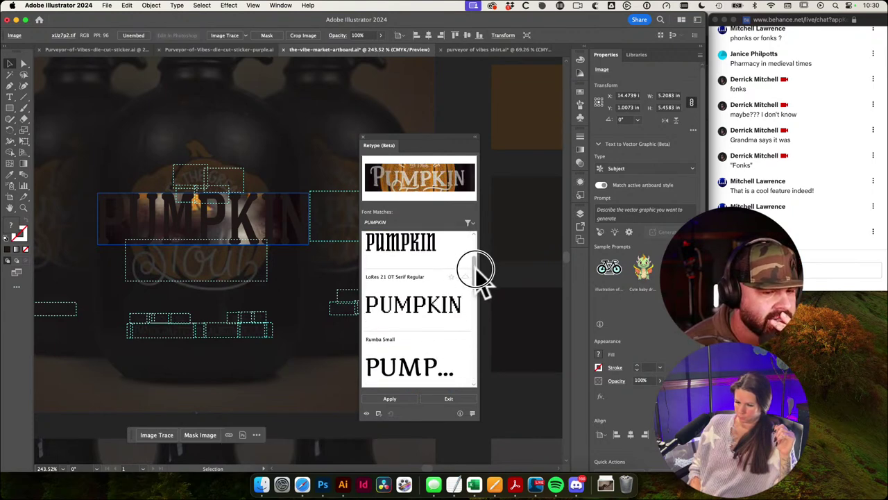
scroll(479, 285, up, 1)
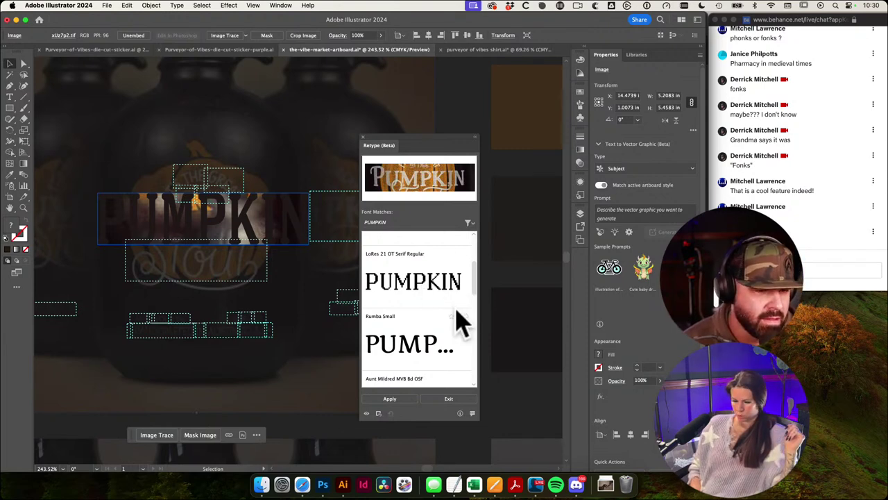
scroll(478, 299, down, 2)
drag(479, 305, 472, 276)
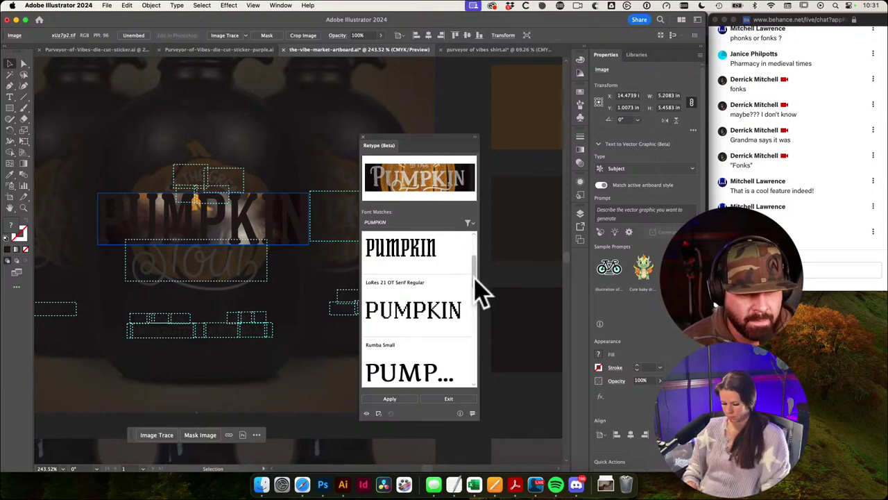
drag(474, 287, 470, 358)
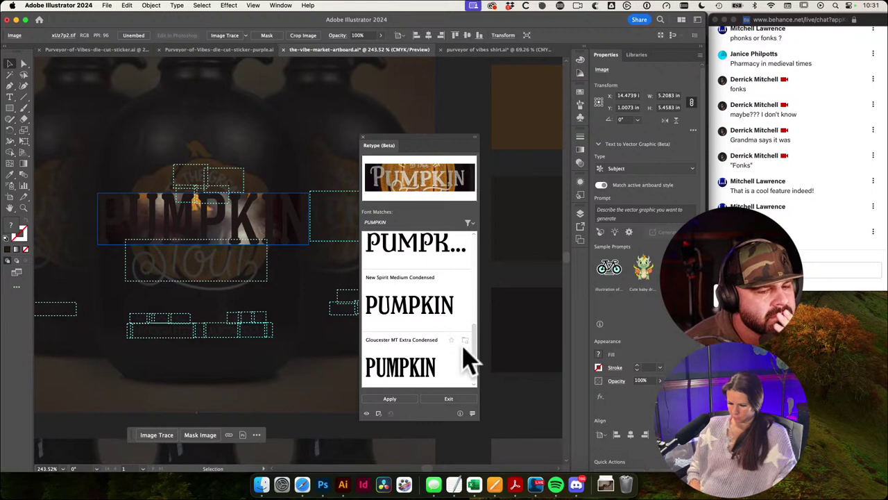
click(426, 317)
click(429, 317)
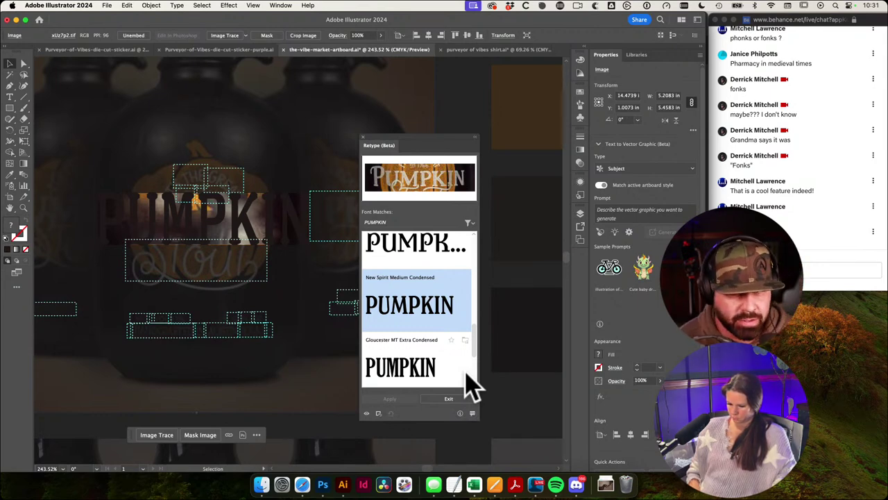
Step: Apply New Spirit Medium Condensed to the PUMPKIN lettering on the growler photo and exit Retype
click(442, 310)
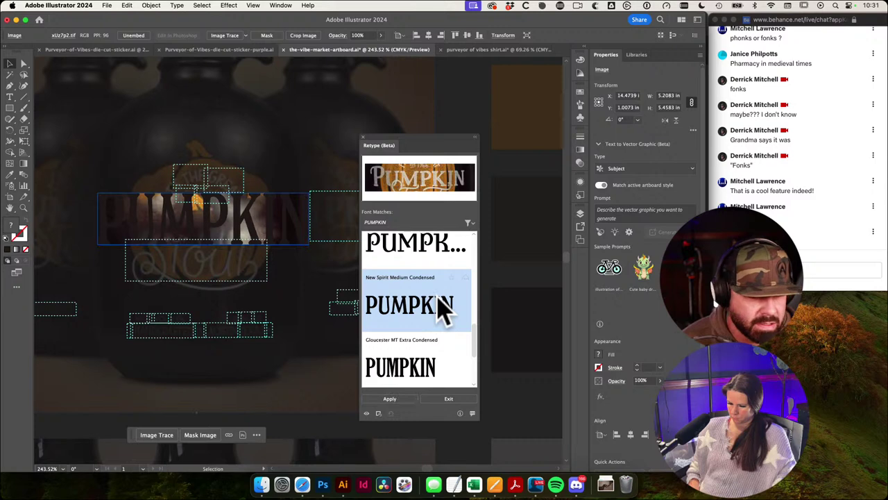
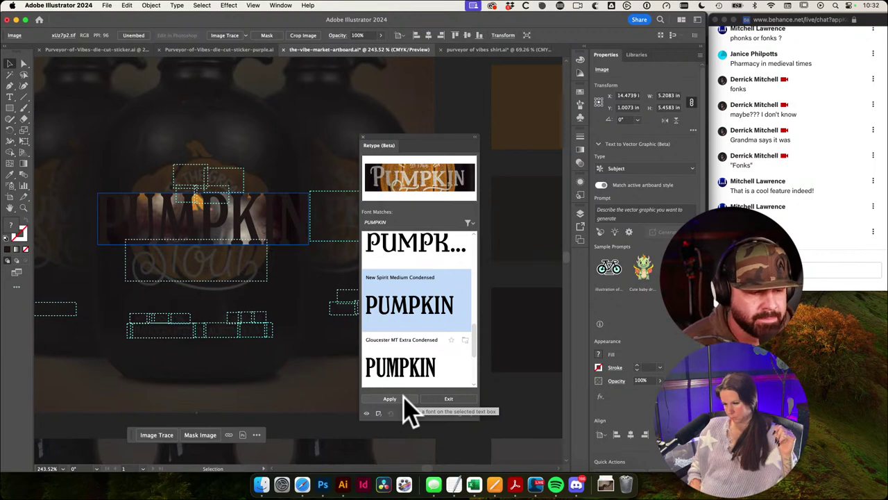
click(438, 399)
scroll(256, 222, down, 10)
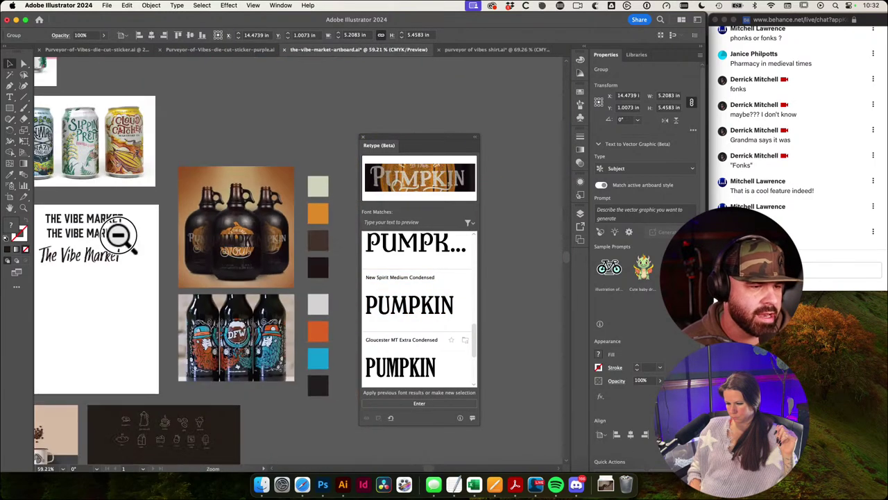
Step: Try to pull the converted PUMPKIN text off the growler photo toward the artboard, and undo the moves
drag(246, 238, 169, 271)
key(super+z)
key(a)
click(248, 135)
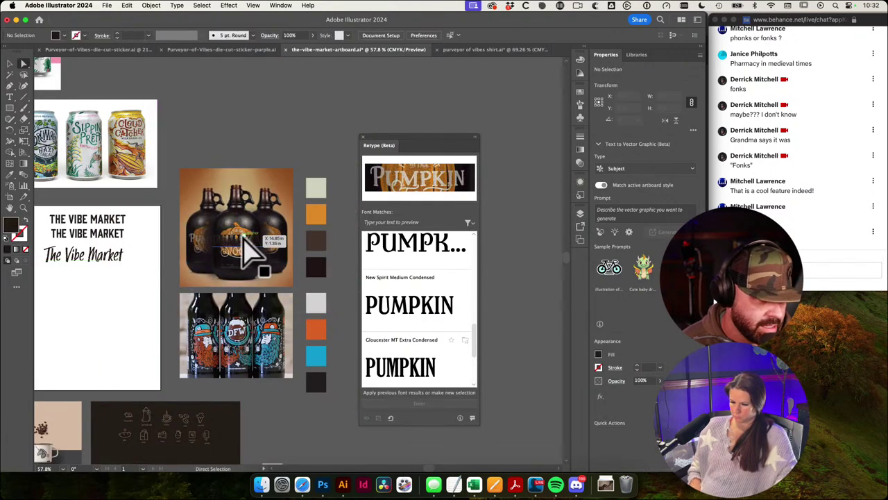
drag(240, 237, 244, 285)
click(232, 234)
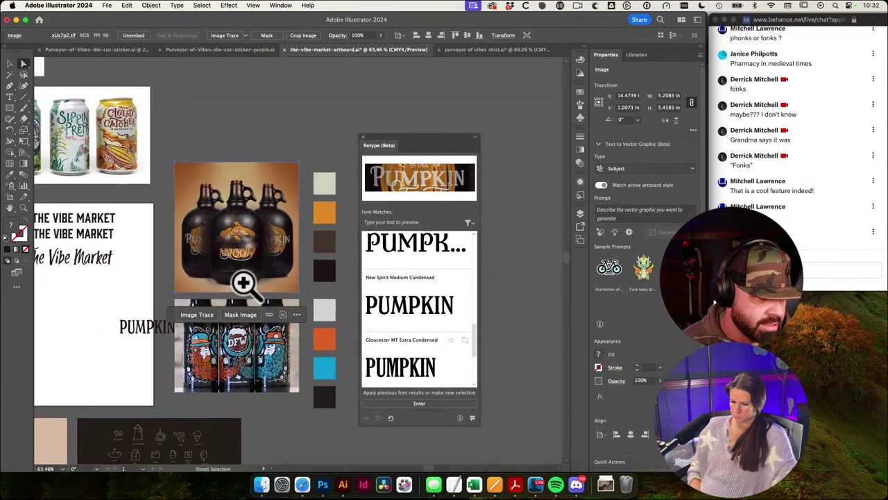
key(super+z)
drag(126, 307, 155, 291)
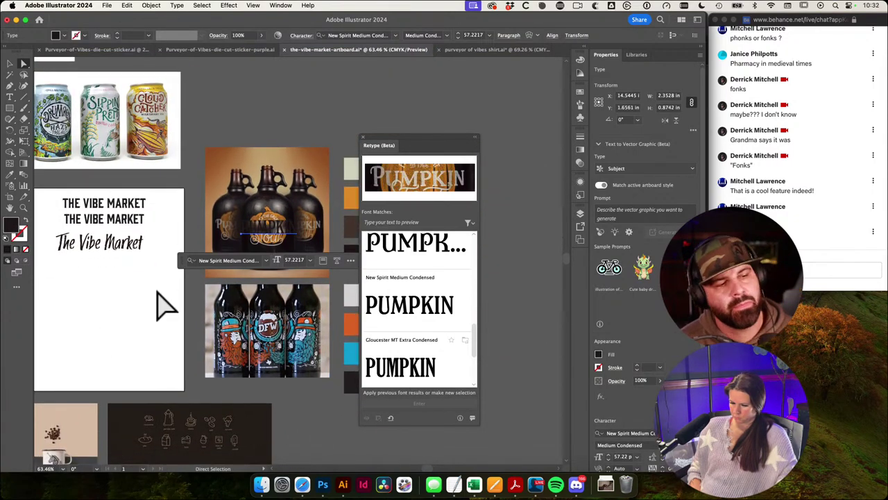
key(super+z)
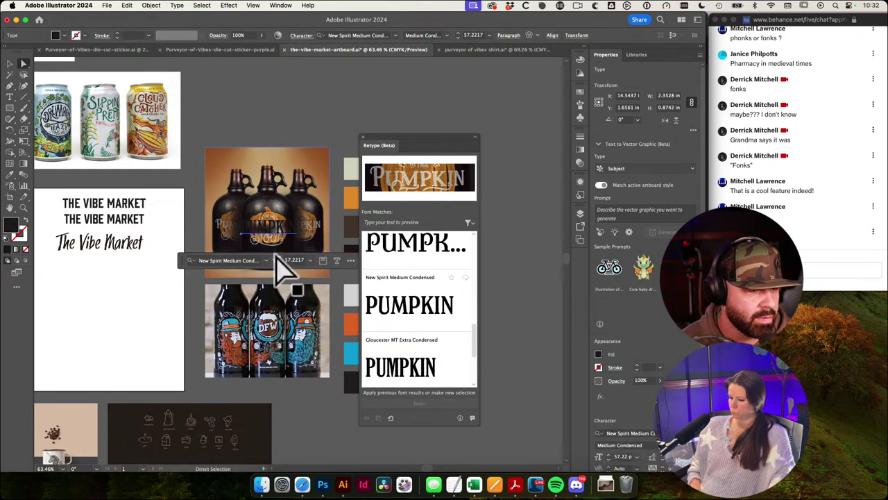
Step: Place a second copy of the pumpkin growler photo directly above the grouped one
key(v)
click(159, 278)
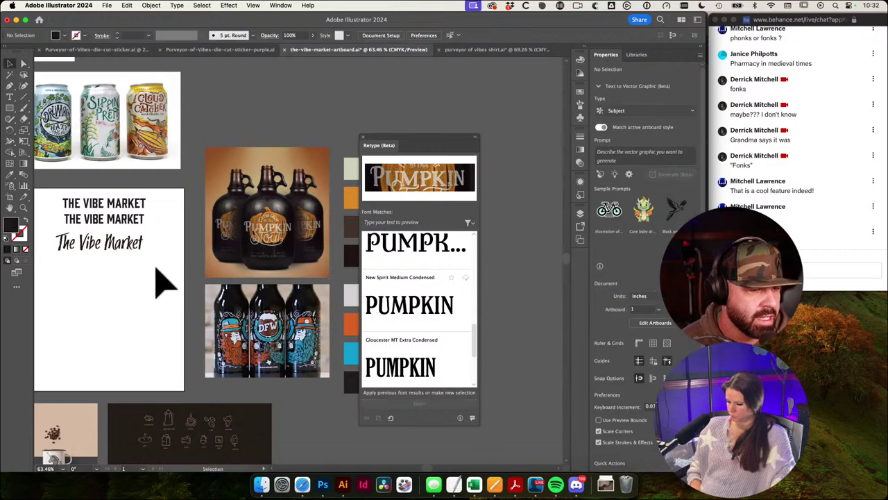
scroll(159, 278, up, 3)
drag(236, 305, 241, 136)
click(284, 306)
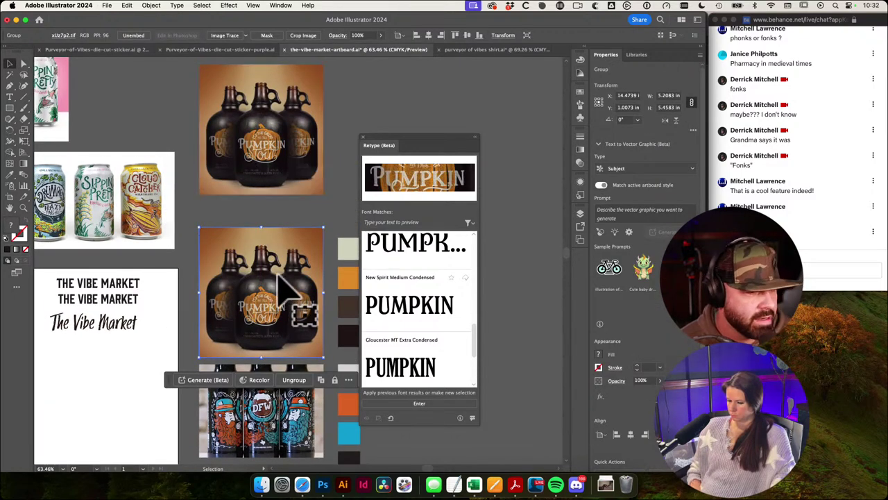
Step: Duplicate the Trailmade The Vibe Market line below the others and set the copy's font to New Spirit Medium Condensed
drag(158, 339, 196, 292)
click(208, 292)
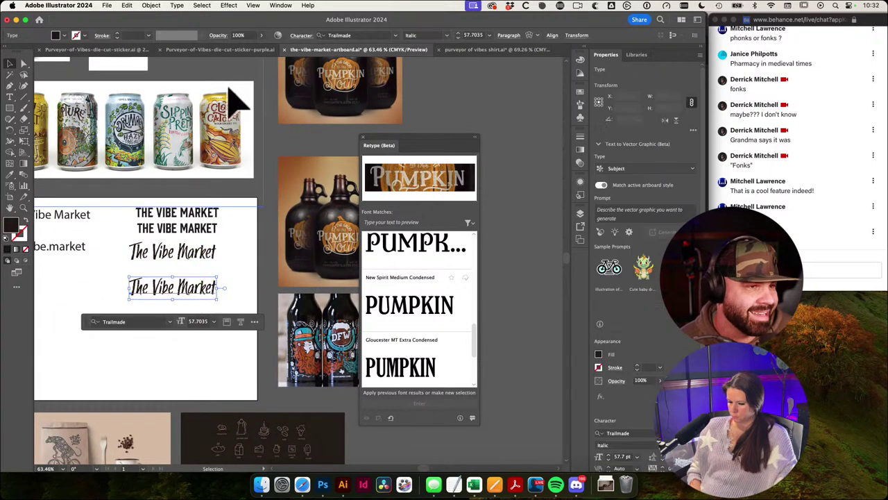
click(351, 35)
text(new spi)
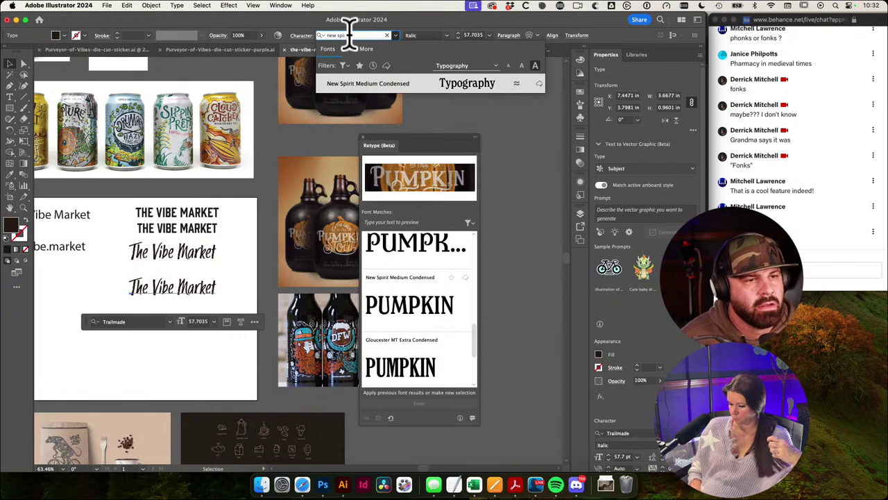
text(ri)
click(375, 82)
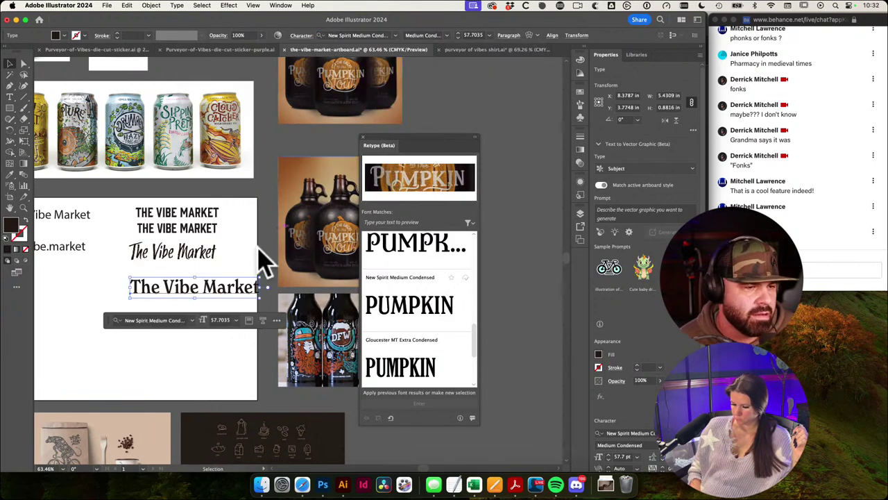
Step: Scale the New Spirit The Vibe Market line down to about 43 pt and place a copy of it just below
click(250, 264)
click(233, 290)
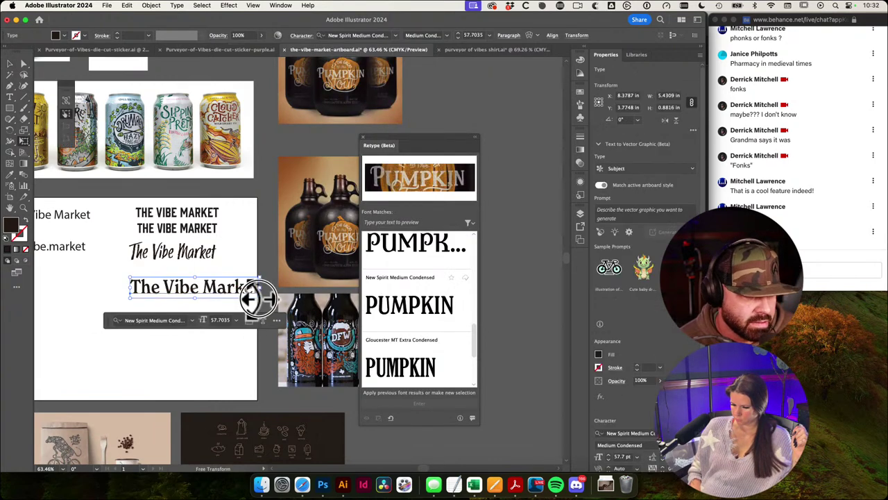
mouse_move(218, 287)
mouse_down()
mouse_move(220, 278)
mouse_move(220, 299)
mouse_up()
Step: Change the case of the lower New Spirit The Vibe Market line to uppercase
click(175, 6)
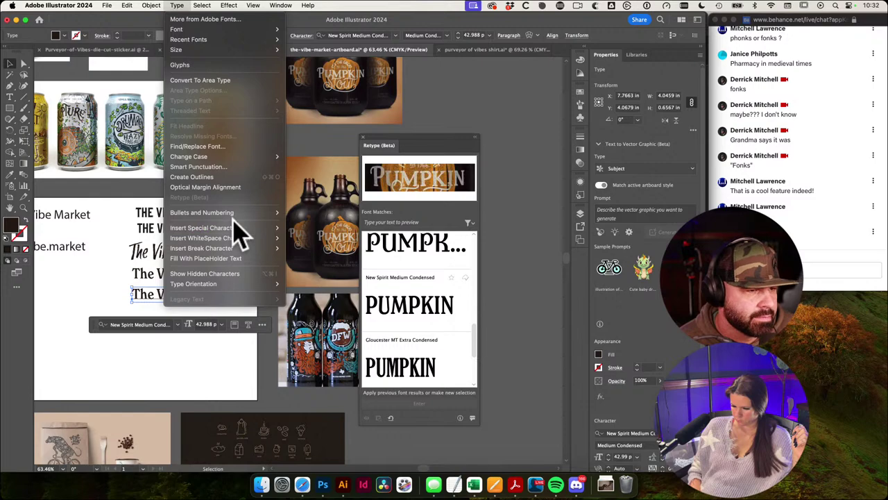
mouse_move(234, 154)
click(299, 158)
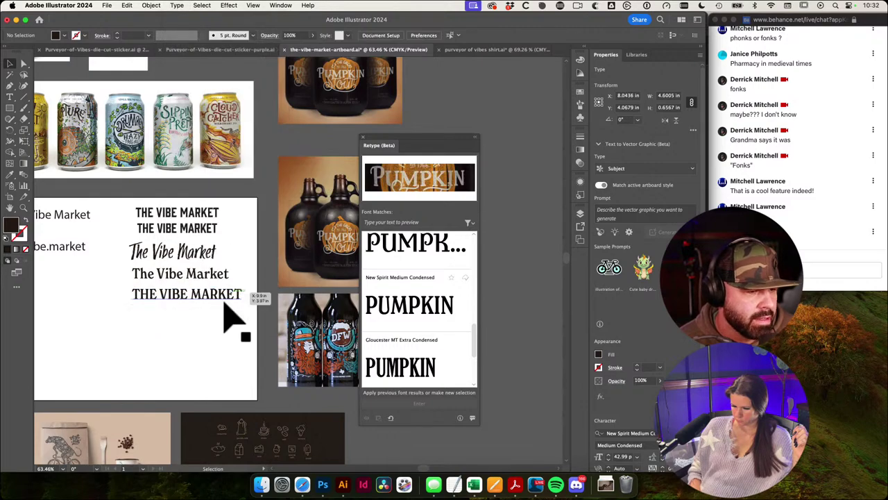
scroll(234, 317, up, 5)
scroll(277, 369, left, 3)
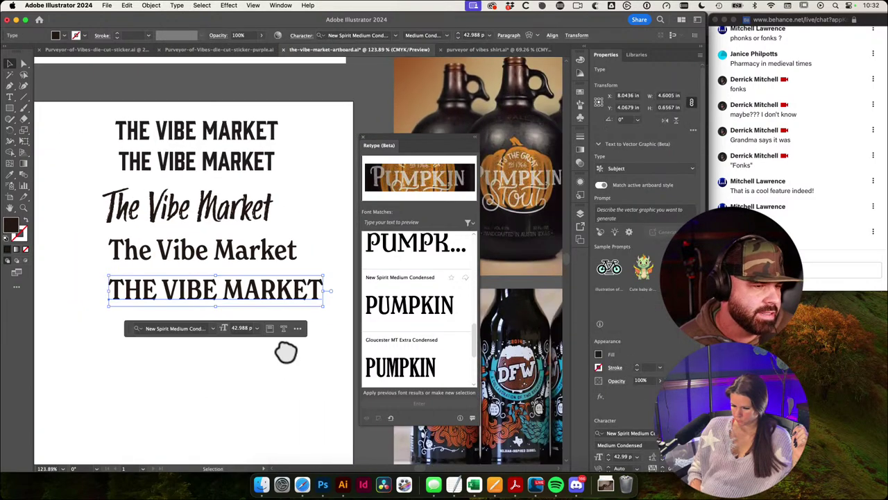
click(326, 395)
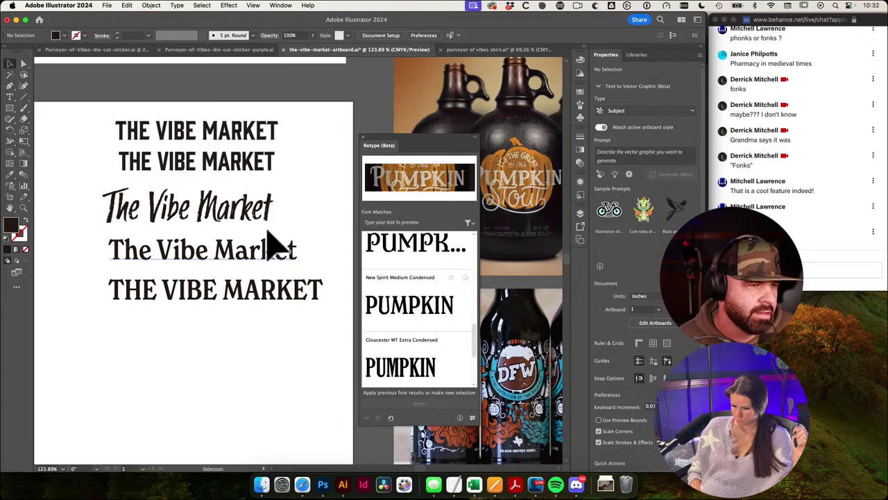
scroll(306, 224, down, 3)
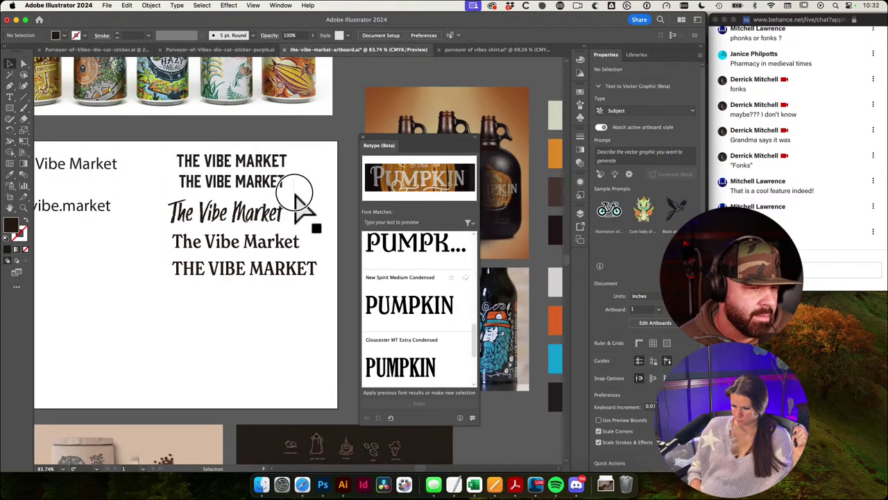
Step: Place copies of the top Gin line and the uppercase New Spirit line together in the artboard's lower-left area
drag(262, 242, 261, 244)
click(305, 153)
click(279, 163)
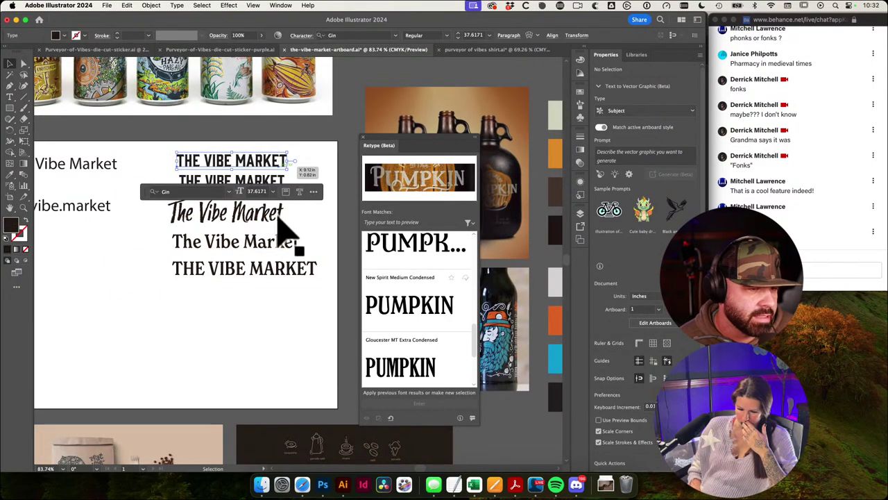
shift+click(273, 271)
drag(254, 165, 149, 241)
drag(156, 241, 292, 197)
drag(268, 194, 242, 224)
Step: Left-align the two copied lines and move the pair right and down toward the artboard's lower edge
click(254, 225)
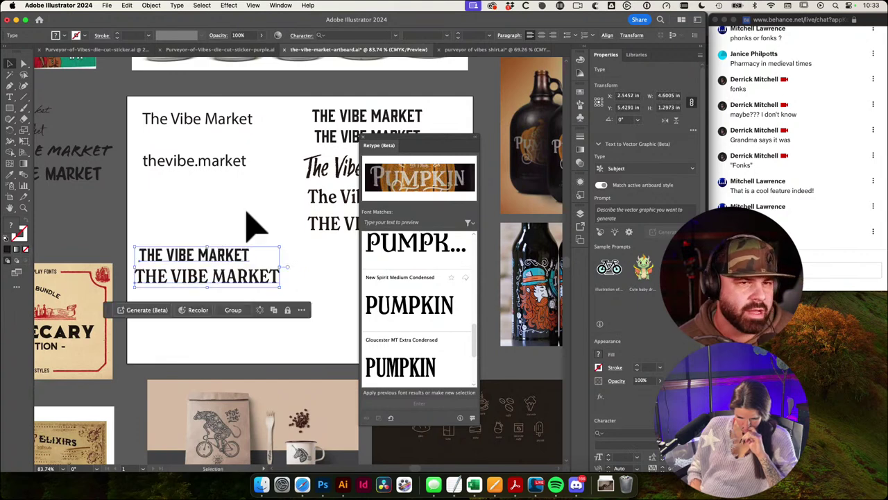
click(605, 36)
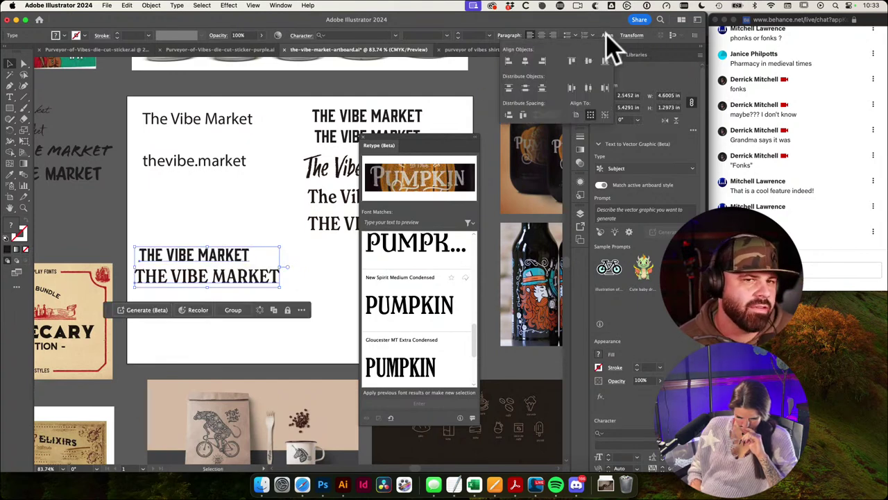
click(510, 62)
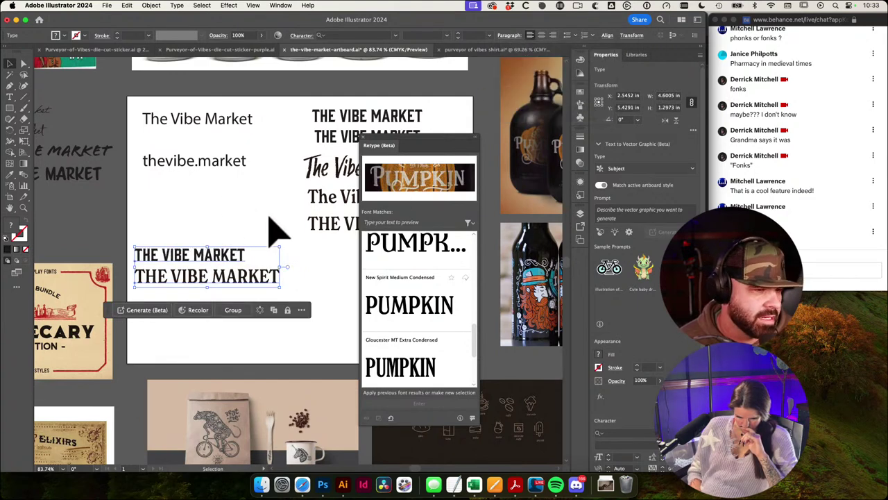
scroll(274, 229, down, 6)
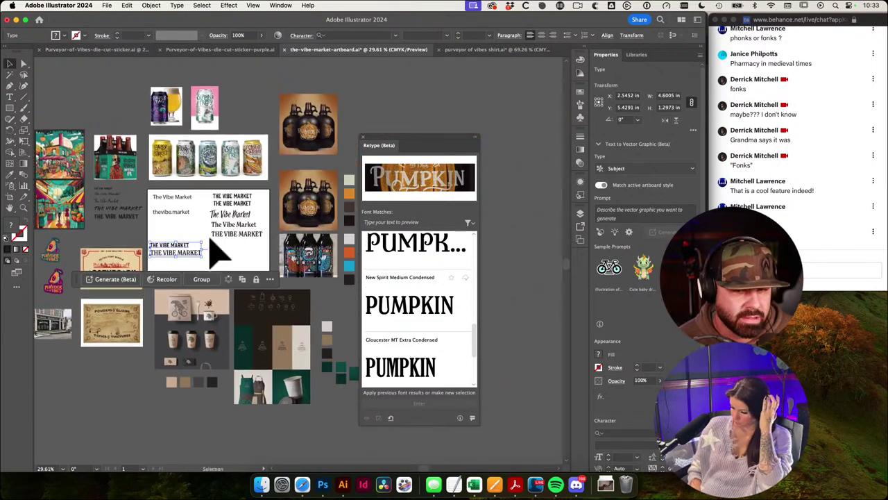
scroll(183, 240, up, 5)
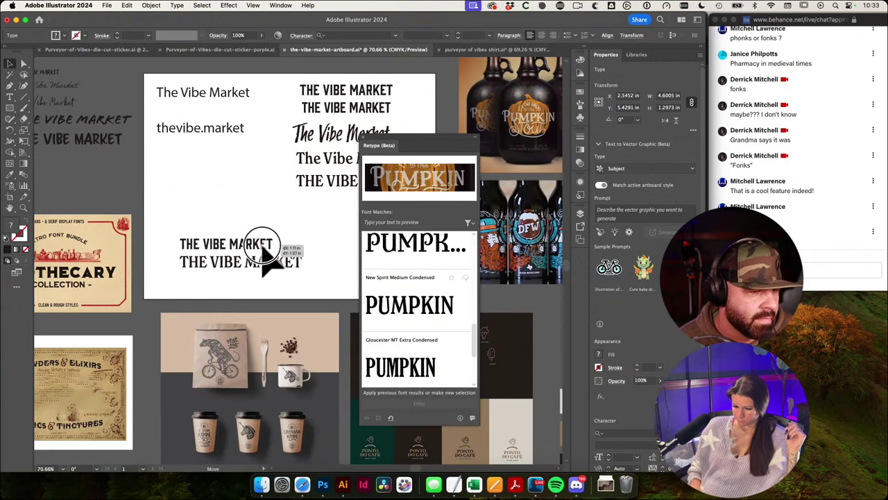
click(317, 228)
Step: Switch to full-screen view and shift the Gin and New Spirit pair farther right on the artboard
scroll(247, 229, down, 5)
scroll(232, 229, up, 9)
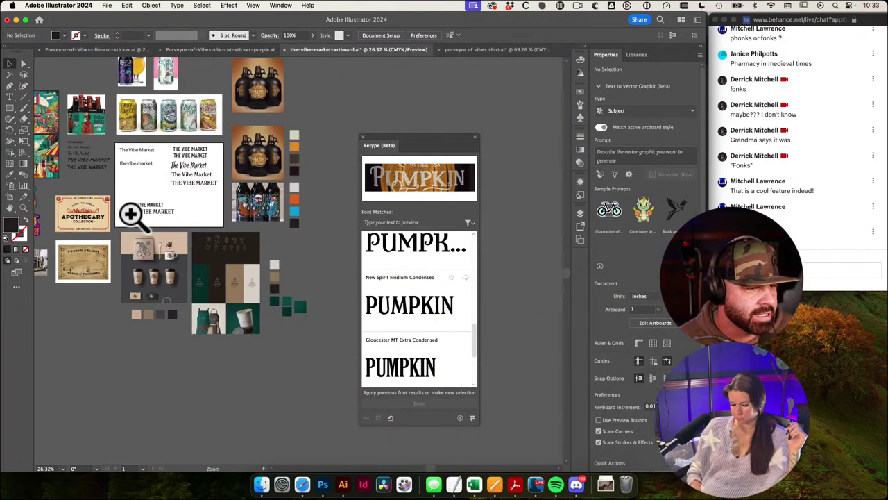
key(f)
key(f)
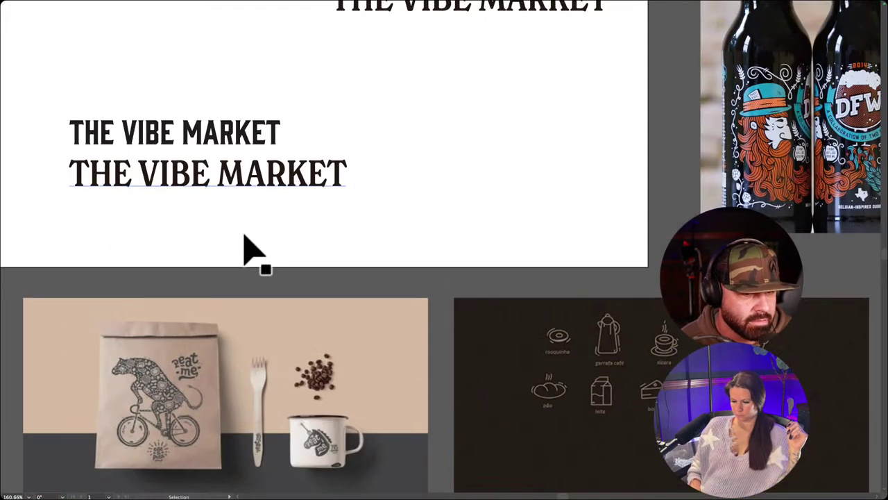
drag(279, 234, 429, 266)
drag(361, 241, 404, 300)
drag(404, 299, 417, 289)
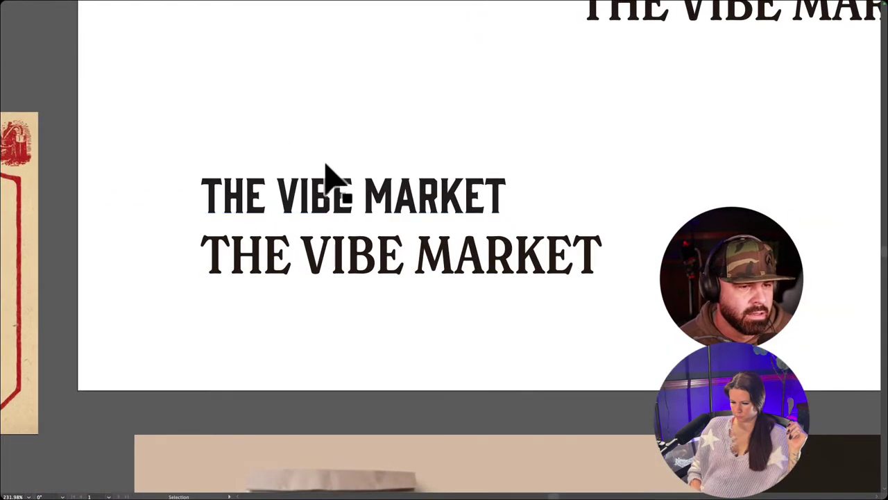
drag(323, 167, 520, 307)
drag(515, 249, 652, 242)
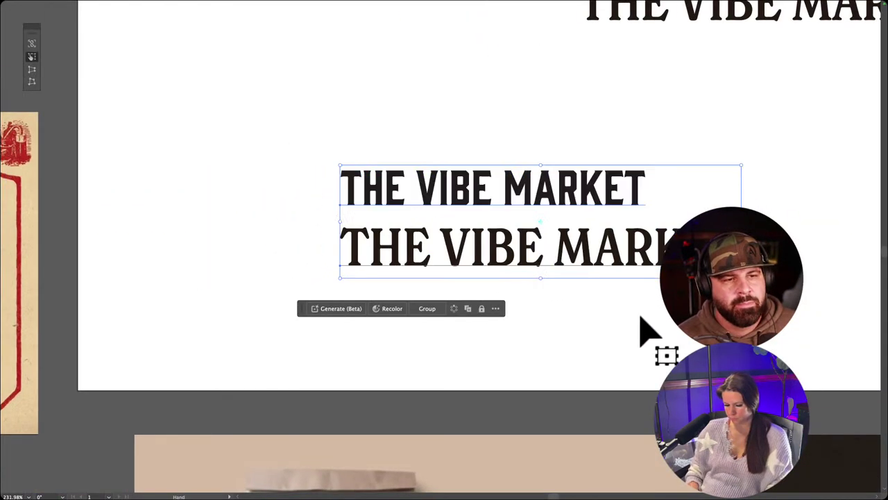
Step: Compare the letterforms of the two uppercase The Vibe Market lines up close and leave full-screen view
drag(619, 310, 578, 301)
alt+super+click(578, 300)
drag(694, 291, 766, 333)
drag(675, 332, 749, 373)
key(v)
click(729, 327)
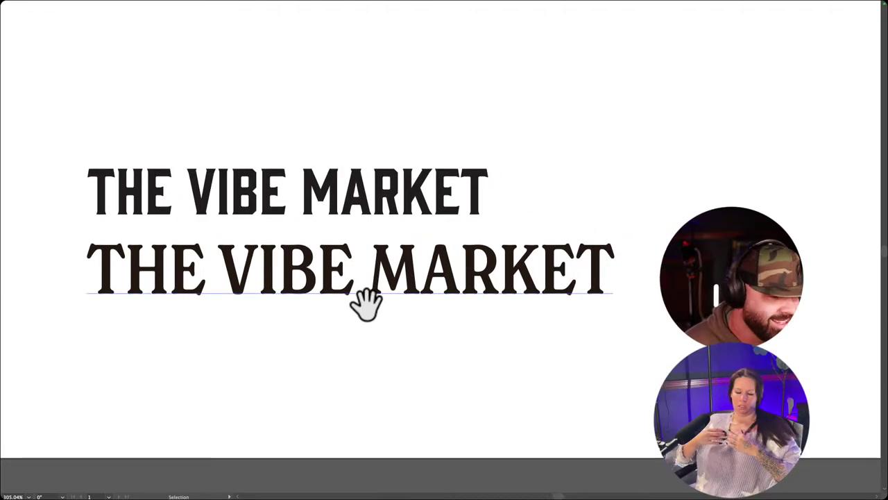
key(v)
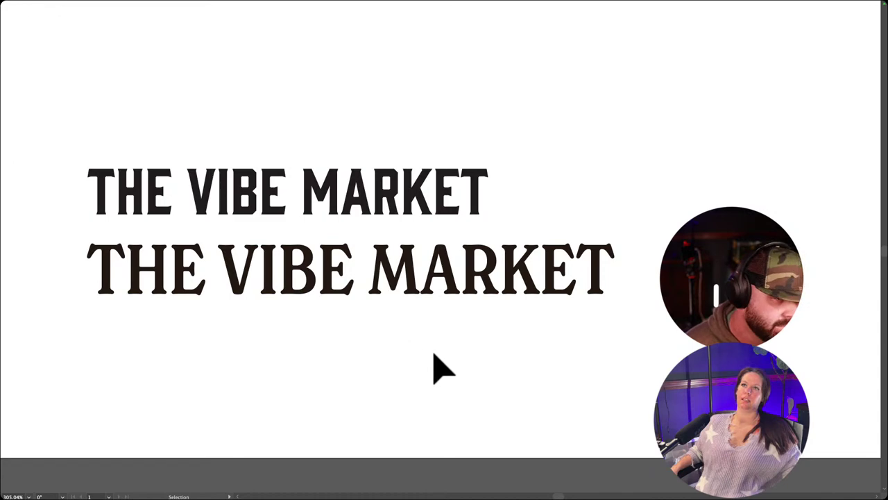
key(Escape)
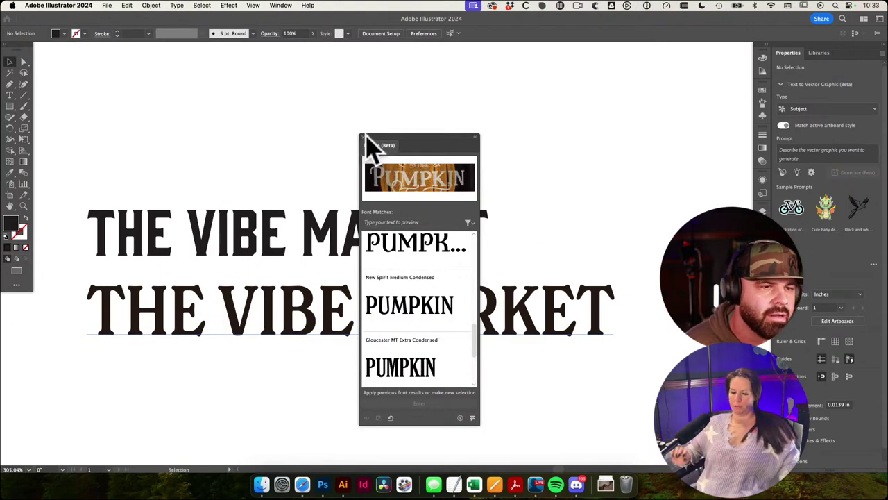
Step: Close the Retype panel and move the lower Gin line up to widen the gap above the New Spirit line
click(364, 136)
click(360, 143)
drag(468, 196, 405, 184)
click(405, 215)
click(532, 175)
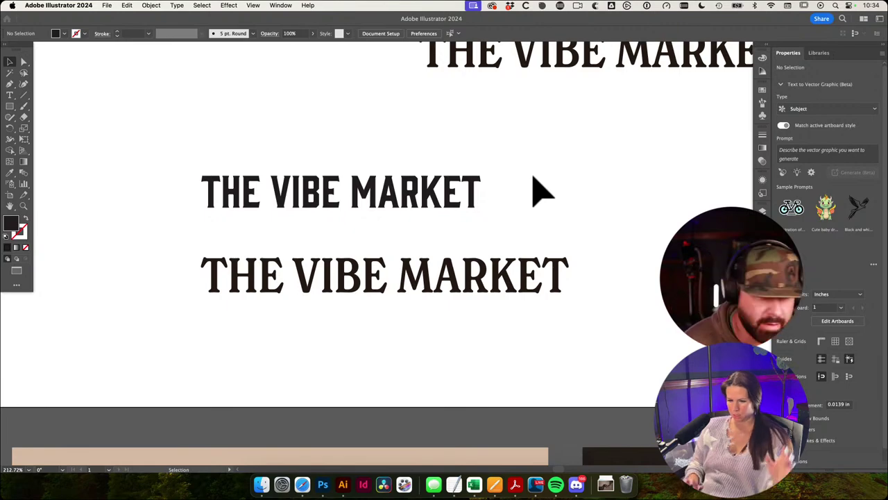
Step: Examine the hand-drawn lettering on the Sippin Pretty and Cloud Catcher cans as a style reference
drag(622, 213, 479, 208)
drag(594, 206, 410, 381)
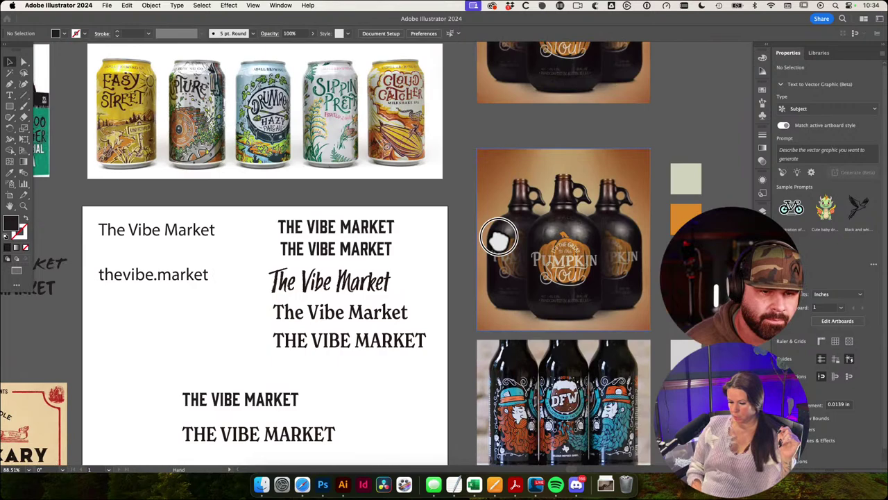
drag(502, 238, 432, 391)
scroll(377, 254, up, 5)
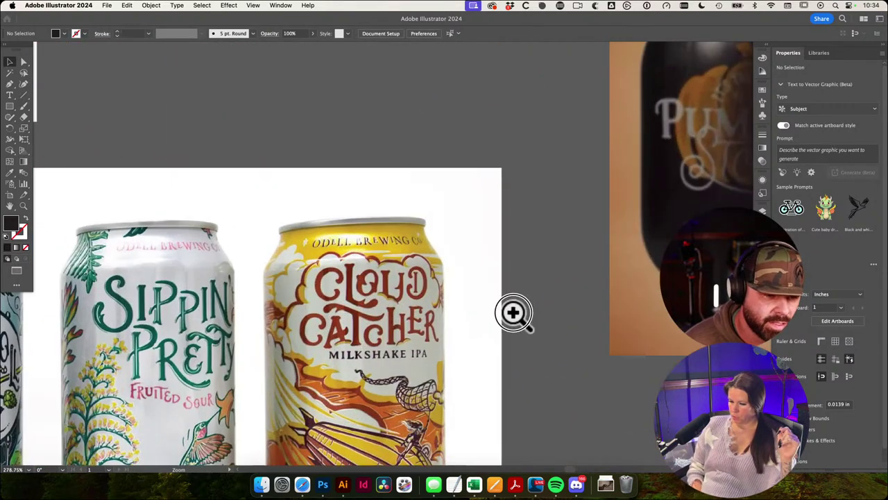
click(392, 334)
click(524, 313)
drag(524, 313, 555, 278)
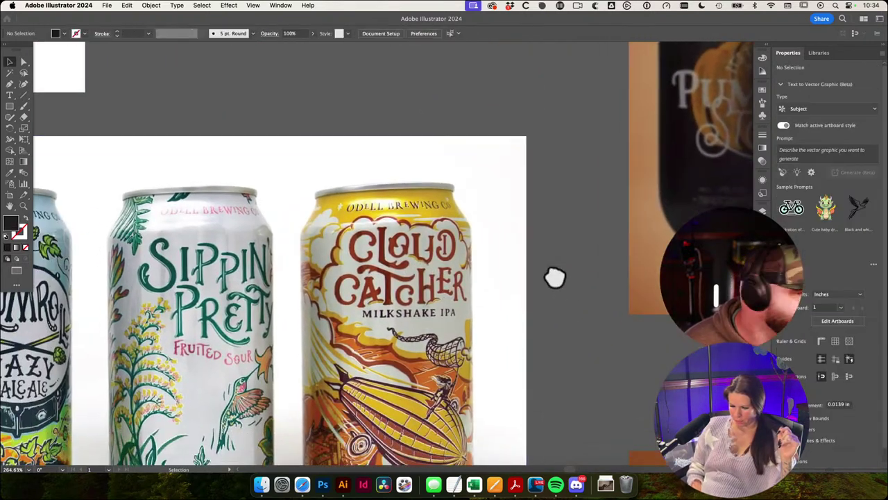
Step: Look over the Odell can photo, the surrounding reference images and The Vibe Market lettering samples
click(451, 257)
scroll(856, 337, down, 5)
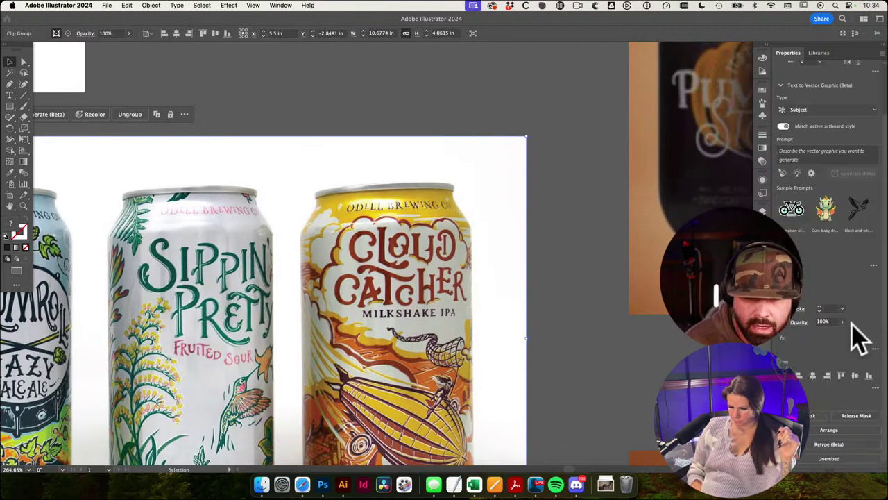
click(660, 385)
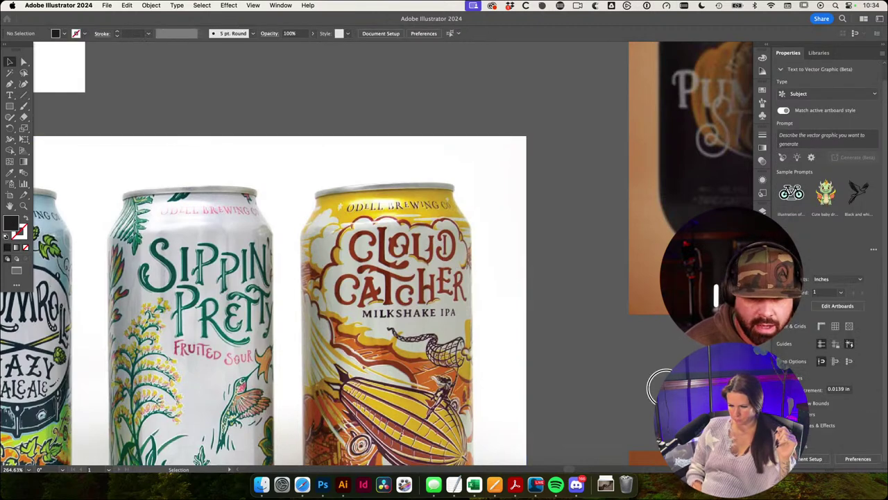
drag(670, 315, 537, 321)
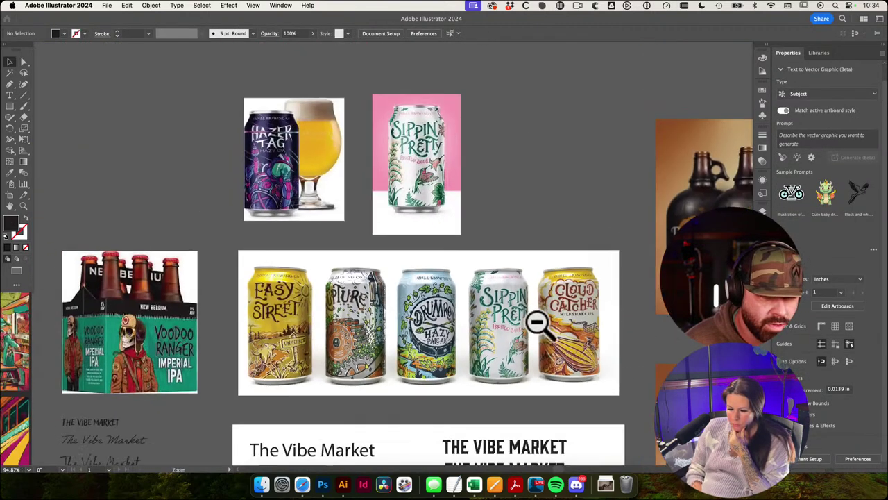
drag(717, 312, 617, 307)
scroll(617, 305, down, 3)
scroll(634, 317, down, 2)
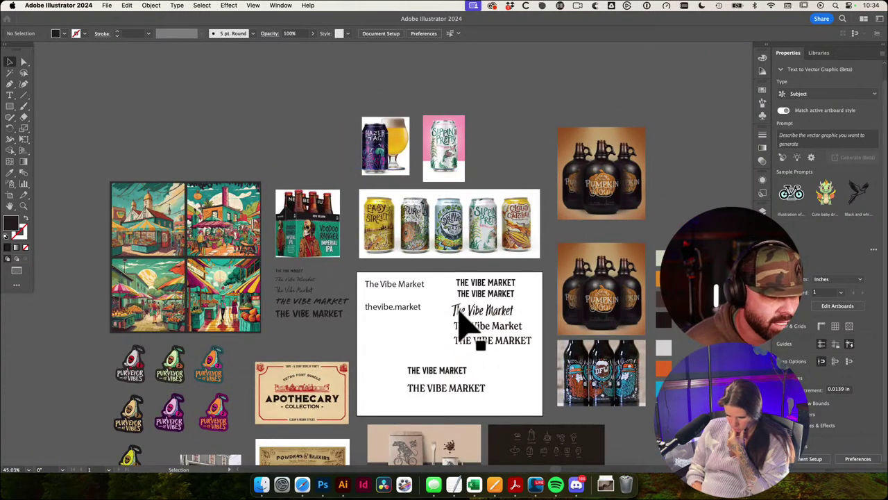
scroll(512, 198, up, 6)
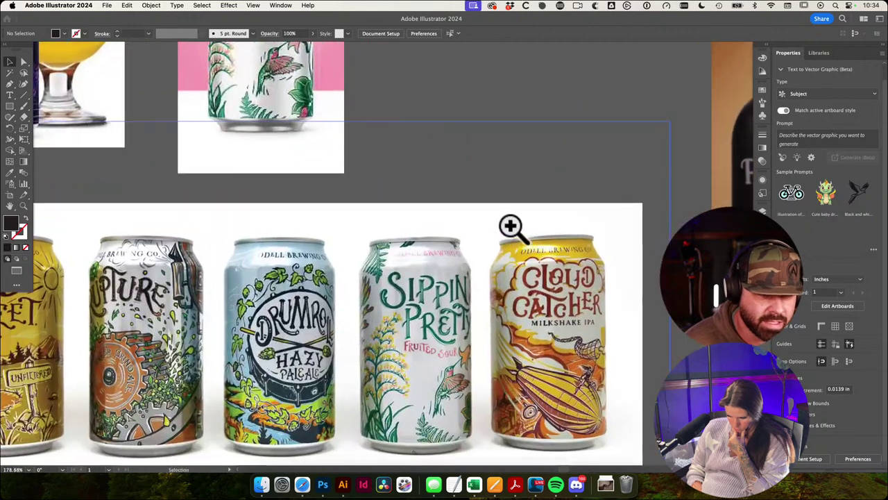
Step: Select the five-can Odell photo and look for the Retype command among its extra options, the workspaces and the available panels
click(482, 254)
scroll(452, 204, down, 5)
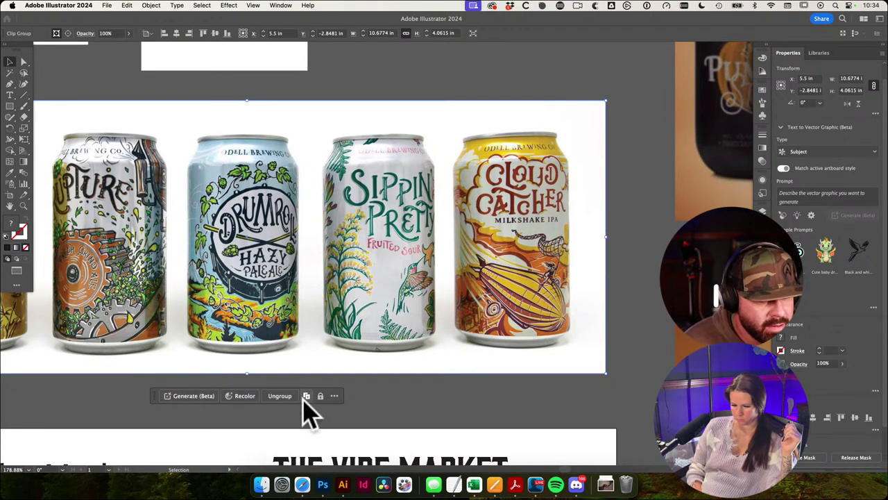
click(334, 396)
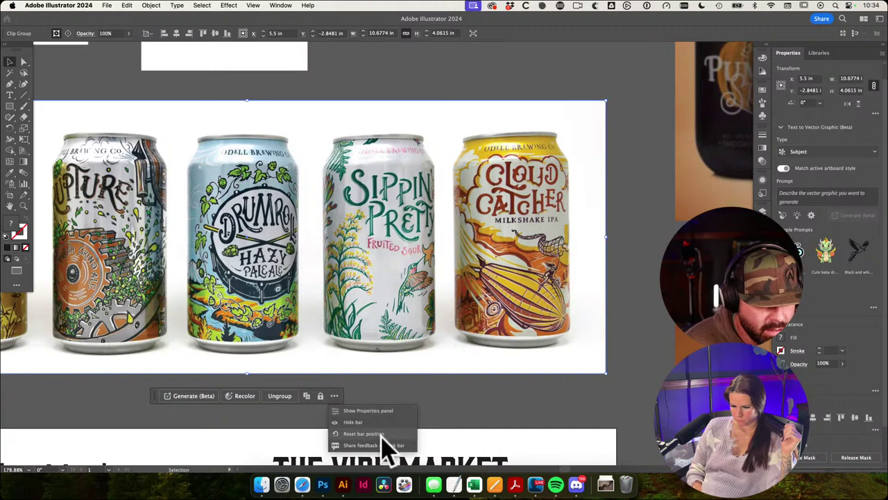
key(Escape)
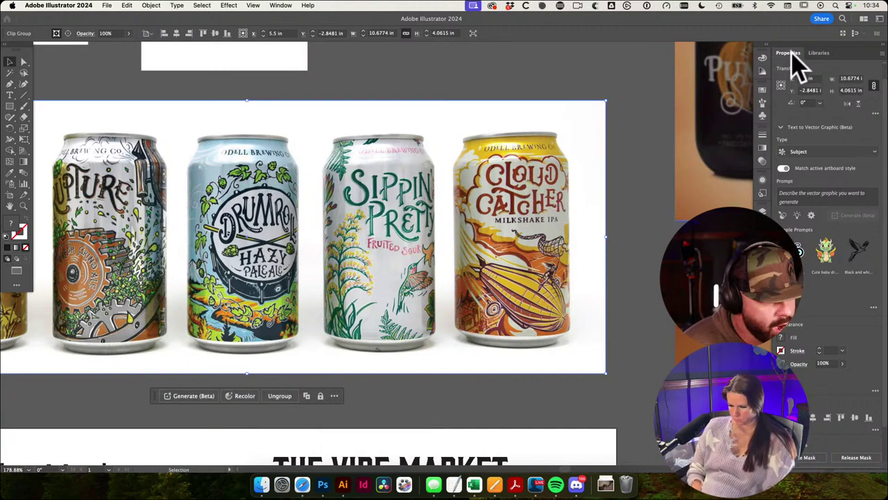
click(879, 19)
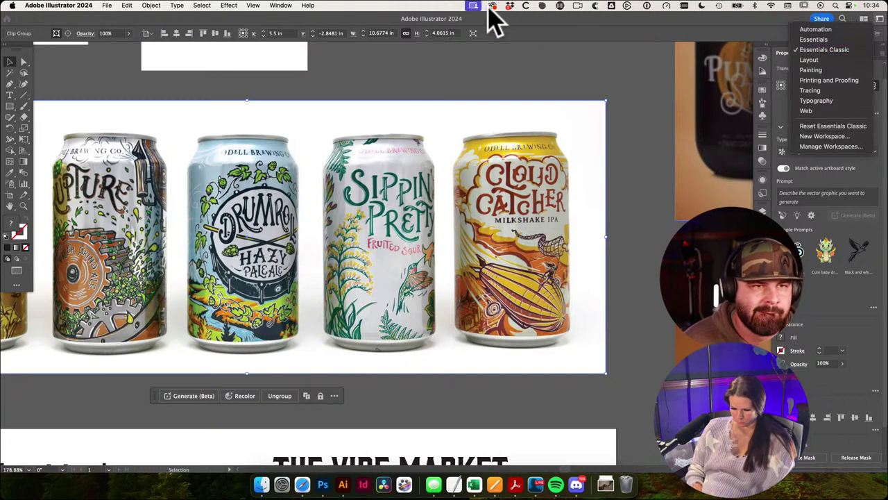
click(290, 7)
click(277, 5)
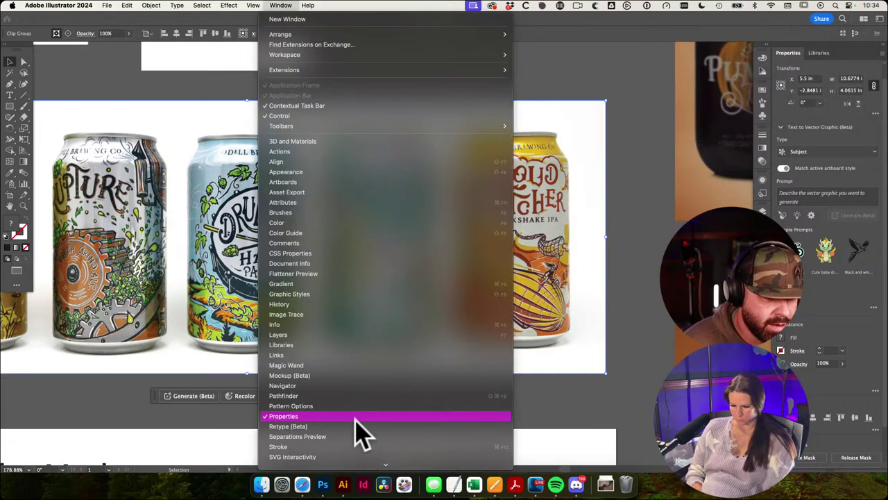
click(673, 194)
click(684, 157)
click(569, 182)
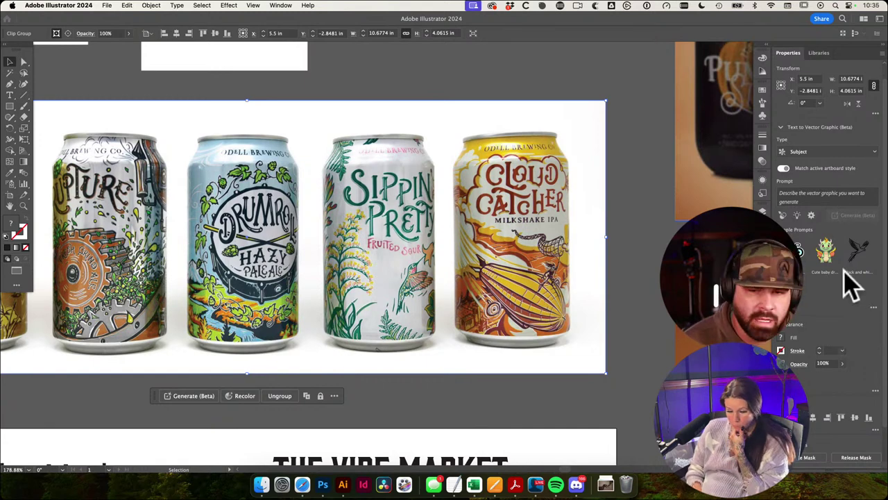
Step: Try Retype on the selected five-can photo and move its panel off the Cloud Catcher lettering
scroll(854, 299, down, 2)
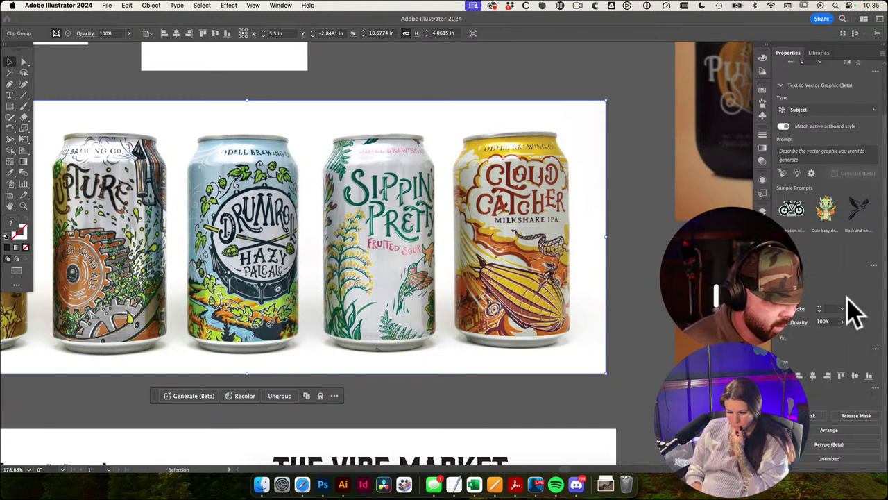
click(851, 445)
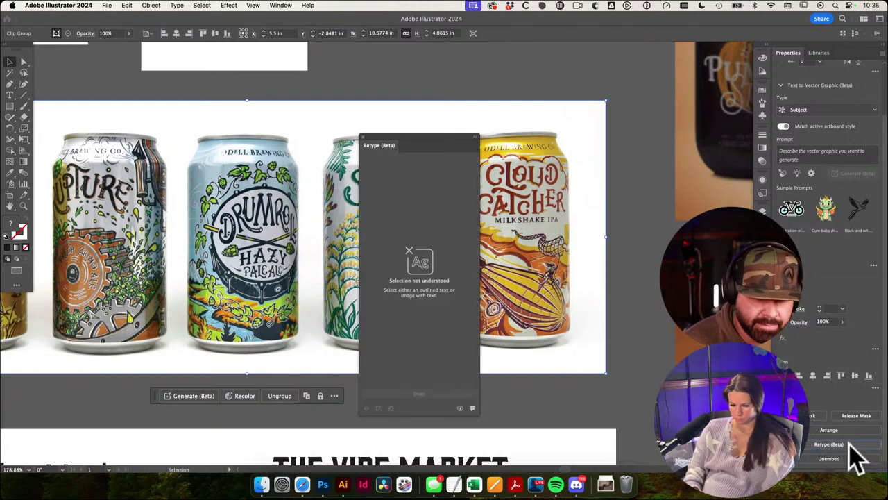
drag(470, 148, 676, 111)
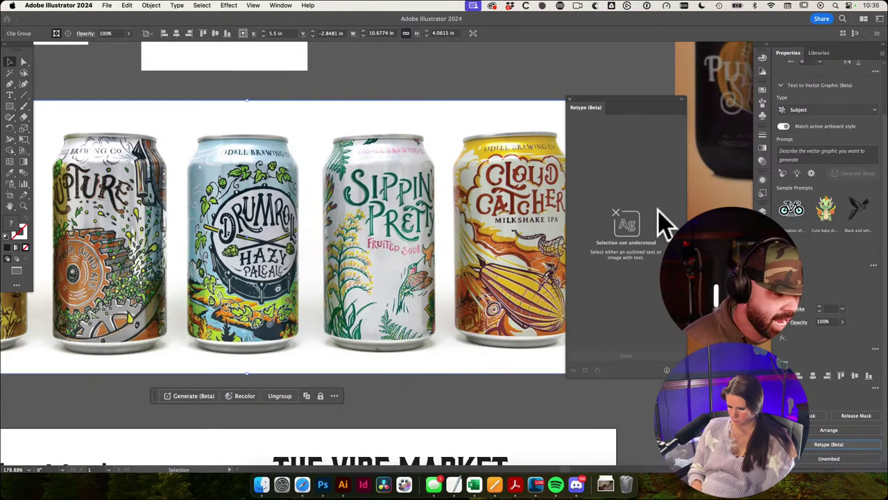
Step: Switch to Creative Cloud and look at the installed beta apps
key(super+space)
text(crea)
key(Escape)
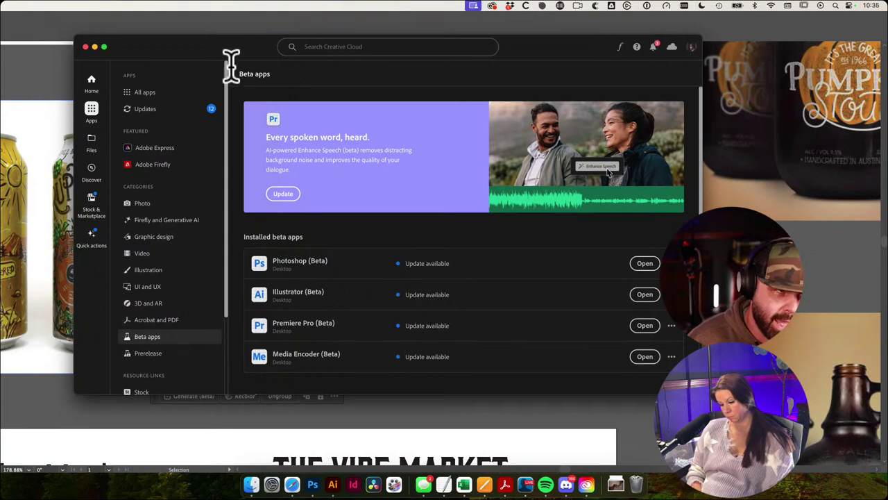
drag(175, 51, 163, 64)
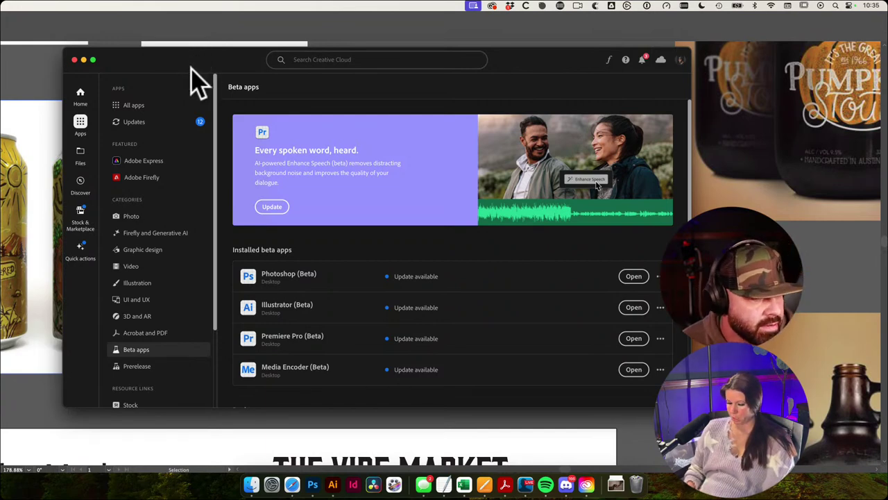
scroll(405, 199, down, 1)
scroll(410, 200, up, 1)
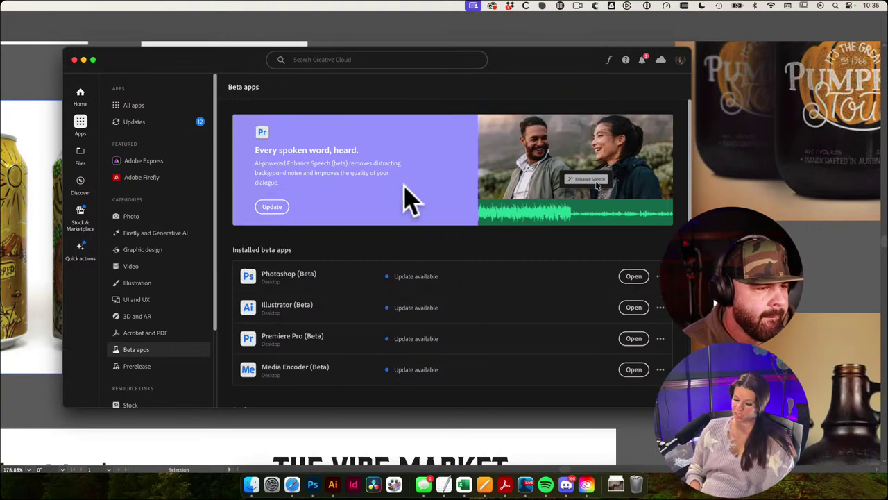
Step: Look through the app shortcuts on the Creative Cloud home page and return to the beta apps list
click(82, 95)
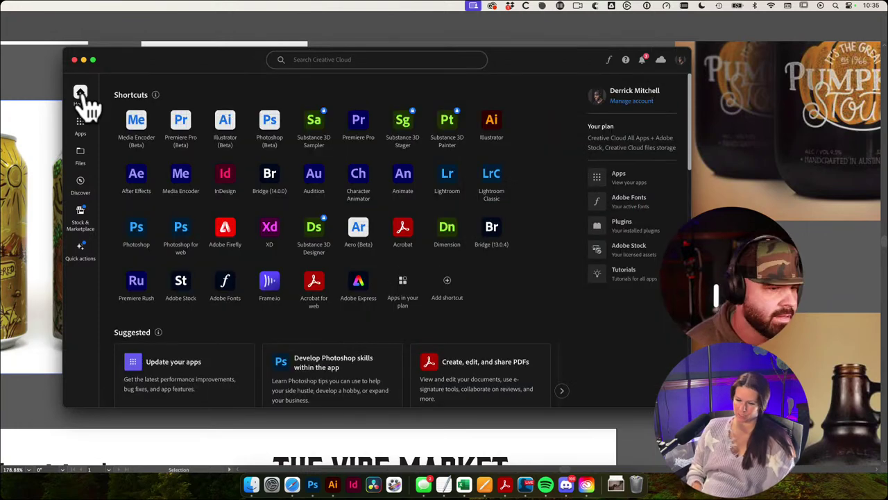
drag(118, 57, 114, 55)
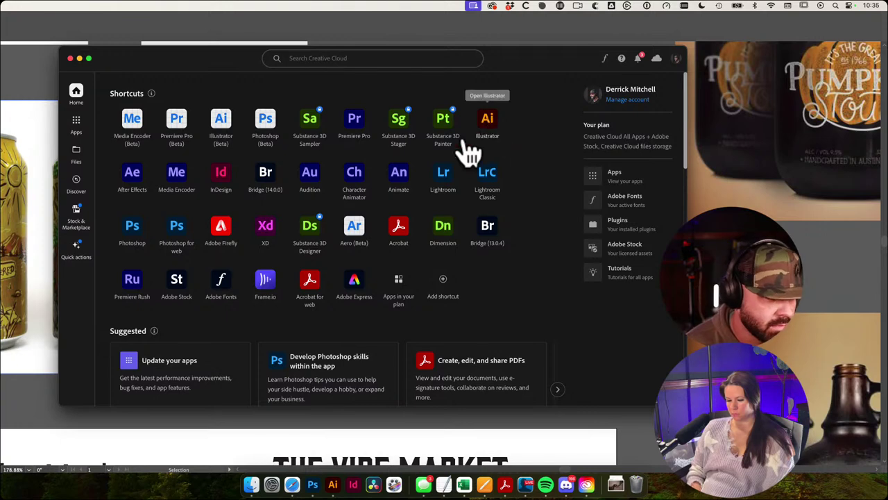
click(77, 124)
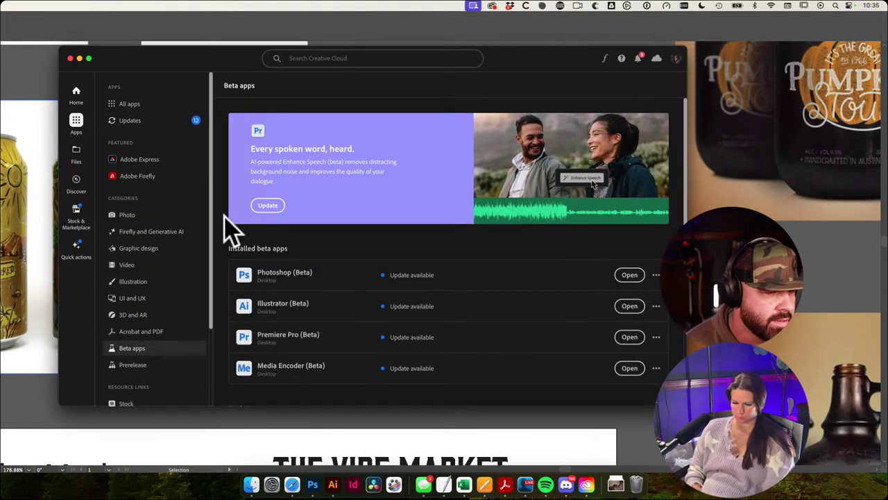
scroll(238, 233, down, 5)
scroll(291, 312, up, 5)
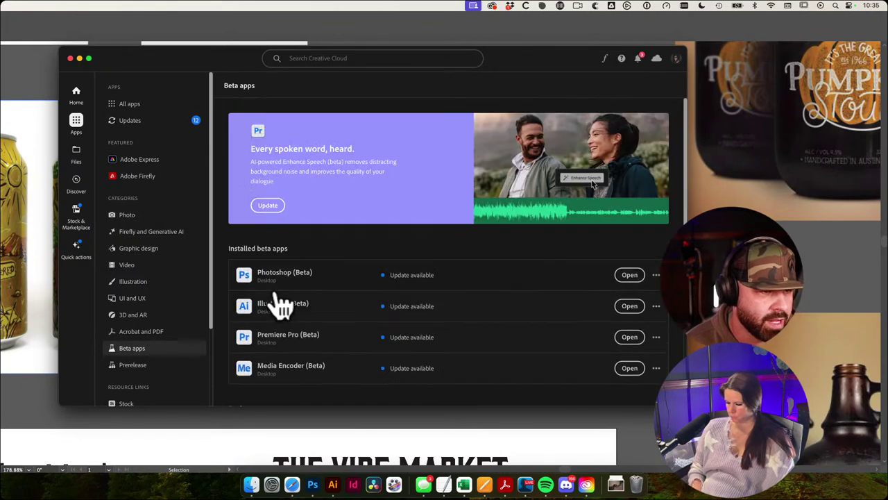
Step: Review the update status of Illustrator and the other installed desktop apps in the full apps list
click(120, 105)
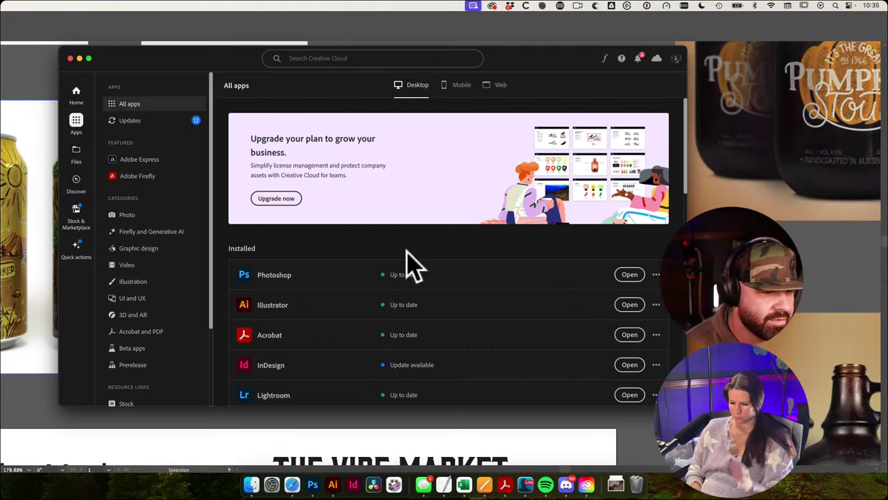
scroll(402, 287, down, 1)
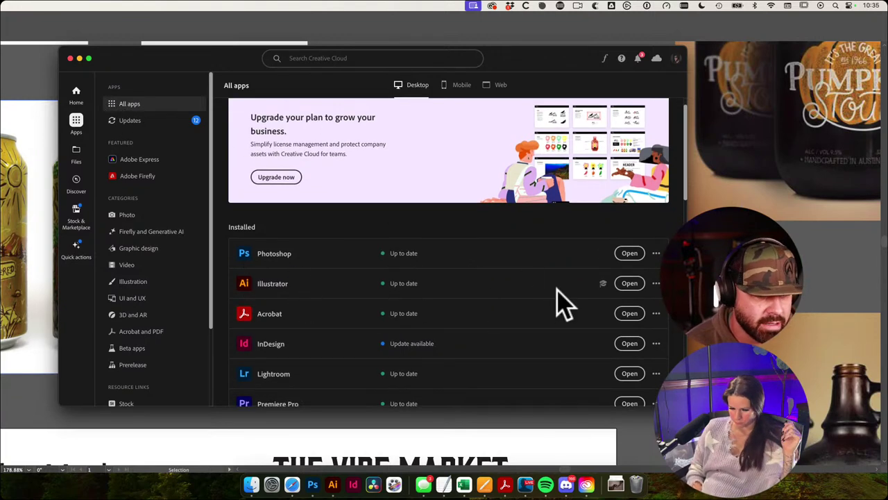
click(630, 283)
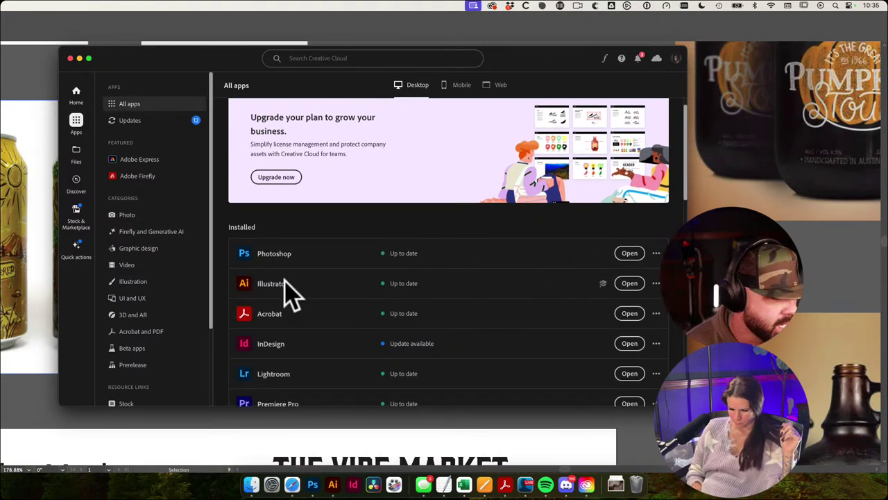
scroll(292, 291, down, 8)
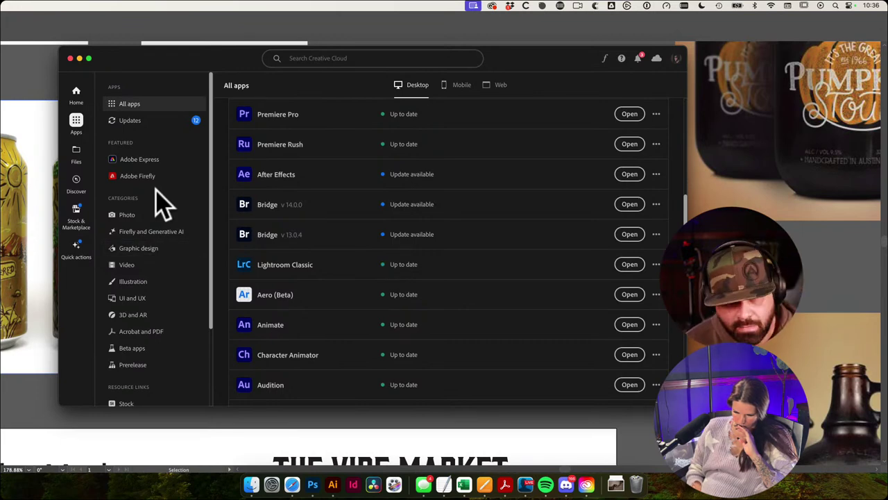
Step: Check which beta apps are available to install, then minimize Creative Cloud to return to Illustrator
drag(186, 62, 207, 61)
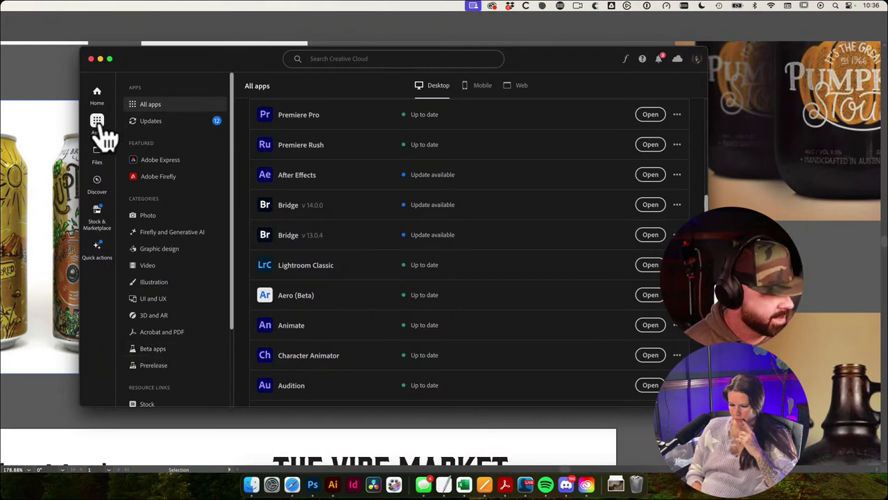
click(158, 348)
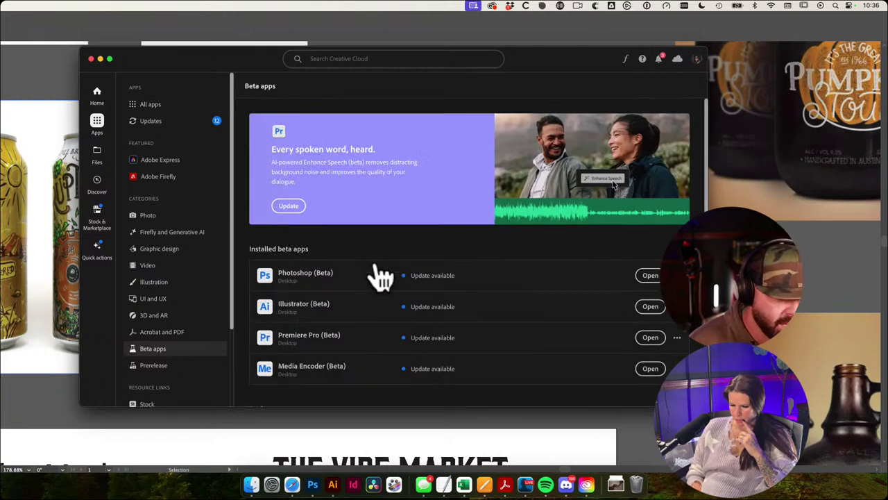
scroll(369, 337, down, 5)
scroll(369, 337, down, 1)
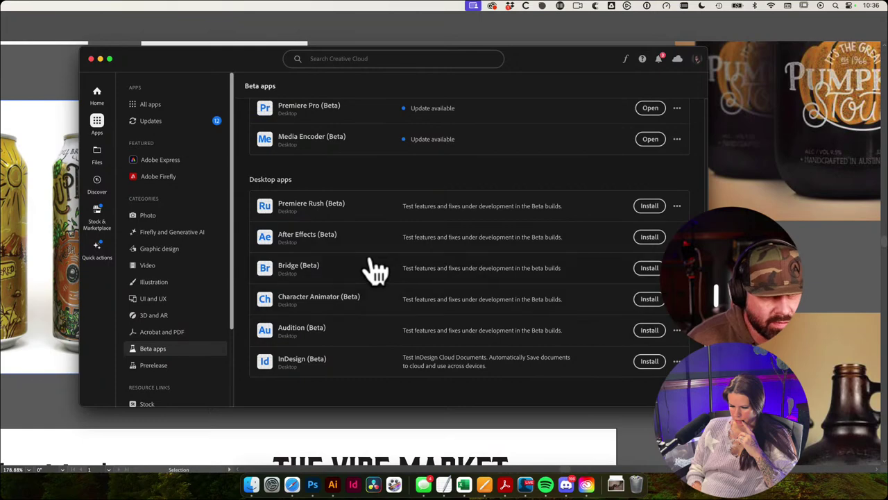
click(100, 59)
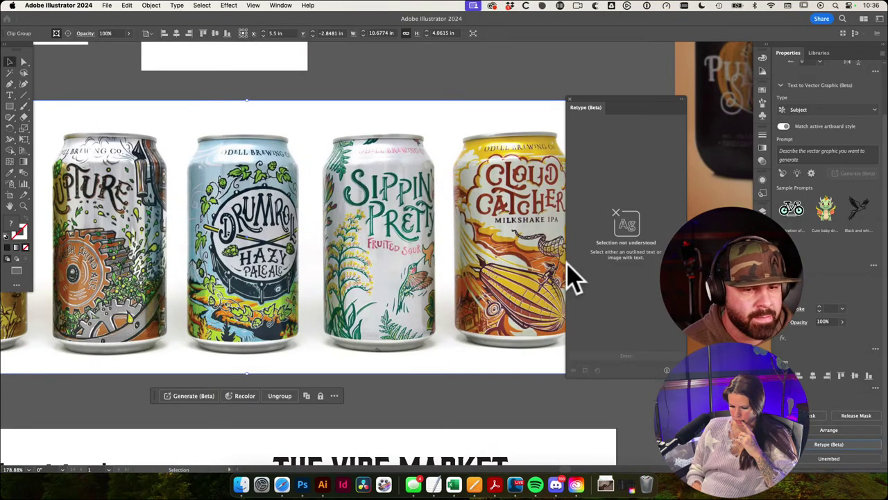
Step: Move the Retype panel clear of the five-can photo and deselect the photo
drag(628, 102, 684, 86)
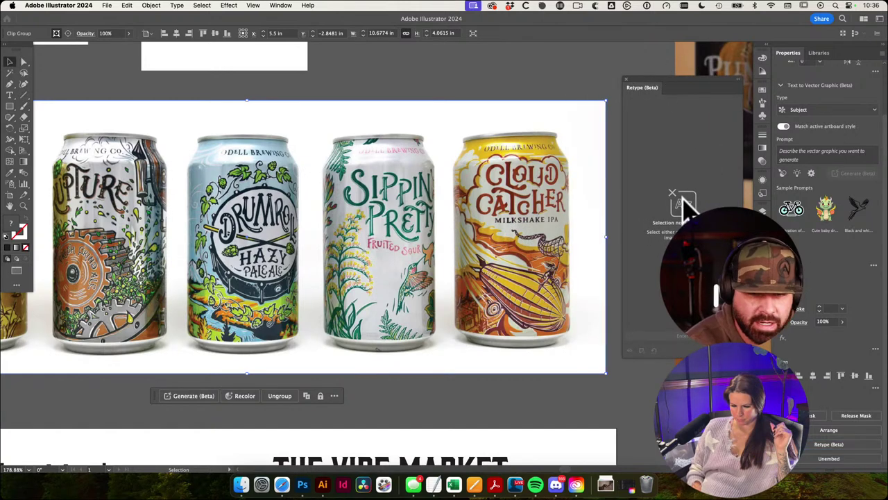
drag(611, 198, 523, 212)
click(521, 212)
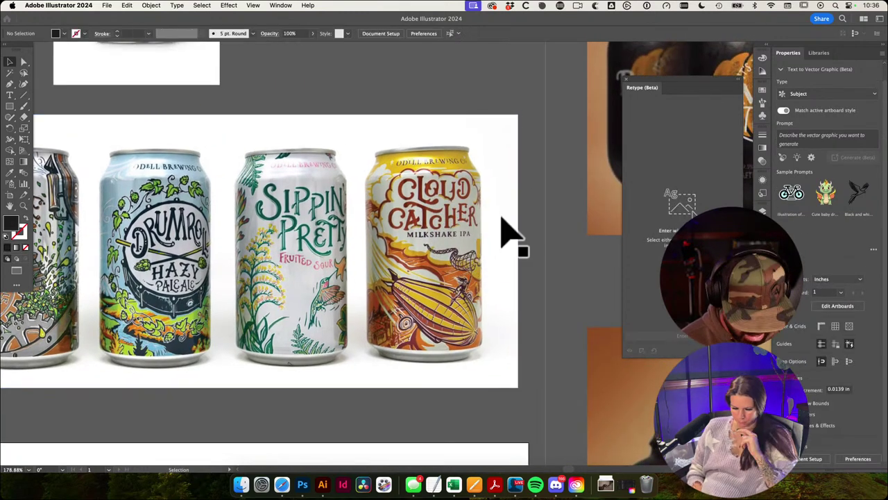
Step: Draw a rectangle about 1.78 by 1.26 in over the Cloud Catcher lettering and clip the can photo to it
key(m)
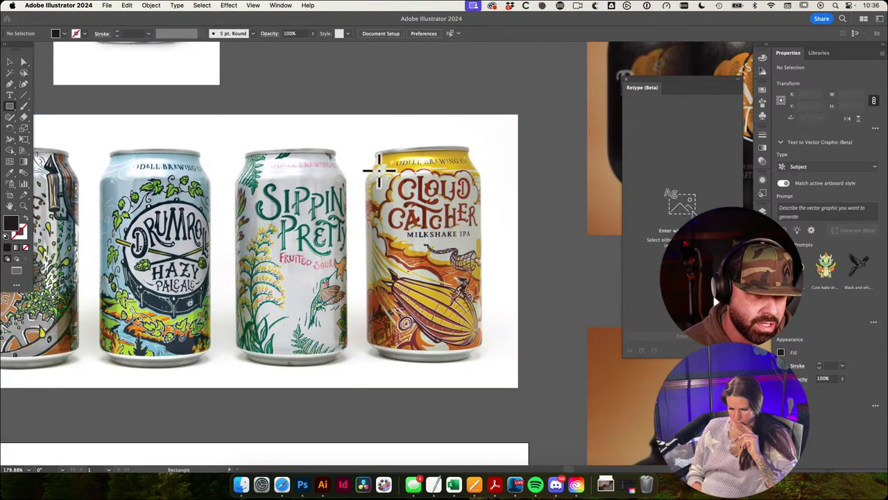
drag(378, 169, 494, 246)
key(v)
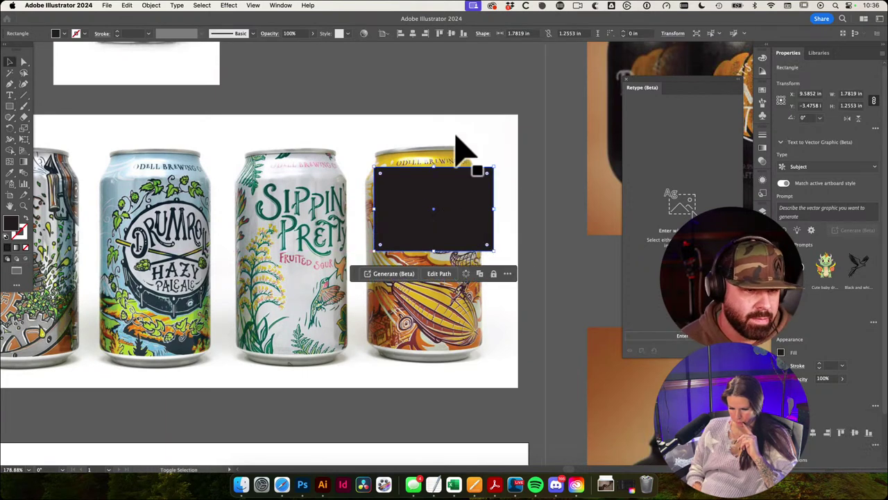
key(super+a)
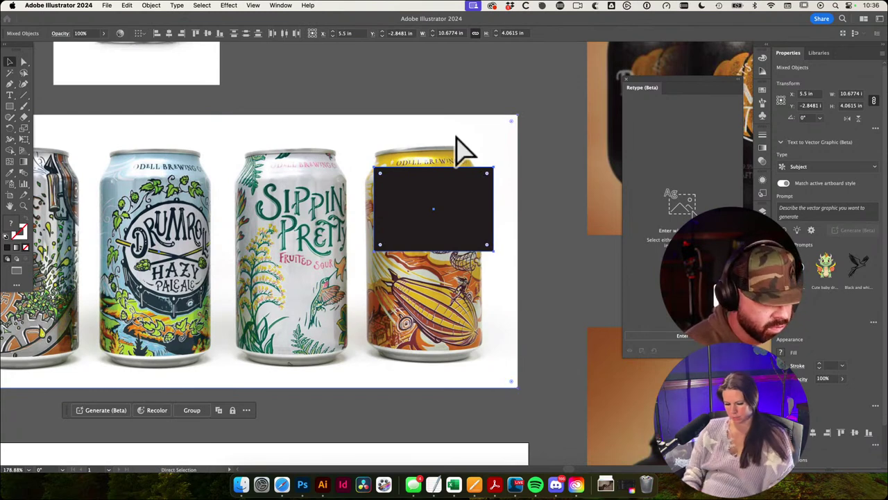
key(super+7)
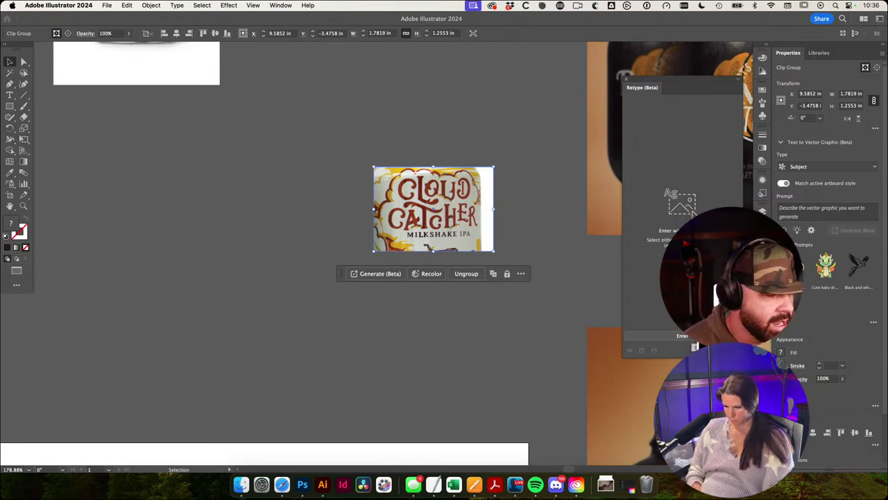
Step: Move the Retype panel next to the clipped Cloud Catcher lettering and try to identify its font with Retype
drag(684, 89, 575, 64)
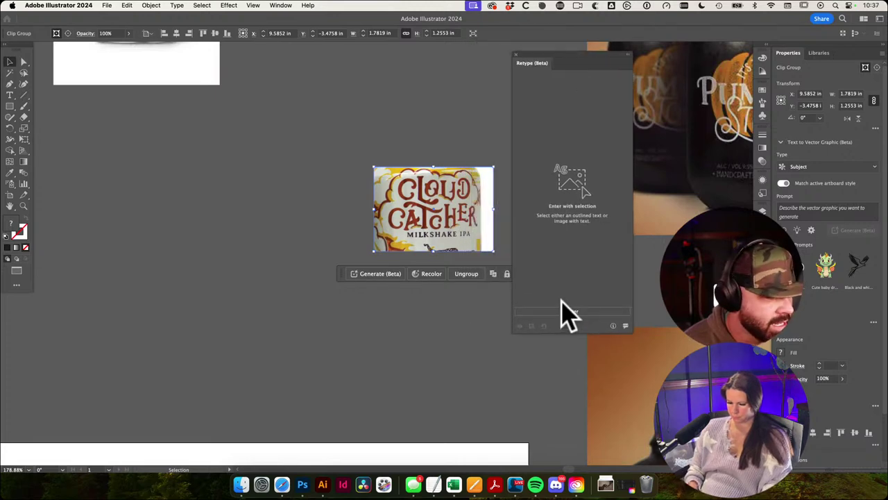
click(569, 311)
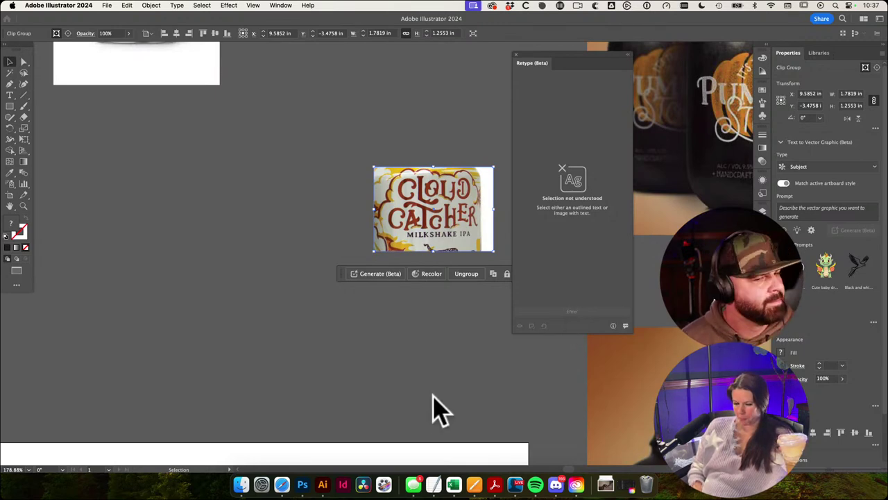
click(406, 380)
Step: Draw a rectangle about 1.28 by 0.60 in over the word Cloud in the clipped image
drag(472, 200, 531, 259)
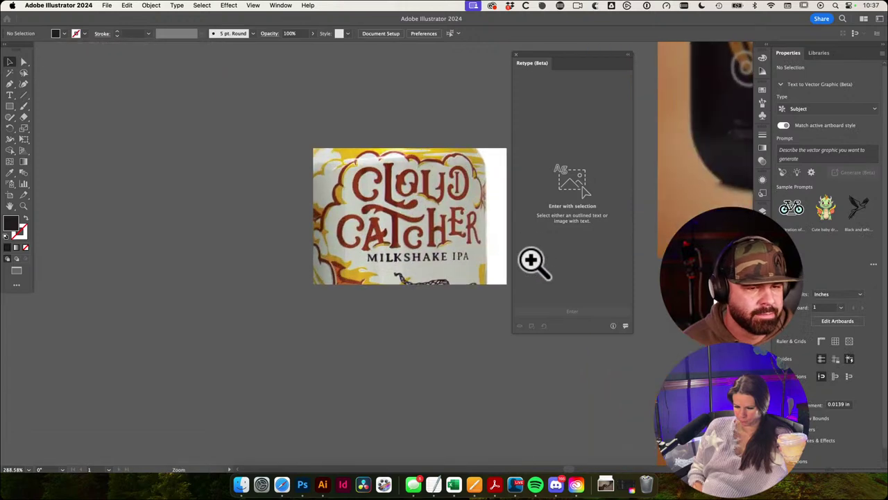
drag(465, 235, 446, 239)
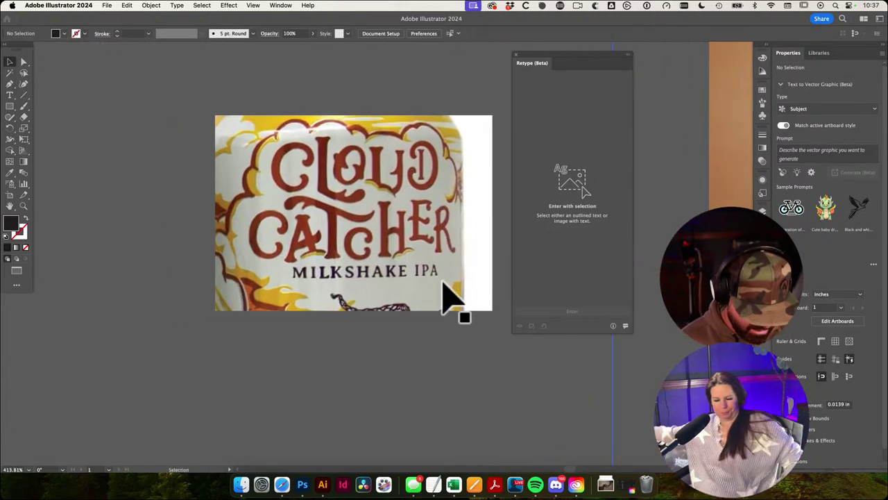
key(m)
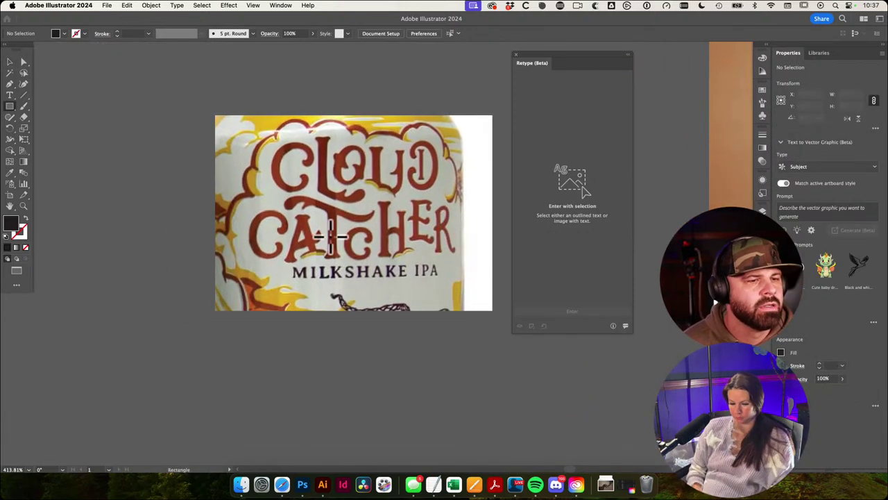
drag(288, 139, 453, 213)
key(v)
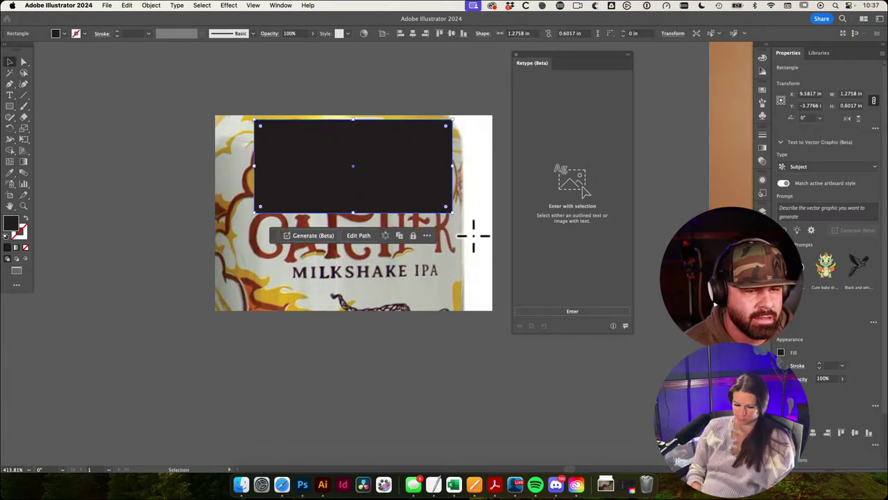
click(486, 261)
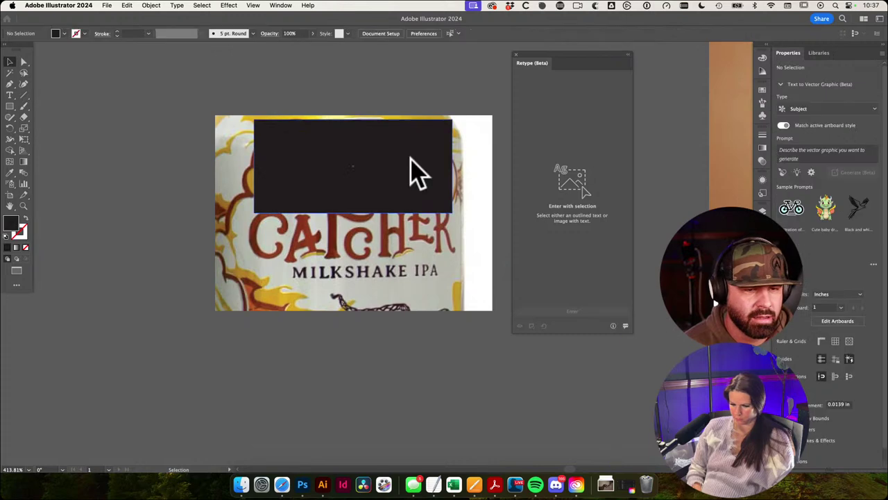
Step: Clip the image to the rectangle over the word Cloud and try Retype on that crop
click(410, 162)
shift+click(477, 247)
key(super+7)
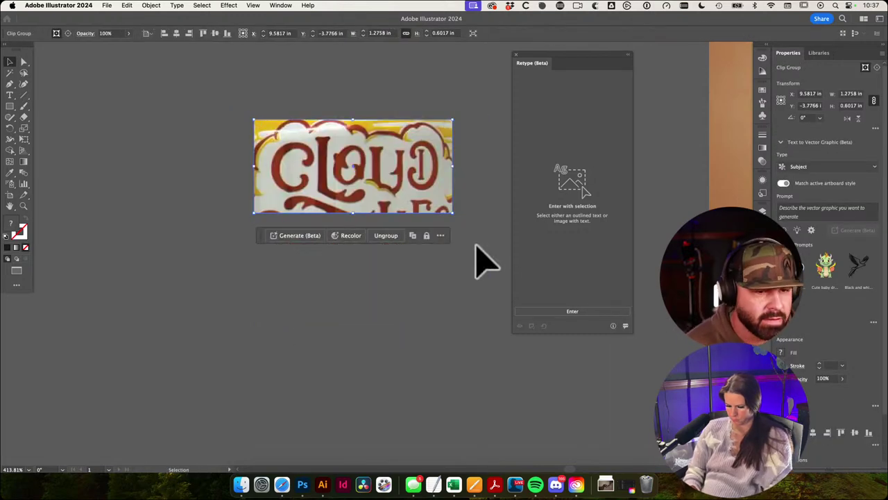
click(570, 311)
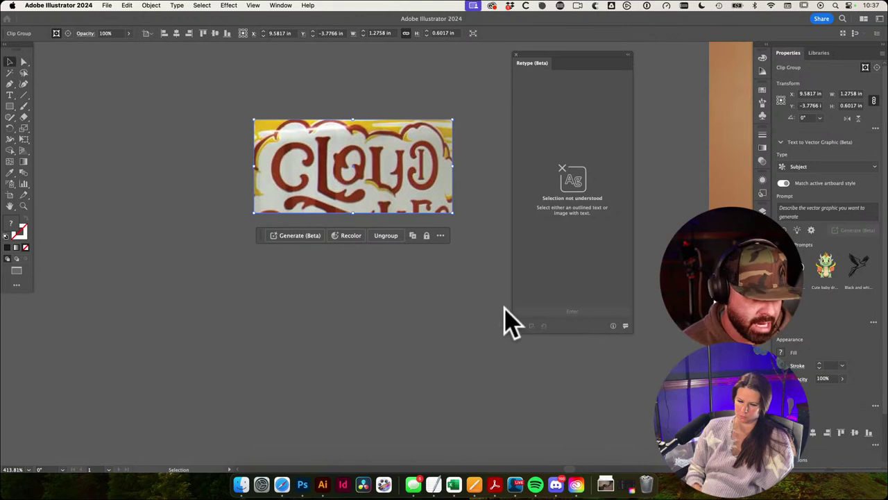
Step: Undo the Cloud clip and fit the rectangle at about 1.02 by 0.18 in over the Milkshake IPA text
key(super+z)
click(384, 182)
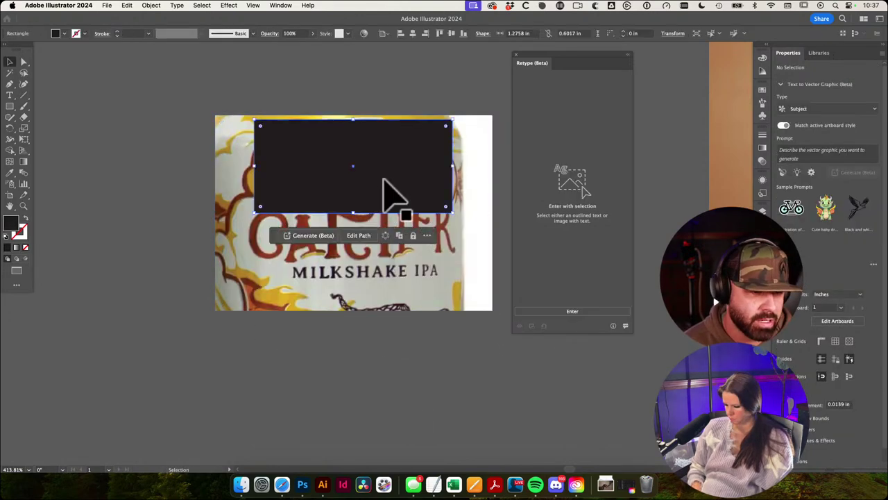
drag(384, 182, 420, 323)
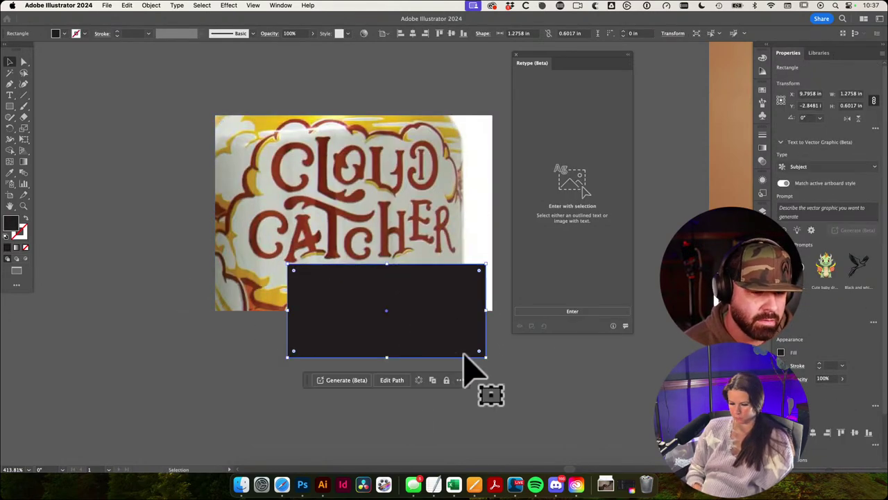
drag(485, 356, 398, 273)
Step: Clip the image to the shape over Milkshake IPA and try to identify its font with Retype
shift+click(413, 225)
key(super+7)
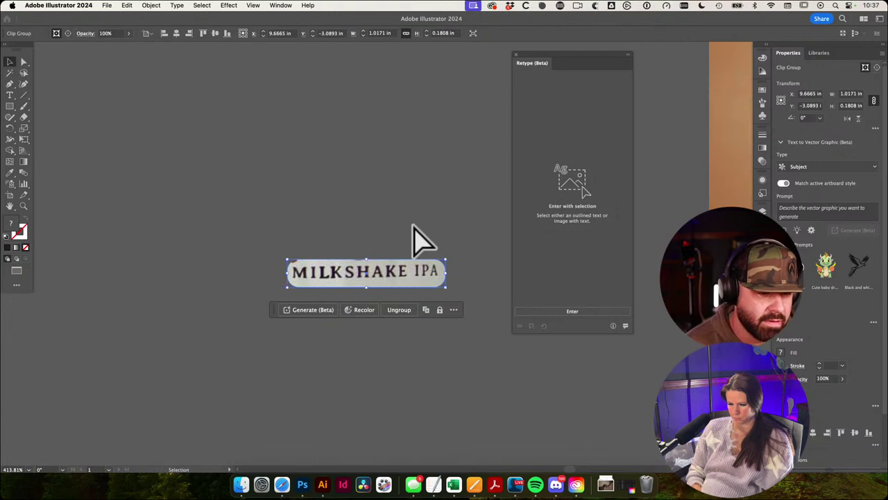
click(576, 311)
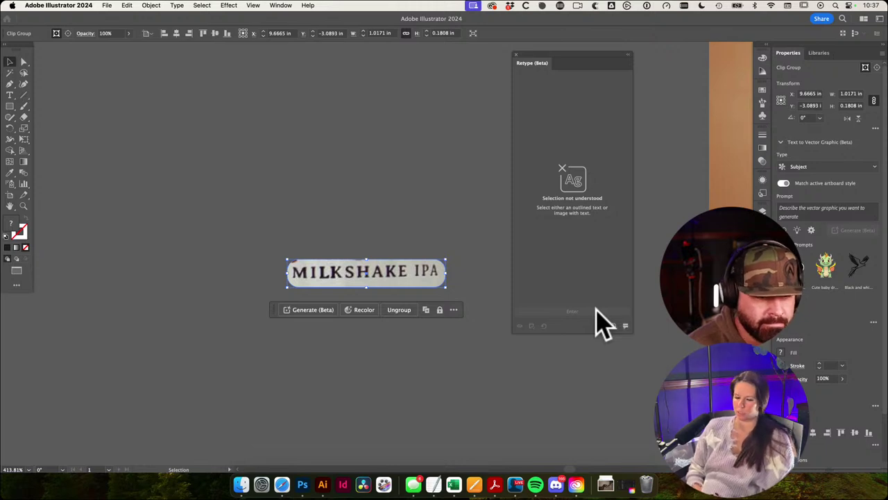
Step: Undo the clipping masks and rectangles back to the full five-can photo
key(super+z)
key(super+z)
key(super+z)
key(super+z)
key(super+z)
key(super+z)
key(super+z)
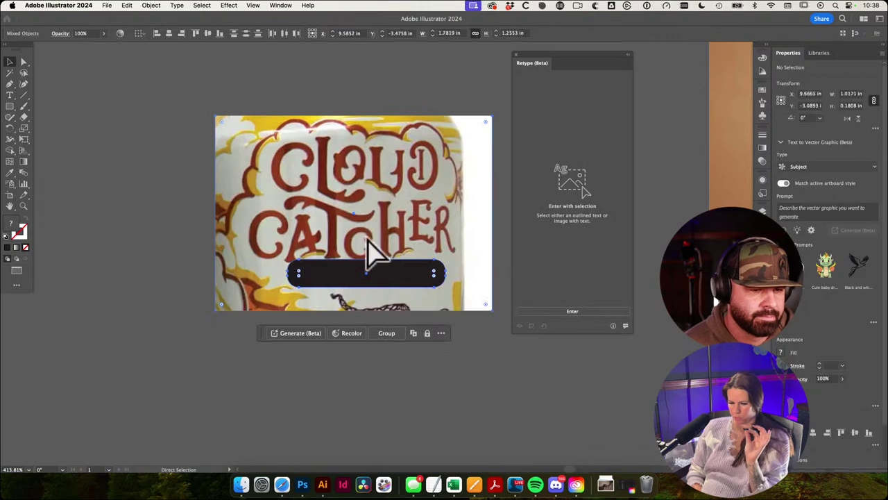
key(super+z)
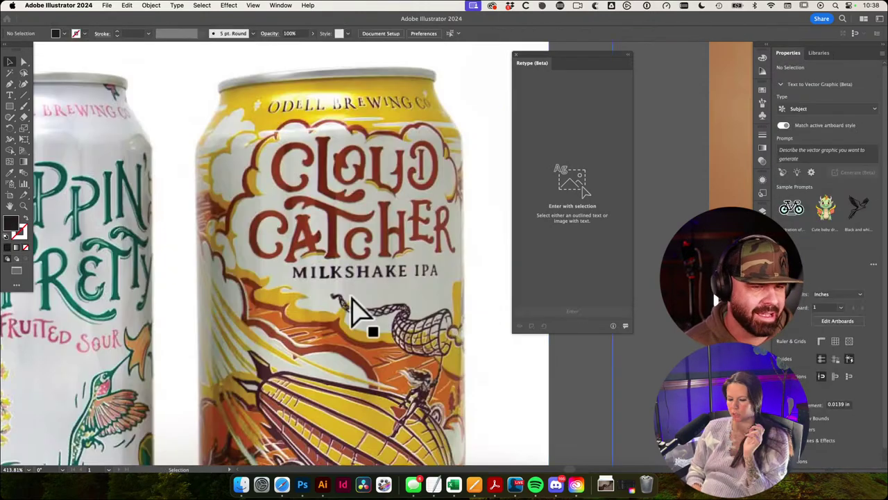
Step: Close the Retype panel and deselect the artwork on the mood board
drag(422, 245, 299, 209)
drag(407, 134, 454, 52)
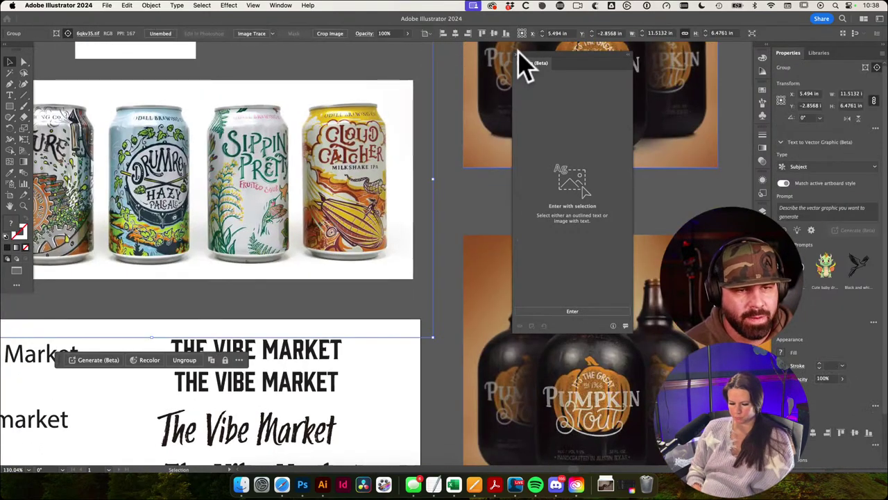
click(517, 55)
drag(401, 178, 368, 210)
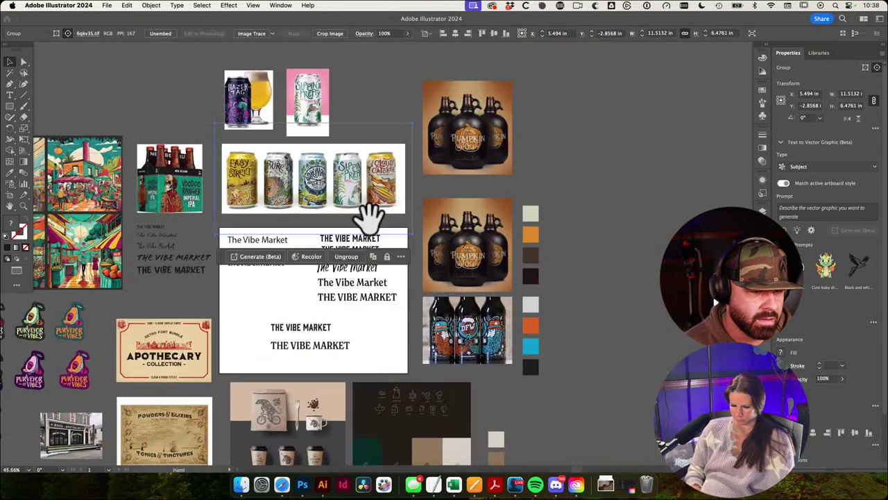
drag(419, 280, 402, 224)
click(572, 300)
drag(586, 297, 601, 286)
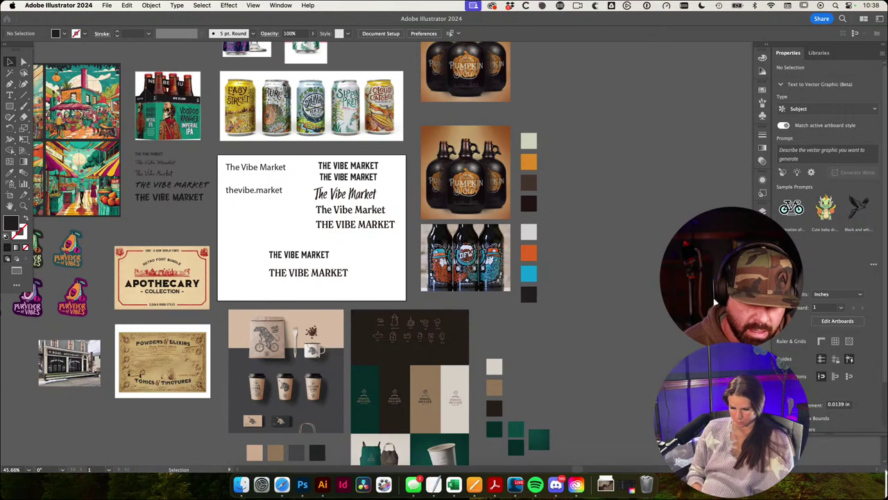
Step: Return Illustrator to the normal screen mode with document tabs, leaving the live chat window in view
click(861, 470)
click(473, 23)
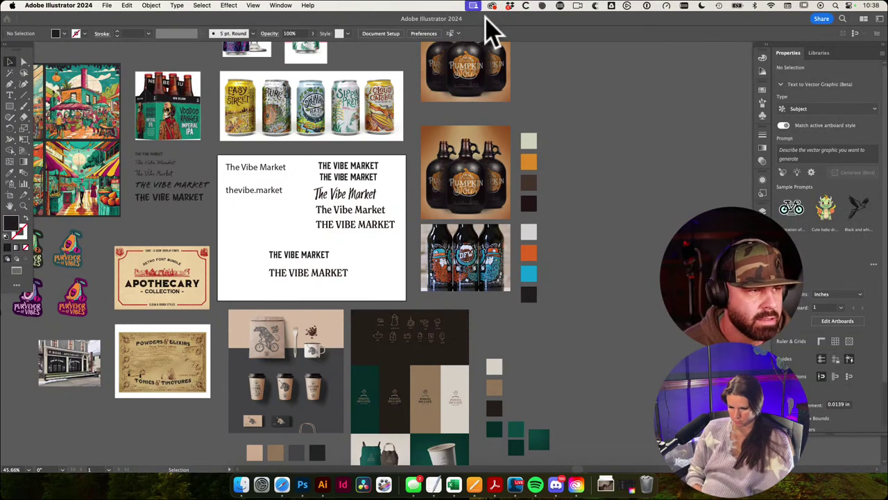
key(alt+super+d)
key(f)
key(f)
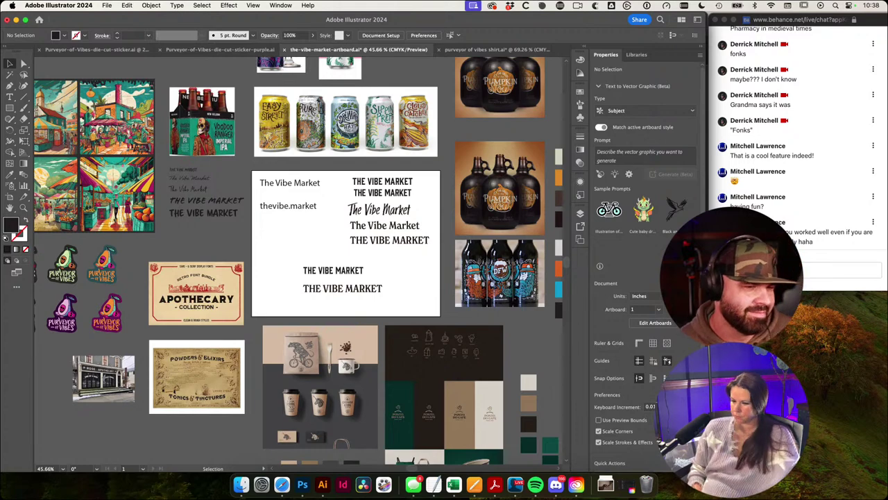
key(alt+super+space)
click(381, 197)
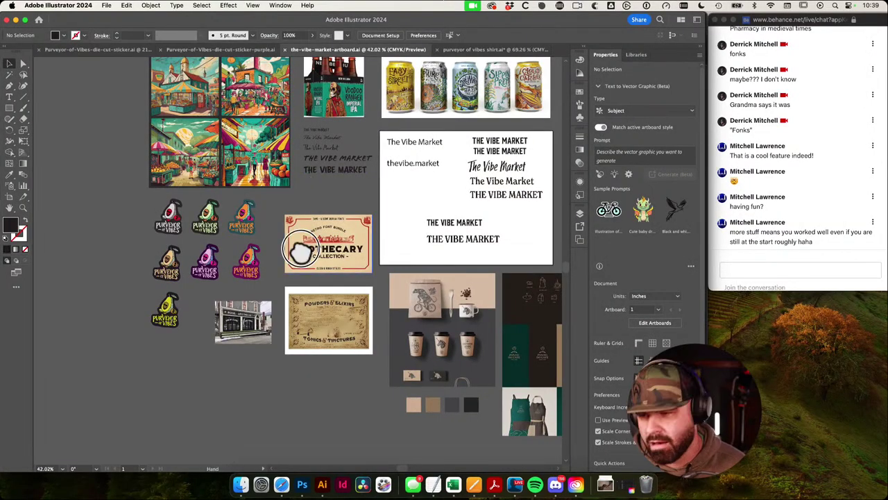
Step: Examine The Vibe Market artboard and the surrounding mood board of stickers, labels and packaging references
drag(300, 250, 355, 275)
super+click(312, 148)
super+click(232, 333)
drag(229, 337, 322, 205)
super+click(382, 203)
drag(528, 177, 236, 222)
drag(349, 194, 383, 205)
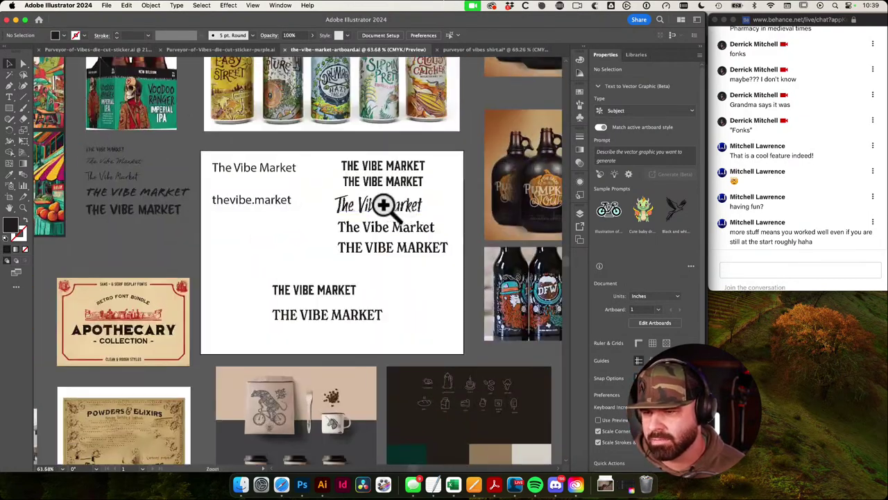
scroll(383, 204, down, 5)
drag(506, 169, 444, 147)
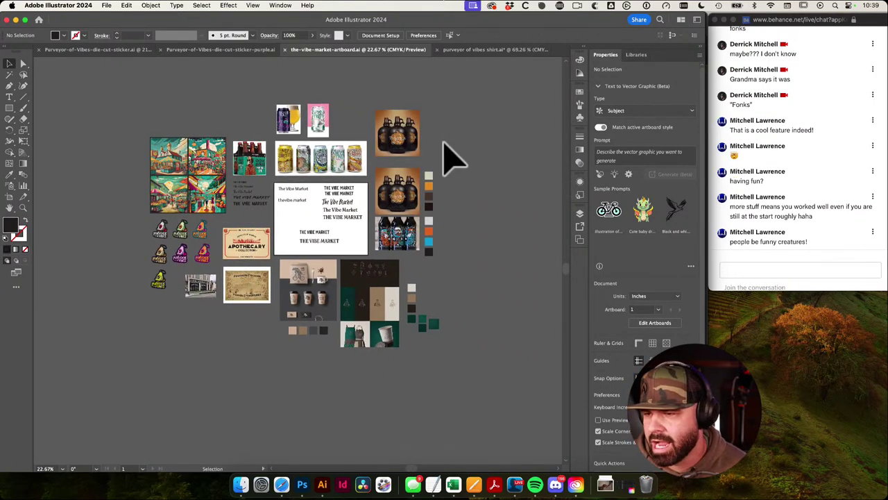
scroll(444, 150, left, 3)
scroll(444, 150, down, 1)
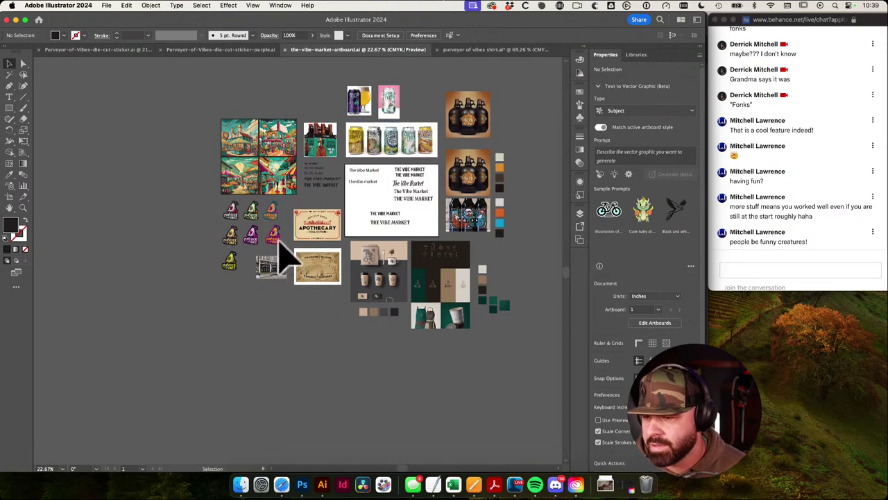
Step: Duplicate six Purveyor of Vibes stickers beside the originals and place a copy of the tan coffee packaging mockup below the mood board
drag(277, 239, 207, 239)
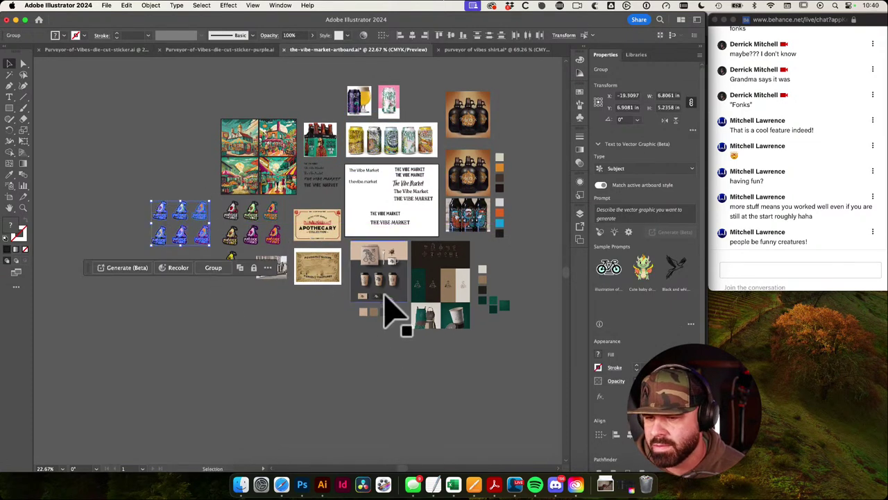
drag(389, 305, 303, 369)
scroll(424, 267, up, 3)
scroll(423, 268, right, 3)
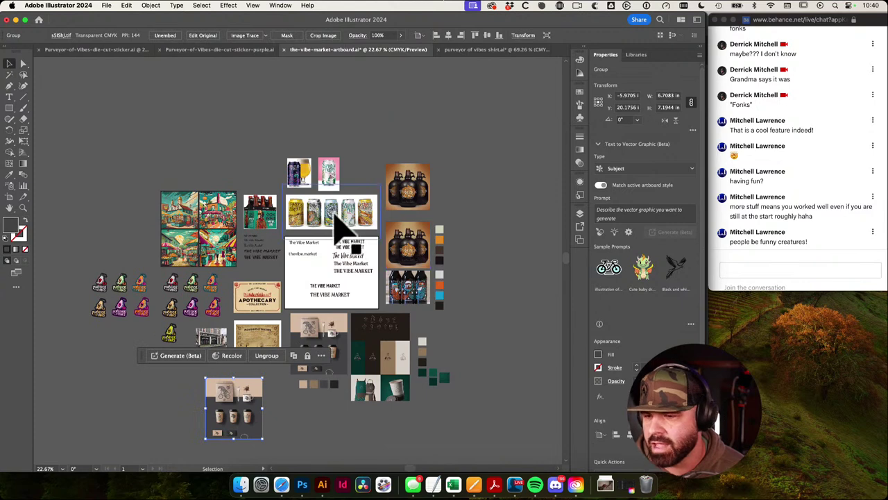
click(504, 196)
drag(503, 197, 514, 173)
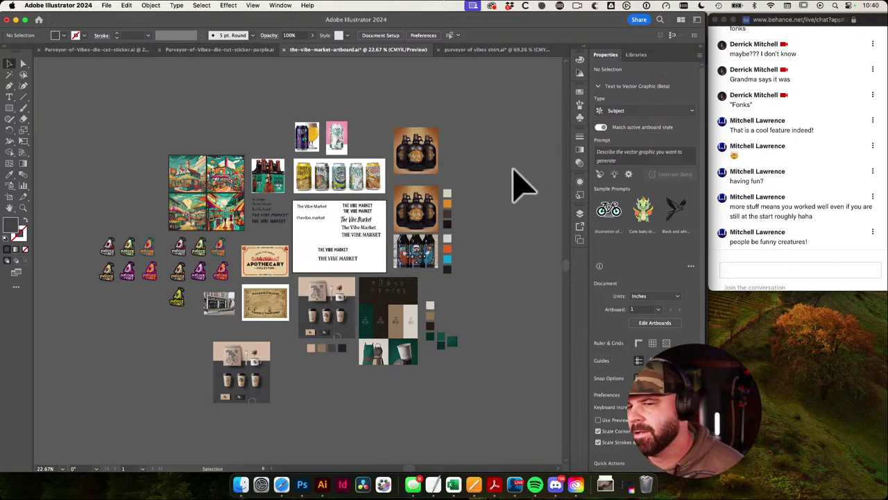
scroll(515, 166, down, 2)
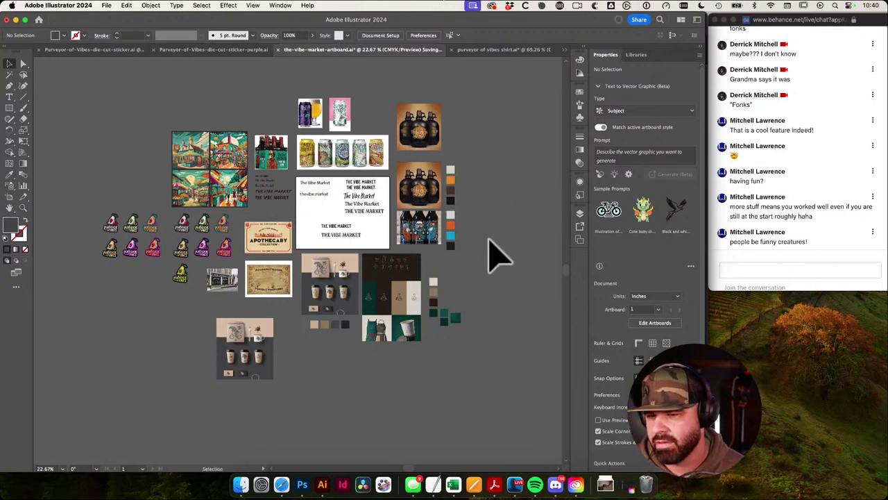
Step: Select the copied purple sticker with the orange avocado and open Generative Recolor for it
drag(125, 241, 159, 272)
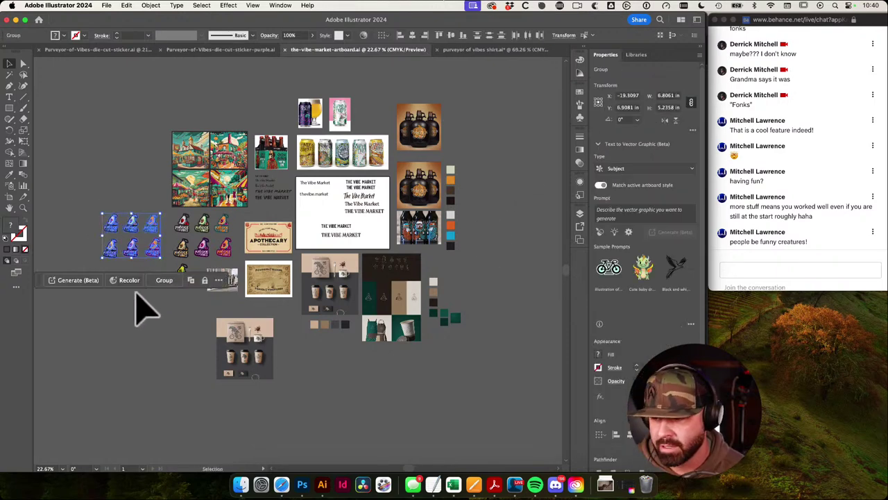
click(133, 295)
drag(96, 207, 438, 257)
drag(450, 245, 500, 254)
drag(238, 155, 433, 367)
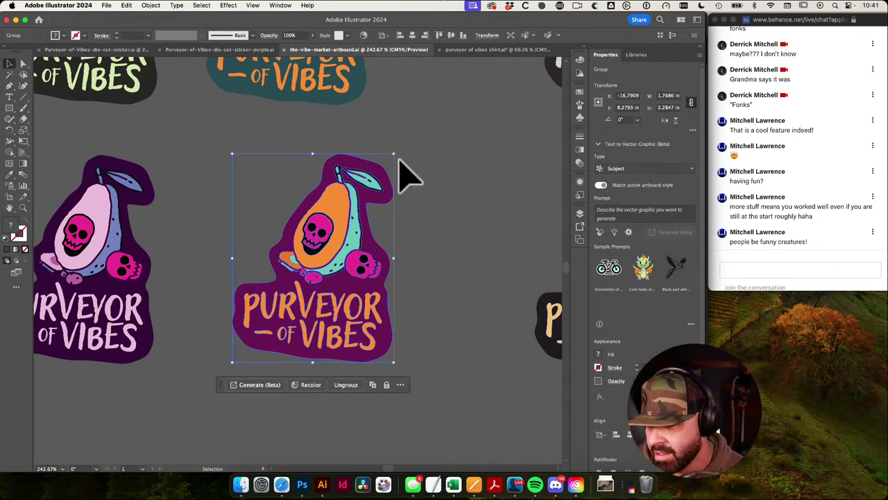
click(309, 385)
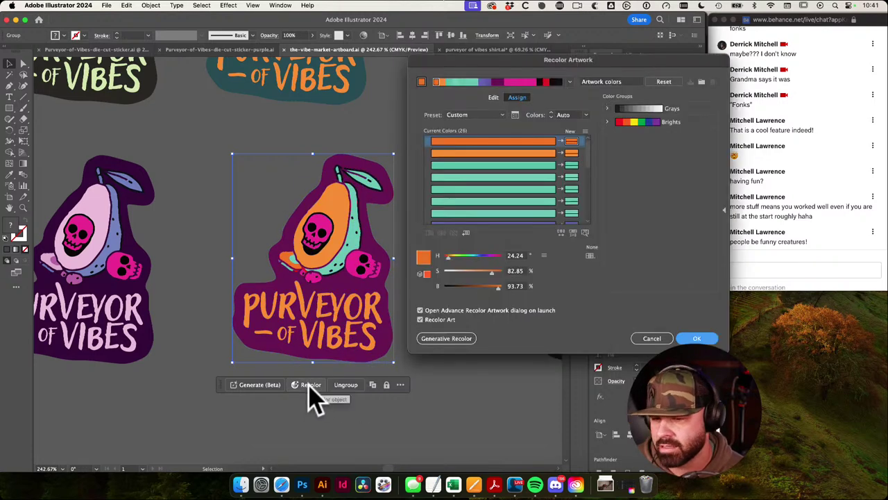
click(467, 347)
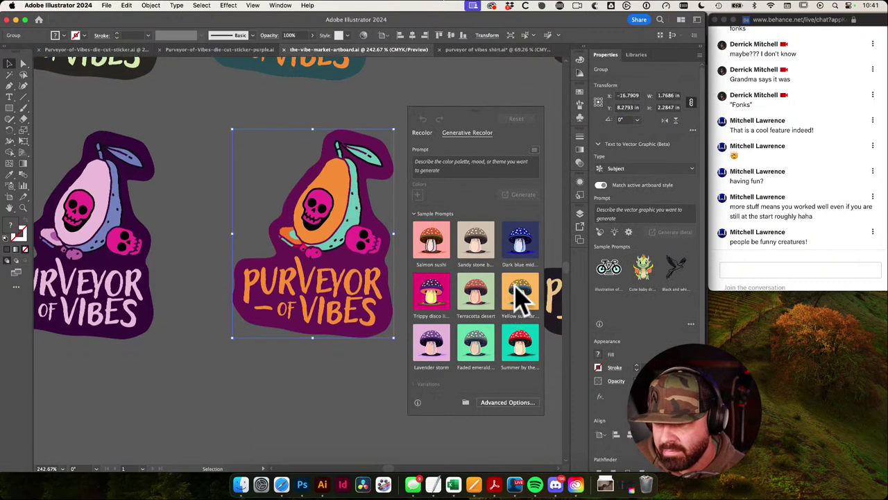
Step: Generate recolor variations of the copied orange avocado sticker from the prompt "vintage"
click(465, 170)
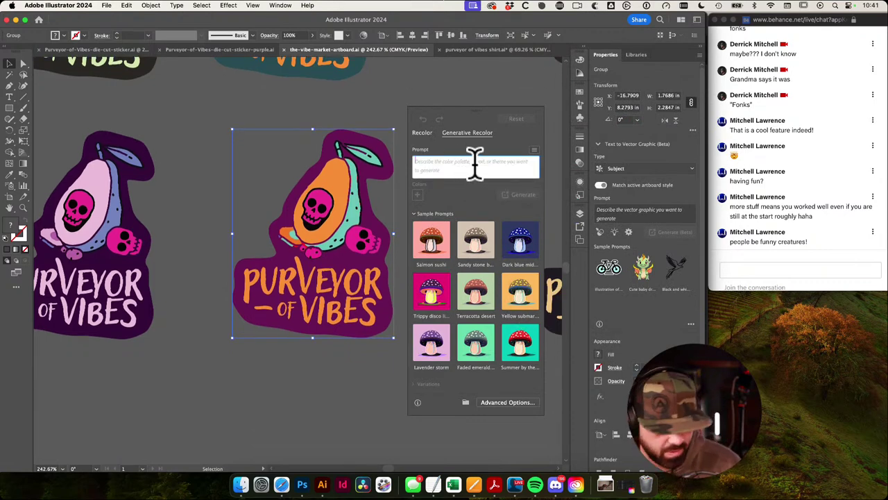
text(e)
key(BackSpace)
key(BackSpace)
key(BackSpace)
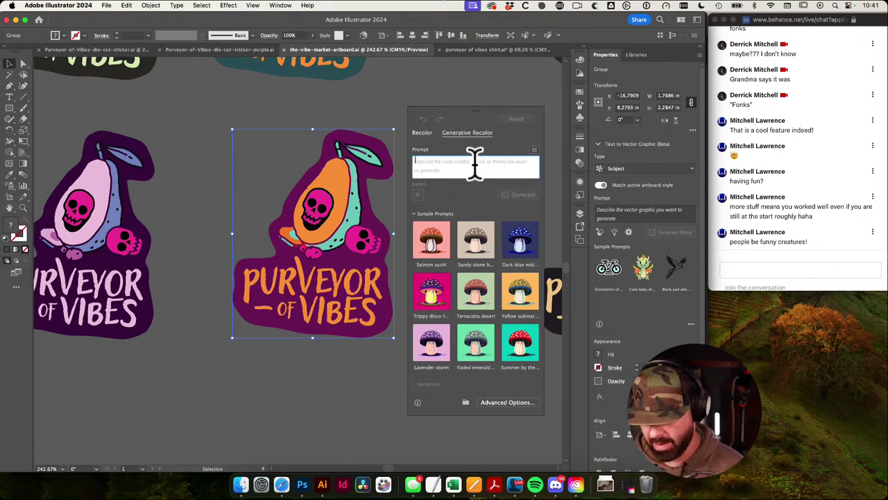
text(vintage)
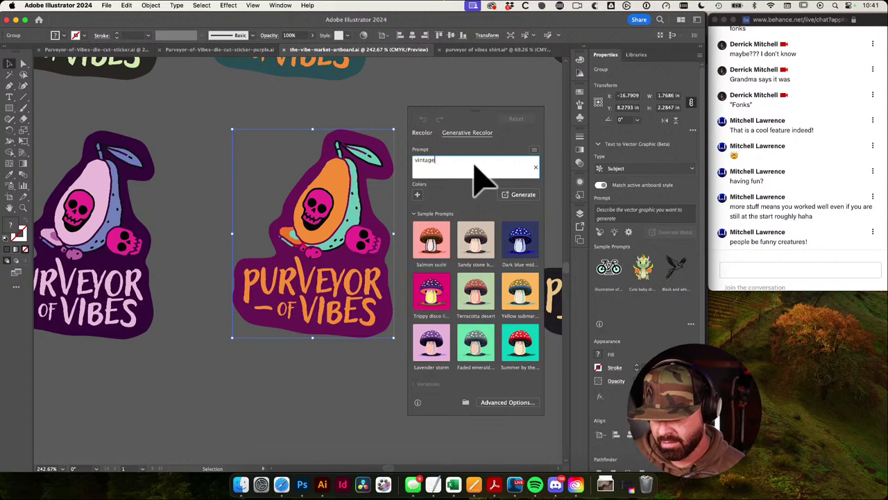
key(Return)
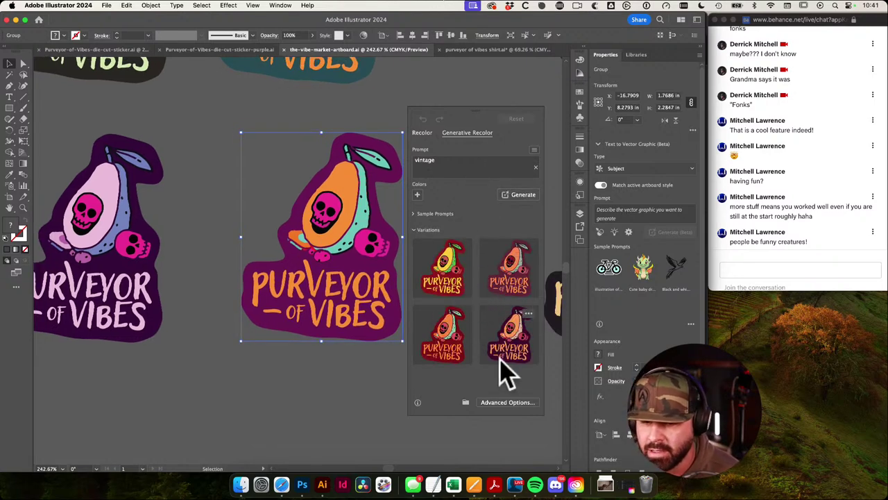
Step: Compare the vintage variations on the sticker and keep the muted maroon one with orange lettering
click(517, 281)
drag(396, 291, 278, 229)
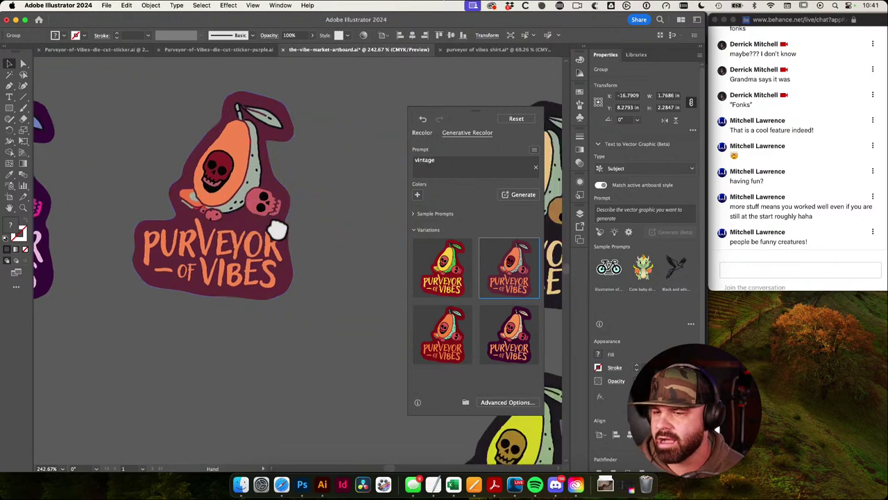
click(446, 278)
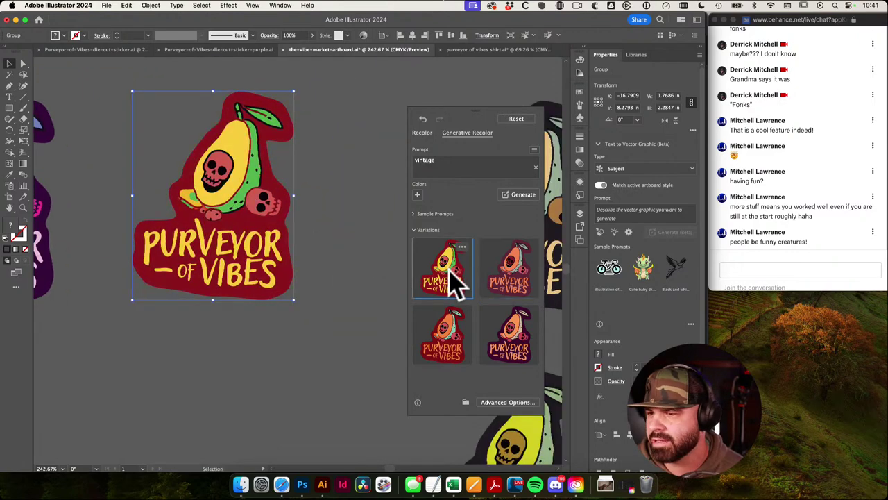
click(455, 350)
click(515, 291)
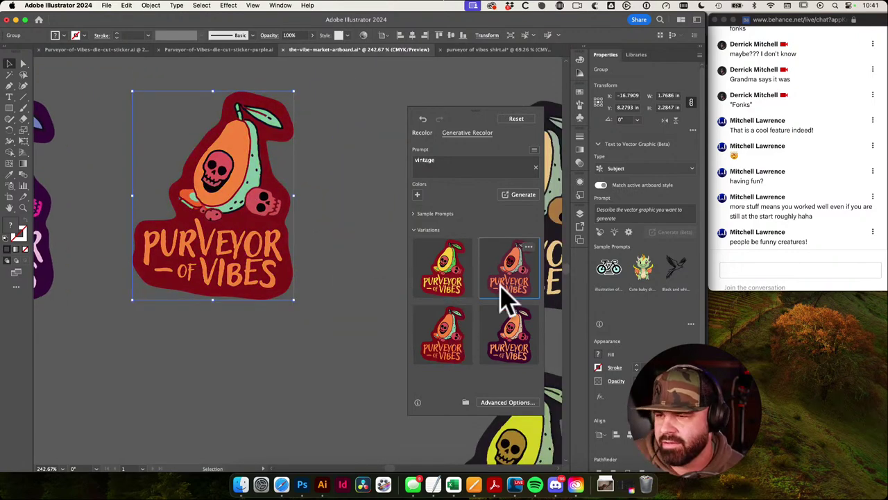
click(315, 269)
Step: Shrink the five stacked The Vibe Market font samples to about half size and place them beside the plain text near the artboard's top
drag(392, 259, 284, 292)
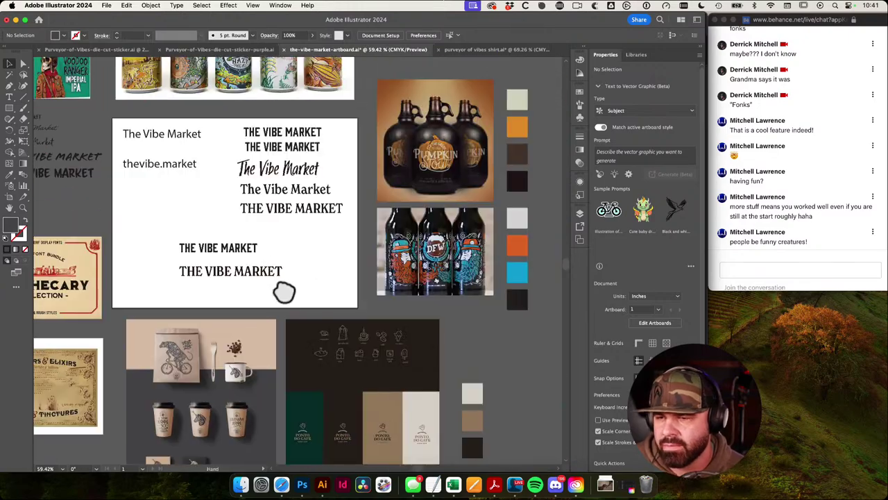
drag(248, 178, 416, 293)
drag(222, 285, 311, 281)
drag(324, 306, 325, 245)
click(446, 312)
drag(476, 318, 388, 311)
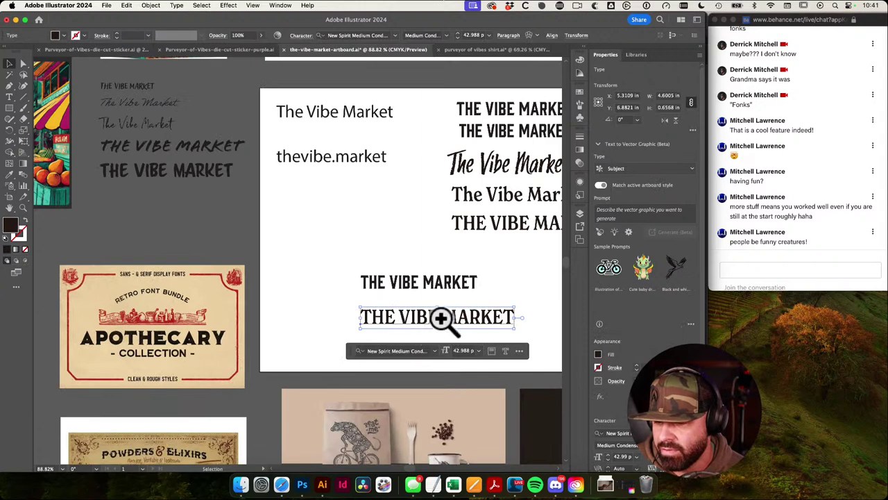
scroll(448, 333, right, 3)
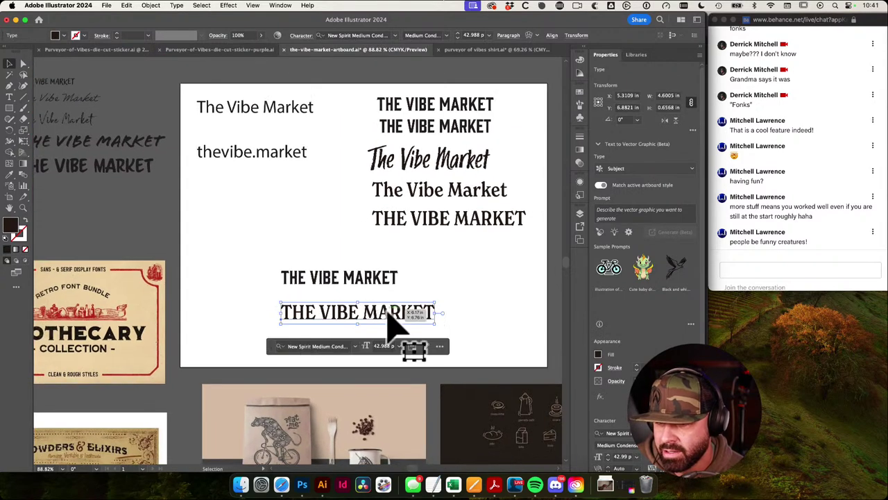
scroll(360, 66, up, 2)
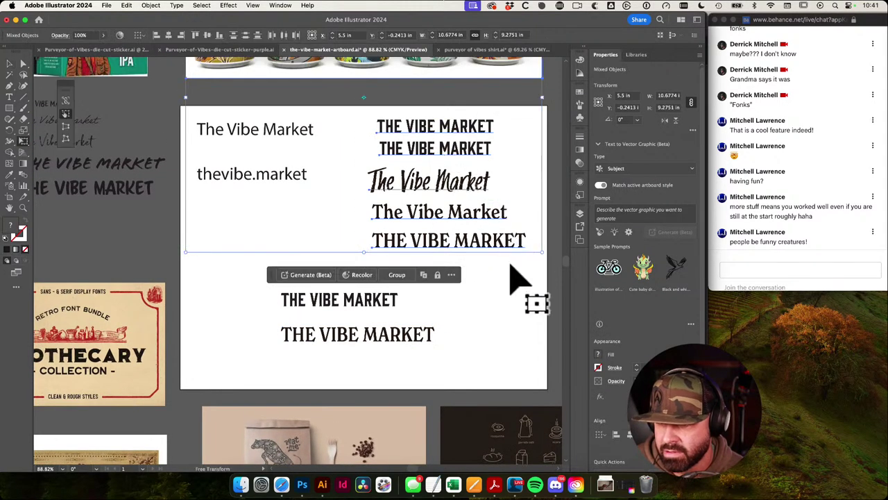
click(540, 267)
drag(392, 121, 419, 174)
key(v)
drag(399, 111, 429, 182)
drag(418, 165, 379, 166)
click(428, 240)
Step: Delete the lower serif THE VIBE MARKET line, keeping the condensed sans-serif version on the artboard
drag(400, 363, 419, 328)
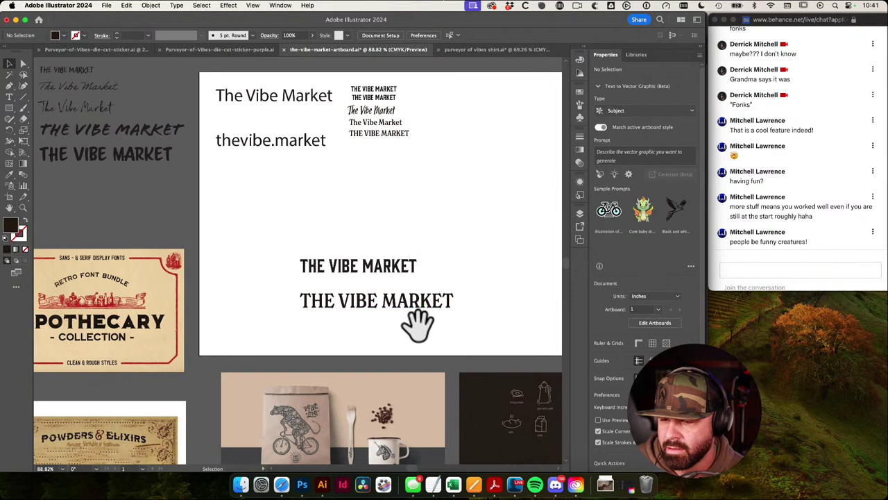
click(429, 308)
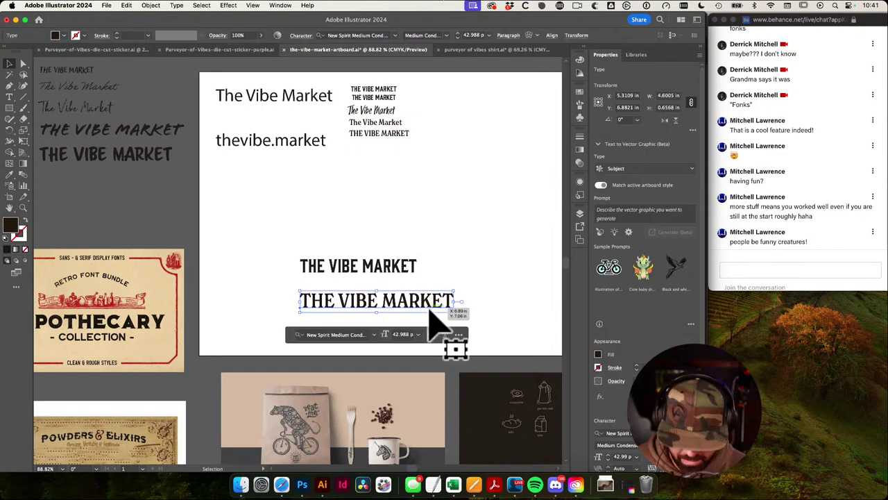
key(Delete)
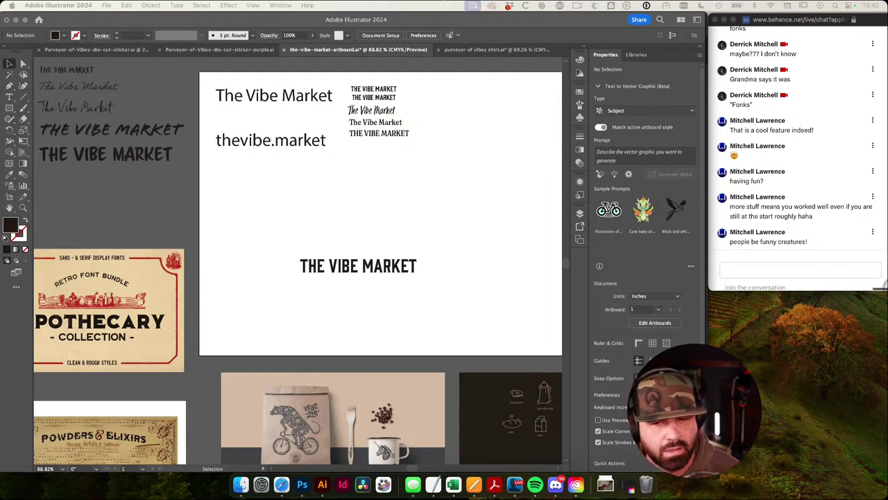
Step: Paste the Young Heart to Legal Vandal font samples, scale them to about 2.05 in wide and place them in the artboard's upper-right corner
key(super+v)
scroll(277, 257, right, 2)
scroll(277, 257, up, 1)
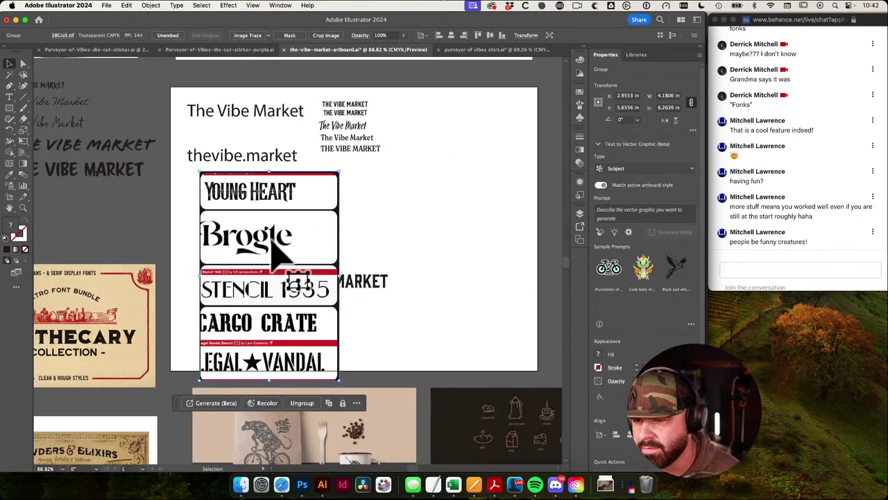
drag(271, 242, 460, 167)
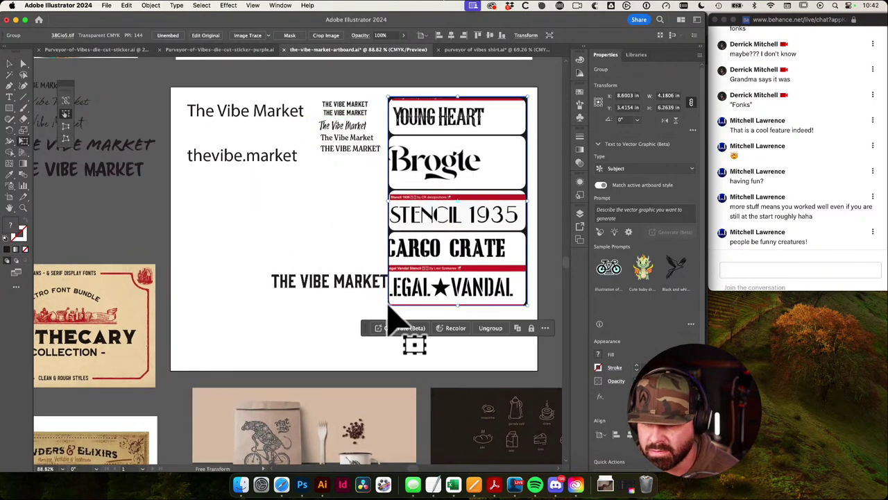
drag(390, 311, 462, 200)
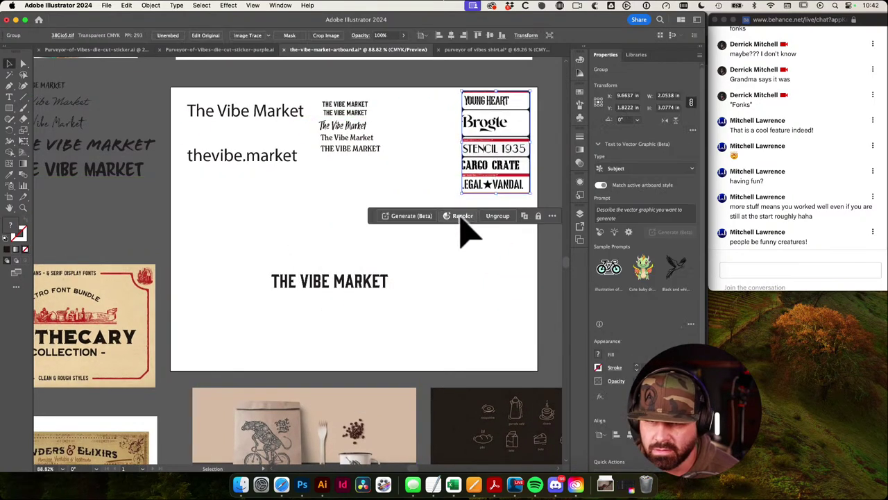
click(460, 217)
click(698, 338)
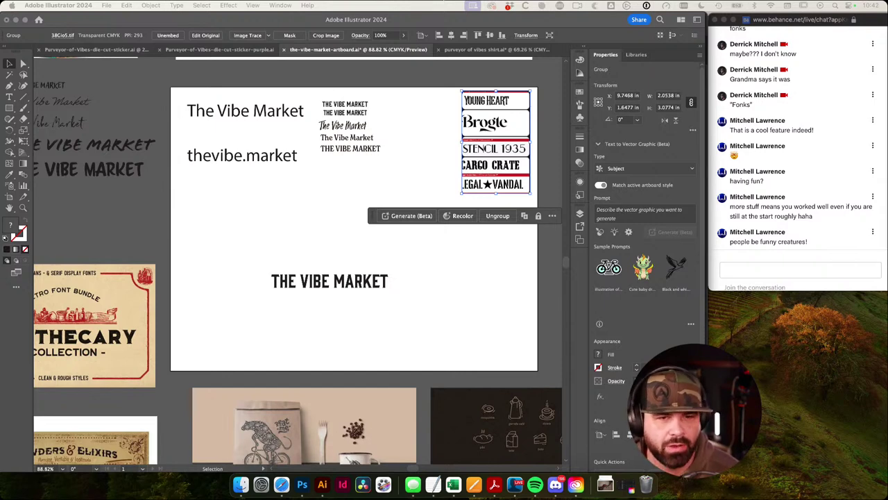
Step: Paste the Royal Acidbath to Vintage Rovery font samples, scale them to match the first set's width and place them directly beneath it
click(515, 244)
key(super+shift+a)
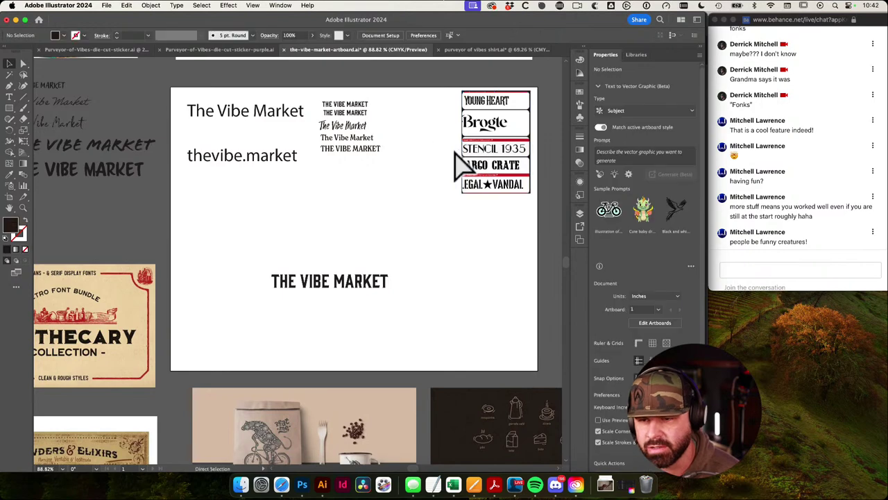
key(super+v)
drag(353, 199, 444, 215)
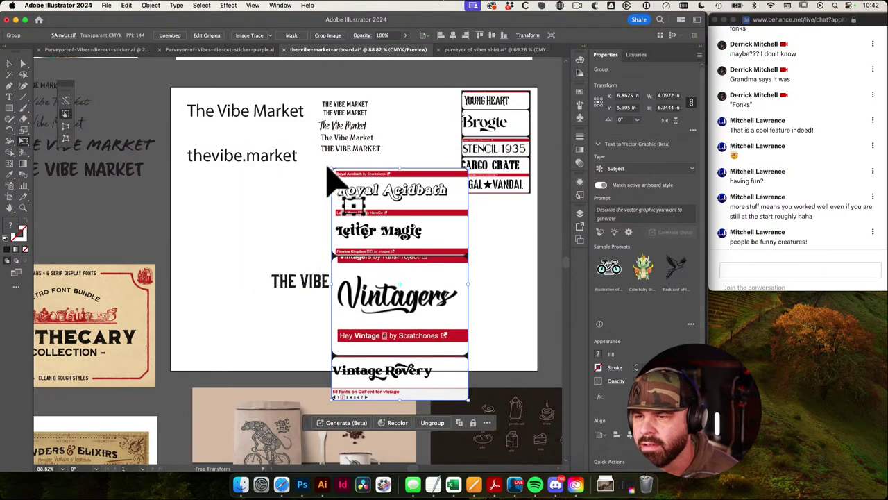
drag(331, 168, 519, 218)
key(v)
drag(540, 328, 525, 307)
click(422, 198)
scroll(406, 204, down, 1)
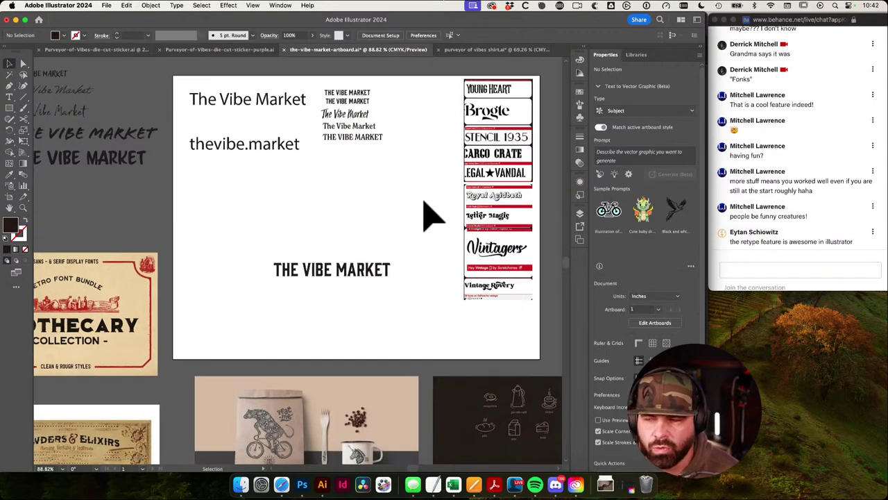
click(820, 243)
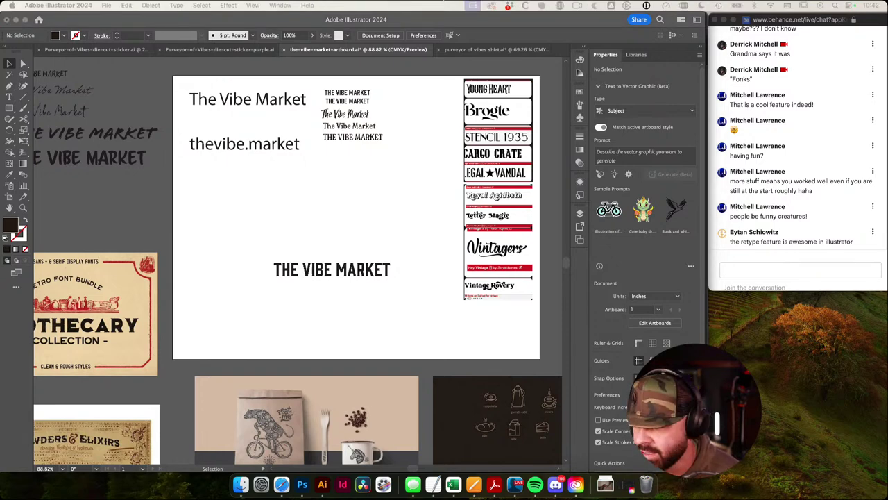
click(422, 215)
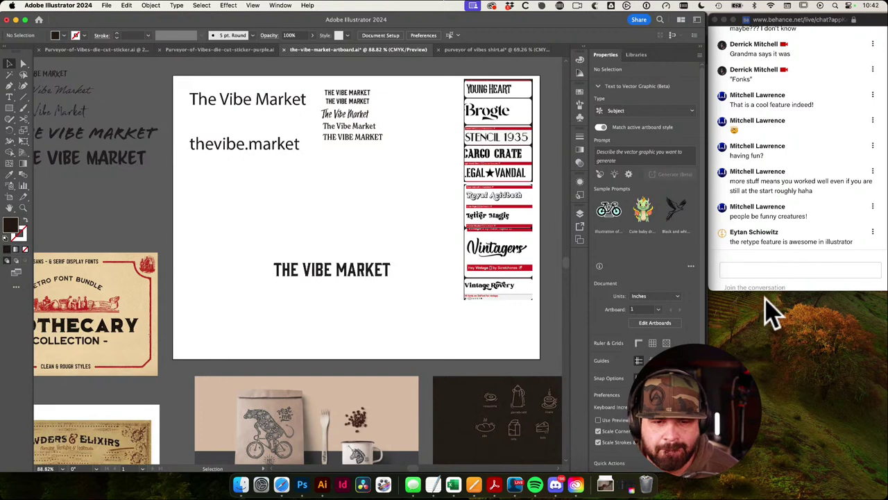
click(806, 269)
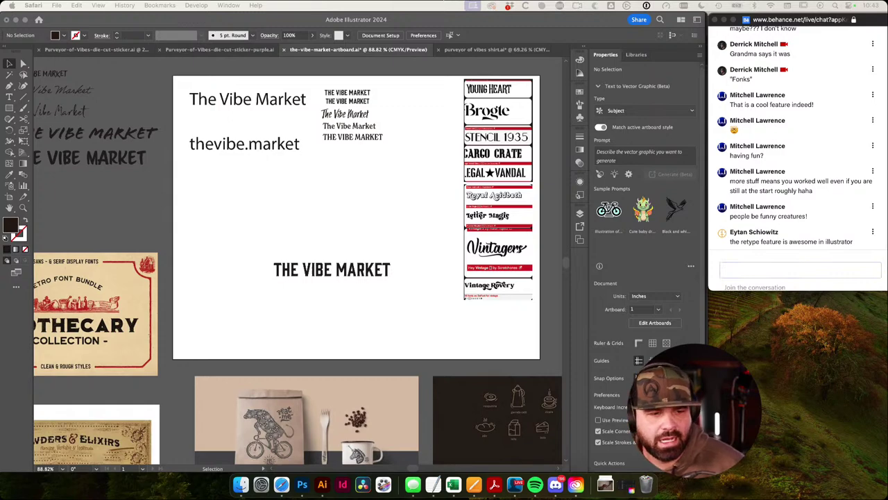
Step: Place the Glass Onion movie poster on the artboard and scale it down to about 5.2 in wide
drag(887, 284, 309, 203)
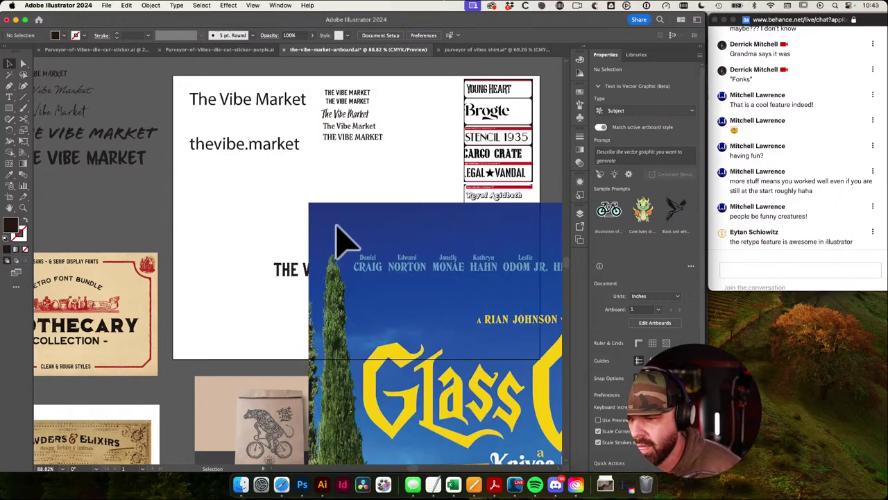
drag(411, 247, 326, 202)
key(e)
drag(223, 159, 368, 368)
key(v)
drag(452, 410, 284, 257)
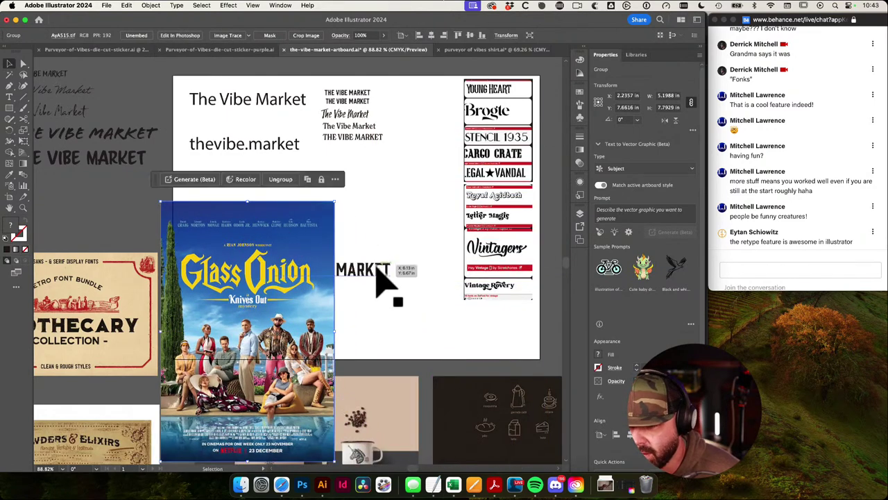
Step: Move the THE VIBE MARKET lettering up beside the font samples and position the Glass Onion poster below it over the artboard's lower edge
drag(377, 267, 421, 178)
drag(249, 257, 280, 226)
key(e)
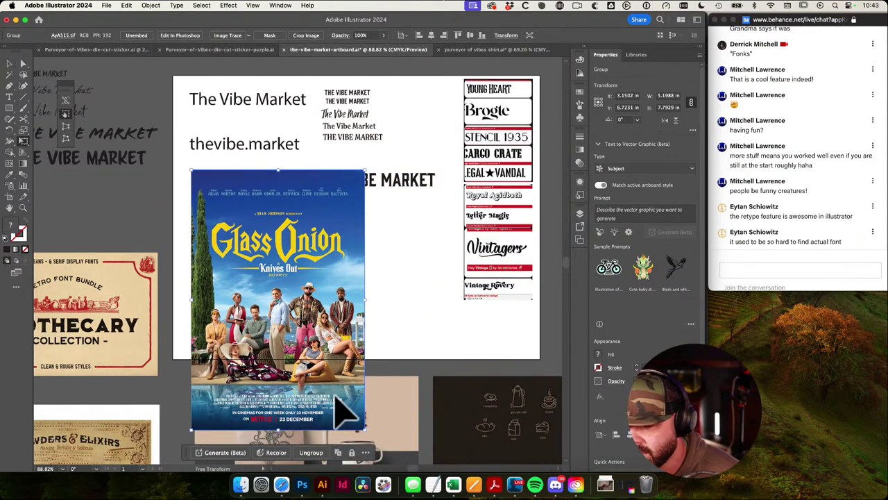
key(v)
drag(347, 317, 339, 348)
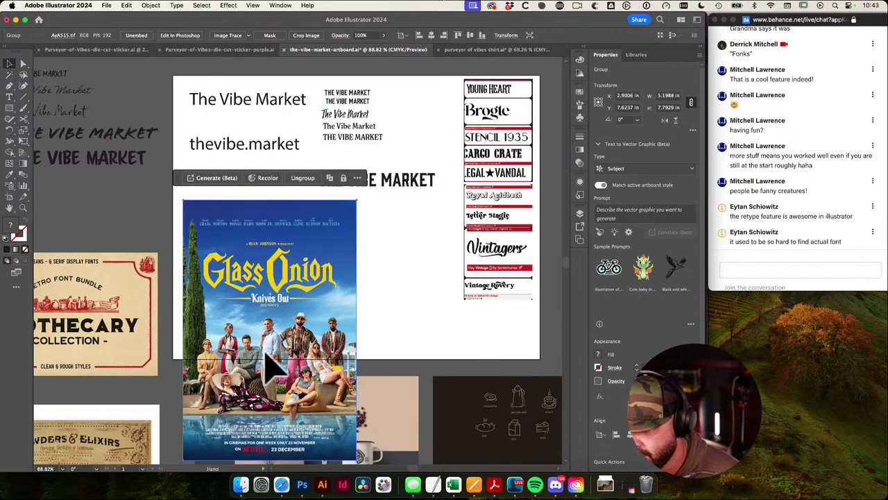
drag(265, 353, 317, 360)
click(445, 319)
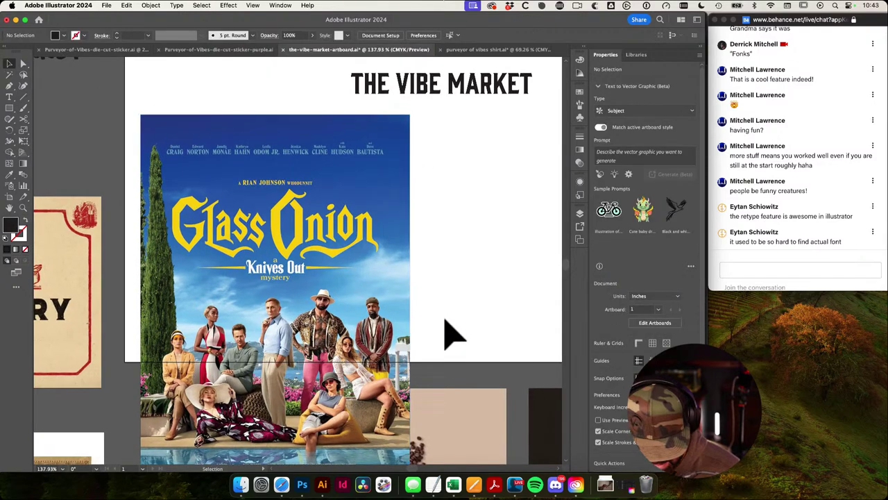
Step: Crop the poster to its Glass Onion title with a clipping rectangle about 4.38 × 2.16 in, and shift the result slightly down and left
key(m)
mouse_move(170, 189)
mouse_down()
mouse_move(222, 233)
mouse_move(216, 226)
mouse_move(312, 266)
mouse_move(324, 248)
mouse_move(340, 293)
mouse_move(394, 296)
mouse_up()
key(v)
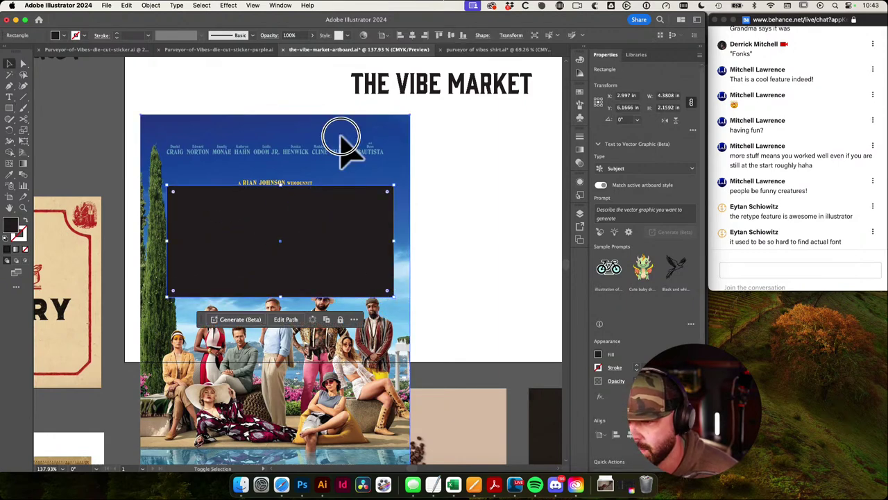
shift+click(341, 136)
key(super+7)
scroll(466, 183, down, 3)
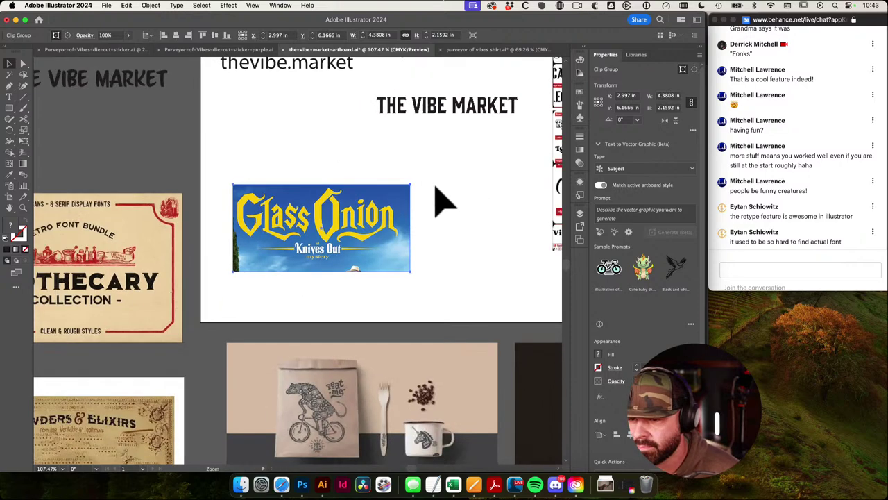
click(459, 205)
drag(407, 218, 392, 226)
click(438, 234)
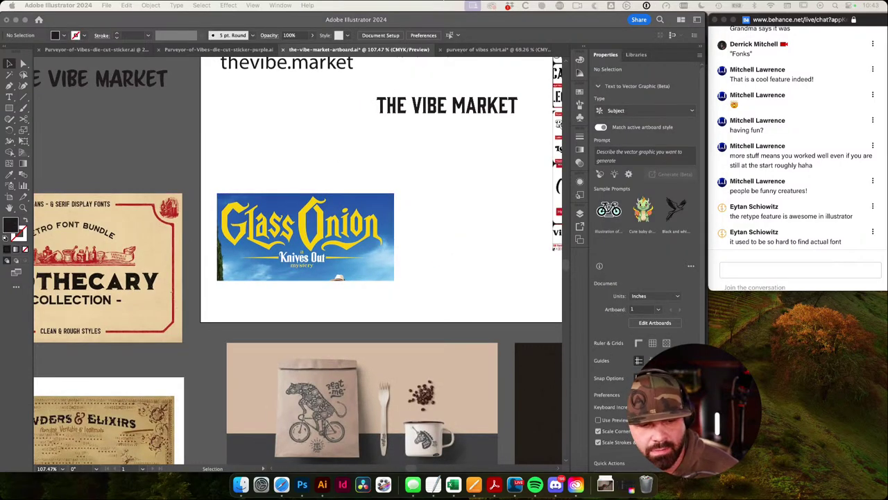
Step: Place the Knives Out movie image beside the cropped Glass Onion title, below the THE VIBE MARKET lettering
drag(887, 268, 280, 190)
drag(390, 291, 284, 267)
click(286, 136)
drag(290, 141, 289, 147)
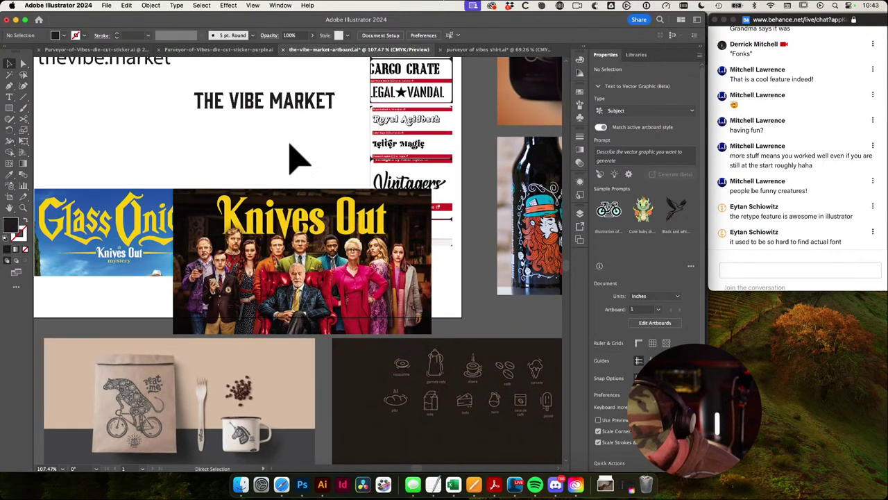
Step: Crop the Knives Out image to its title with a clipping rectangle about 4.89 × 1.80 in and move it above the Glass Onion title
key(m)
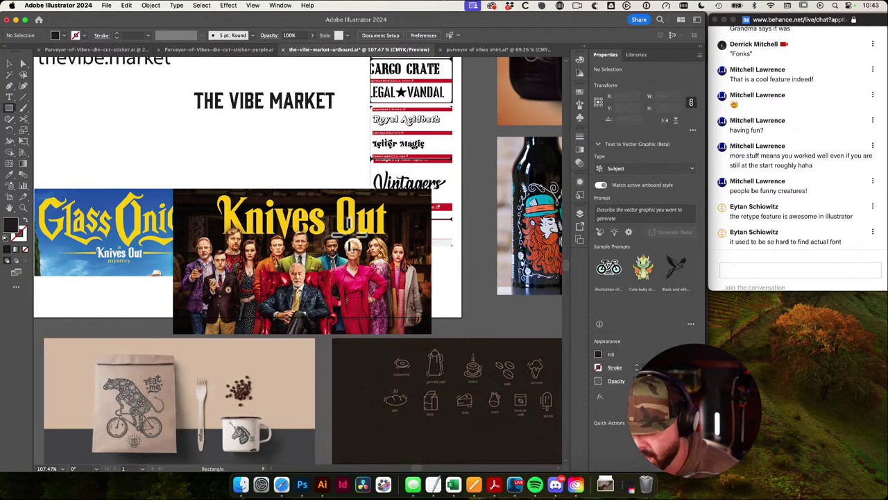
mouse_move(322, 251)
mouse_down()
mouse_move(486, 317)
mouse_move(455, 291)
mouse_move(362, 249)
mouse_move(436, 300)
mouse_move(403, 423)
mouse_move(407, 247)
mouse_move(399, 261)
mouse_up()
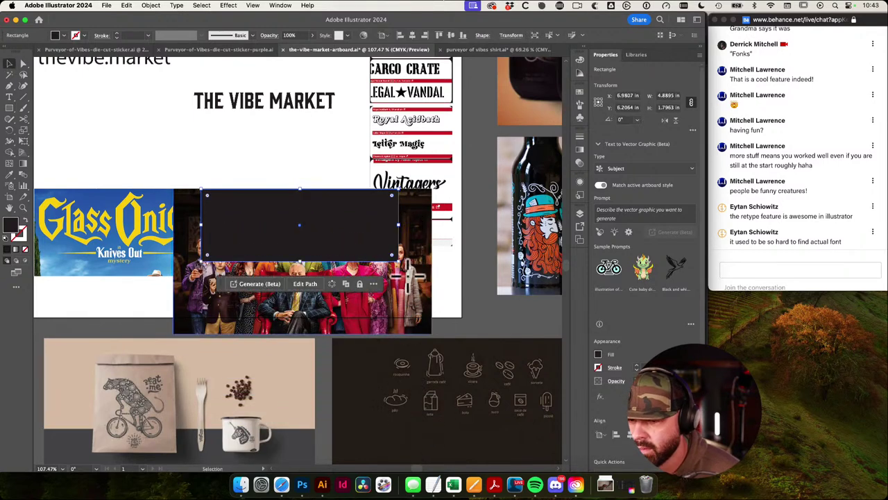
shift+click(416, 293)
drag(417, 273, 329, 239)
drag(321, 227, 287, 224)
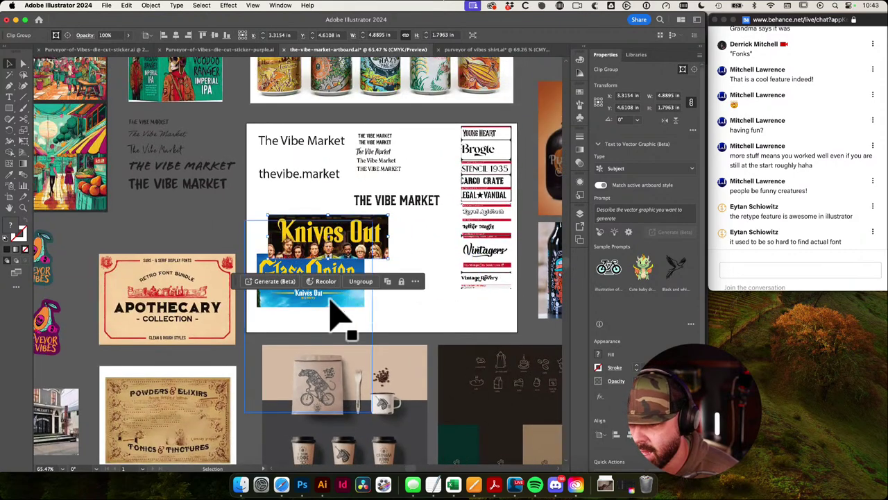
Step: Move the Glass Onion title directly below the cropped Knives Out title and select it to view its Retype option
drag(340, 299, 353, 312)
click(354, 261)
scroll(365, 274, up, 3)
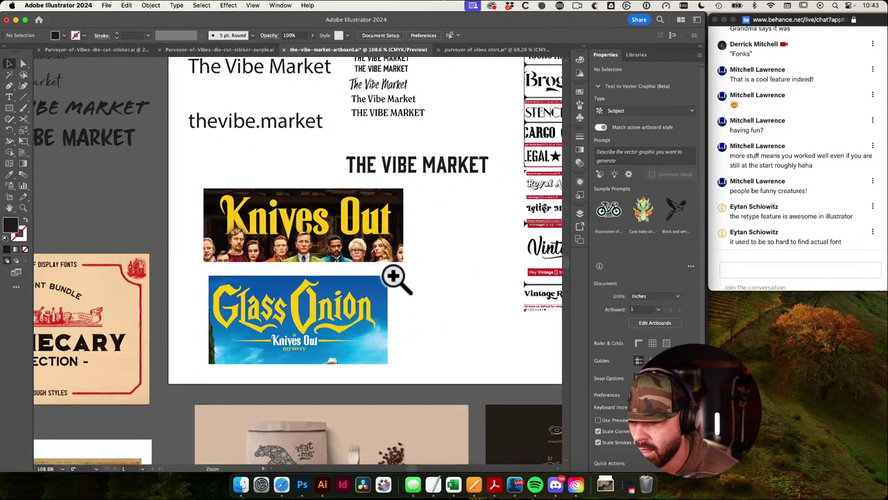
click(357, 313)
scroll(644, 208, down, 2)
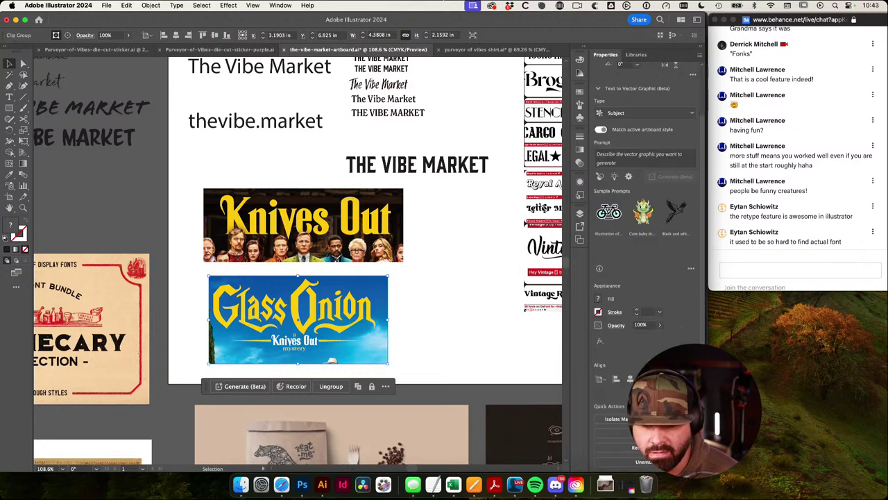
mouse_move(632, 445)
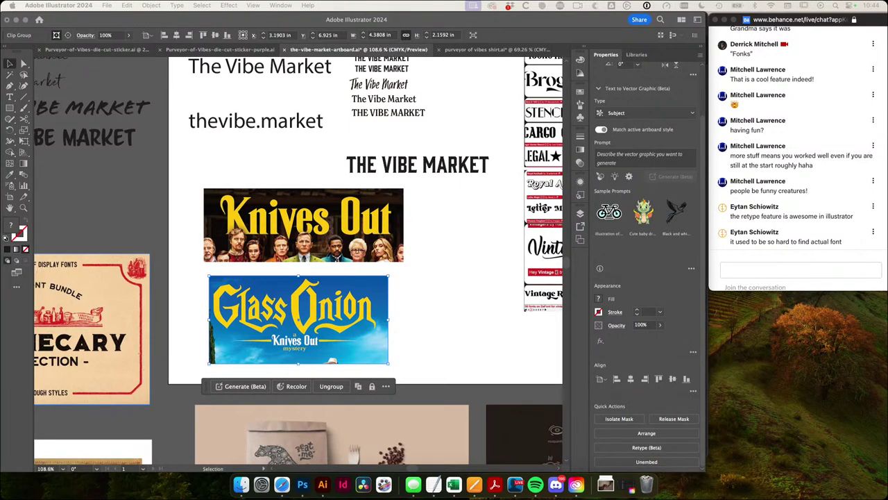
Step: Switch to Photoshop and open the most recent Thumbnail.psd with nothing selected in it
click(835, 266)
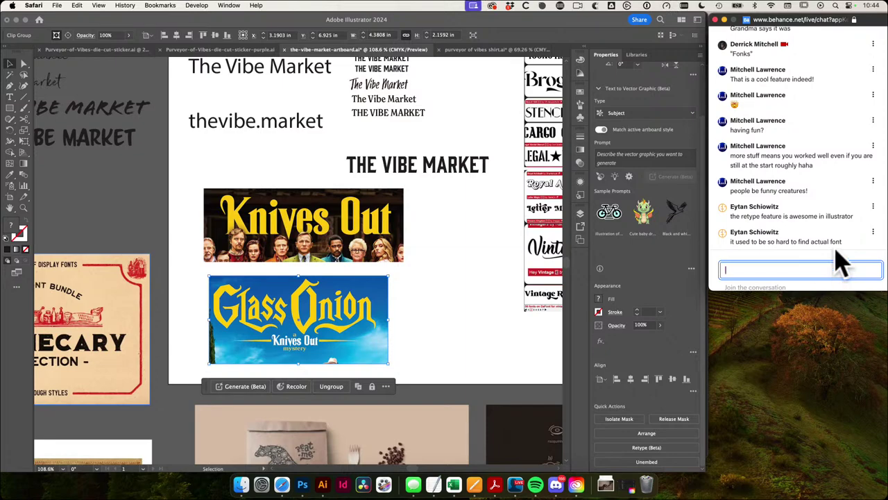
click(303, 484)
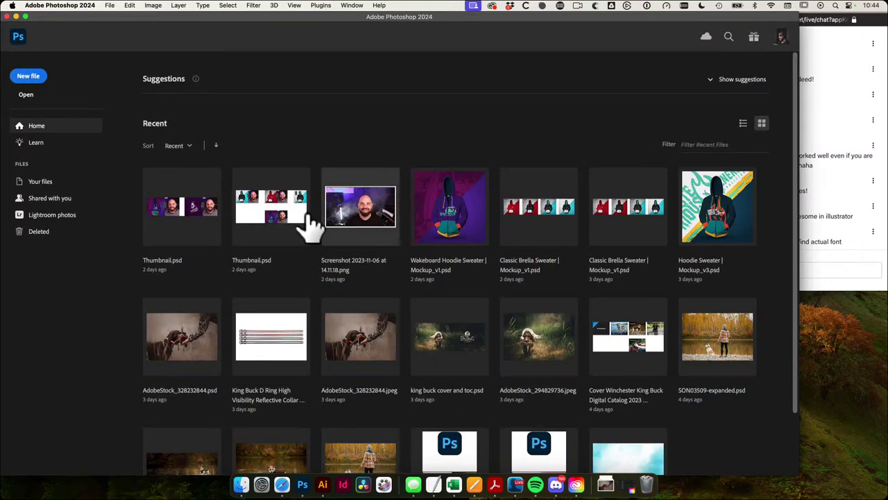
click(169, 199)
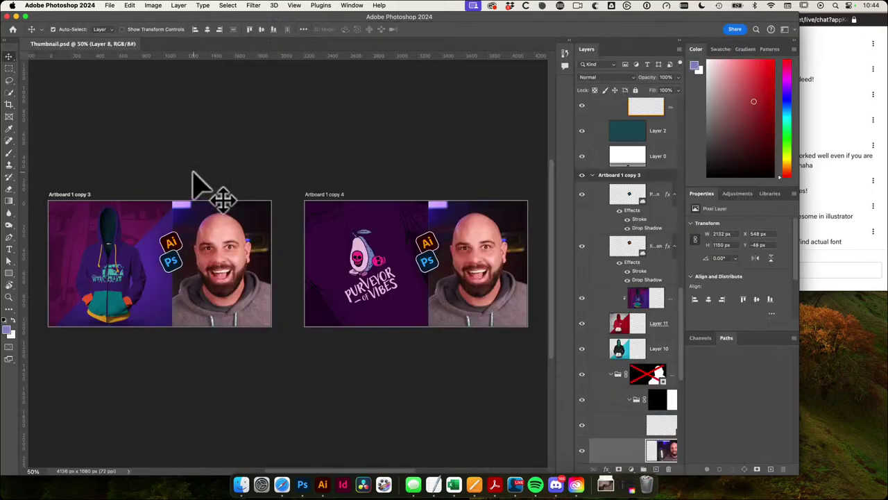
click(246, 160)
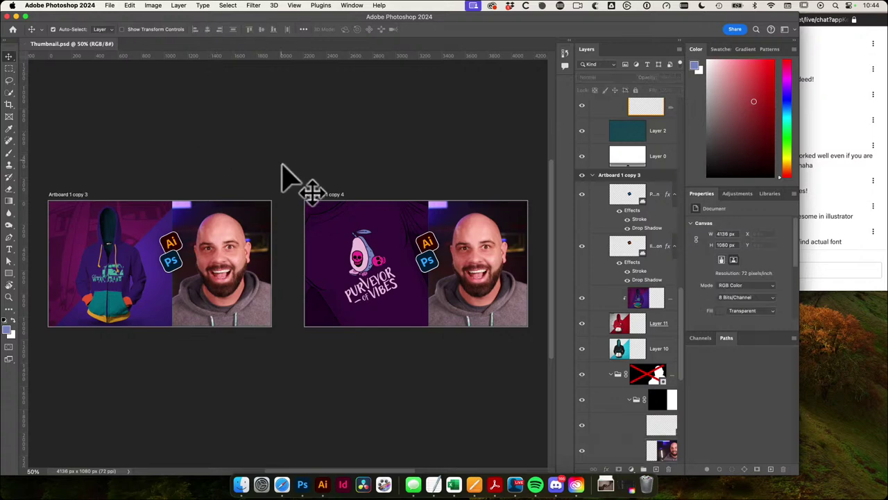
Step: Make a rectangular selection around the PURVEYOR OF VIBES lettering on Artboard 1 copy 4
scroll(234, 192, right, 4)
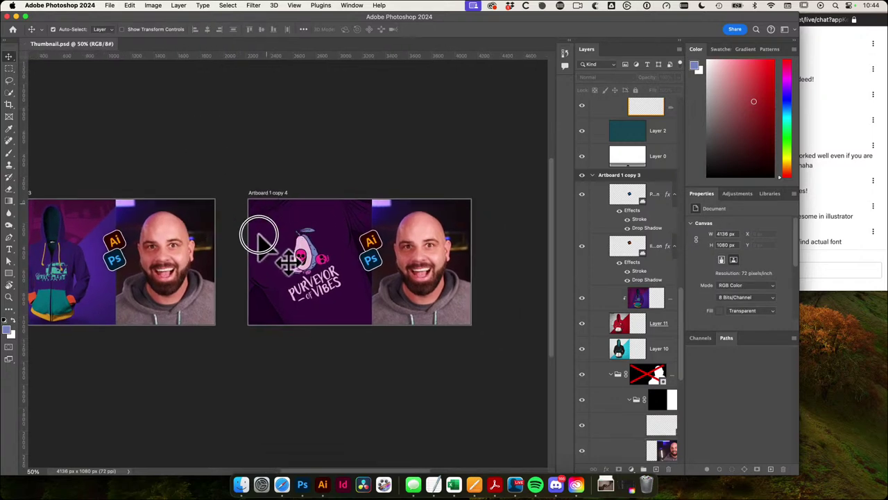
scroll(277, 208, up, 2)
key(m)
drag(368, 265, 417, 342)
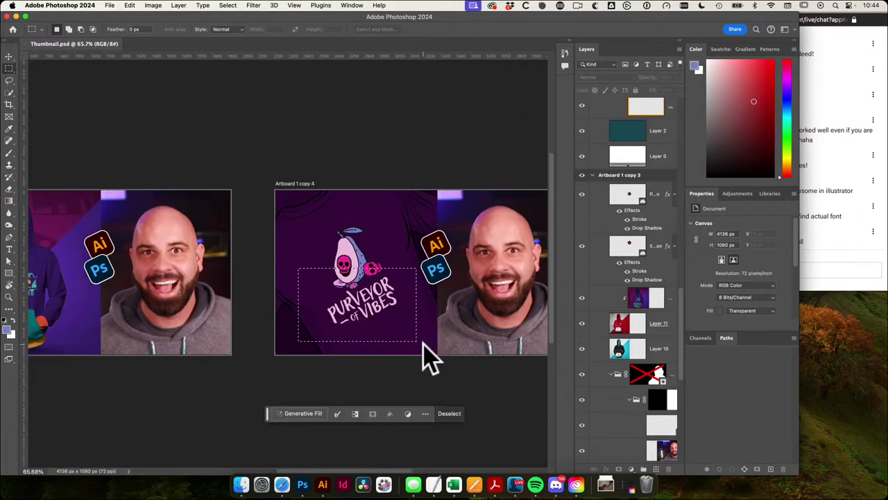
click(201, 5)
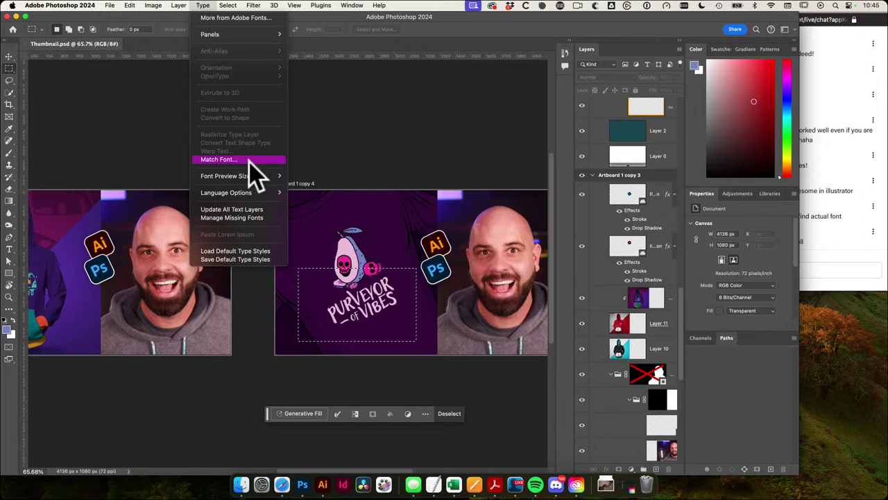
click(784, 264)
scroll(783, 264, down, 5)
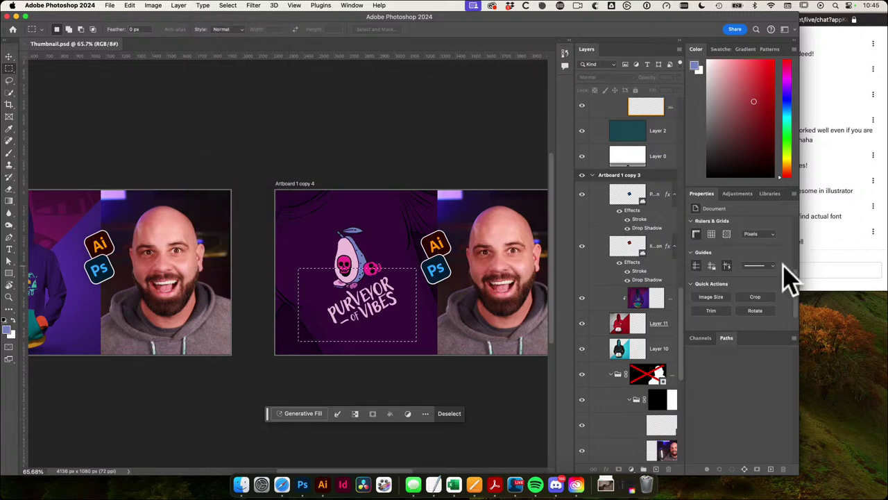
scroll(792, 312, up, 3)
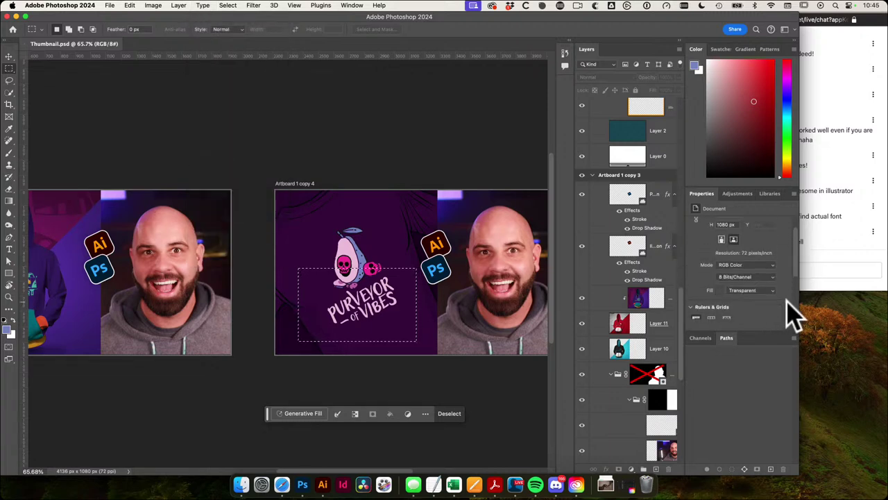
scroll(793, 313, up, 1)
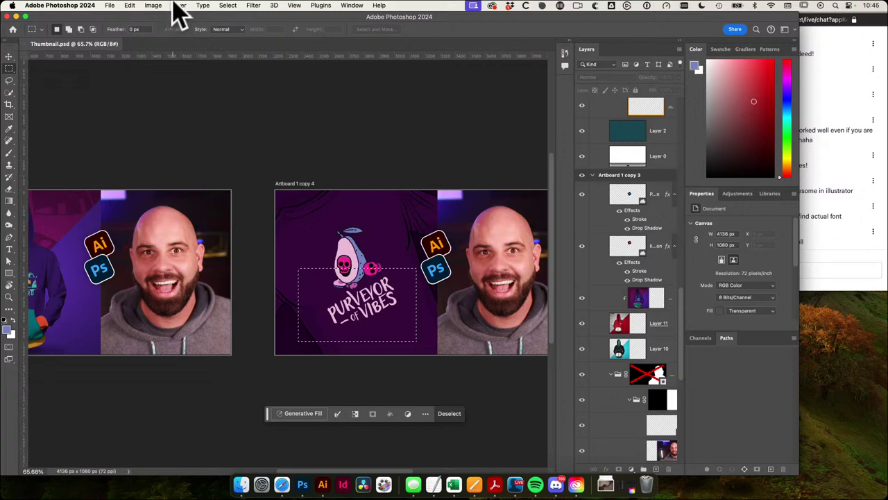
Step: Run Match Font on the selected PURVEYOR OF VIBES lettering and move the results dialog clear of the artwork
click(201, 6)
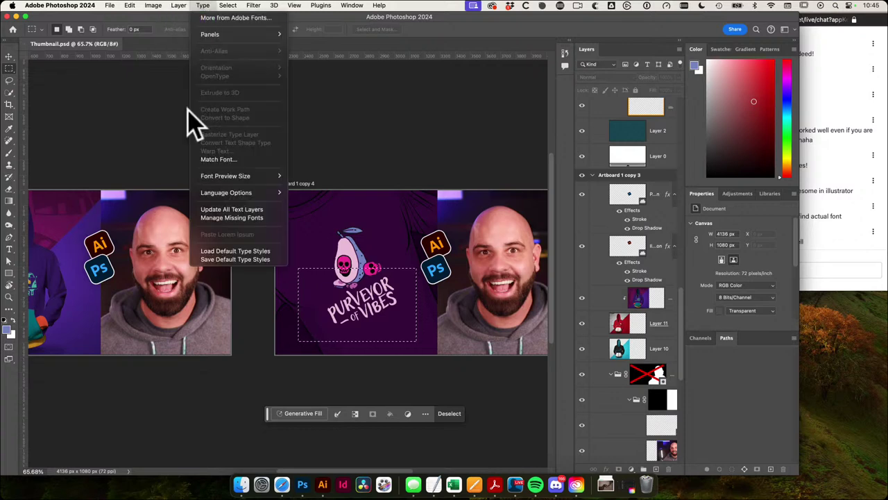
click(220, 159)
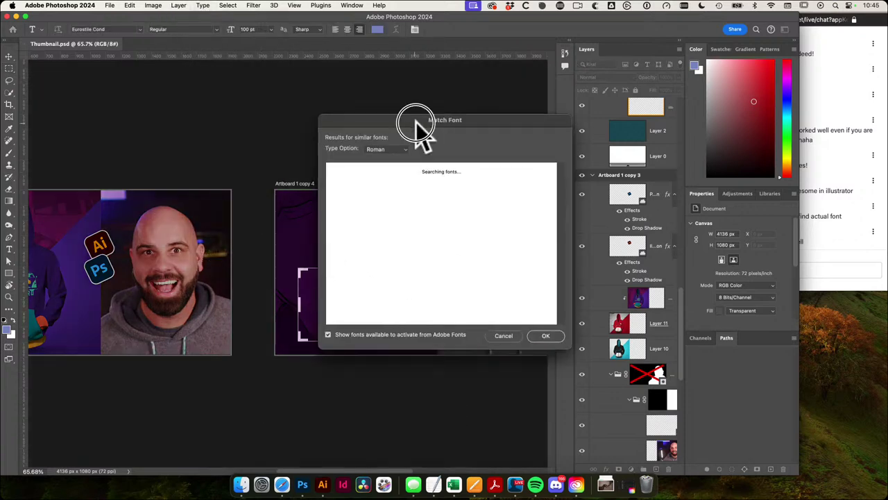
drag(416, 124, 505, 123)
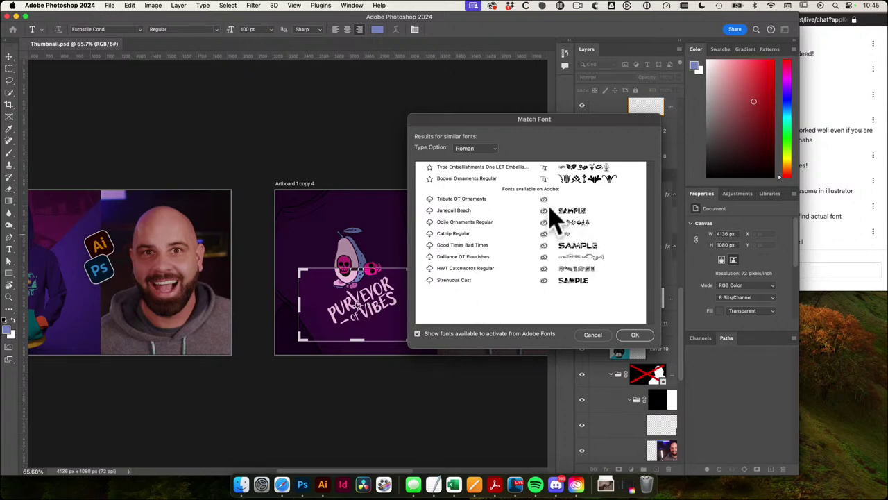
Step: Switch to Safari and open whatthefont.com in a new tab
click(282, 484)
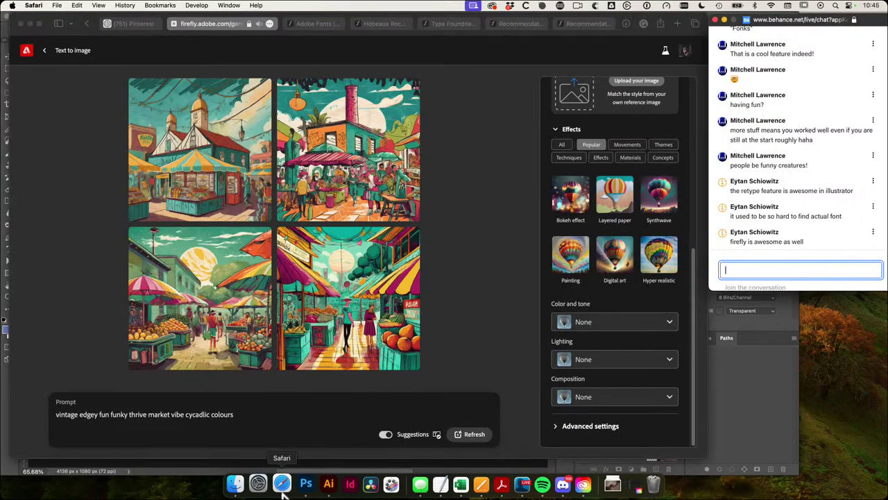
key(super+t)
text(whatthe)
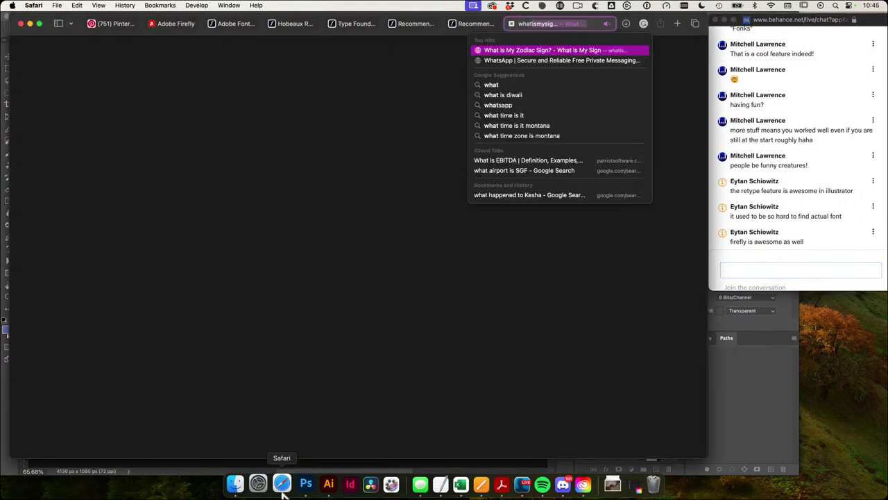
text(font.com)
key(Return)
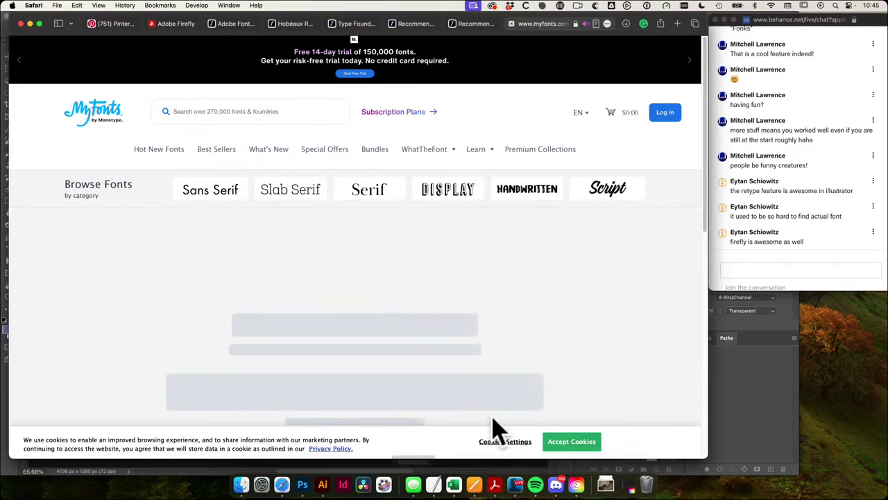
Step: Dismiss the newsletter sign-up and view the WhatTheFont image identification form
scroll(416, 340, down, 3)
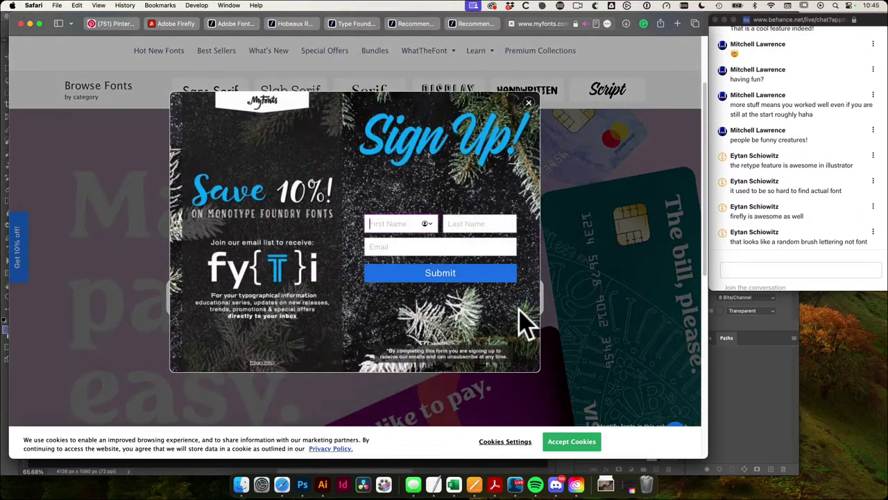
click(529, 104)
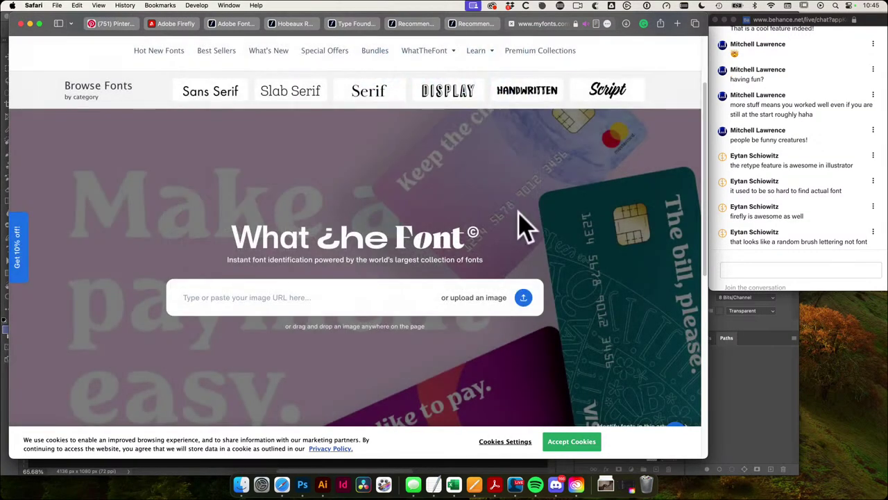
scroll(381, 287, down, 1)
scroll(361, 275, down, 1)
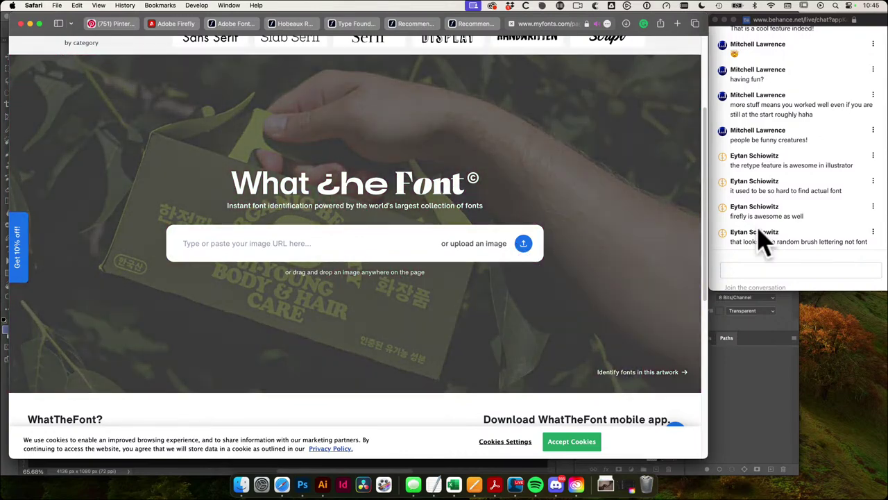
click(778, 222)
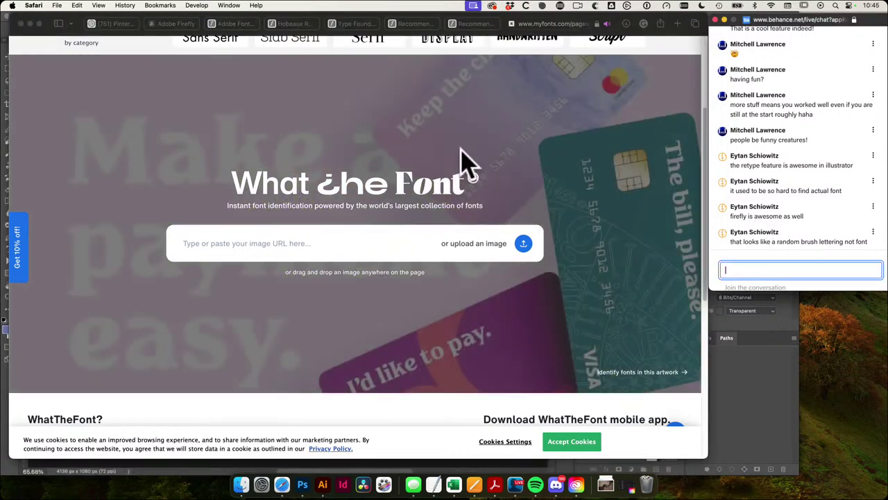
click(739, 210)
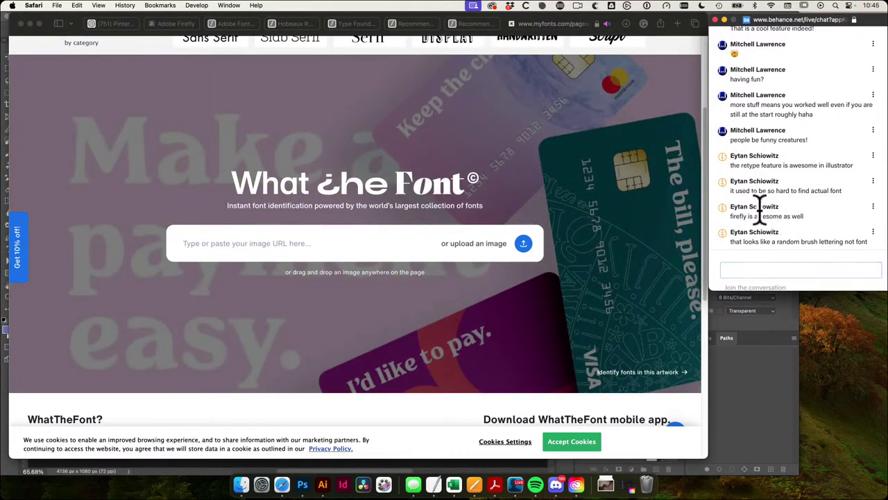
Step: Return to the Firefly text-to-image page and highlight the prompt "vintage edgey fun funky thrive market vibe cycadlic colours" for review
click(182, 23)
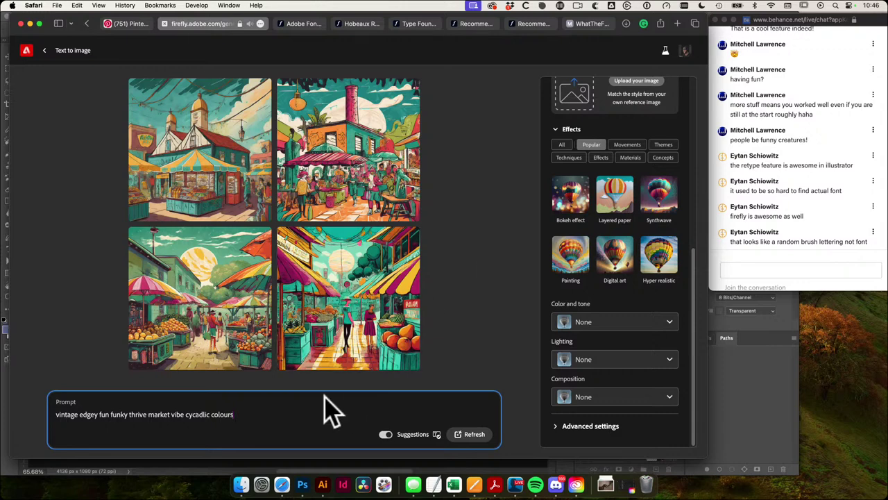
drag(263, 416, 53, 402)
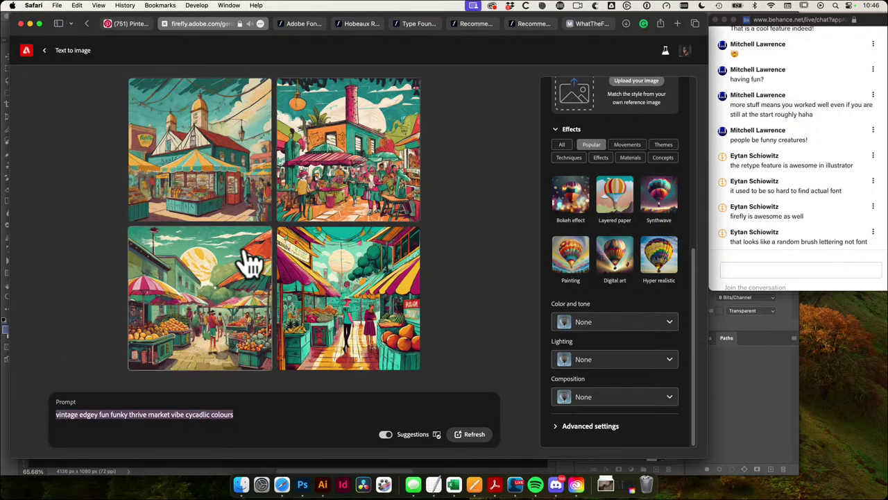
click(525, 212)
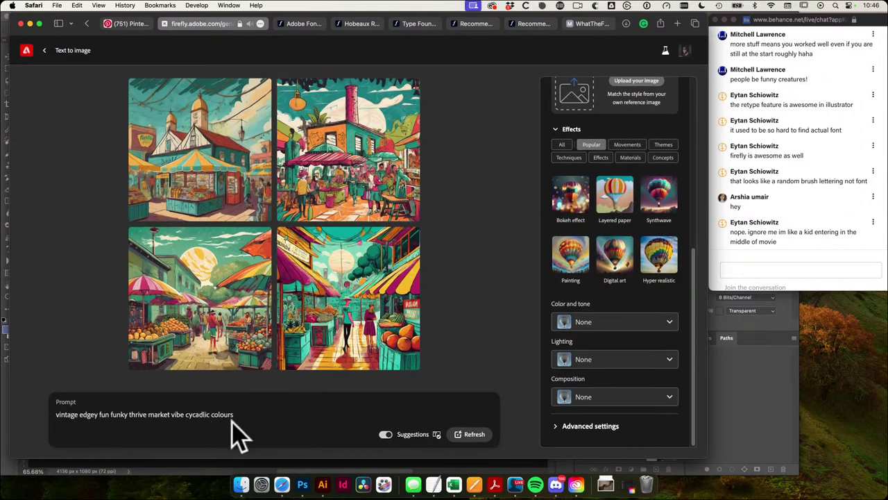
click(99, 423)
click(68, 367)
Step: Leave the generated market images for the Text to image gallery and browse its example images
scroll(68, 366, left, 3)
click(45, 51)
click(45, 51)
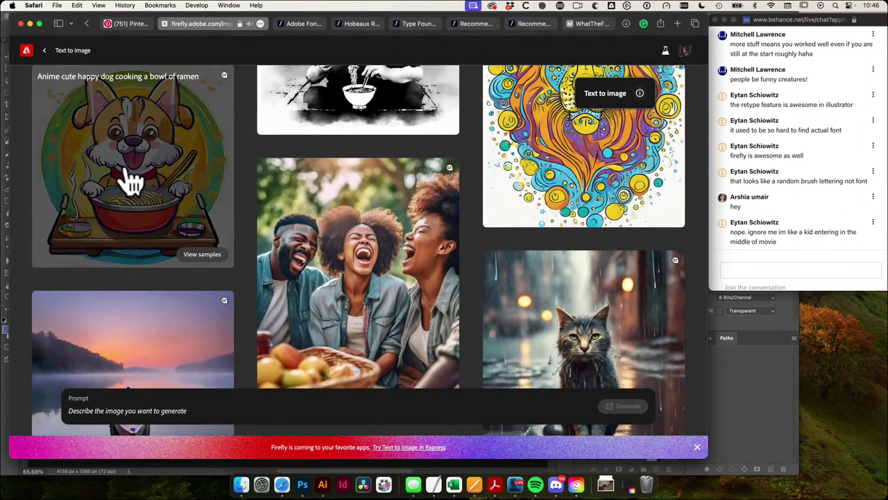
scroll(472, 264, up, 10)
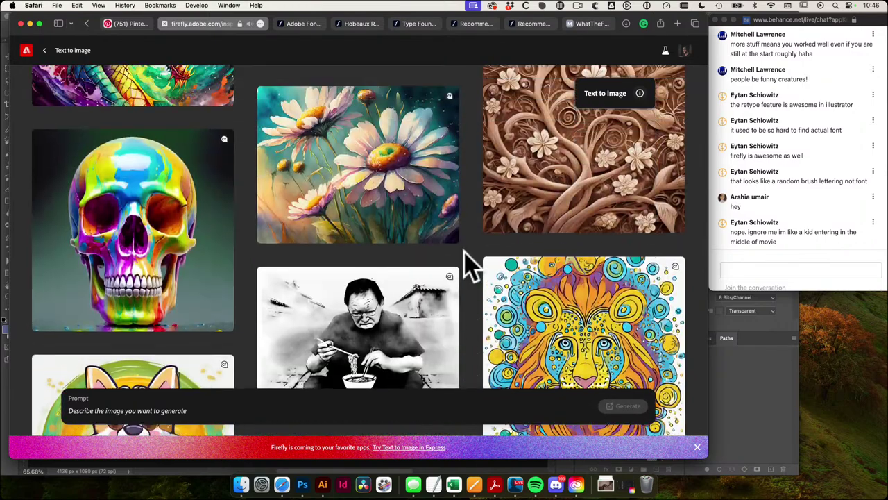
scroll(464, 251, up, 3)
scroll(465, 253, down, 10)
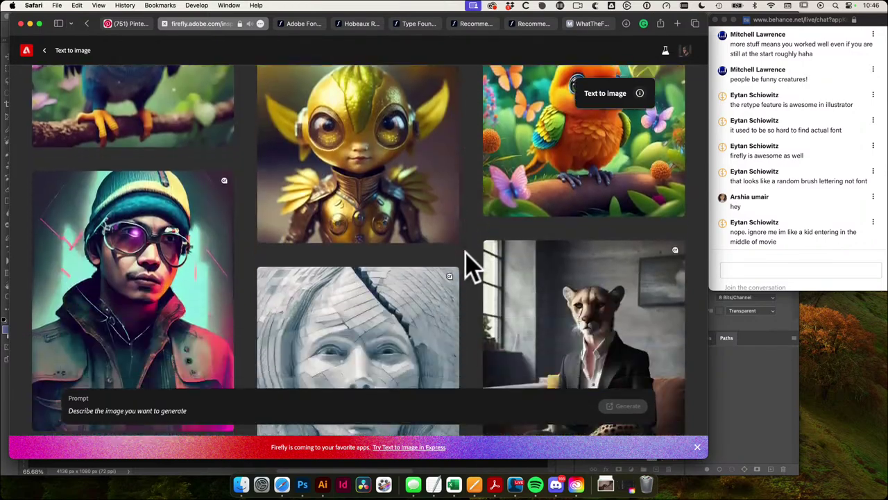
scroll(472, 267, up, 10)
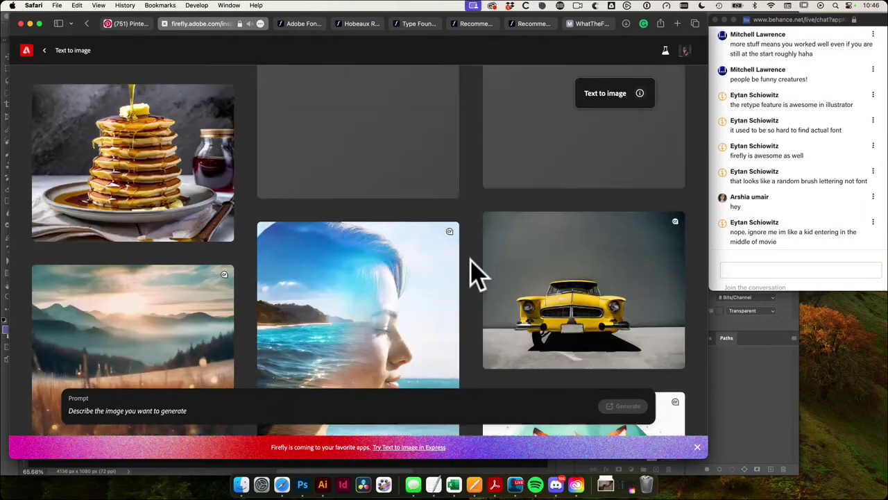
scroll(416, 173, down, 15)
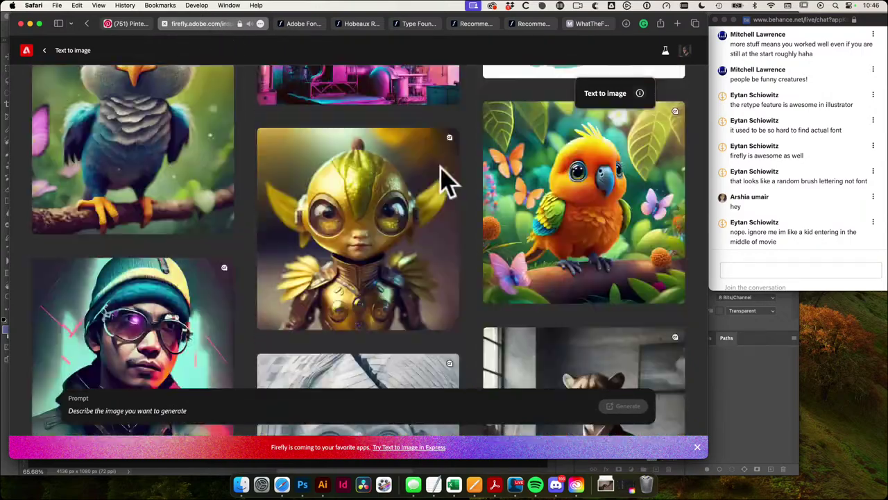
Step: Browse the example gallery, open the samples for "a whimsical bird made of flowers" and highlight most of the prompt text
scroll(451, 194, down, 10)
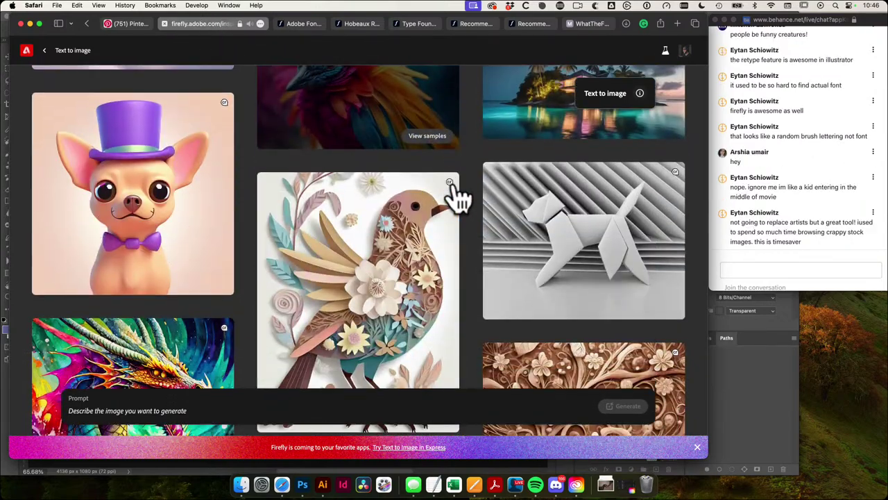
scroll(458, 198, down, 2)
scroll(181, 173, down, 3)
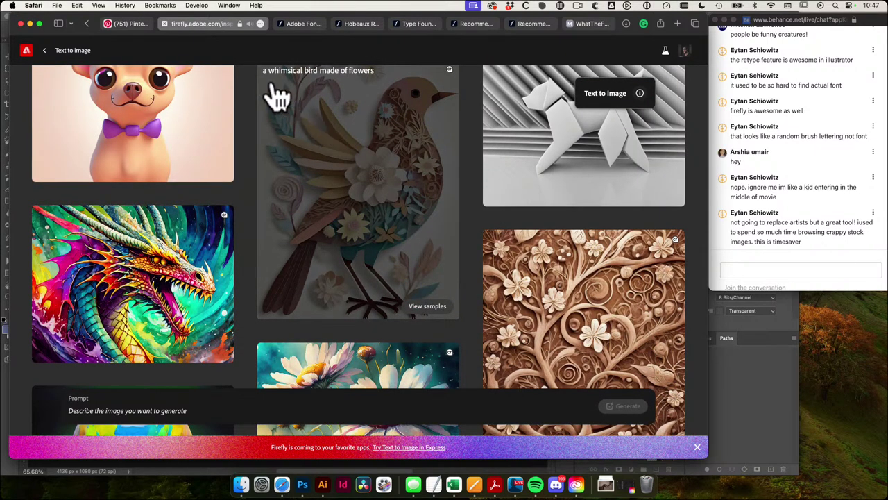
click(420, 231)
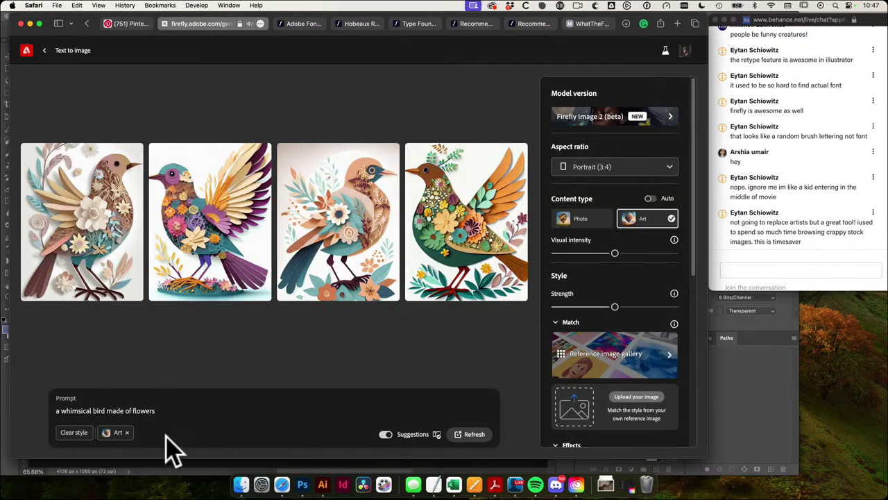
drag(162, 410, 71, 411)
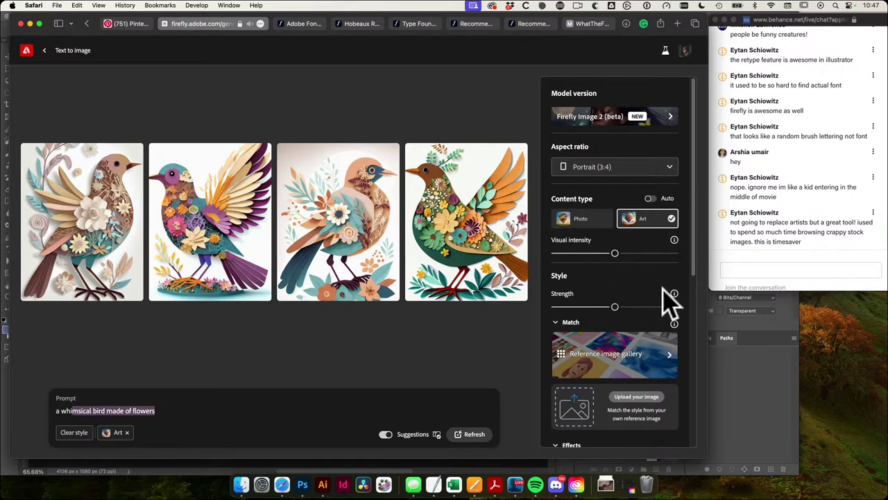
Step: Review the effects, color and tone, lighting and composition options for the flower bird images, and clear the prompt highlight
scroll(617, 347, down, 3)
scroll(628, 288, down, 6)
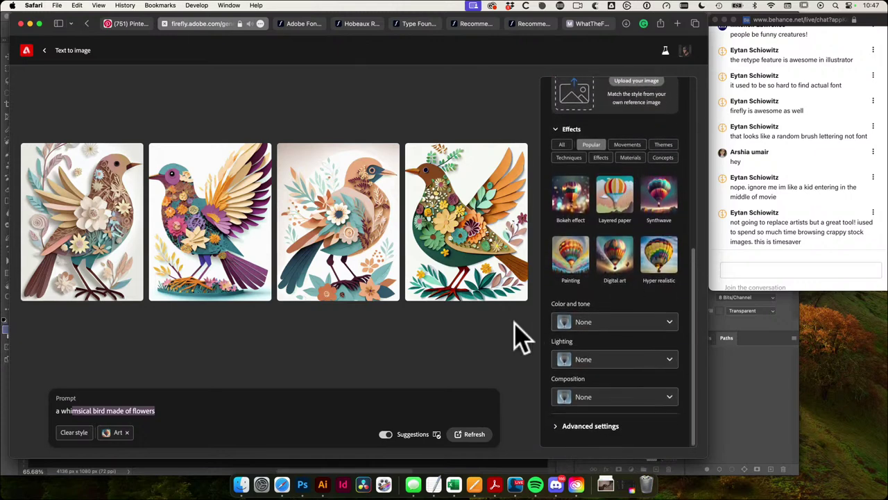
mouse_move(368, 288)
click(363, 339)
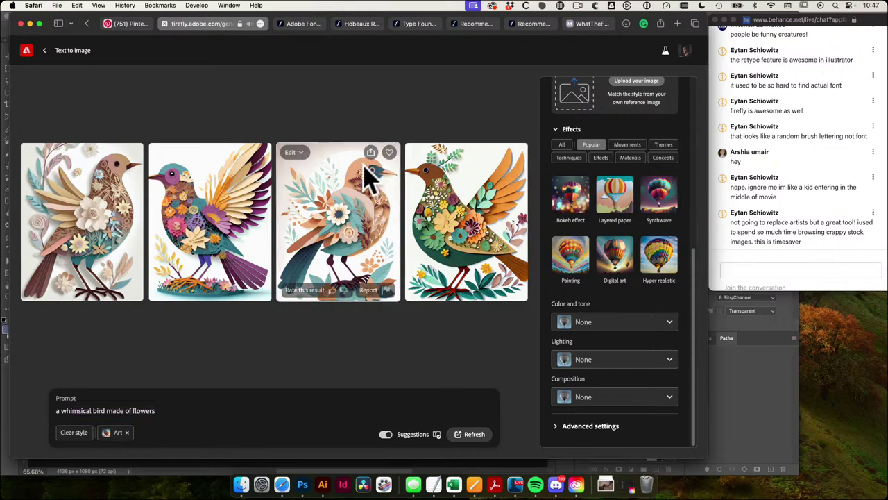
Step: Switch to Illustrator, reselect the Glass Onion title image and show the quick actions available for it
click(324, 486)
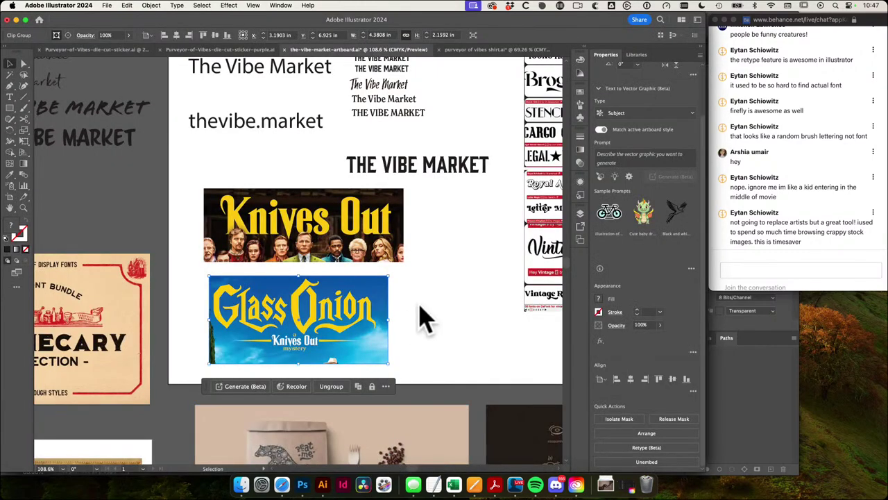
click(419, 306)
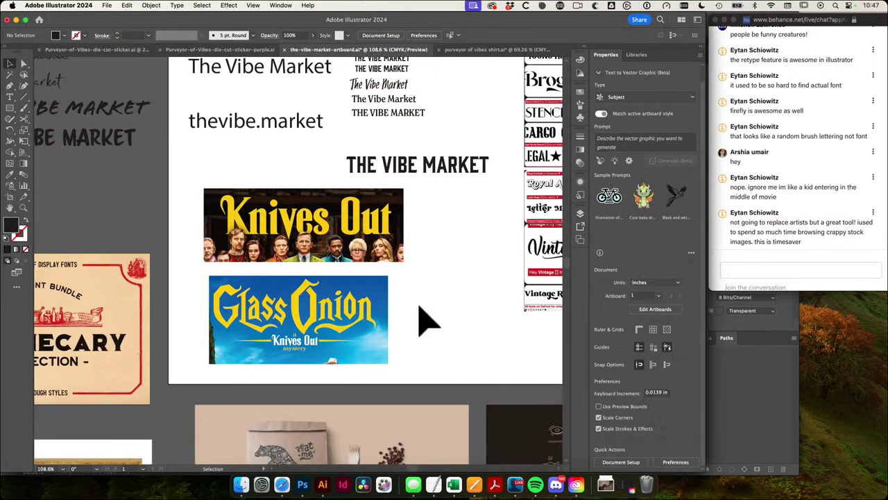
click(375, 309)
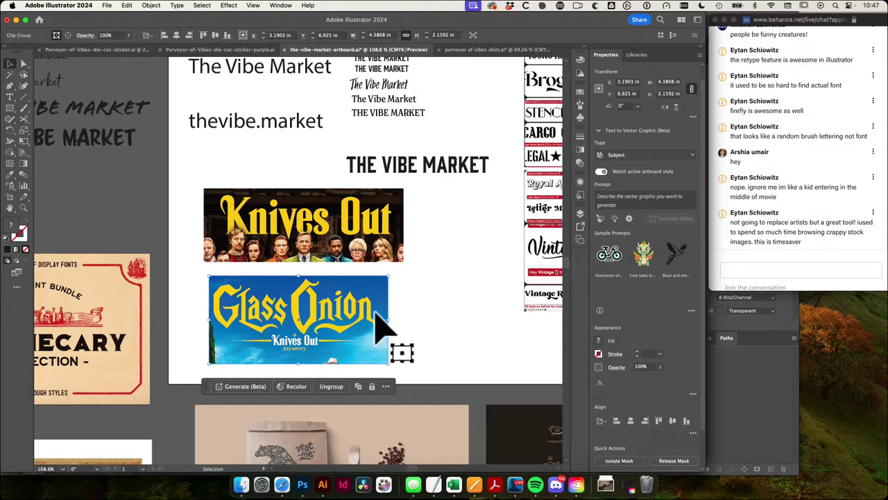
scroll(684, 375, down, 2)
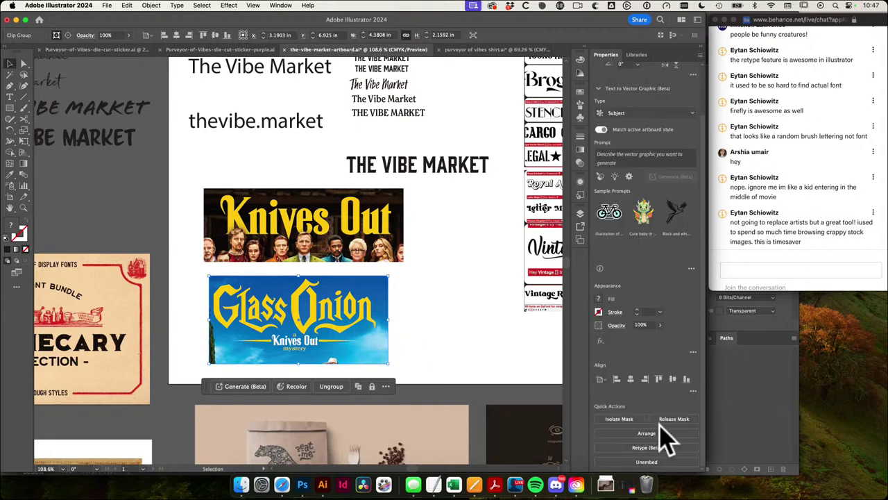
Step: Try to convert the lettering in the Glass Onion image to a live font with Retype
mouse_move(656, 451)
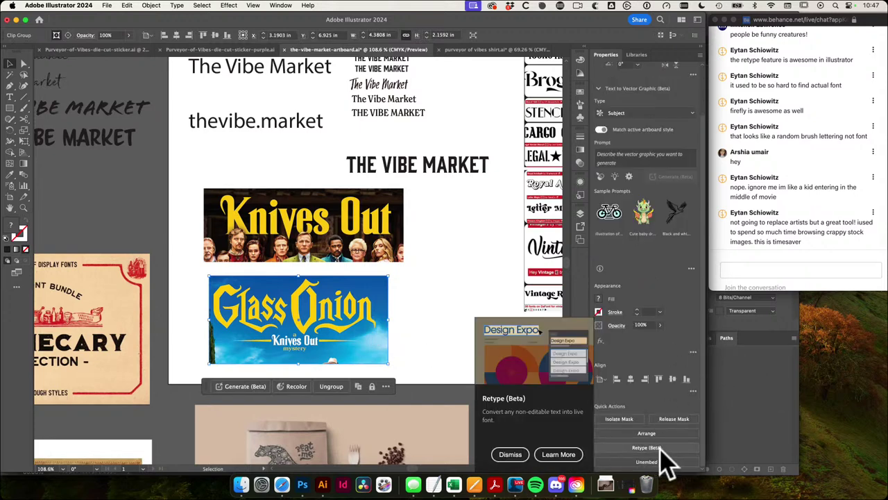
click(646, 448)
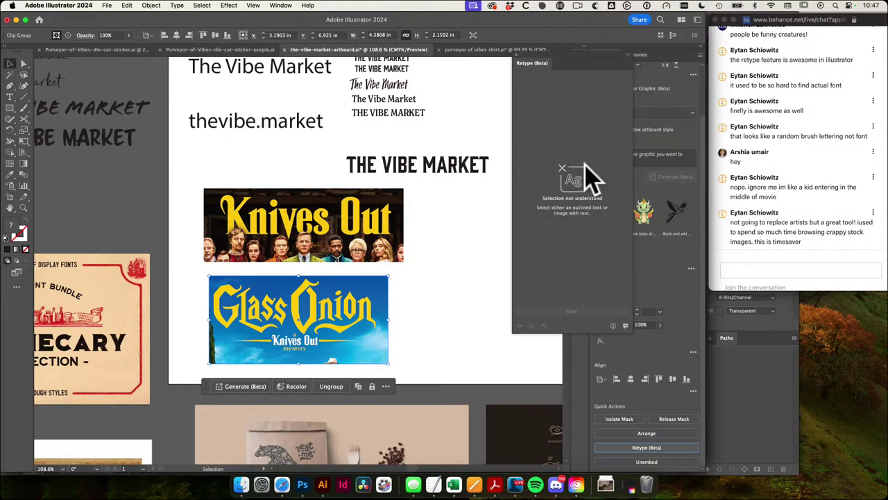
click(423, 302)
click(380, 308)
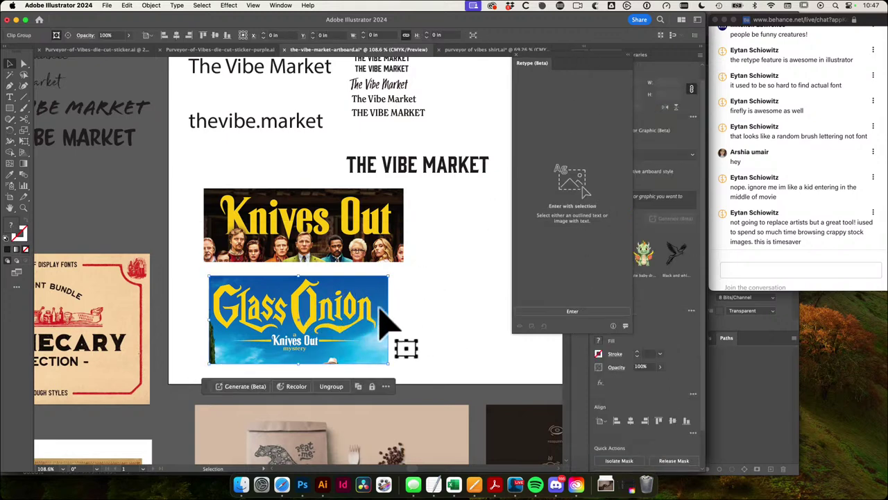
click(597, 311)
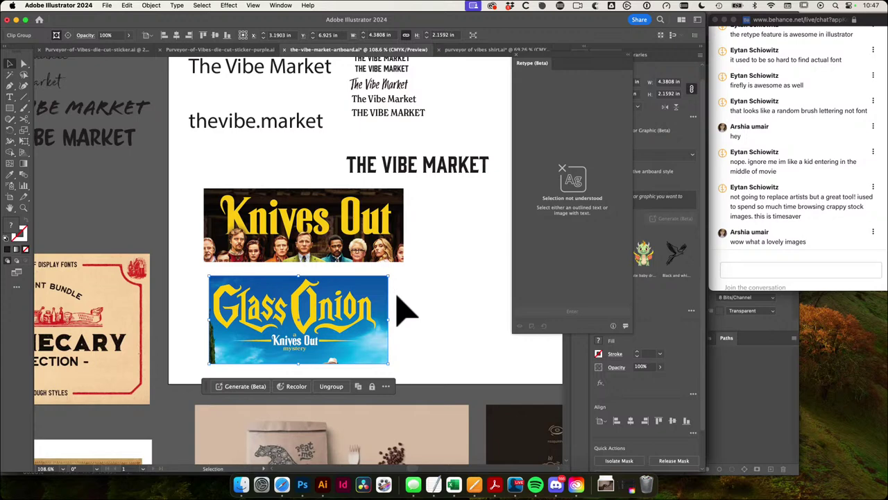
click(426, 292)
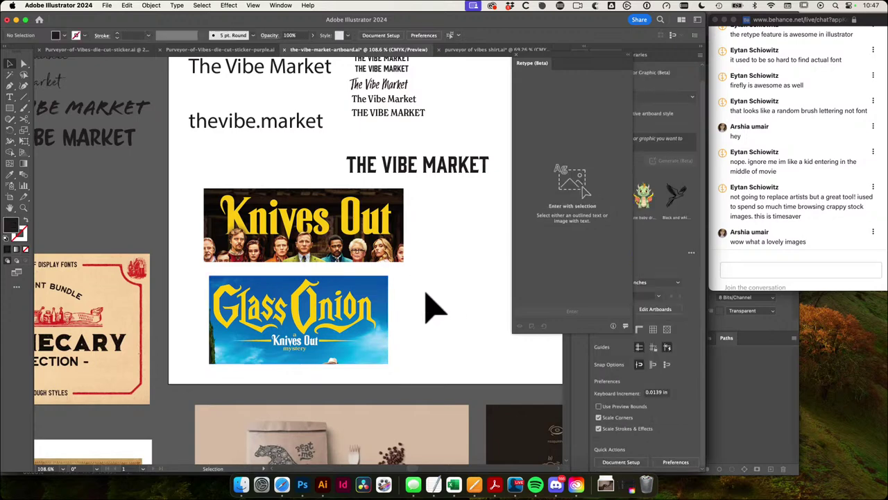
Step: Try Retype on the Knives Out title image to convert its lettering to a live font
click(388, 251)
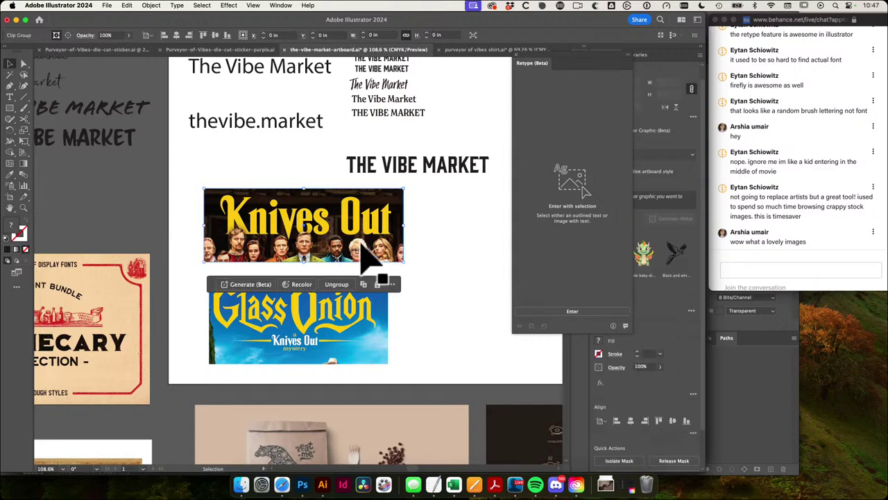
click(600, 311)
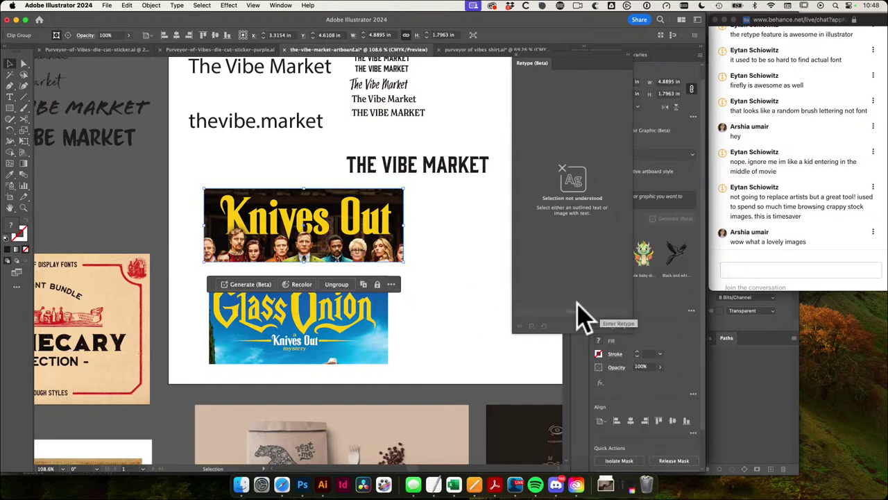
click(480, 312)
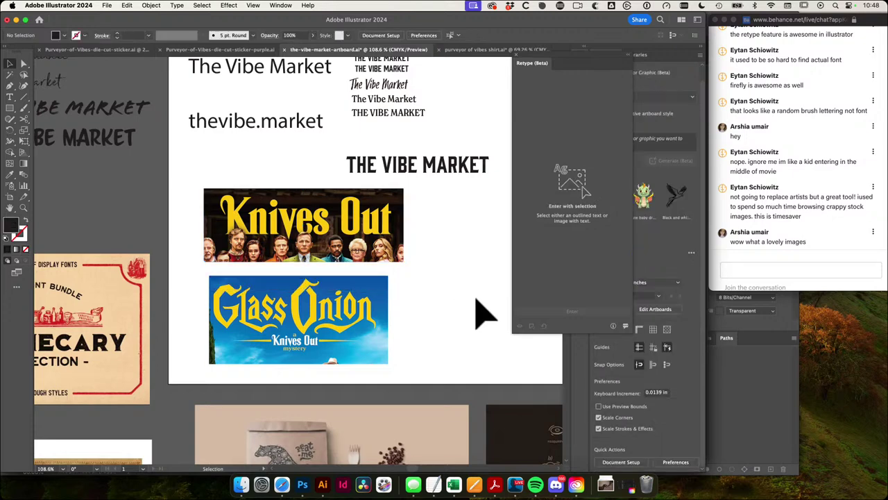
drag(472, 311, 386, 296)
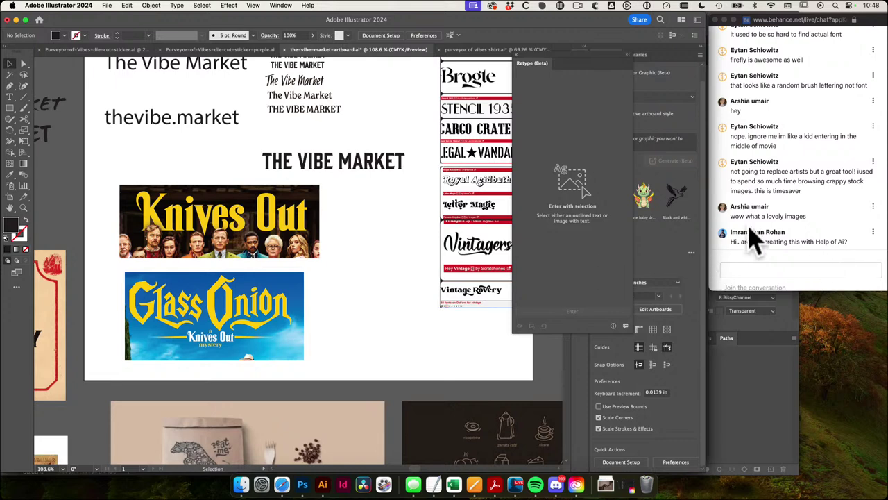
drag(393, 238, 401, 299)
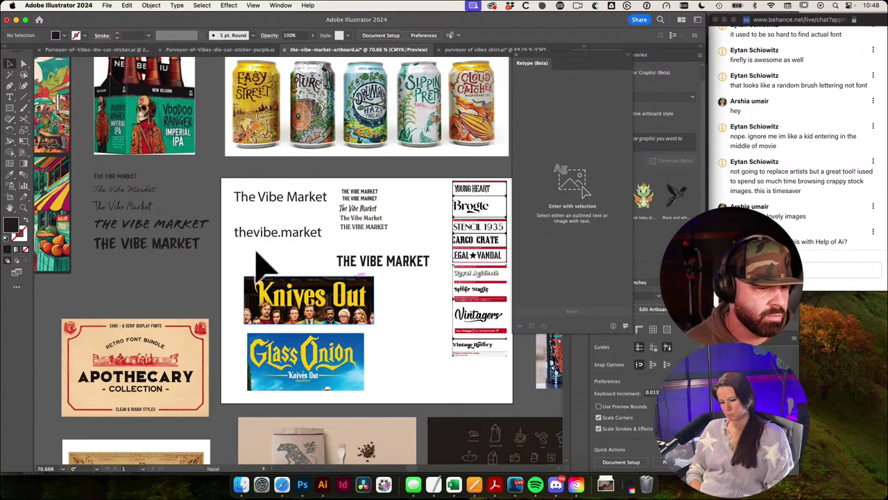
drag(258, 253, 344, 280)
drag(344, 280, 185, 257)
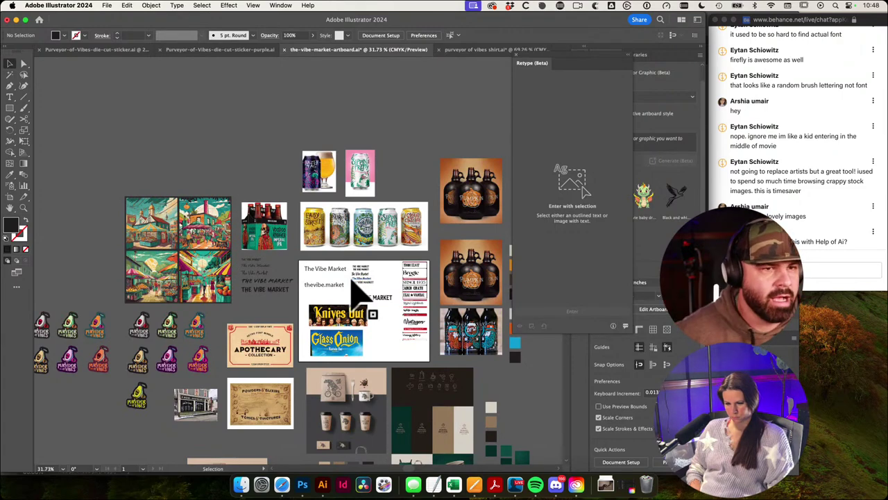
Step: Switch to the purveyor of vibes shirt document and examine the die-cut sticker versions in full-screen view
click(496, 49)
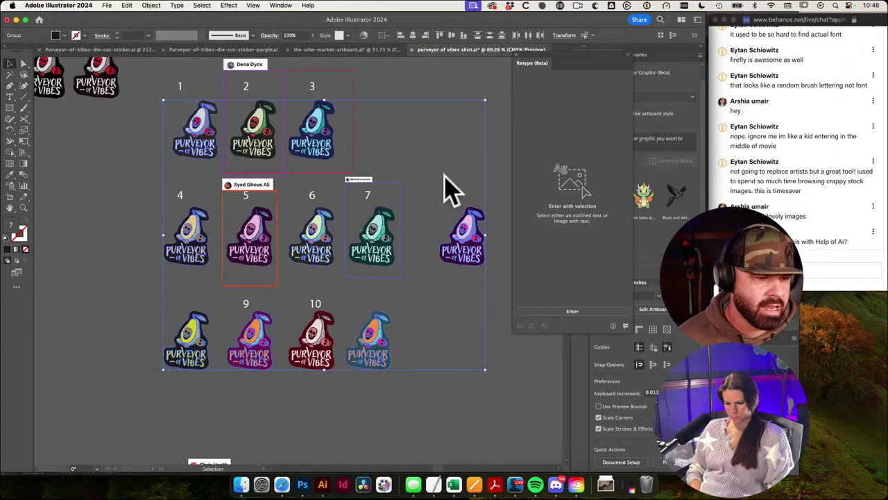
drag(423, 313, 495, 423)
drag(152, 227, 324, 255)
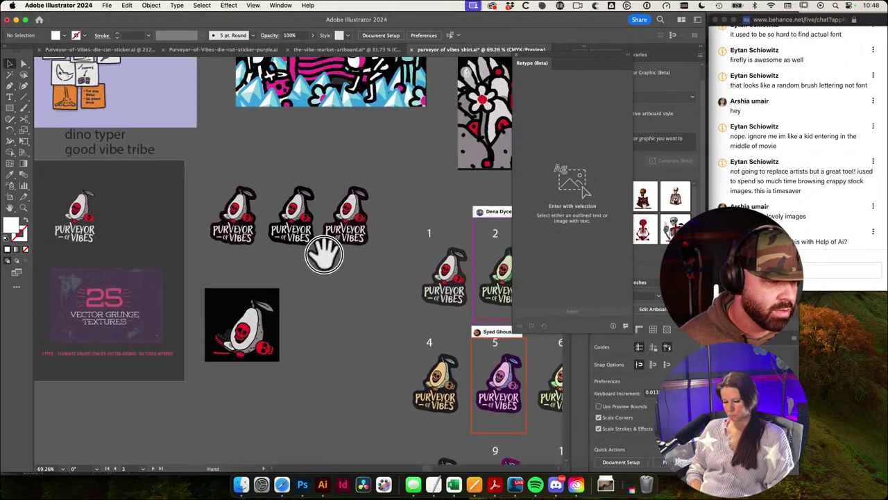
drag(222, 208, 448, 251)
key(f)
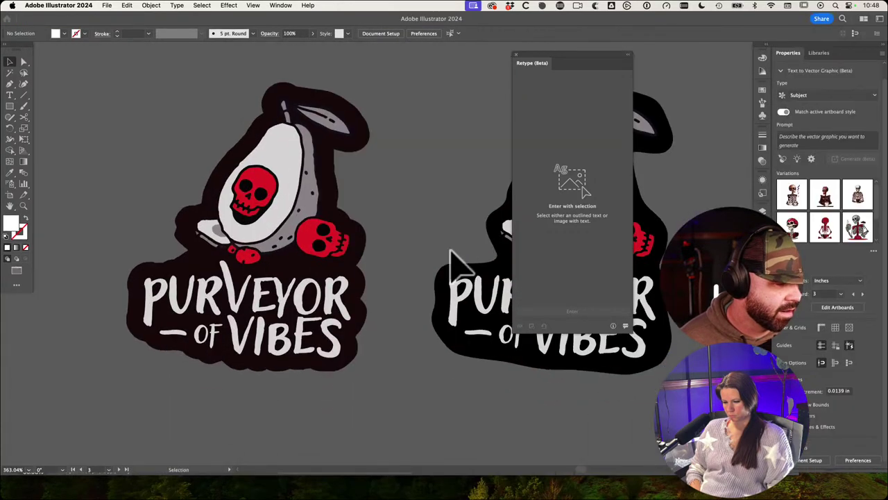
key(f)
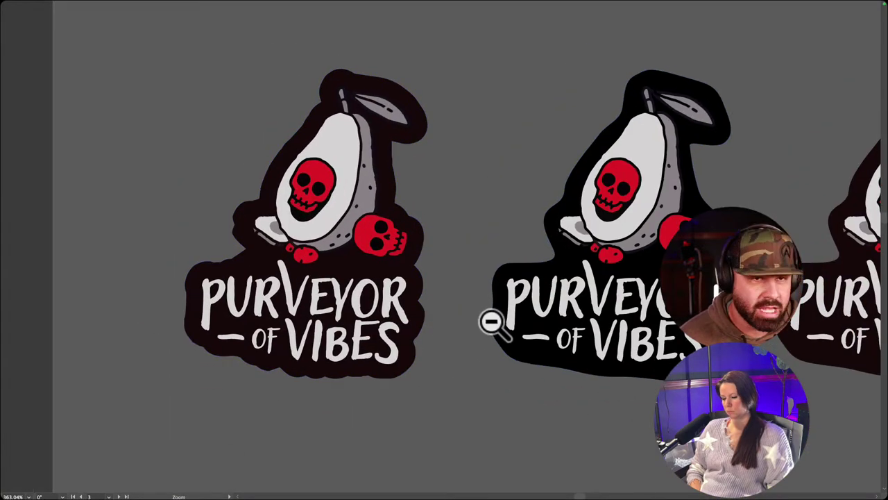
Step: Review the skeleton illustrations, shirt concepts and sticker colour variations around the Purveyor of Vibes artboard
drag(491, 323, 305, 322)
drag(495, 268, 372, 293)
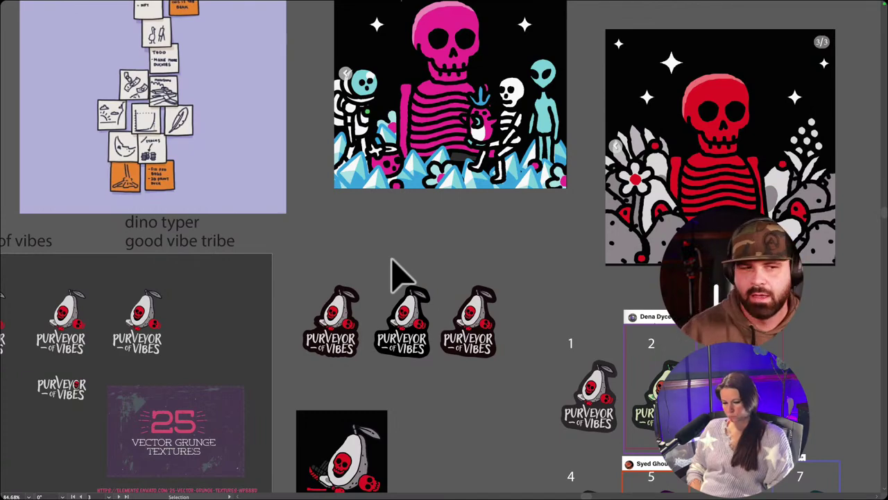
scroll(392, 259, up, 1)
drag(452, 242, 285, 246)
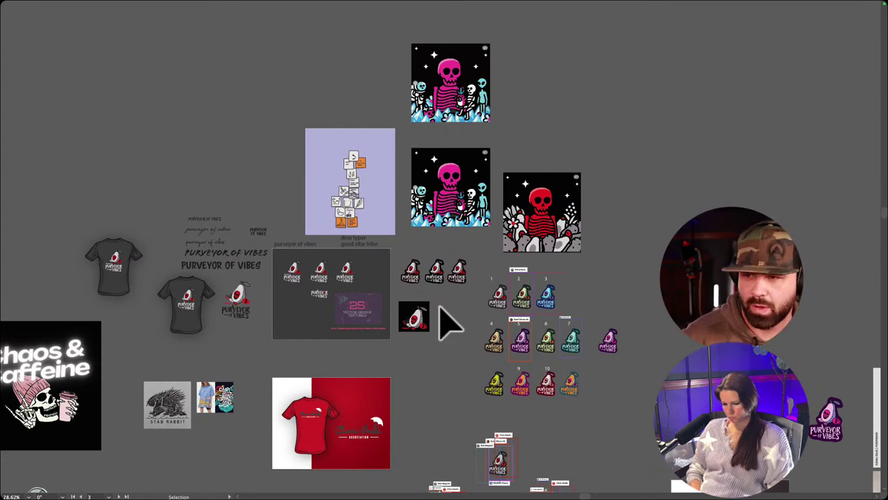
drag(352, 361, 422, 321)
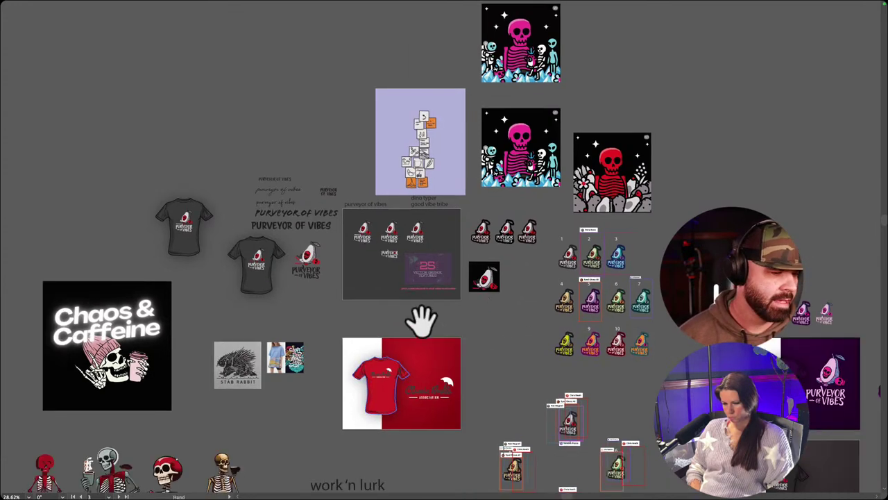
scroll(528, 338, down, 4)
drag(478, 338, 409, 285)
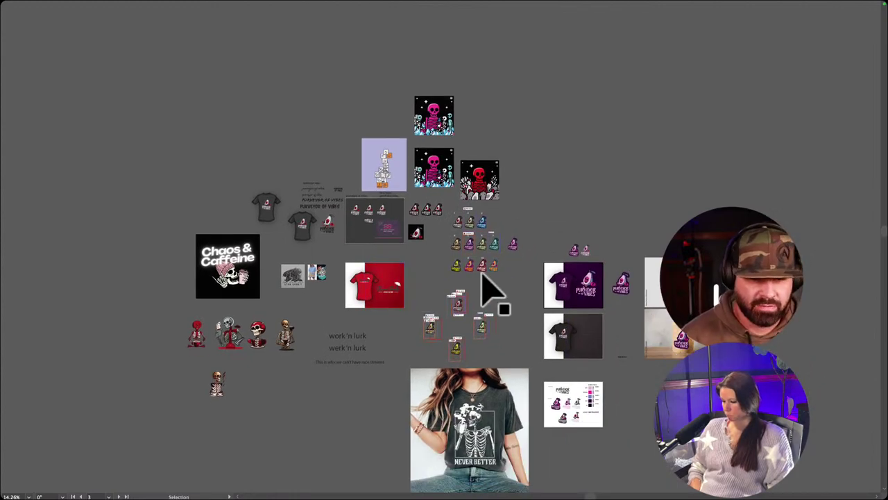
Step: Examine the purple Purveyor of Vibes shirt mockup, the coffee cup mockup and the paper bag mockup
key(z)
click(591, 293)
click(590, 293)
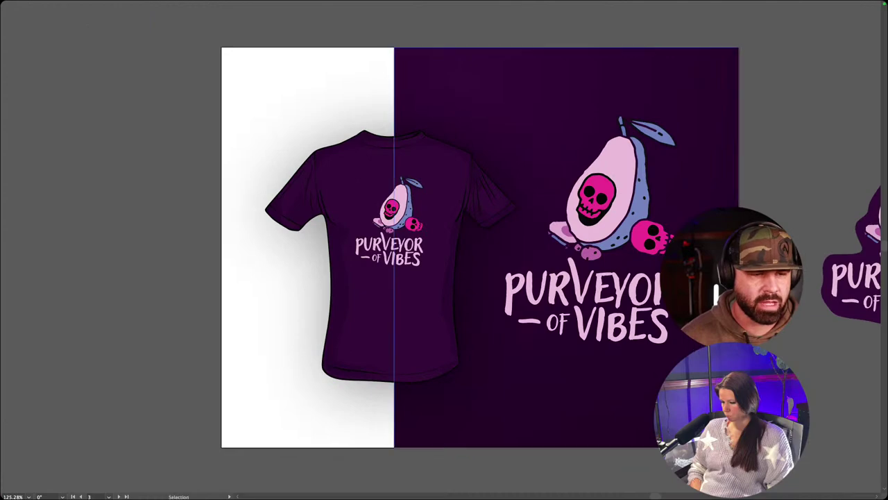
drag(765, 425, 605, 196)
alt+click(605, 197)
drag(662, 238, 490, 188)
drag(564, 192, 537, 258)
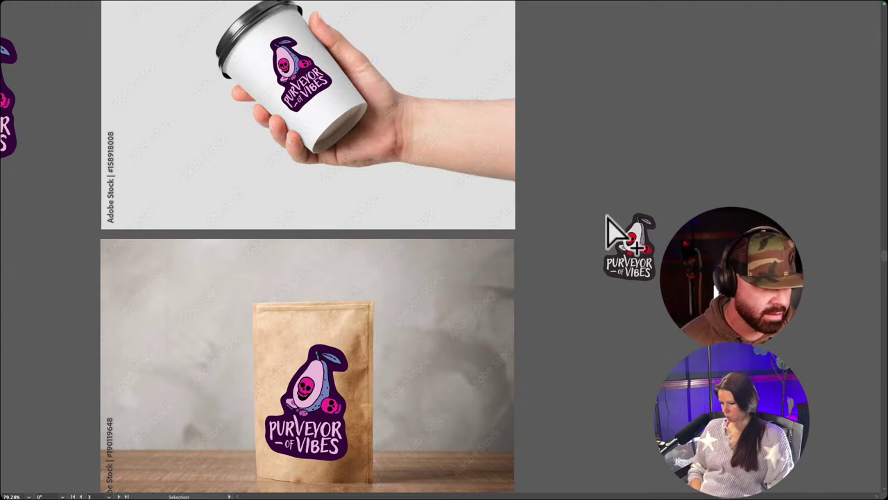
alt+click(588, 166)
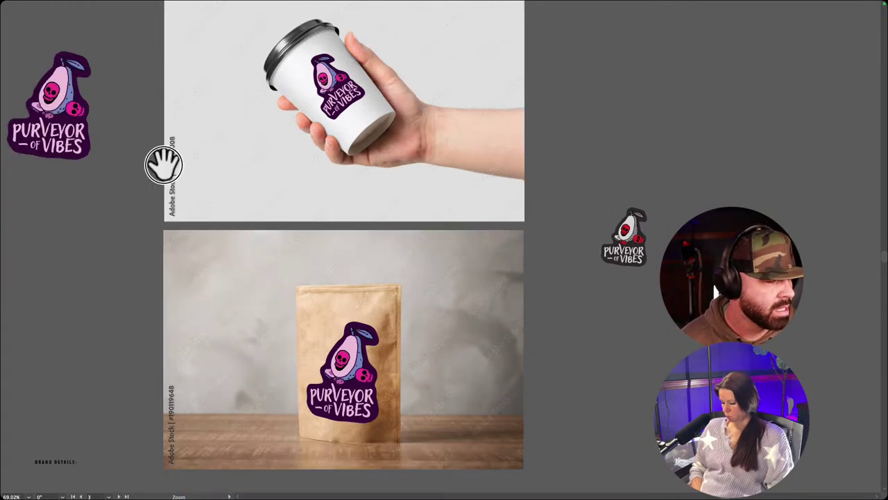
drag(164, 165, 139, 166)
Step: Leave full-screen view and return to the wordmark samples in the the-vibe-market-artboard document
key(f)
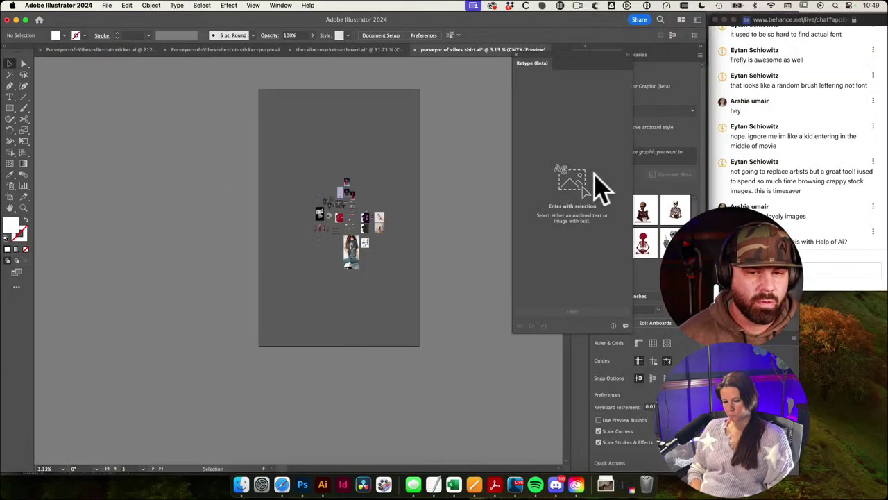
key(f)
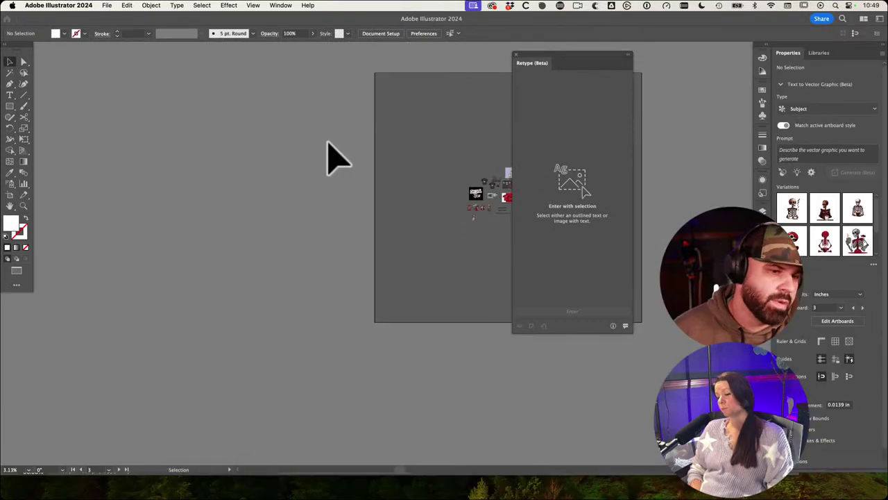
key(f)
key(f)
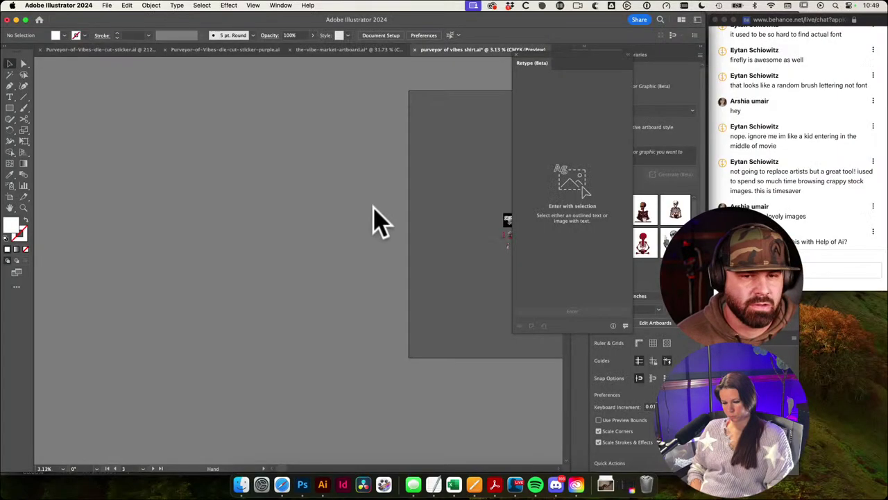
click(355, 50)
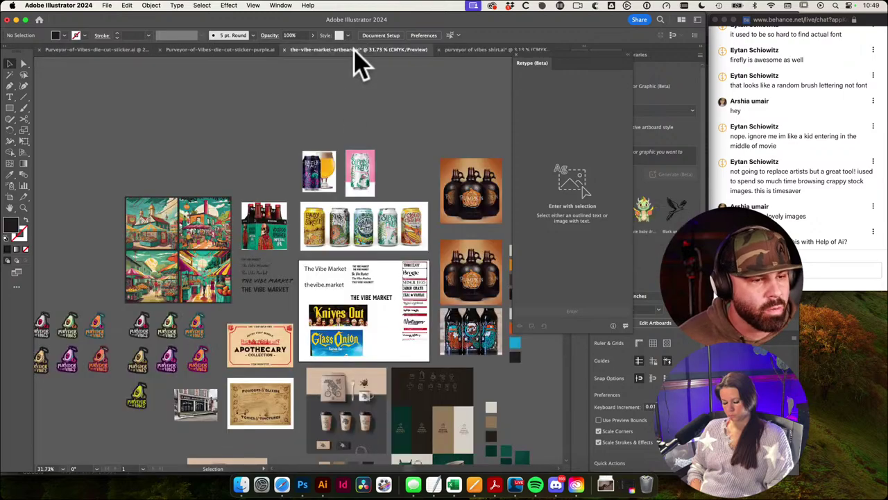
drag(411, 122, 361, 68)
drag(282, 231, 419, 269)
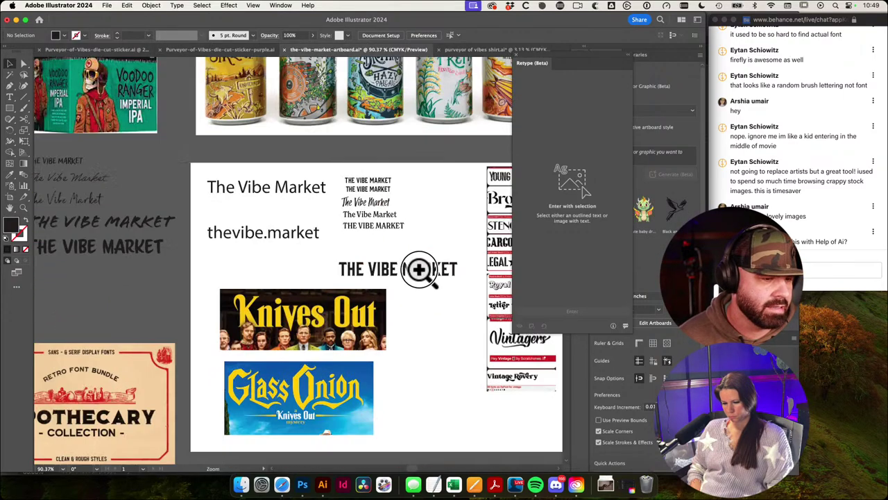
key(v)
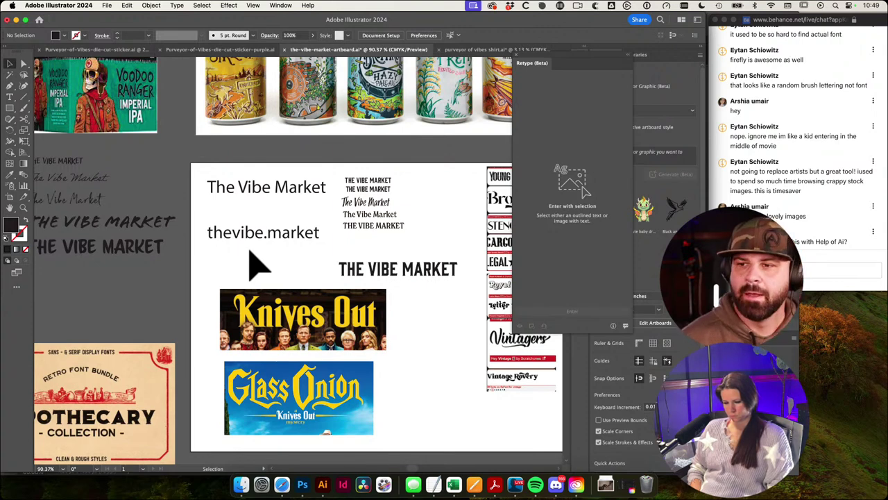
Step: Review the Vibe Market artboard together with the surrounding packaging, font and colour references
drag(297, 169, 233, 139)
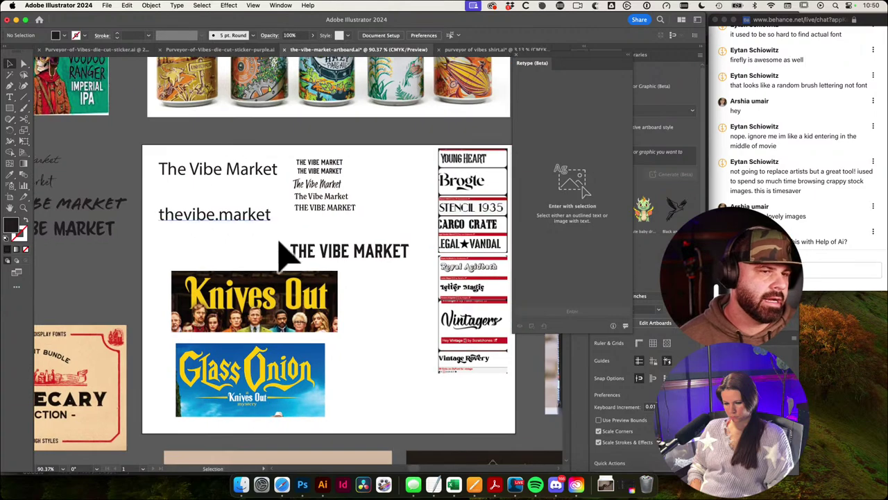
drag(347, 203, 253, 210)
drag(234, 160, 173, 143)
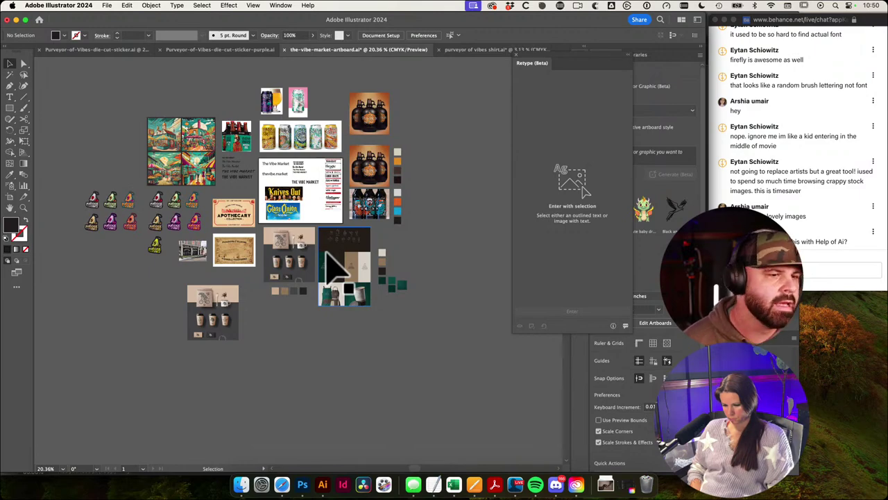
drag(301, 168, 372, 190)
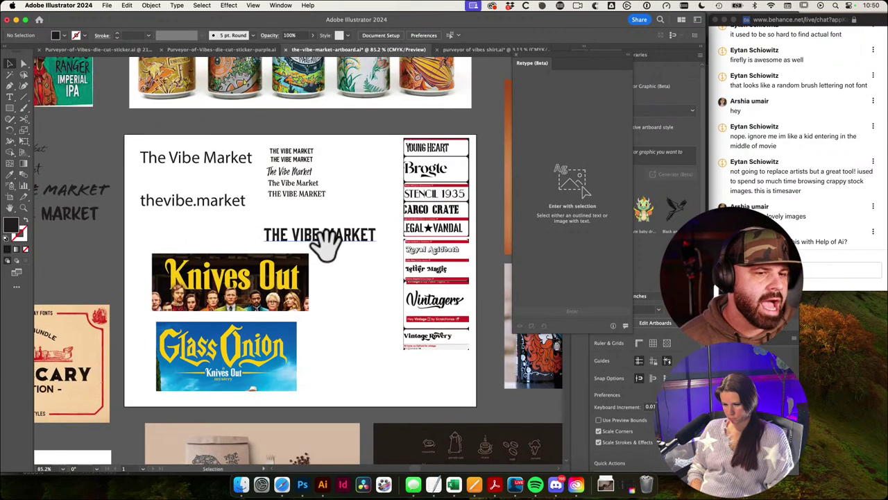
Step: Select the "The Vibe Market" text set in Myriad Pro and compare it with the font samples on the artboard
scroll(212, 167, up, 5)
click(238, 155)
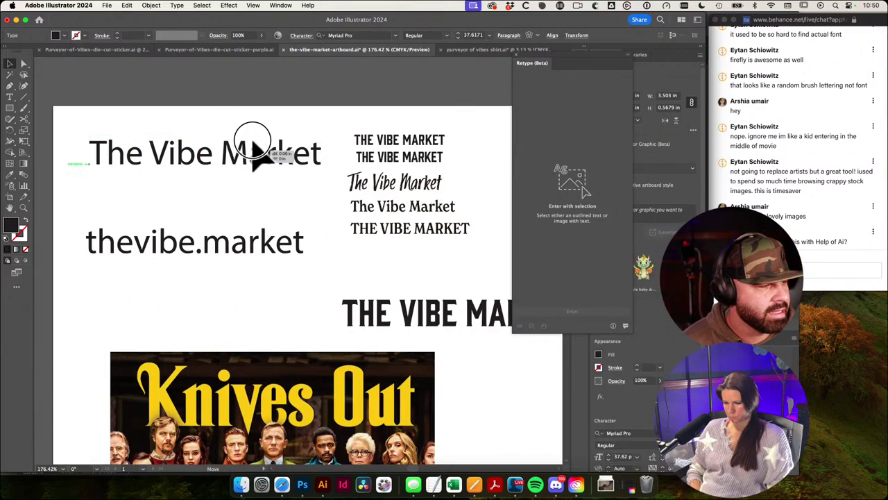
scroll(257, 149, up, 5)
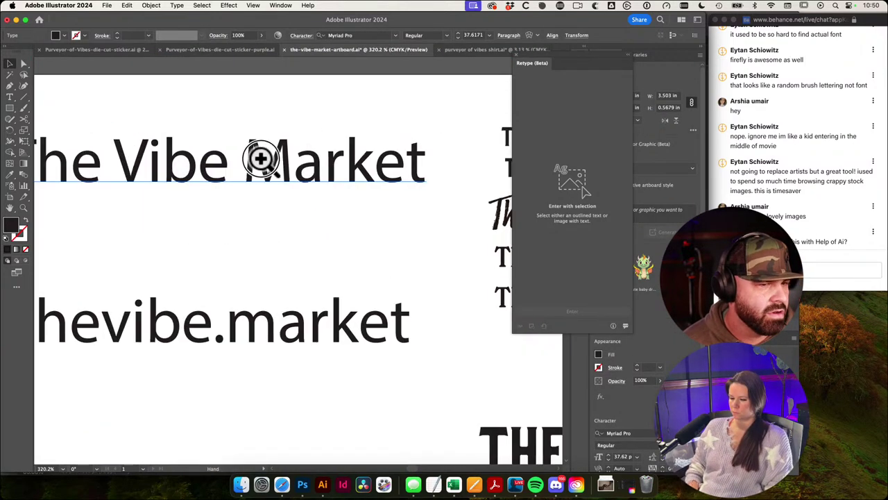
scroll(261, 158, down, 2)
scroll(289, 275, down, 3)
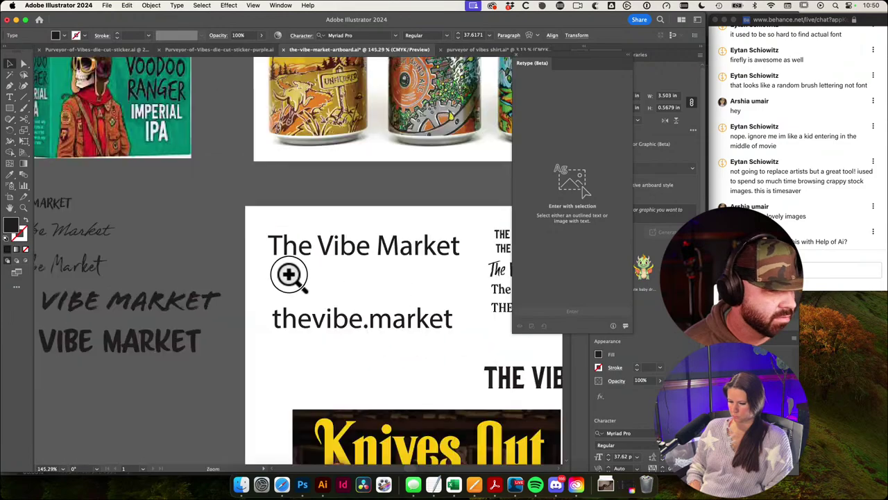
scroll(288, 275, down, 4)
scroll(329, 254, down, 1)
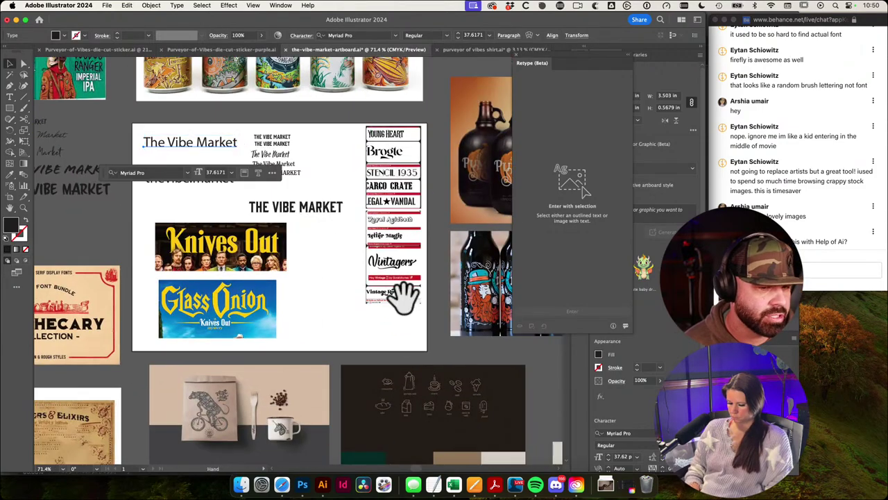
Step: Examine the DFW beer bottle photo and the illustrated Odell Brewing cans around the artboard, and clear the text selection
drag(402, 295, 215, 209)
scroll(430, 317, up, 4)
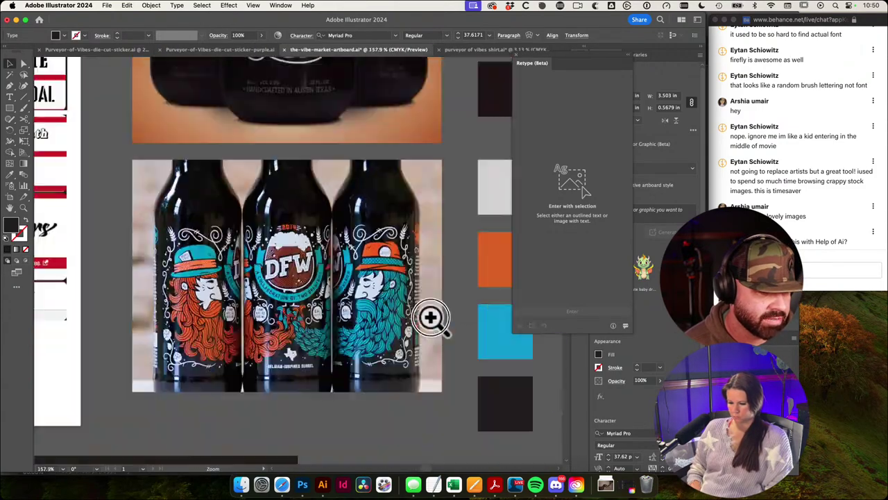
drag(431, 317, 432, 317)
drag(344, 202, 394, 444)
drag(343, 204, 494, 329)
drag(140, 157, 448, 274)
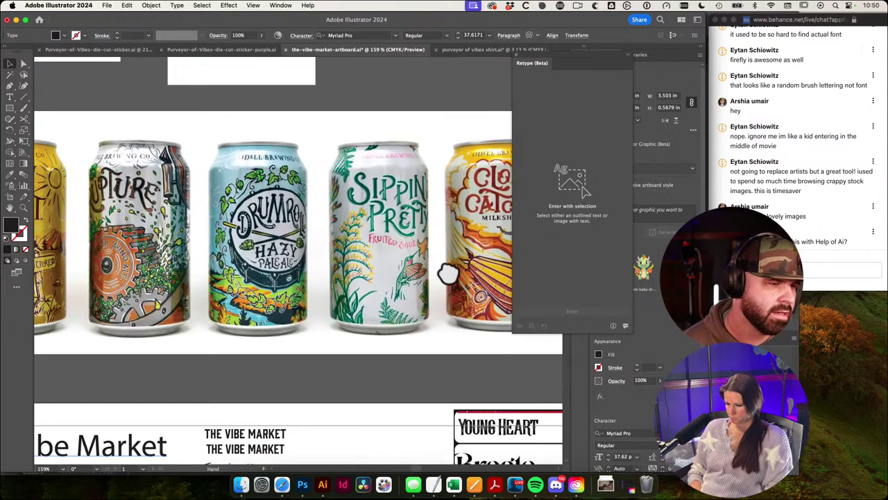
scroll(448, 274, left, 4)
key(super+space)
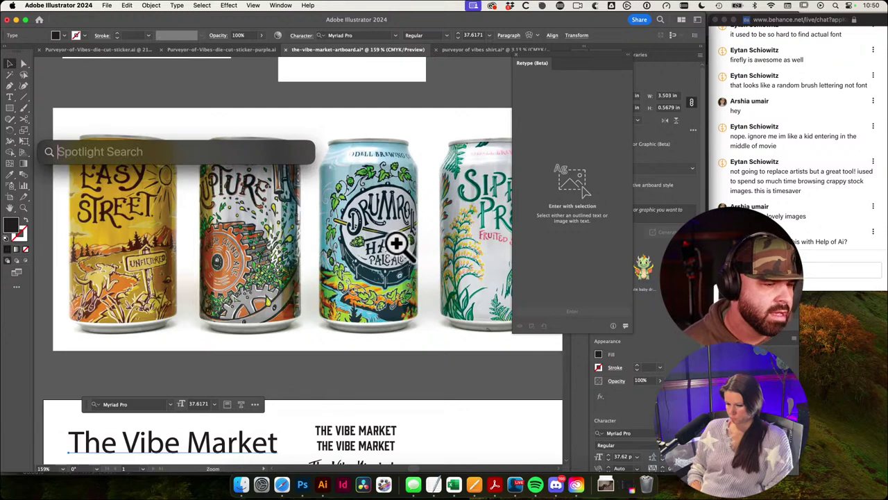
drag(397, 246, 291, 247)
drag(368, 277, 303, 183)
click(341, 259)
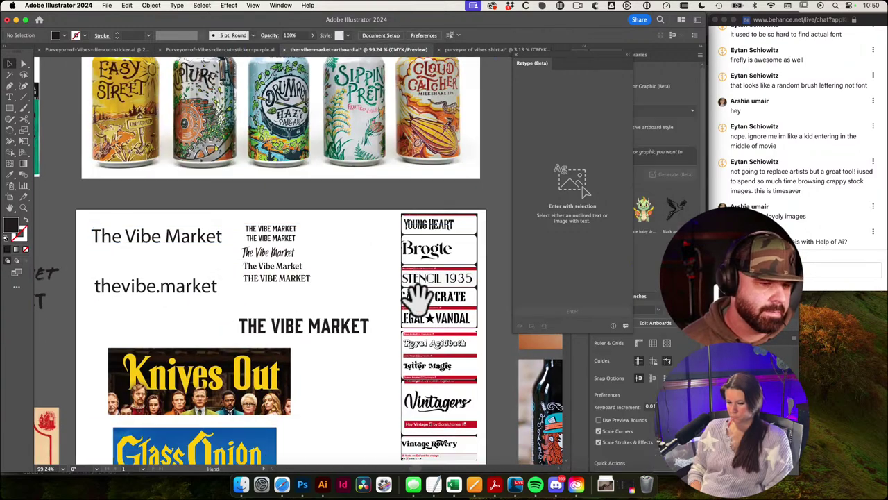
Step: Examine the column of font samples on the Vibe Market artboard, from Young Heart through Vintage Rovery
drag(415, 294, 337, 238)
drag(428, 281, 496, 298)
drag(430, 299, 447, 294)
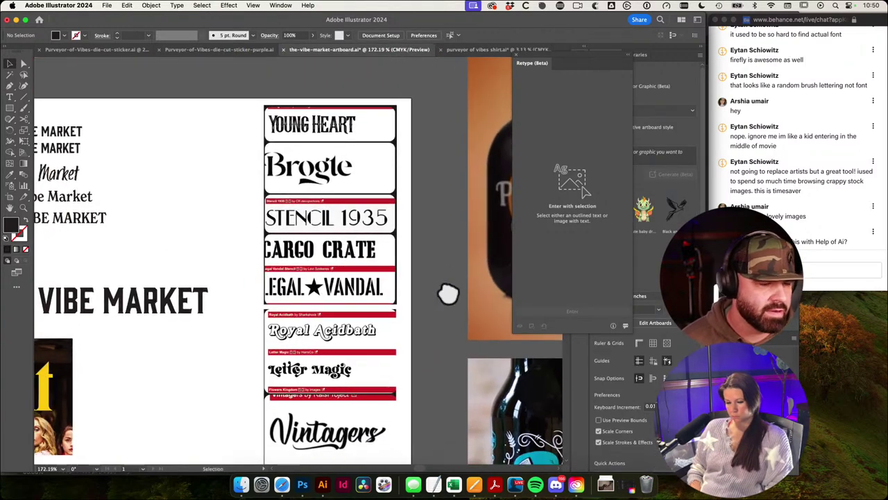
scroll(460, 293, left, 1)
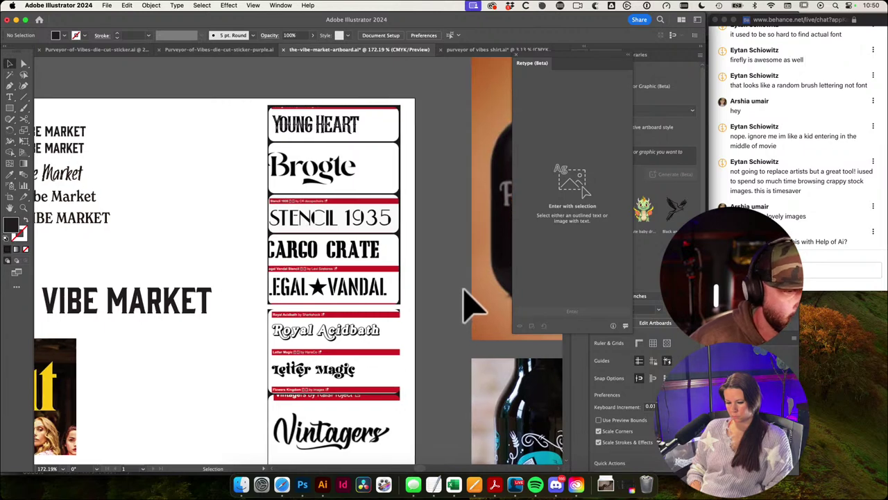
scroll(498, 231, down, 3)
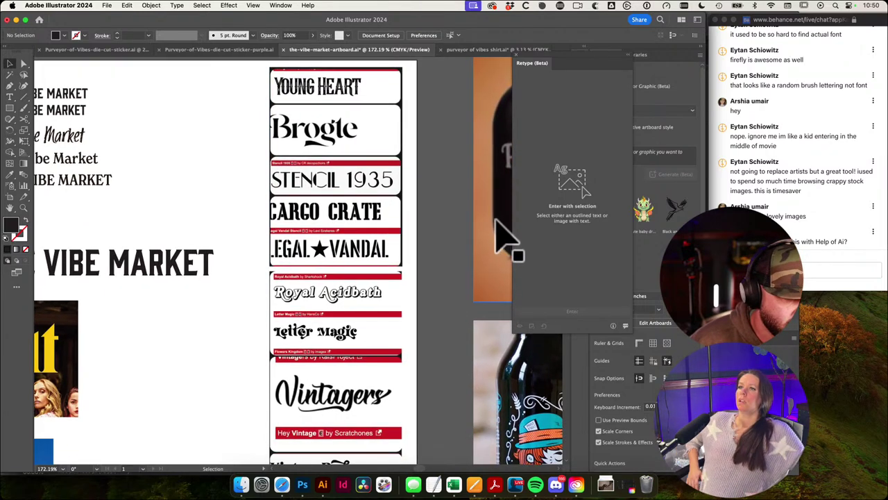
scroll(416, 258, down, 2)
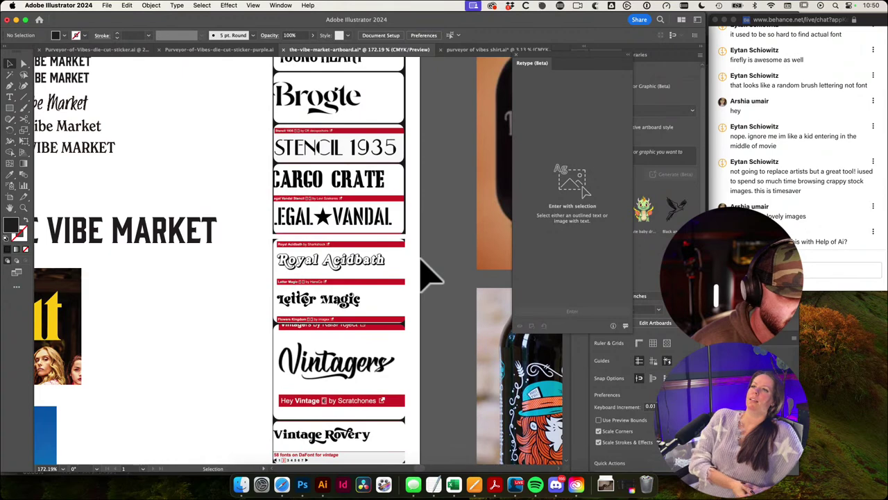
scroll(419, 261, down, 3)
scroll(431, 330, up, 4)
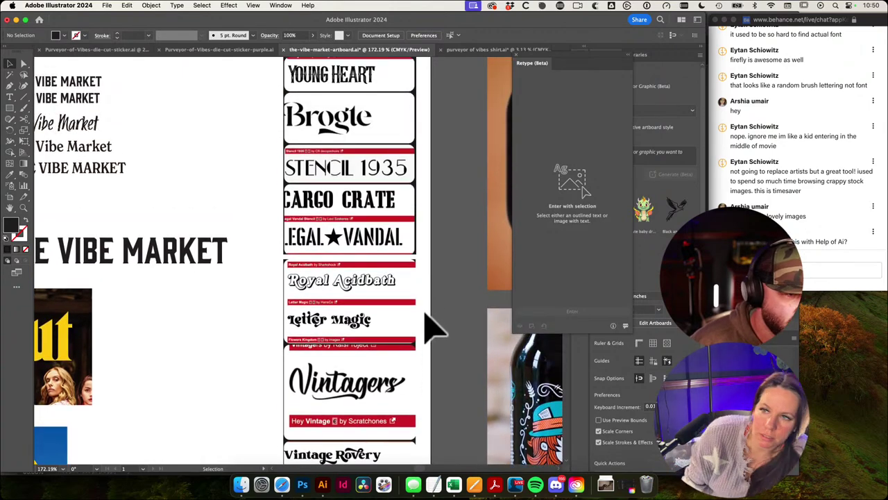
scroll(385, 182, down, 2)
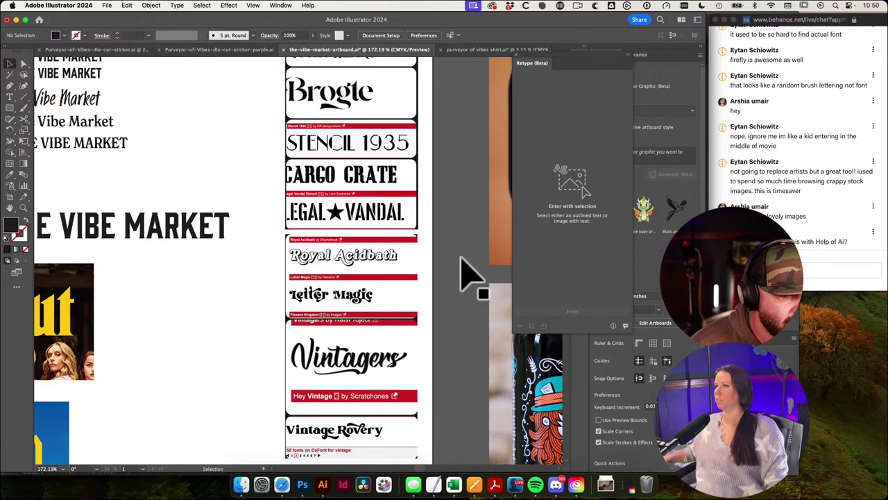
scroll(389, 352, down, 1)
scroll(387, 363, down, 2)
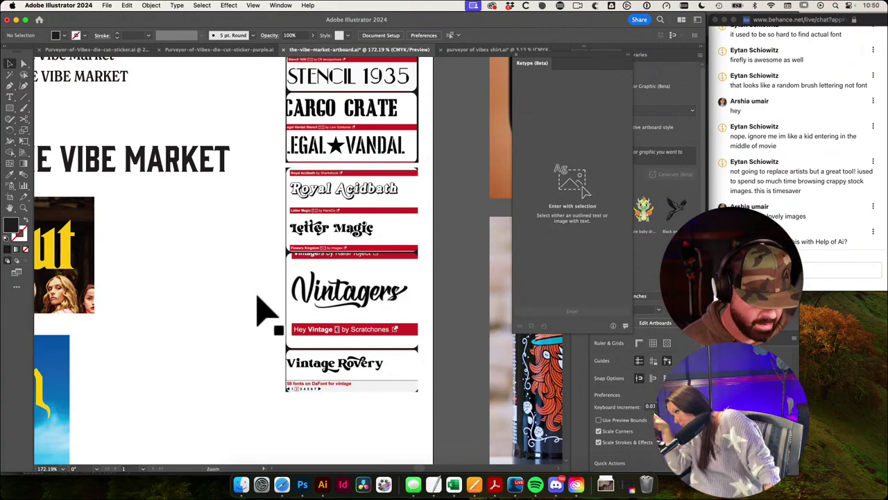
Step: Capture a screenshot of only the Vintagers script lettering in the font samples
drag(258, 297, 314, 309)
drag(362, 314, 289, 306)
click(314, 296)
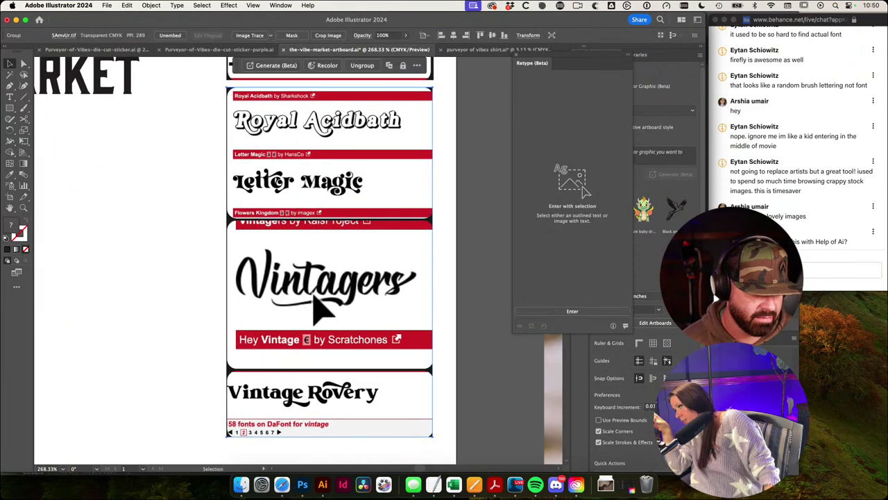
click(460, 299)
key(super+shift+4)
drag(234, 254, 426, 317)
Step: Paste the Vintagers screenshot onto an empty area of the canvas away from the references and deselect it
scroll(450, 298, down, 5)
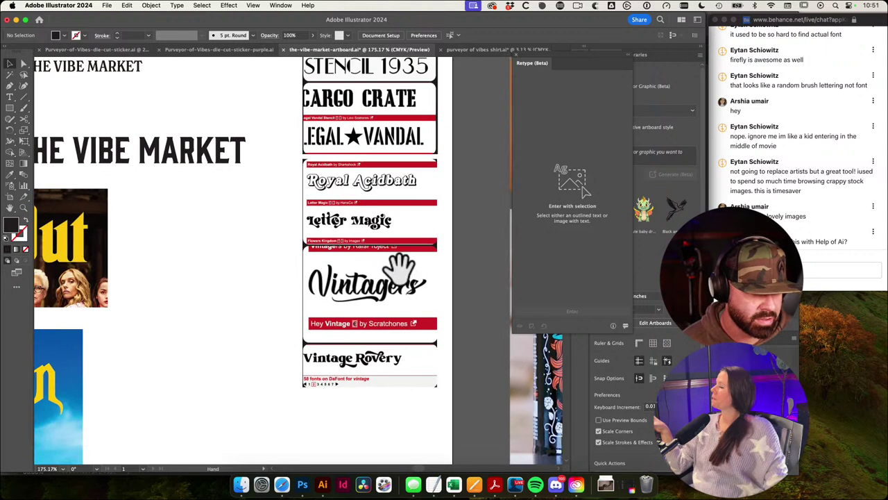
drag(399, 270, 200, 244)
drag(333, 254, 389, 257)
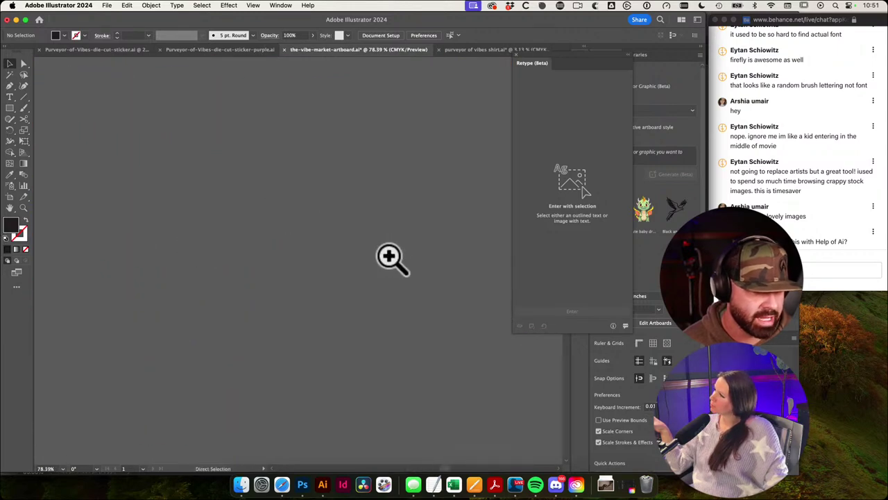
key(super+v)
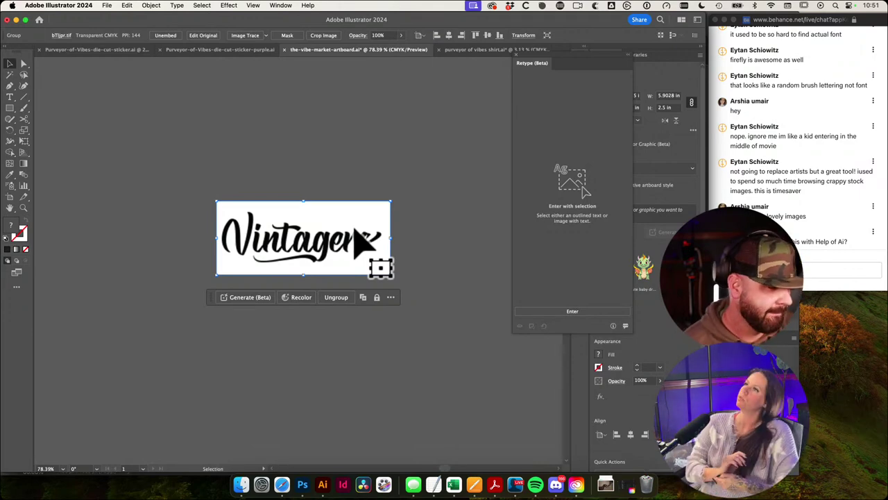
click(382, 165)
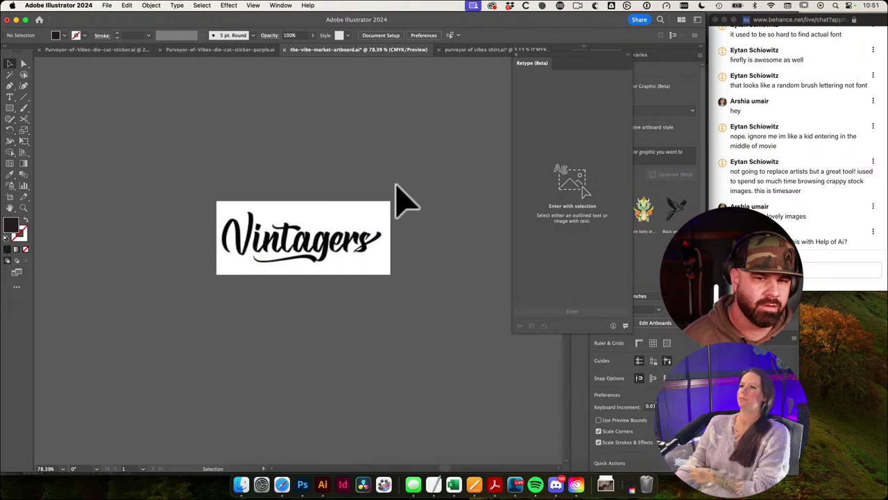
Step: Review the Vibe Market artboard with its surrounding packaging and colour references, selecting the "The Vibe Market" text set in Myriad Pro
drag(406, 186, 575, 238)
drag(457, 227, 399, 186)
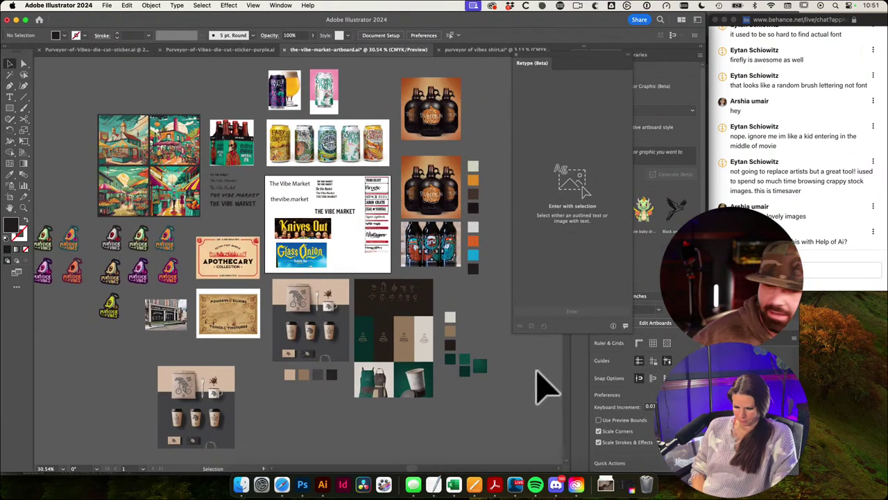
drag(361, 191, 502, 269)
drag(190, 187, 262, 205)
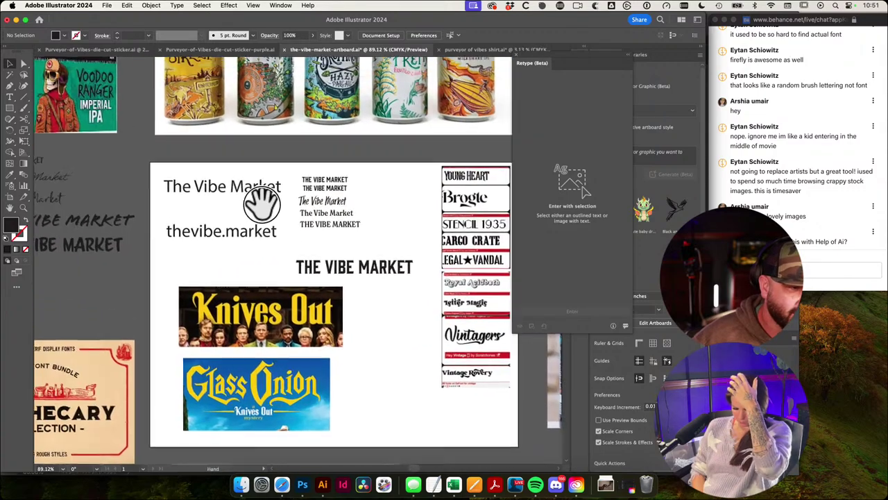
click(248, 198)
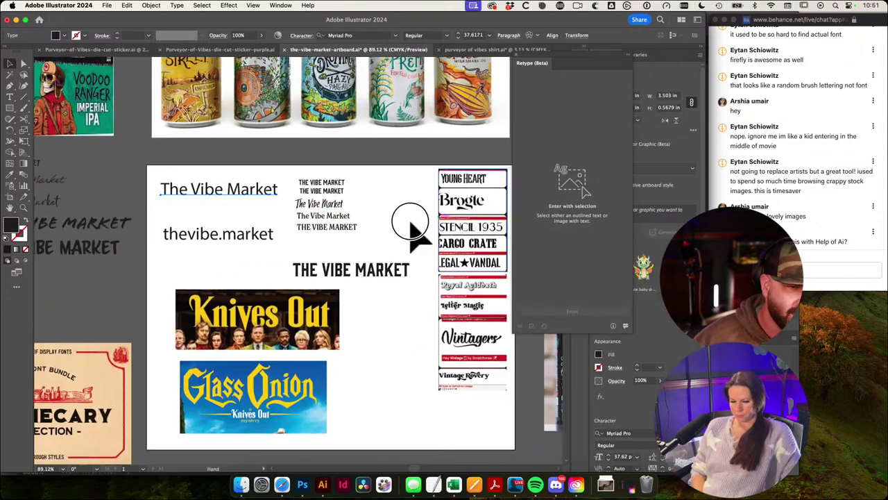
drag(440, 159, 400, 287)
drag(438, 243, 426, 264)
drag(486, 262, 241, 128)
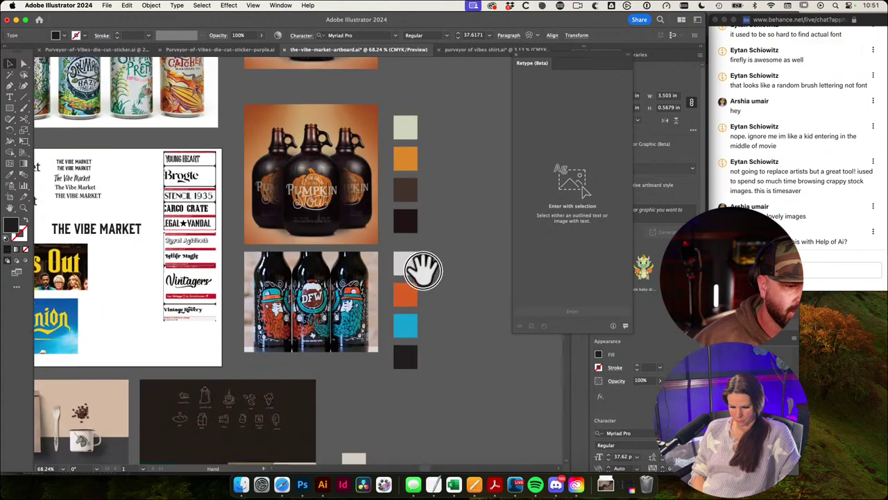
drag(487, 337, 422, 298)
Step: Inspect the Vintagers and Vintage Rovery lettering samples up close and leave nothing selected
drag(99, 245, 417, 273)
drag(417, 272, 394, 285)
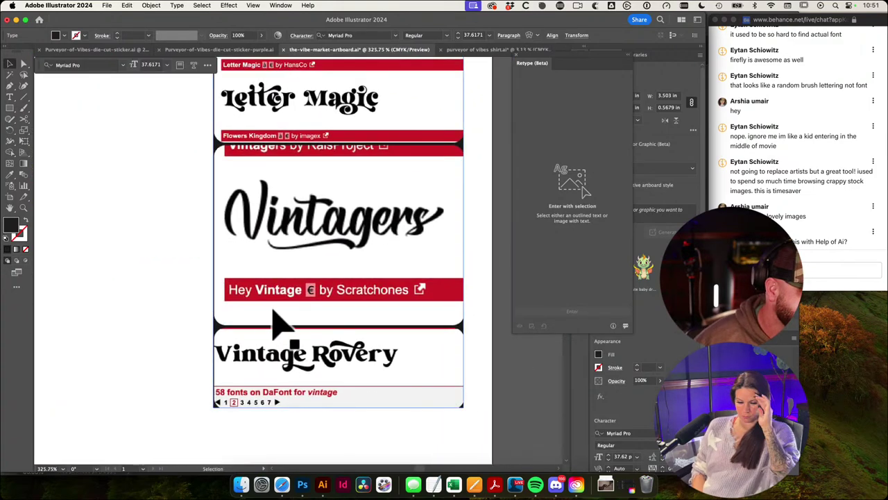
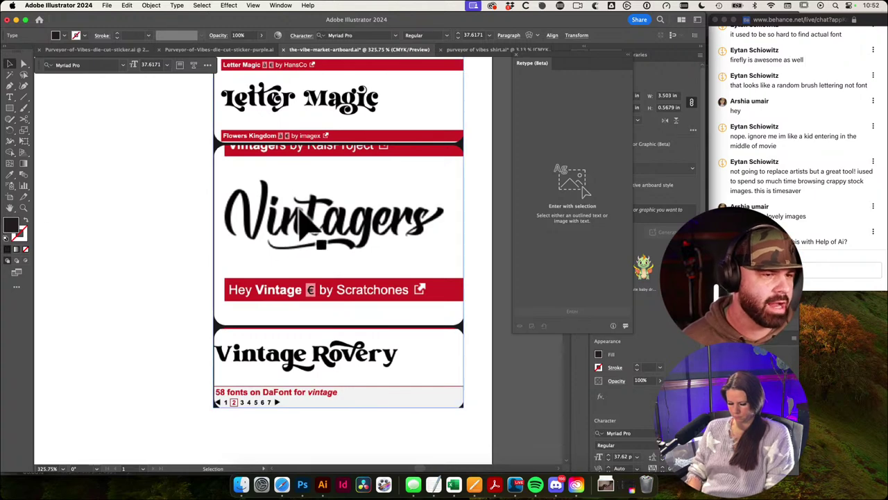
click(284, 221)
click(168, 208)
scroll(209, 222, right, 2)
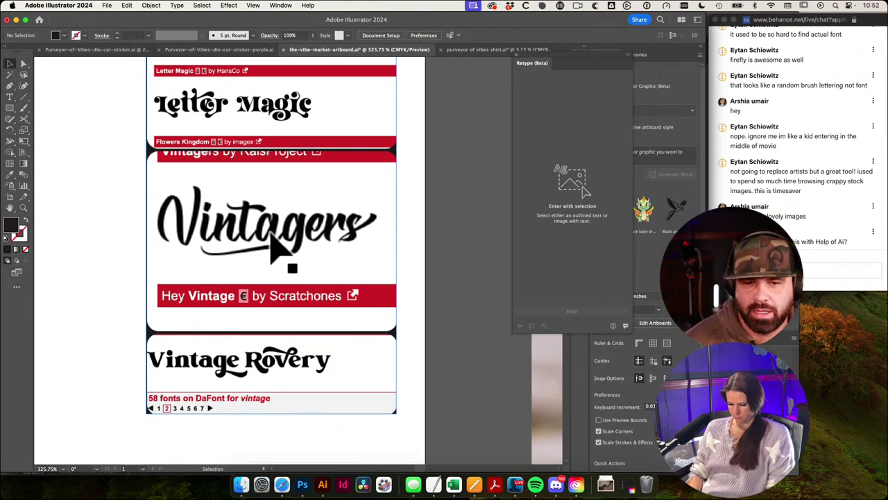
Step: Switch to Safari and open dafont.com in a new tab
key(super+Tab)
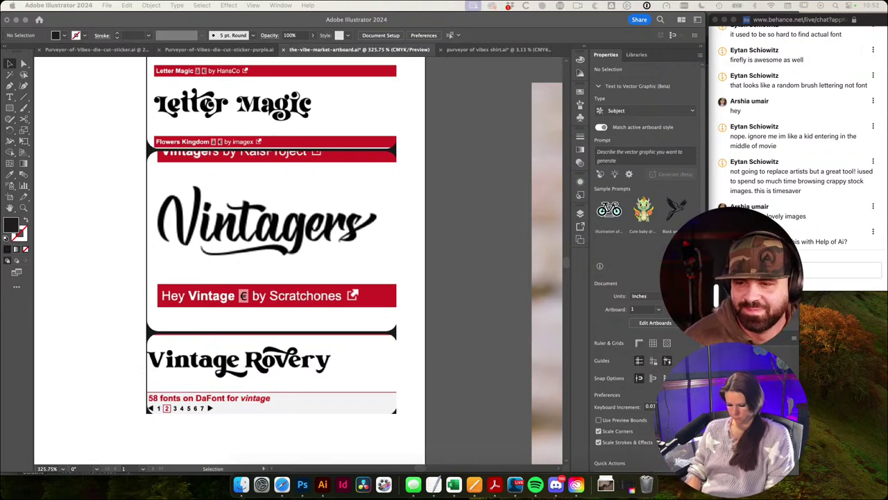
click(466, 317)
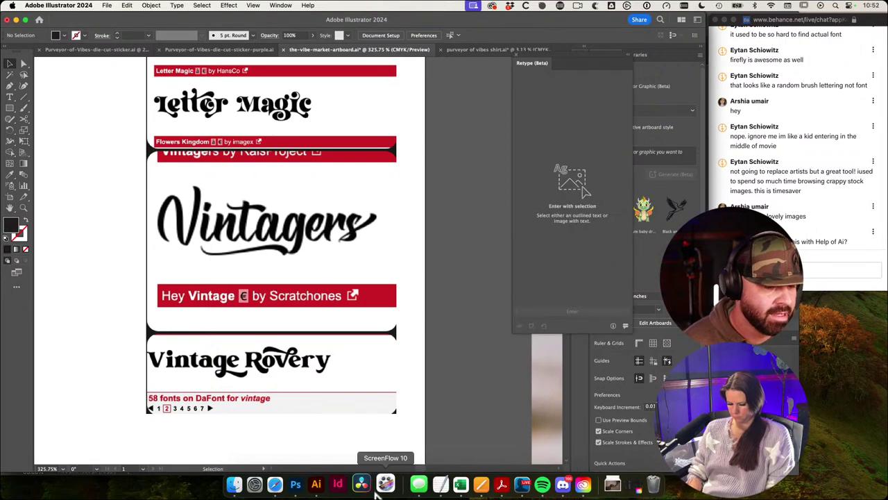
click(282, 484)
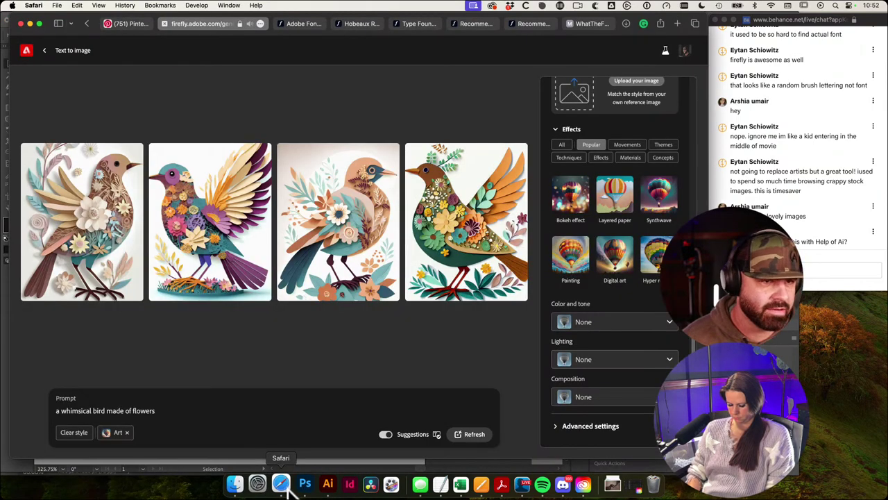
key(super+t)
text(dafont.com)
key(Return)
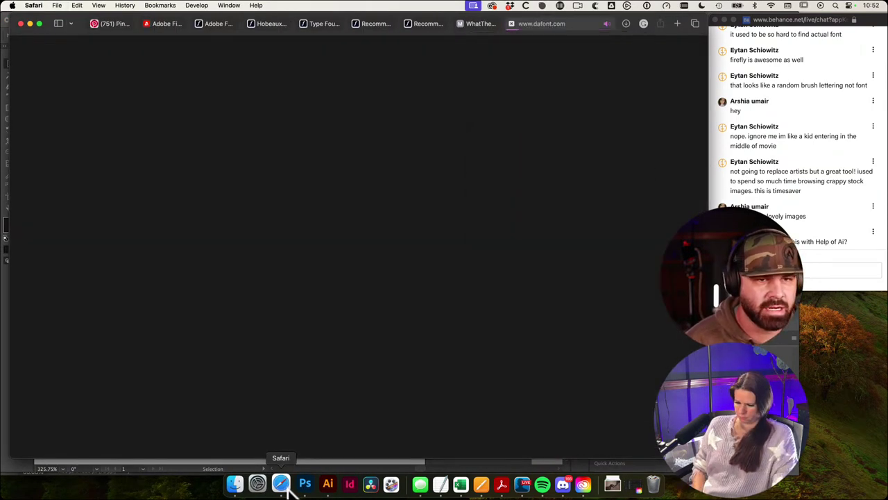
Step: Open fontsquirrel.com in another new browser tab
key(super+t)
text(fonts)
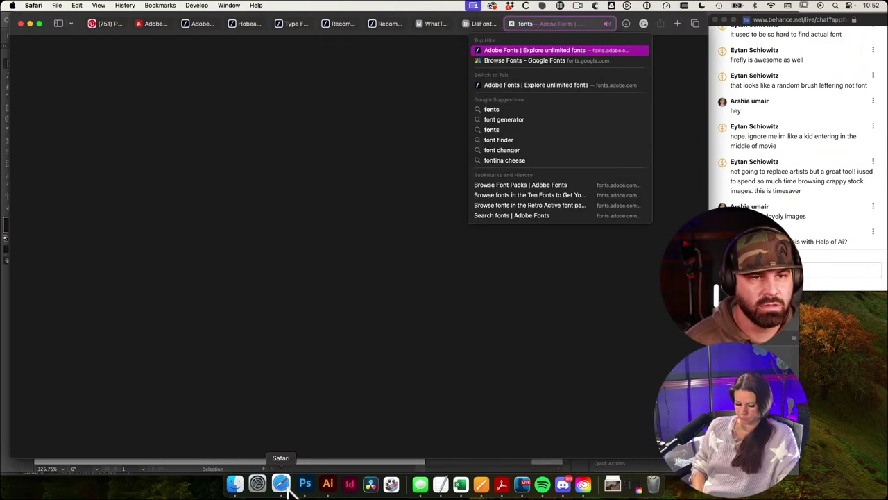
text(quirre)
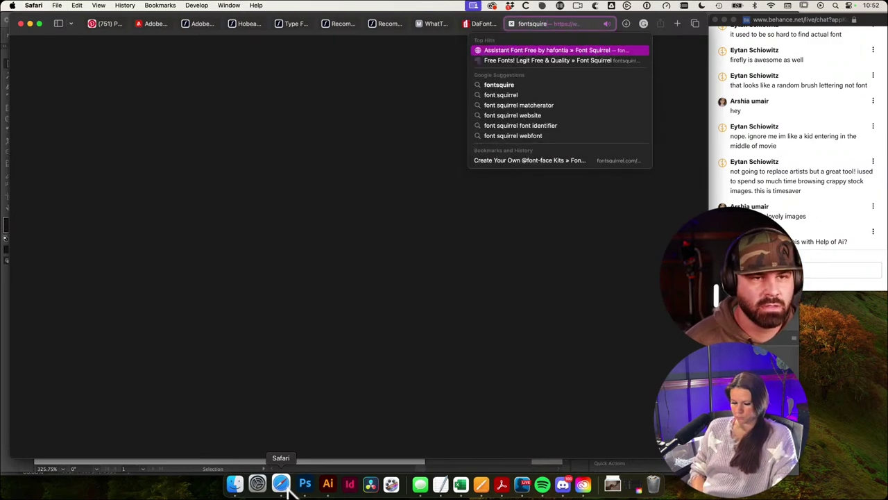
text(l.)
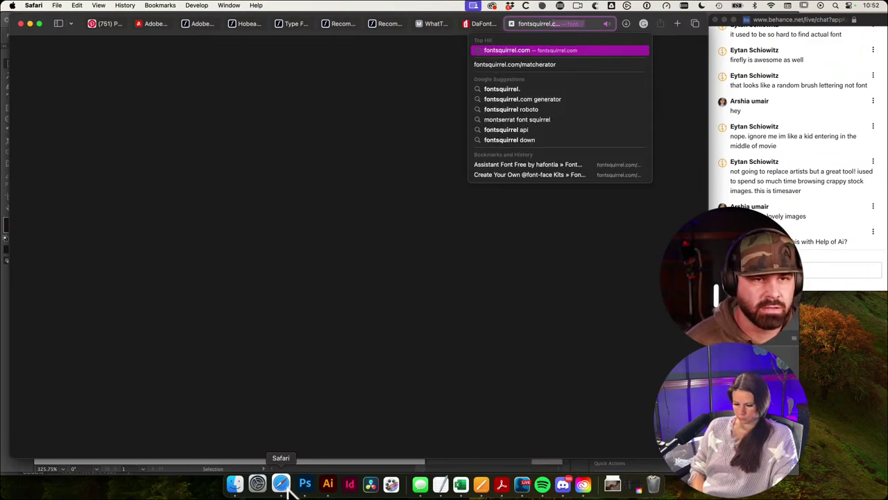
key(BackSpace)
text(com)
key(Return)
Step: Open losttype.com in a new tab and bring up the page of the Calafia script typeface
key(super+t)
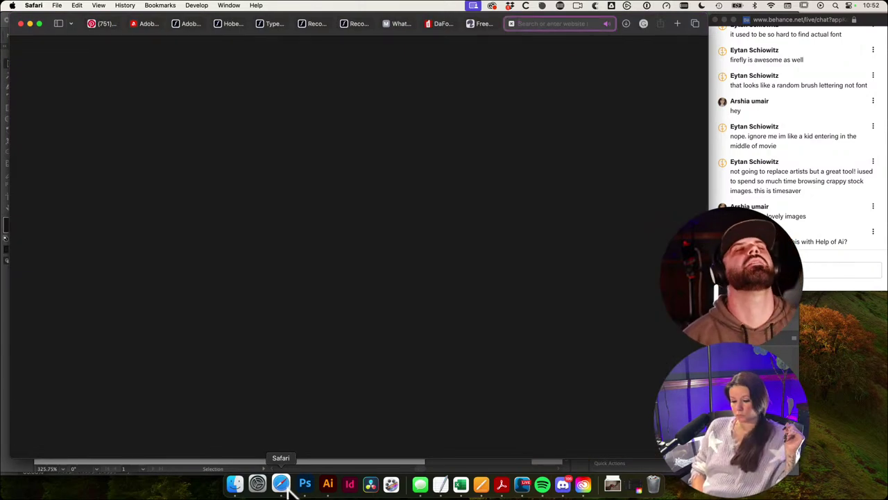
text(lostty)
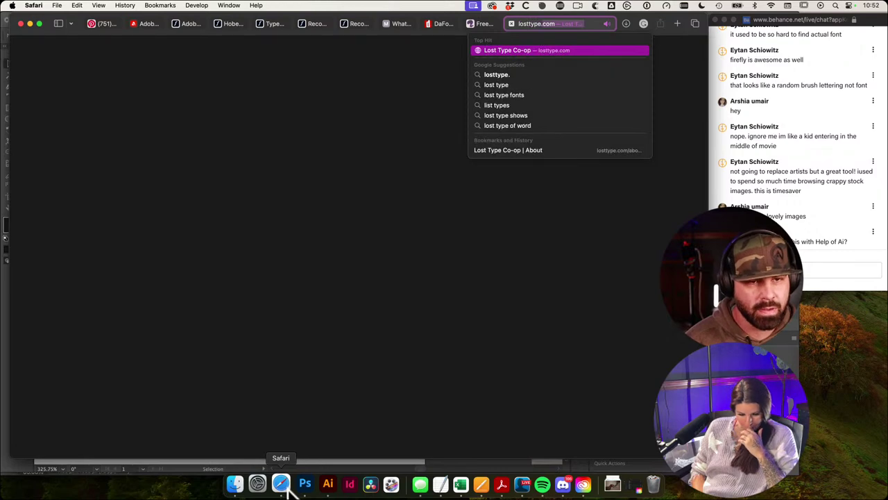
text(pe.)
key(Return)
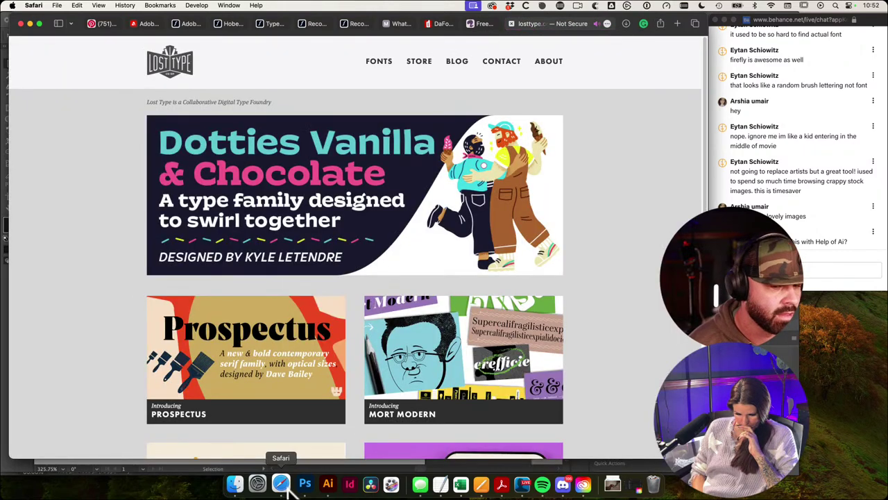
scroll(307, 416, down, 9)
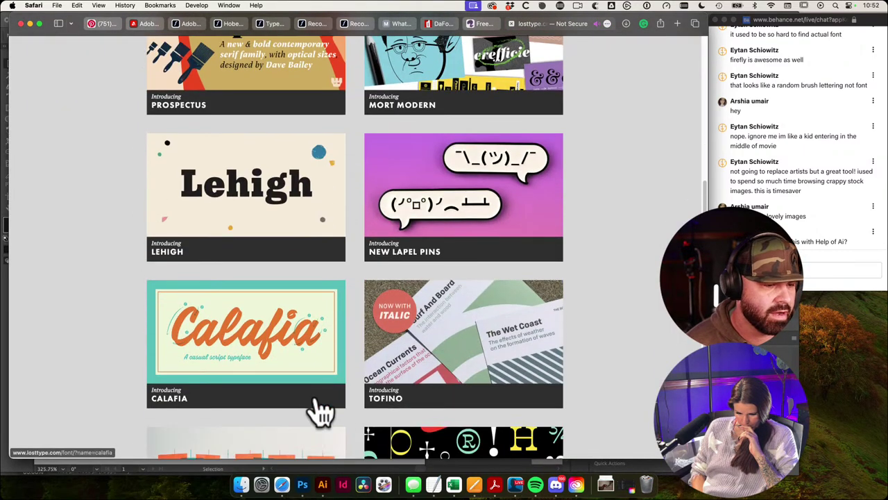
click(277, 347)
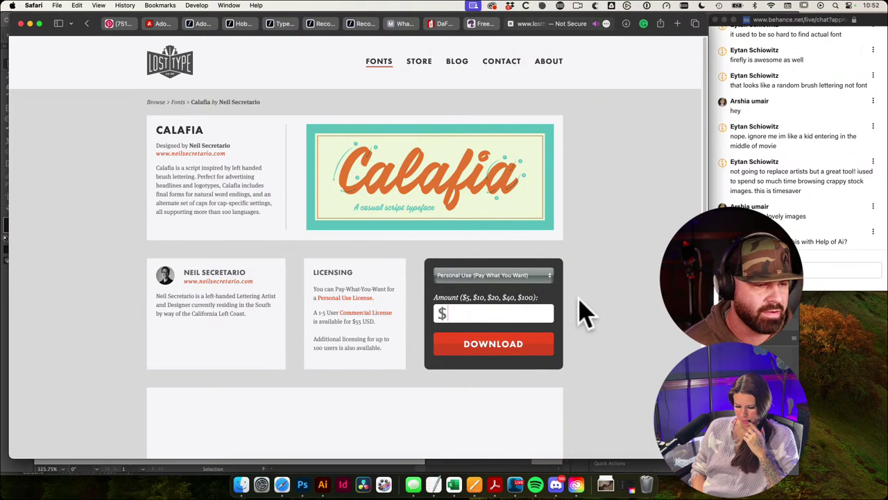
Step: Download the personal-use Calafia font with an amount of $0, allowing downloads from the Lost Type site
text(0)
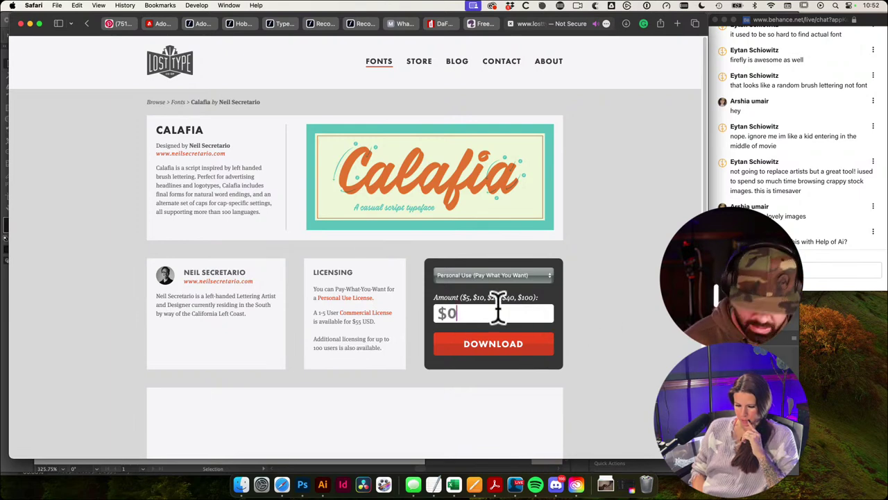
click(500, 351)
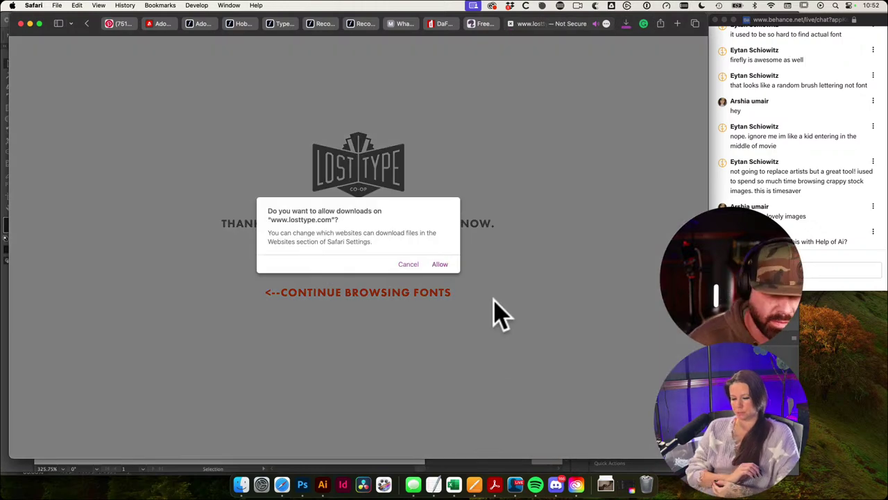
click(440, 264)
Step: Unpack the downloaded Calafia_Personal_License.zip and open Calafia-Regular.otf from its Calafia_OTF folder in Font Book
click(606, 479)
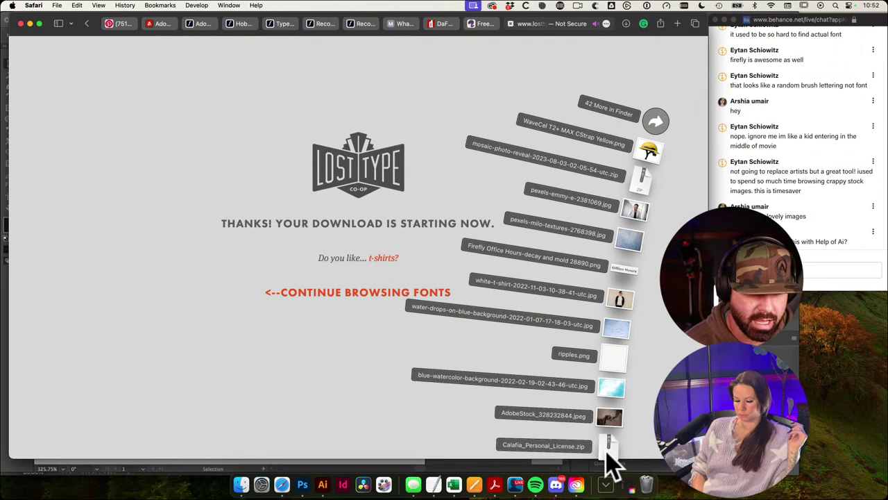
click(605, 461)
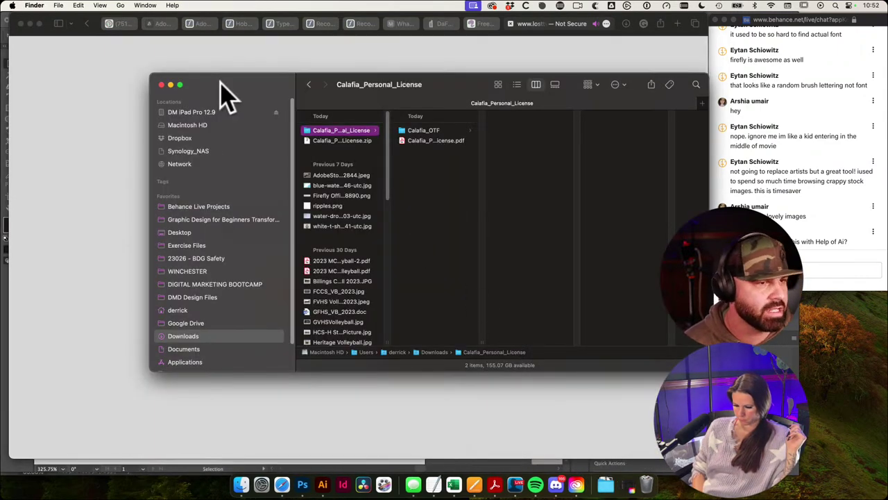
drag(219, 83, 176, 84)
click(398, 141)
click(399, 130)
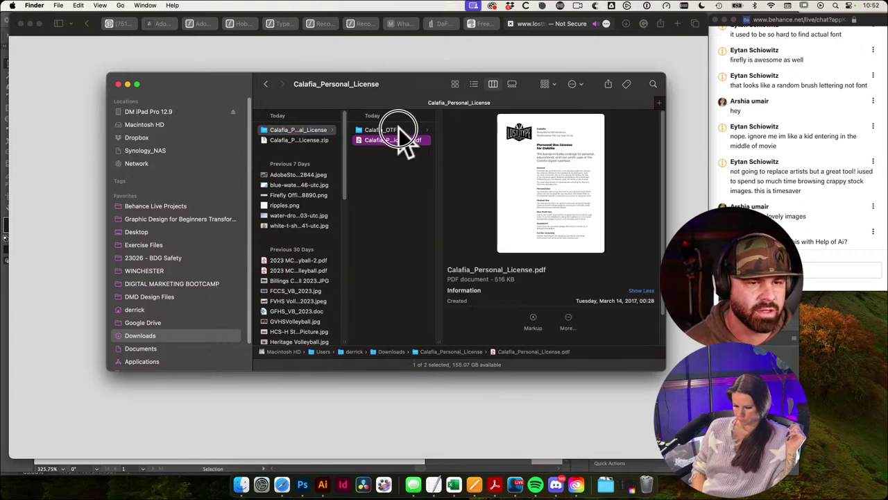
click(473, 130)
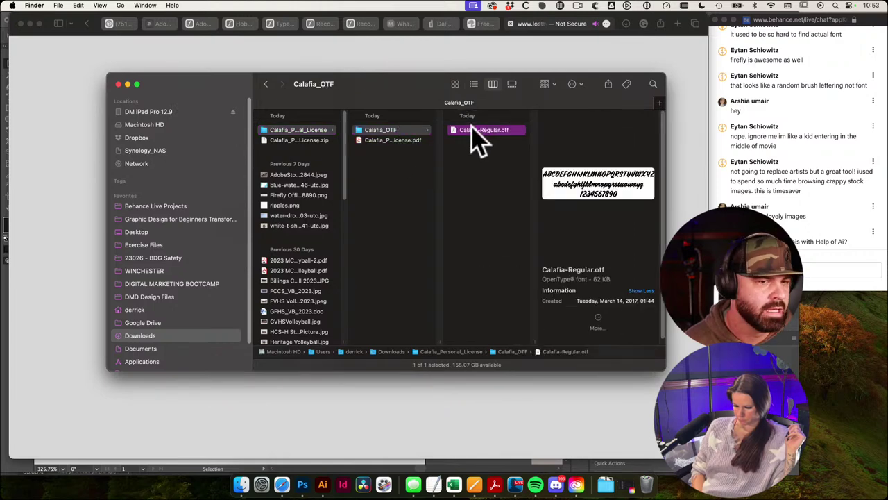
double_click(458, 131)
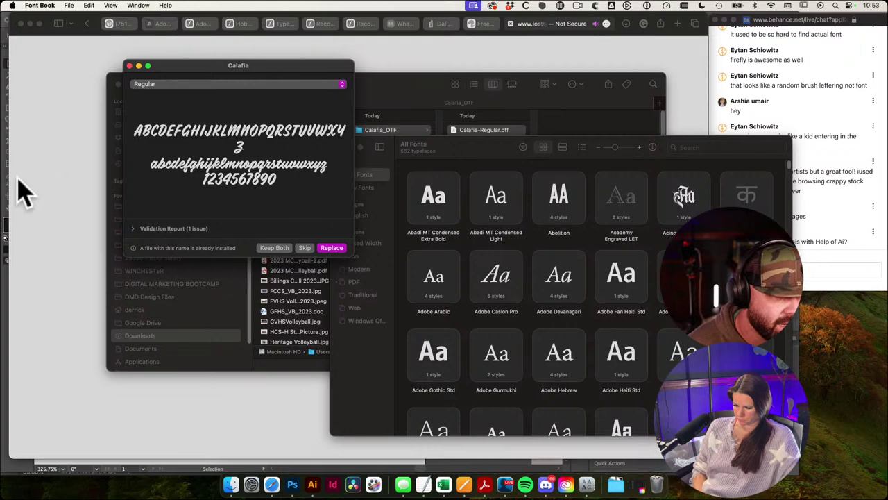
Step: Switch to Illustrator, duplicate the large THE VIBE MARKET text just above the original, and set the copy in Calafia Regular
click(69, 201)
click(312, 478)
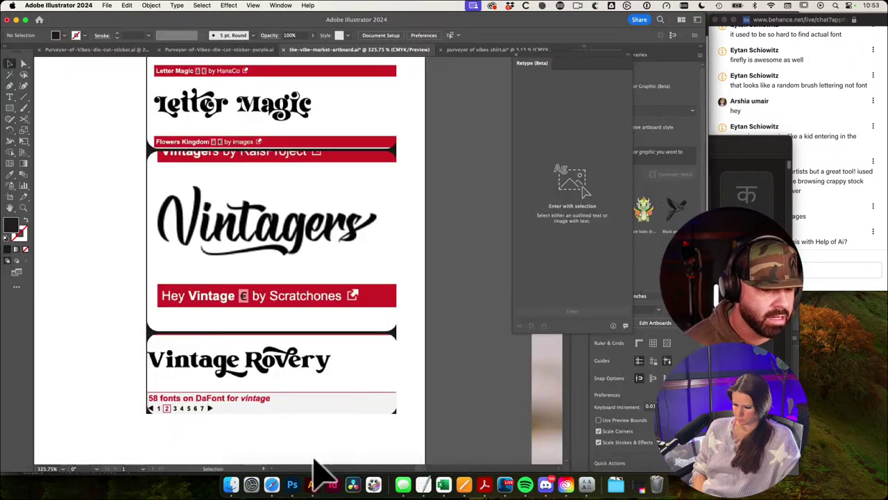
scroll(295, 288, down, 5)
drag(149, 247, 407, 421)
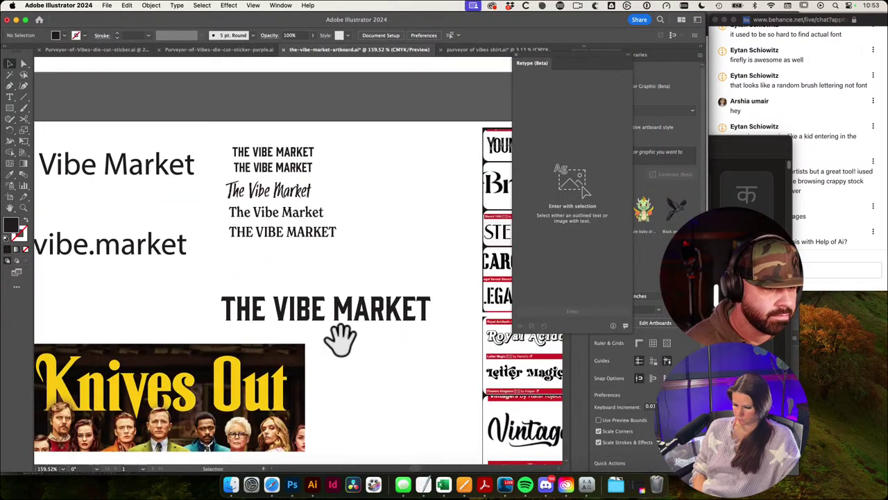
drag(350, 301, 350, 265)
click(345, 35)
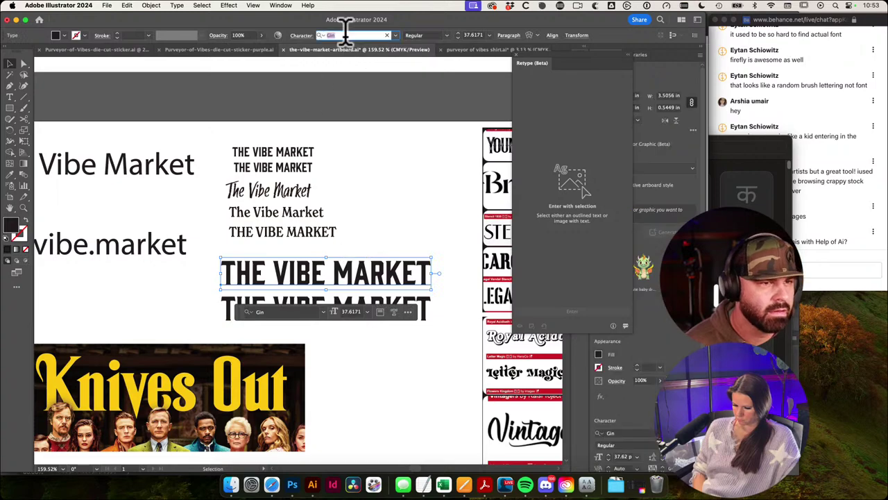
text(calaf)
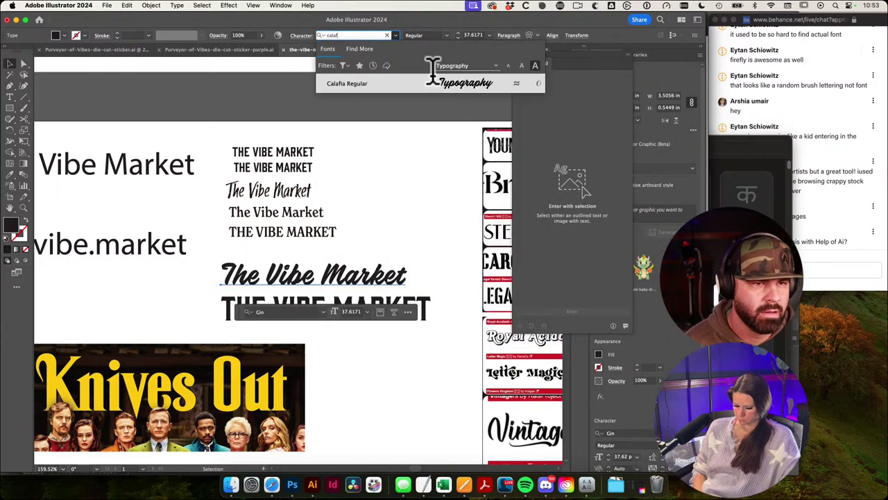
click(434, 83)
Step: Look over the artboard's lettering samples, and switch to Safari to browse the featured free fonts on Font Squirrel
scroll(461, 387, right, 5)
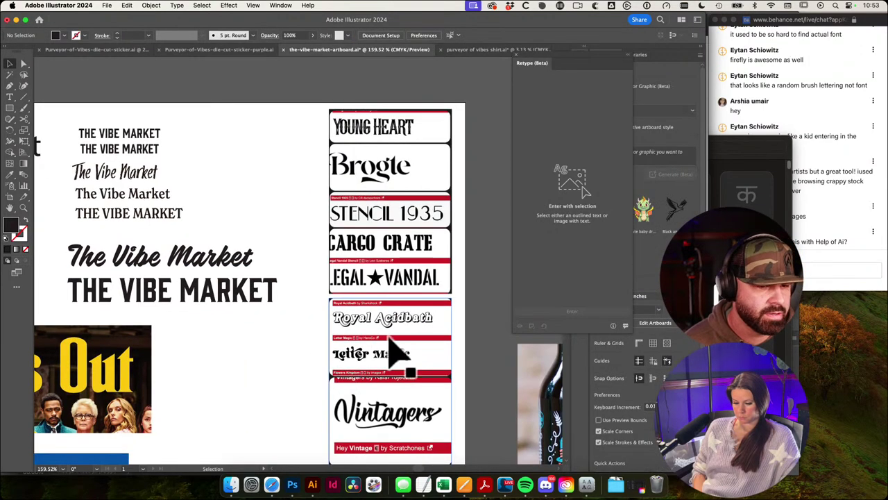
scroll(396, 356, right, 3)
scroll(396, 357, down, 1)
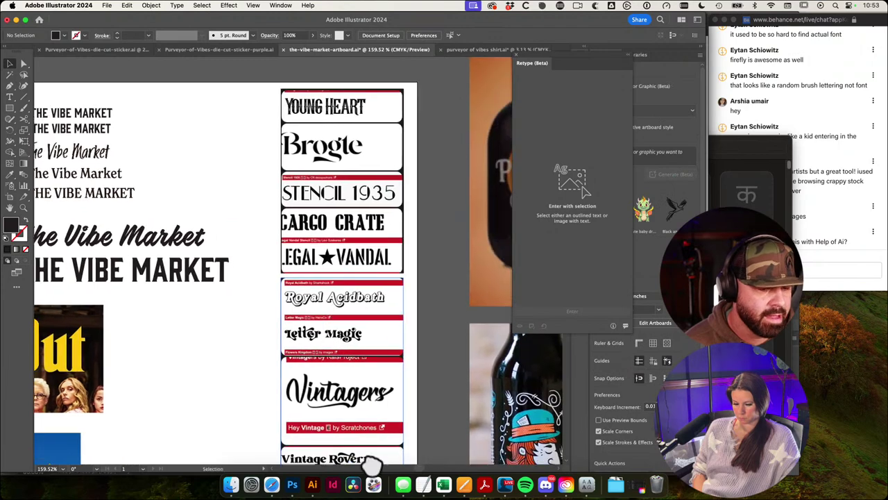
click(271, 483)
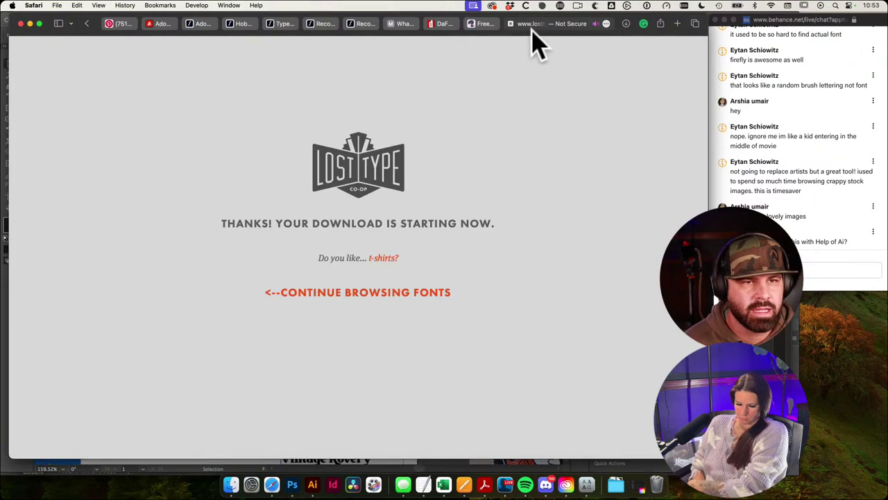
click(492, 28)
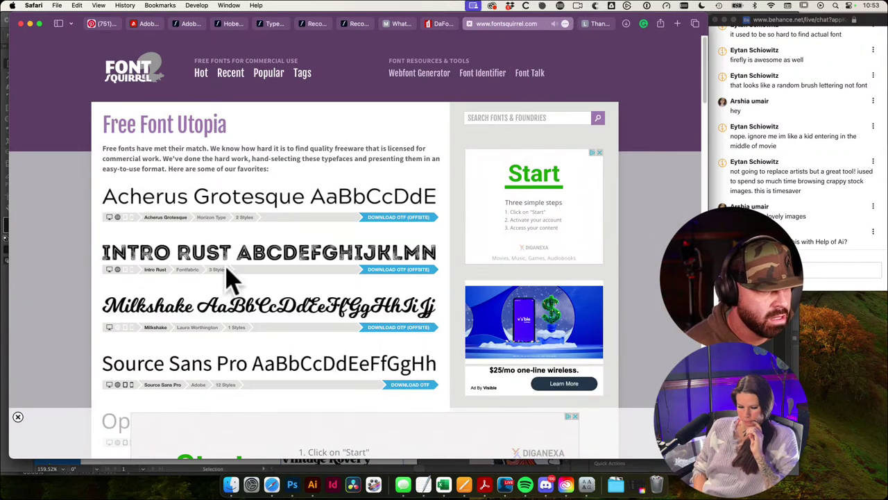
scroll(361, 326, down, 1)
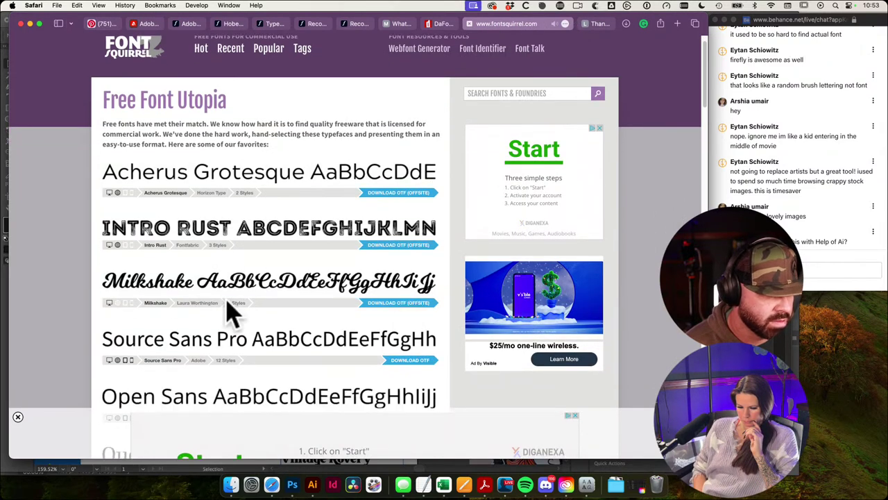
scroll(298, 305, down, 1)
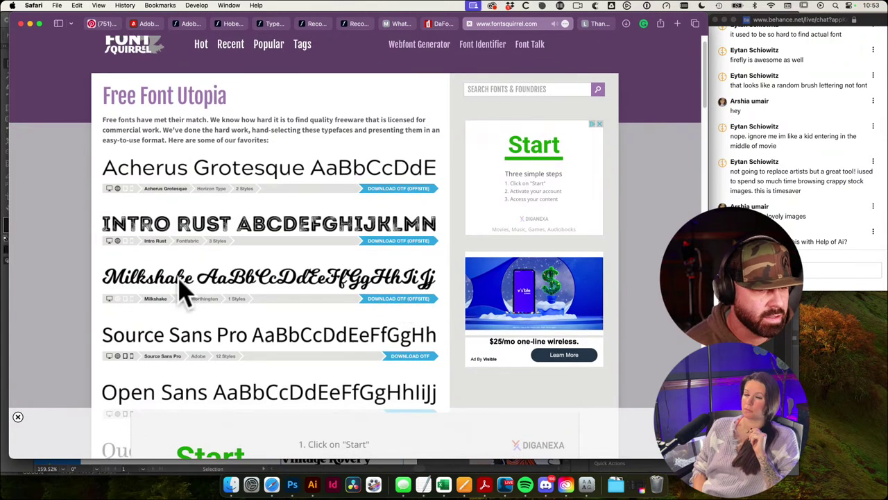
Step: Search DaFont for vintagers and unpack the downloaded vintagers.zip
click(446, 25)
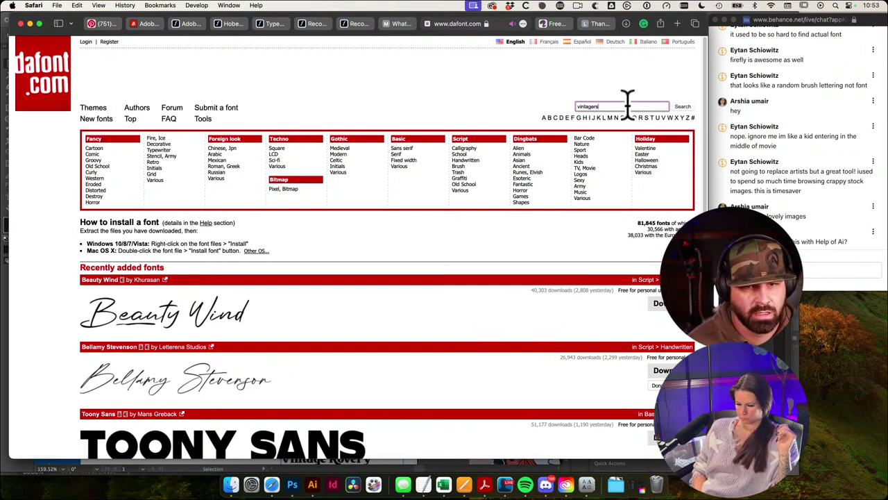
key(Return)
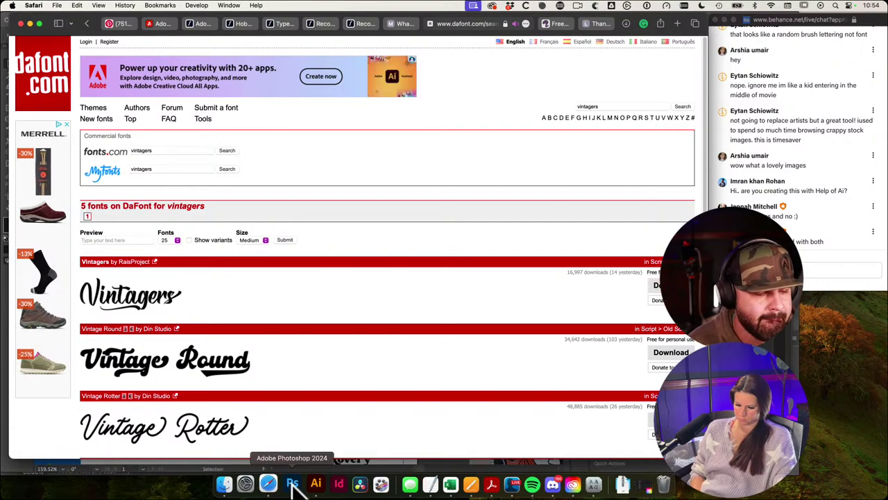
click(616, 487)
click(625, 455)
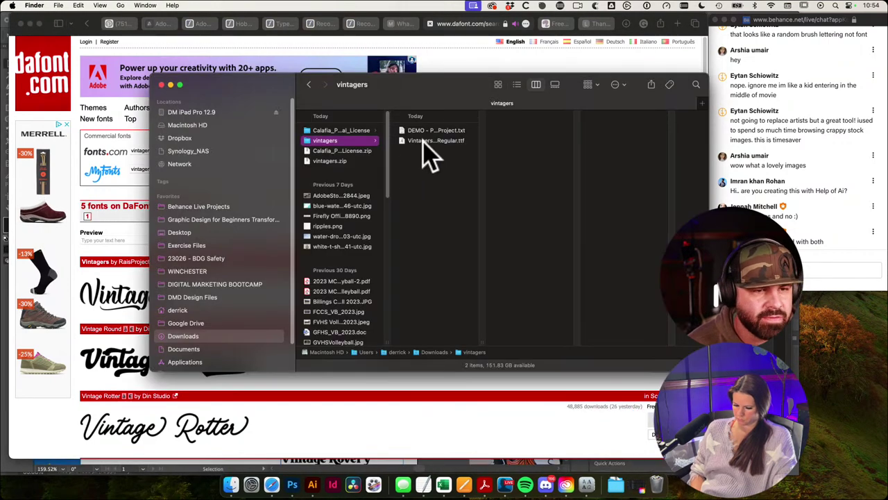
Step: Move vintagers.zip into the FONTS folder under ASSETS of the 23034 - The Vibe Market project in DMD Design Files
click(233, 483)
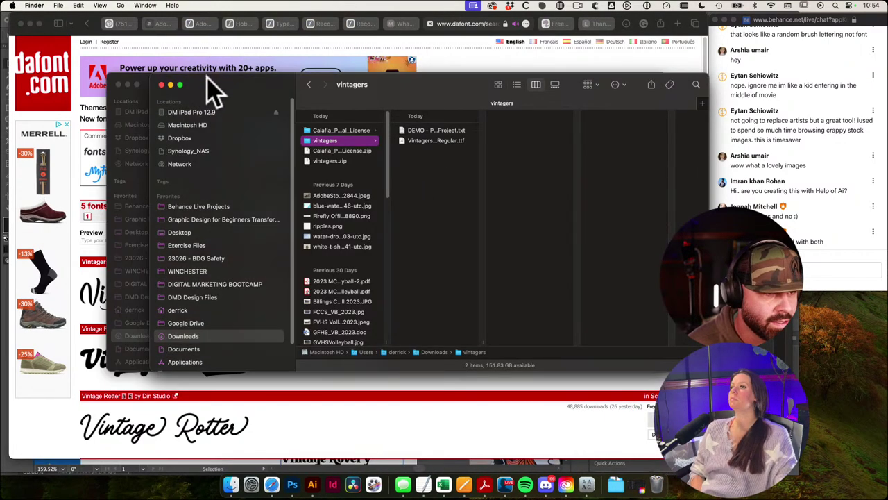
click(291, 200)
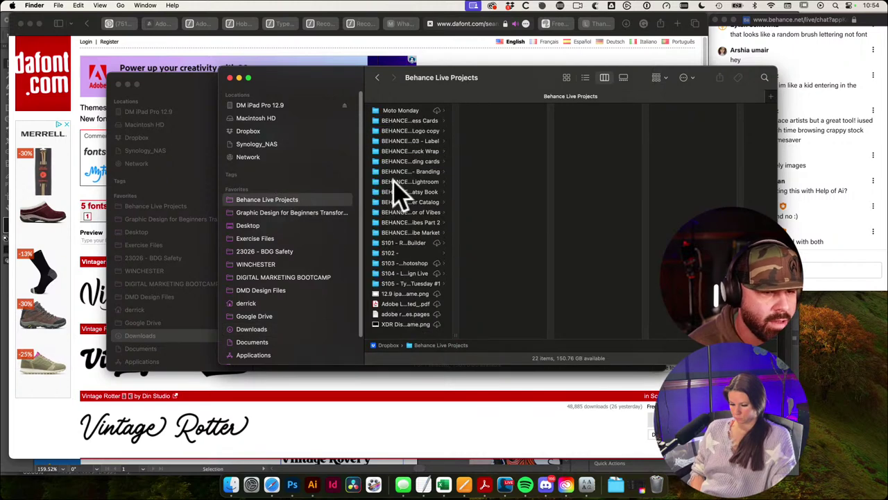
drag(456, 334, 532, 327)
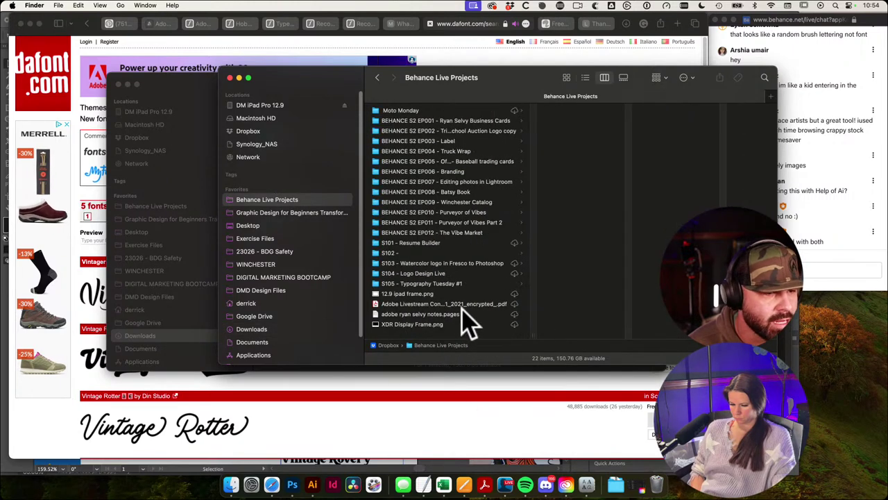
click(291, 291)
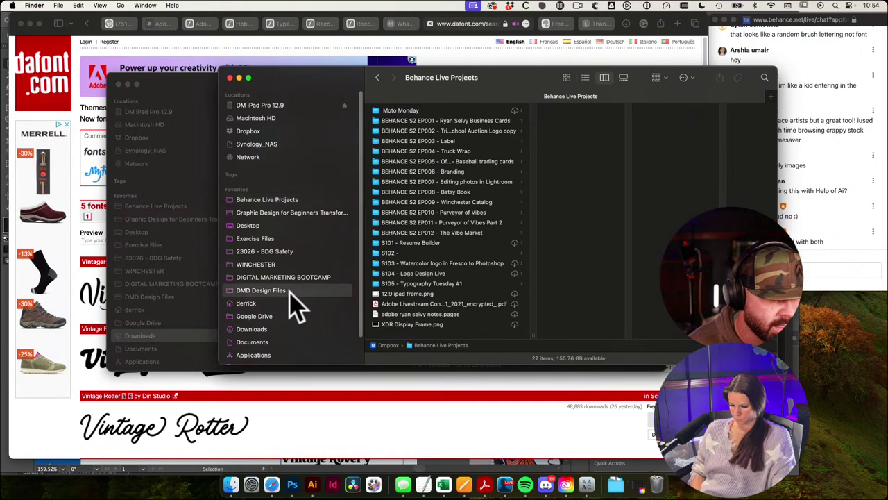
scroll(444, 285, down, 10)
click(448, 298)
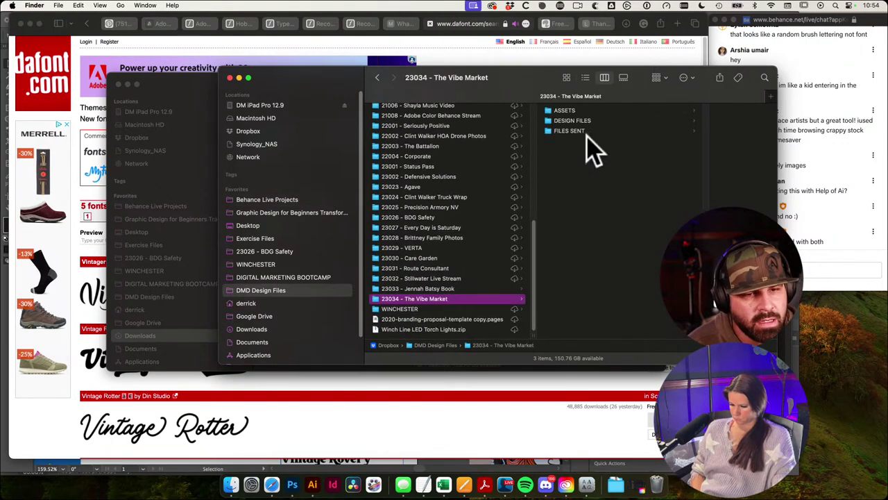
click(595, 113)
click(633, 121)
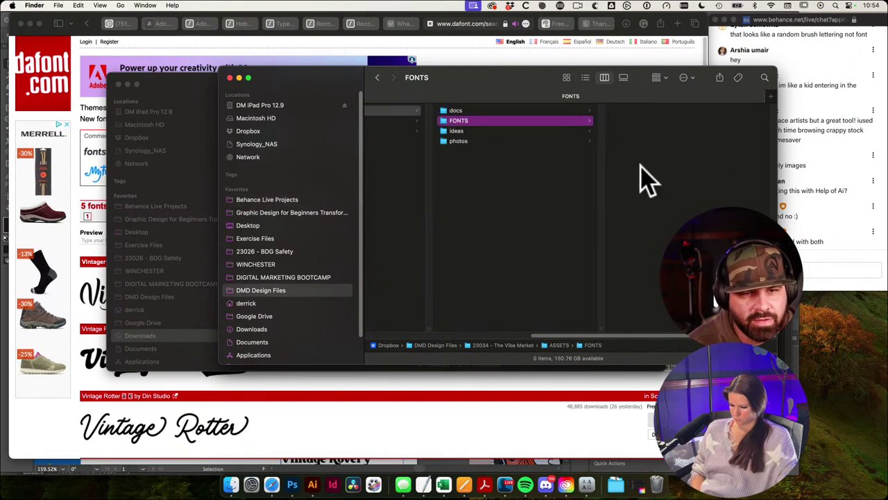
click(625, 489)
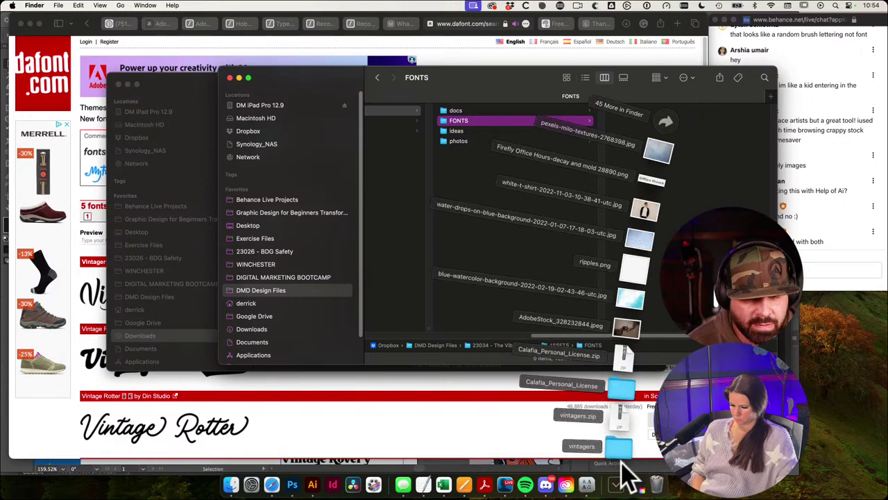
drag(615, 421, 637, 292)
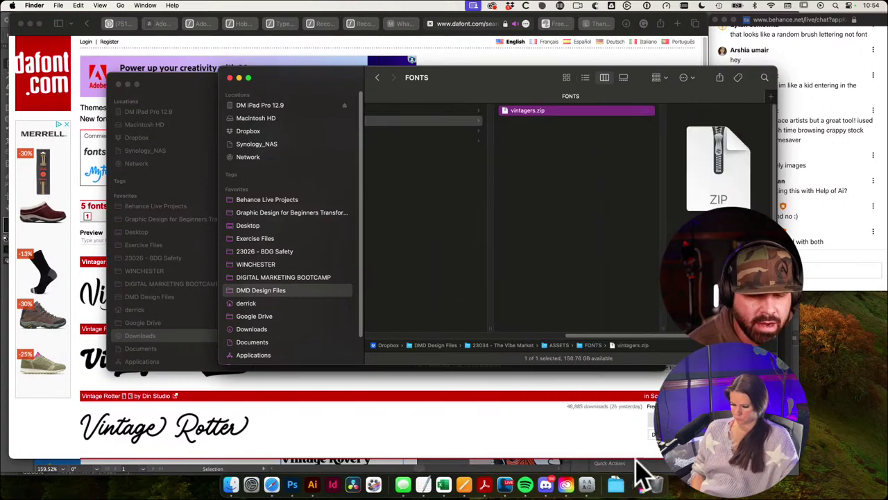
Step: Open VintagersDemoRegular.ttf from the unpacked vintagers folder to install it in Font Book
click(627, 481)
click(618, 447)
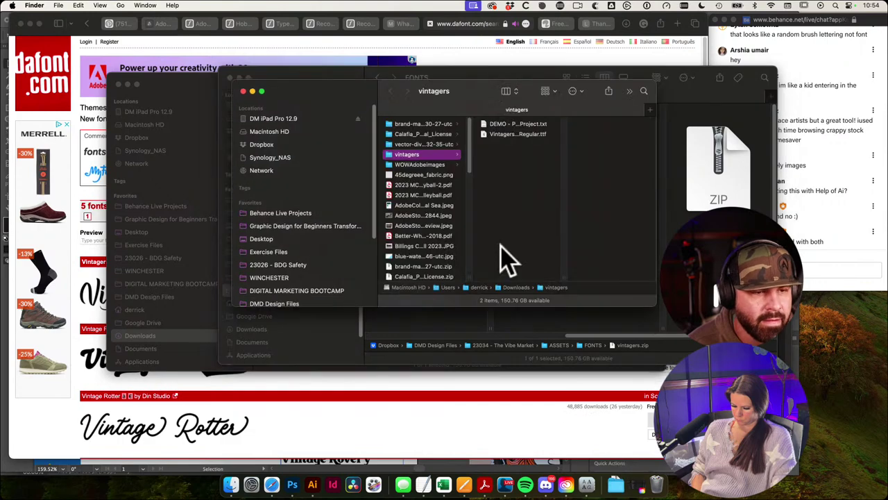
click(526, 135)
double_click(526, 135)
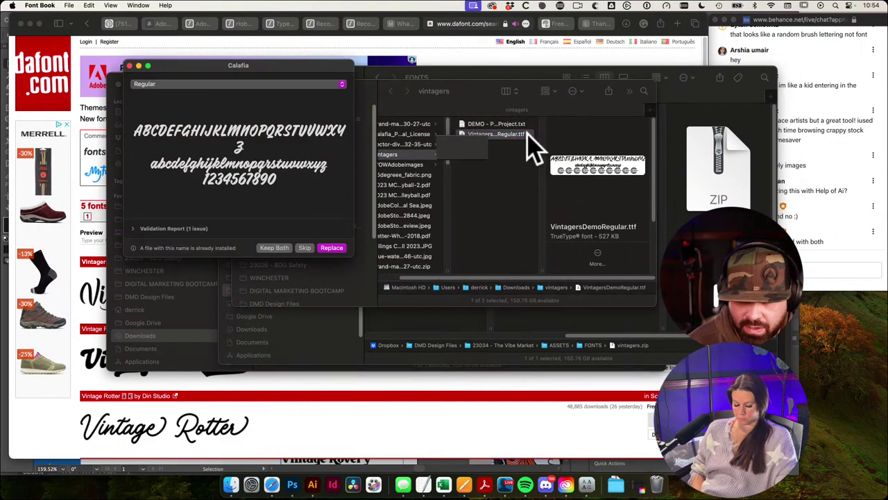
key(Return)
drag(318, 62, 289, 92)
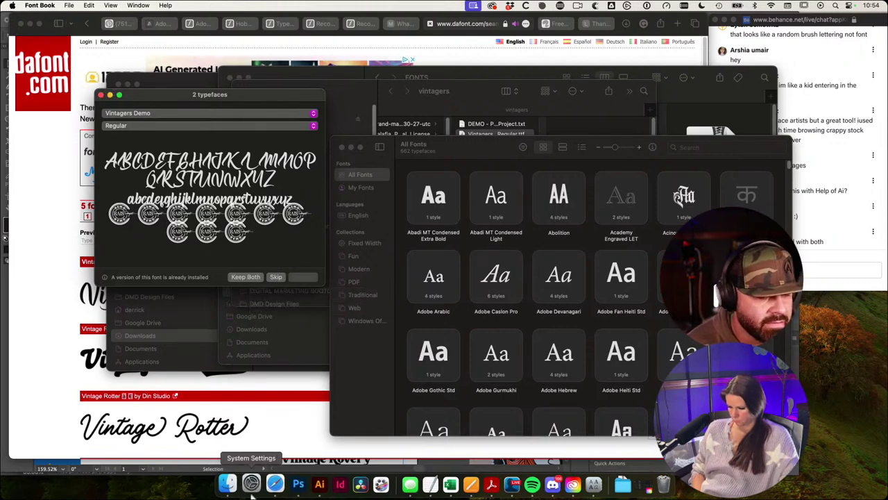
Step: Switch to Illustrator, duplicate the large THE VIBE MARKET line in Gin just beneath it, and set the copy in Viktor Script Regular
click(320, 484)
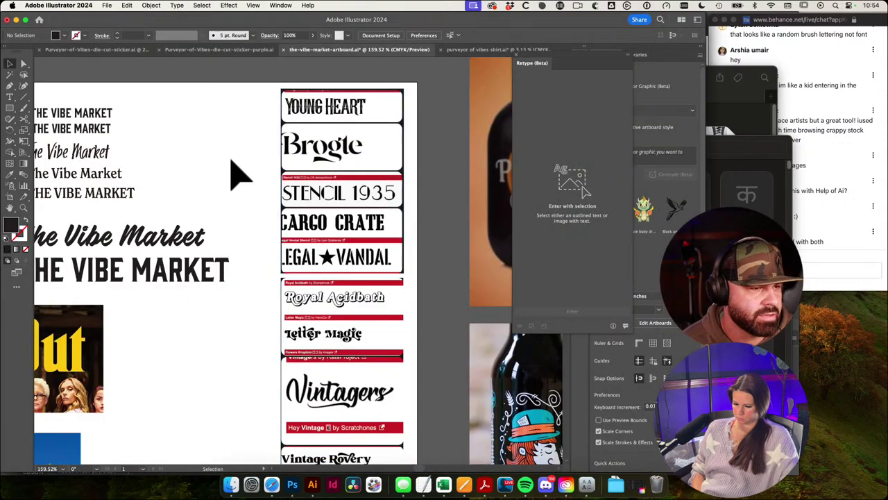
drag(346, 197, 111, 215)
drag(111, 215, 348, 233)
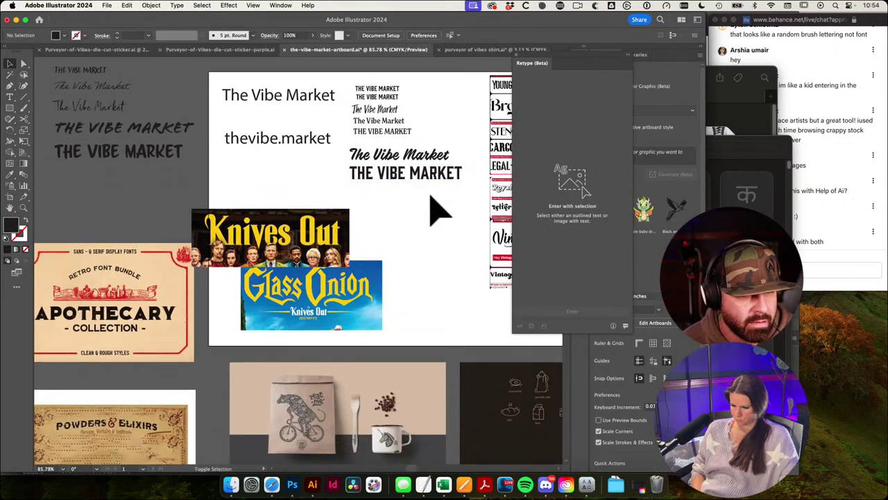
drag(430, 174, 432, 196)
click(374, 35)
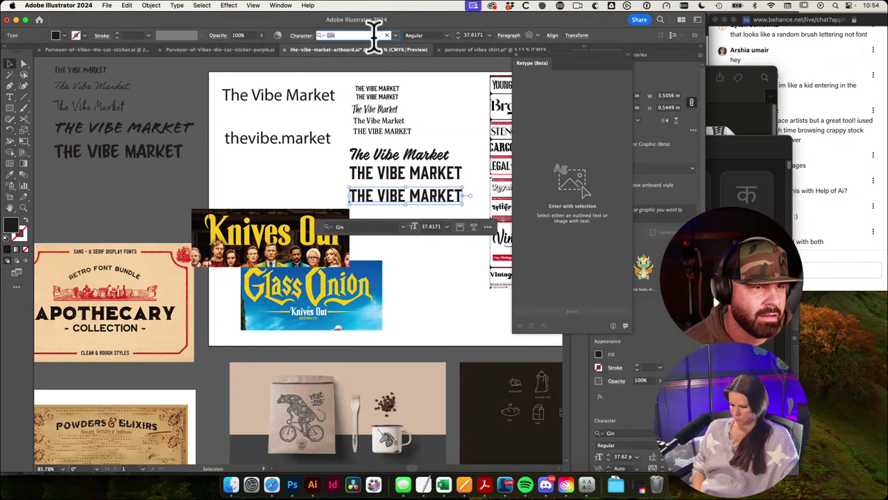
text(vintagers)
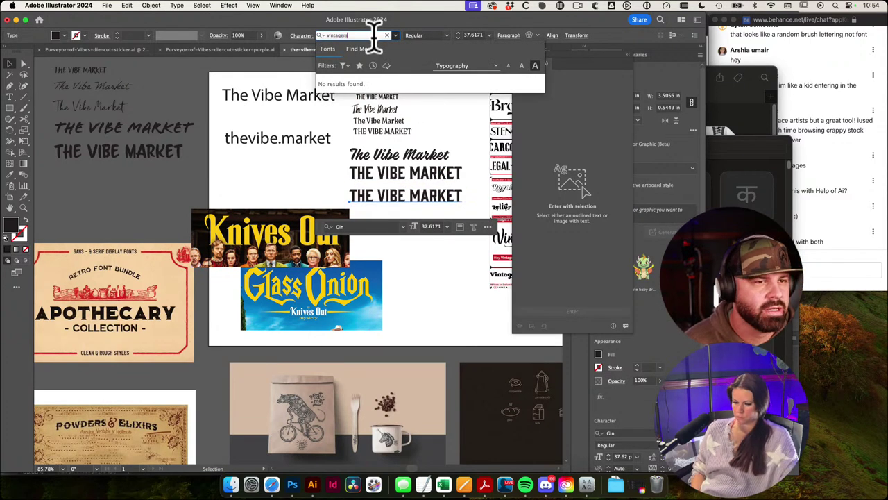
key(Return)
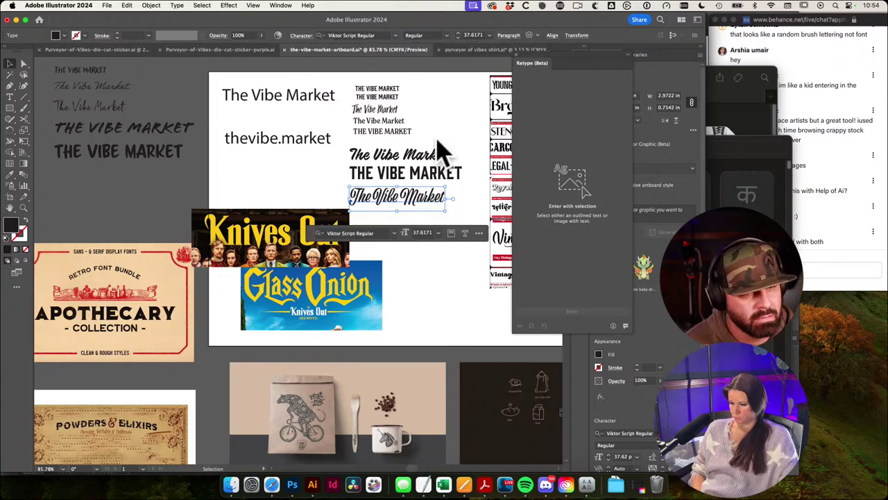
Step: Duplicate the Viktor Script line of The Vibe Market just beneath it and search the fonts for vintagers
scroll(347, 192, down, 3)
scroll(347, 192, right, 2)
drag(363, 154, 366, 179)
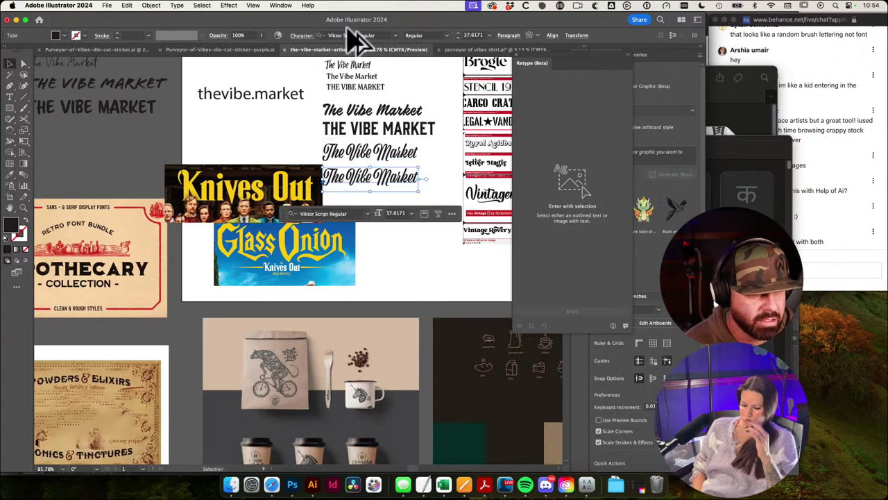
click(356, 33)
text(vintagers)
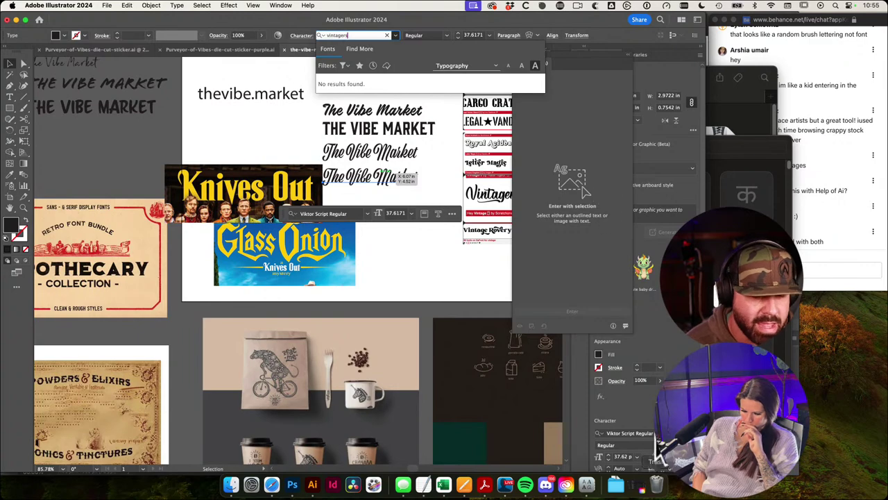
Step: Switch to Font Book, skip the already installed Vintagers Demo font, and return to the Illustrator artboard with nothing selected
click(591, 483)
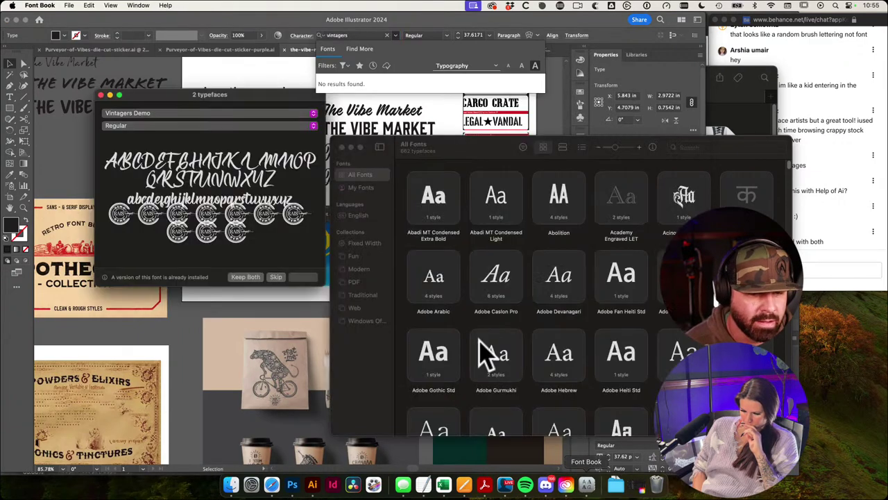
click(275, 277)
click(303, 277)
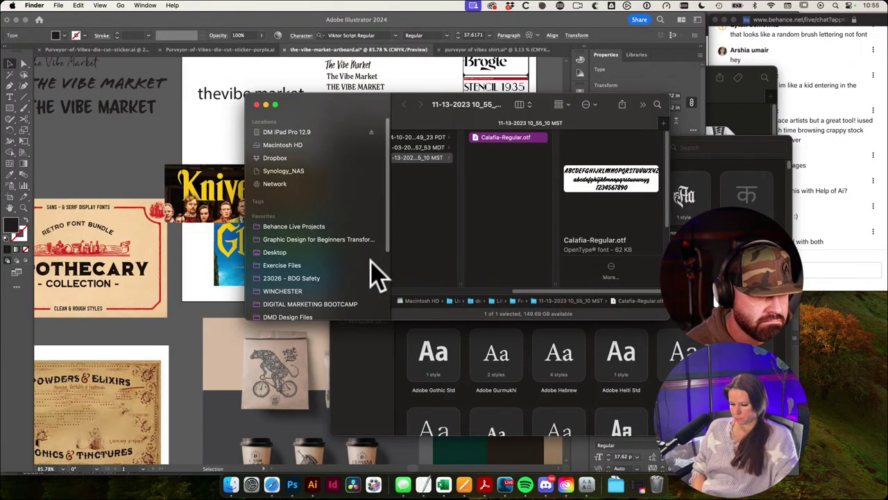
click(146, 162)
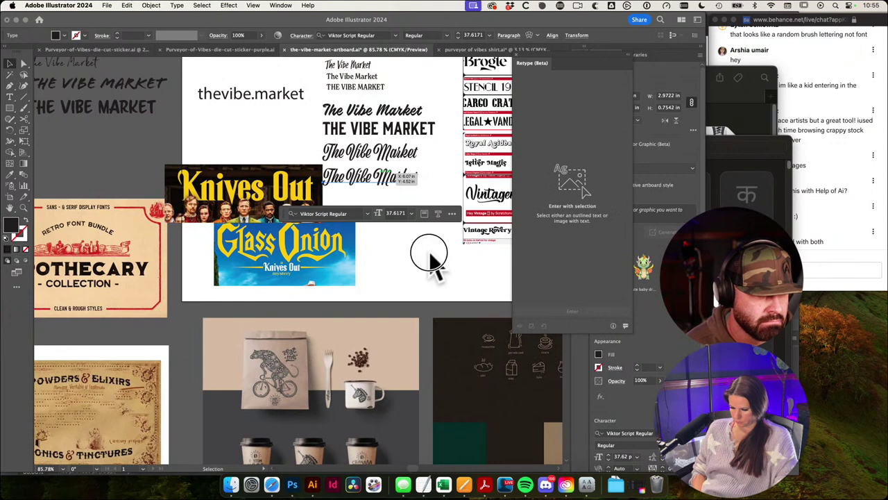
scroll(444, 277, right, 1)
click(538, 361)
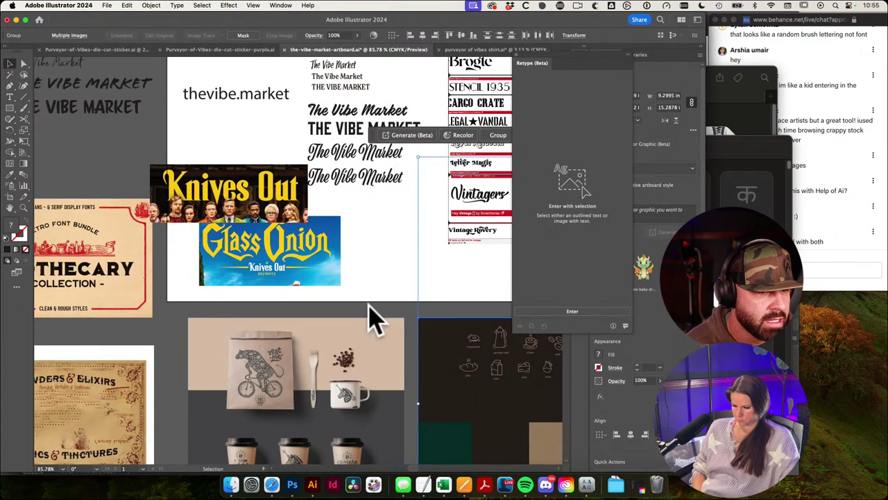
click(430, 214)
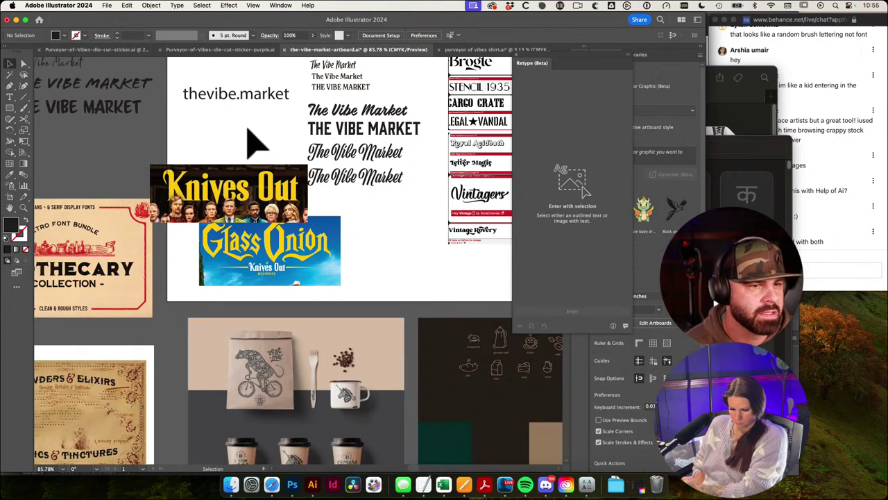
Step: Search the fonts for vintage with the lowest The Vibe Market line selected, and check the classification filters and sample text options
scroll(375, 180, right, 2)
click(339, 179)
click(357, 36)
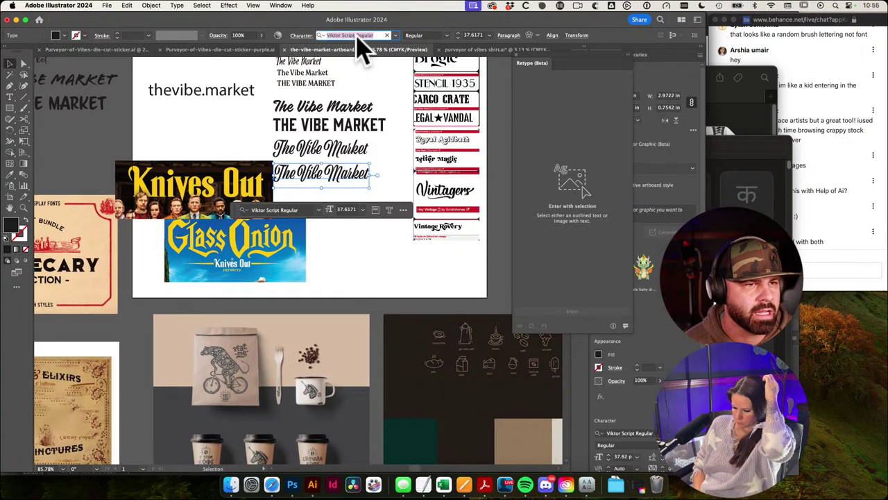
text(vintage)
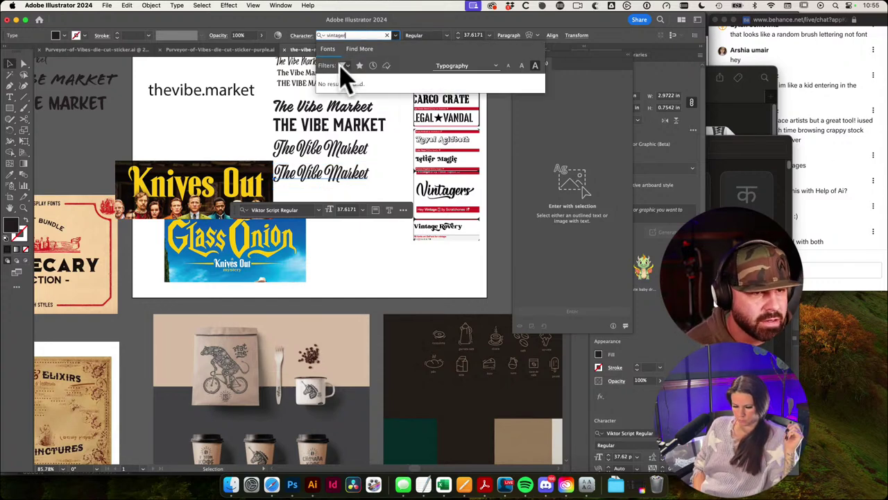
click(344, 66)
click(344, 66)
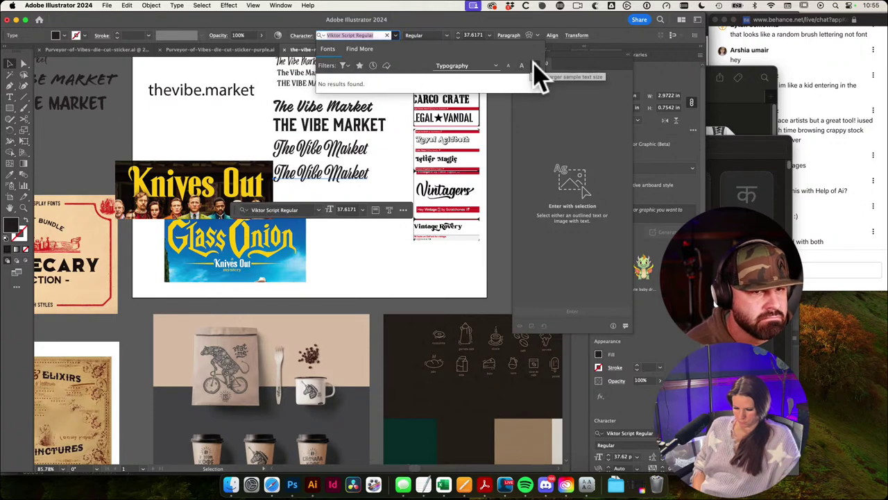
click(494, 64)
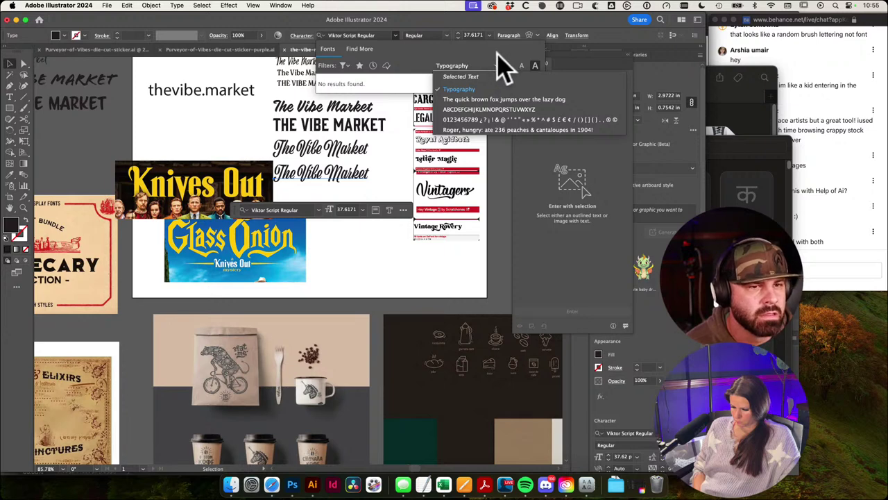
click(497, 54)
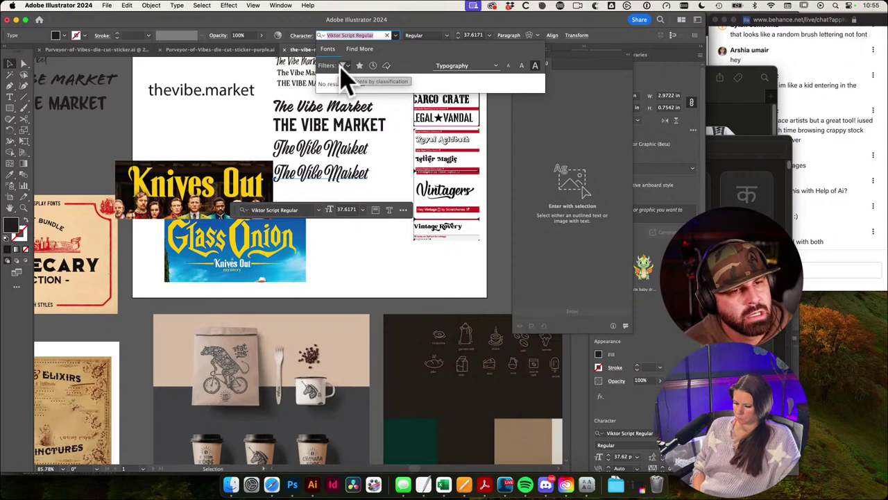
click(365, 180)
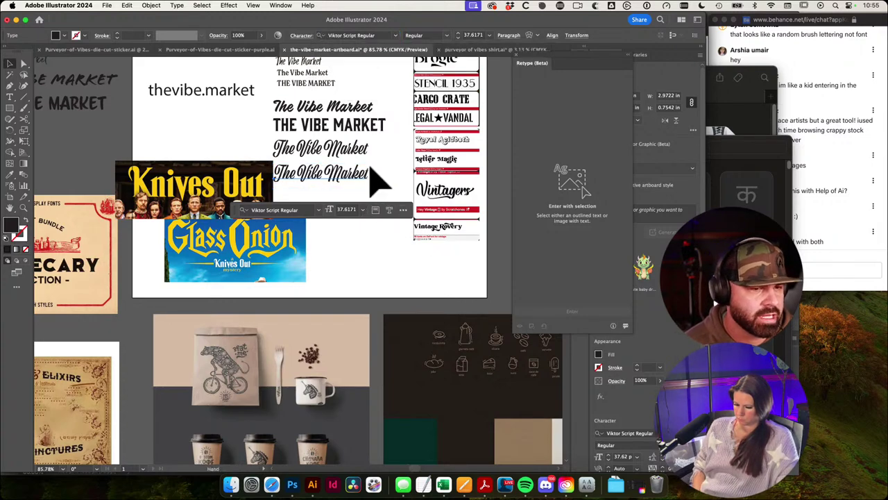
Step: Set the font list's sample preview to Selected Text for the lowest The Vibe Market line
drag(369, 165, 391, 180)
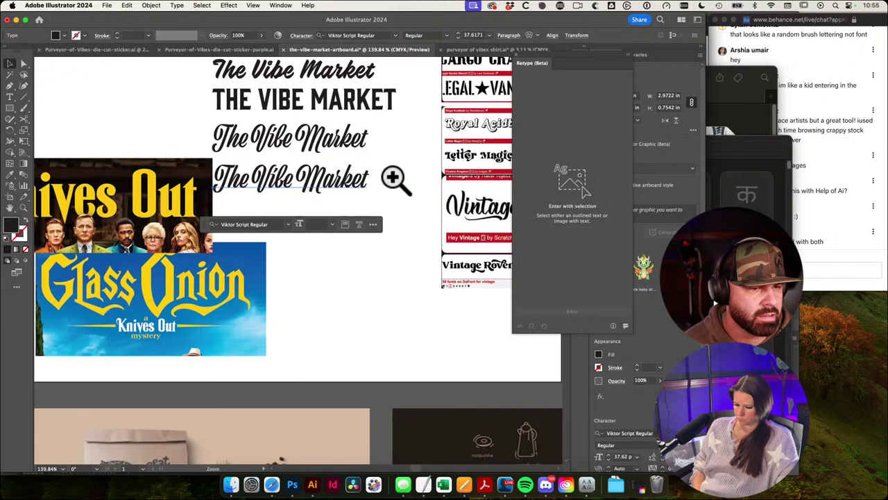
click(396, 35)
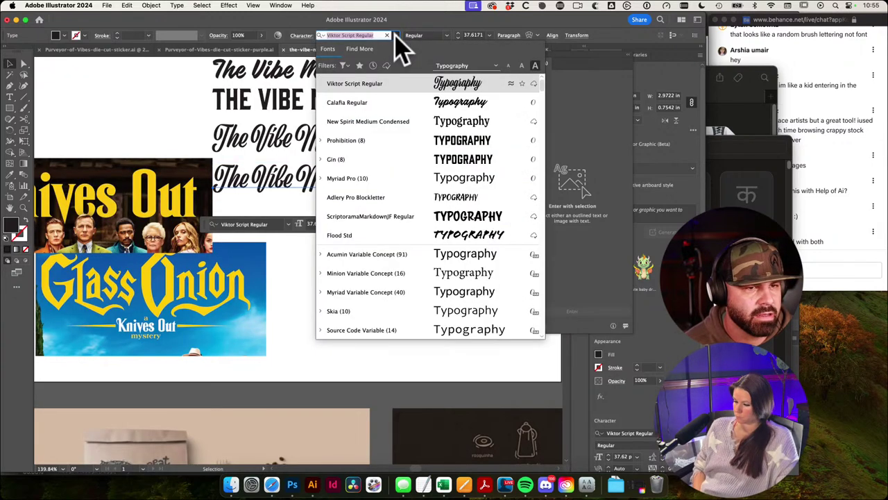
click(462, 67)
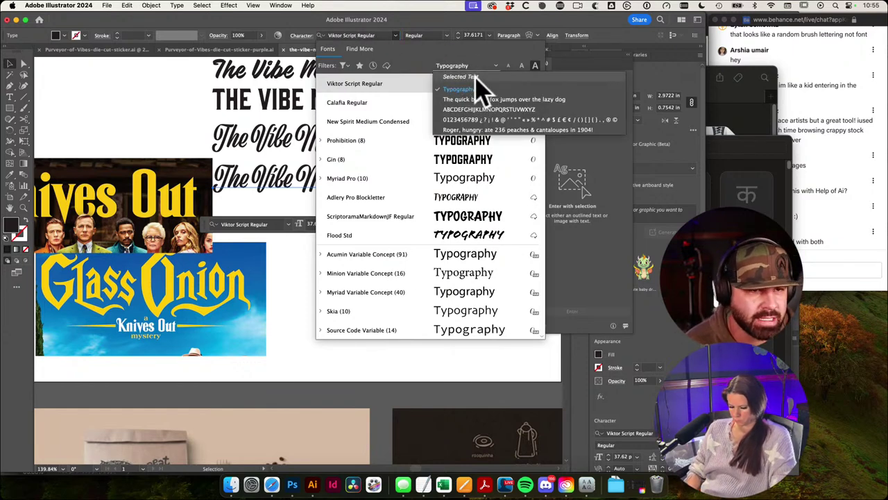
click(475, 77)
Step: Select the upper Viktor Script line and browse the font list for how The Vibe Market looks in other typefaces
click(278, 146)
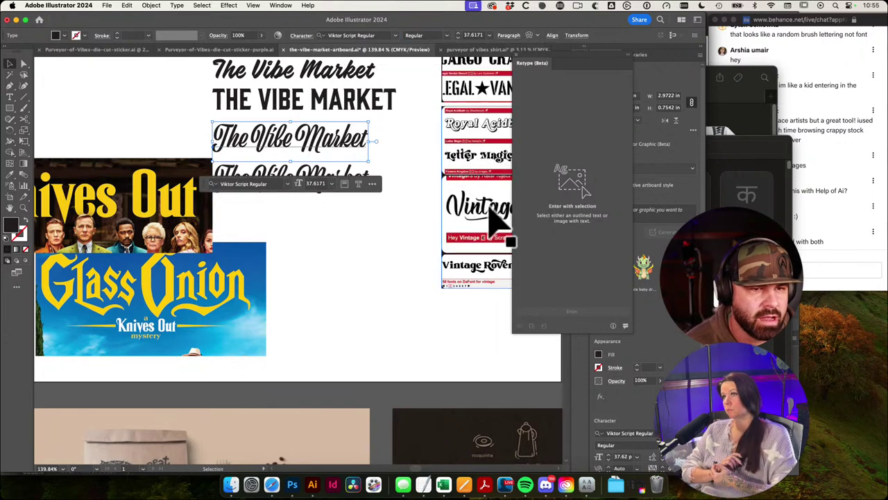
click(397, 36)
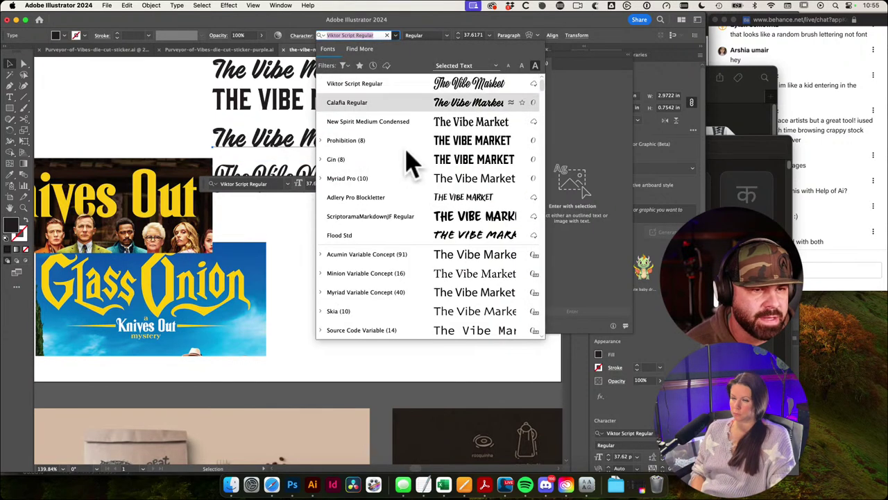
scroll(477, 251, down, 5)
scroll(481, 254, down, 10)
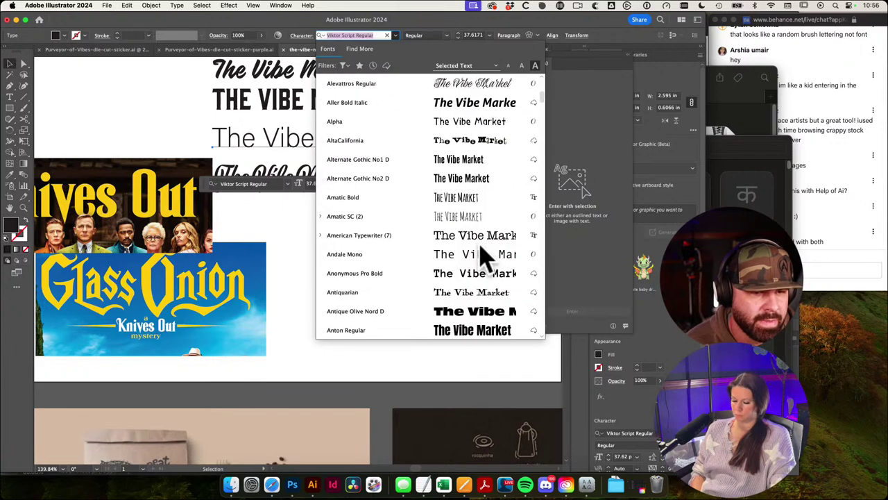
scroll(489, 220, up, 2)
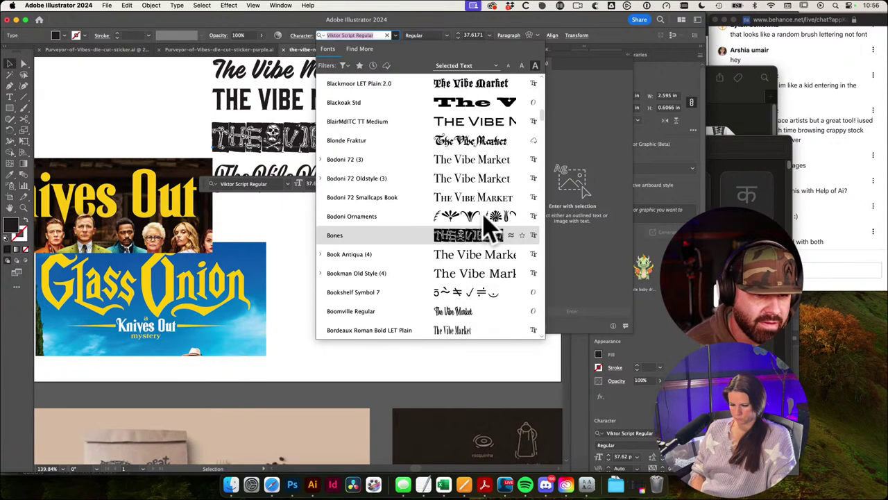
scroll(496, 219, down, 10)
scroll(496, 212, down, 15)
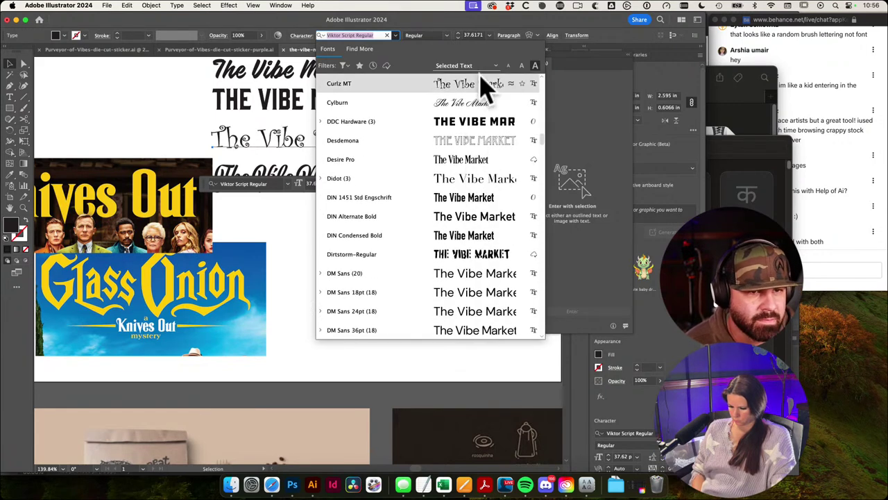
Step: Try the uppercase alphabet as the font preview sample, restore Selected Text, and close the font list
click(485, 67)
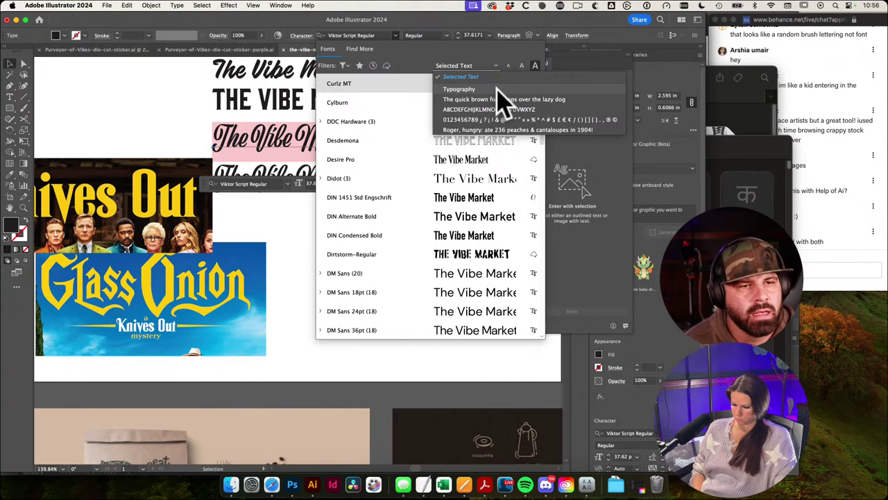
click(497, 110)
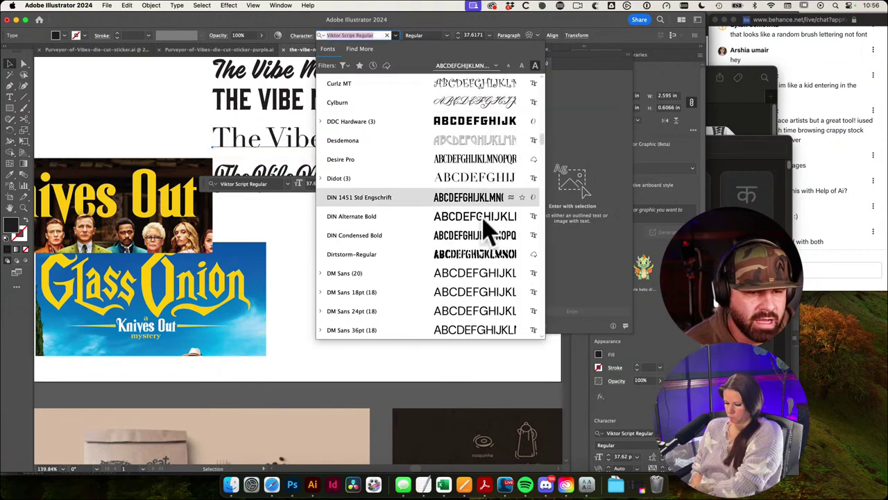
click(490, 66)
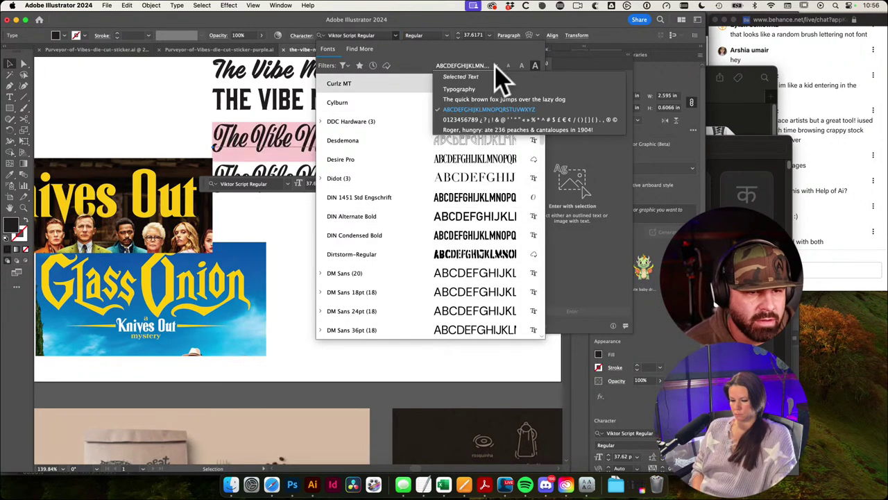
click(478, 78)
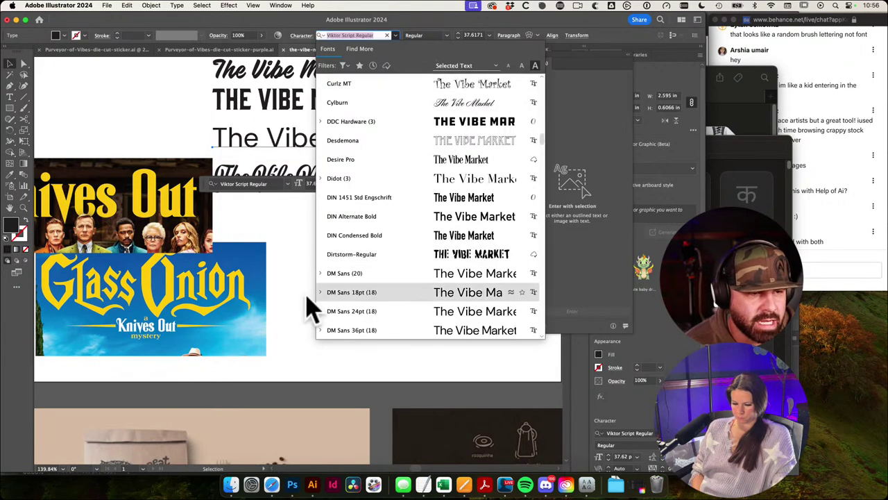
click(298, 256)
click(340, 142)
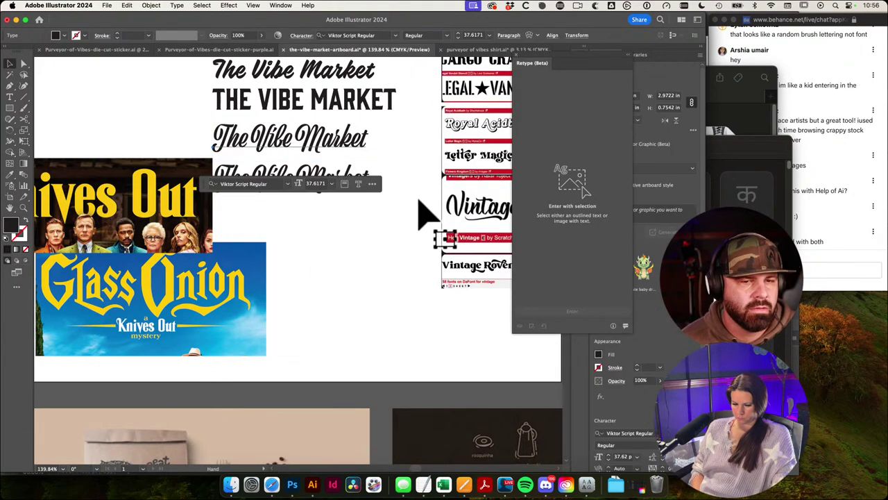
Step: Switch to Safari and open the DaFont home page
drag(407, 247, 157, 241)
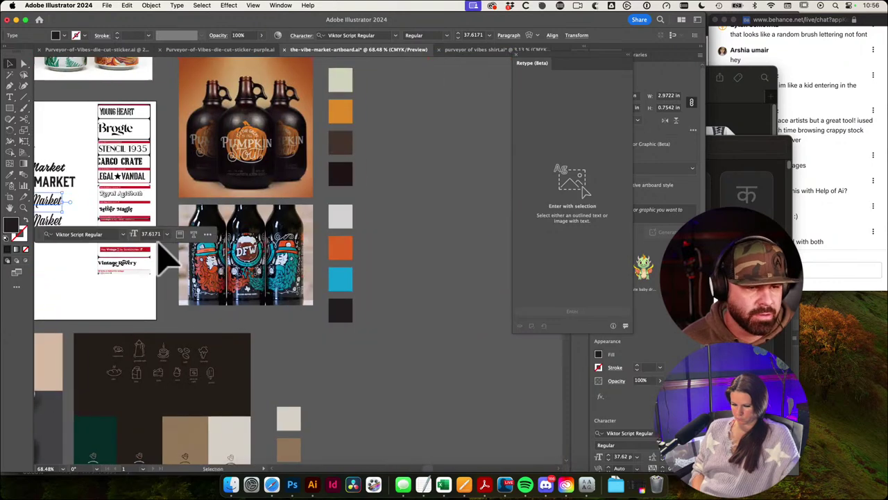
click(272, 485)
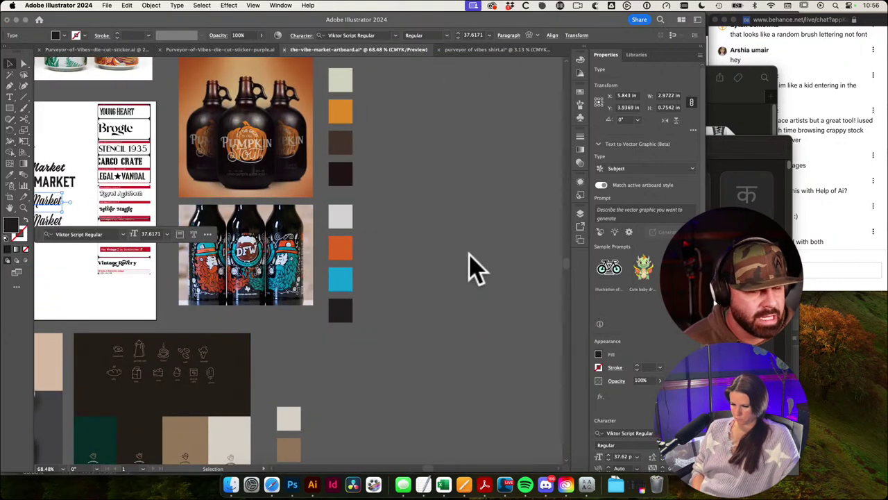
key(super+Tab)
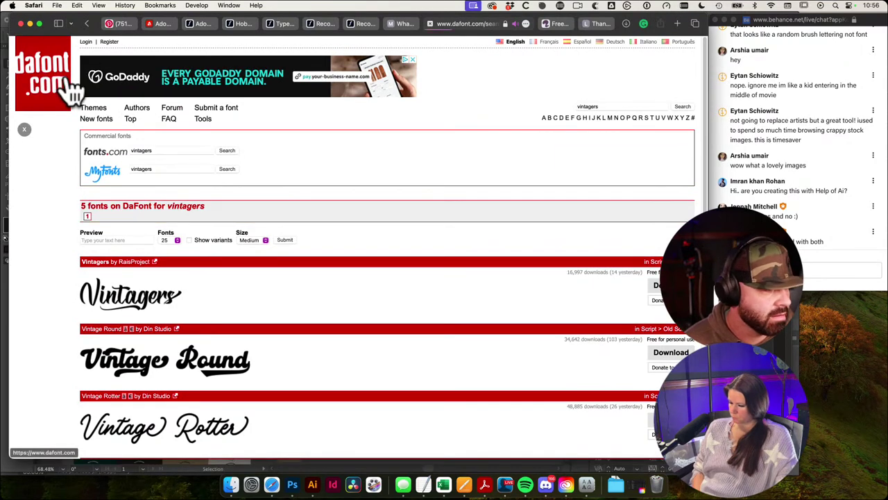
click(69, 89)
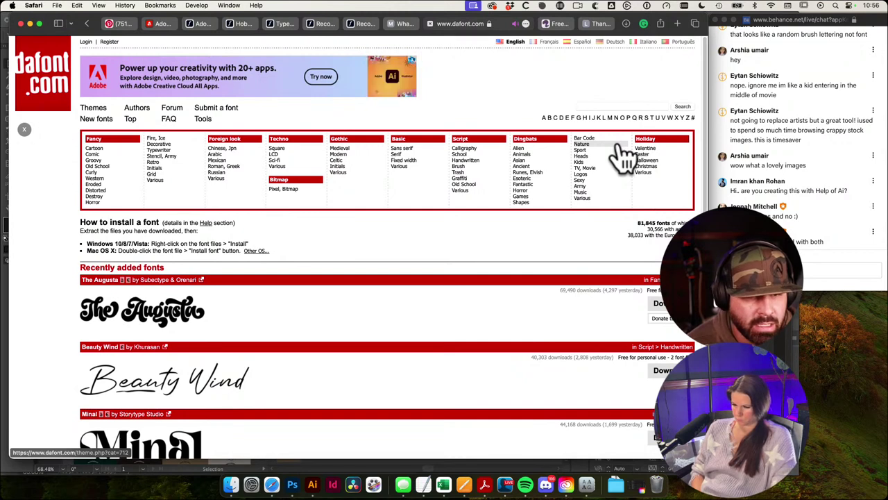
Step: Open the Shapes category under Dingbats and browse its fonts as far as Little Pinky Doodles
click(522, 203)
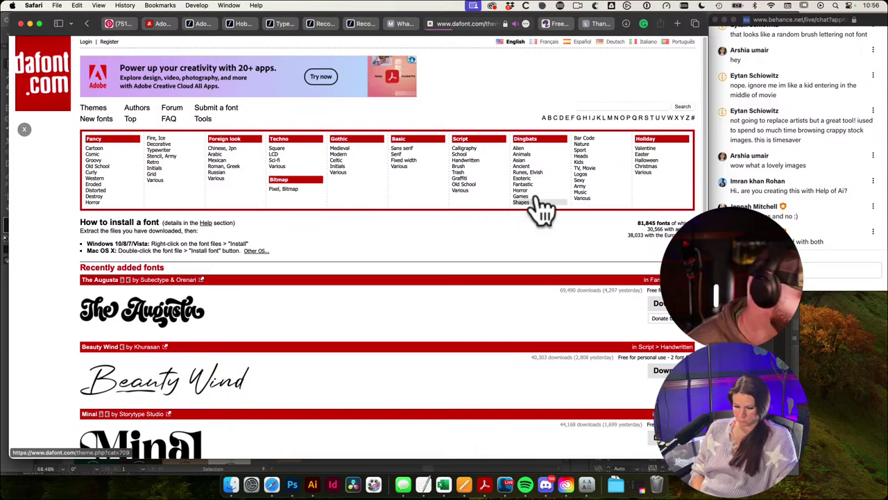
scroll(545, 281, down, 3)
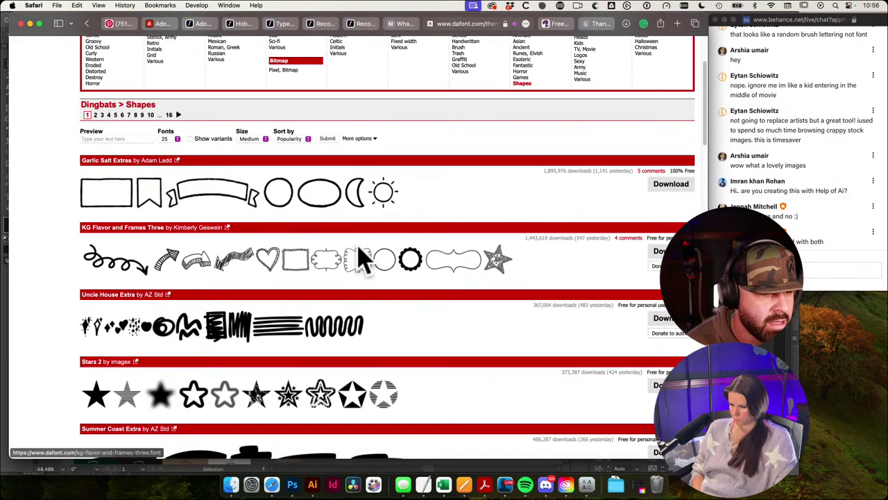
scroll(360, 258, down, 3)
scroll(364, 260, down, 1)
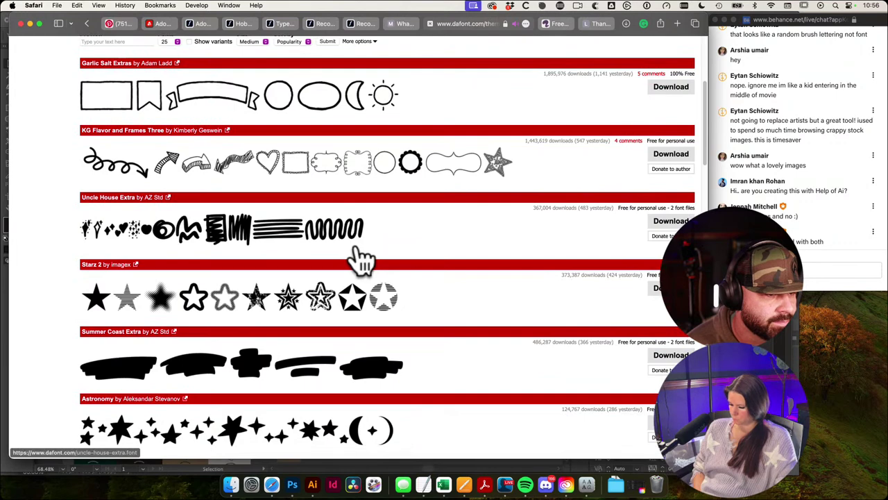
scroll(360, 258, down, 10)
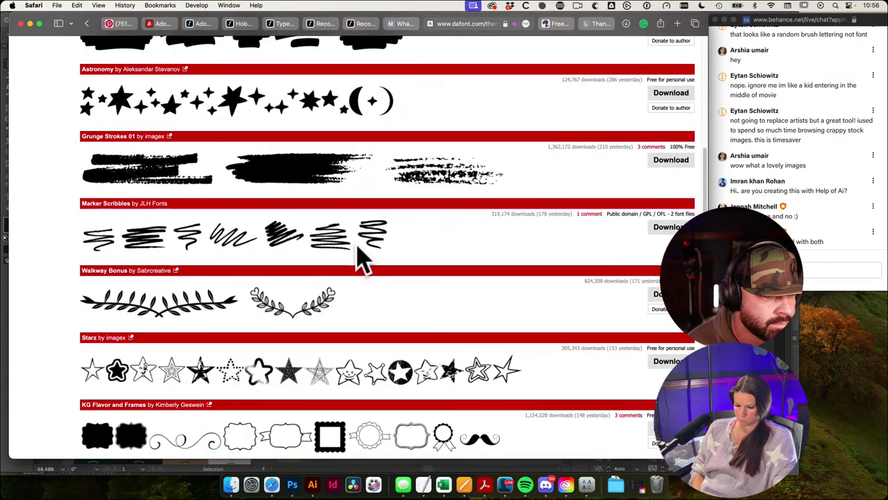
scroll(465, 273, down, 3)
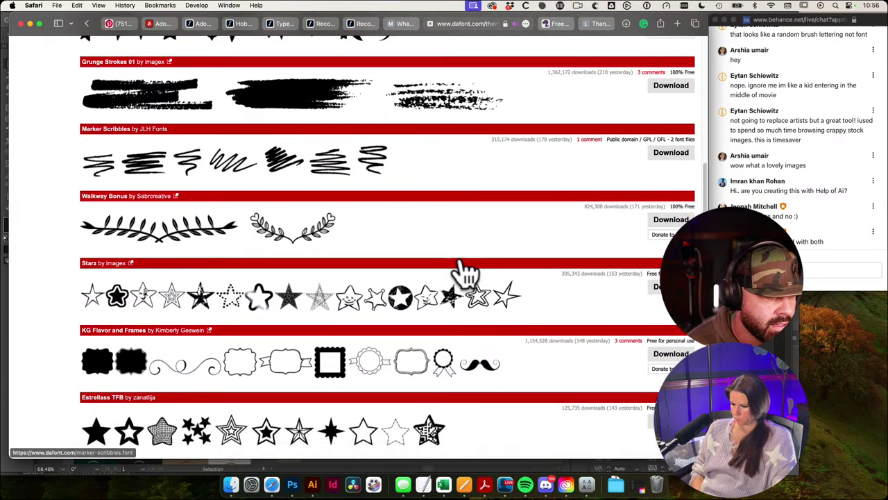
scroll(463, 272, up, 2)
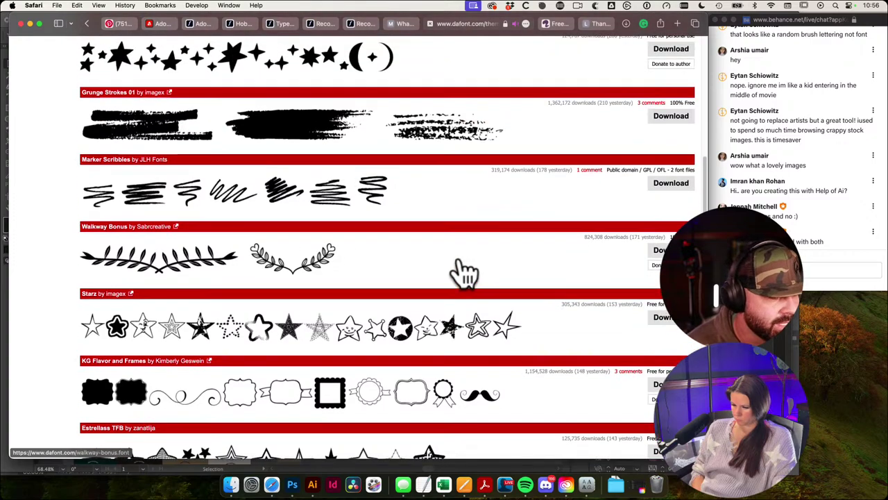
scroll(462, 273, down, 4)
scroll(462, 275, down, 10)
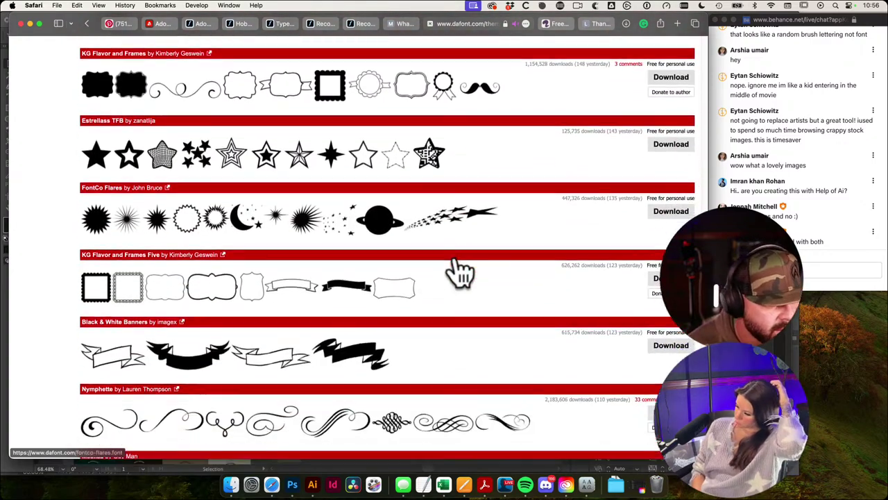
scroll(457, 270, down, 8)
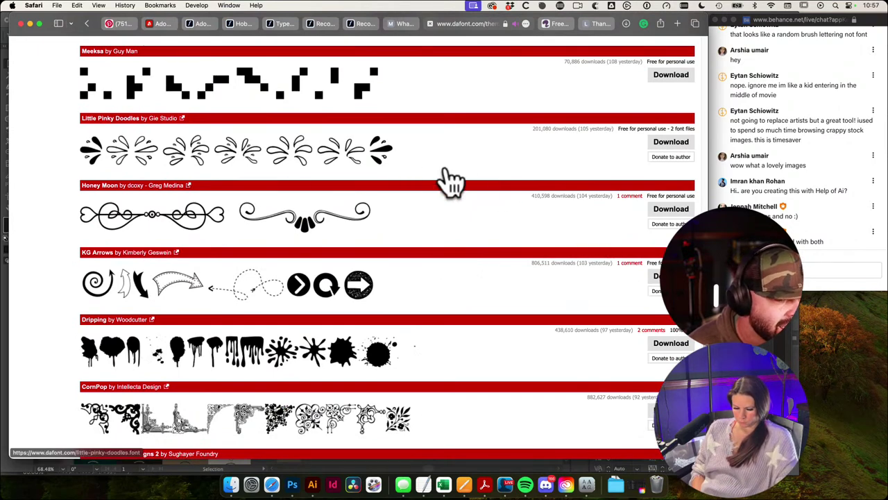
scroll(501, 175, down, 1)
scroll(493, 175, up, 1)
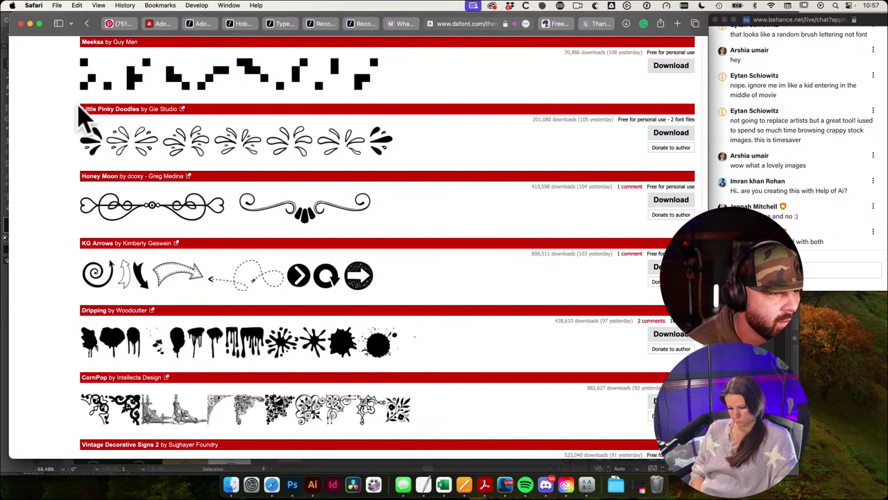
Step: Download the Little Pinky Doodles font and install Little pinky doodles.ttf in Font Book
click(677, 136)
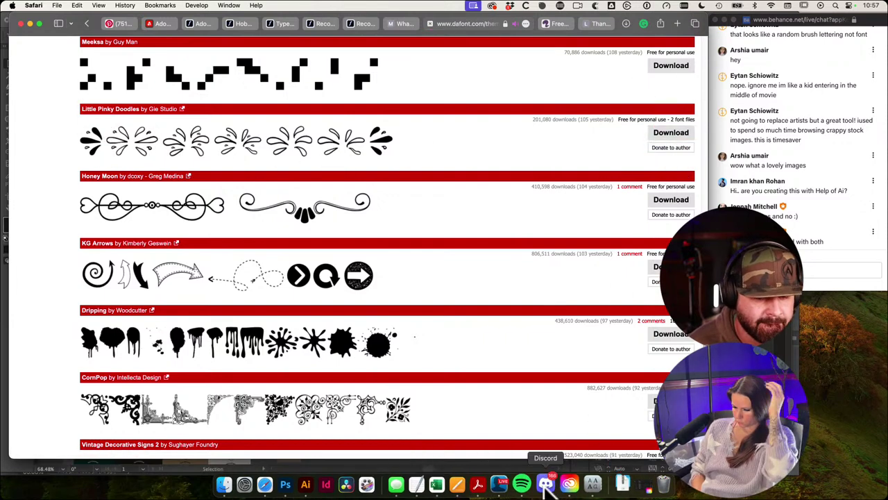
click(617, 482)
click(617, 445)
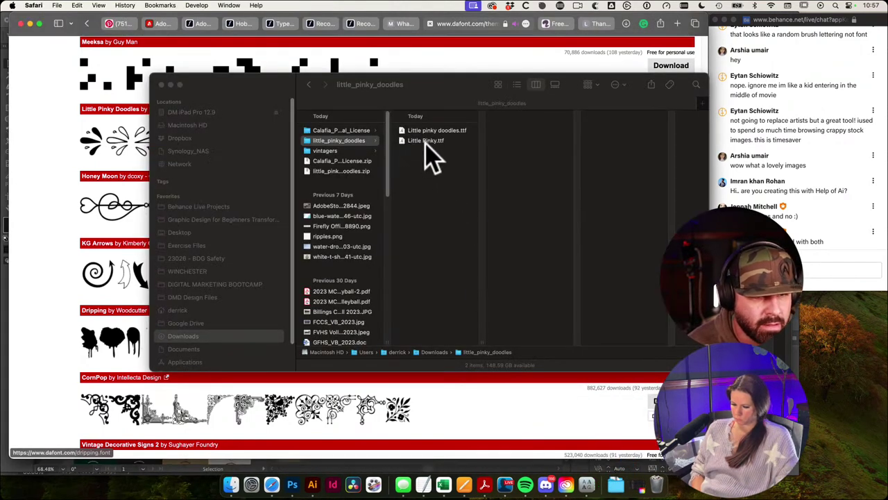
double_click(443, 131)
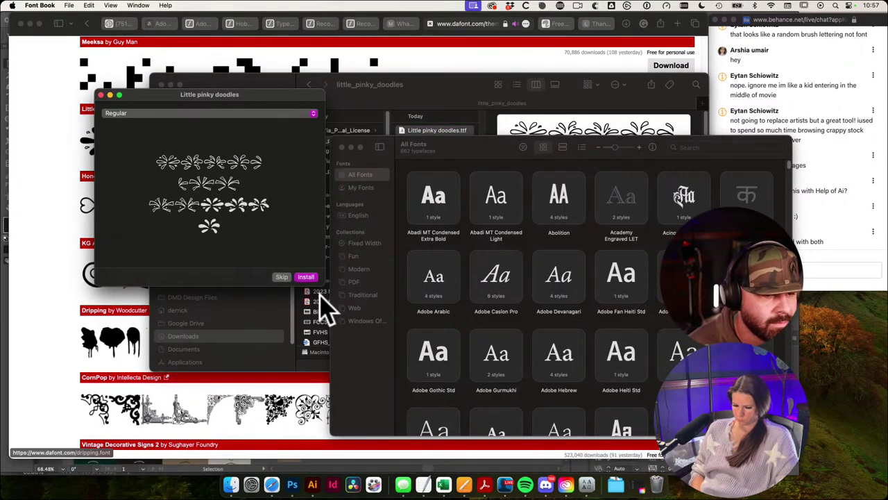
click(306, 277)
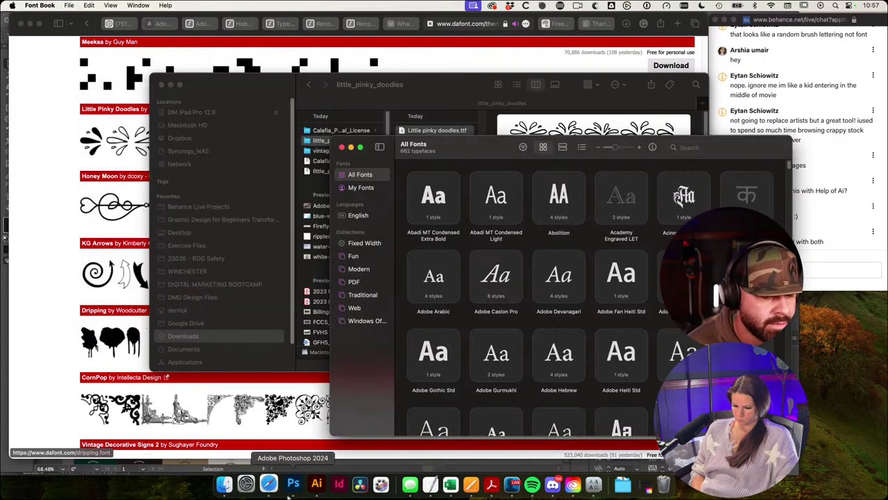
Step: Switch to Illustrator and set the Type tool's font to Little pinky doodles
click(312, 485)
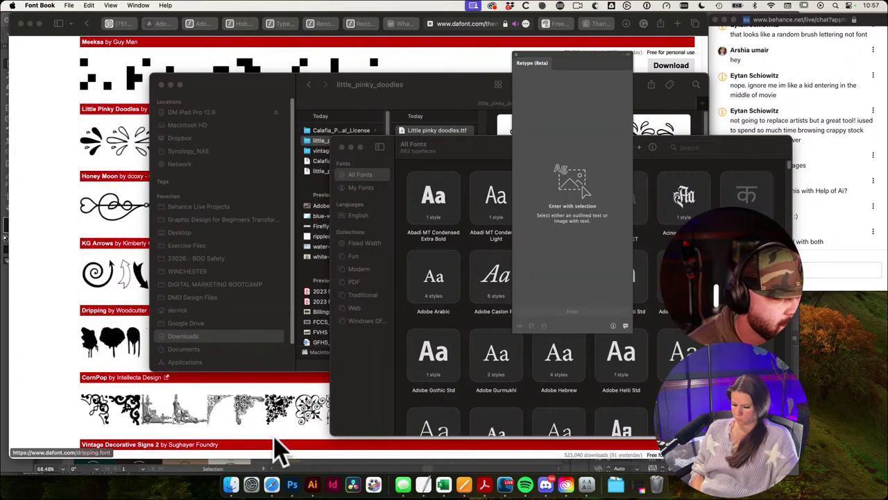
click(312, 485)
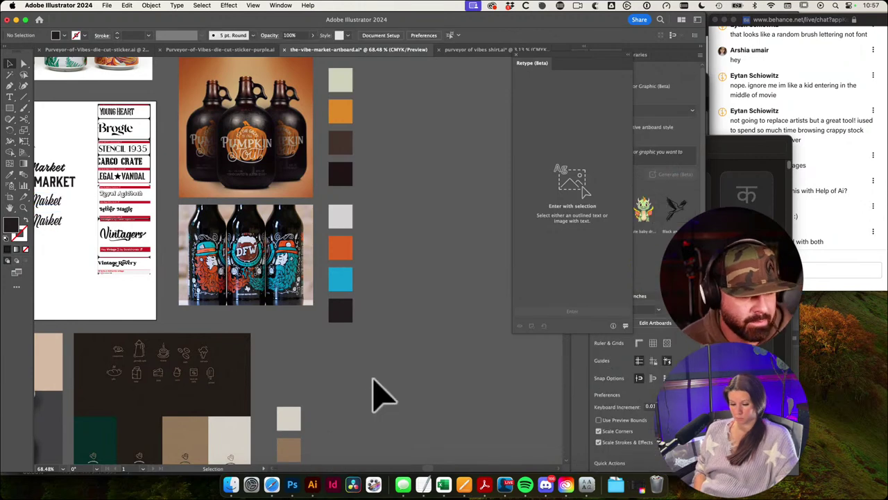
scroll(368, 378, up, 4)
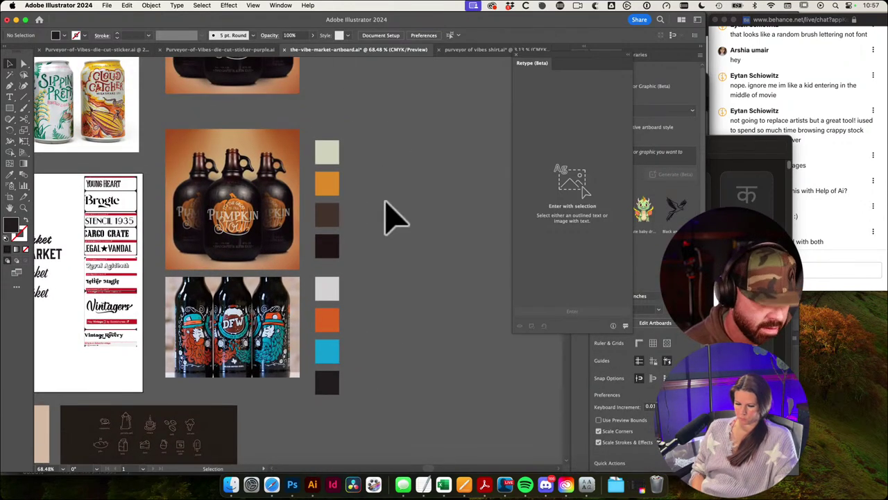
key(t)
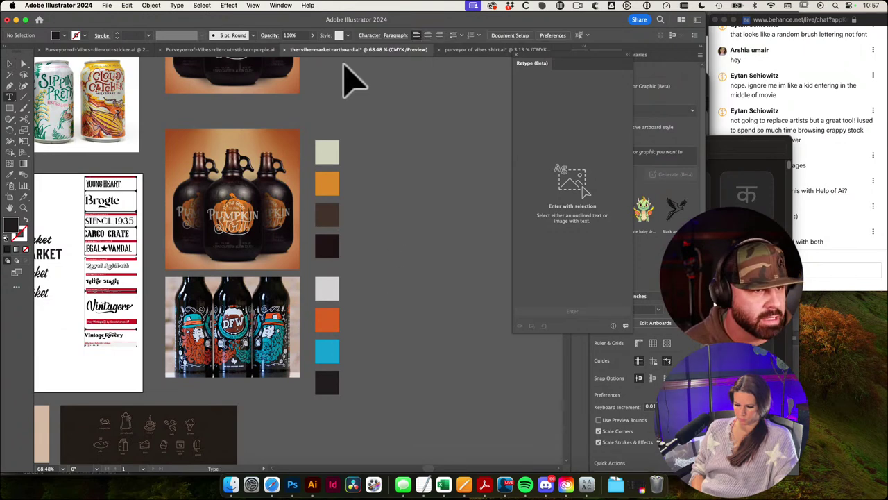
click(372, 36)
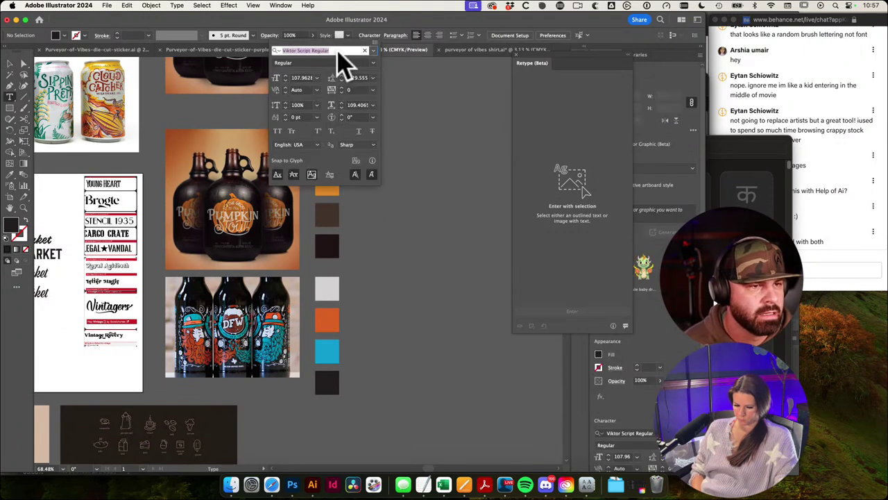
text(little)
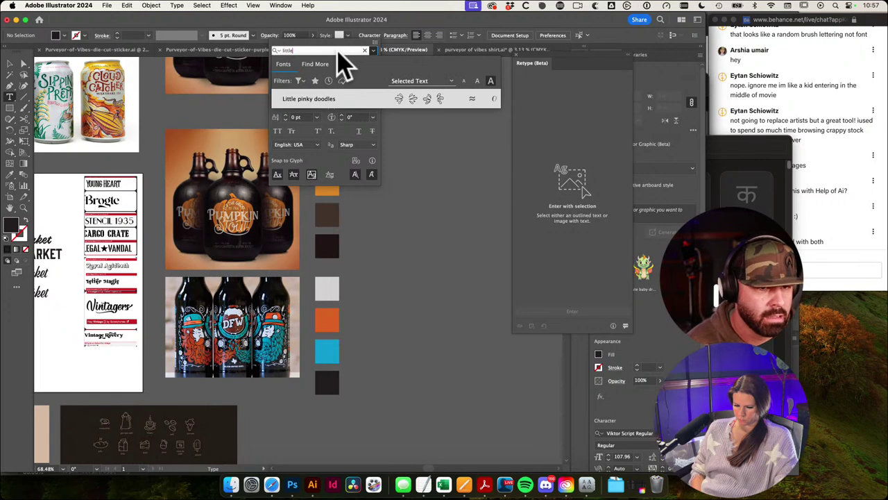
click(318, 98)
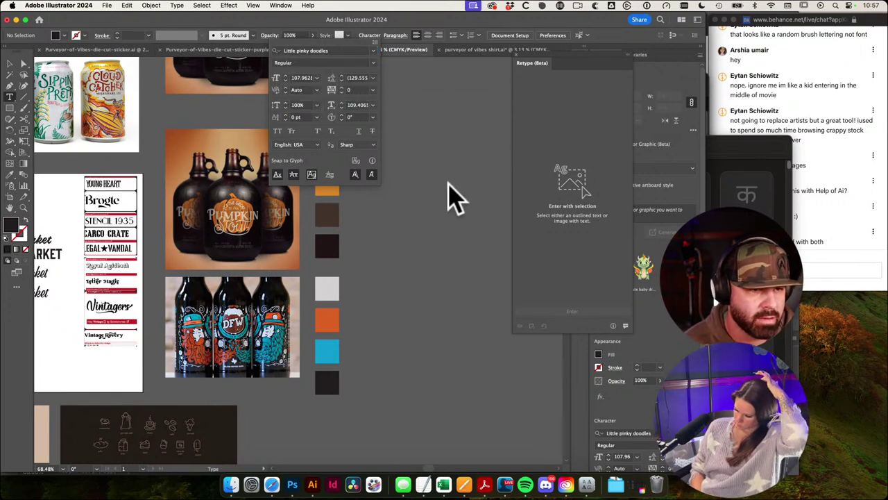
Step: Place a line of placeholder text on the empty canvas above the Vintagers image
drag(454, 197, 272, 188)
click(290, 159)
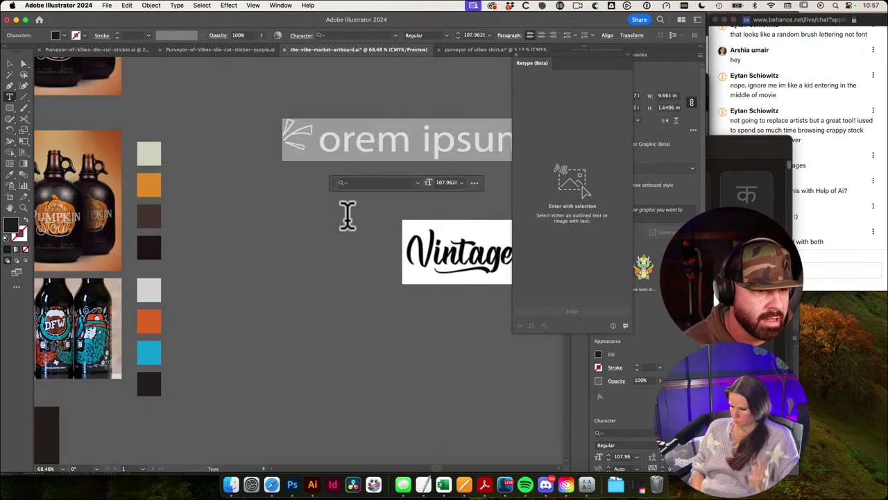
super+click(327, 227)
super+click(384, 143)
drag(382, 142, 232, 142)
drag(291, 144, 278, 148)
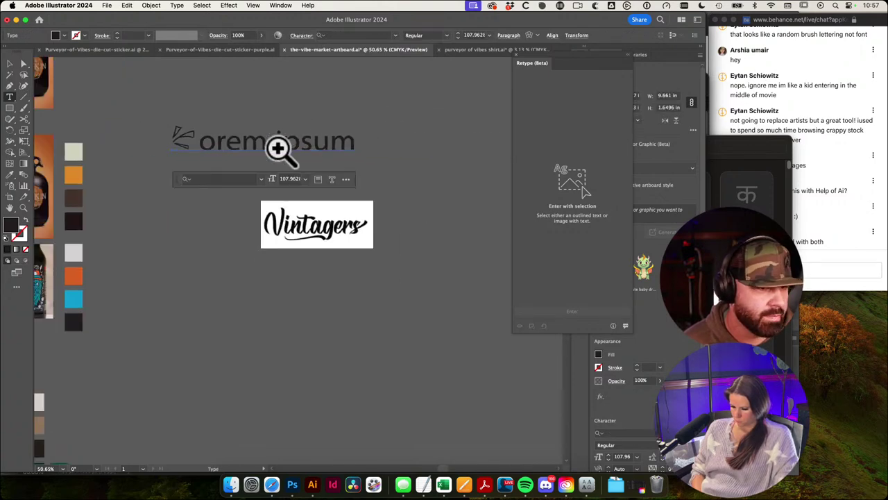
Step: Open the Glyphs panel, enlarge it and move it clear of the placeholder text
key(v)
click(177, 6)
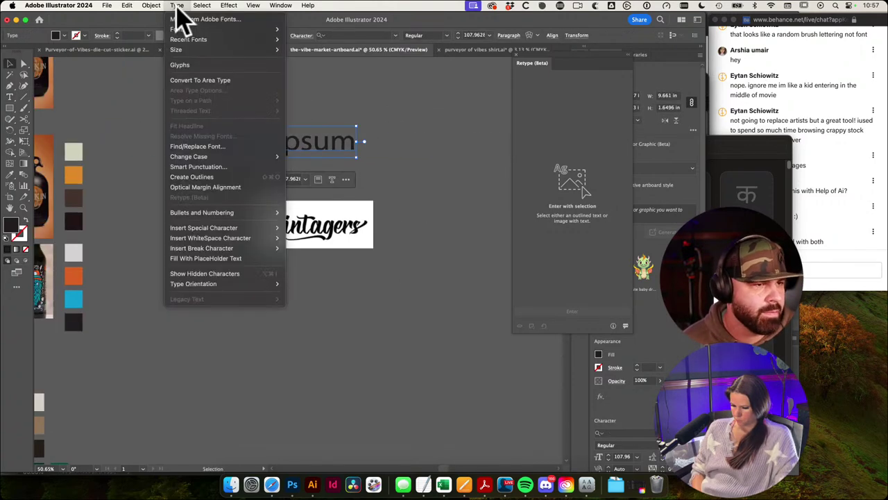
click(191, 66)
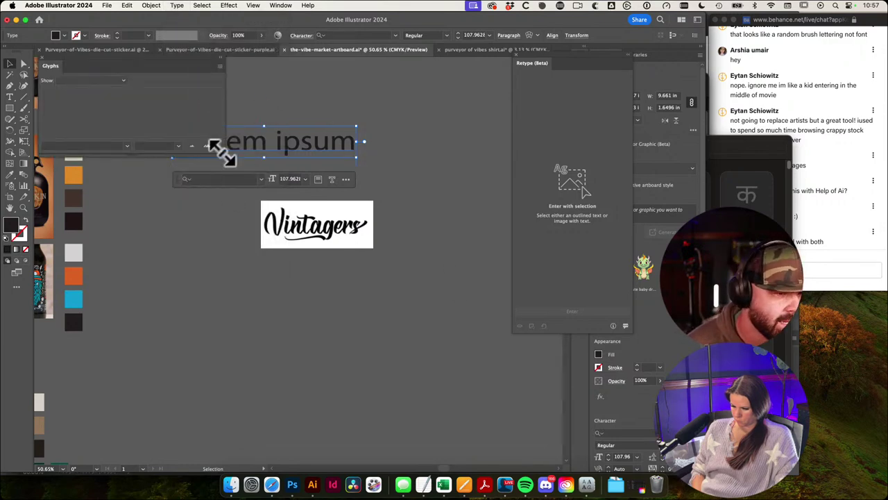
drag(223, 152, 442, 368)
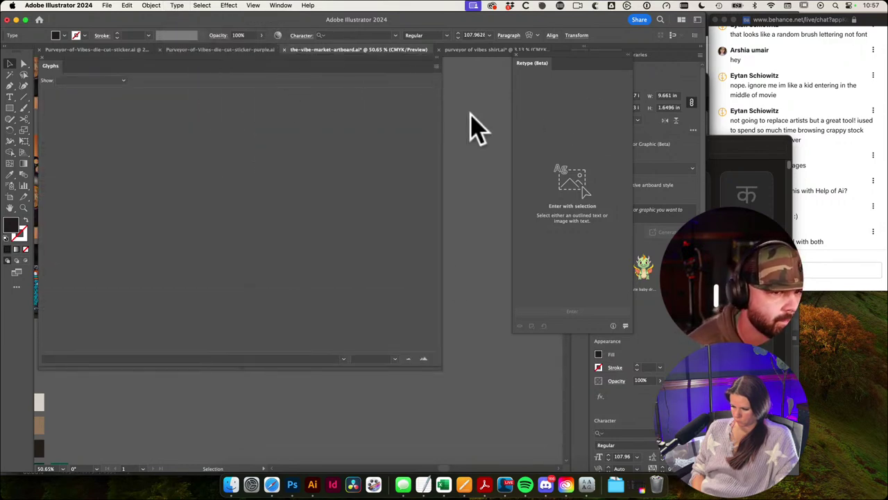
drag(408, 57, 739, 114)
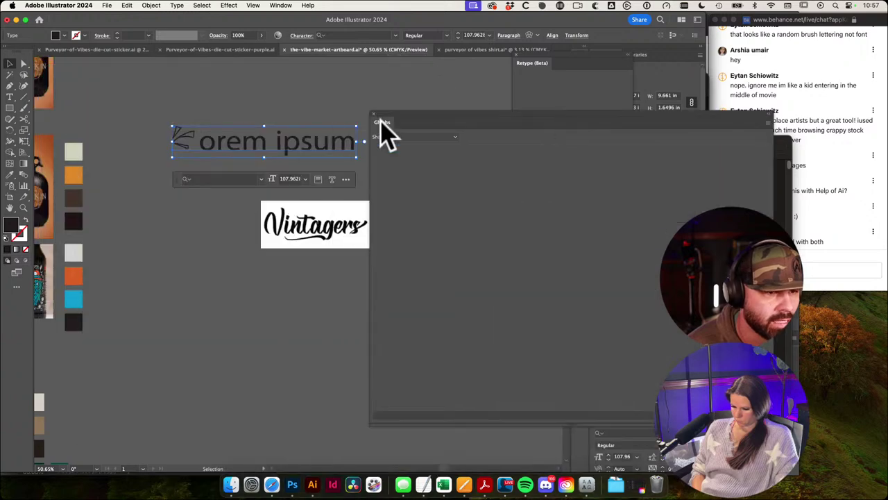
Step: Examine the placeholder text's Myriad Pro glyphs, and bring up the Little pinky doodles glyph set
click(299, 139)
click(298, 141)
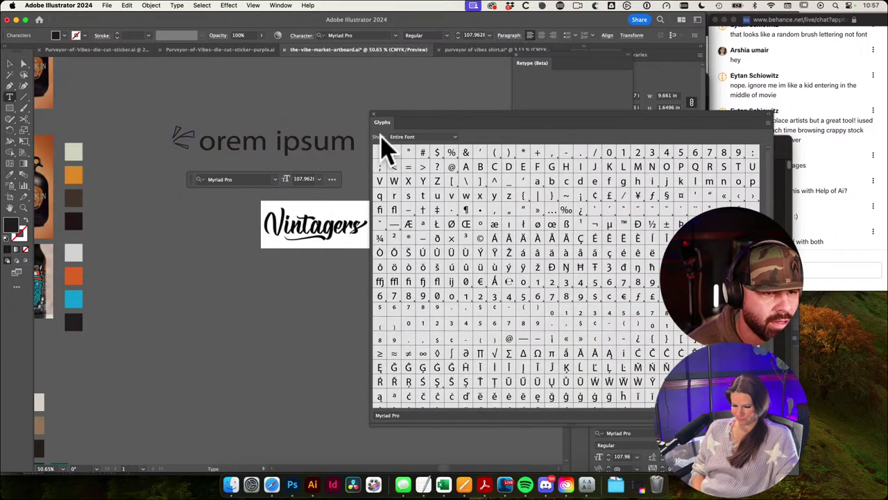
scroll(528, 285, down, 5)
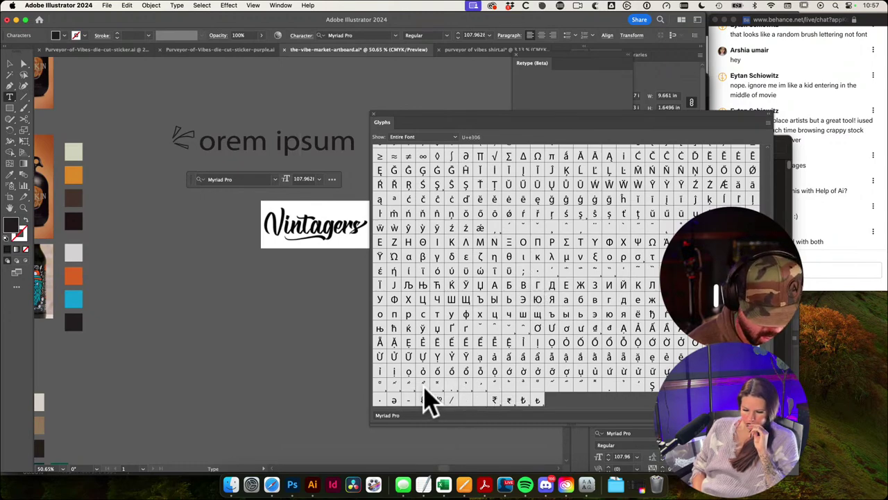
scroll(416, 399, up, 5)
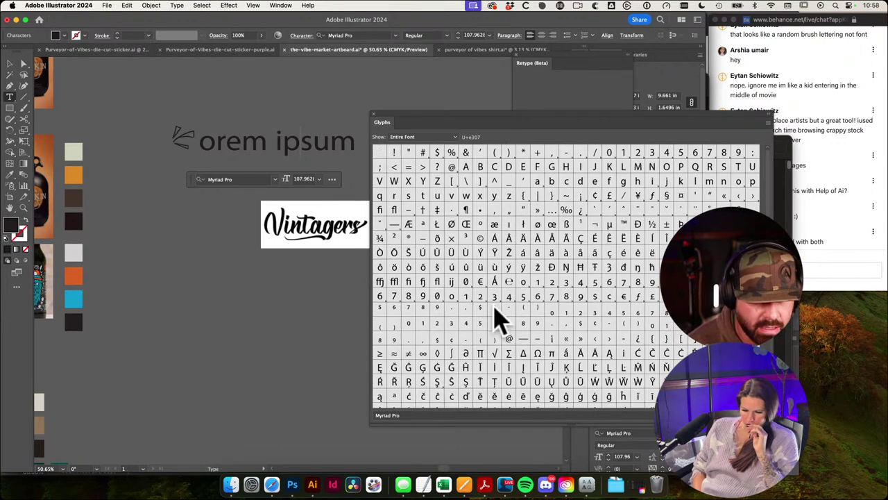
triple_click(238, 139)
click(197, 133)
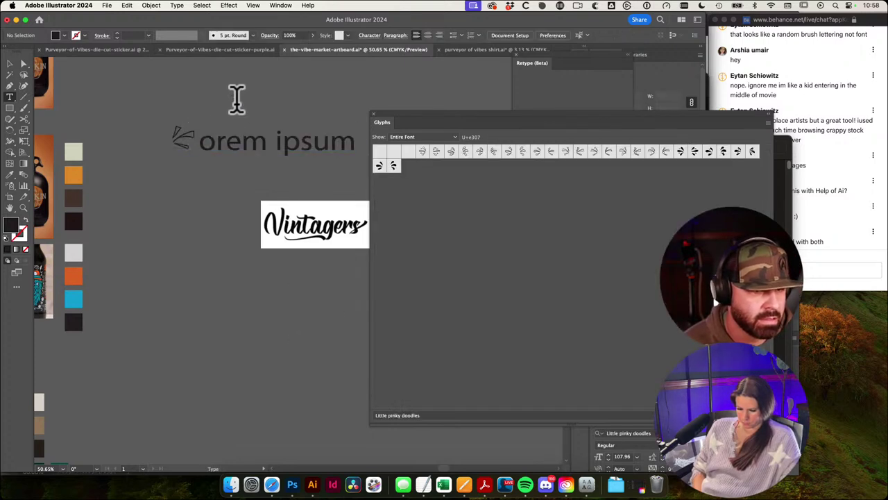
Step: Try to place the first doodle glyph (U+0041) on the canvas, and move the Glyphs panel farther from the artwork
drag(509, 151, 403, 229)
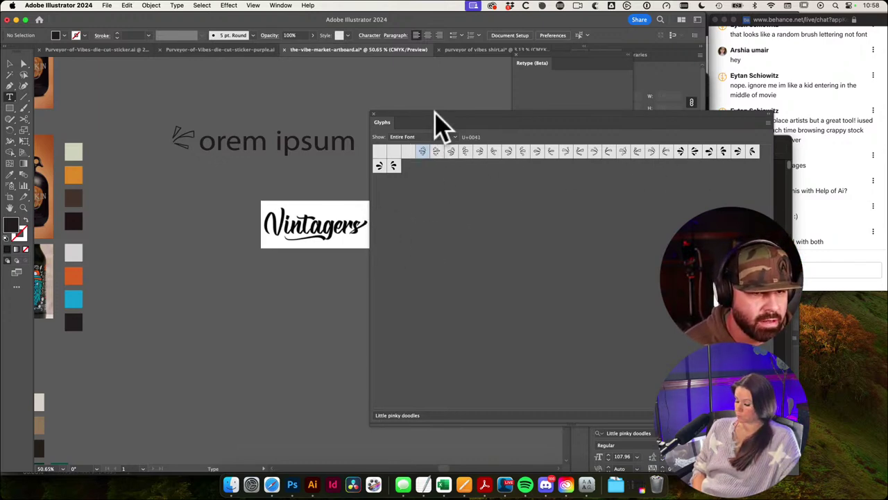
drag(435, 114, 570, 90)
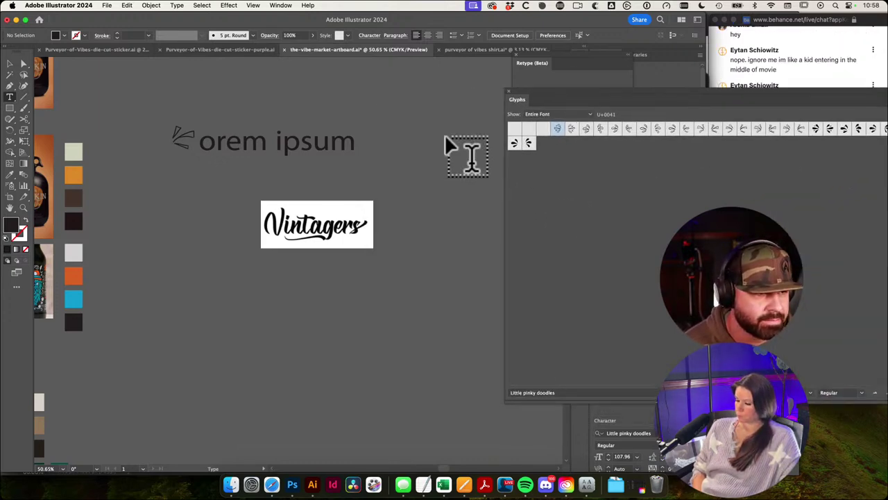
Step: Try to insert the second doodle glyph (U+0042) into a new, emptied text line beside the Vintagers image
drag(168, 240, 168, 240)
click(174, 221)
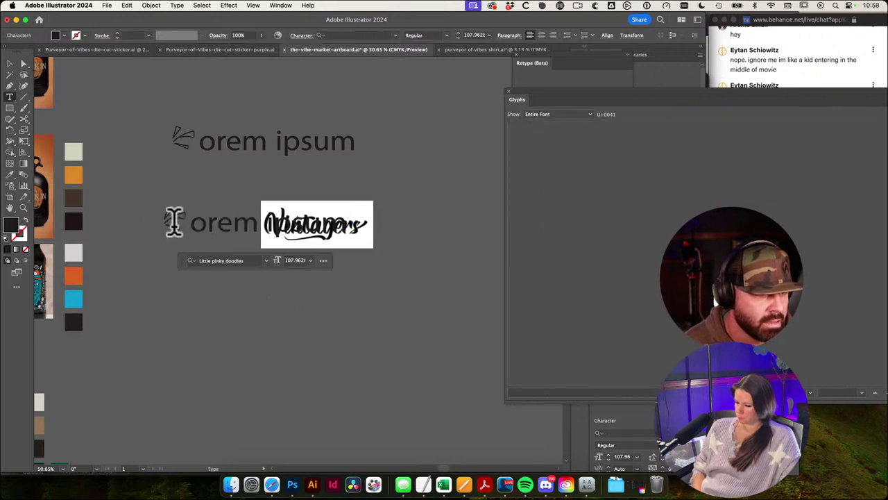
key(super+a)
key(BackSpace)
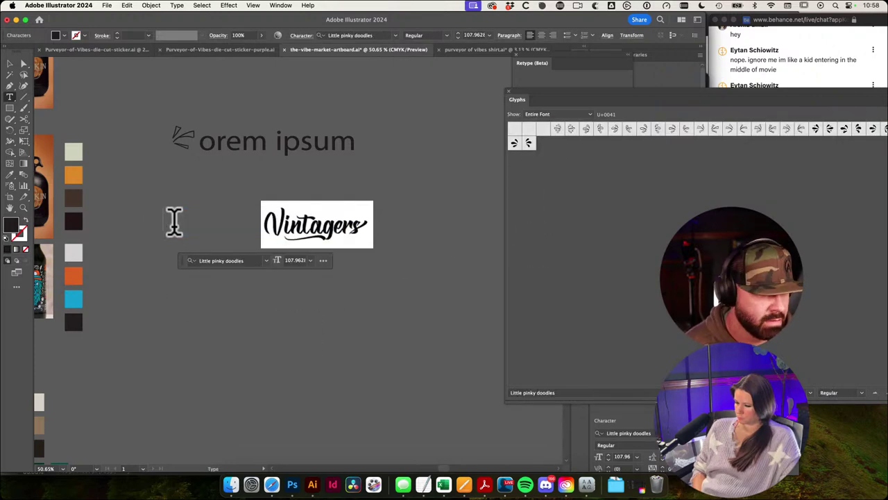
click(571, 128)
key(Escape)
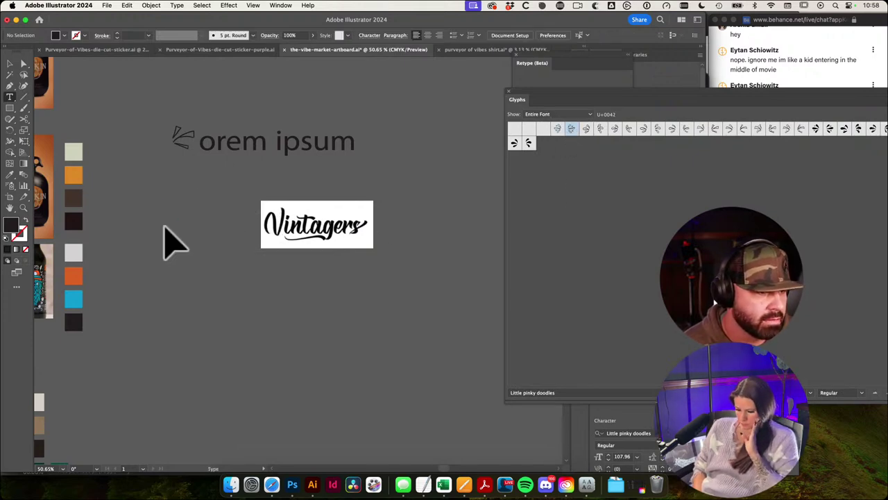
Step: Add a second placeholder text line below the existing one and delete its words, keeping only the leading doodle glyph
key(BackSpace)
key(a)
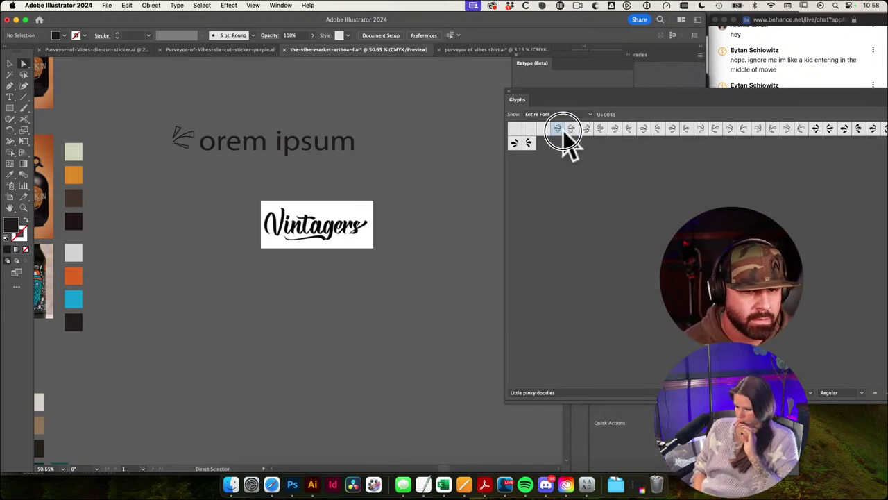
key(t)
click(178, 177)
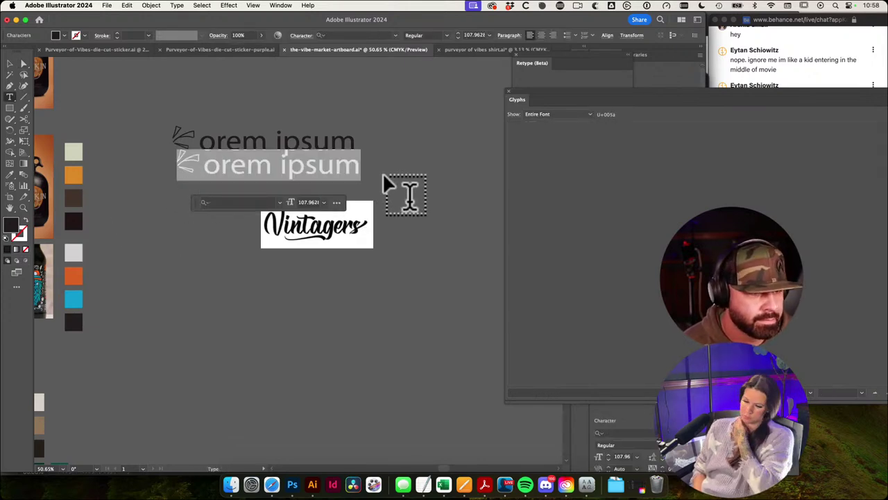
drag(203, 164, 484, 163)
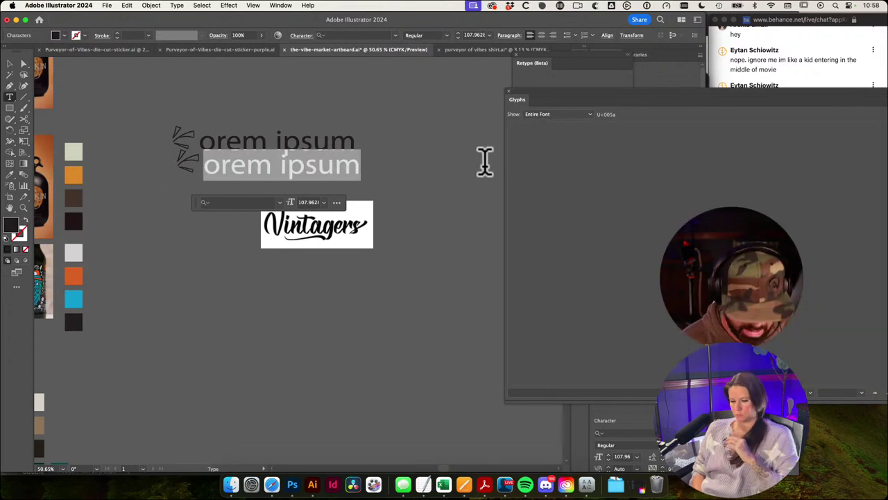
key(BackSpace)
Step: Replace the doodle in the new line with the first Little pinky doodles glyph (U+0041) and add the second glyph (U+0042) beside it
drag(202, 160, 171, 154)
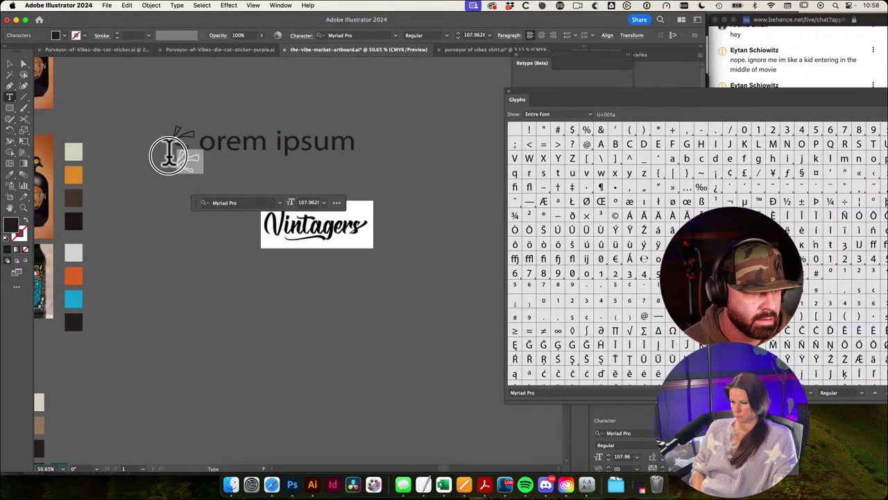
double_click(557, 129)
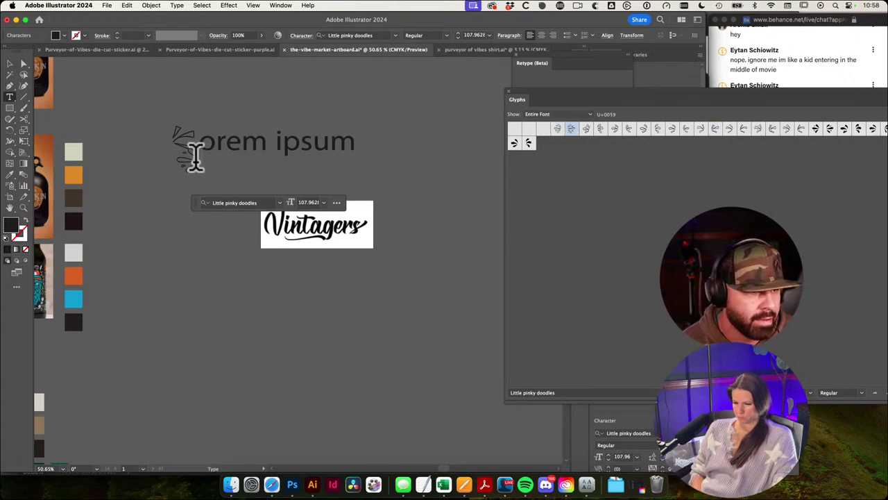
click(195, 160)
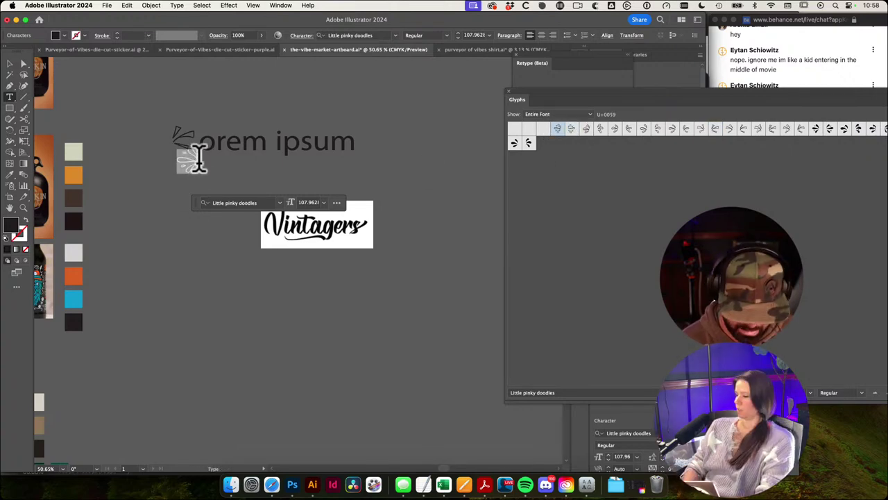
click(198, 161)
drag(197, 160, 215, 162)
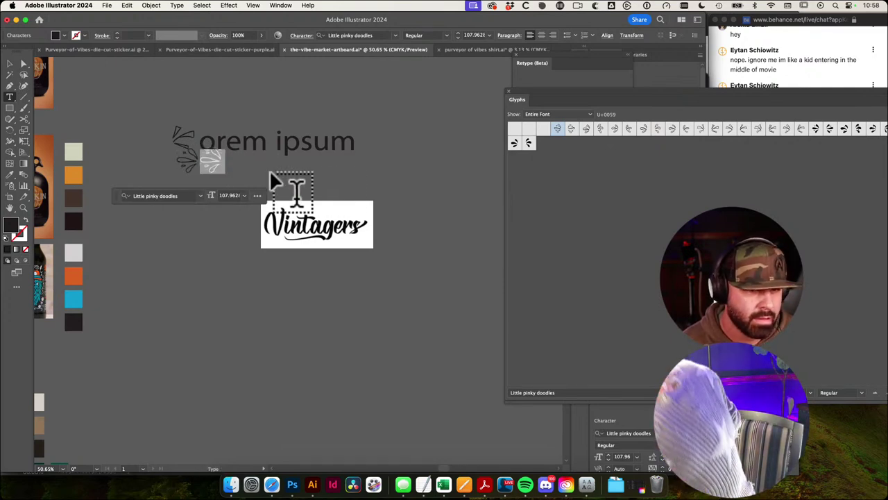
double_click(571, 130)
click(410, 148)
key(v)
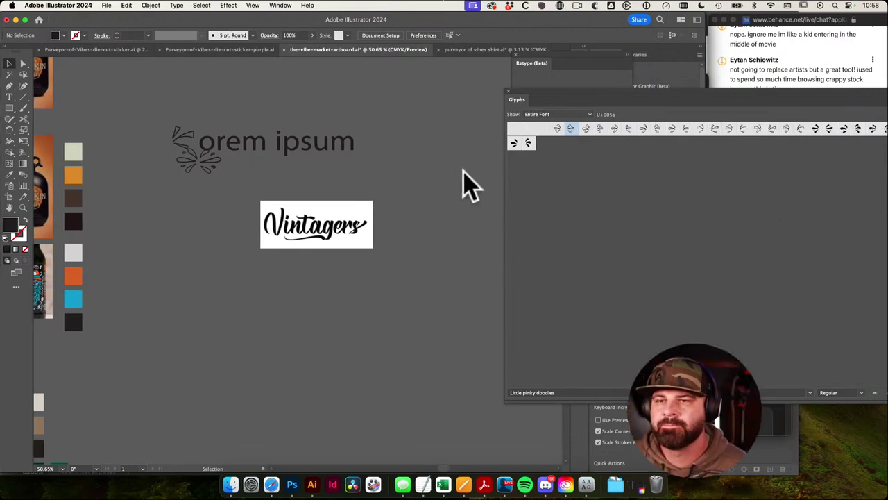
Step: Move the doodle pair to empty canvas below the placeholder text and reposition the Glyphs panel clear of it
mouse_move(204, 175)
mouse_down()
mouse_move(196, 292)
mouse_move(271, 303)
mouse_up()
key(super+space)
key(t)
drag(237, 273, 327, 275)
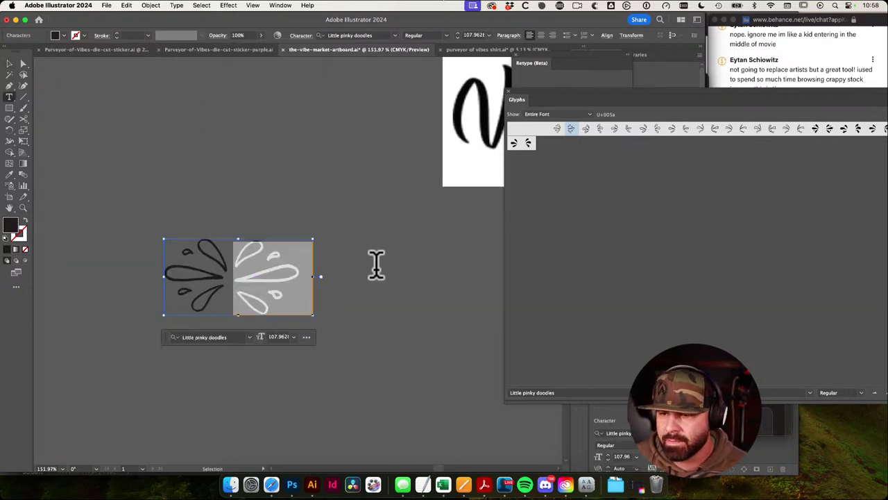
super+click(377, 264)
drag(719, 108, 575, 103)
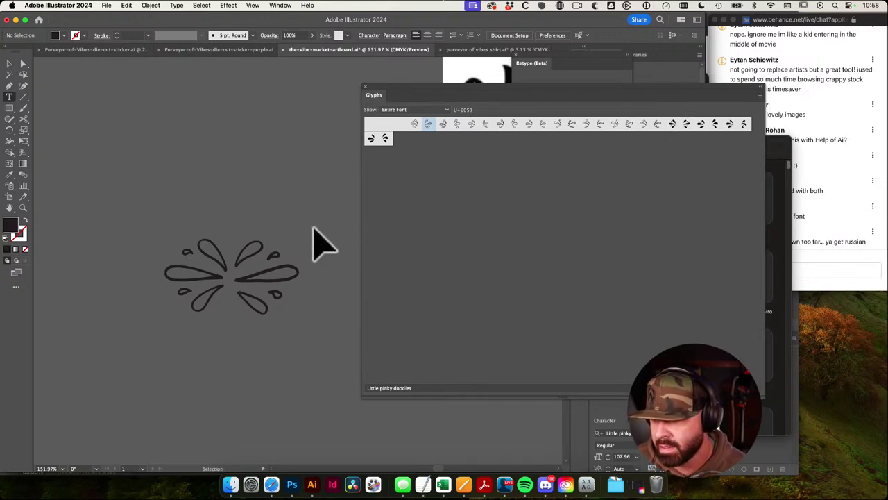
key(Escape)
drag(438, 94, 571, 76)
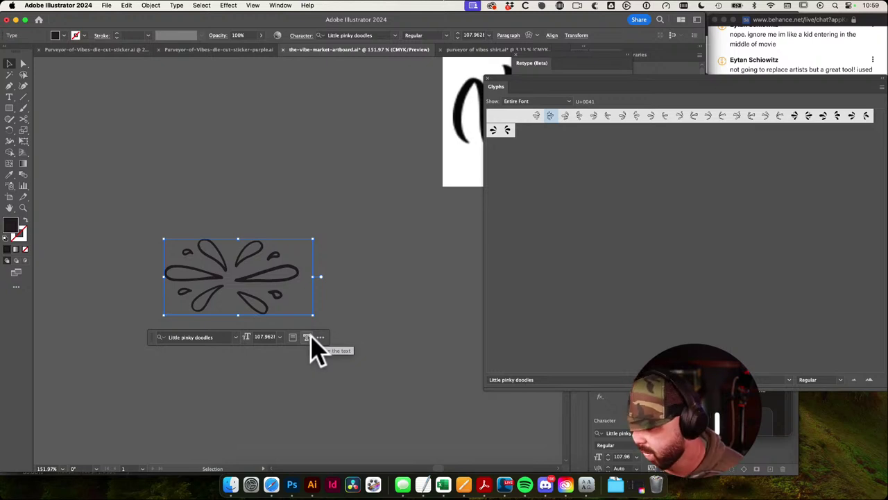
Step: Convert the doodle pair to outlines and move the right-hand doodle horizontally away from the other one
click(178, 6)
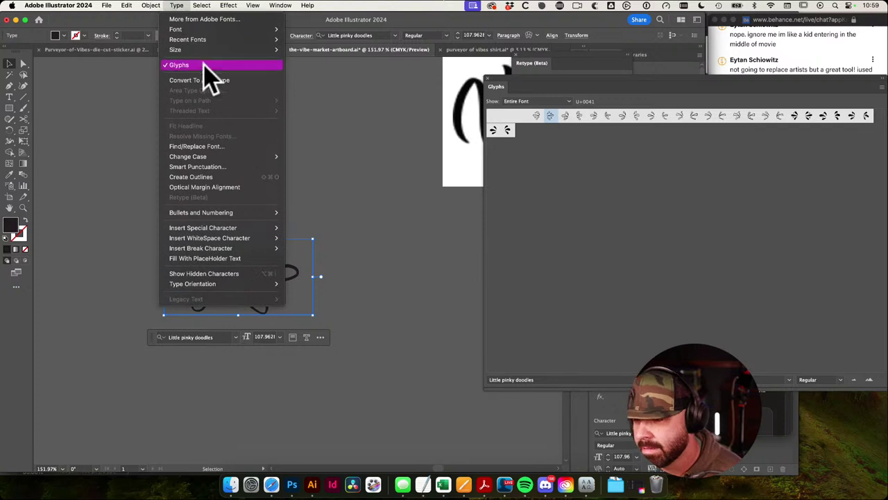
click(272, 180)
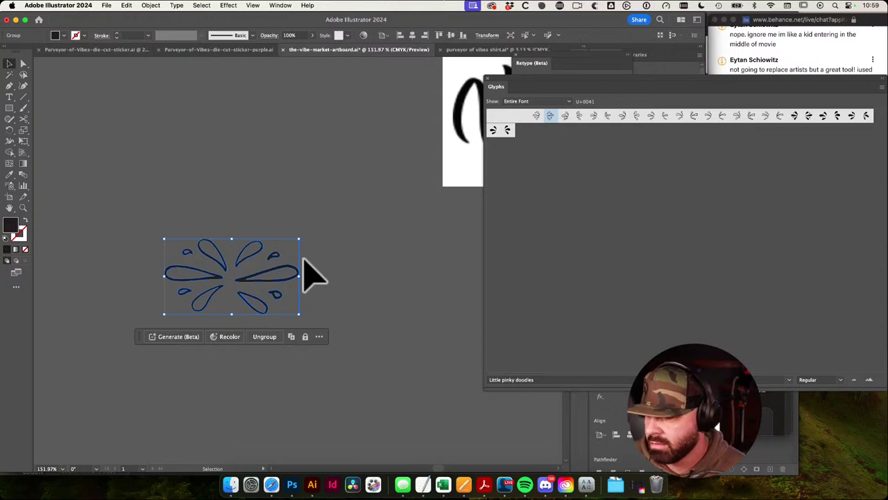
click(334, 198)
key(a)
drag(239, 279, 312, 310)
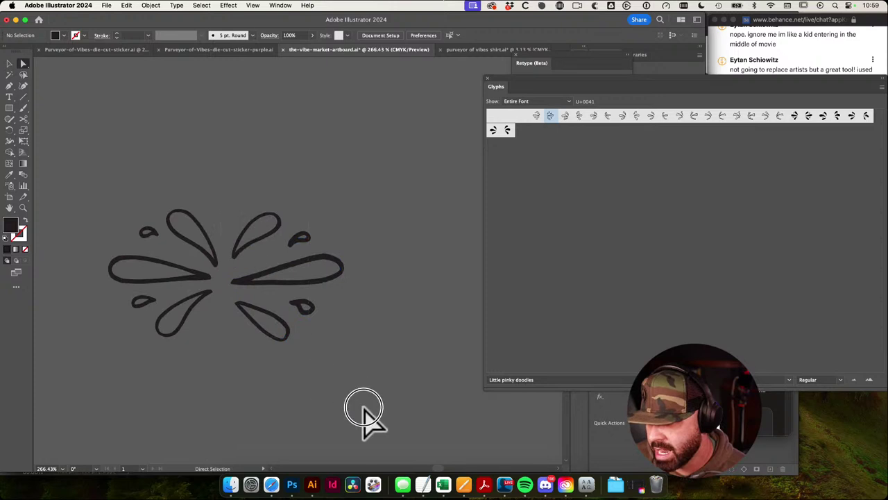
mouse_move(363, 409)
mouse_down()
mouse_move(327, 297)
mouse_move(382, 291)
mouse_up()
key(v)
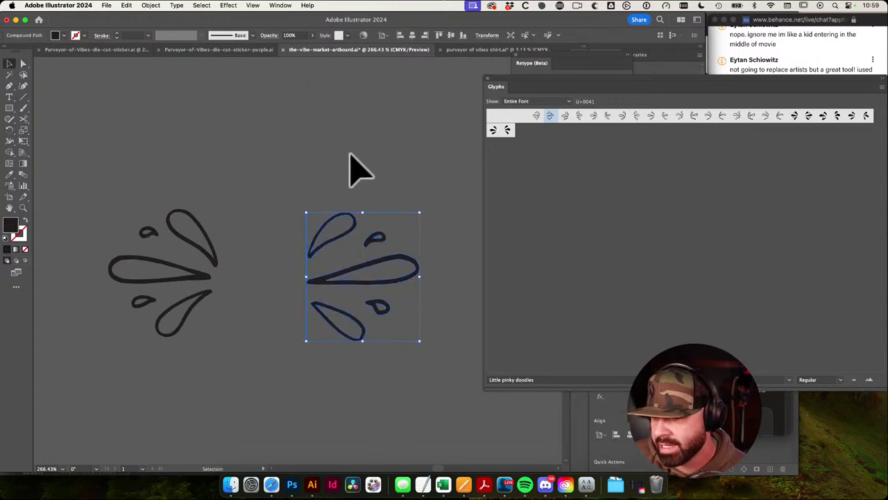
drag(358, 185, 338, 133)
key(super+z)
key(super+shift+z)
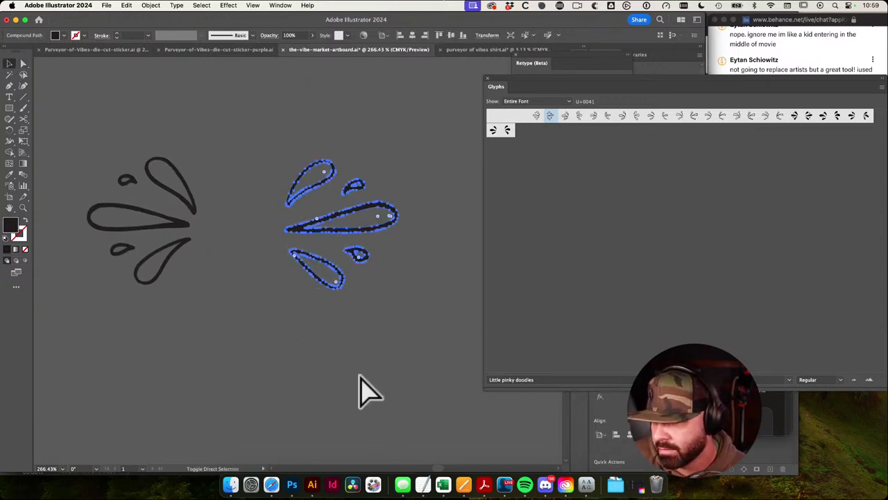
click(360, 378)
scroll(251, 293, down, 3)
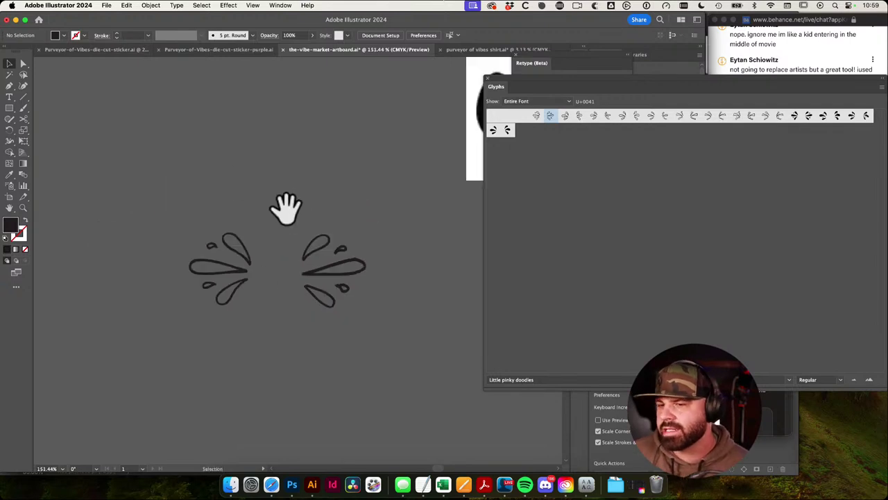
Step: Paste a copy of the right-hand doodle centred below the pair and rotate it so its drops point upward
click(338, 268)
click(272, 174)
key(a)
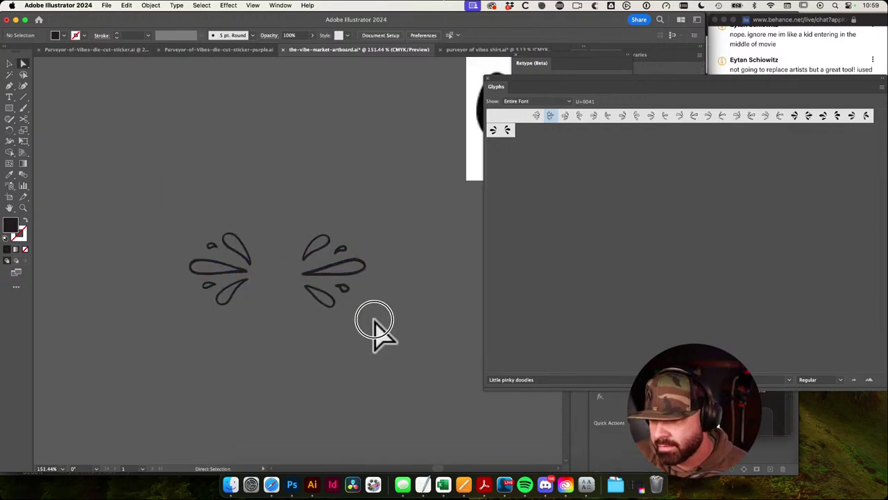
drag(375, 319, 379, 323)
key(super+c)
click(397, 371)
key(super+v)
drag(393, 368, 395, 277)
key(v)
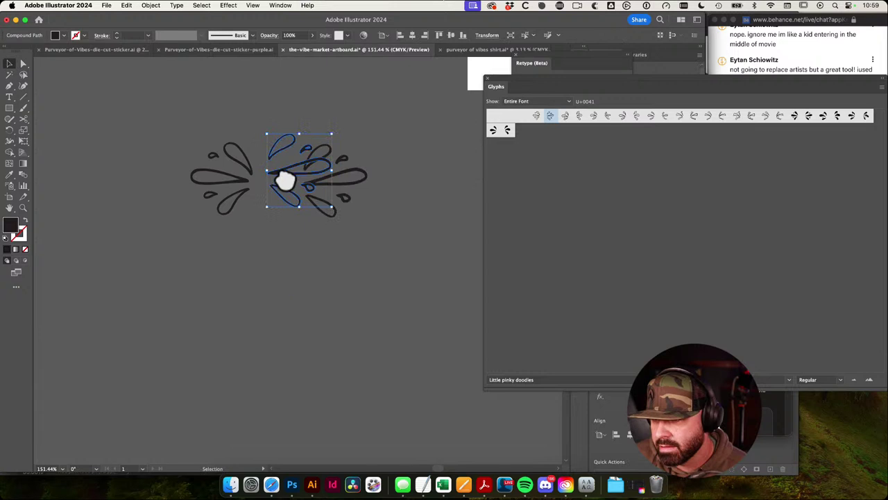
drag(281, 180, 263, 290)
key(r)
drag(372, 243, 235, 189)
key(v)
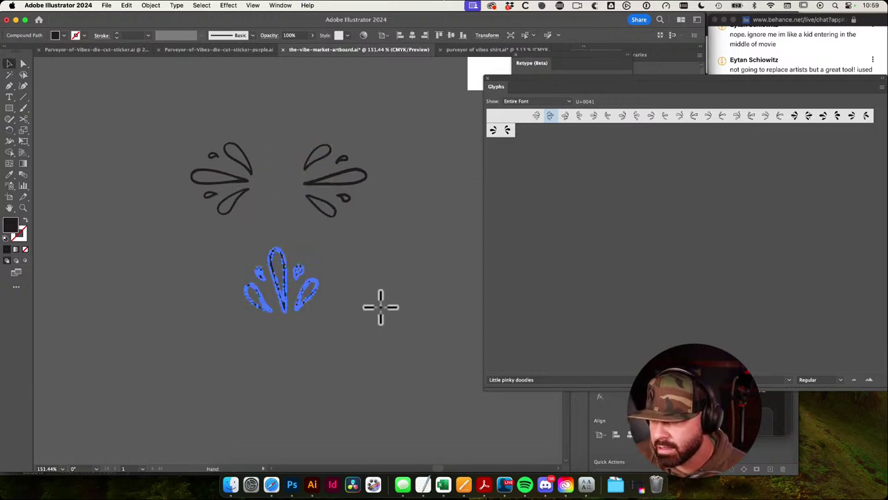
click(381, 306)
Step: Draw a thin horizontal bar to the right of the upright doodle and lengthen it away from the doodle
mouse_move(363, 288)
mouse_down()
mouse_move(338, 250)
mouse_move(393, 290)
mouse_up()
key(m)
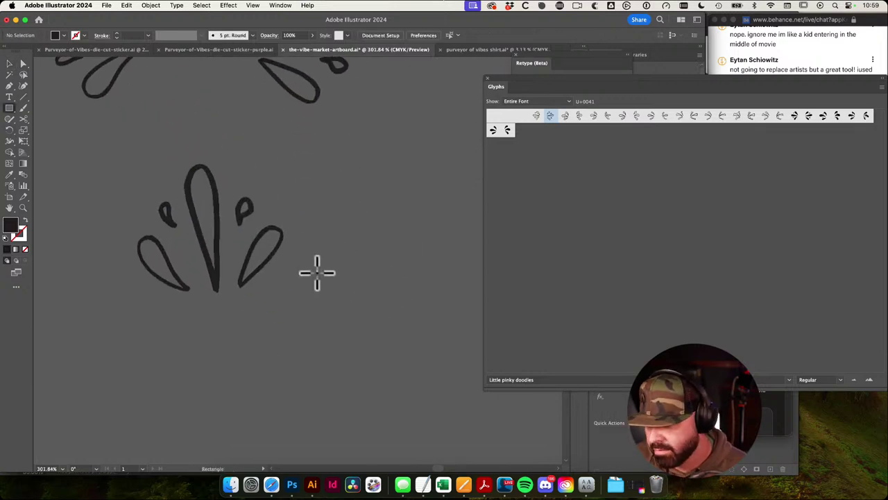
mouse_move(331, 242)
mouse_down()
mouse_move(450, 244)
mouse_move(347, 228)
mouse_up()
drag(367, 288, 320, 291)
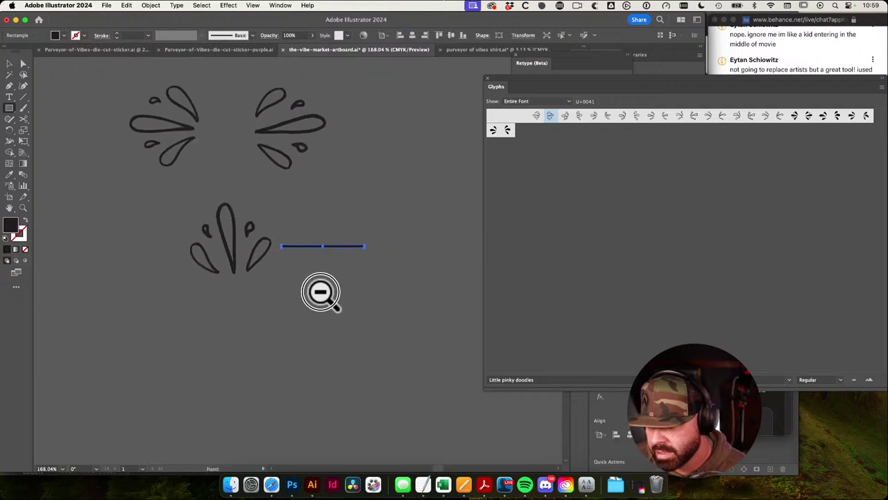
key(v)
key(e)
drag(377, 252, 424, 251)
drag(393, 293, 324, 334)
key(v)
click(345, 252)
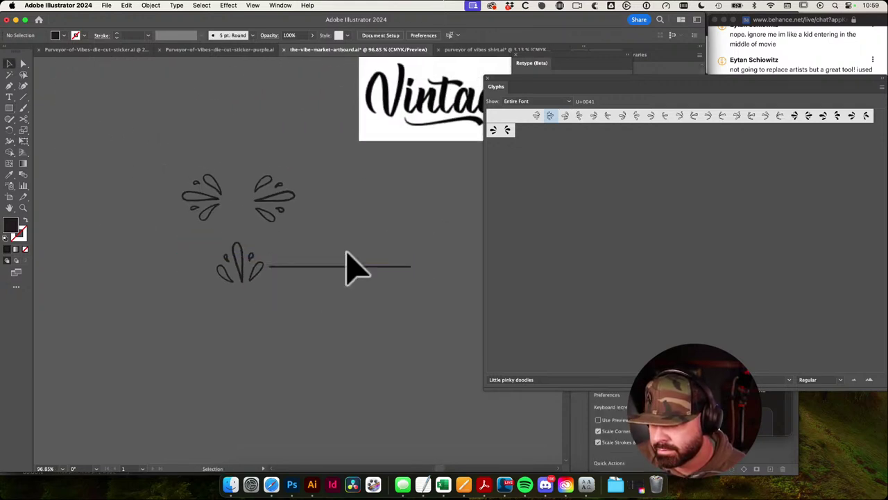
Step: Duplicate the bar to the left side of the upright doodle and group the two bars
click(372, 268)
drag(373, 268, 194, 305)
click(337, 266)
shift+click(171, 267)
Step: Centre the bars and the upright doodle horizontally on each other and group them into one divider
shift+click(236, 251)
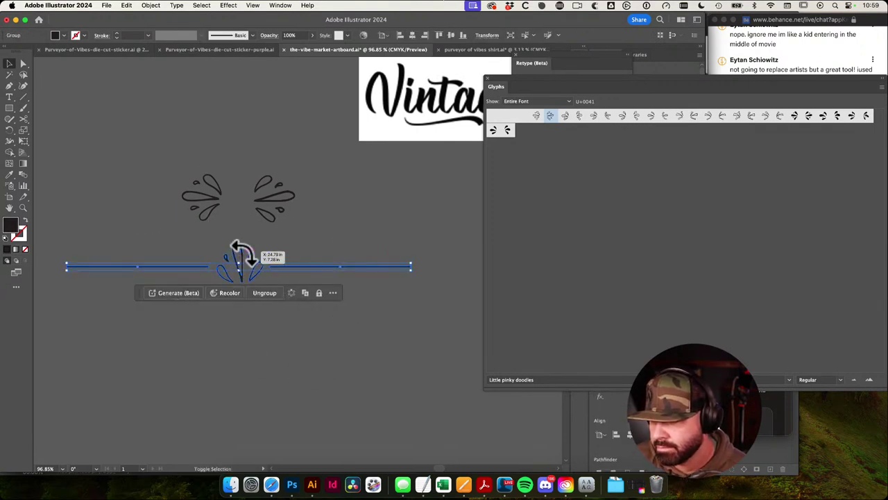
click(244, 251)
click(417, 35)
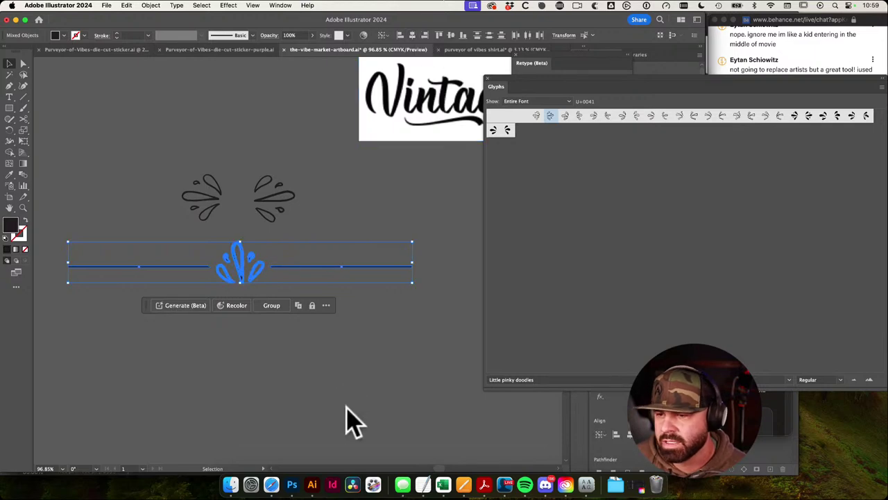
click(299, 329)
drag(361, 312, 169, 235)
key(super+g)
Step: Move the grouped divider farther down to empty canvas, away from the doodle pair
drag(339, 293, 212, 290)
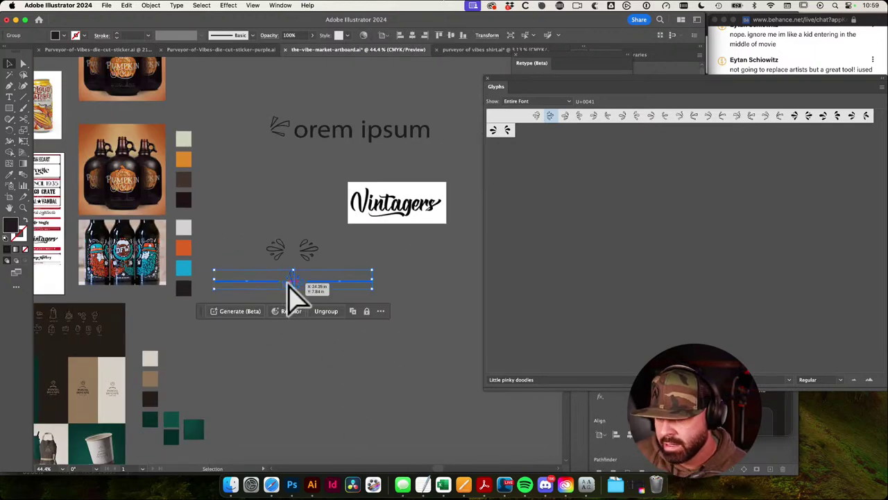
drag(289, 282, 330, 352)
drag(413, 340, 438, 392)
click(408, 339)
click(405, 369)
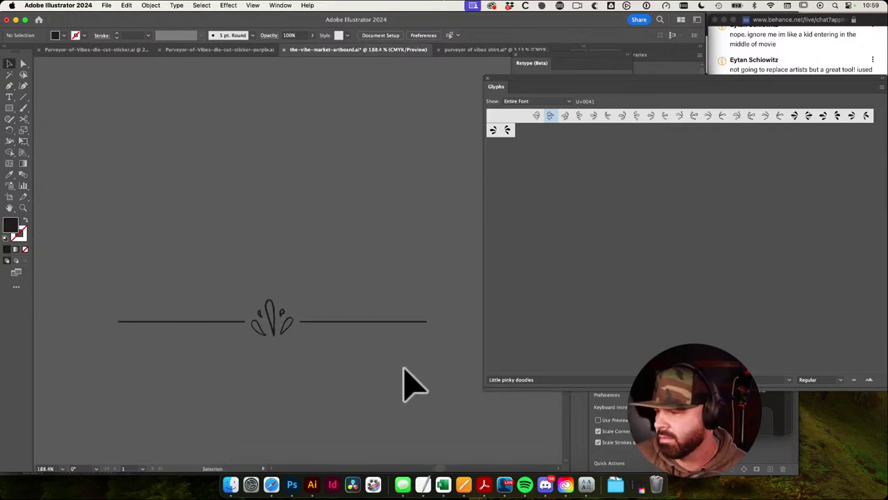
Step: Switch to dafont.com in Safari and examine the remaining fonts in the Dingbats > Shapes category
click(272, 483)
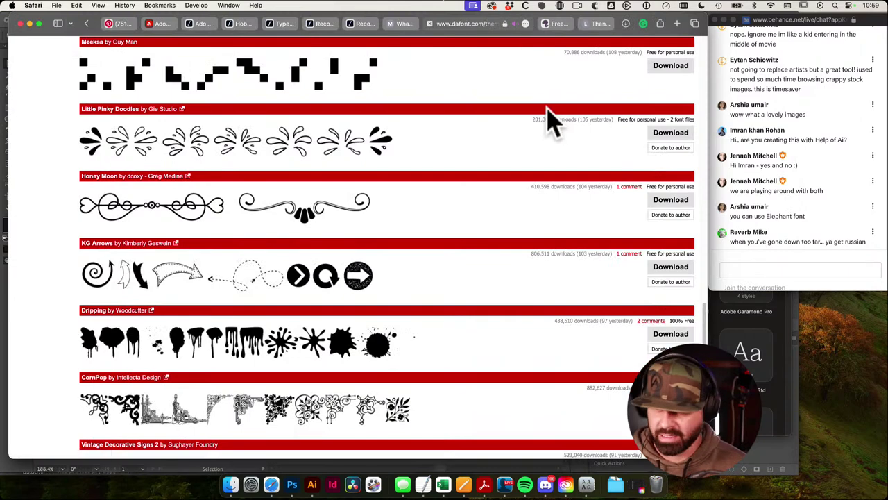
scroll(587, 155, down, 10)
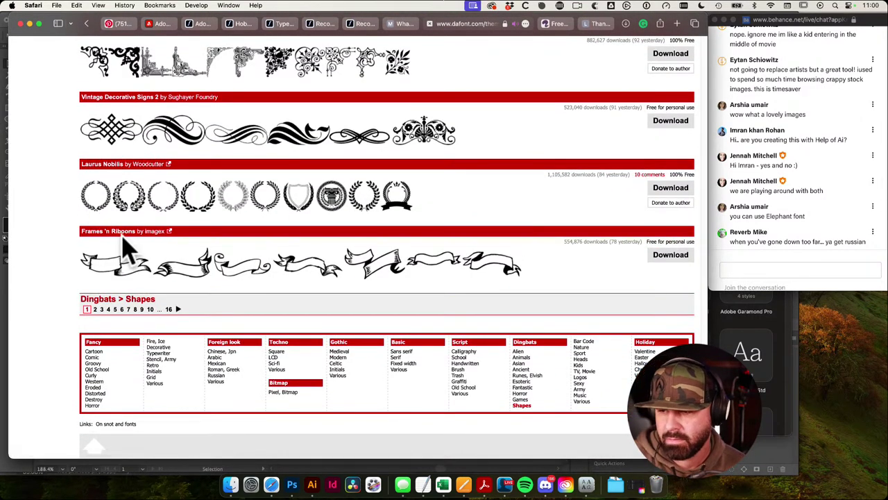
scroll(139, 222, up, 3)
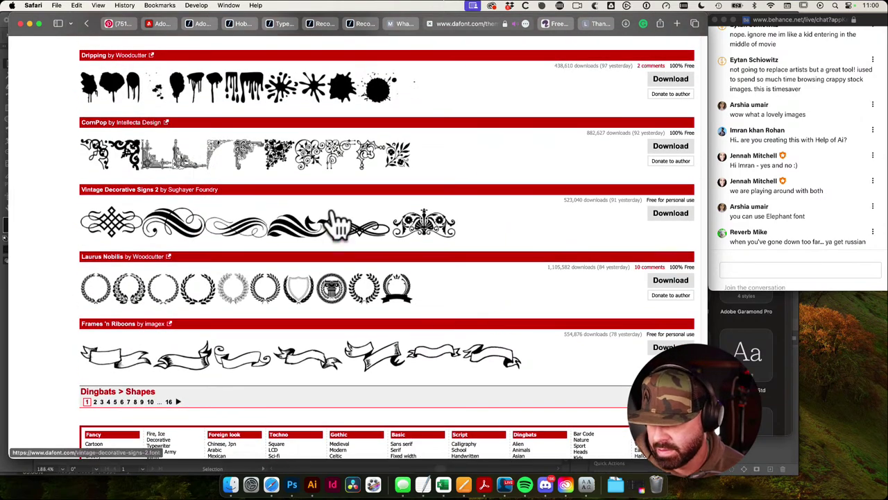
scroll(194, 288, up, 10)
scroll(199, 281, up, 15)
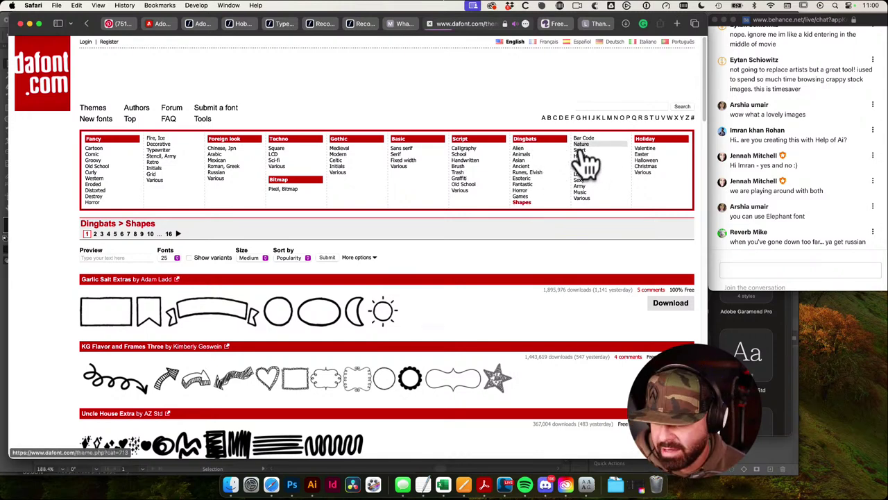
Step: Open the Dingbats > Nature category and examine its leaf, flower and landscape fonts
click(580, 148)
scroll(496, 219, down, 3)
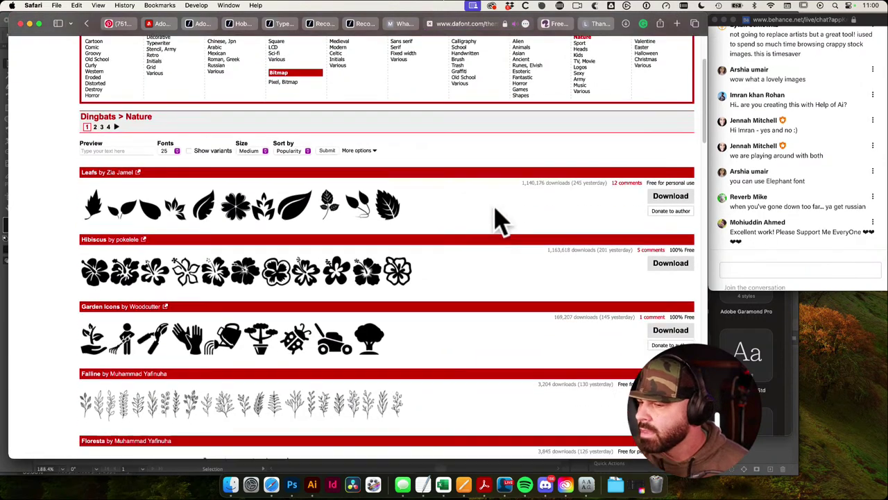
scroll(501, 221, down, 6)
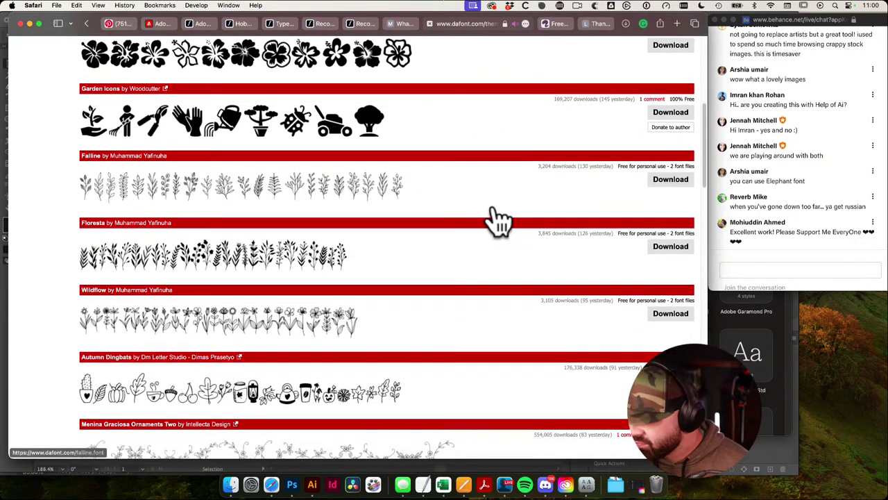
scroll(497, 224, down, 7)
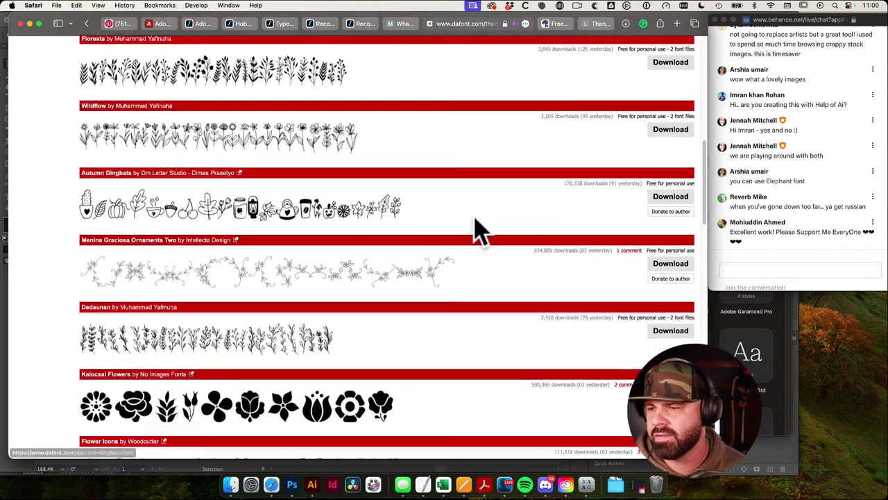
scroll(464, 239, down, 7)
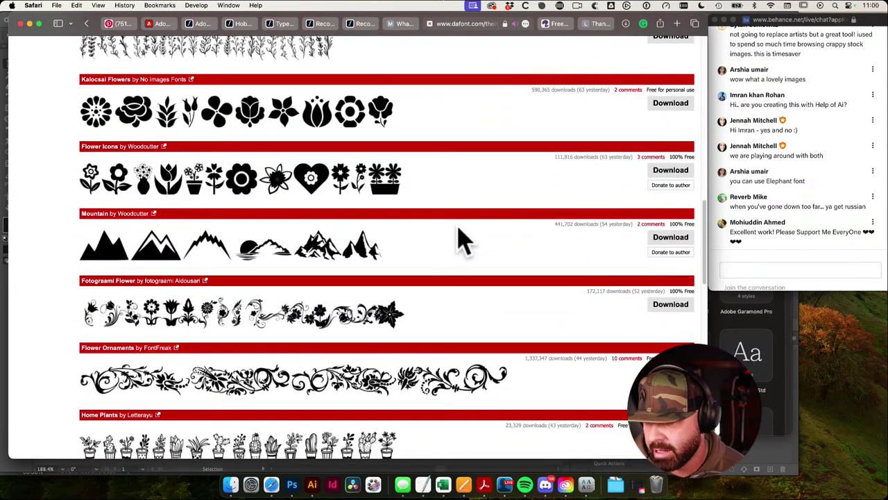
Step: Examine the remaining flower, mountain, plant and tree fonts in the Dingbats > Nature category
scroll(464, 240, down, 1)
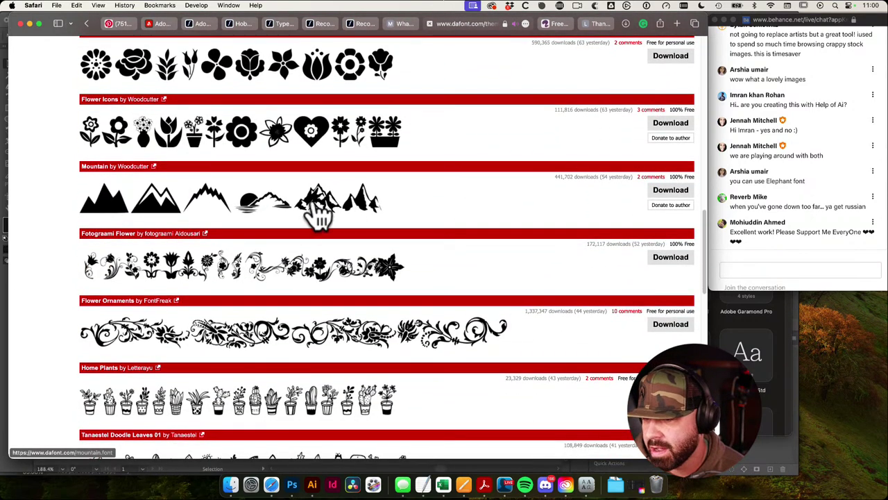
scroll(548, 238, down, 10)
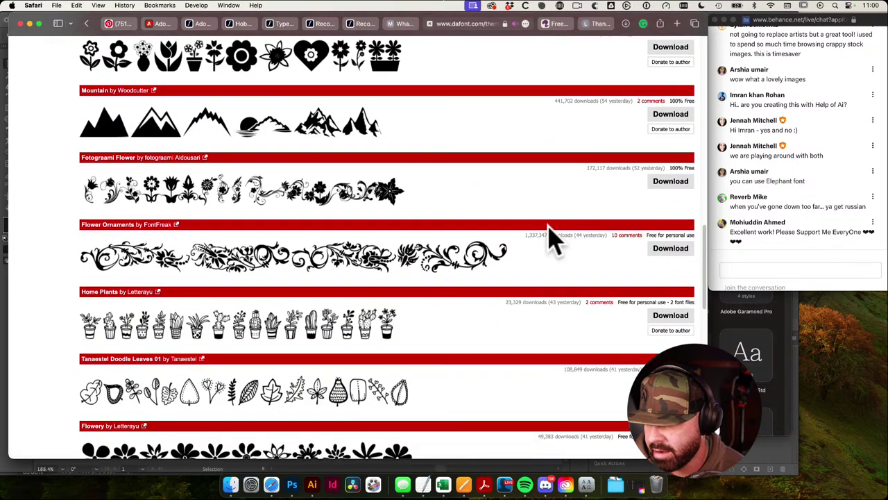
scroll(553, 242, down, 12)
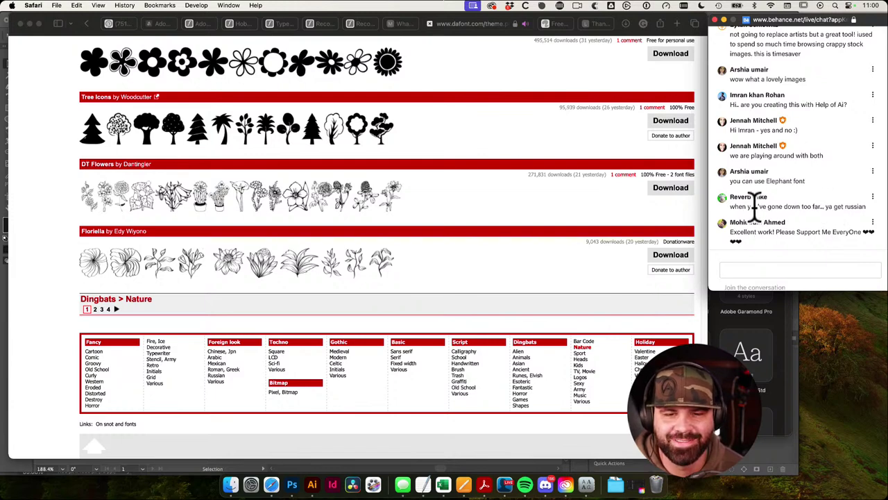
mouse_move(772, 196)
mouse_down()
mouse_move(748, 197)
mouse_move(788, 194)
mouse_up()
click(811, 180)
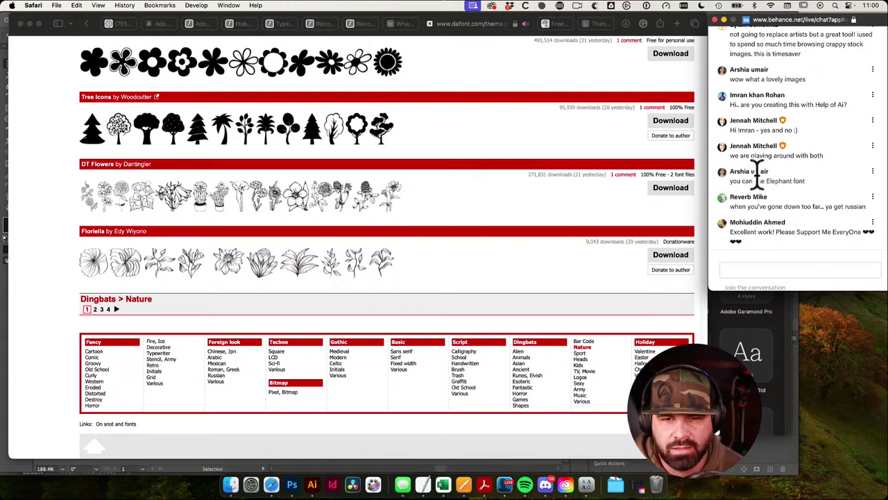
scroll(569, 250, up, 5)
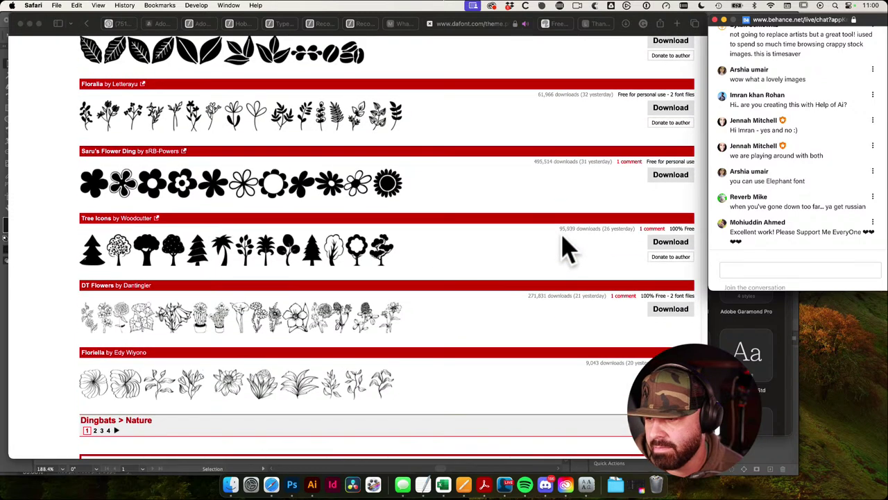
click(56, 211)
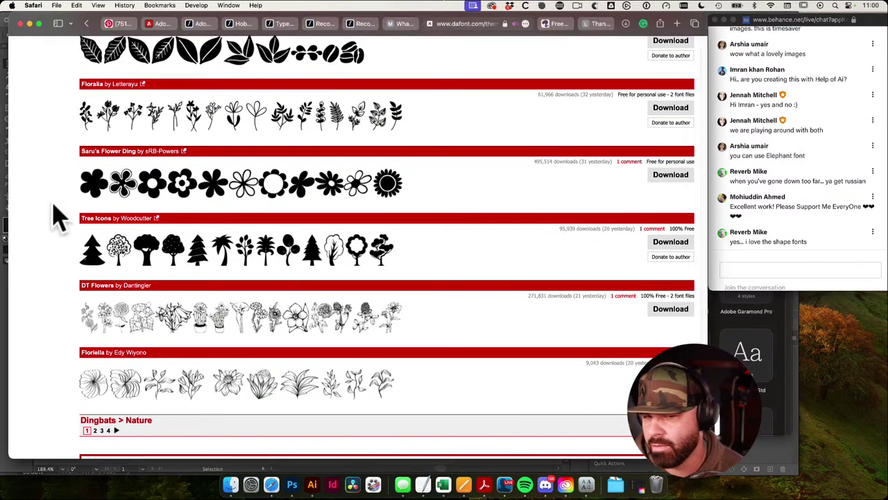
scroll(132, 221, up, 20)
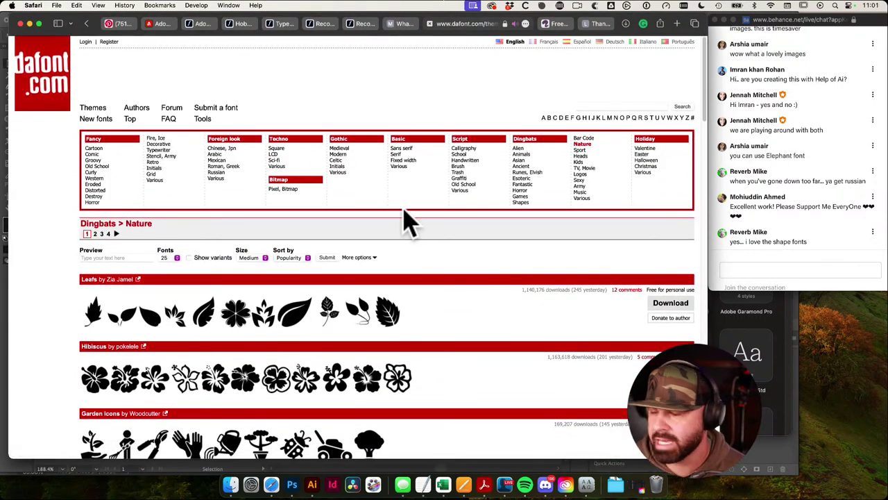
Step: Switch to Illustrator, return to the mood board and font samples, and close the Glyphs panel
click(312, 486)
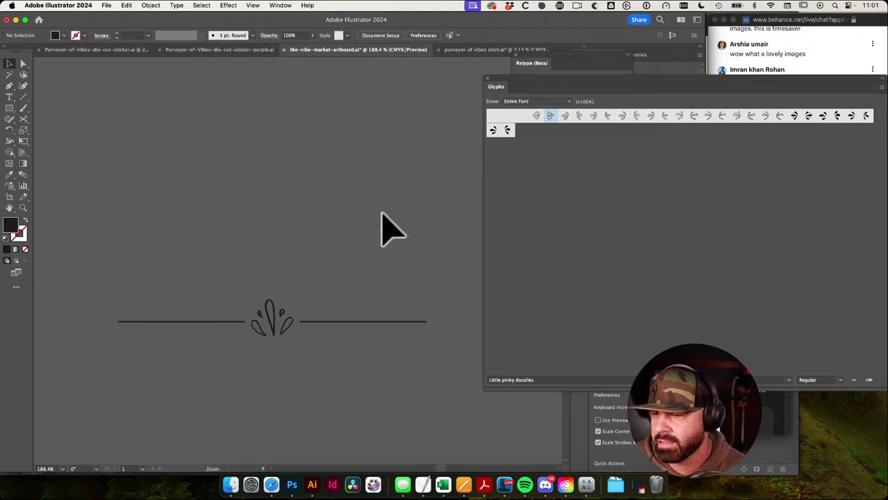
key(super+space)
drag(358, 202, 326, 200)
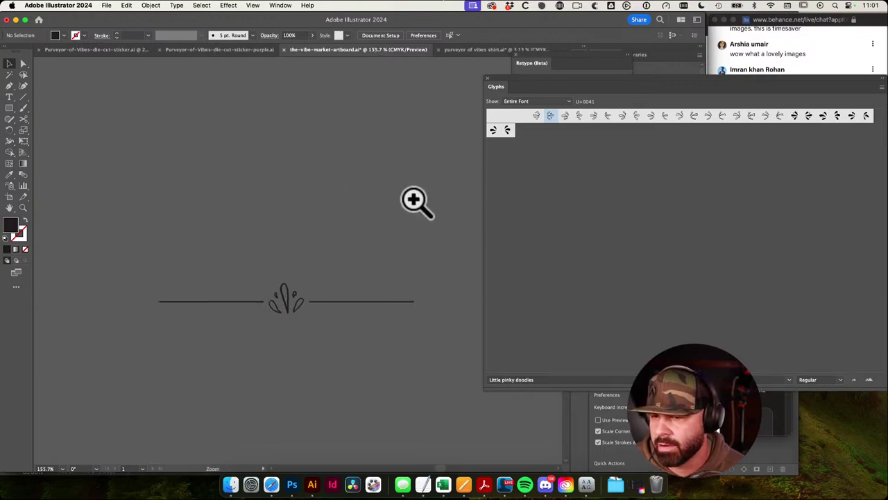
drag(412, 198, 357, 167)
drag(411, 163, 330, 150)
drag(245, 105, 164, 169)
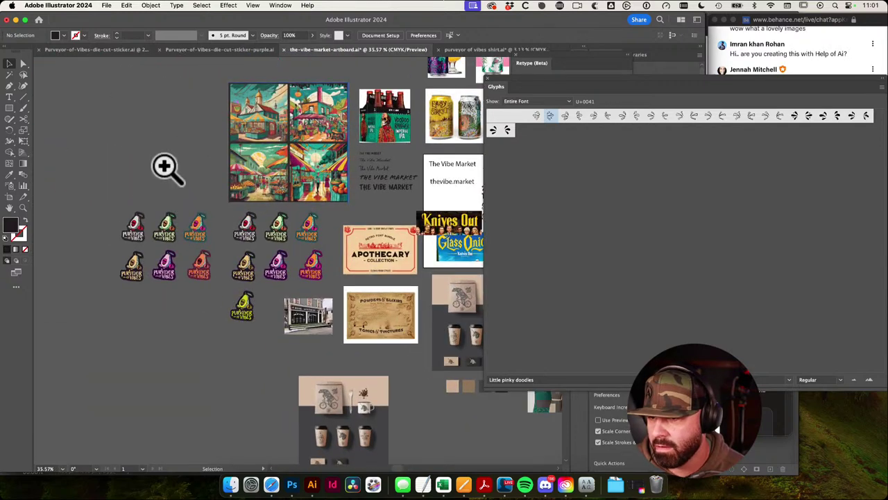
drag(420, 252, 220, 299)
drag(310, 274, 203, 262)
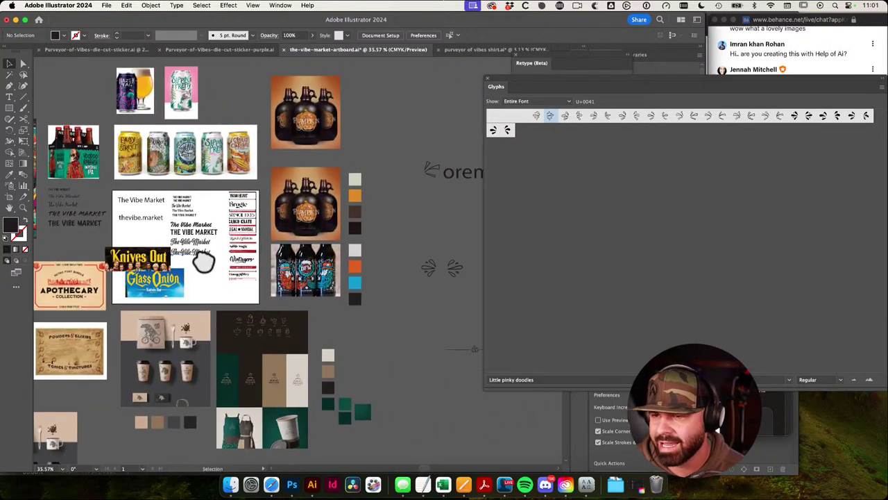
click(490, 79)
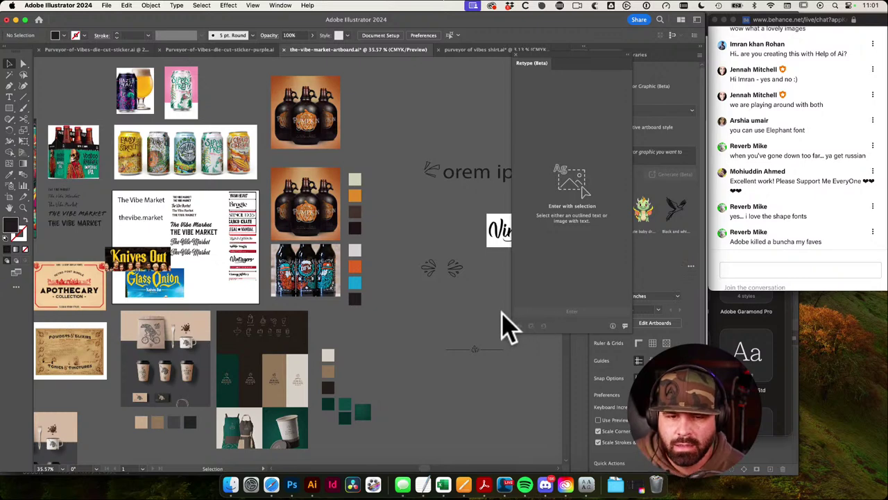
drag(456, 288, 340, 281)
click(432, 242)
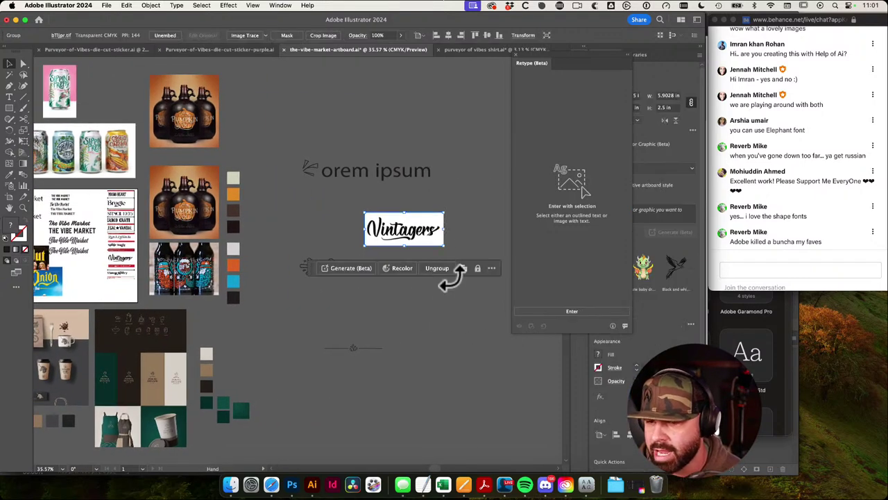
drag(452, 284, 404, 291)
click(553, 312)
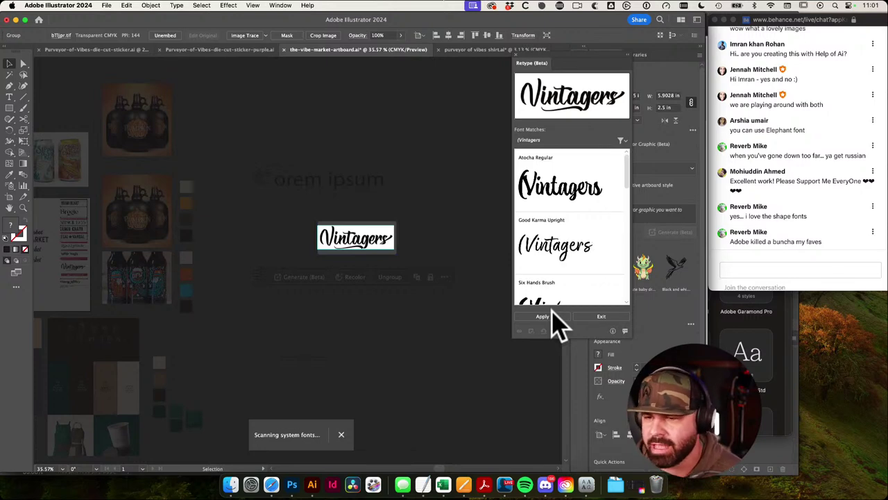
click(516, 57)
Step: Examine the Vintagers sample among the font references on the artboard
click(474, 217)
drag(346, 244, 386, 235)
click(476, 185)
drag(183, 242, 271, 213)
drag(197, 227, 462, 281)
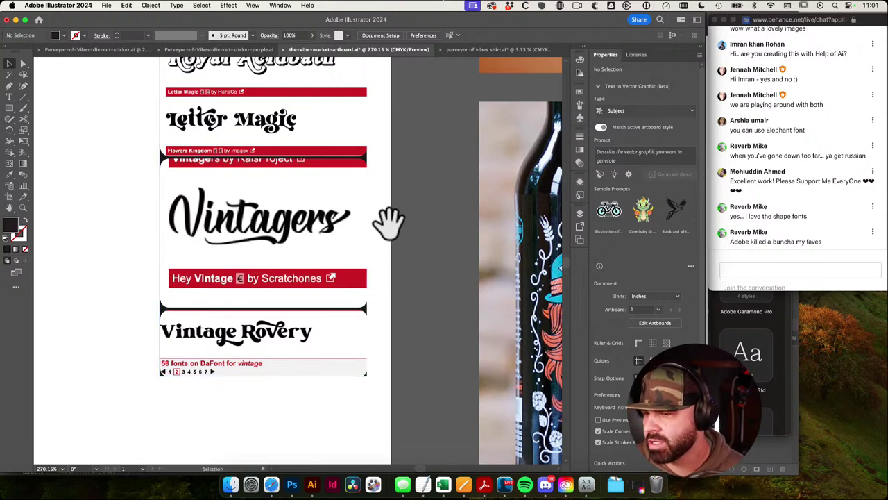
drag(327, 206, 167, 205)
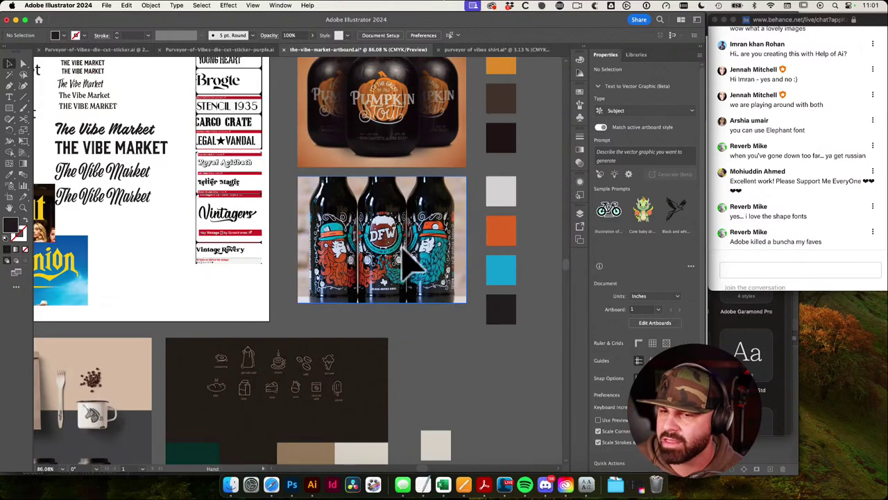
drag(521, 255, 319, 264)
drag(413, 242, 199, 264)
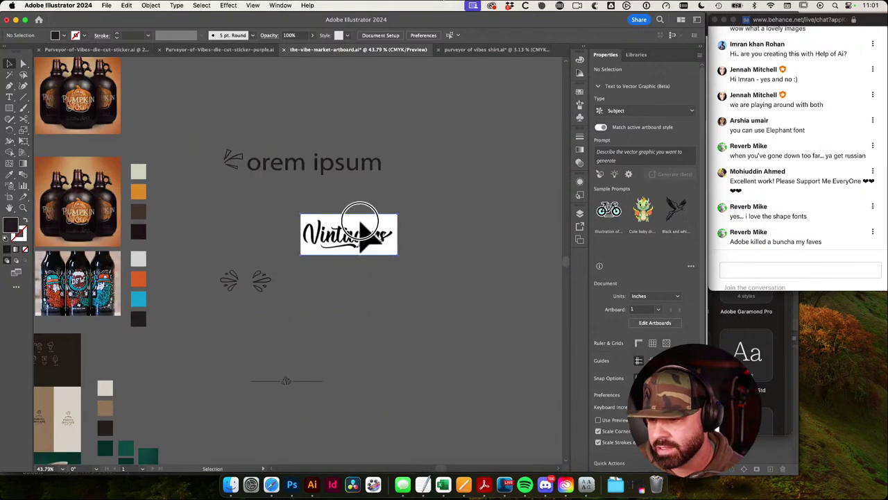
Step: Run Retype (Beta) on the standalone Vintagers image to find matching fonts
click(325, 222)
drag(324, 222, 460, 231)
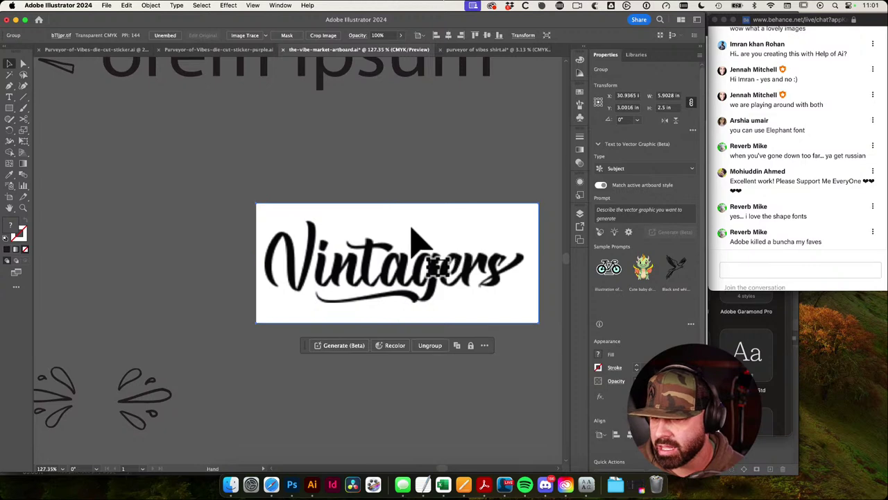
drag(428, 169, 349, 151)
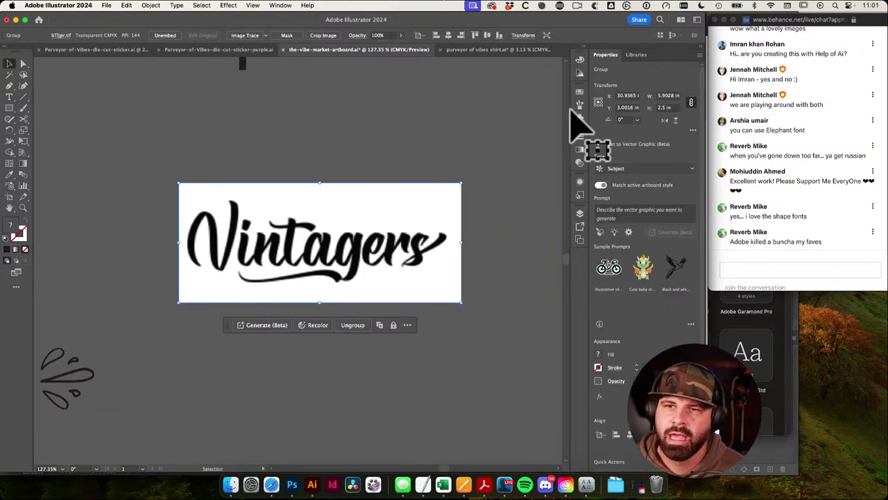
scroll(628, 332, down, 3)
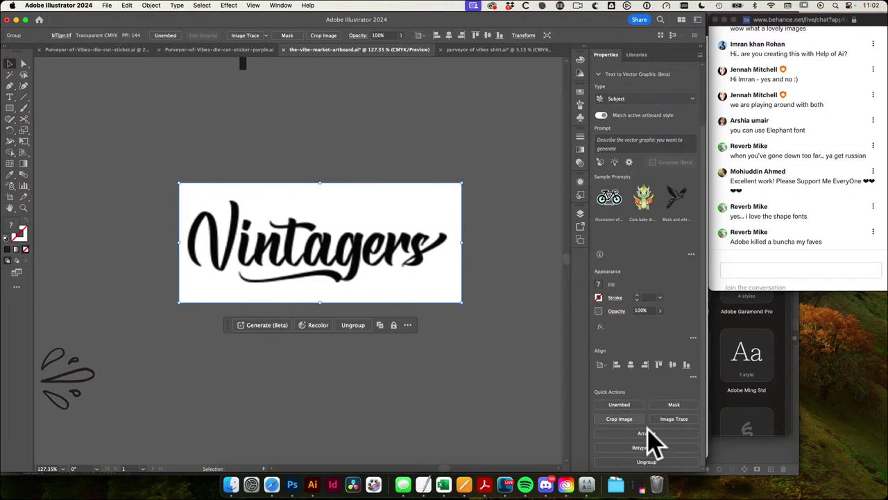
mouse_move(663, 448)
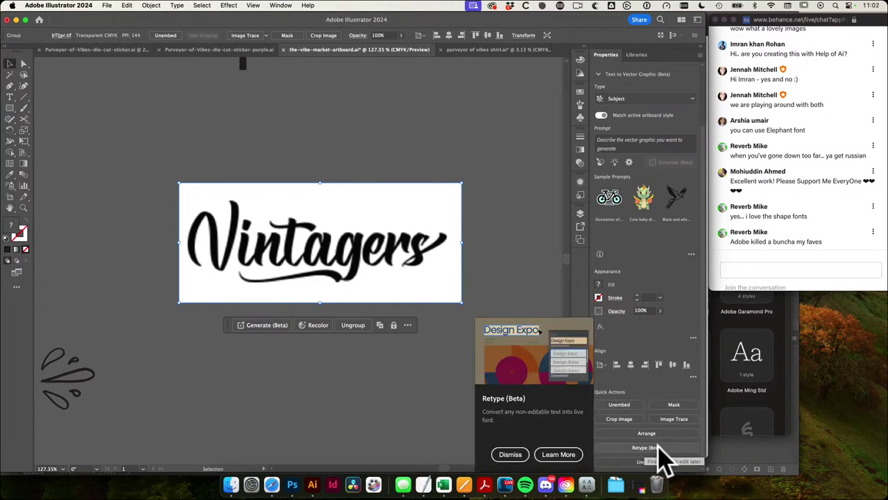
click(647, 447)
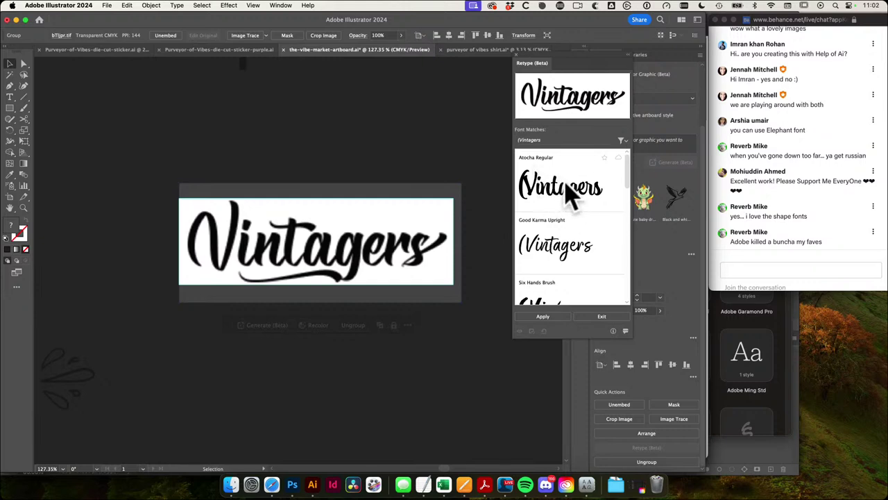
Step: Browse the font matches, convert the Vintagers image to live text with Atocha, and exit Retype
scroll(576, 229, down, 5)
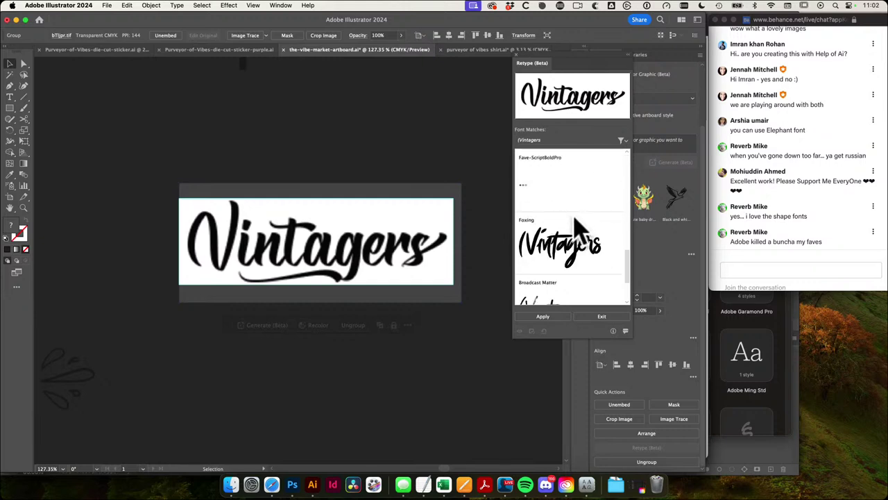
mouse_move(630, 272)
mouse_down()
mouse_move(621, 169)
mouse_move(645, 293)
mouse_move(631, 188)
mouse_move(607, 154)
mouse_up()
double_click(586, 176)
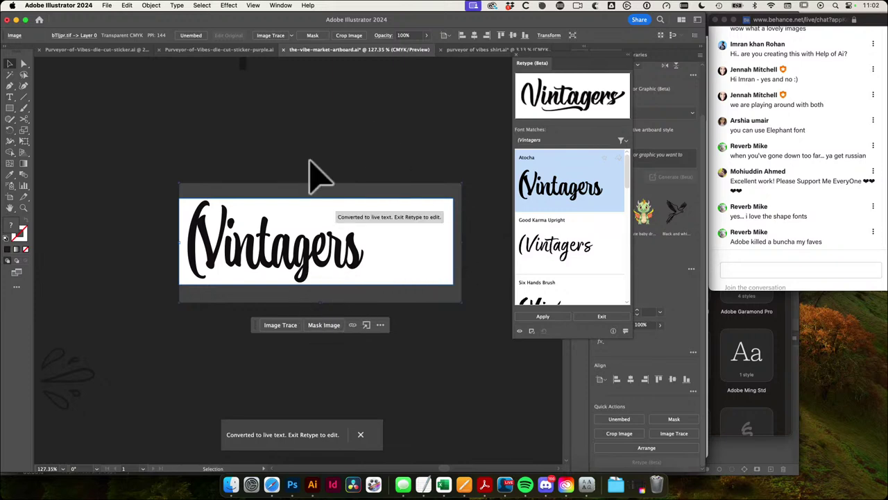
key(Escape)
click(360, 436)
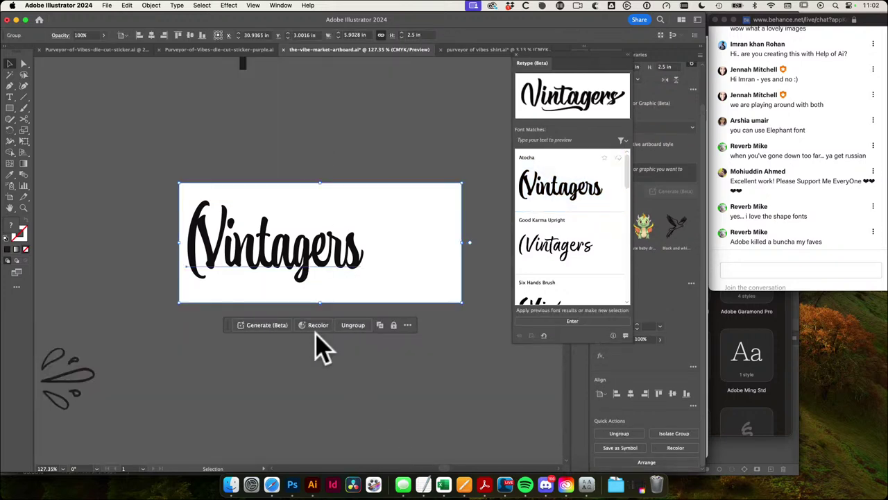
double_click(285, 272)
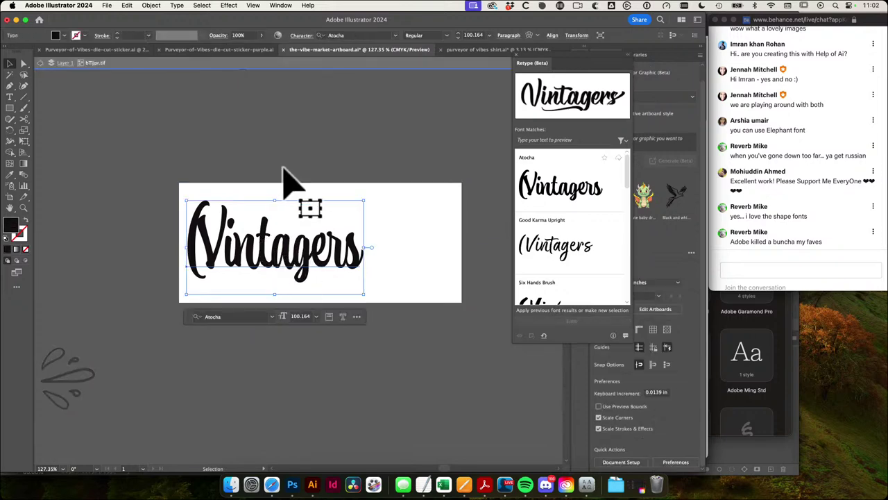
click(390, 180)
click(390, 183)
click(394, 164)
drag(392, 203, 330, 206)
click(392, 218)
click(447, 199)
double_click(448, 200)
click(313, 209)
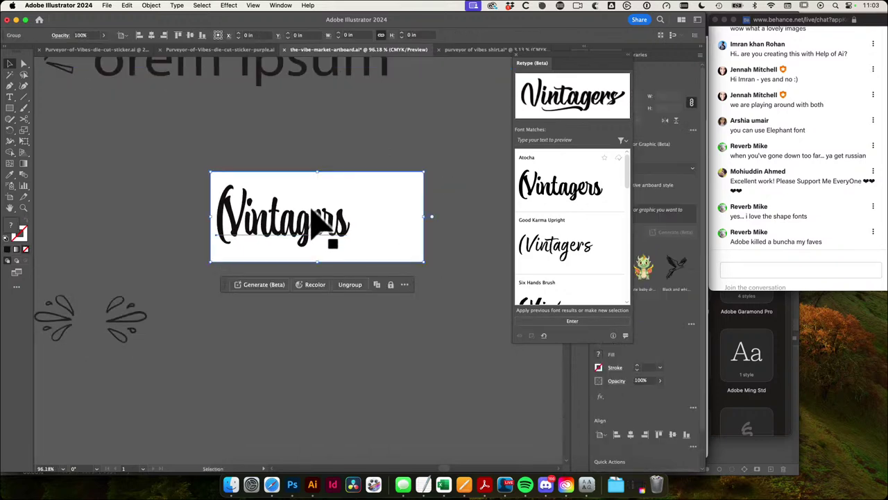
drag(341, 247, 338, 208)
Step: Copy only the live Vintagers text out of the image group and paste it on empty canvas below
key(a)
click(442, 204)
click(303, 187)
key(super+c)
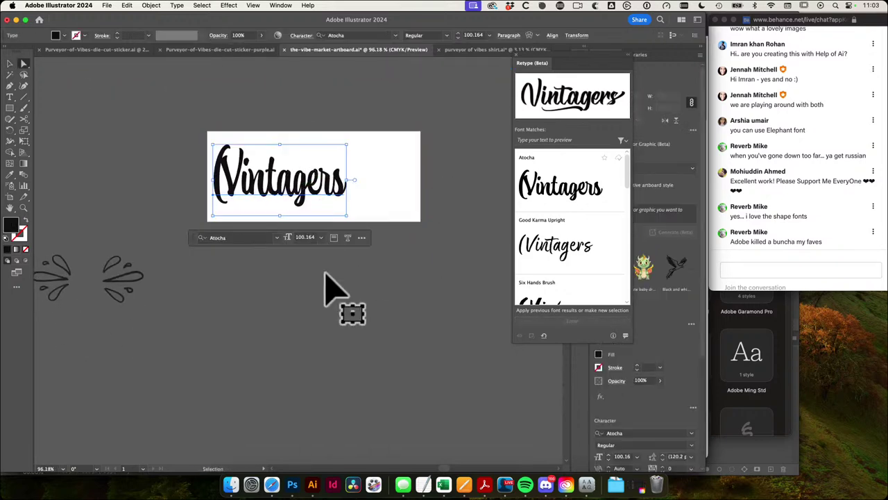
click(338, 287)
key(super+v)
drag(428, 313, 204, 288)
key(v)
click(420, 281)
key(t)
drag(294, 303, 338, 309)
key(v)
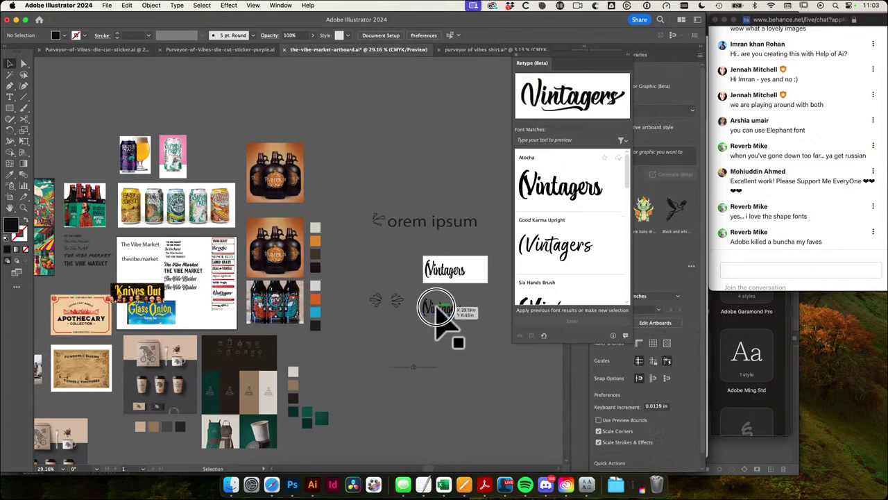
Step: Move the pasted Vintagers text onto the font sample artboard, into the empty area beneath thevibe.market
drag(444, 312, 192, 304)
scroll(282, 298, up, 6)
click(150, 348)
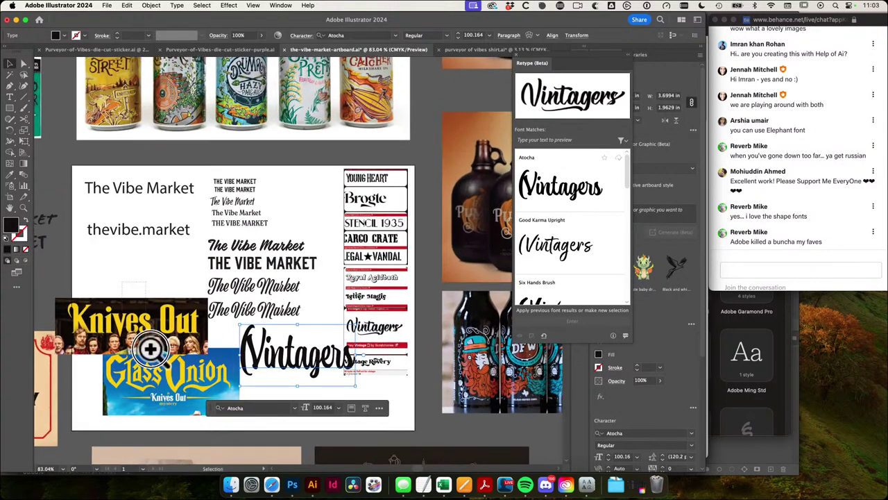
shift+click(166, 377)
drag(166, 377, 130, 432)
click(266, 339)
drag(267, 338, 289, 341)
scroll(290, 345, up, 3)
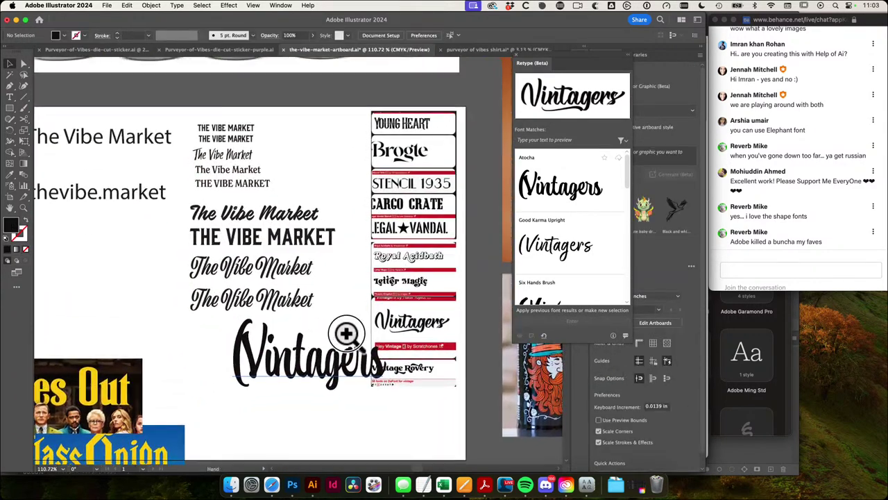
drag(356, 362, 199, 301)
Step: Apply the Vintagers text's Atocha formatting to the lowest The Vibe Market sample and delete the Vintagers text
click(253, 288)
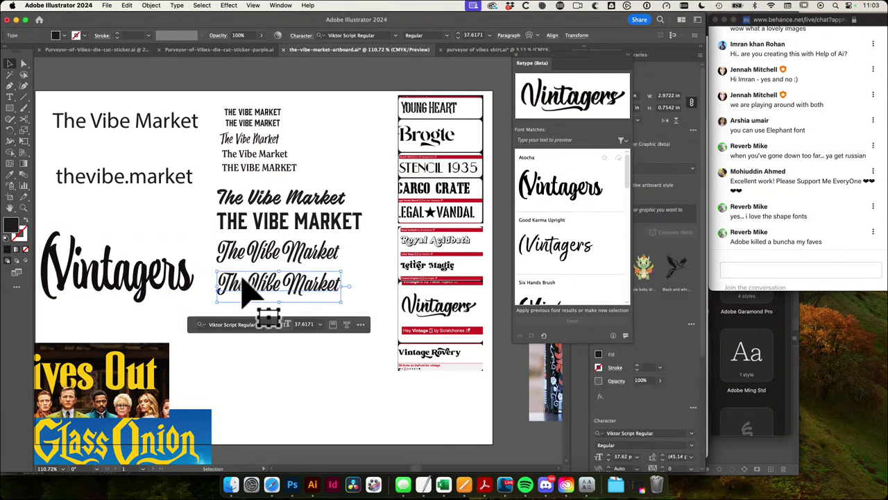
key(i)
click(118, 256)
key(v)
click(134, 276)
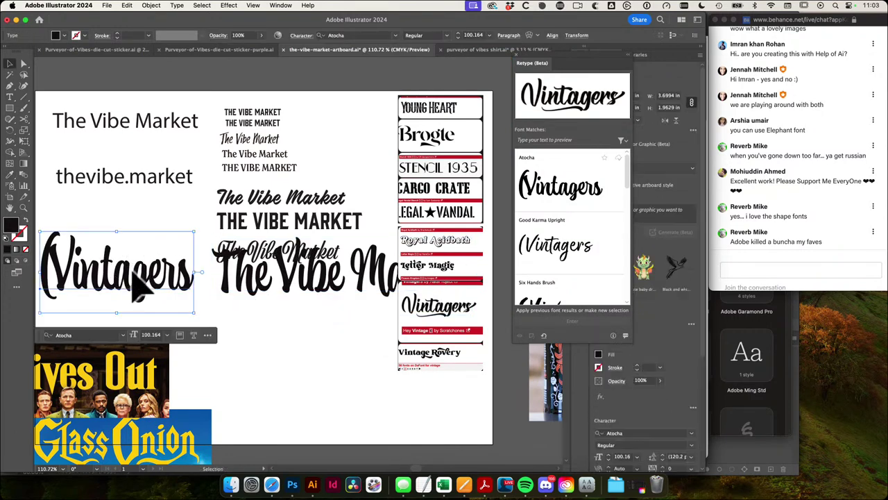
key(Delete)
Step: Move the Atocha The Vibe Market sample slightly down and scale it to about the width of the samples above
drag(268, 287, 278, 308)
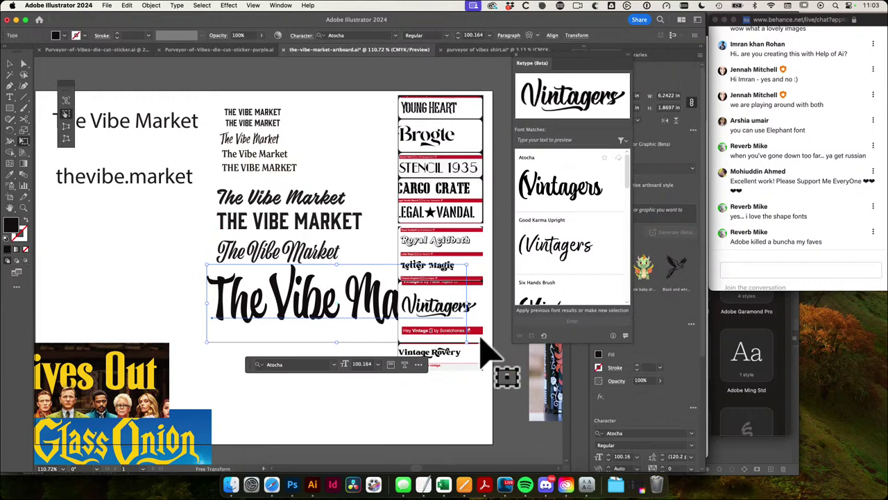
drag(468, 340, 334, 305)
key(v)
key(super+shift+a)
drag(265, 256, 466, 292)
click(487, 276)
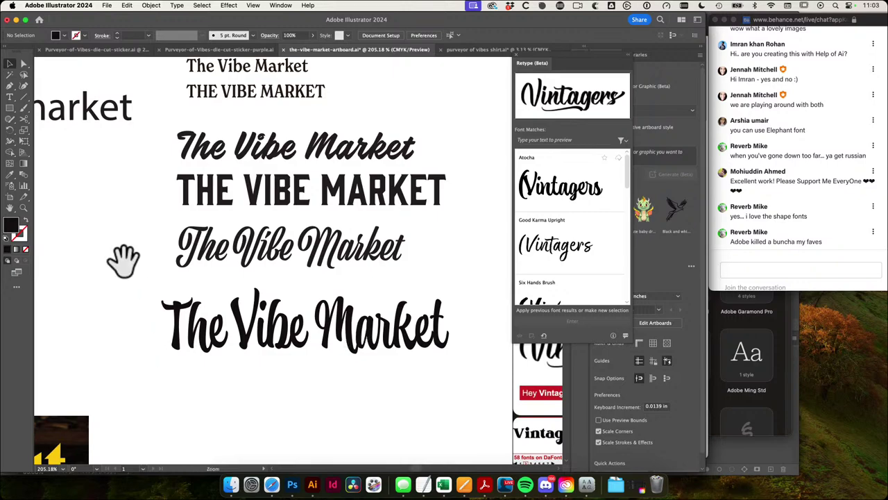
Step: Duplicate the font sample artboard with its artwork onto the empty canvas to the right of the decorative elements
drag(128, 268, 254, 338)
drag(312, 368, 238, 286)
click(400, 308)
drag(401, 309, 316, 310)
drag(416, 283, 289, 271)
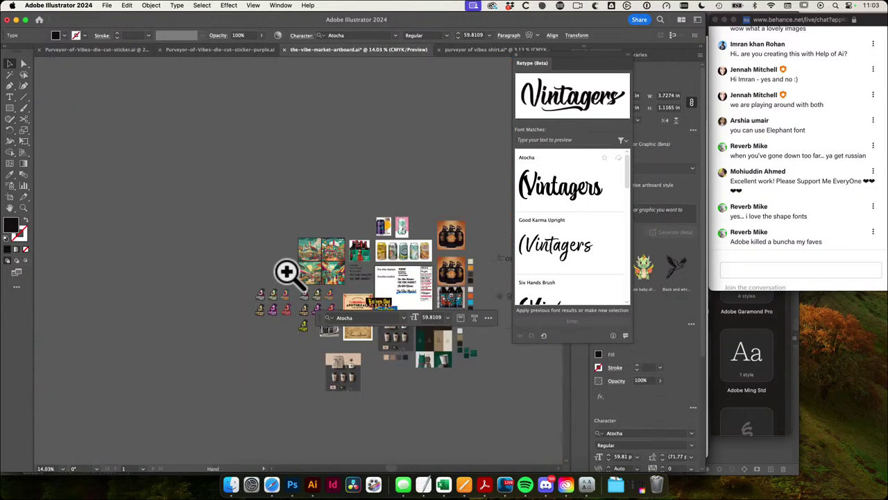
drag(482, 302, 294, 283)
click(365, 297)
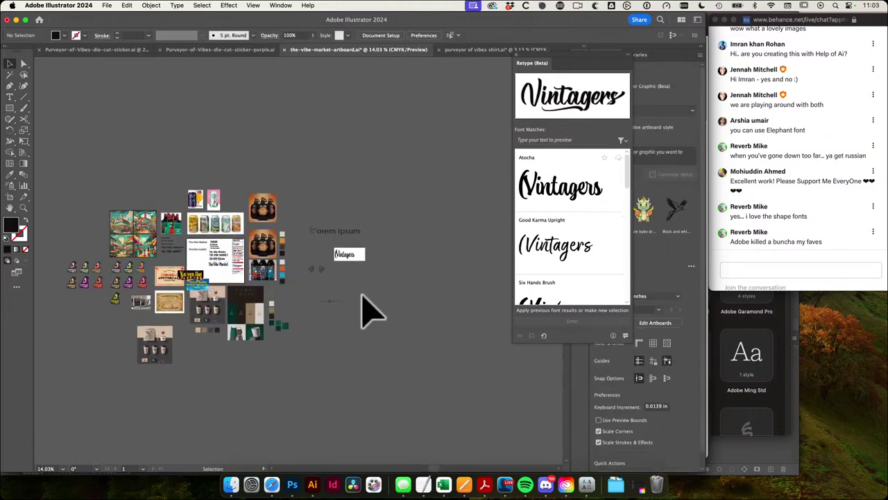
key(shift+o)
drag(246, 255, 578, 365)
key(v)
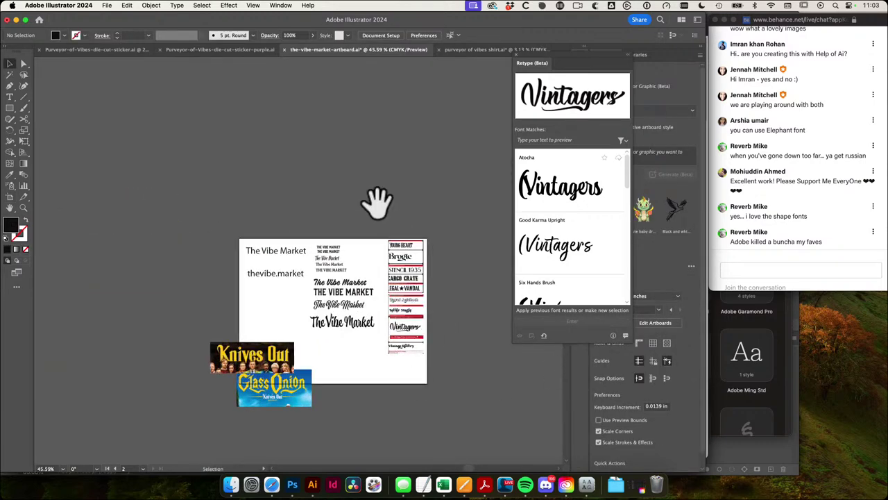
Step: Clear the copied artboard of its font reference images, movie title images and other text samples, keeping only the Atocha The Vibe Market
drag(368, 207, 487, 399)
click(462, 388)
drag(409, 231, 456, 372)
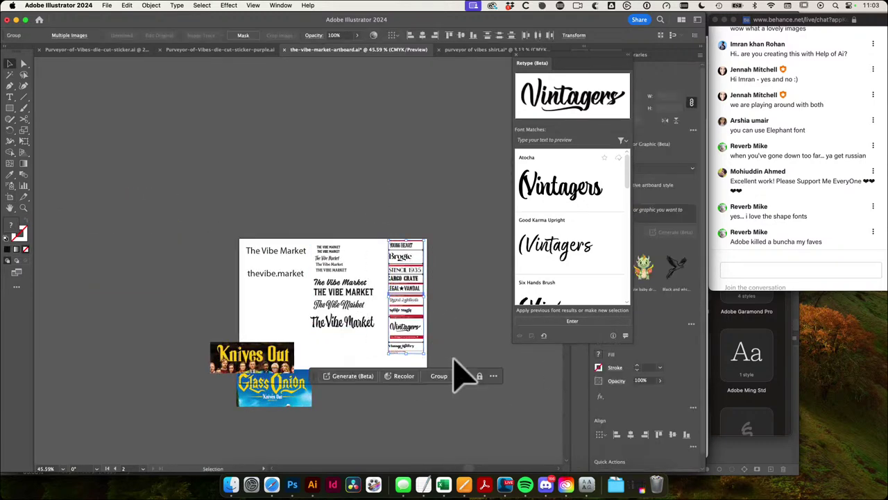
key(Delete)
drag(357, 270, 388, 308)
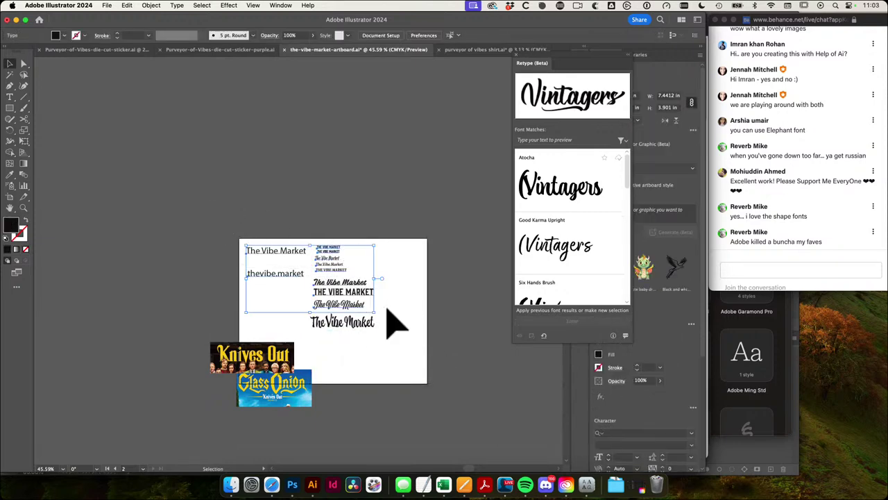
key(Delete)
click(281, 395)
key(Delete)
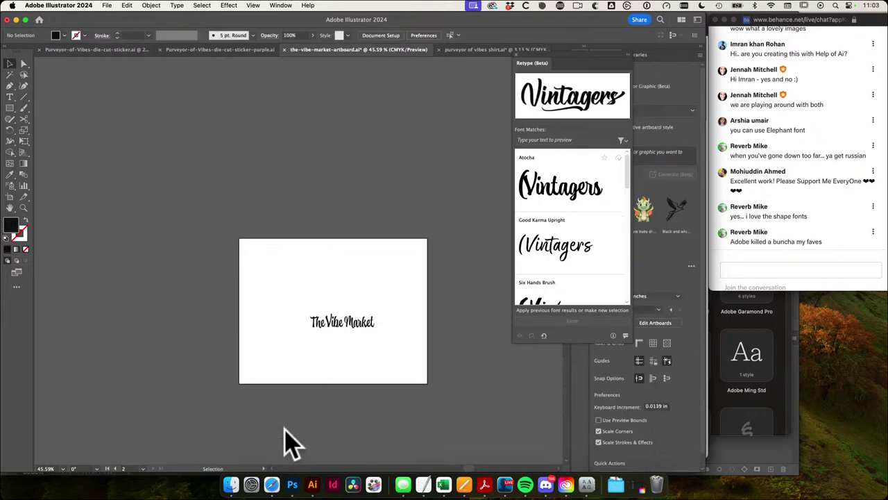
Step: Move the copied artboard with its text closer to the decorative elements, to X 43.0089 in and Y 4.25 in
drag(310, 347, 228, 333)
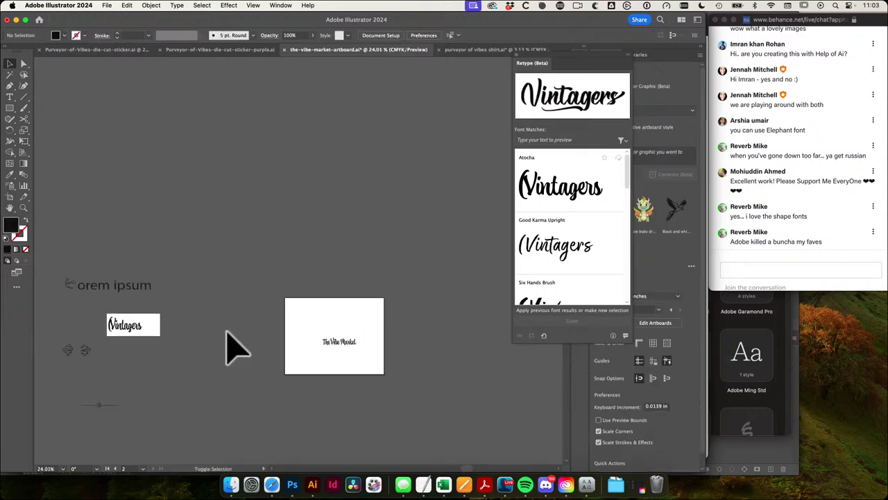
key(shift+o)
drag(225, 300, 215, 301)
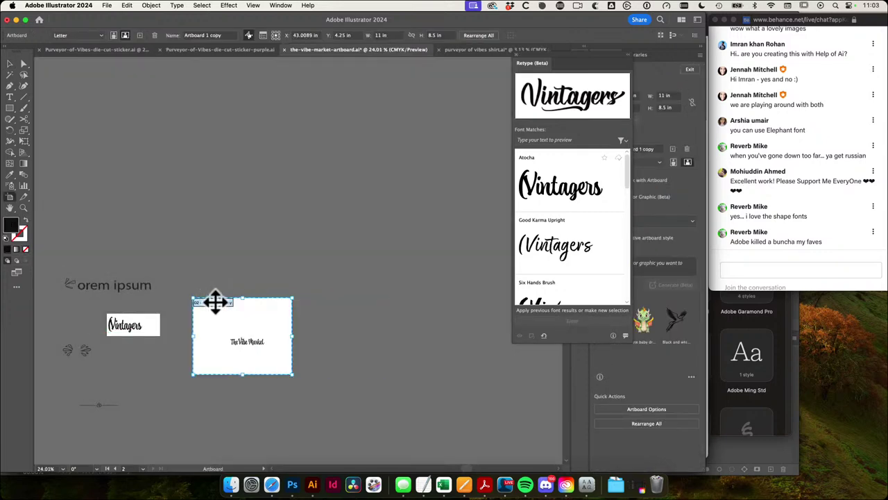
key(Escape)
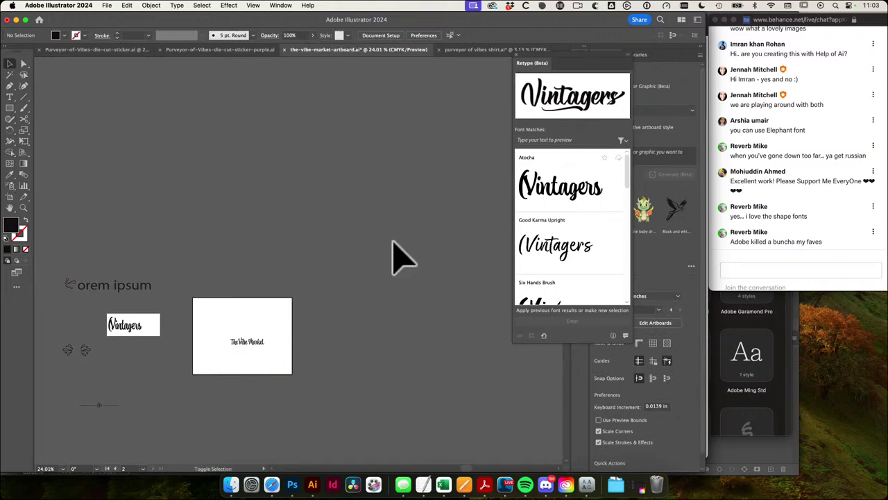
Step: Duplicate Artboard 1 without its artwork onto the empty canvas above the Lorem ipsum element
key(shift+o)
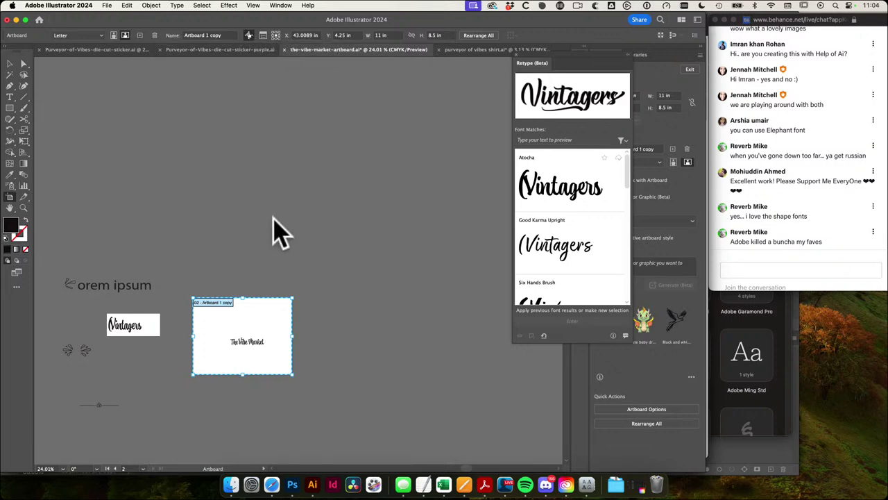
key(v)
drag(199, 292, 507, 376)
key(space)
alt+super+click(280, 282)
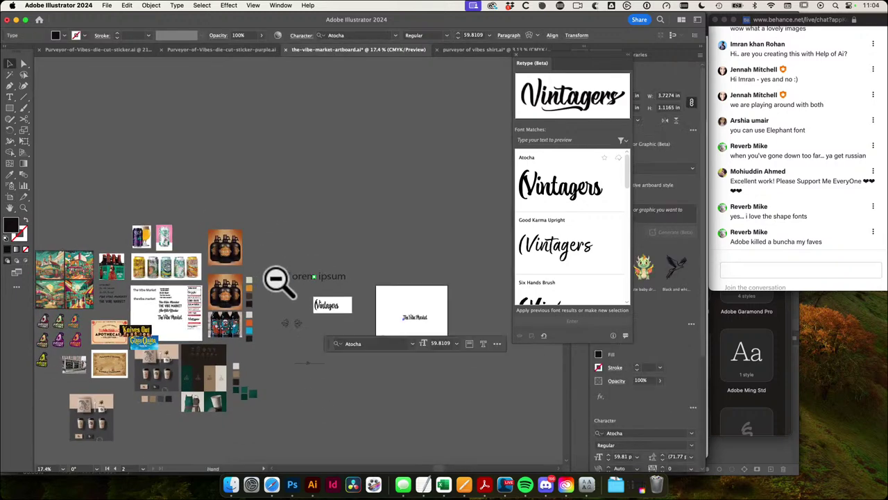
super+click(197, 328)
drag(194, 330, 270, 355)
key(shift+o)
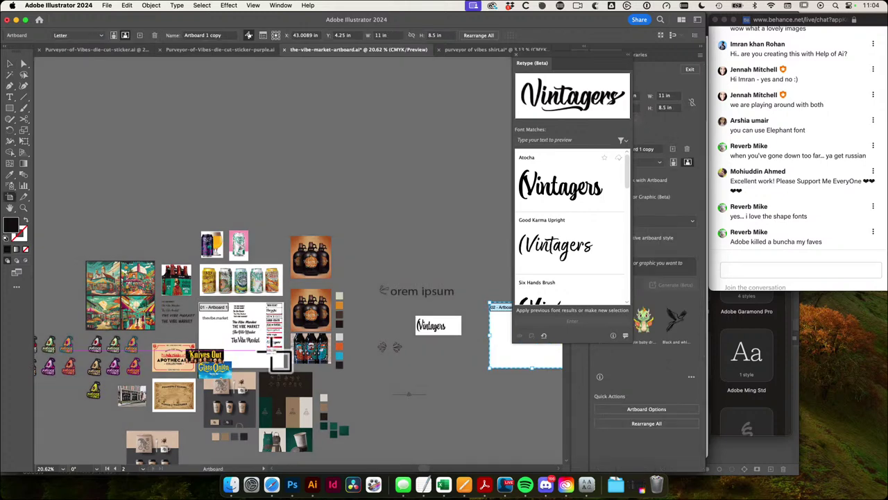
click(220, 311)
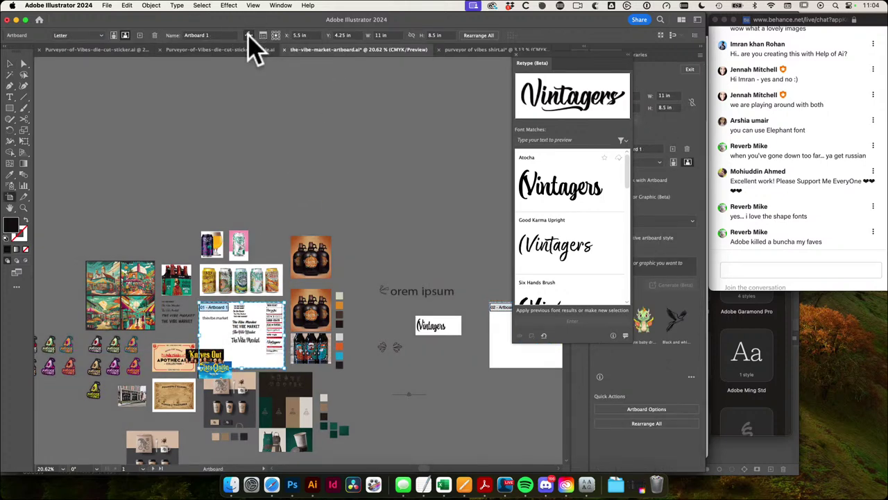
drag(220, 310, 416, 177)
key(Escape)
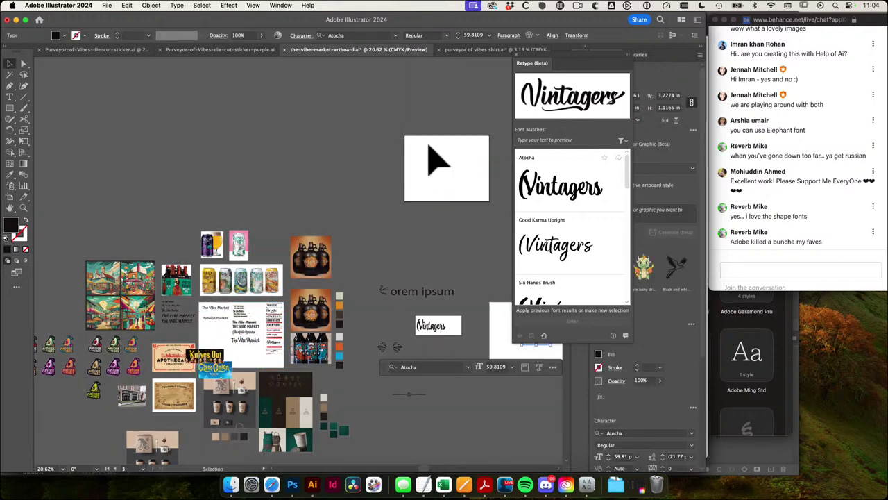
Step: Move the empty artboard copy down and left to just above the Lorem ipsum element, at about X 28.07 in, Y -9.48 in
drag(429, 147, 367, 173)
key(shift+o)
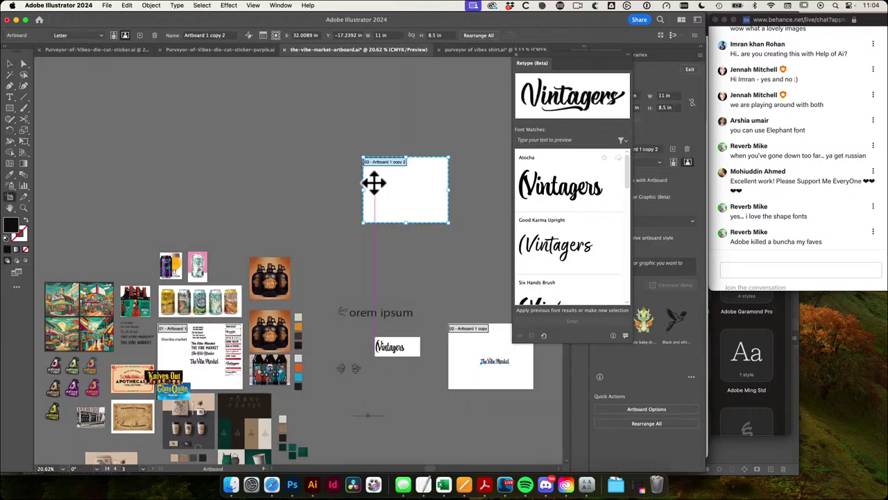
drag(399, 164, 369, 223)
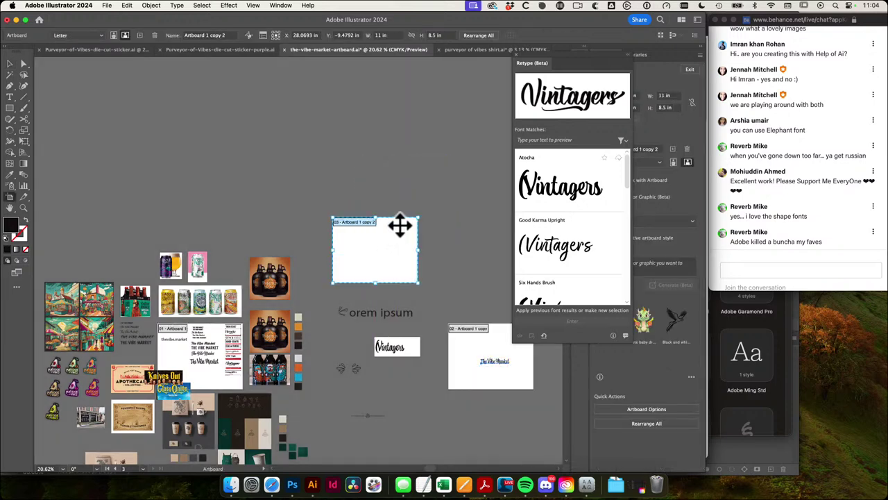
key(Escape)
Step: Move the Lorem ipsum text, Vintagers image and ornaments together to the empty canvas above the can images
drag(452, 224, 357, 215)
click(359, 219)
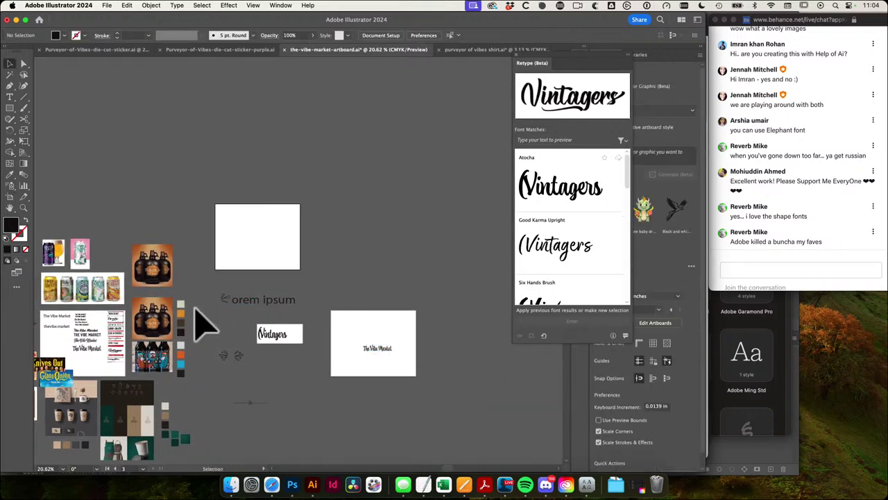
click(272, 366)
drag(272, 365, 309, 426)
drag(333, 391, 399, 414)
drag(355, 354, 121, 206)
click(229, 213)
drag(129, 155, 265, 150)
drag(171, 131, 299, 218)
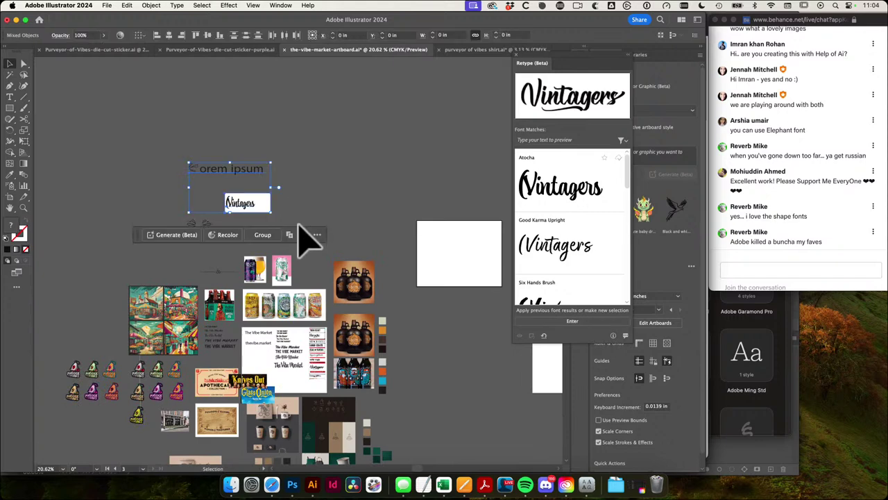
click(381, 194)
drag(381, 195, 264, 188)
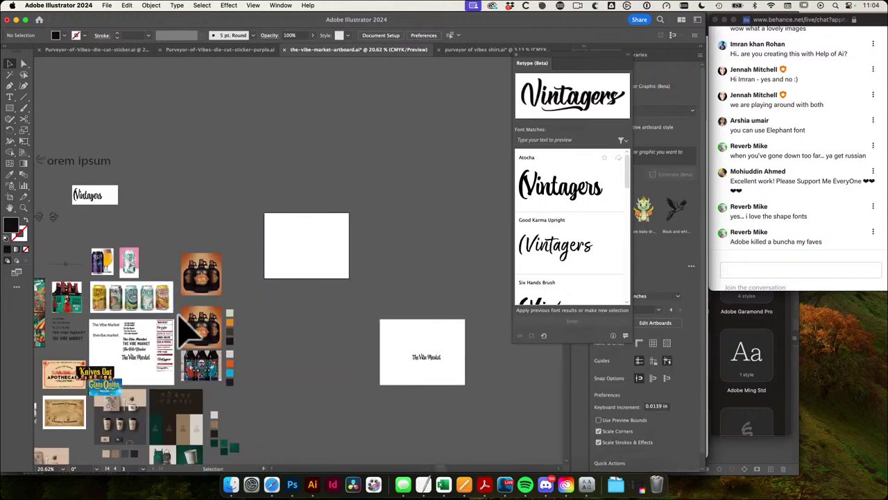
Step: Delete the empty artboard copy and move only the remaining copied artboard beside the bottle images, at about X 28.32 in, Y 2.94 in
key(shift+o)
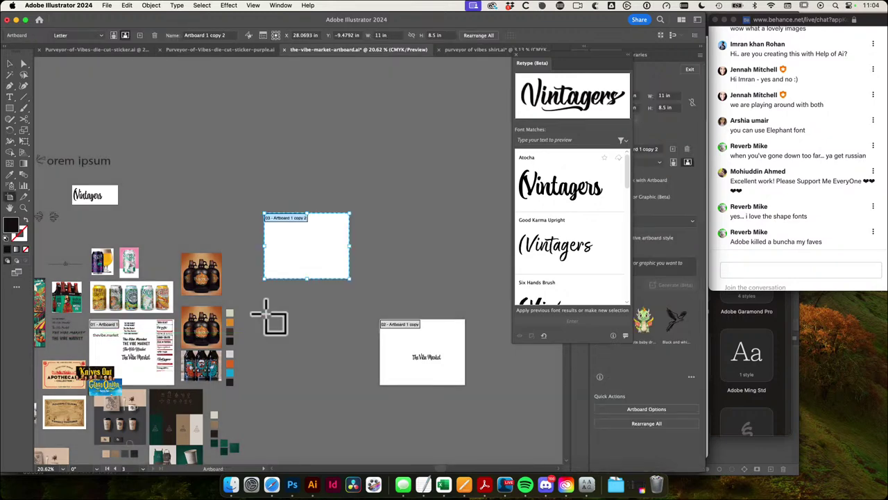
key(Delete)
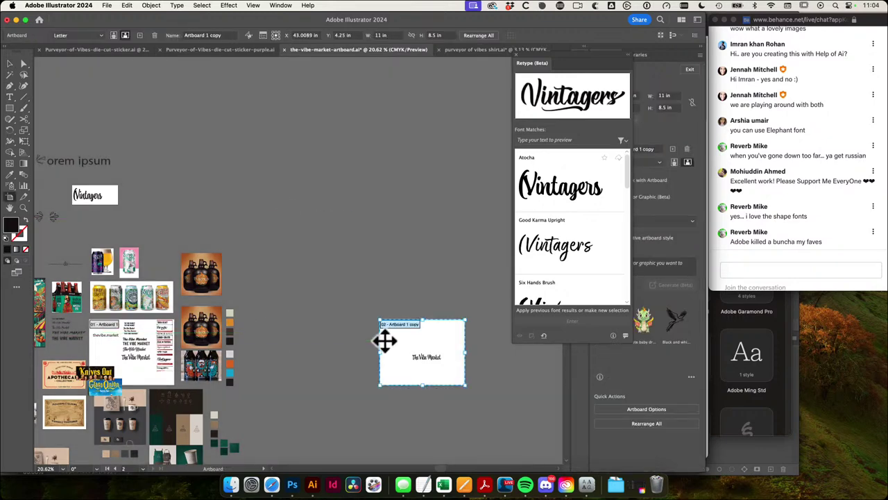
drag(408, 326, 299, 311)
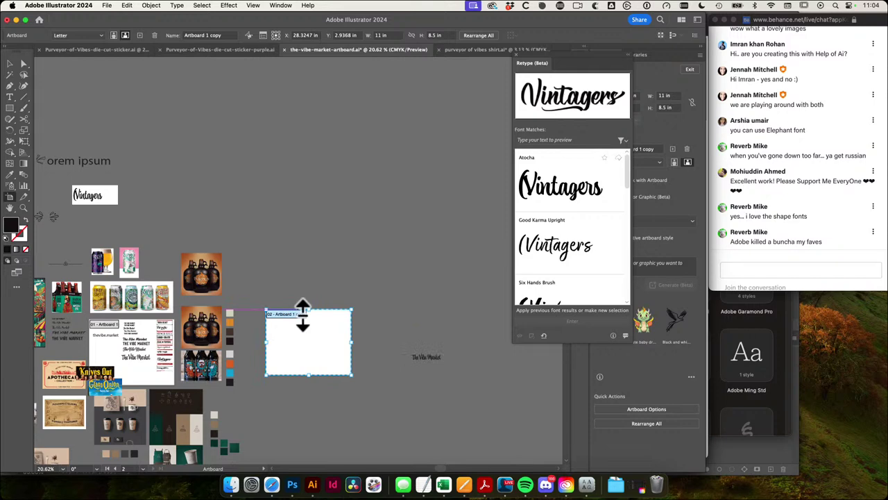
Step: Move the Atocha The Vibe Market text just above the copied artboard and place a duplicate of it inside the artboard
key(v)
drag(434, 359, 318, 340)
drag(307, 345, 430, 374)
drag(404, 333, 462, 352)
drag(438, 359, 306, 252)
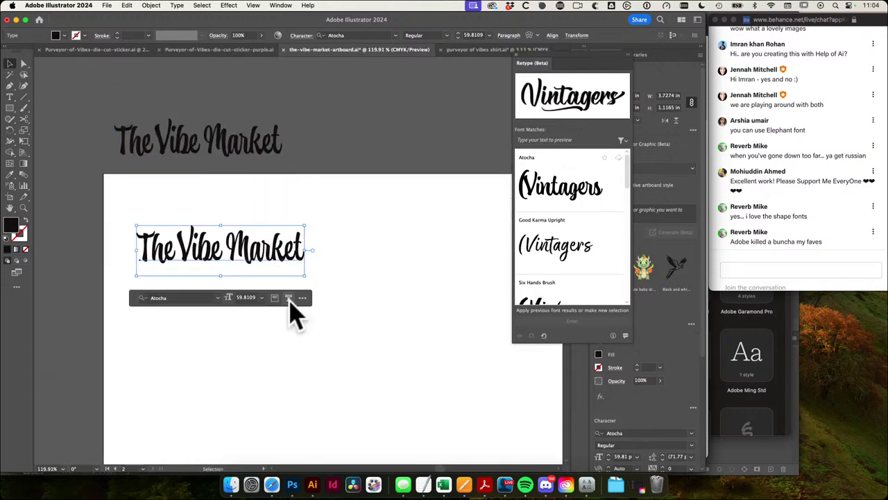
Step: Convert the The Vibe Market text inside the artboard to outlines and select the outlined lettering
click(289, 298)
click(356, 248)
drag(228, 233, 307, 258)
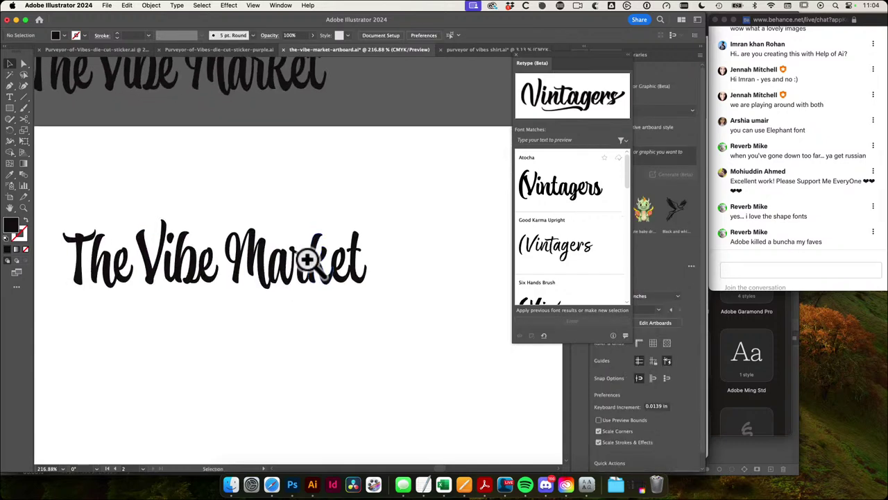
drag(229, 251, 255, 252)
drag(312, 263, 371, 278)
click(365, 274)
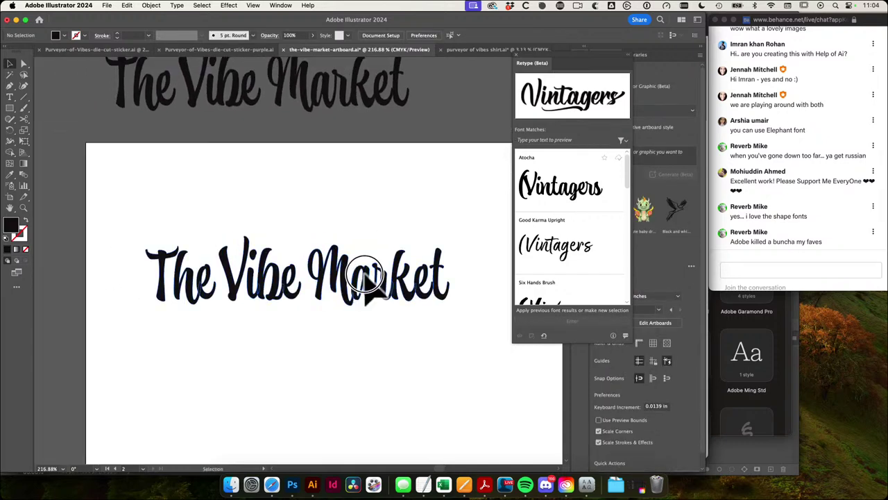
drag(171, 251, 201, 260)
scroll(200, 260, up, 5)
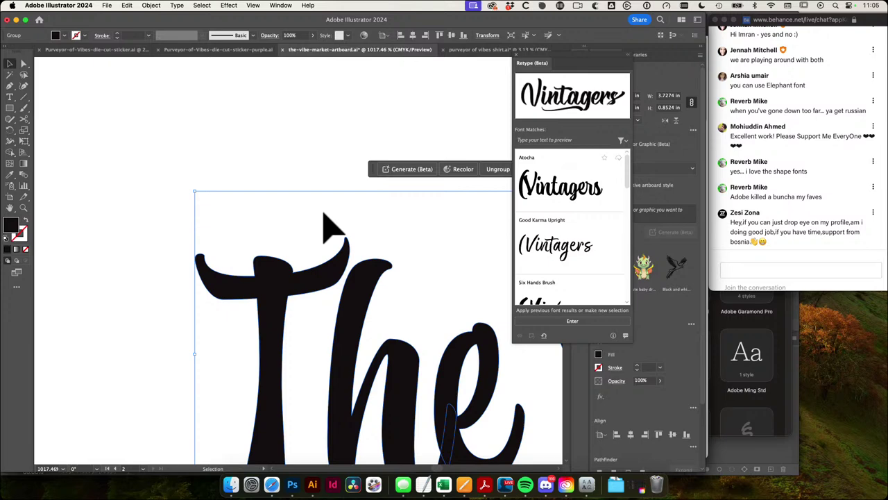
click(808, 240)
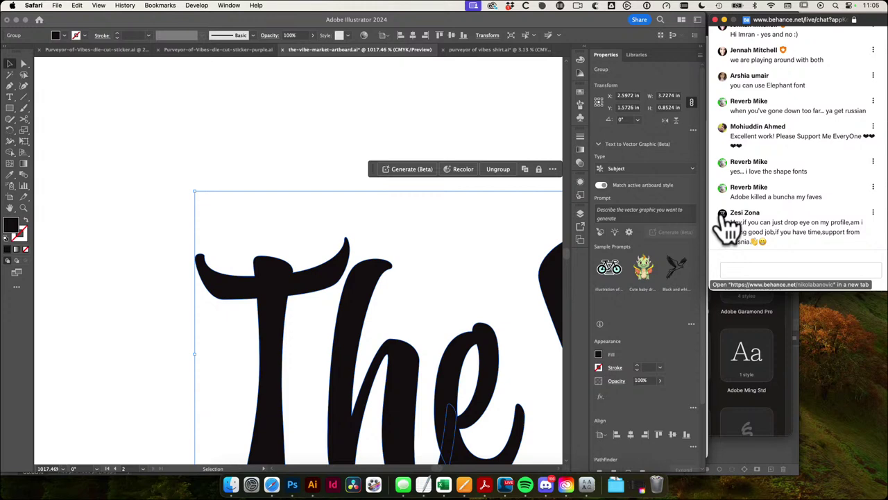
click(512, 252)
Step: Select only the outlined letter T and delete the upper anchor point on the cap of its stem with the Pen tool
drag(437, 252, 410, 250)
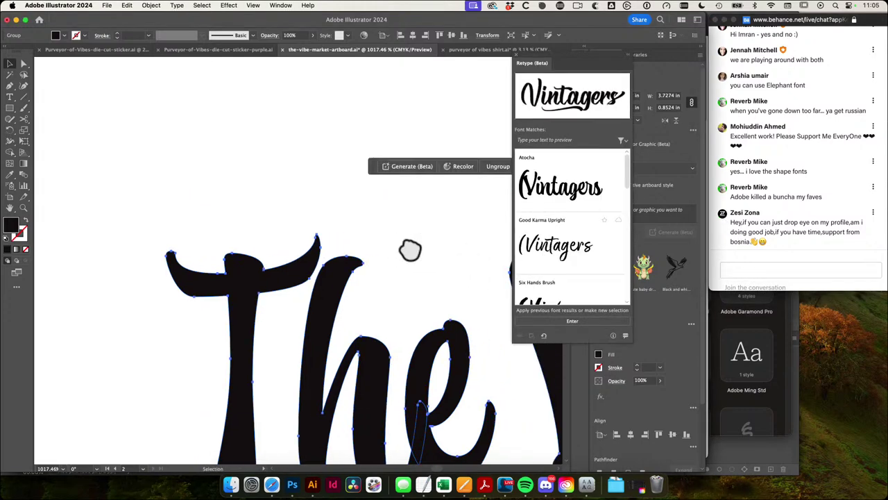
click(247, 276)
key(a)
click(232, 205)
click(233, 277)
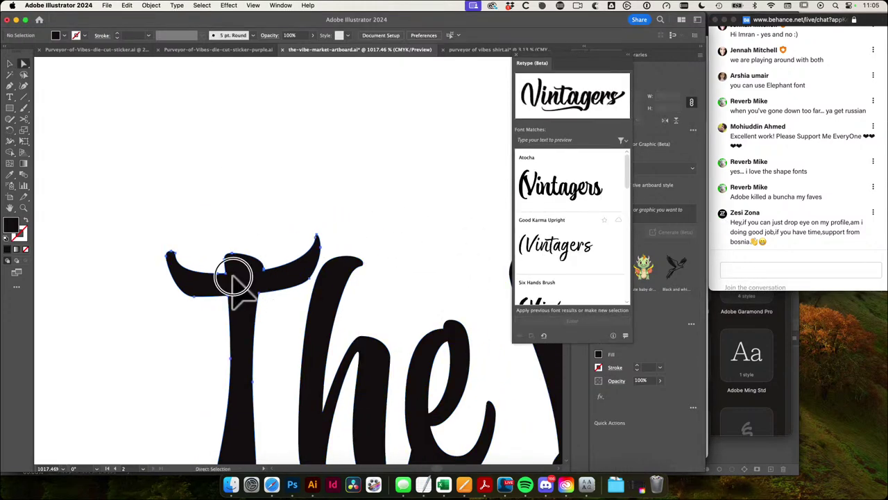
click(234, 275)
key(p)
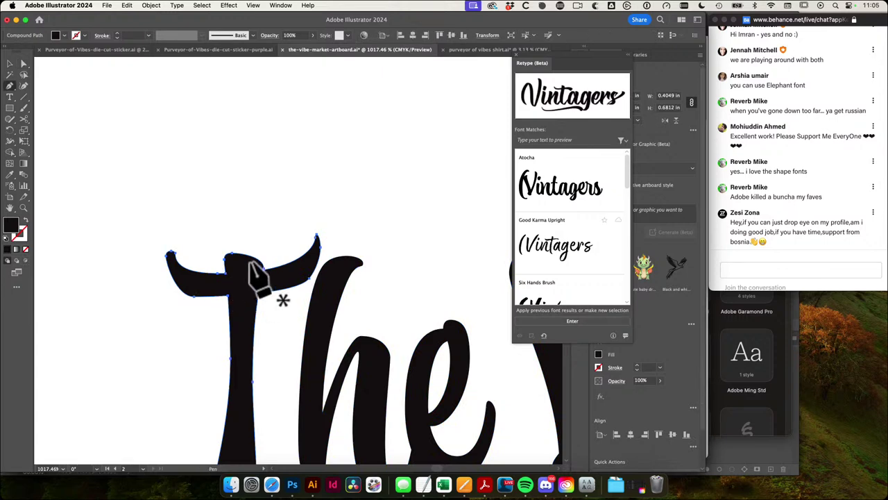
key(alt)
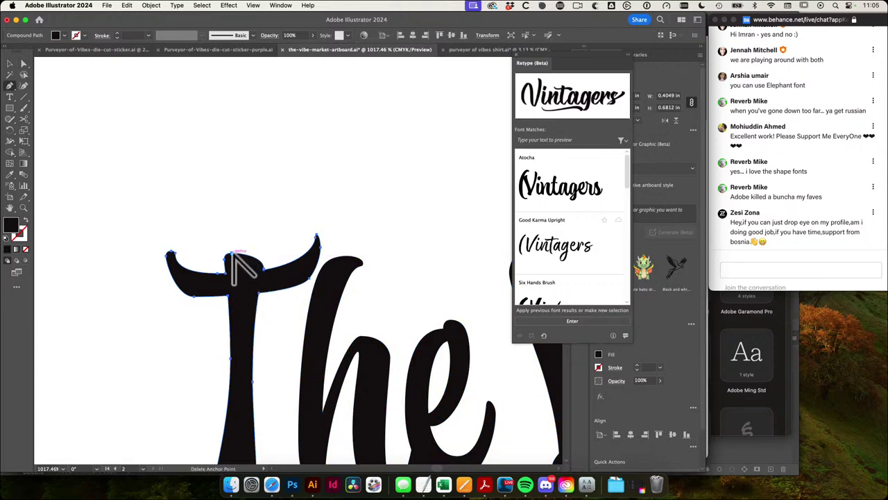
click(231, 253)
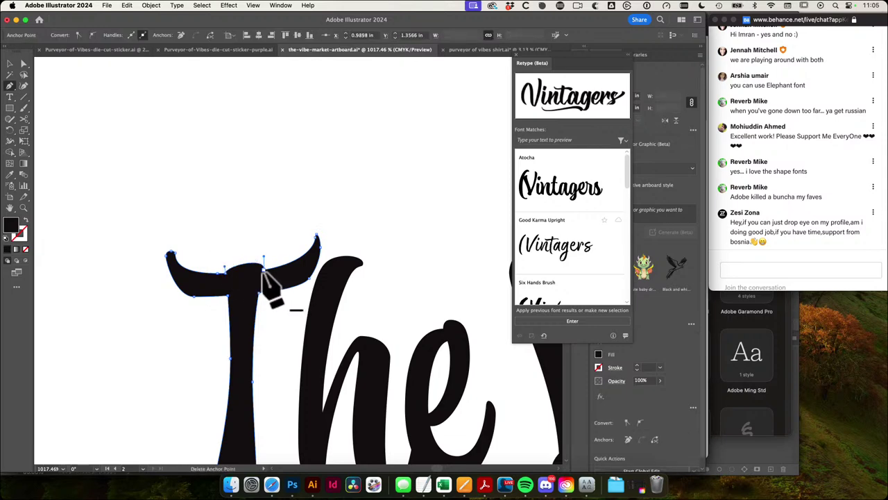
Step: Undo the anchor deletion on the outlined T and reshape the top of its stem into a smooth curve continuous with the crossbar
key(super+z)
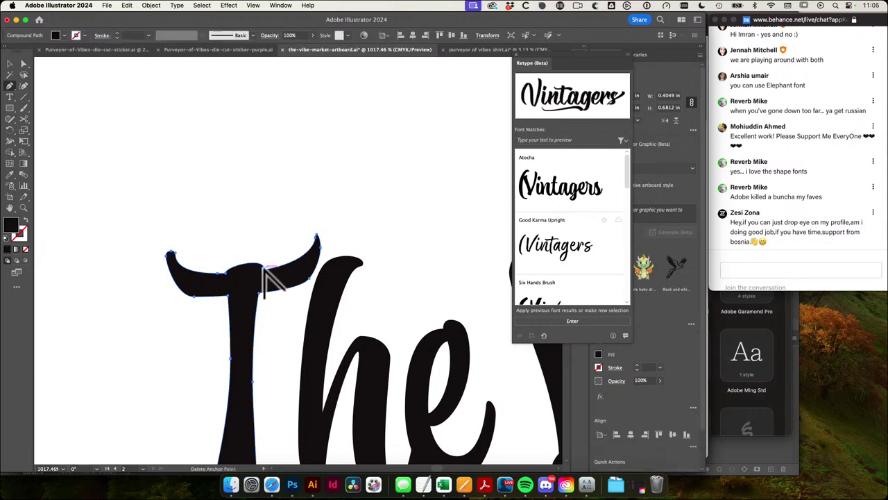
super+click(264, 257)
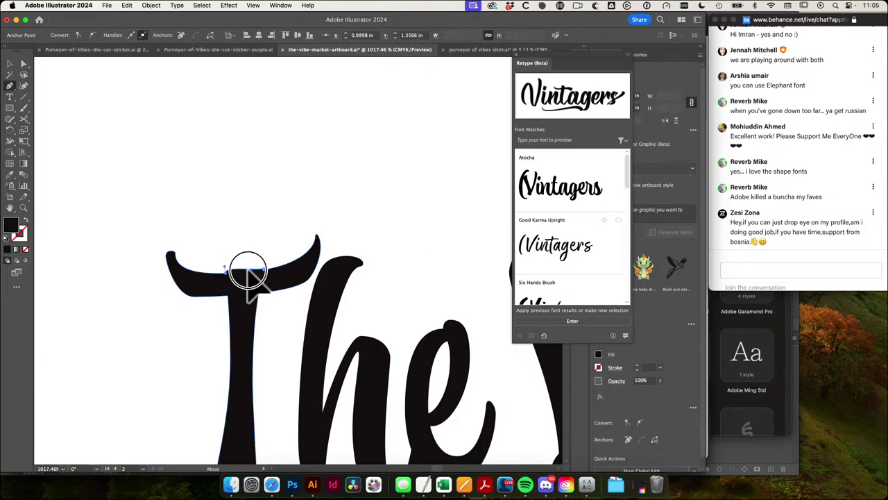
key(super+space)
drag(248, 269, 448, 314)
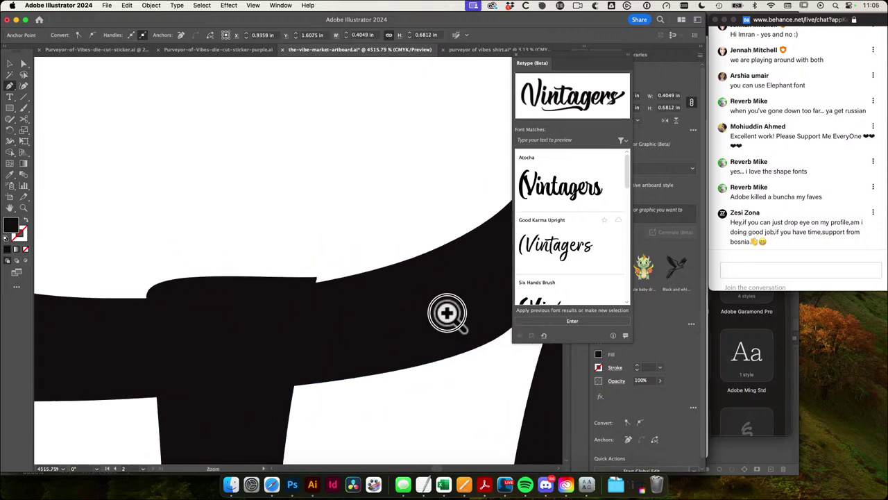
click(317, 278)
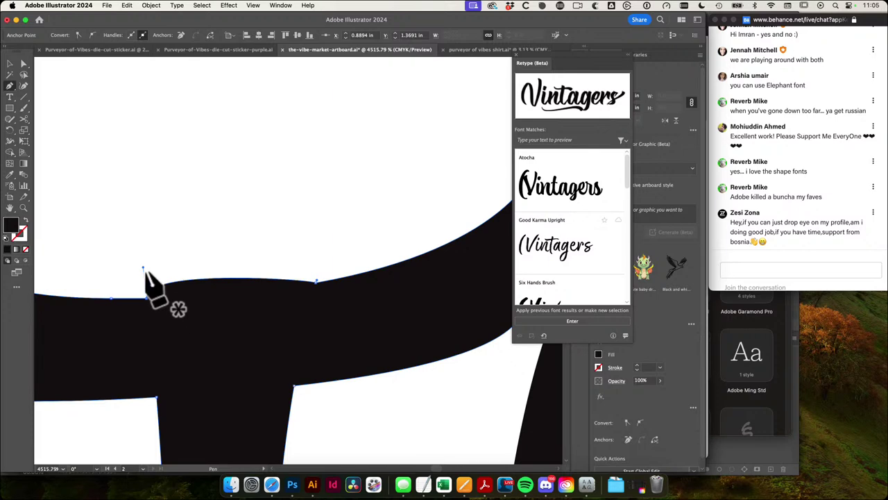
drag(144, 268, 199, 296)
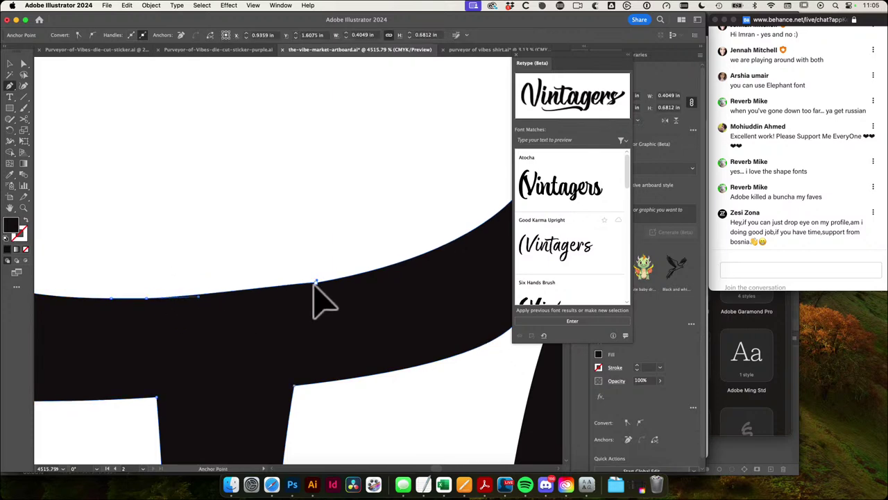
drag(316, 283, 251, 293)
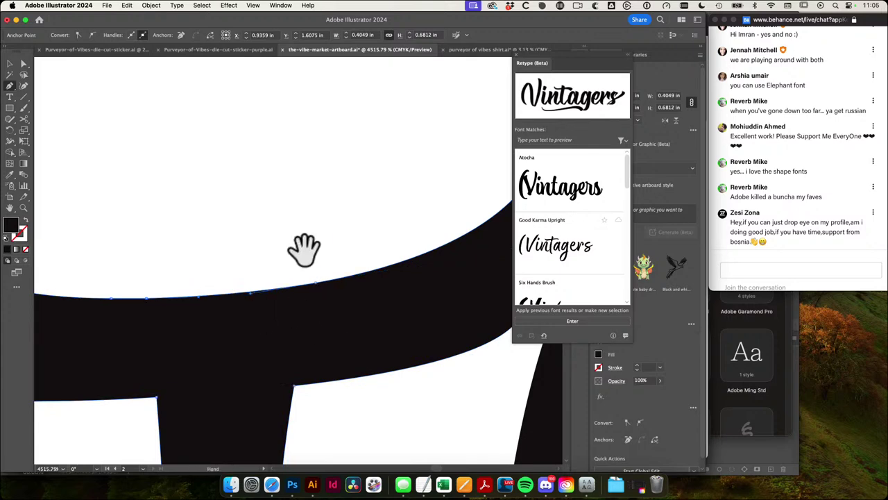
drag(317, 248, 277, 247)
super+click(278, 246)
Step: Move the outlined The Vibe Market lettering up on the artboard and place a duplicate of it directly below
drag(408, 317, 275, 332)
drag(472, 405, 393, 352)
scroll(367, 326, right, 3)
scroll(238, 257, down, 2)
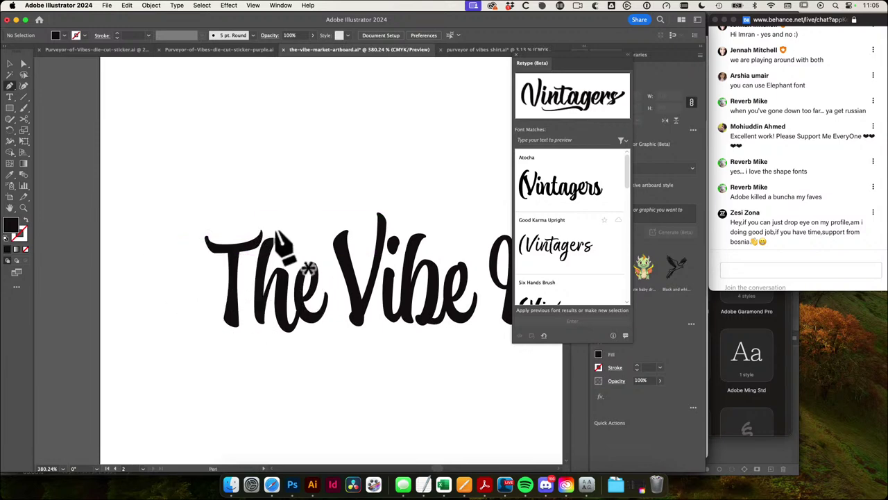
scroll(215, 248, down, 4)
scroll(308, 254, up, 3)
scroll(338, 311, down, 2)
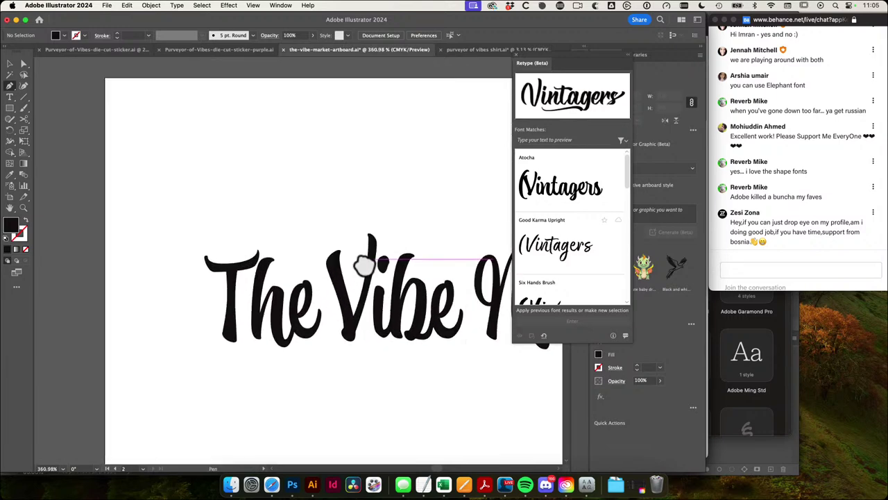
drag(355, 271, 260, 276)
drag(177, 249, 437, 342)
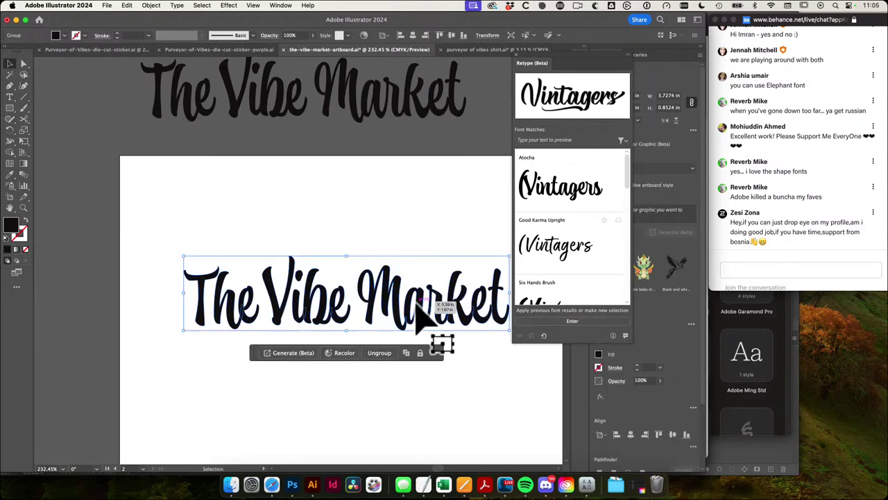
drag(417, 304, 382, 230)
drag(382, 230, 385, 327)
key(super+shift+a)
key(a)
drag(136, 288, 307, 366)
click(286, 352)
Step: Place a duplicate of the live The Vibe Market text line above the original, outside the artboard
drag(410, 335, 182, 316)
drag(382, 138, 276, 207)
key(t)
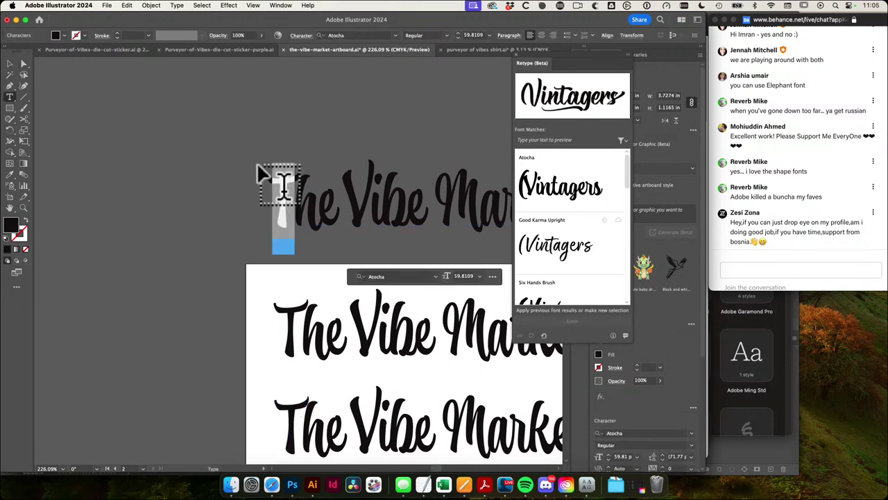
super+click(226, 157)
drag(368, 189, 300, 194)
key(v)
Step: Show the glyph alternates for the T in the upper live text line and apply the version with the long arched crossbar
key(t)
drag(212, 196, 151, 178)
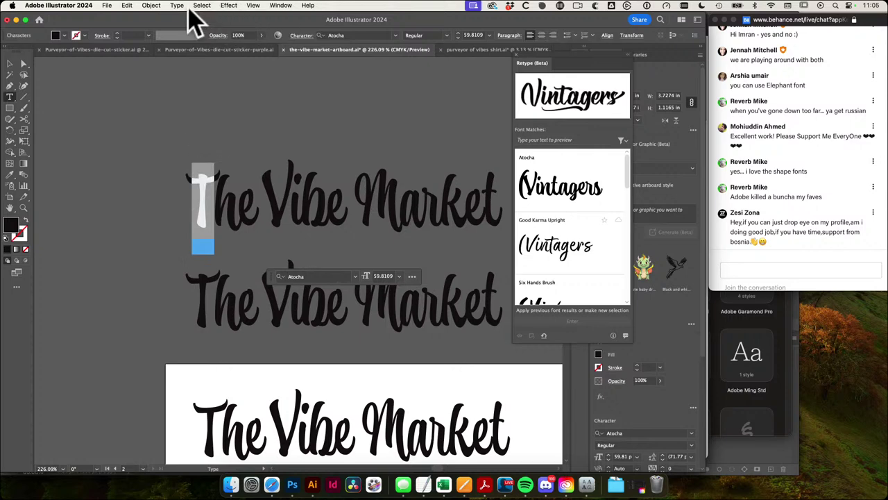
click(176, 5)
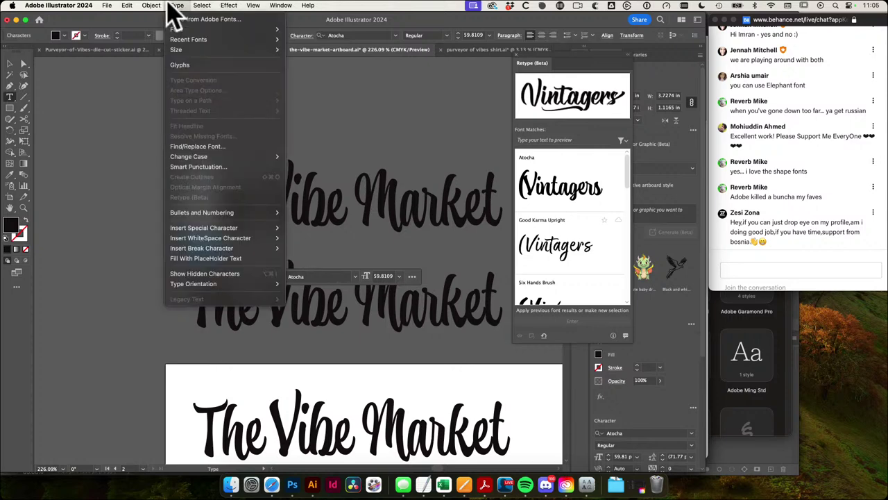
click(197, 66)
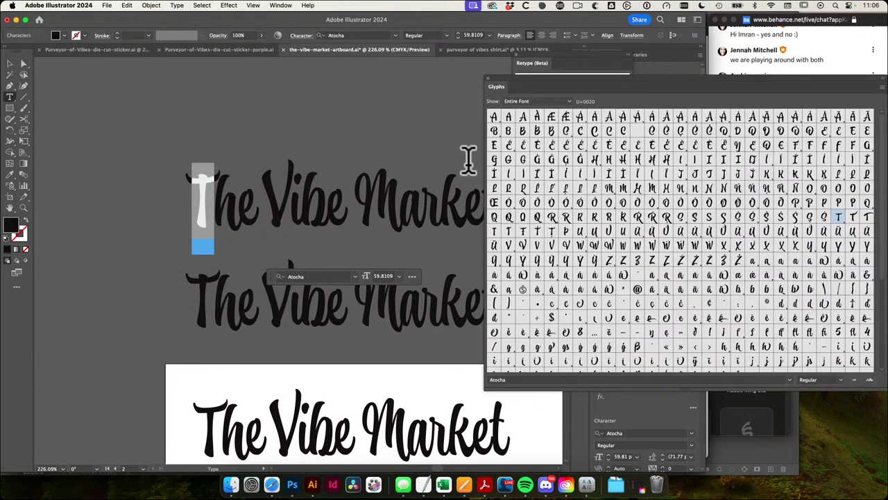
click(568, 102)
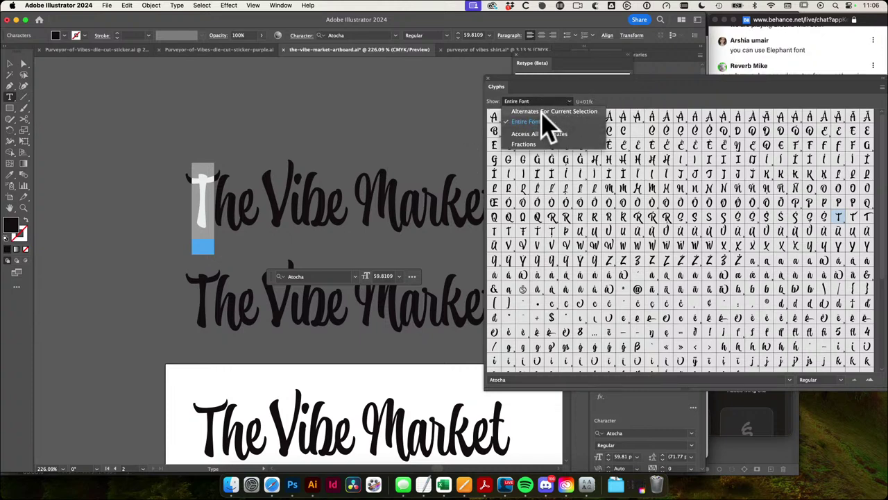
click(544, 111)
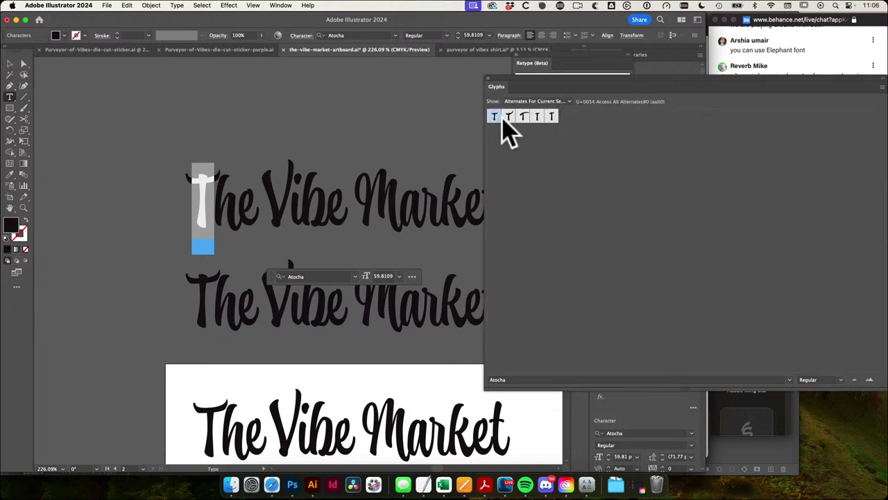
double_click(509, 116)
double_click(523, 118)
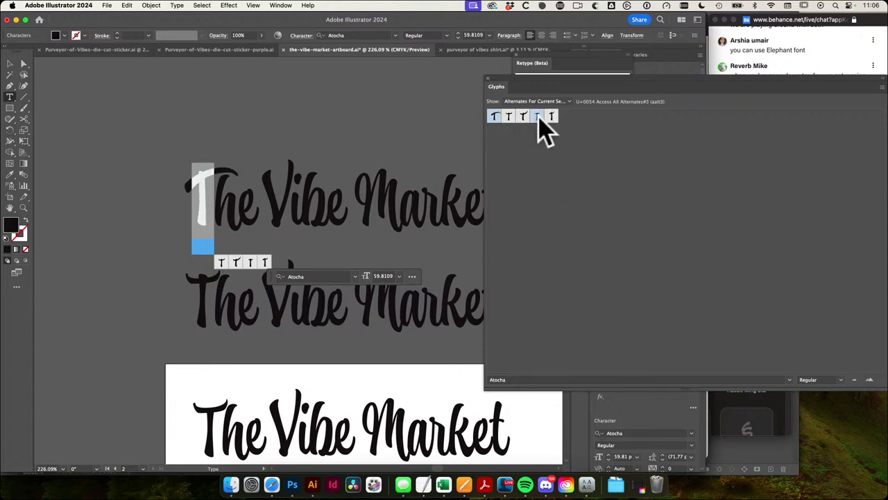
super+click(347, 75)
Step: Replace the final t of Market in the upper live text line with the alternate whose crossbar ends in a long swash
super+drag(400, 149, 301, 143)
drag(395, 167, 312, 148)
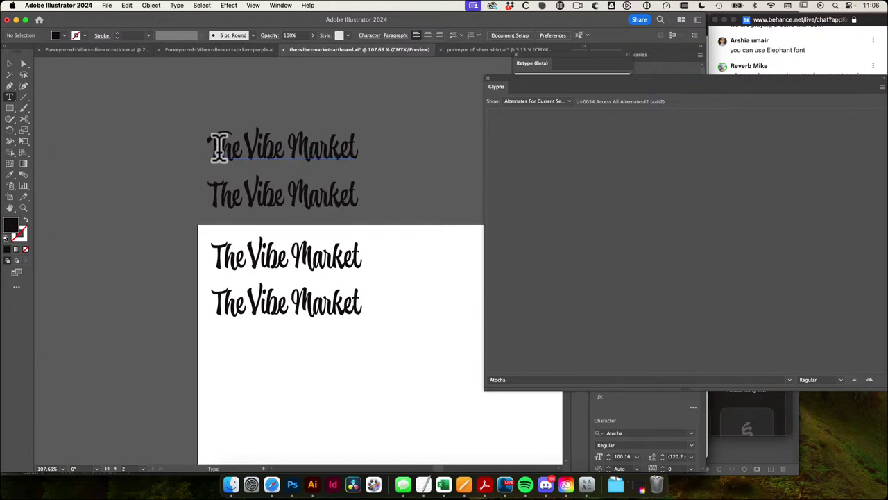
drag(222, 147, 271, 170)
super+click(192, 121)
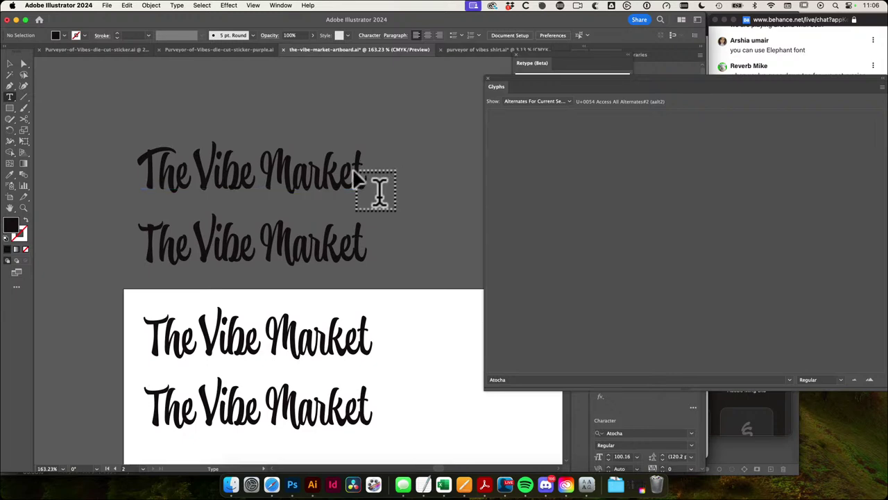
drag(353, 174, 378, 173)
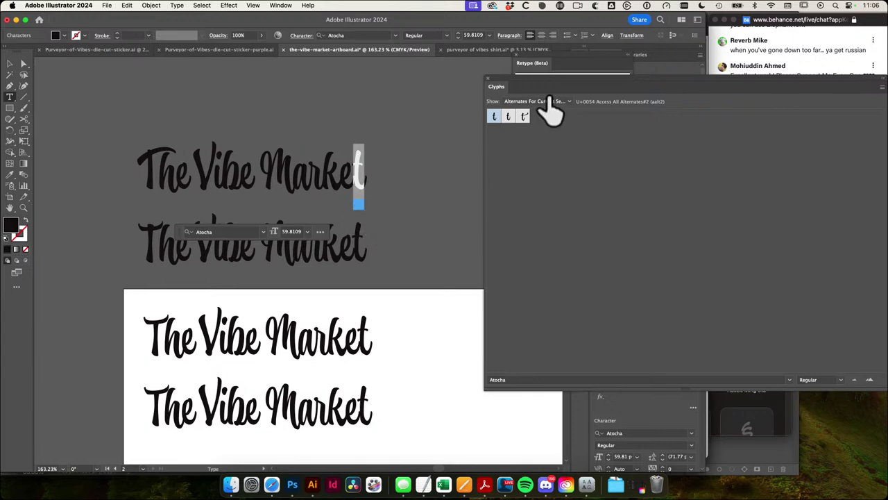
drag(535, 79, 478, 69)
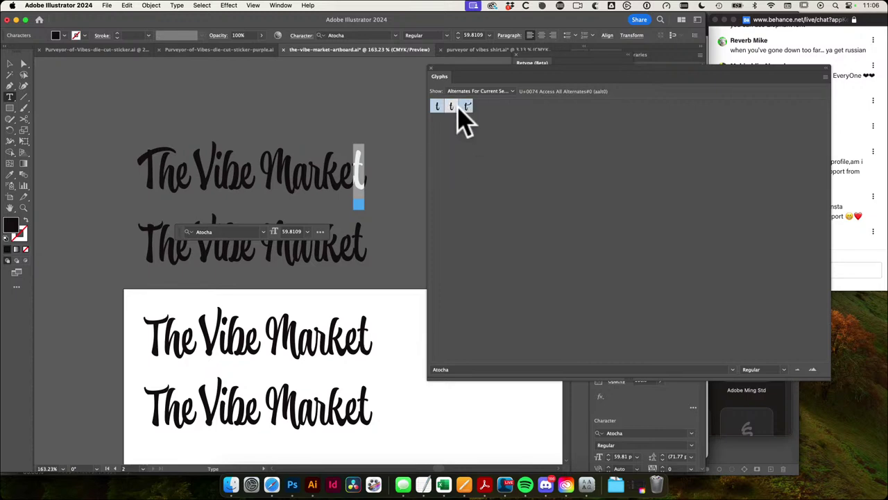
drag(362, 166, 350, 184)
click(380, 218)
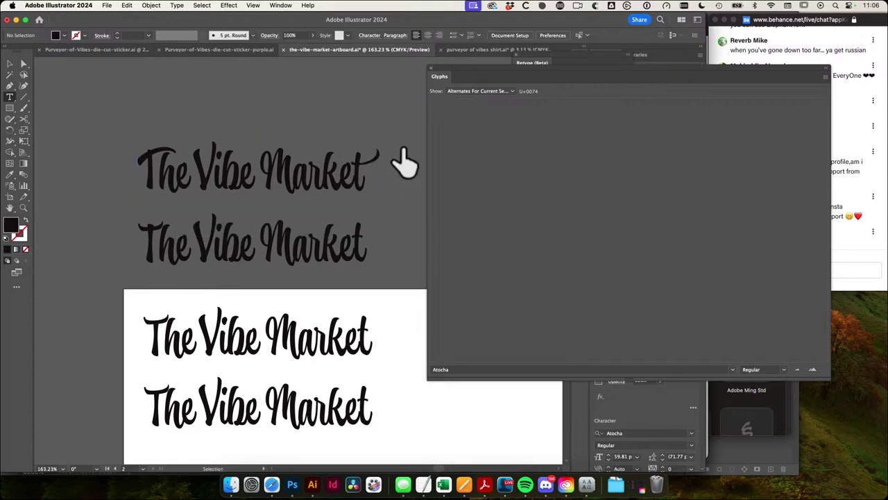
Step: Replace the k of Market in the upper live text line with the alternate whose leg extends below the baseline
drag(322, 167, 340, 167)
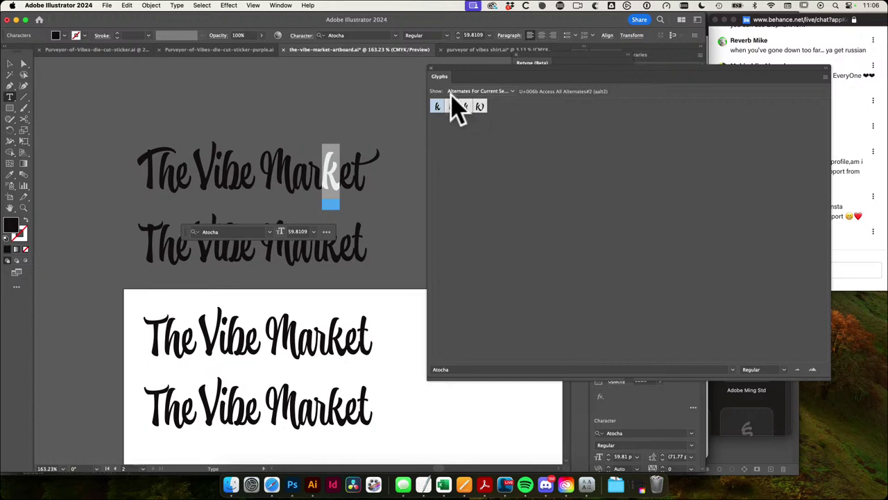
double_click(479, 107)
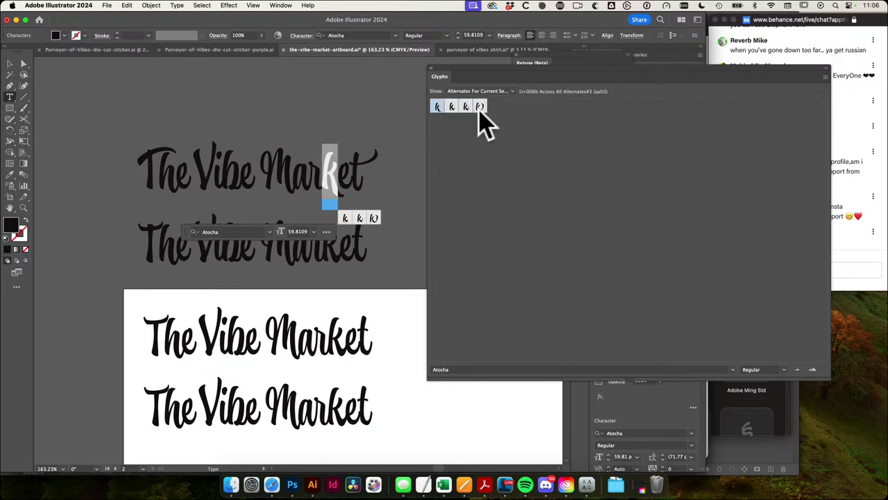
super+click(326, 90)
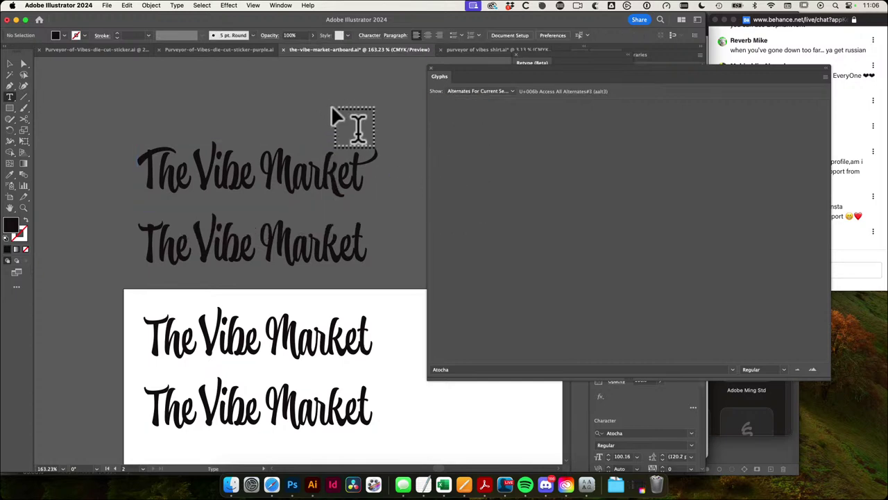
Step: Replace the M of Market in the upper live text line with the slanted alternate that has a curled left foot
drag(263, 170, 292, 170)
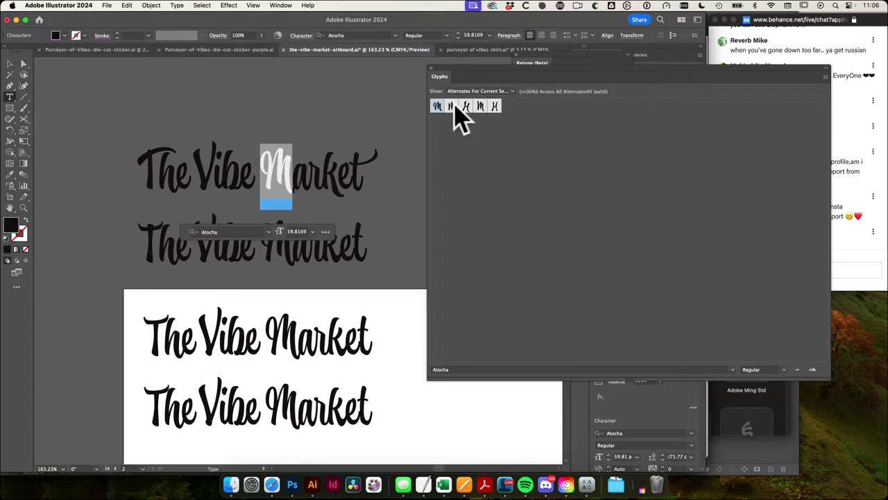
double_click(467, 106)
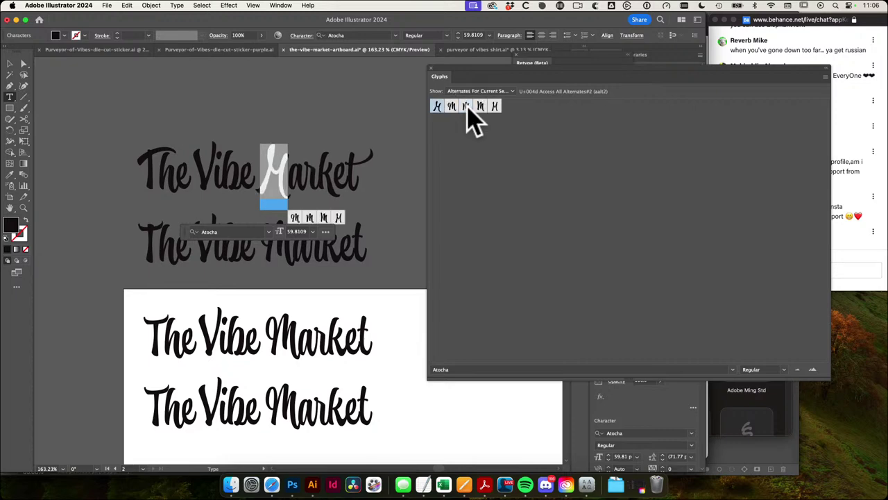
super+click(348, 106)
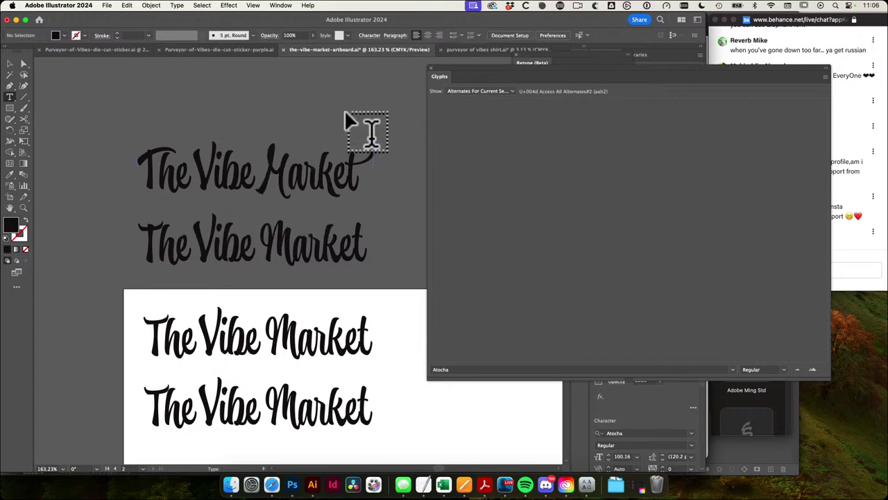
Step: Try glyph alternates for the V of Vibe in the upper live text line and apply a version with a looped left arm
scroll(346, 104, left, 1)
scroll(253, 161, left, 2)
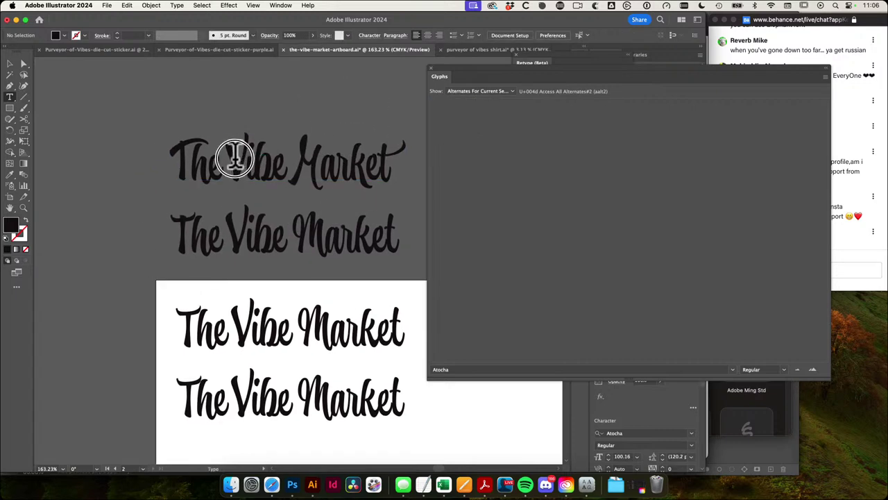
click(235, 158)
drag(228, 159, 247, 158)
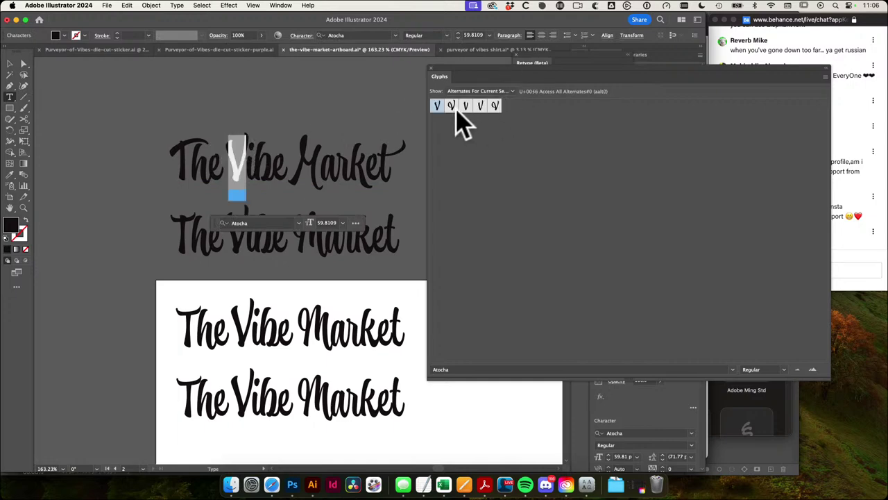
double_click(452, 106)
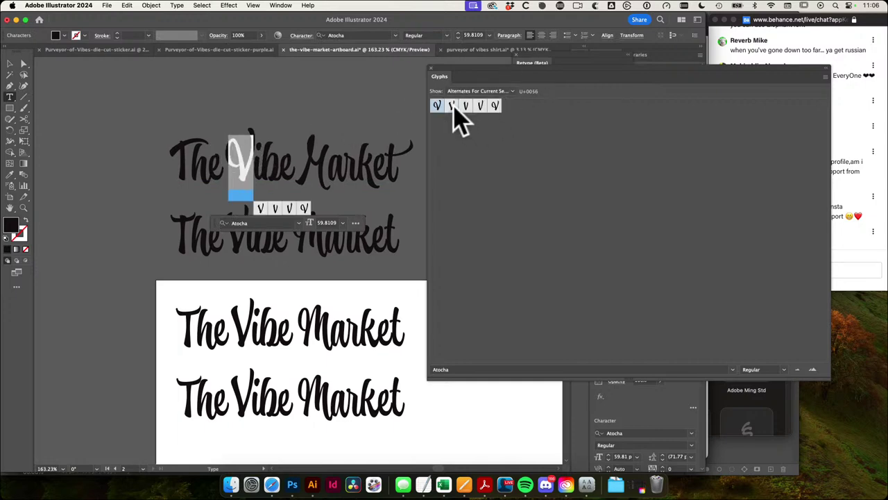
double_click(495, 105)
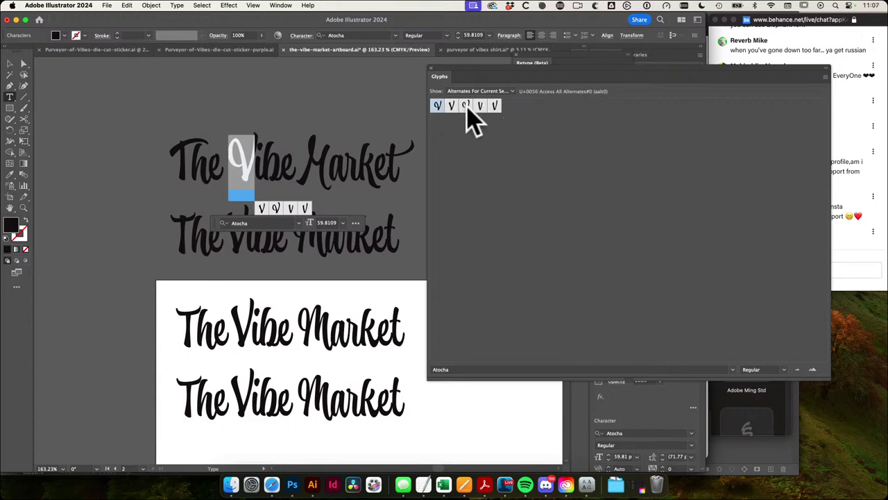
double_click(467, 106)
super+click(226, 110)
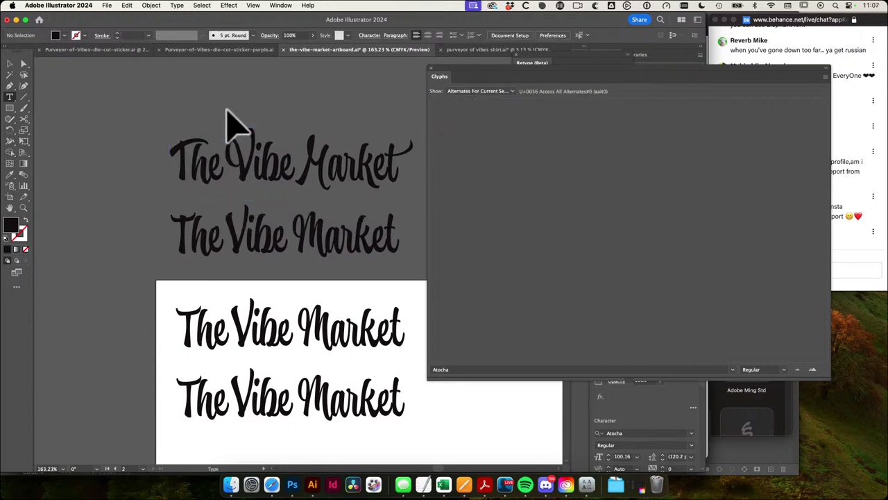
Step: Place a duplicate of the customized The Vibe Market text line directly above it
key(v)
drag(240, 109, 185, 190)
drag(200, 233, 215, 161)
Step: Replace the e of Vibe in the topmost text line with the alternate that ends in a large upward swash
key(t)
scroll(278, 195, up, 2)
scroll(277, 195, left, 2)
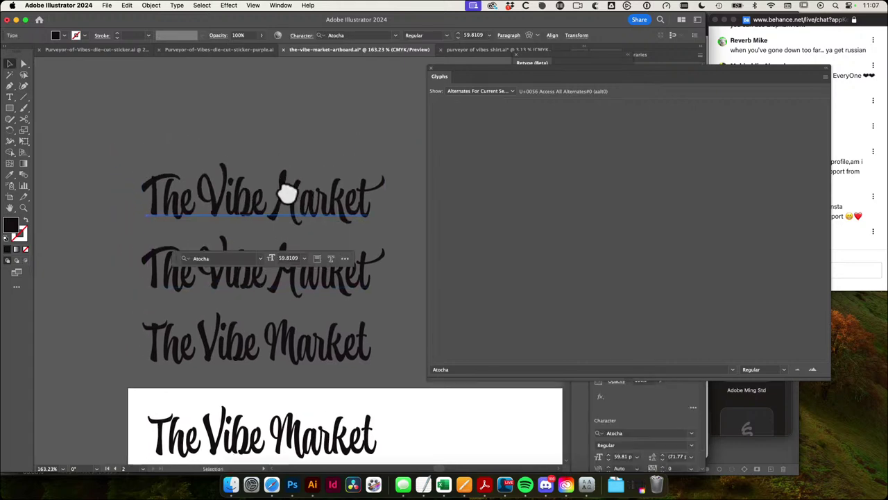
drag(252, 196, 267, 192)
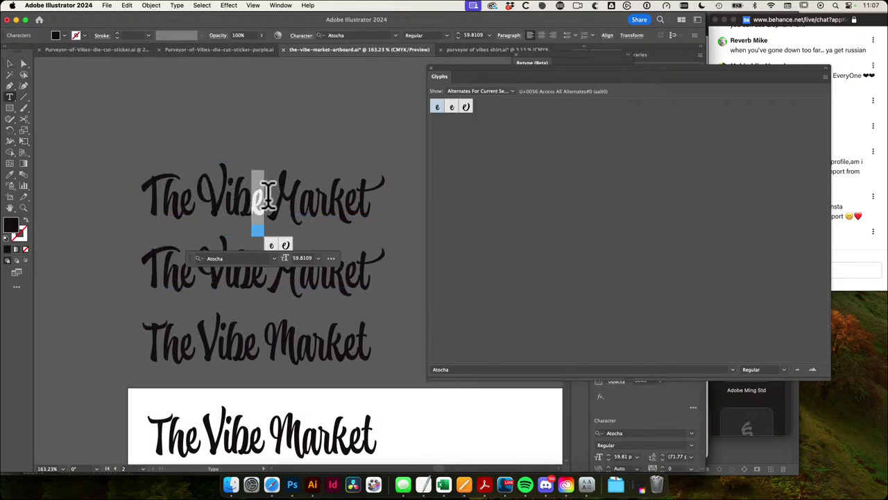
double_click(465, 108)
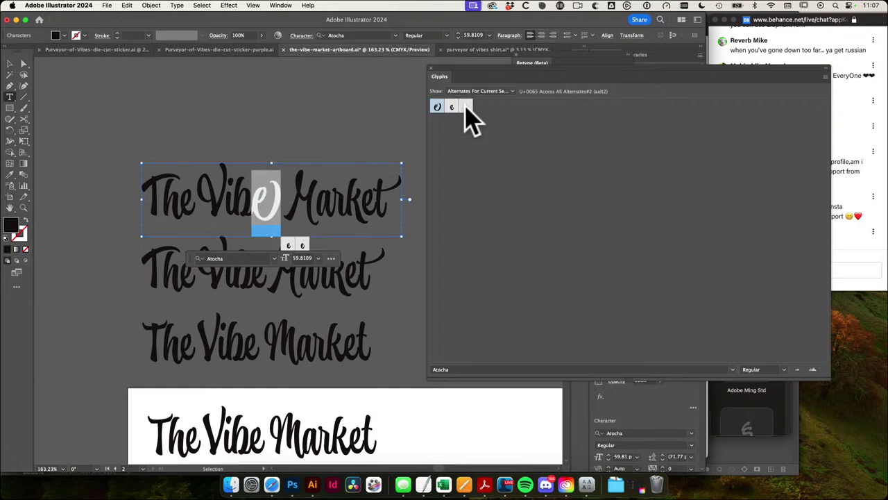
Step: Restore the standard e of Vibe in the topmost text line and try a glyph alternate for its b, undoing the b change
double_click(452, 107)
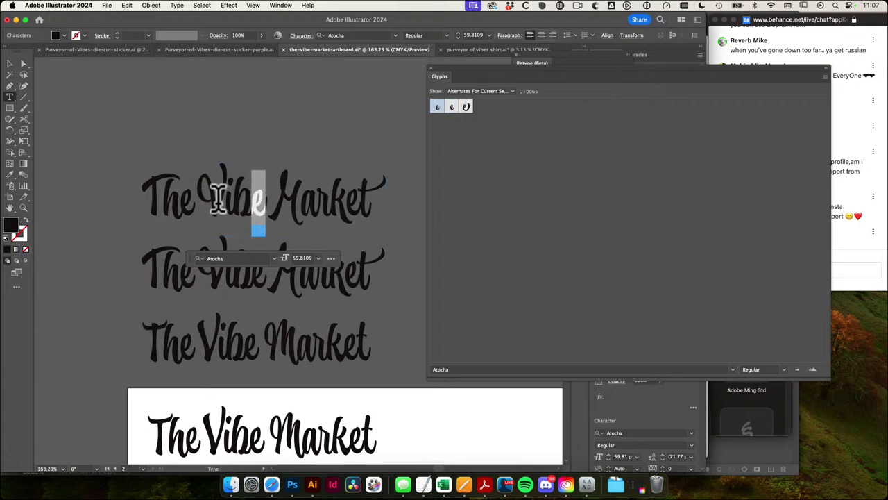
drag(233, 198, 250, 200)
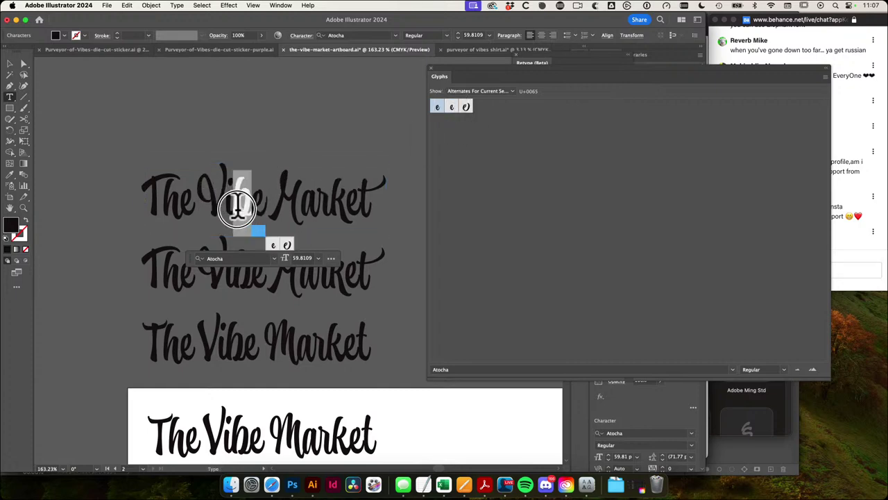
click(452, 106)
double_click(453, 107)
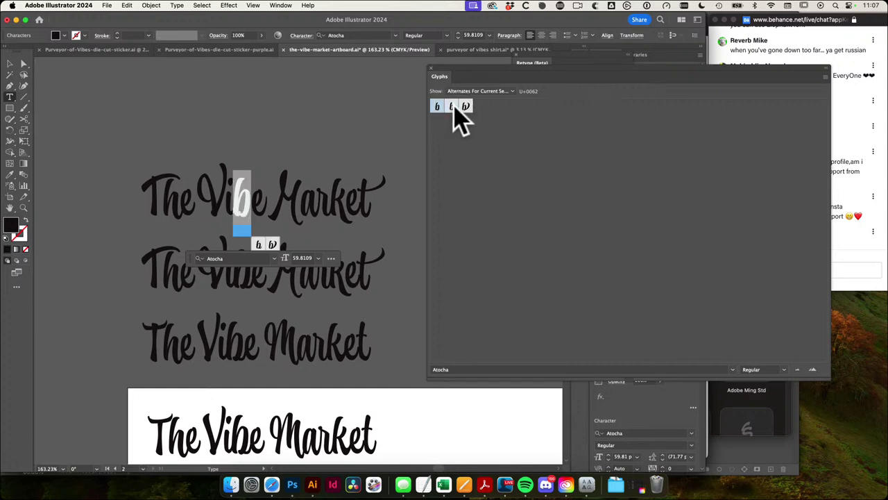
key(super+z)
Step: Replace the e of The in the topmost text line with the alternate that ends in a large upward swash
drag(193, 205, 180, 206)
double_click(466, 106)
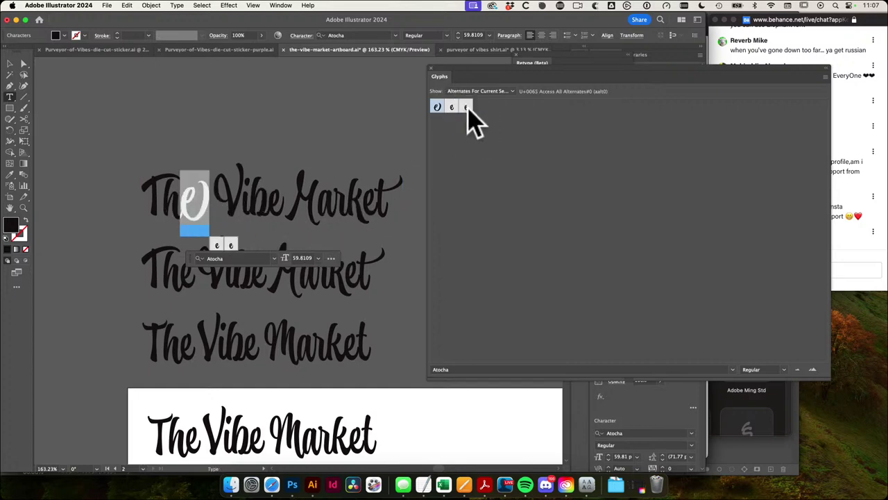
super+click(357, 117)
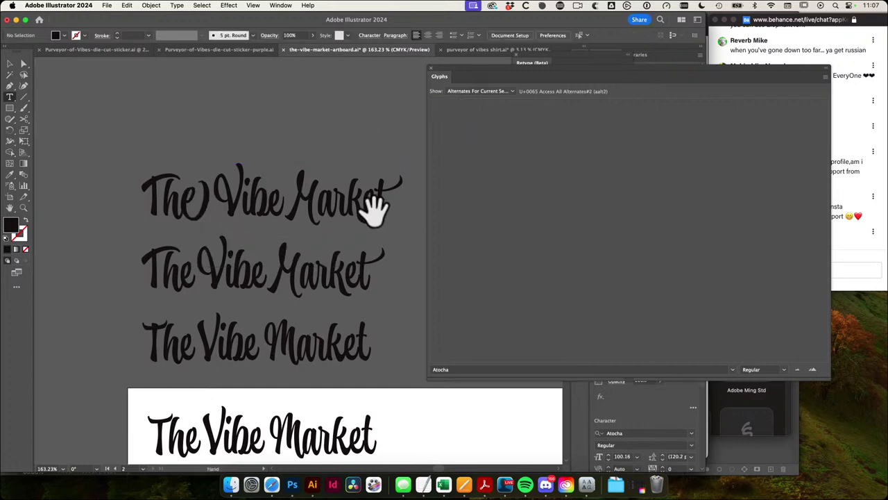
Step: Examine the topmost line up close, comparing the swash e of The with the letterforms of Vibe and Market
drag(269, 231, 313, 242)
scroll(229, 232, right, 2)
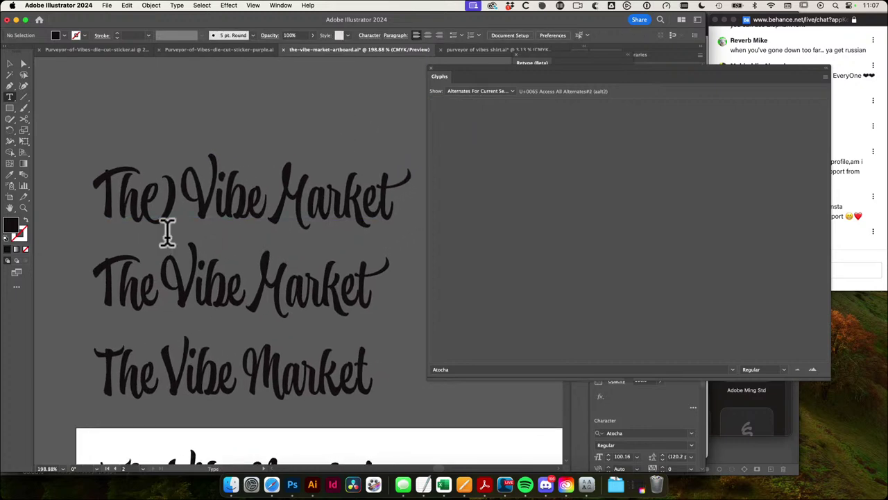
super+click(159, 220)
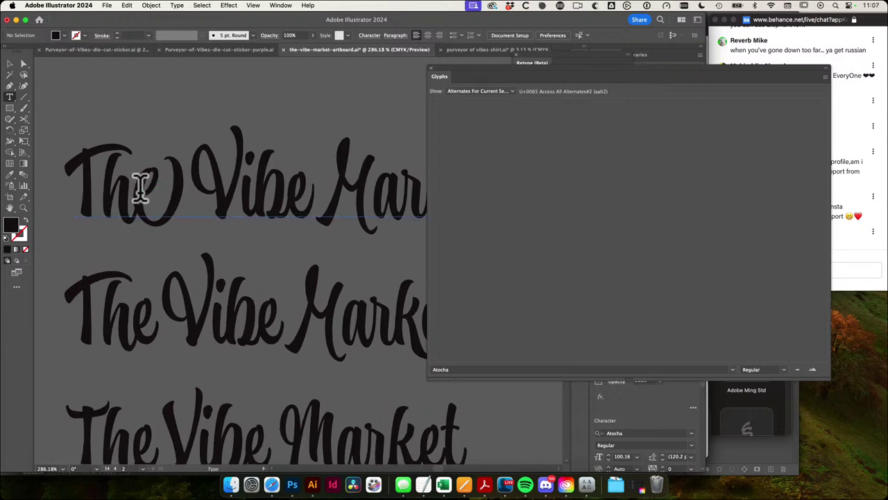
drag(139, 184, 174, 188)
drag(295, 199, 319, 195)
super+click(363, 119)
super+click(281, 118)
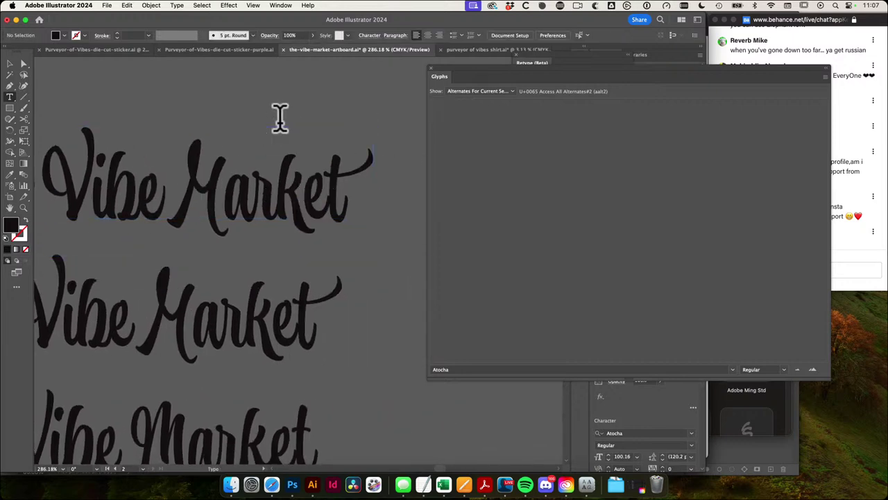
drag(243, 173, 221, 152)
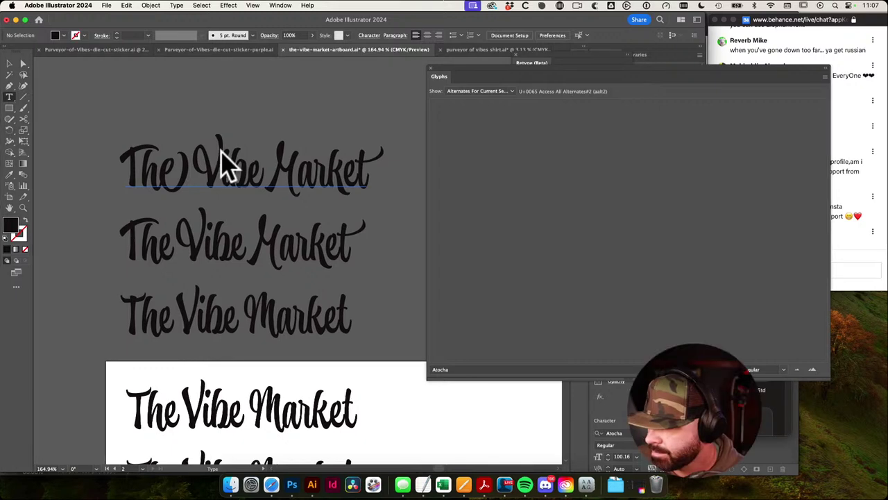
Step: Switch to the Behance live chat in Safari and highlight the newest viewer comment
click(858, 276)
drag(759, 243, 718, 238)
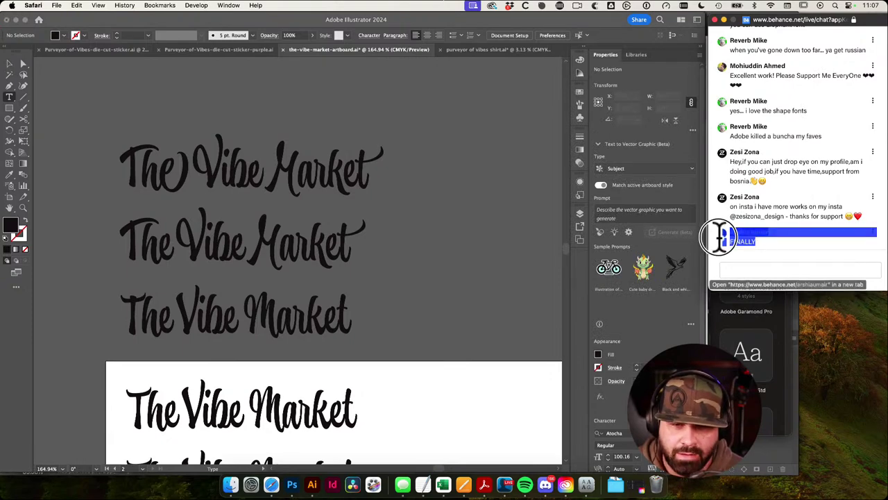
click(755, 247)
double_click(746, 243)
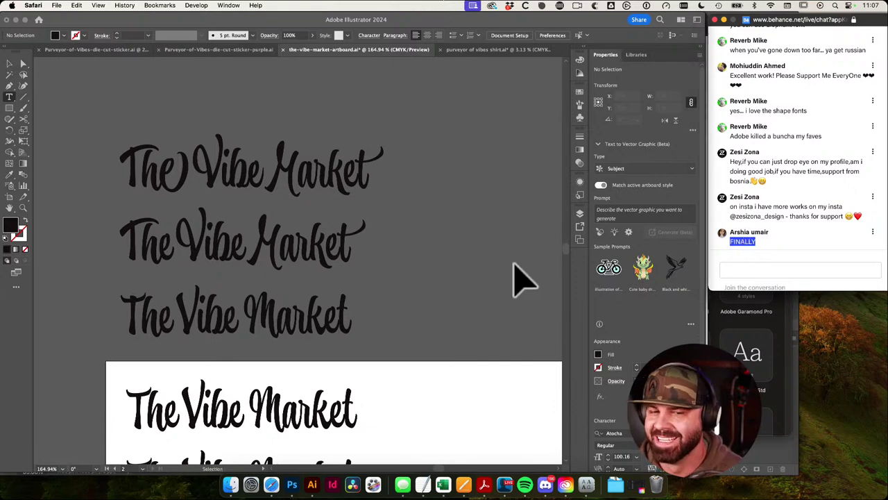
Step: Return to Illustrator and close the Glyphs and Retype panels to clear the view of the text lines
scroll(519, 278, left, 3)
scroll(520, 278, down, 2)
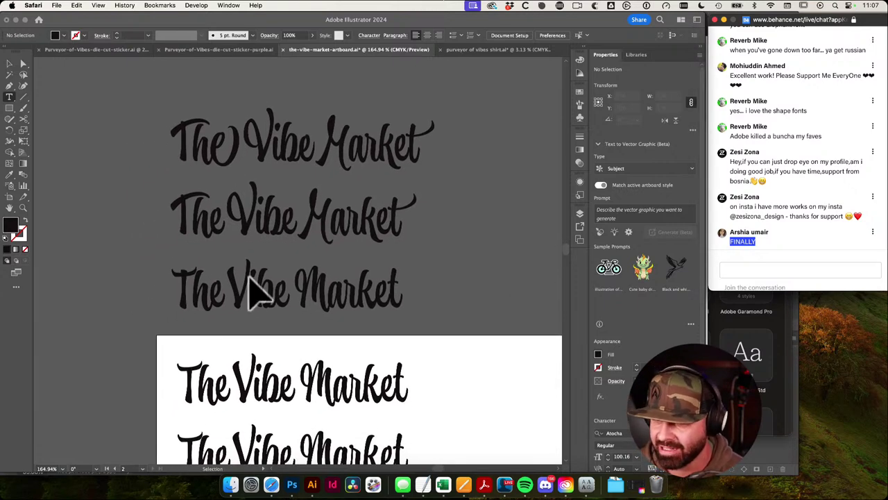
click(440, 293)
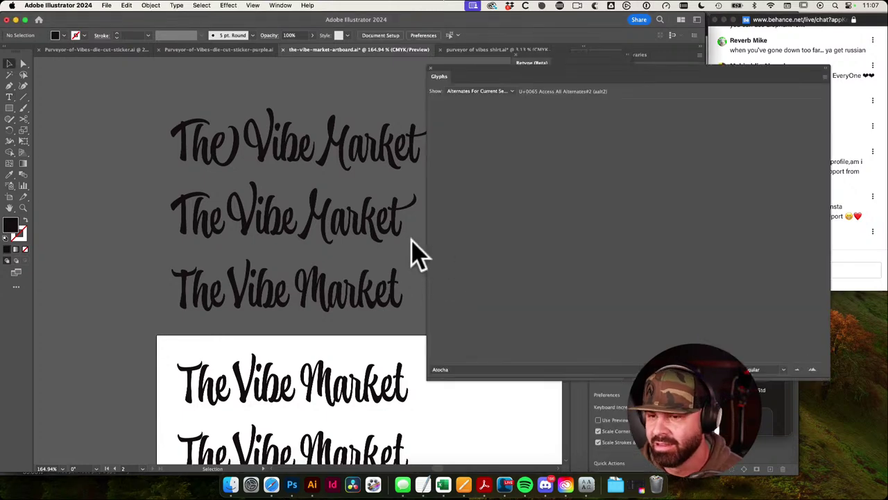
click(430, 68)
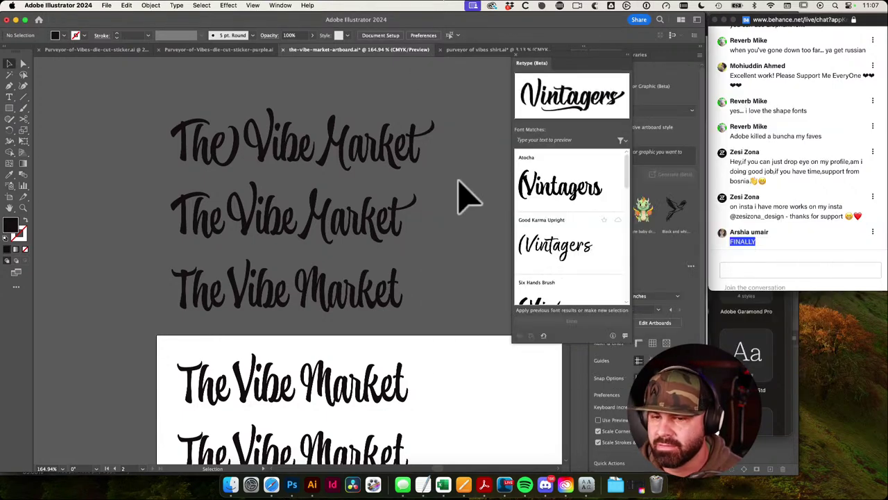
click(514, 57)
Step: Replace the T of The in the second text line with the standard short-crossbar glyph and close the Glyphs panel
drag(461, 199, 529, 158)
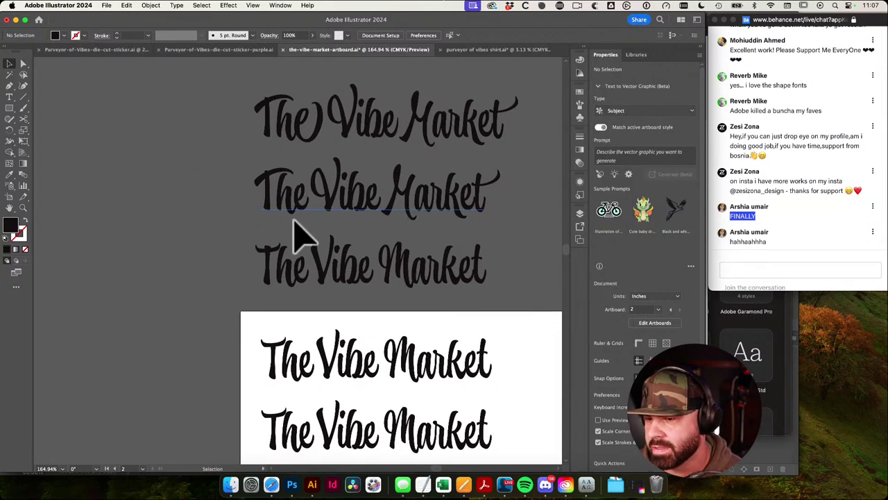
key(t)
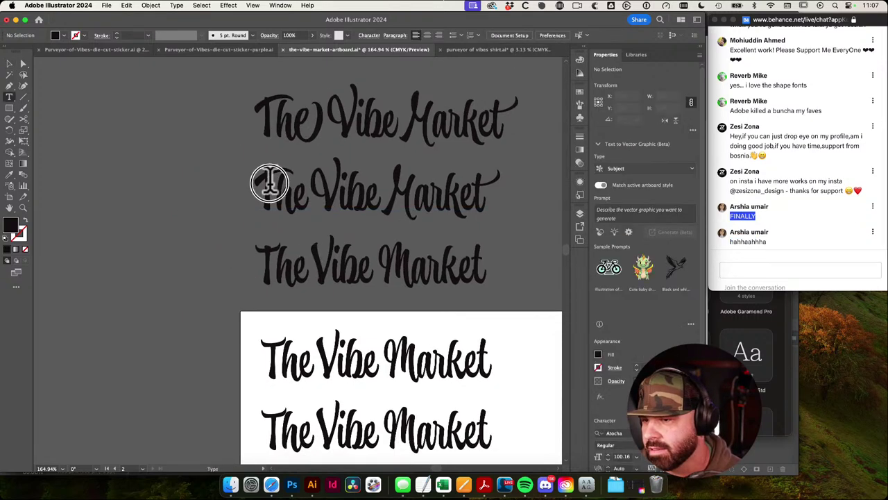
drag(264, 183, 272, 201)
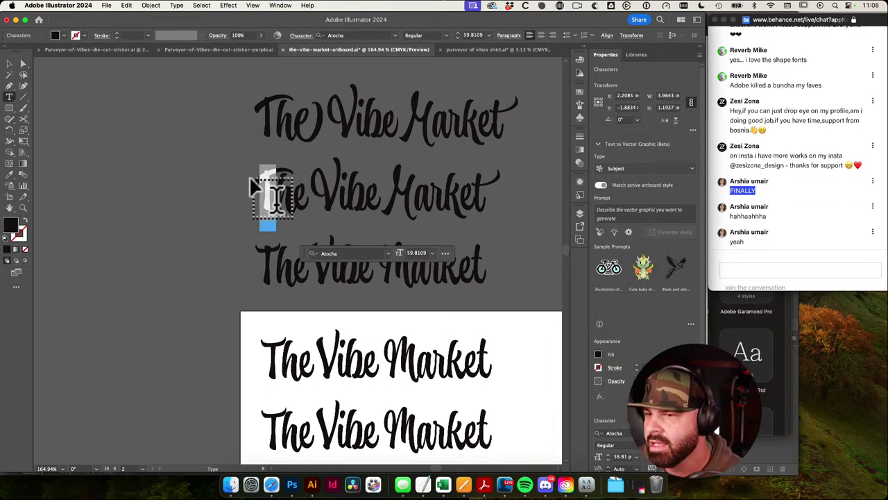
click(176, 5)
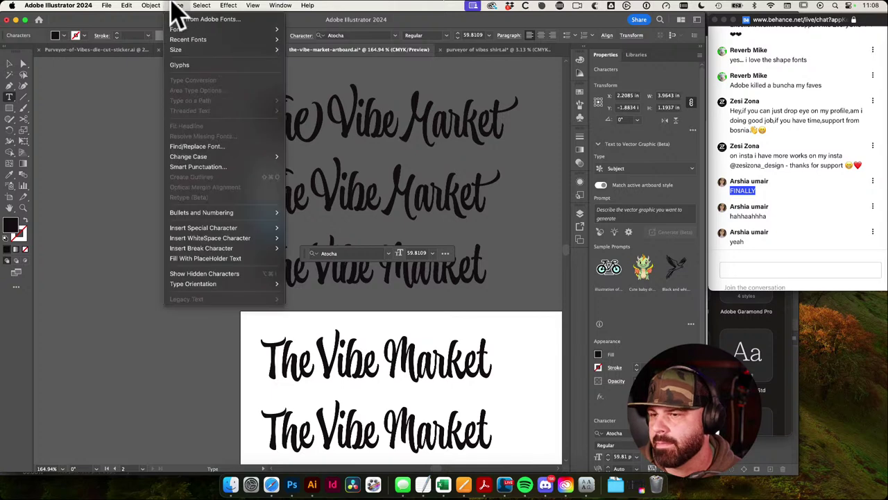
click(182, 65)
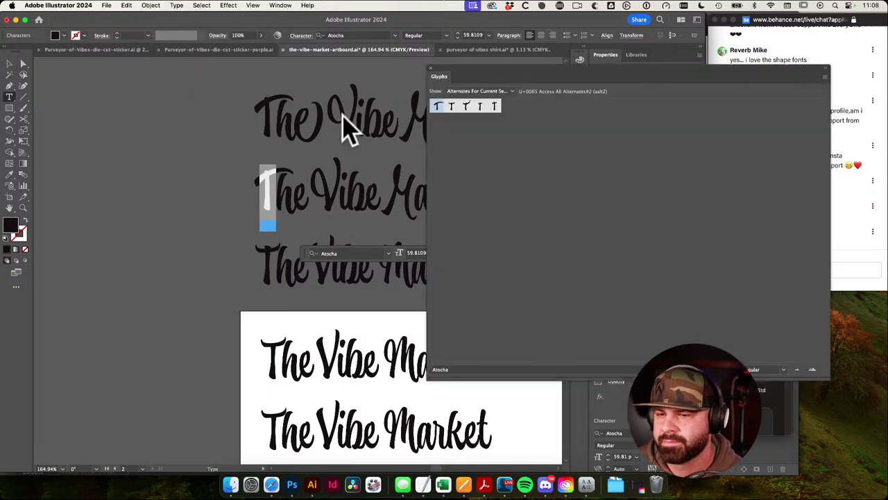
double_click(491, 107)
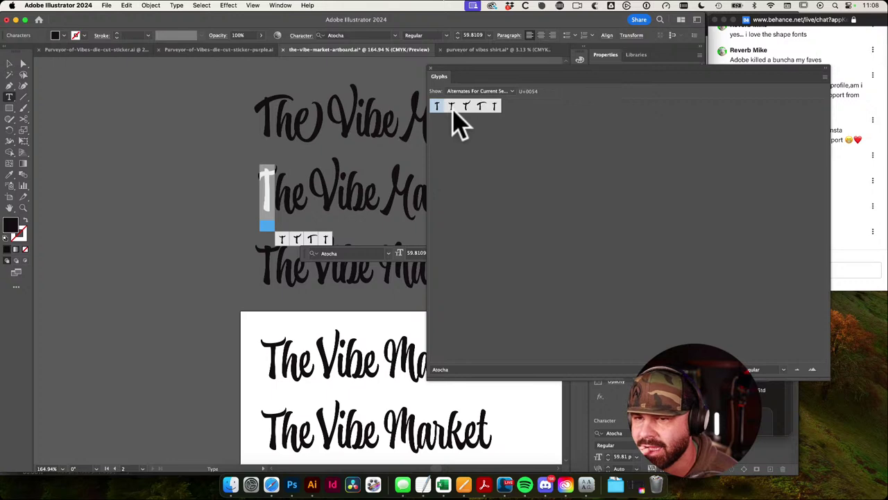
click(431, 68)
super+click(173, 163)
Step: Change the capital T of The to a lowercase t in the live text line just above the white artboard
drag(406, 184, 379, 185)
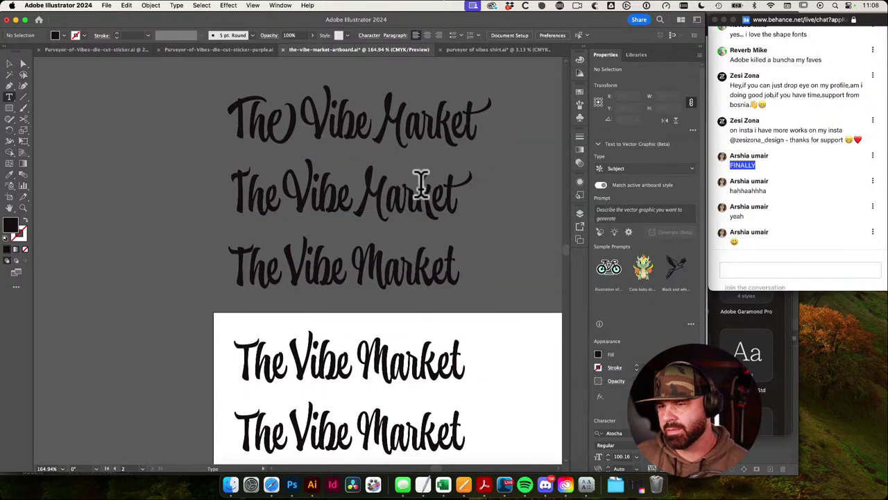
scroll(434, 176, down, 2)
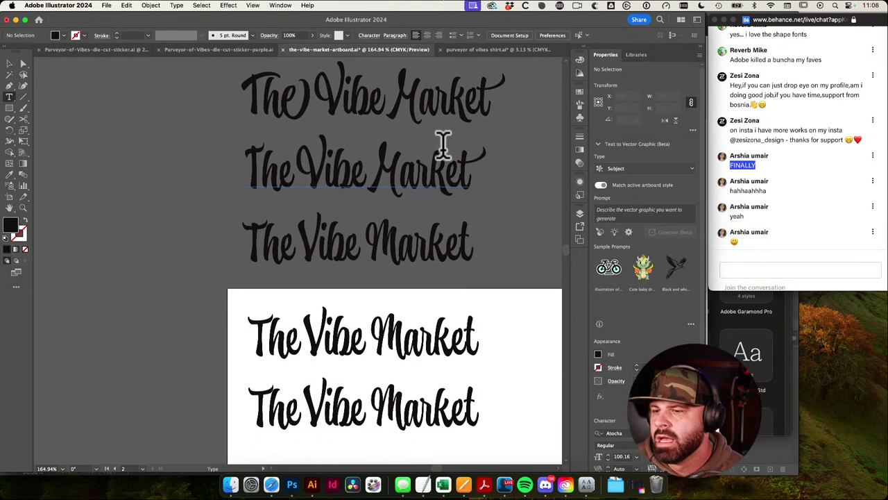
drag(314, 203, 352, 174)
drag(421, 187, 469, 170)
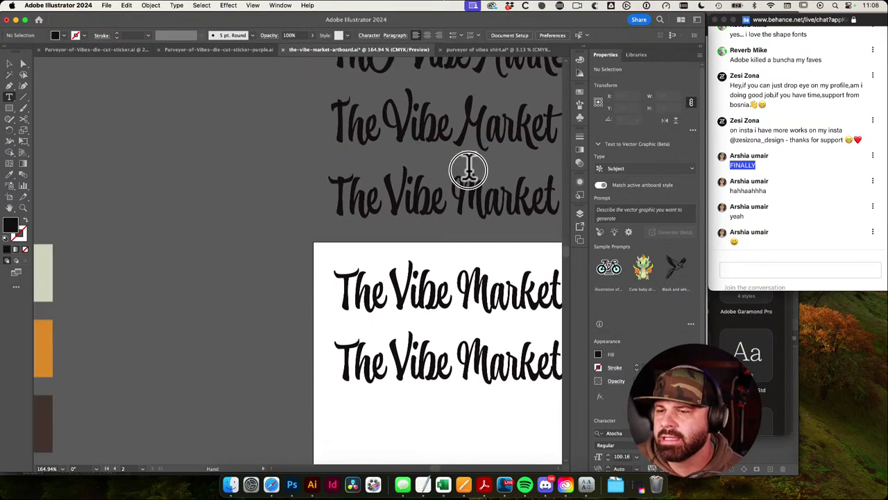
click(339, 193)
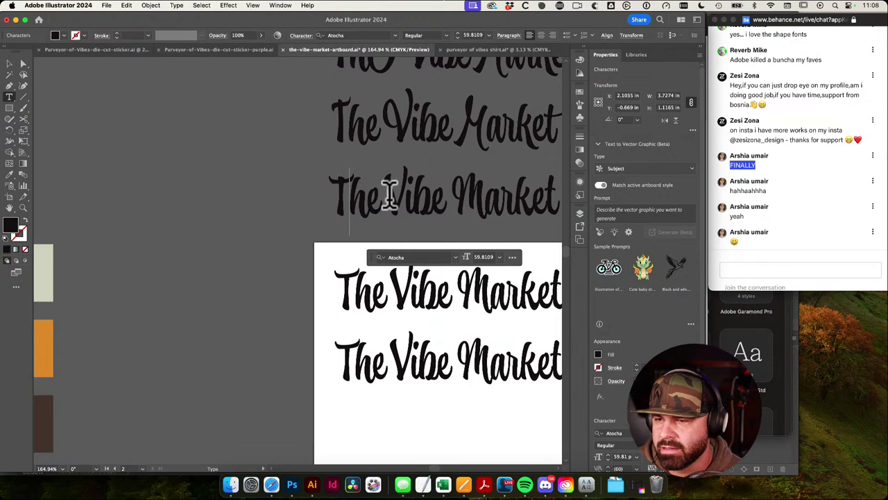
drag(352, 192, 317, 190)
click(330, 192)
click(318, 191)
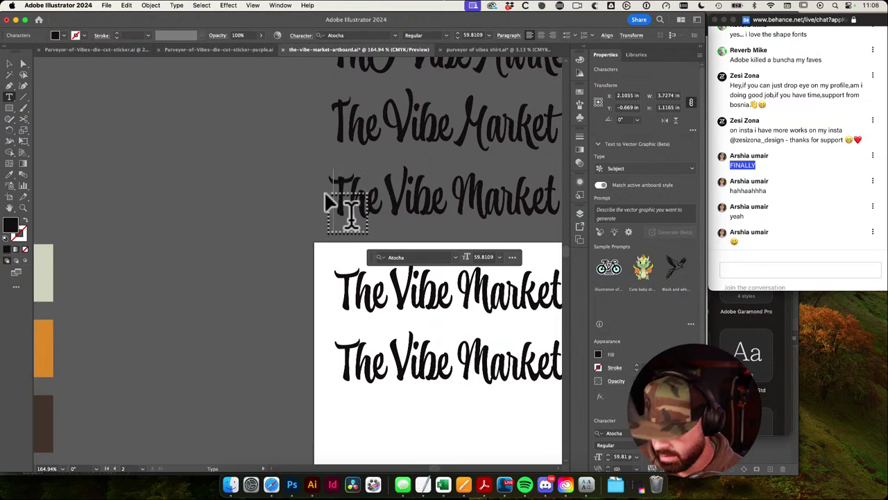
text(t)
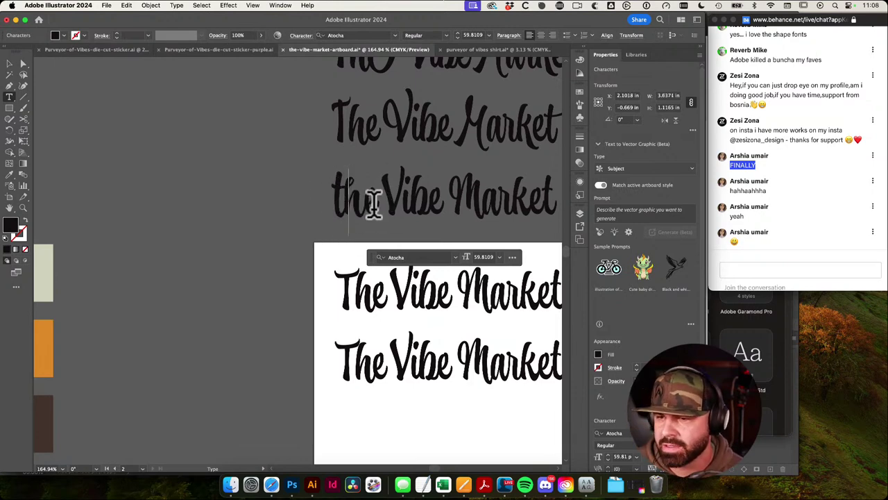
key(Escape)
click(246, 174)
Step: Place a duplicate of the lowercase-t text line beside the original at the same height, in the empty space above the artboard
drag(386, 188, 276, 176)
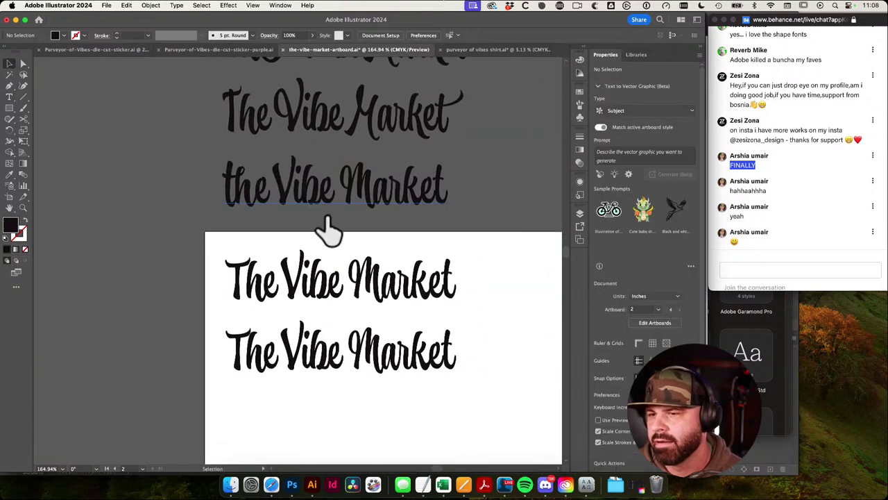
drag(463, 195, 234, 202)
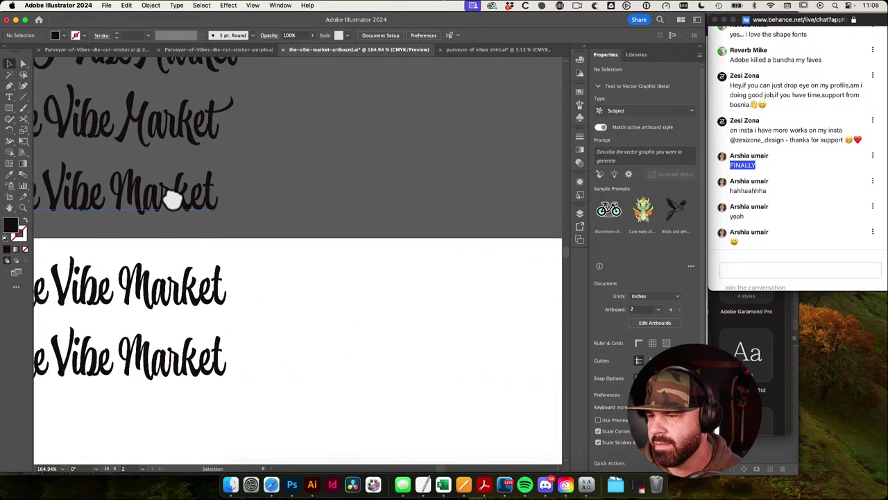
drag(170, 193, 462, 194)
Step: Change the V and M of the duplicated line to lowercase so that it reads "the vibe market"
key(t)
drag(356, 190, 341, 181)
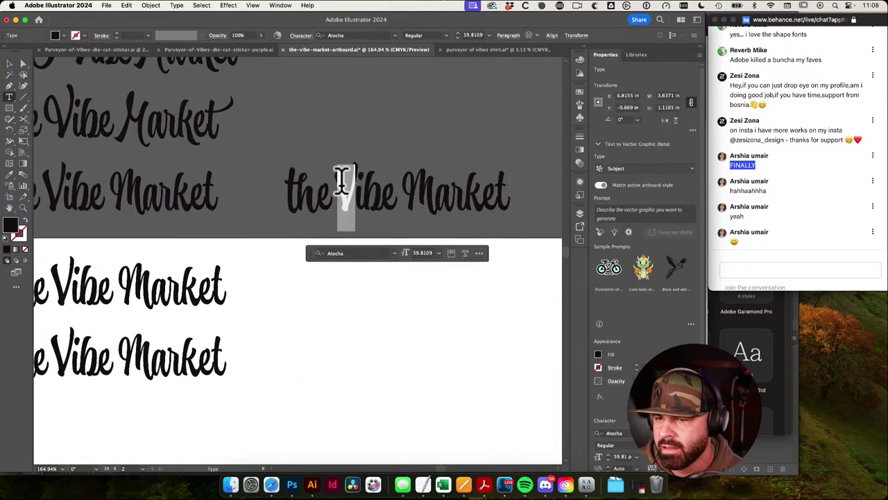
text(v)
drag(436, 209, 402, 193)
text(m)
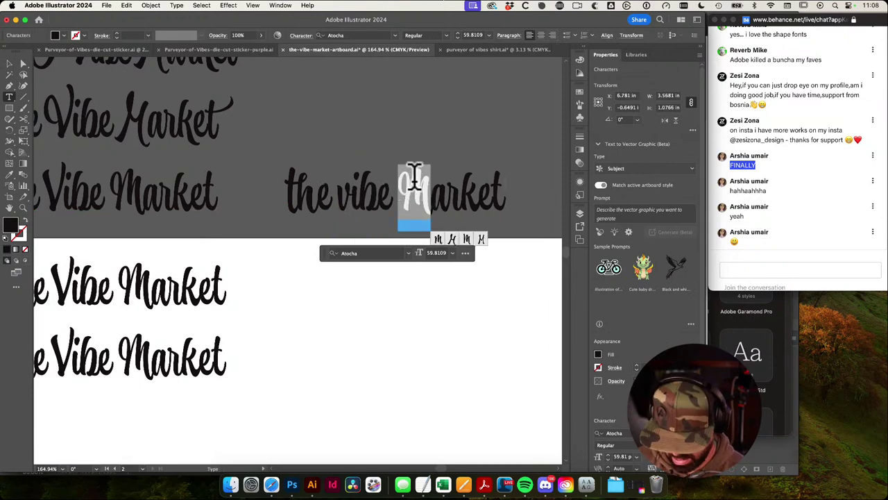
key(Escape)
click(495, 140)
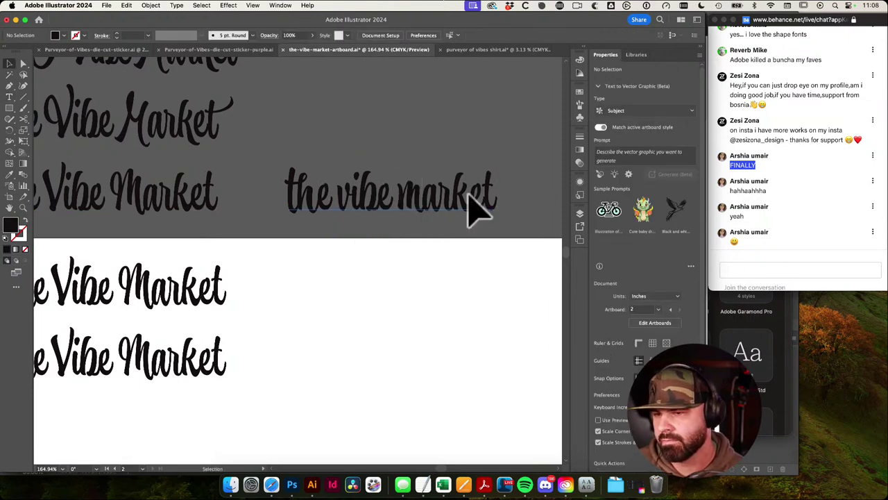
Step: Split the all-lowercase text into "the vibe" stacked above "market" on the white artboard and save the document
key(t)
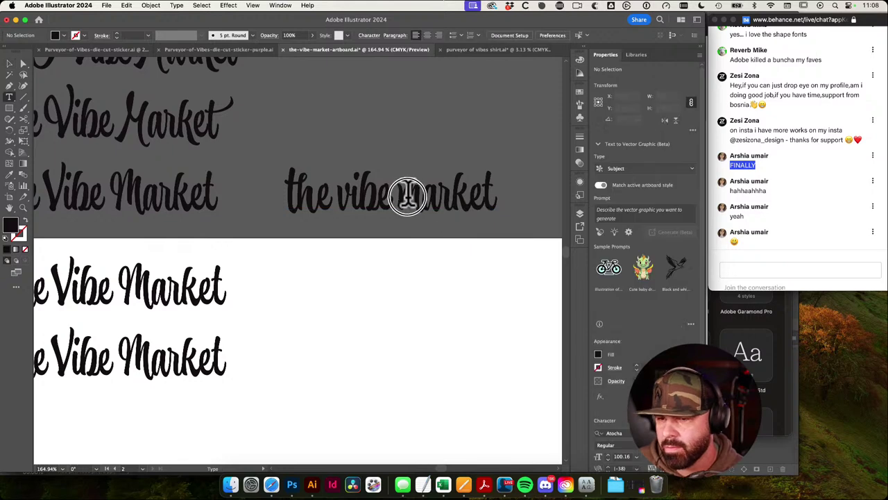
double_click(411, 194)
key(BackSpace)
key(Escape)
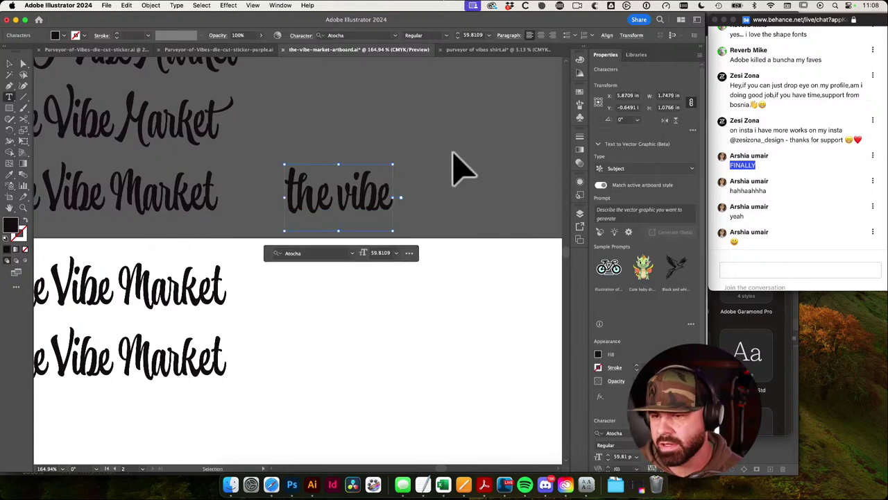
drag(397, 193, 353, 280)
key(super+z)
key(super+z)
click(414, 280)
drag(372, 236, 447, 268)
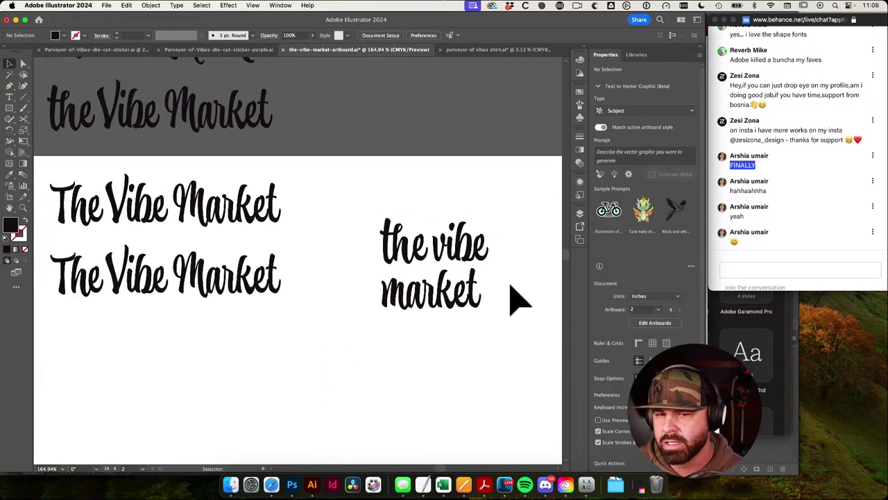
key(super+s)
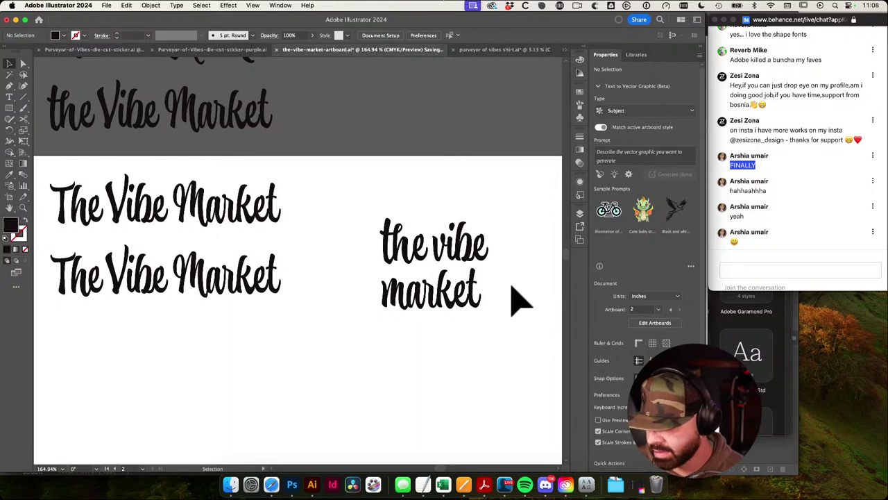
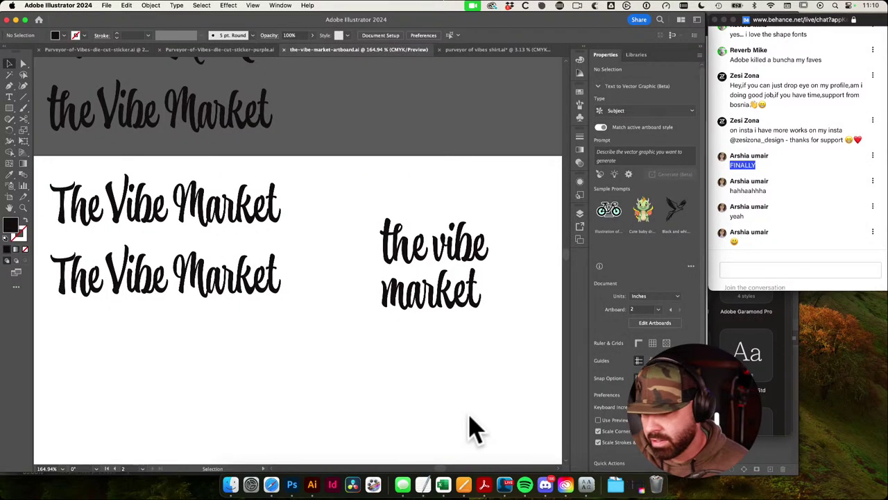
click(446, 399)
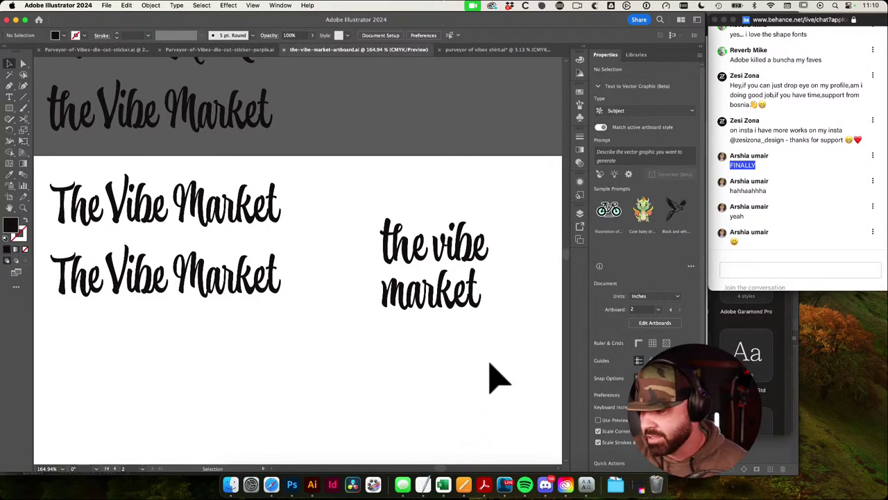
drag(489, 361, 464, 373)
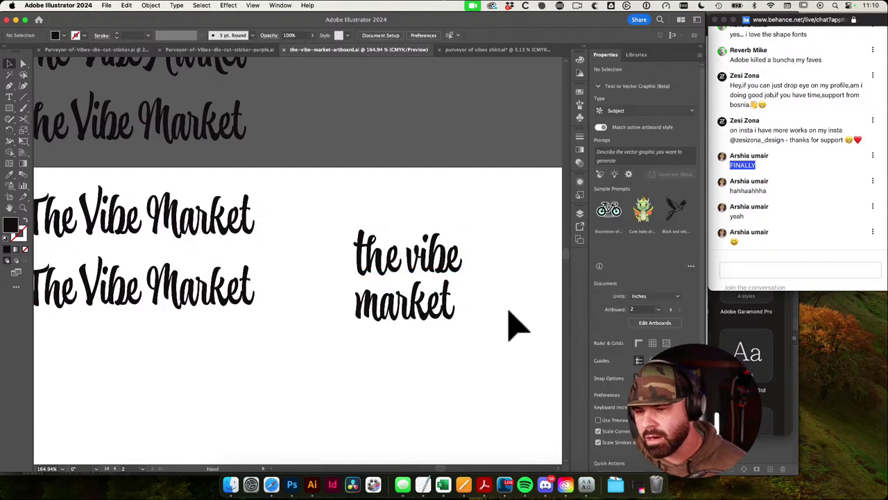
drag(471, 324, 430, 340)
key(t)
key(v)
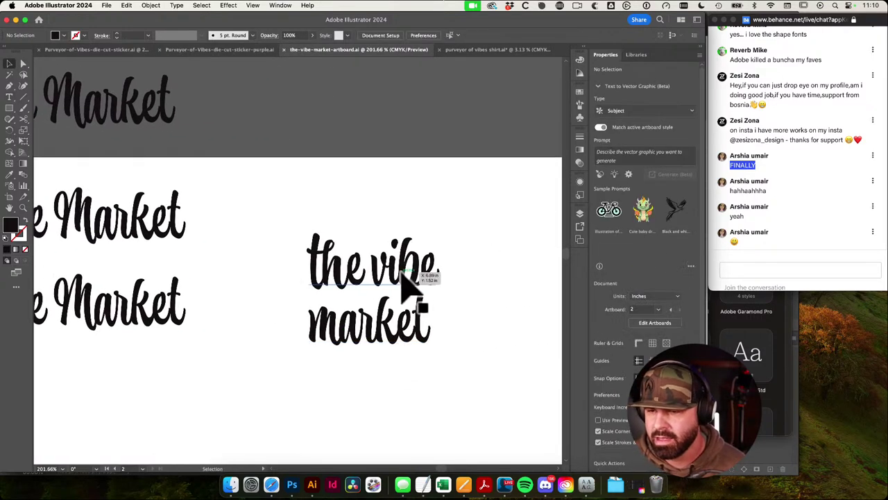
drag(426, 291, 423, 209)
key(super+z)
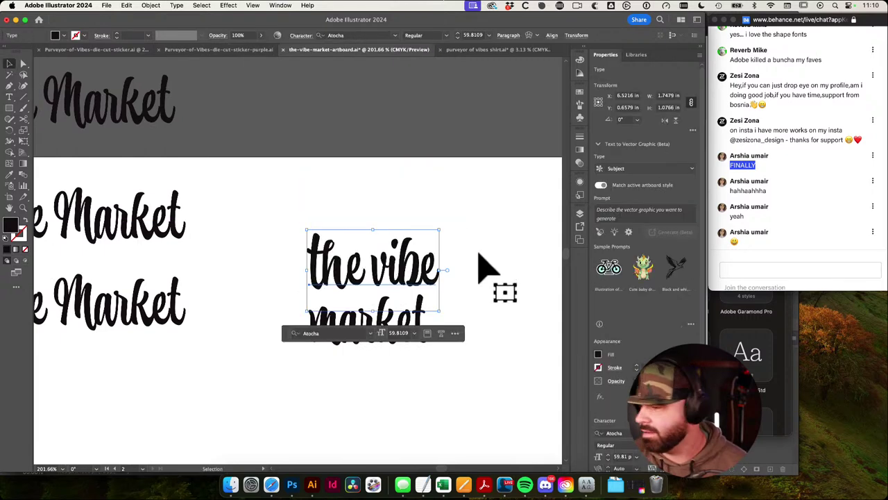
Step: Replace the final e of "vibe" in the stacked lowercase text with its alternate glyph that has a long upward-curling tail
click(482, 253)
drag(469, 254, 398, 254)
key(t)
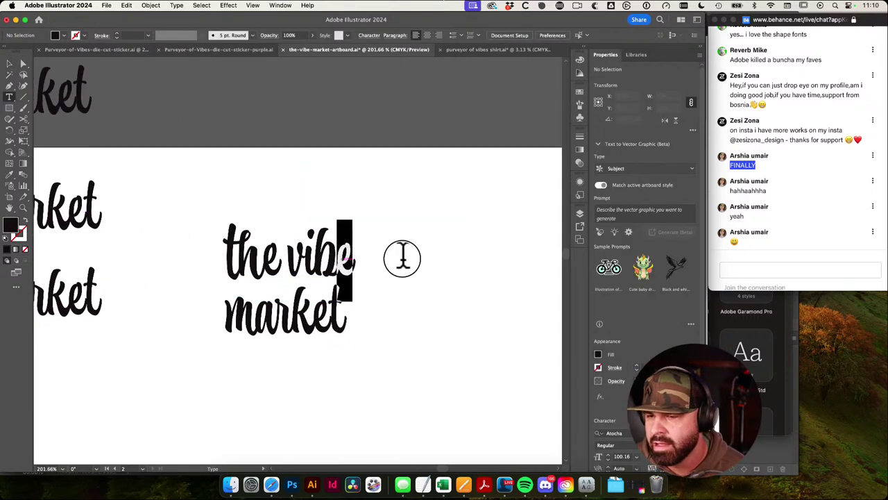
click(271, 258)
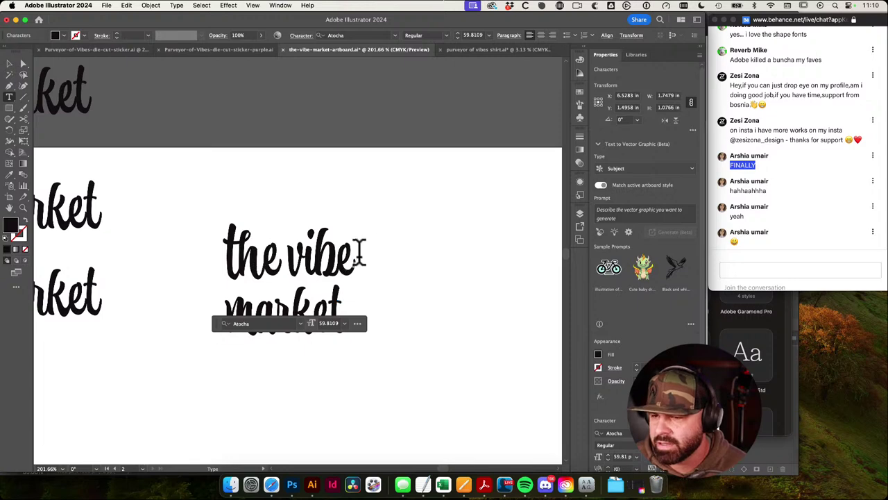
super+click(391, 245)
click(349, 258)
double_click(348, 258)
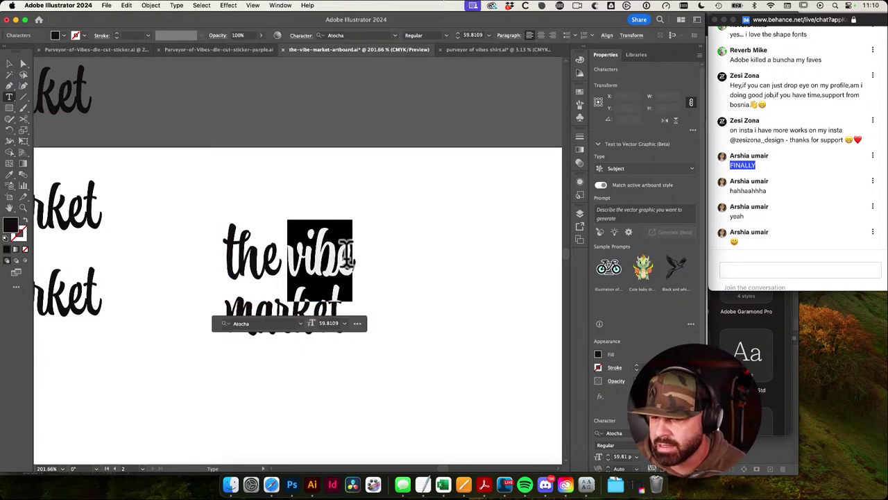
click(361, 253)
drag(340, 256, 365, 254)
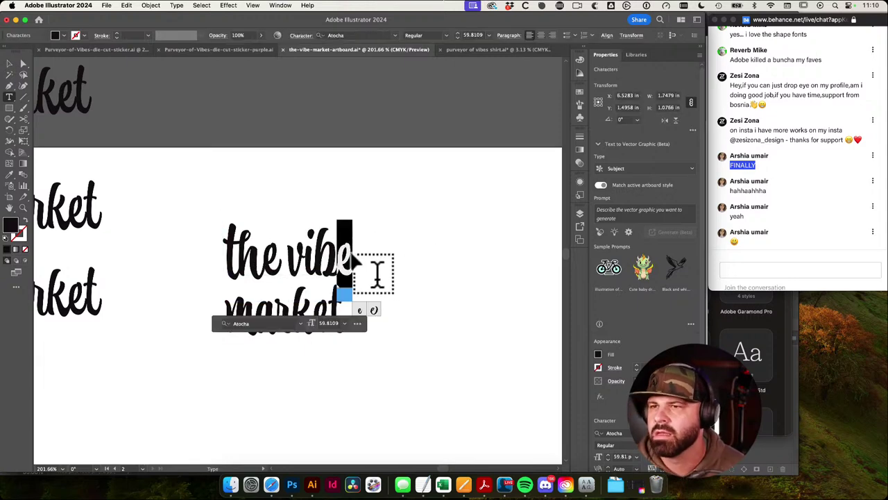
click(374, 310)
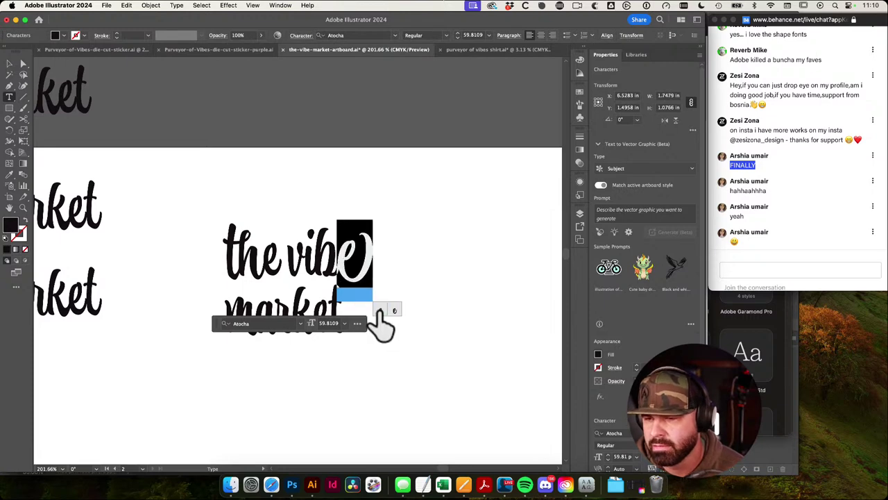
Step: Undo the swash alternate on the e of "vibe" and apply the swash alternate to the e of "the"
super+click(473, 238)
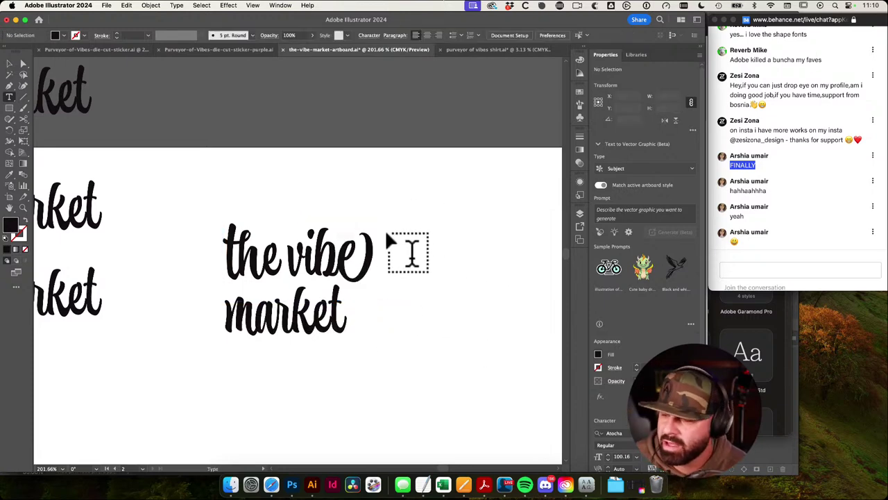
key(super+z)
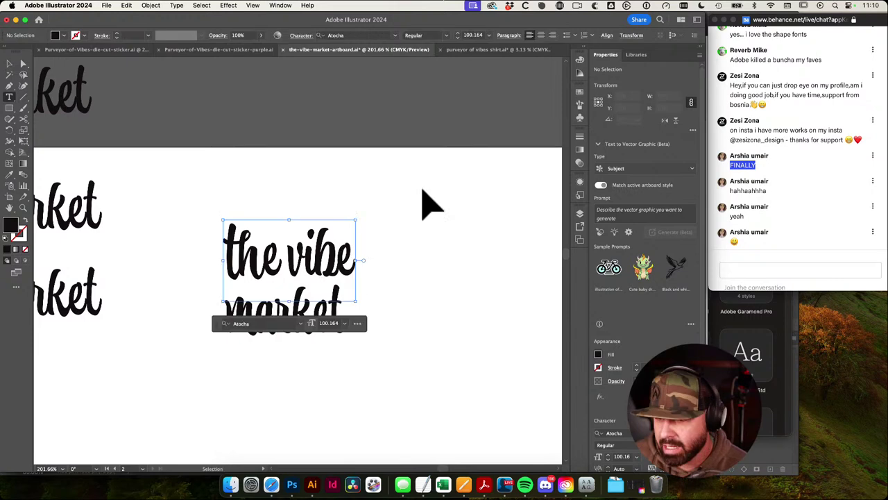
drag(280, 259, 265, 258)
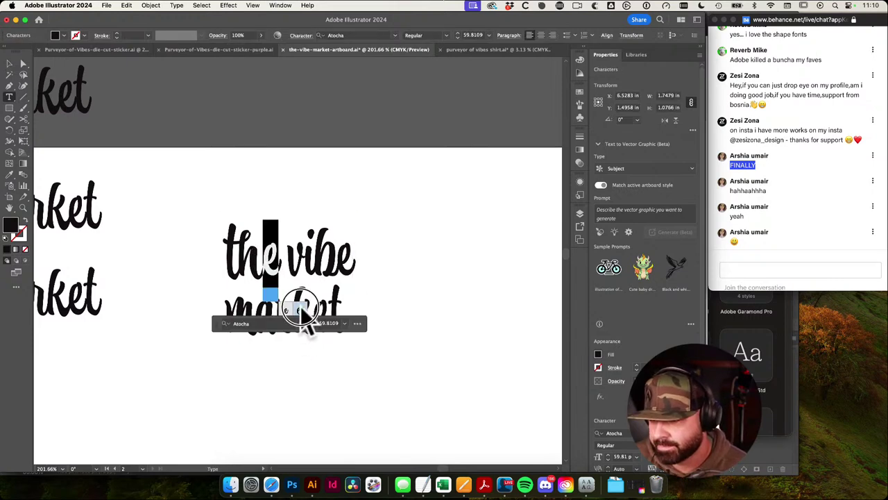
click(300, 310)
key(super+z)
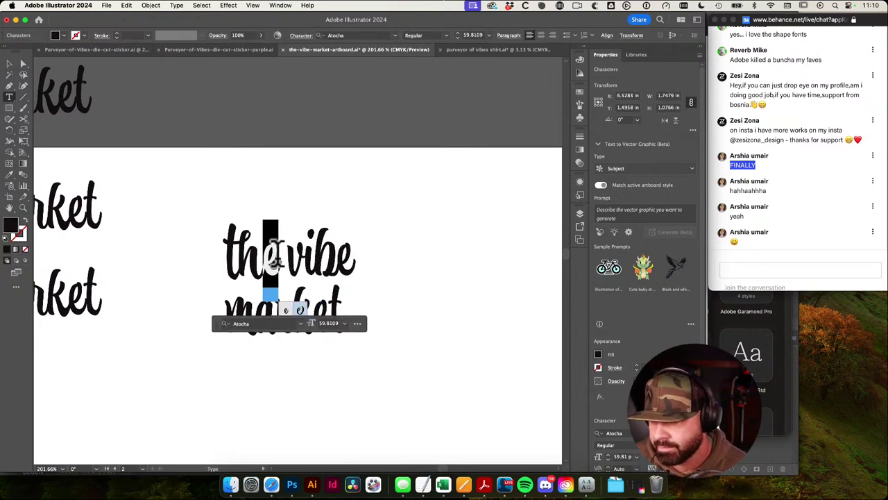
click(301, 310)
key(Escape)
click(484, 263)
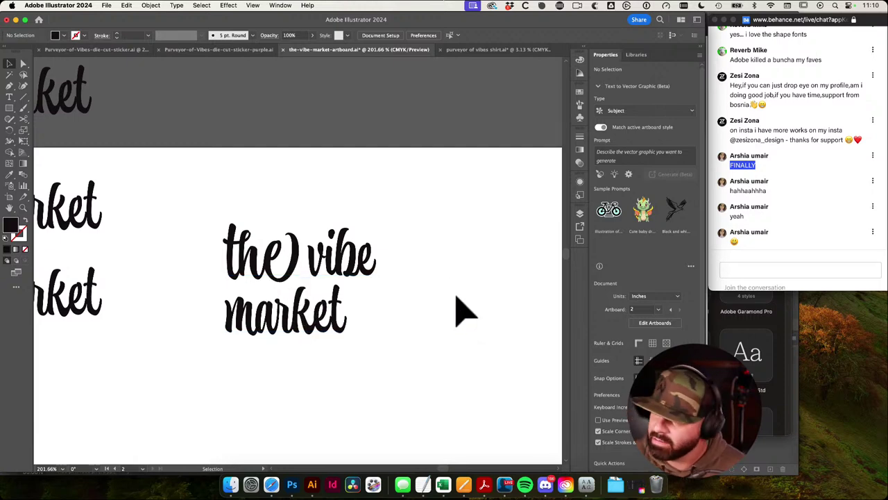
Step: Try the swash alternate on the final t of "market" and undo it
key(t)
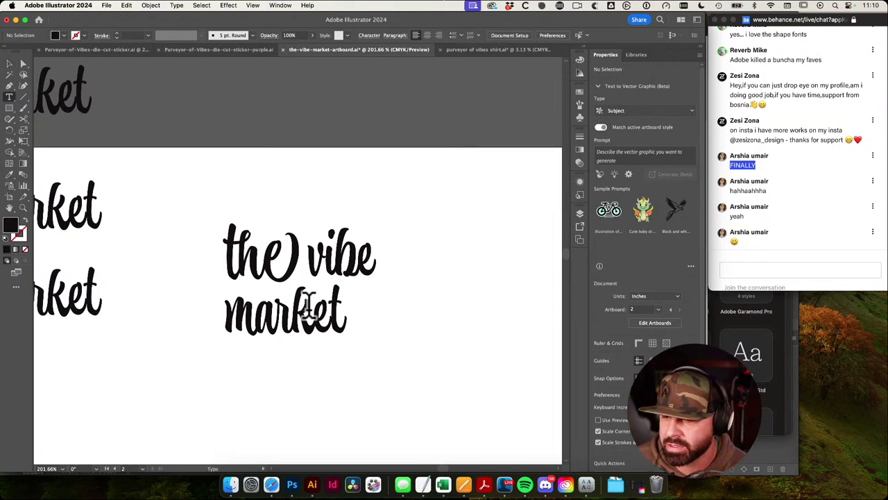
click(306, 306)
drag(305, 306, 301, 305)
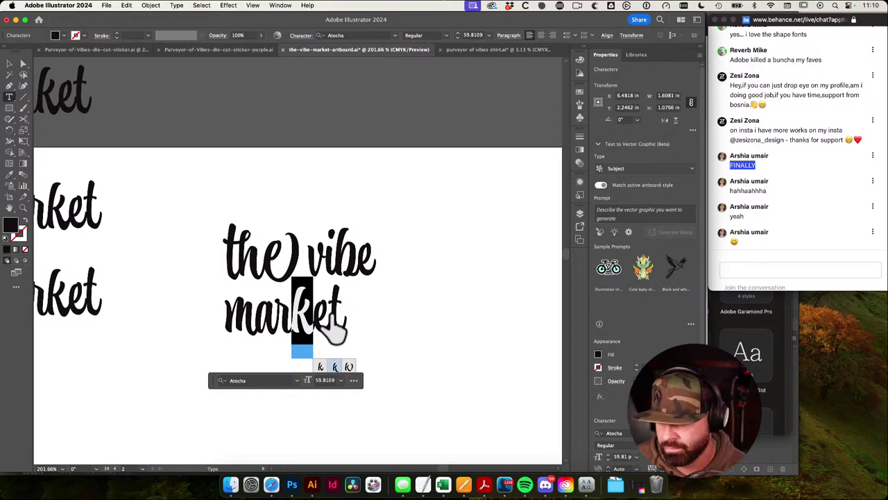
drag(331, 309, 342, 312)
click(366, 362)
click(367, 365)
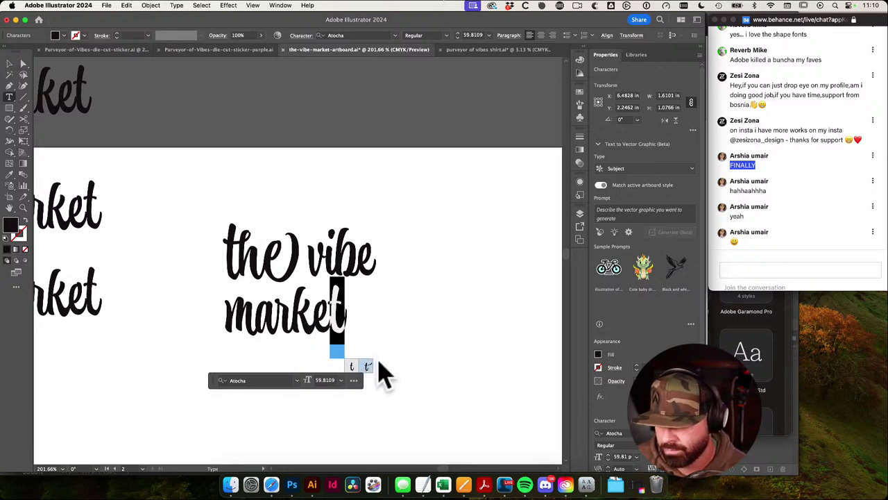
click(364, 367)
click(408, 338)
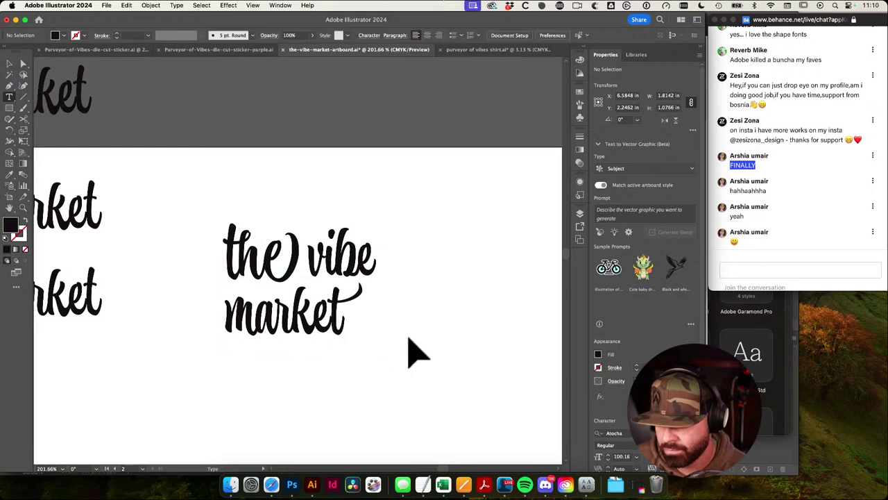
key(super+z)
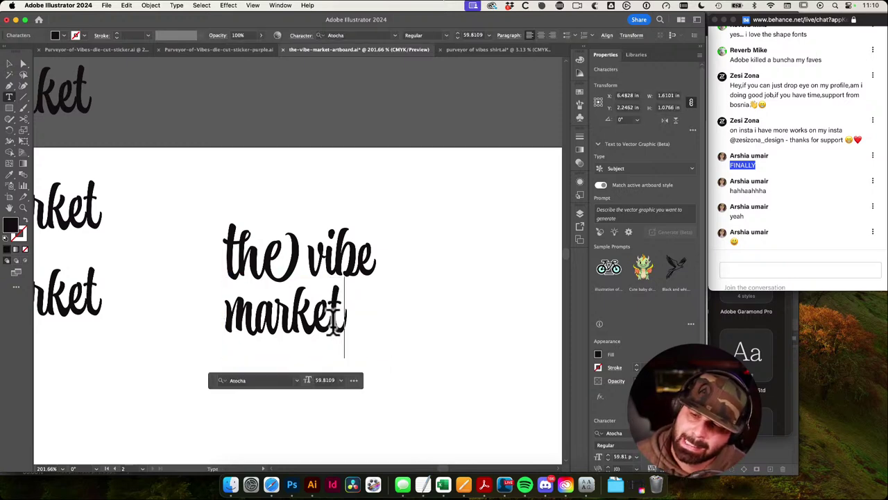
super+click(398, 328)
Step: Select only the final t of "market" and look through its properties for glyph alternate options
drag(306, 325, 405, 335)
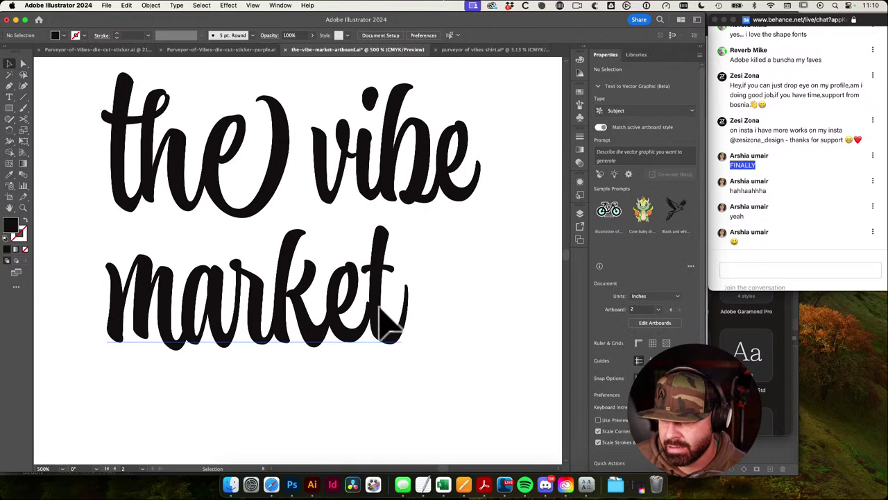
drag(374, 303, 407, 301)
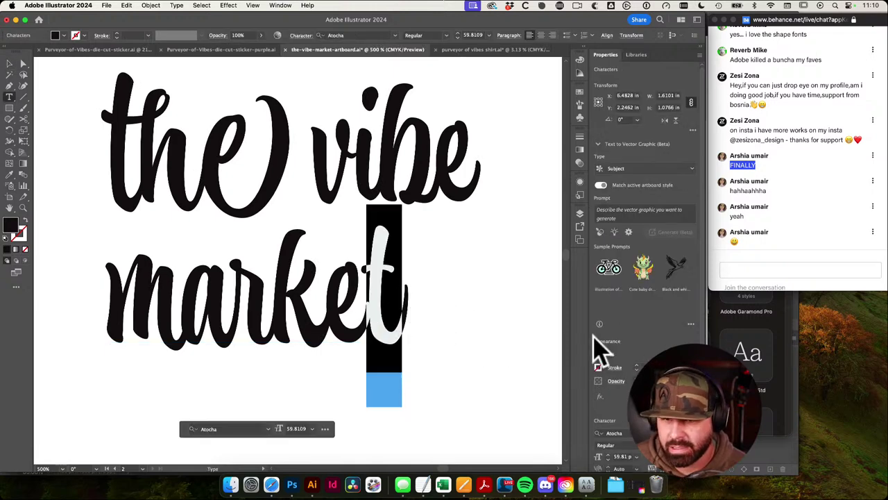
scroll(662, 338, down, 5)
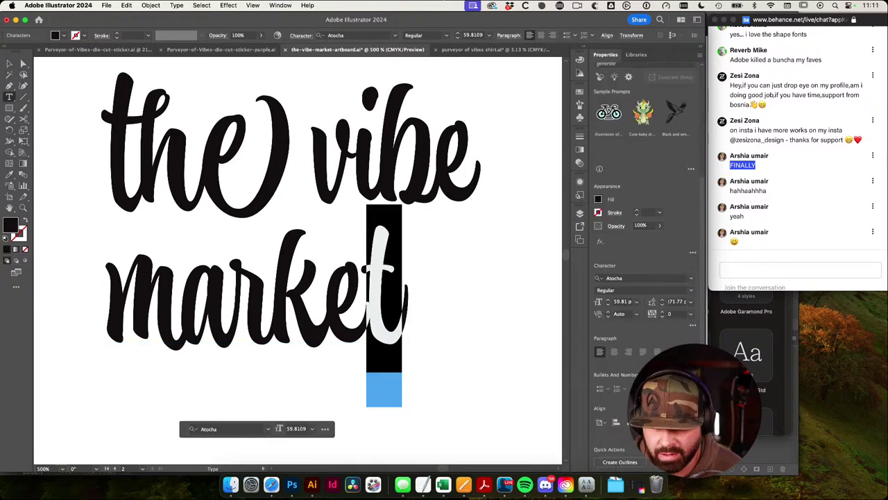
scroll(634, 277, up, 5)
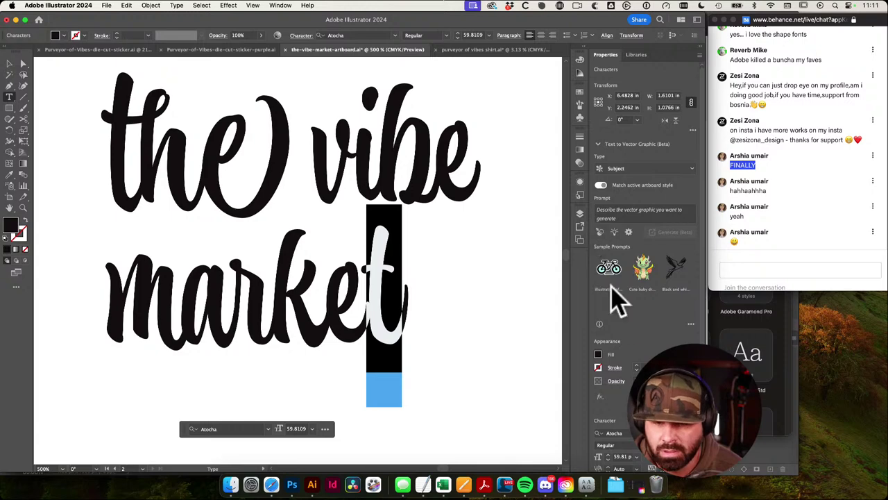
scroll(619, 298, down, 5)
scroll(631, 319, up, 5)
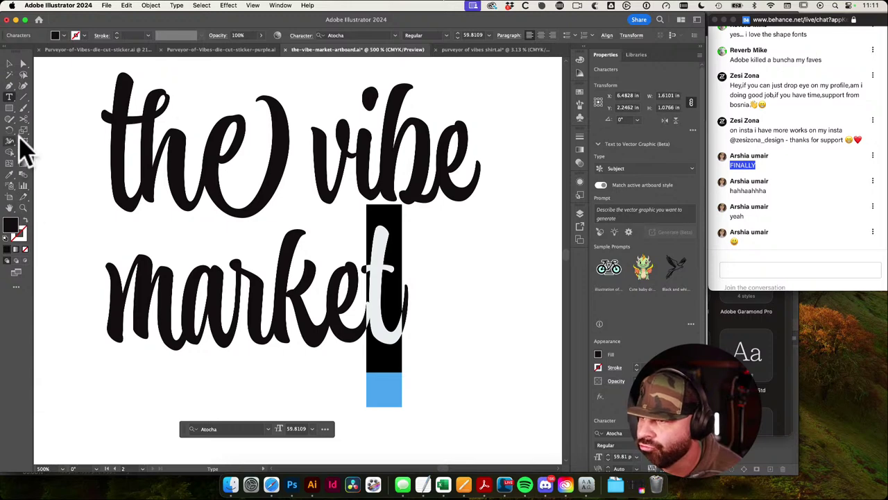
Step: Open the Character settings, examine the Snap to Glyph options with all of "market" selected, and close them
key(super+t)
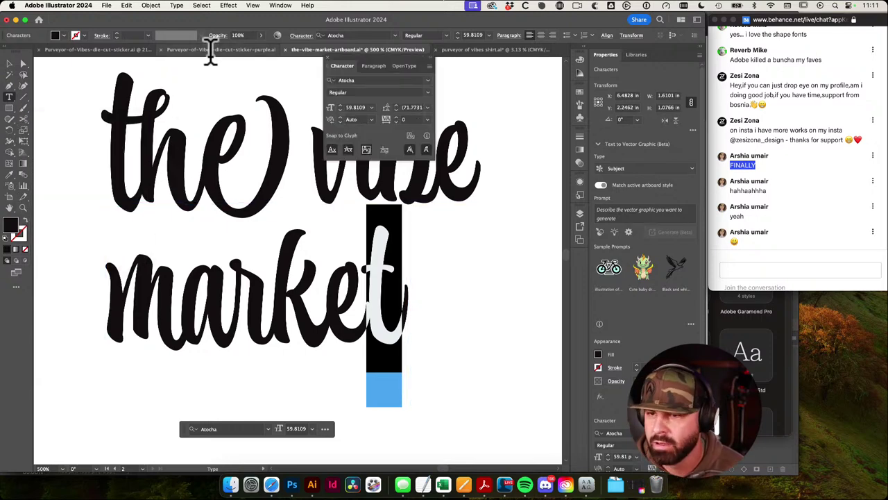
drag(385, 57, 564, 113)
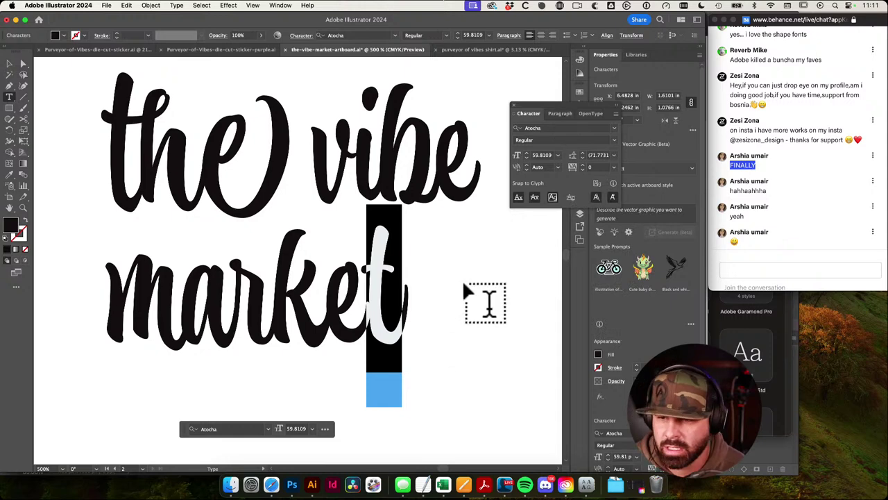
key(Escape)
click(370, 277)
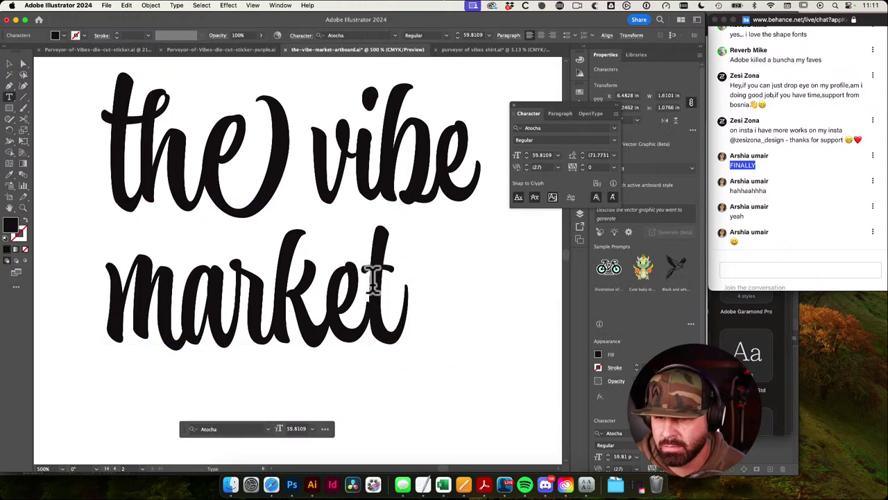
key(super+a)
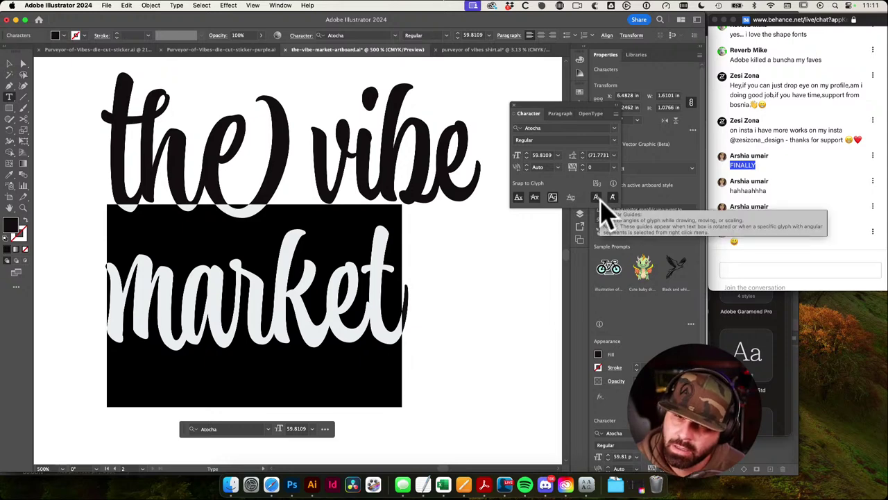
click(513, 105)
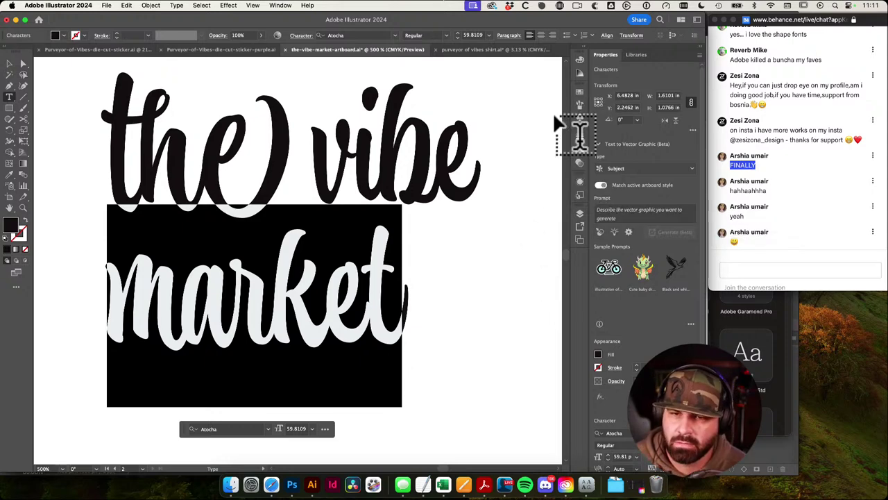
Step: Examine the extended appearance and character options for the final t of "market"
super+click(526, 138)
drag(372, 305, 403, 287)
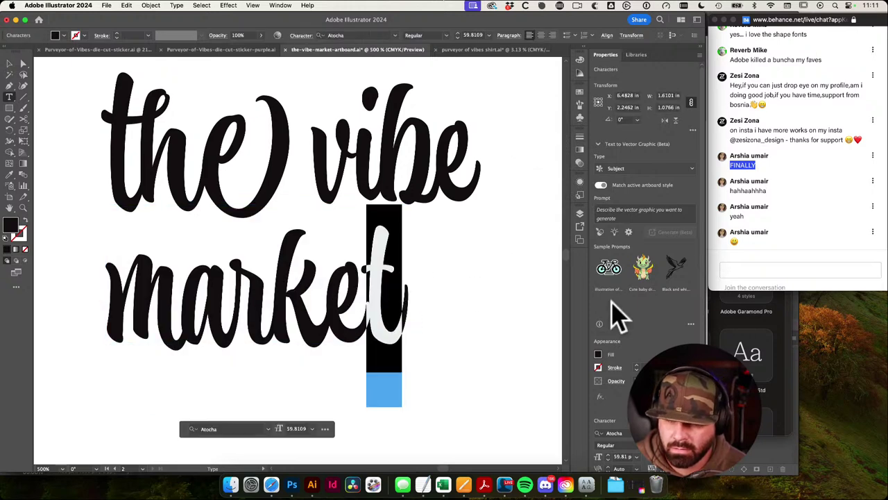
scroll(610, 312, down, 5)
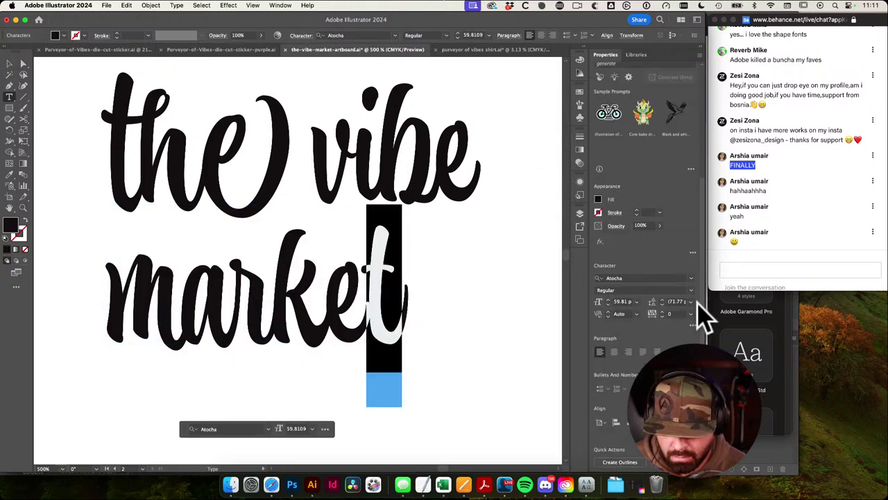
click(693, 253)
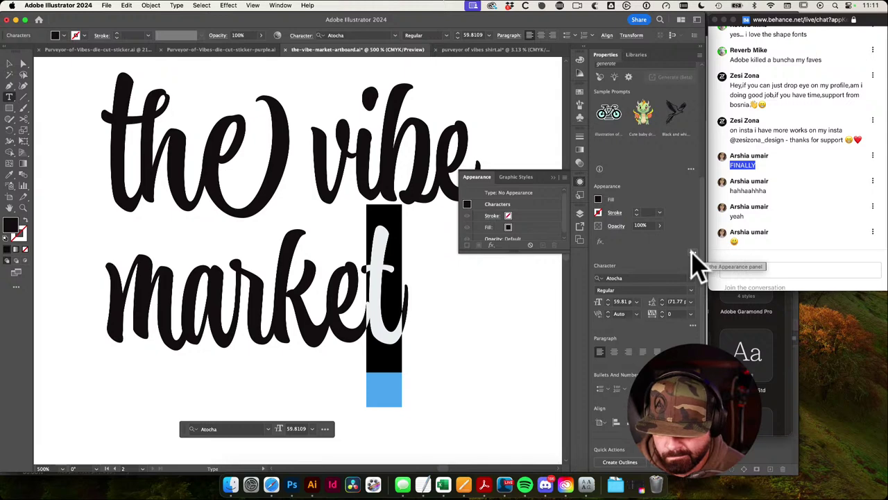
click(693, 325)
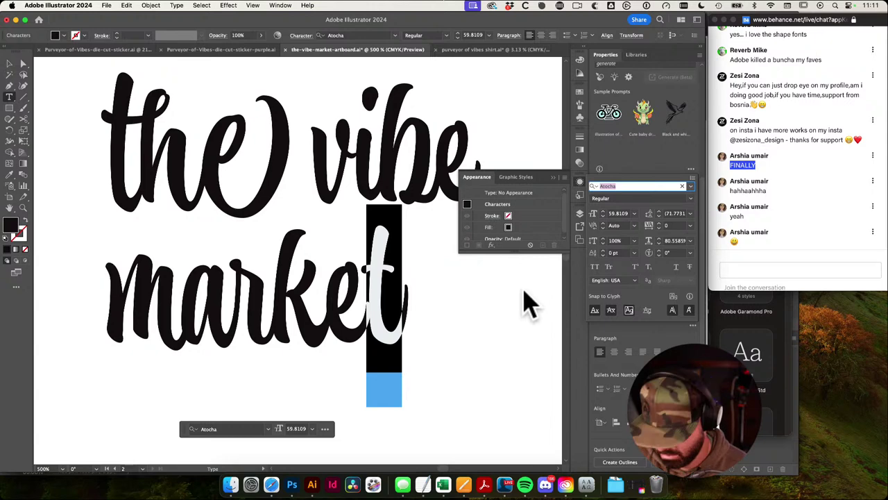
click(490, 251)
Step: Search the application help for "touch" and dismiss the search
click(313, 5)
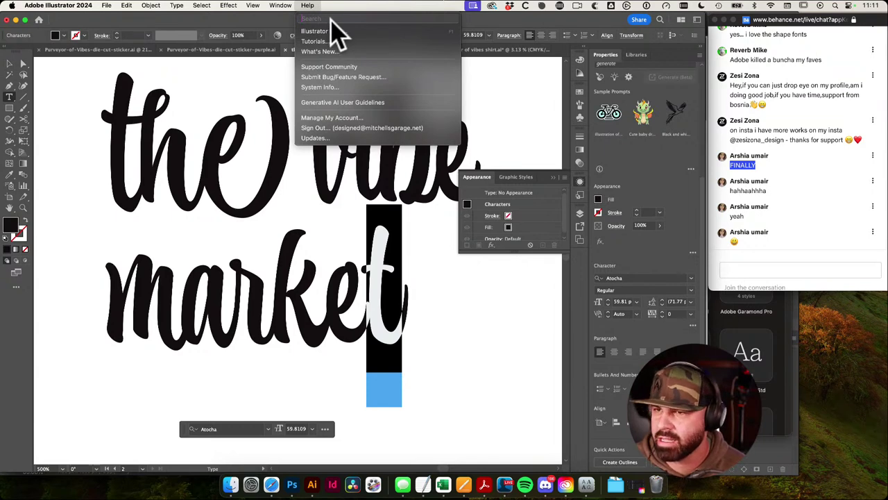
text(touch)
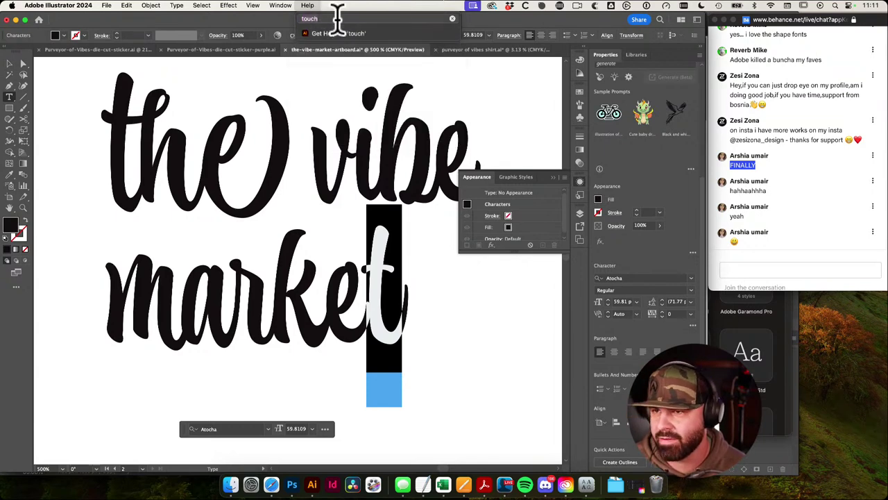
key(Escape)
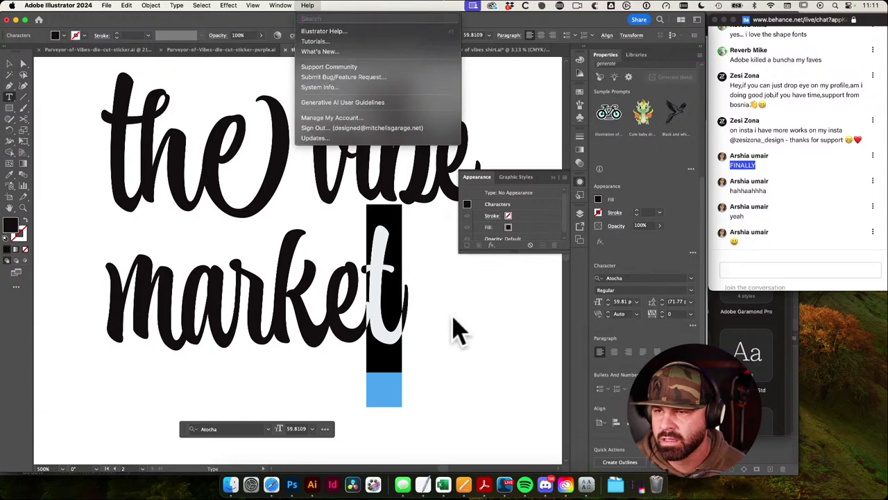
key(Escape)
Step: Deselect the text and reselect only the final t of "market"
super+click(476, 316)
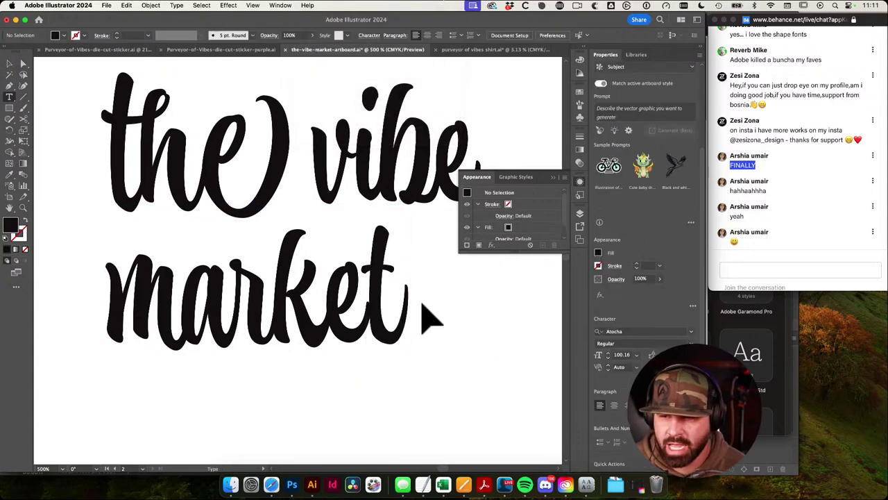
click(375, 305)
key(Escape)
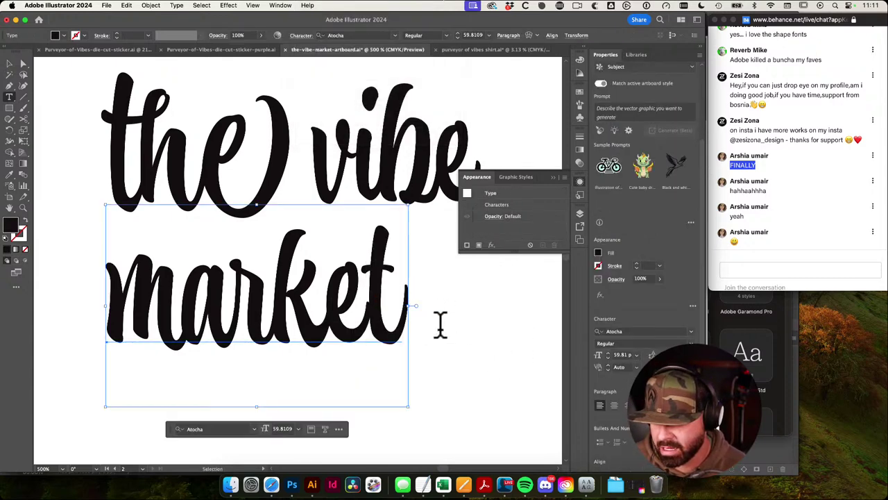
click(470, 326)
double_click(371, 312)
drag(370, 313, 405, 295)
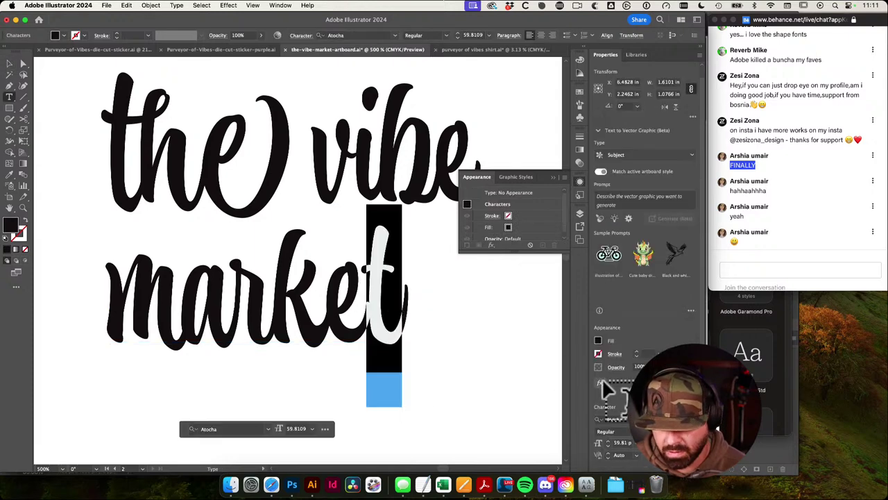
Step: Request the full properties from the contextual task bar's options and collapse the Text to Vector Graphic (Beta) section
scroll(617, 389, down, 5)
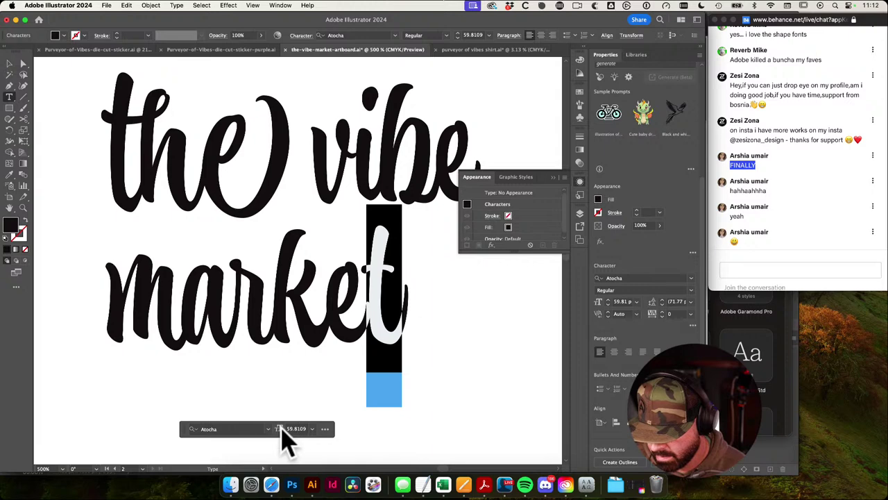
click(325, 429)
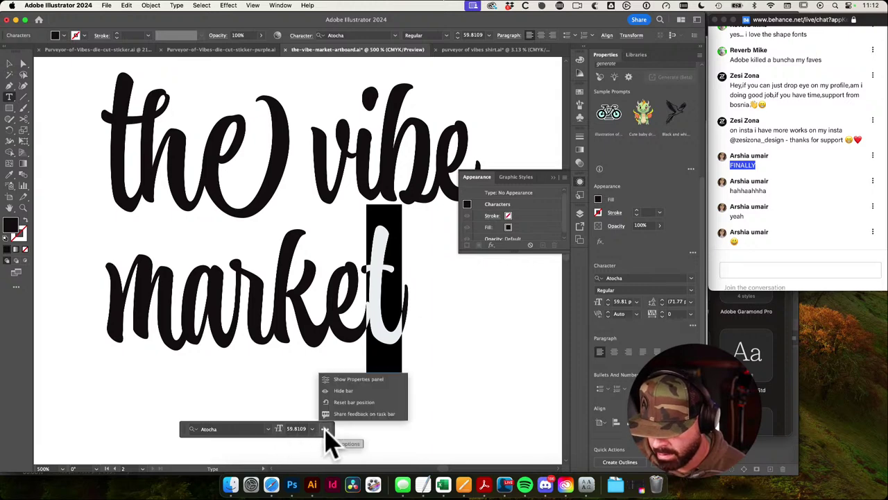
click(355, 379)
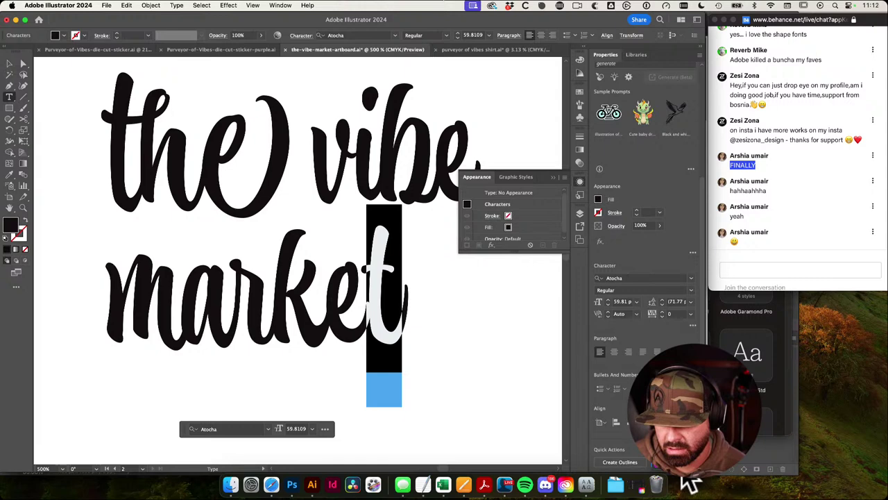
scroll(642, 263, up, 5)
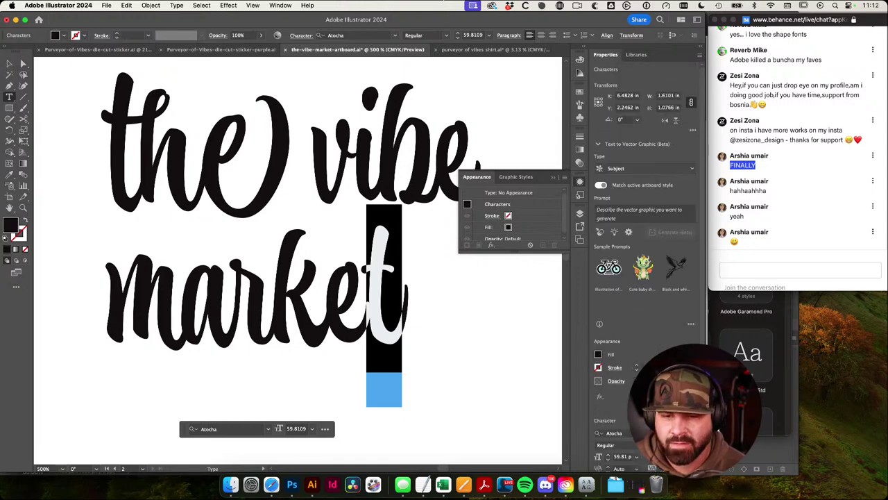
click(598, 144)
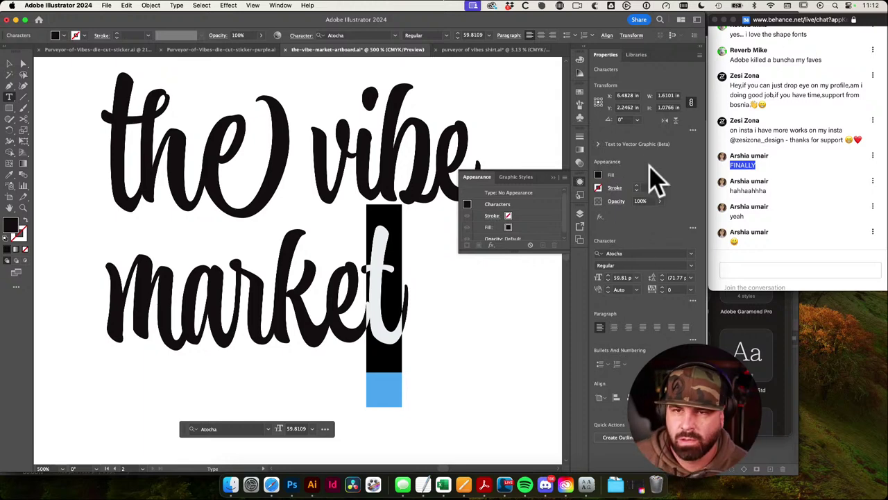
Step: Undo the last move and 3° rotation of the word "market" and deselect it
key(super+z)
scroll(506, 279, down, 2)
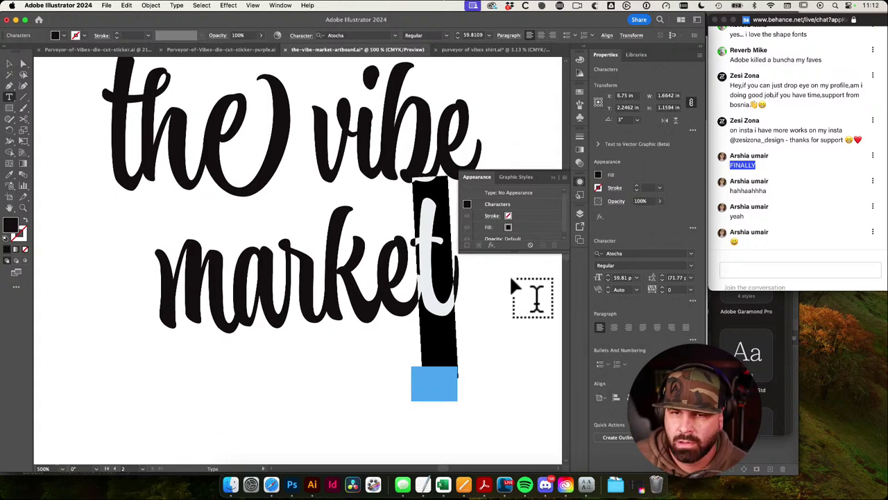
scroll(512, 280, up, 4)
key(super+z)
key(Return)
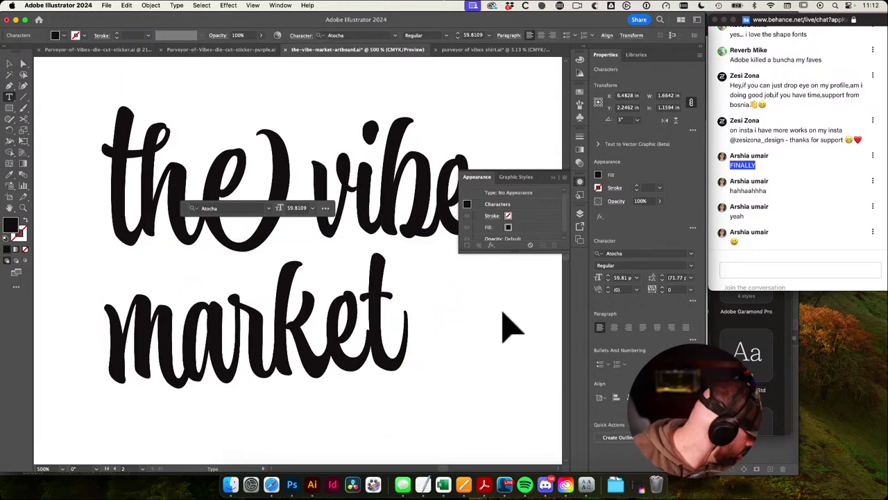
key(Escape)
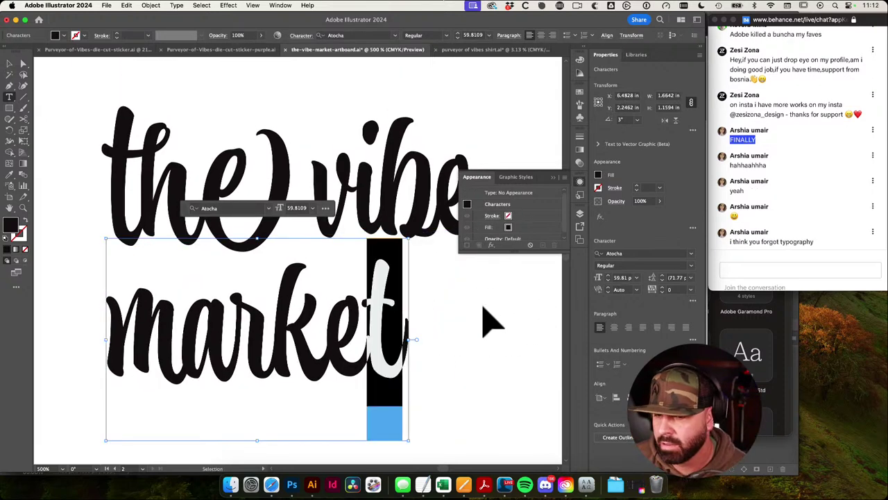
click(480, 309)
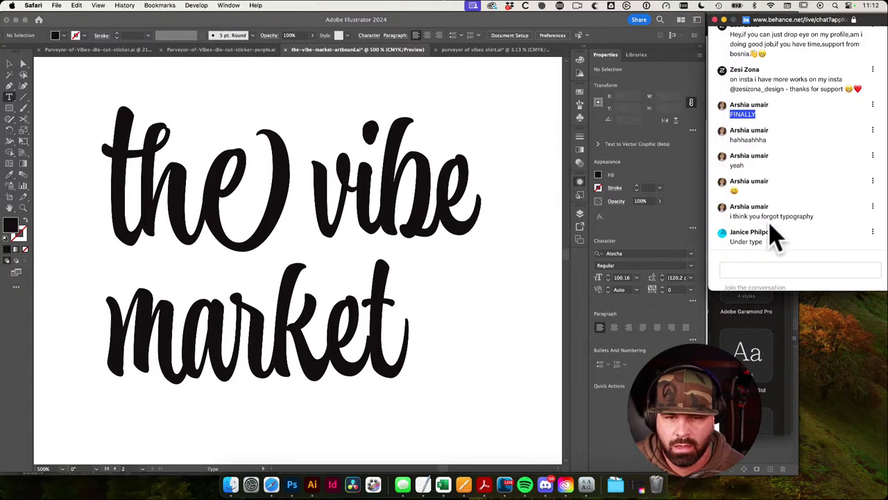
Step: Select all letters of "market" and look through the type commands for a way to adjust individual characters
click(372, 319)
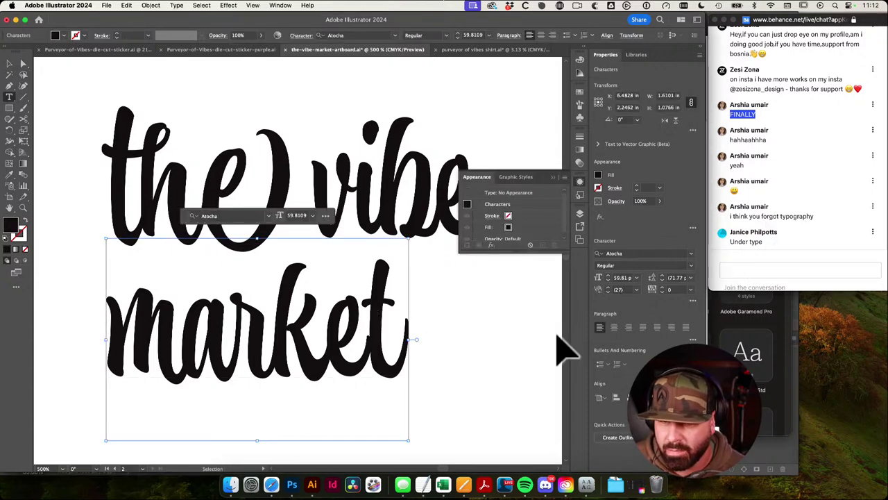
key(super+a)
click(177, 6)
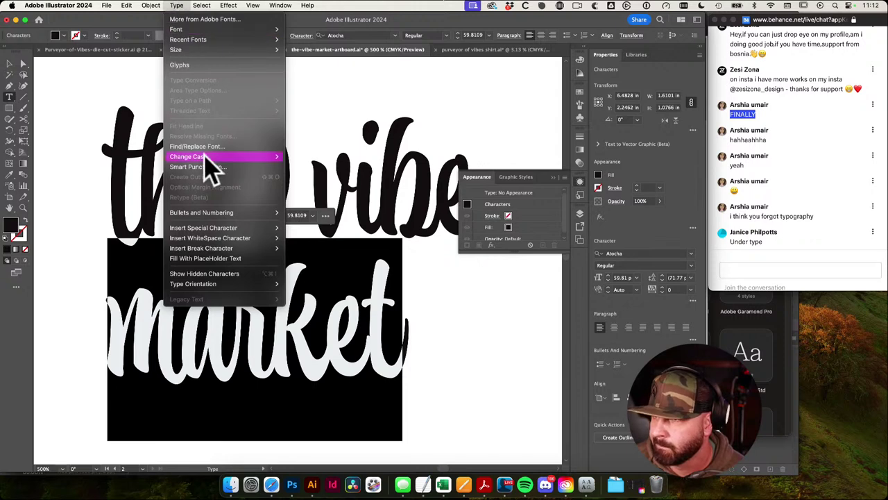
mouse_move(243, 286)
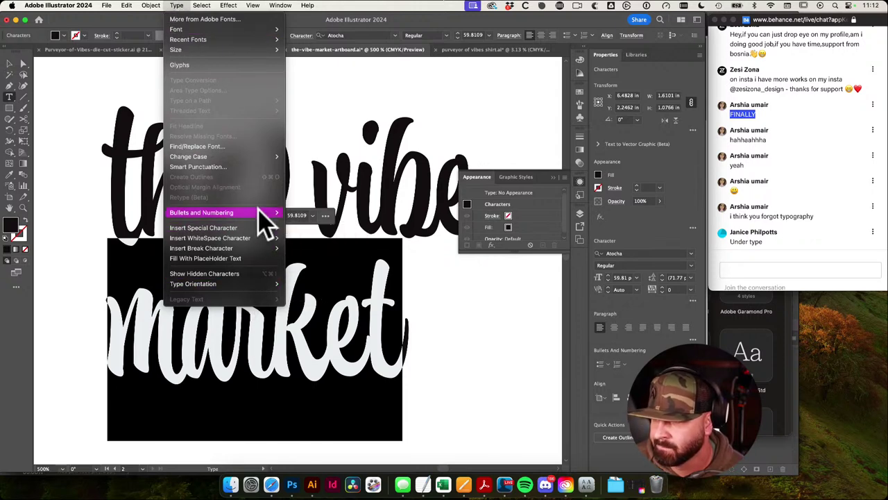
mouse_move(263, 219)
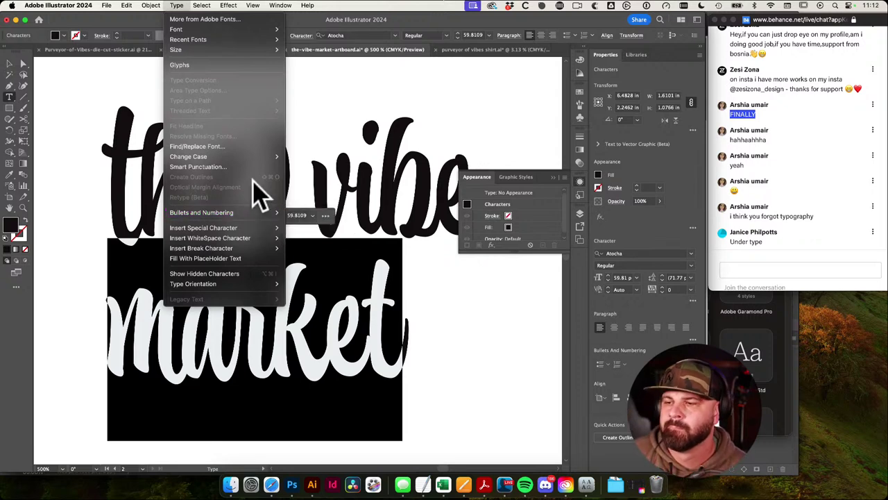
click(671, 307)
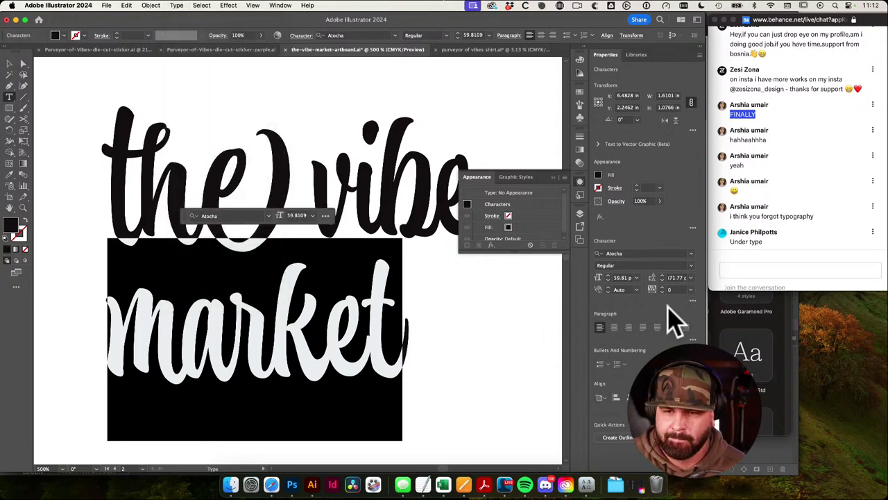
Step: Bring up the floating Character settings for "market" and check the Paragraph and OpenType options beside them
click(176, 6)
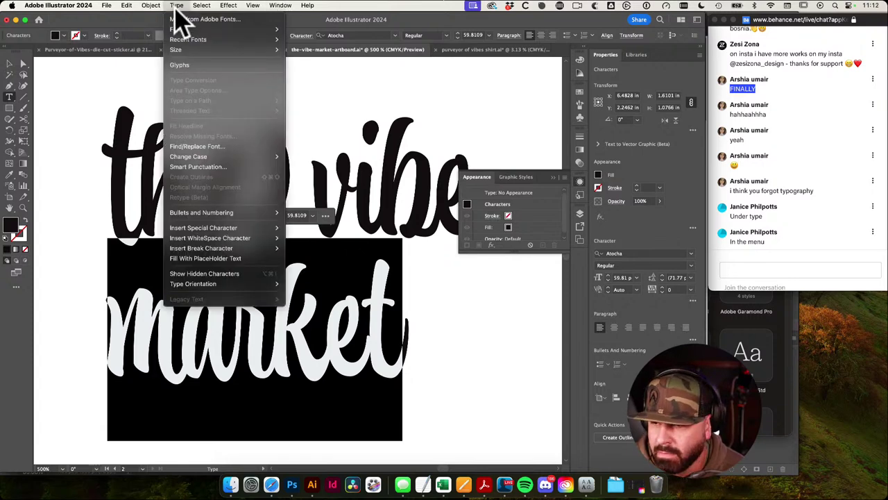
mouse_move(278, 7)
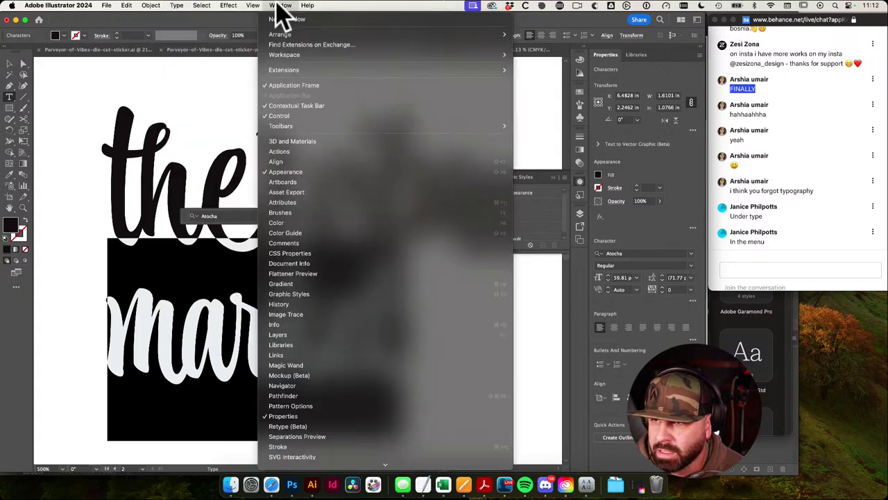
scroll(333, 347, down, 5)
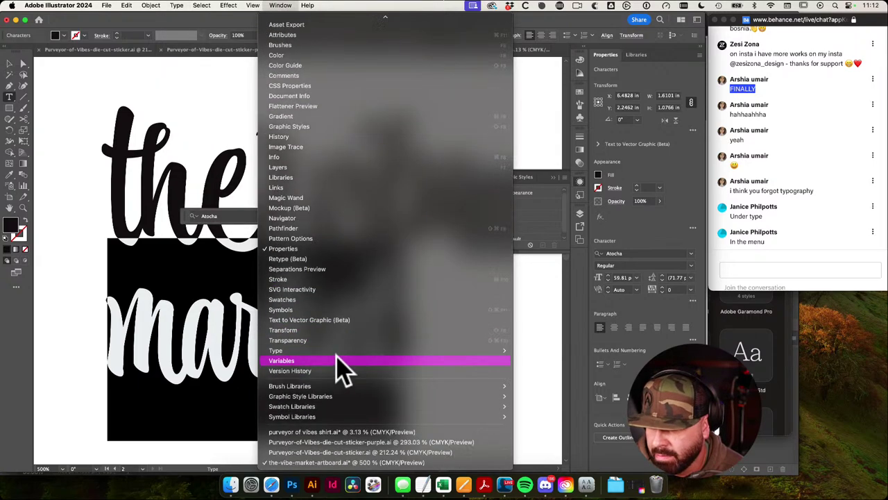
mouse_move(509, 351)
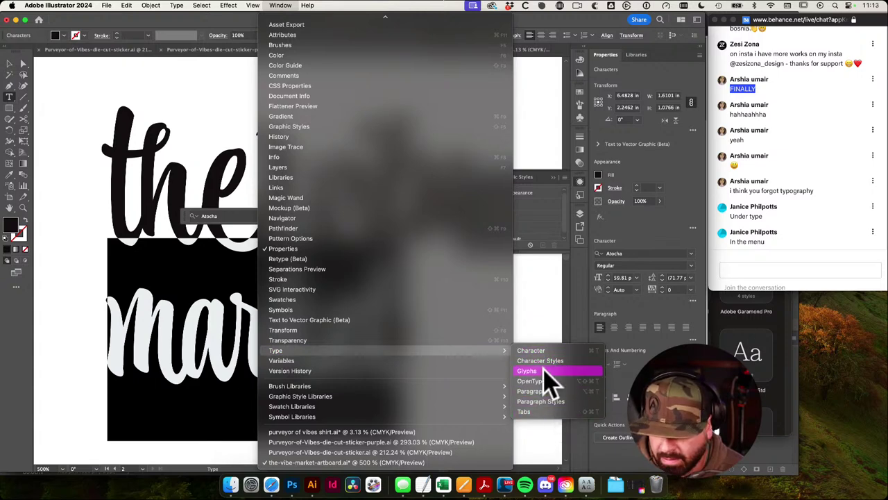
click(552, 351)
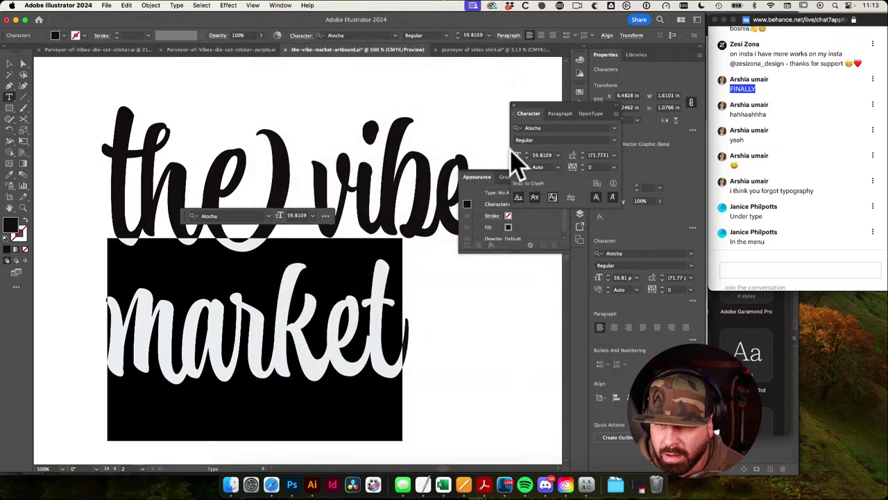
click(560, 113)
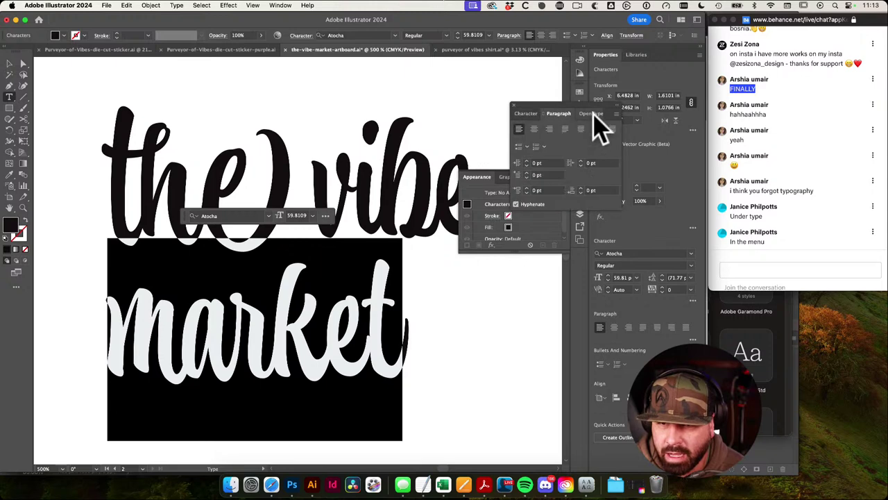
click(591, 114)
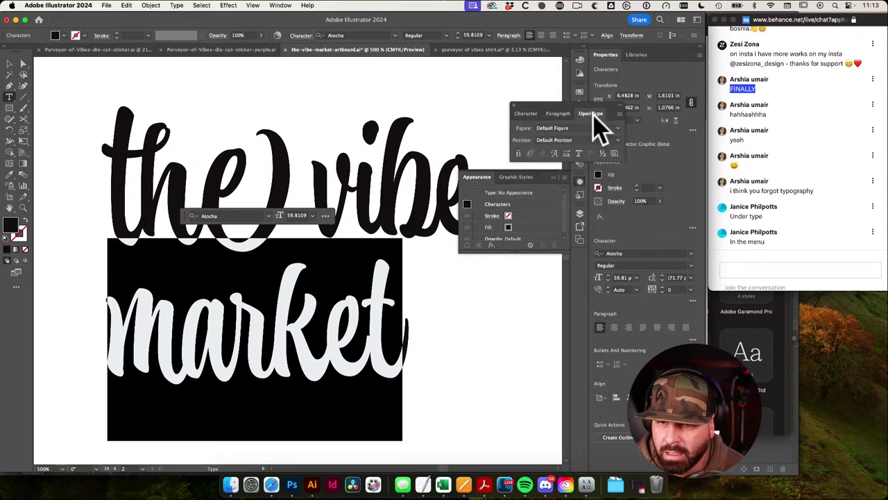
click(528, 114)
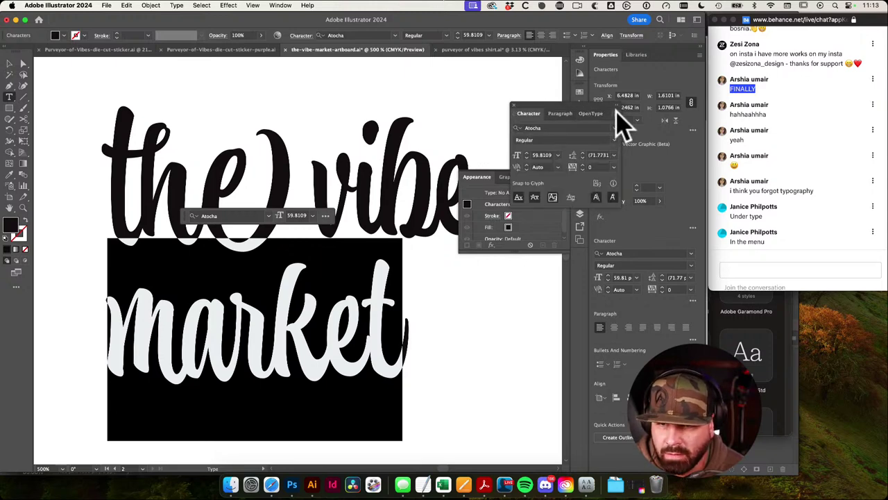
Step: Add the Touch Type Tool to the Character settings, activate it and select the final t of "market"
click(616, 114)
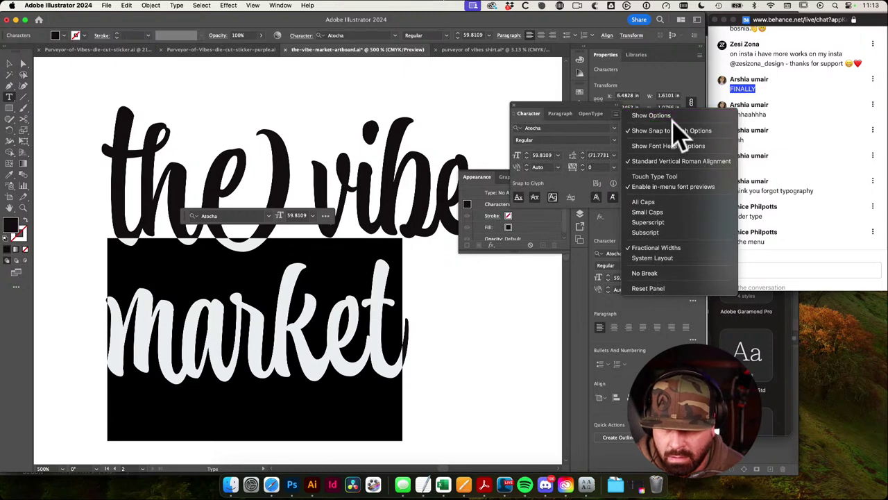
click(669, 177)
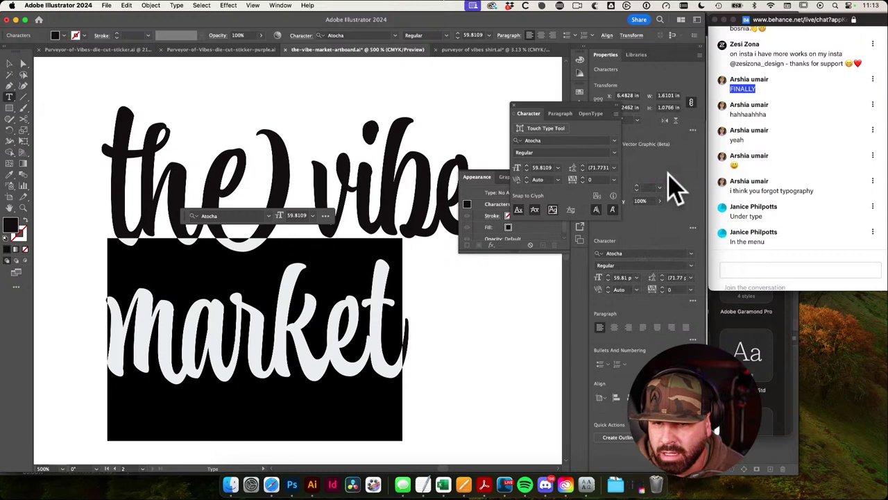
click(555, 130)
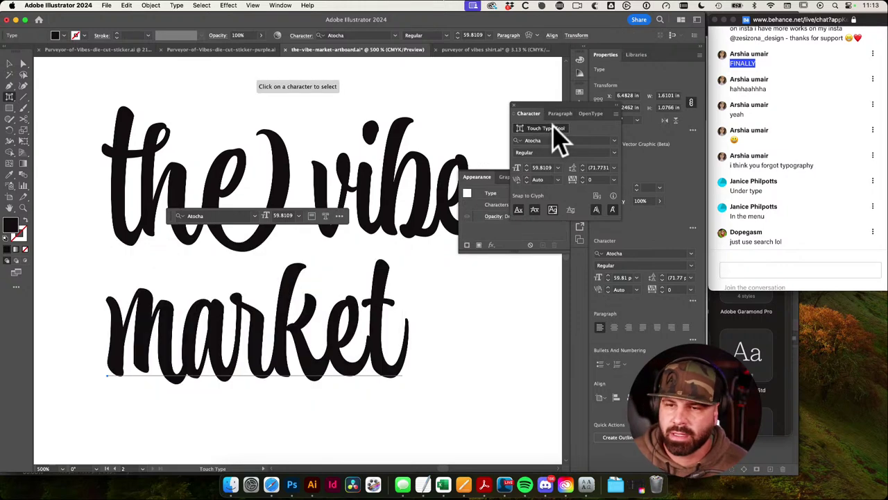
click(379, 318)
drag(363, 347, 440, 367)
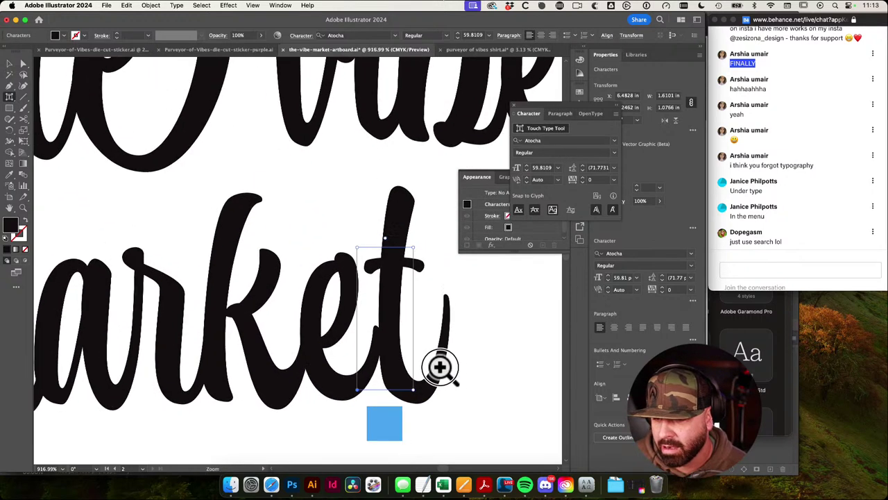
key(Left)
key(super+z)
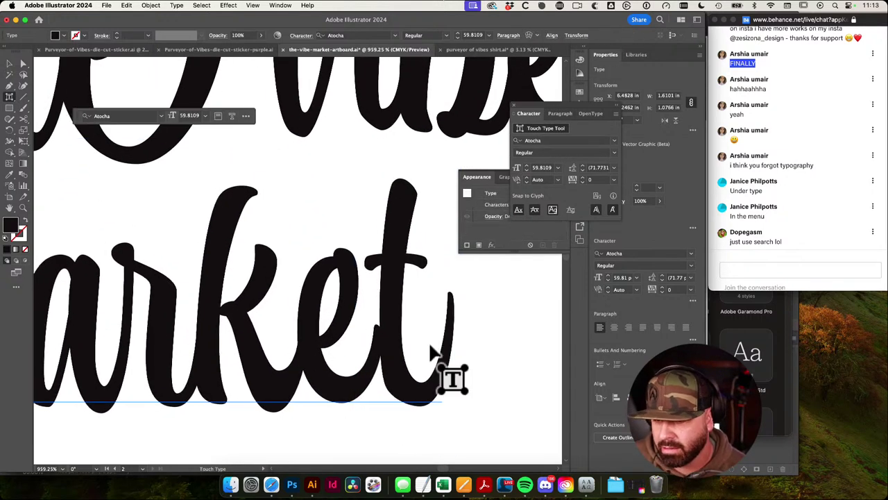
Step: Select the final t of "market" with the Touch Type Tool and nudge it closer to the e
click(394, 326)
key(Left)
key(Left)
key(Left)
key(Left)
key(Left)
key(Left)
key(Left)
key(Left)
key(Left)
key(Left)
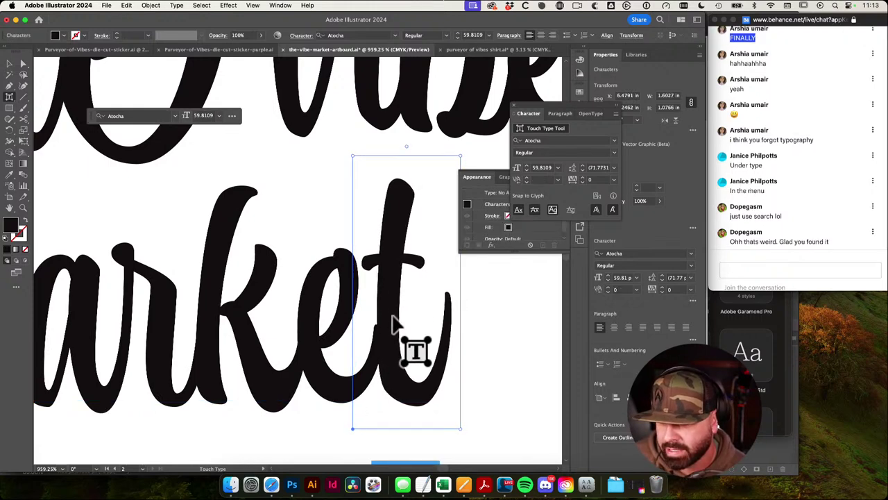
drag(377, 323, 525, 373)
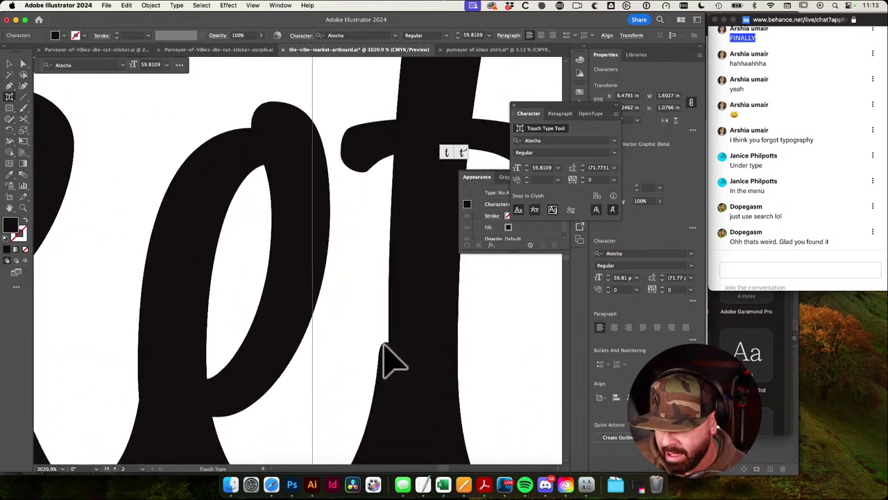
Step: Undo and redo the last nudges of the final t to compare its spacing against the e
key(super+z)
key(super+z)
key(super+shift+z)
key(super+shift+z)
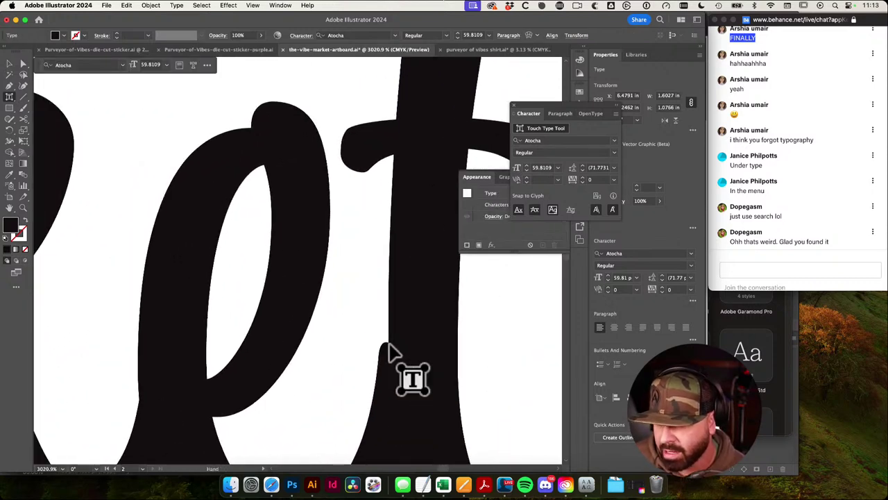
drag(390, 343, 347, 347)
scroll(347, 346, down, 5)
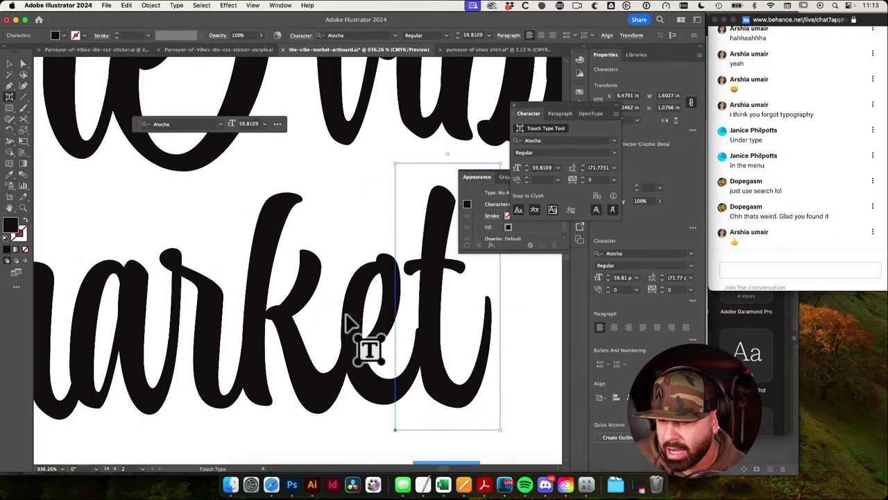
Step: Nudge the final t of "market" further toward the e until the e's connecting stroke tucks into its stem
click(437, 315)
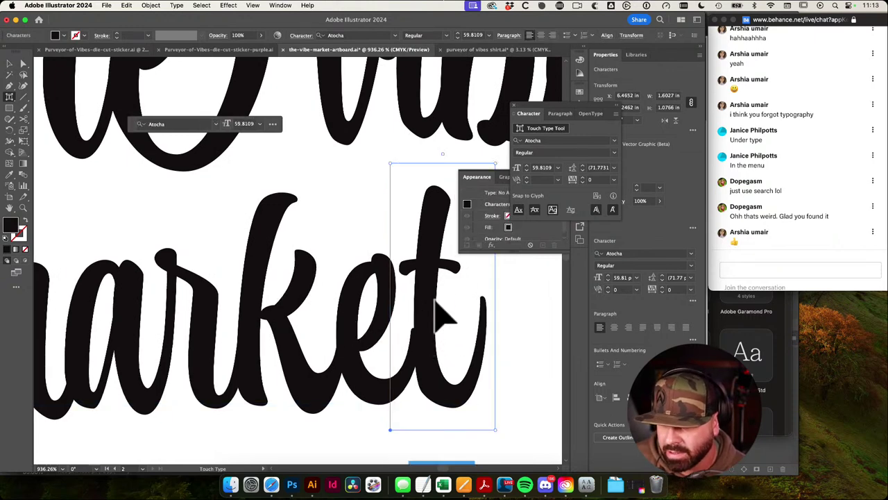
key(Left)
key(Left)
key(Left)
key(Left)
key(Left)
key(Left)
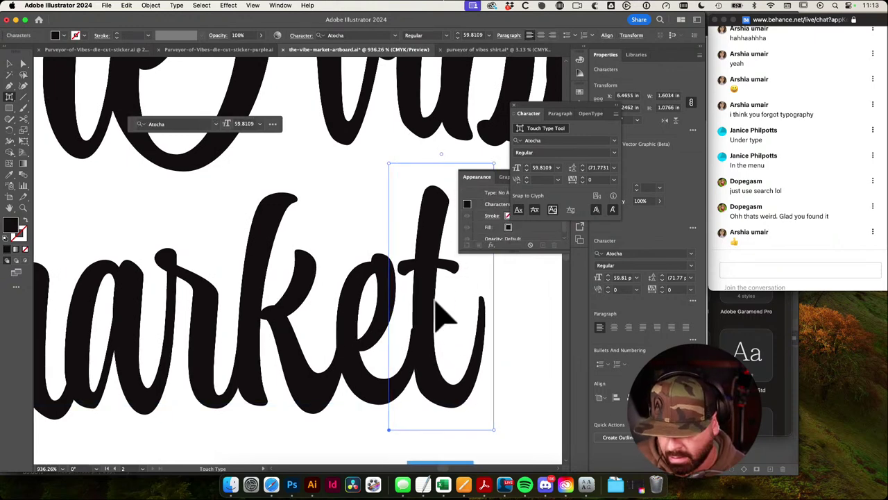
drag(417, 322, 581, 366)
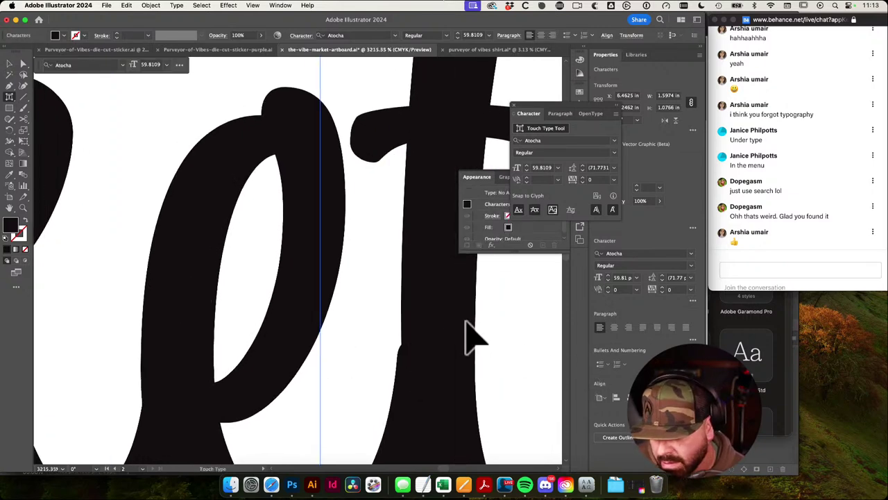
key(Left)
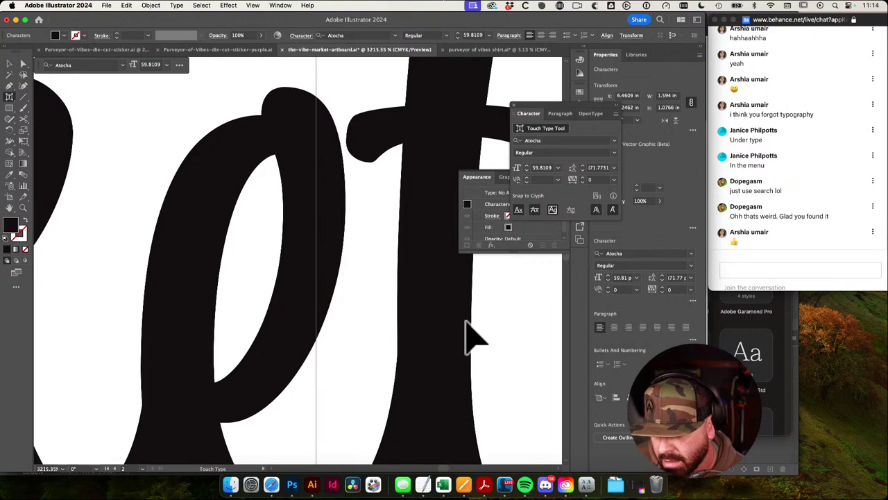
Step: Leave Touch Type editing for the Selection tool and deselect the word "market"
drag(467, 340, 298, 347)
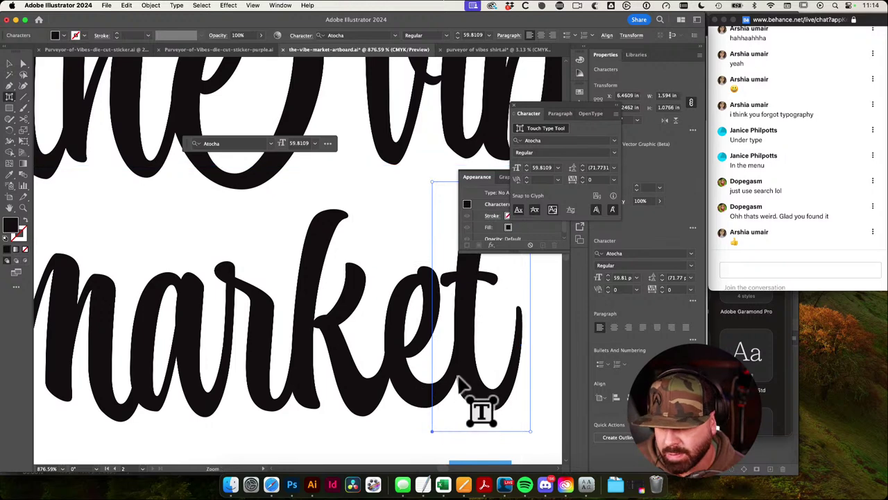
key(v)
click(391, 440)
drag(426, 391, 384, 390)
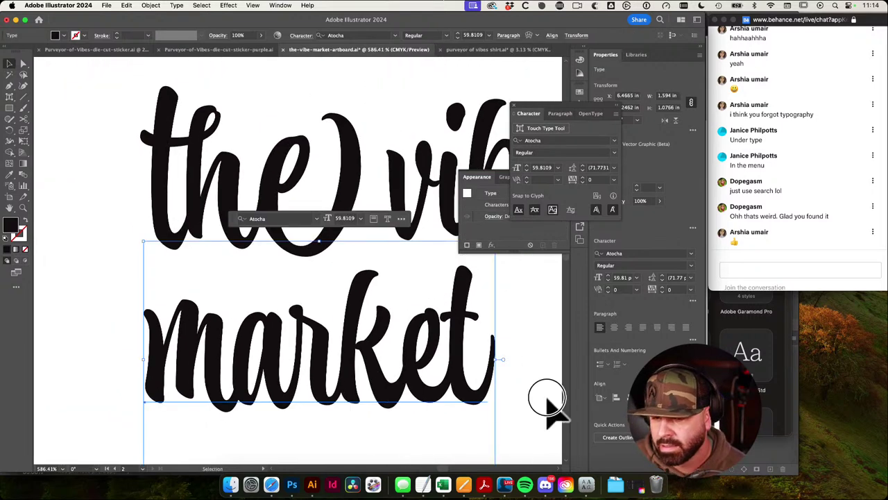
click(548, 398)
drag(513, 389, 469, 383)
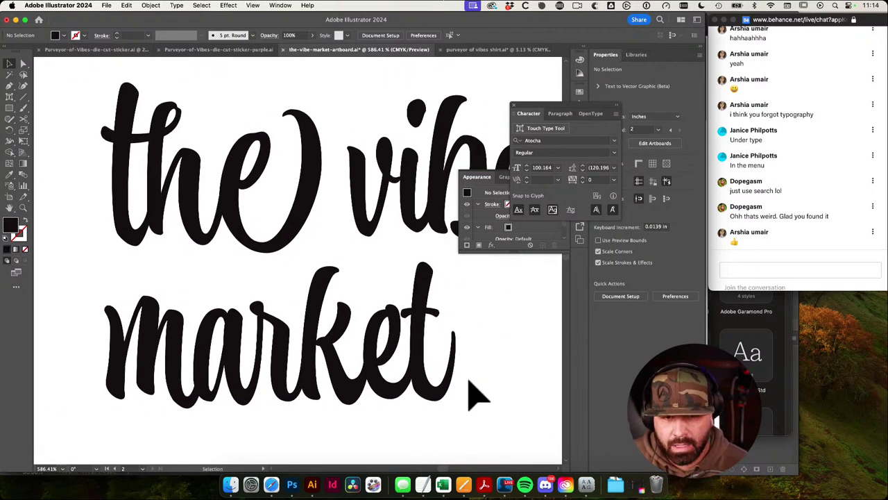
Step: Examine the finished lettering and the join between the e and final t of "market" up close
drag(389, 378, 405, 375)
mouse_move(437, 347)
mouse_down()
mouse_move(447, 362)
mouse_move(429, 355)
mouse_up()
drag(429, 355, 293, 412)
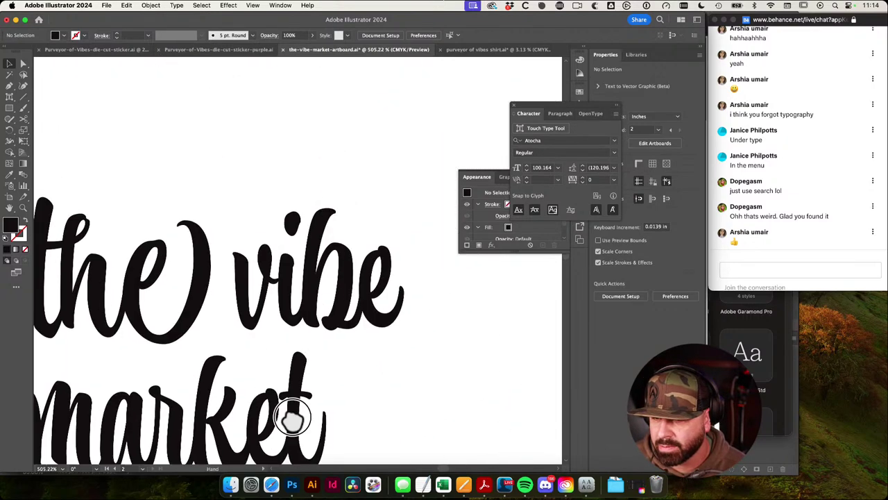
drag(333, 361, 218, 326)
drag(219, 326, 428, 298)
drag(286, 344, 616, 403)
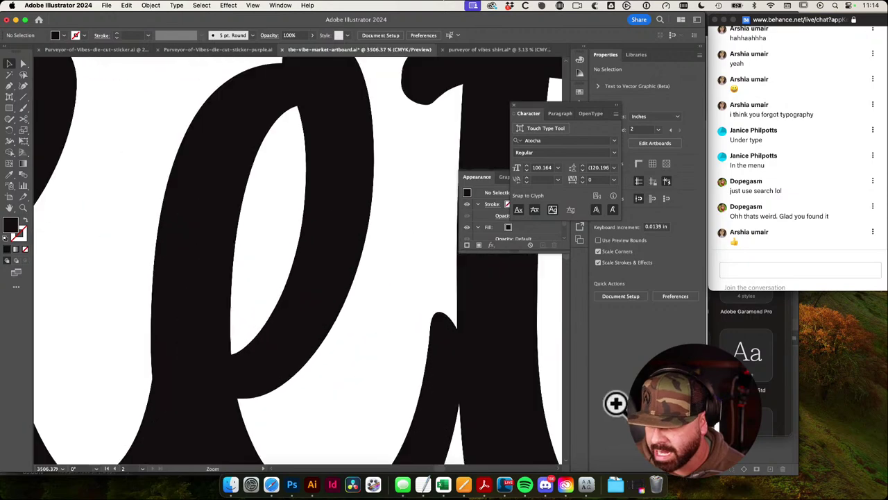
Step: Rotate the k of "market" counterclockwise by about 56° using the Touch Type Tool
drag(519, 367, 460, 353)
scroll(505, 381, down, 10)
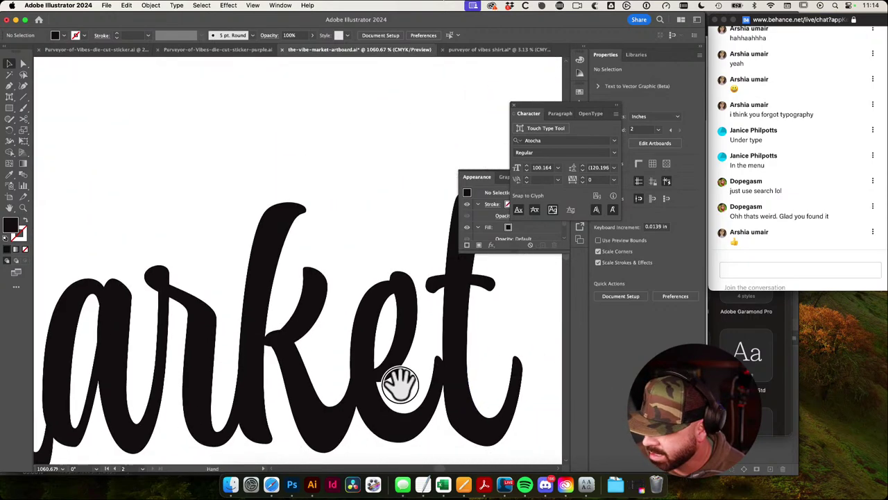
scroll(341, 347, up, 5)
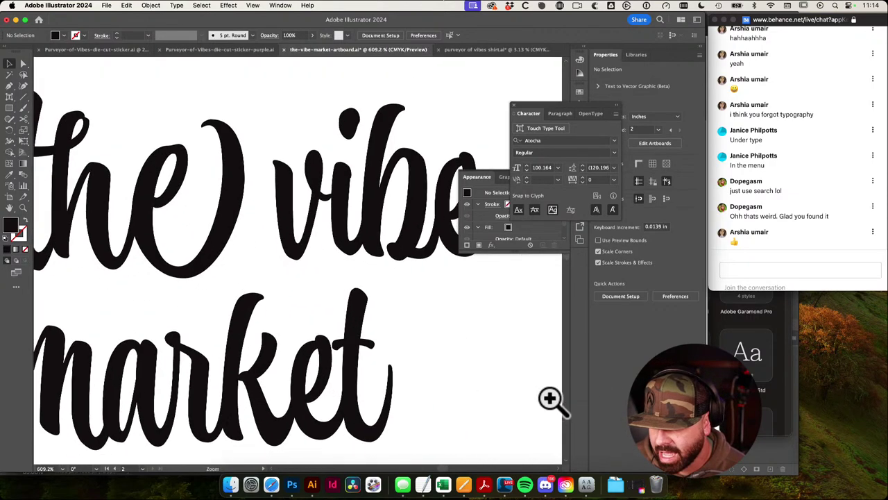
key(t)
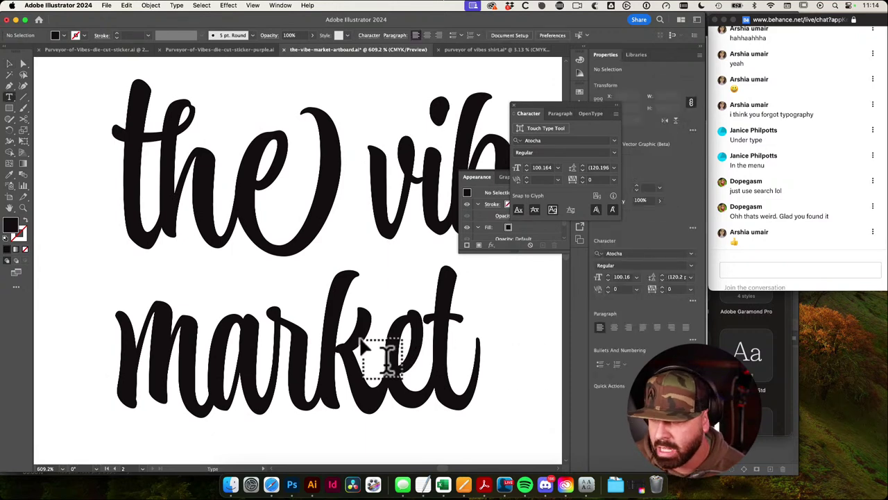
drag(343, 333, 378, 334)
click(545, 130)
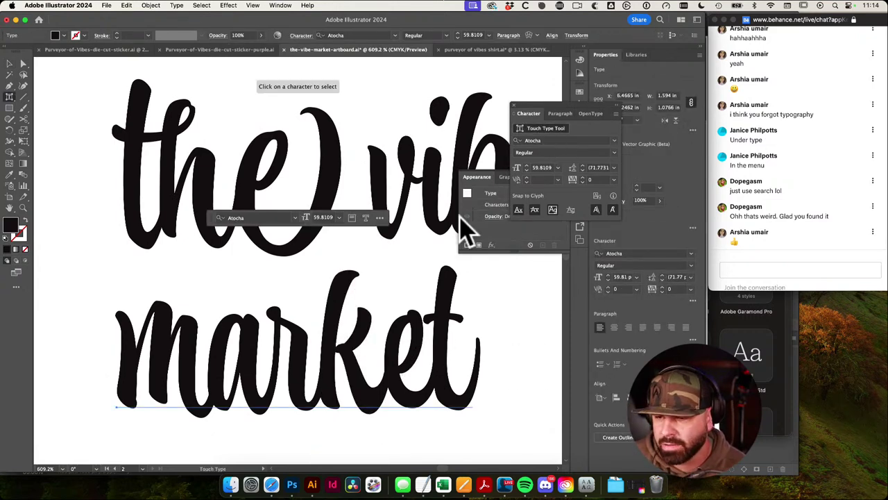
click(347, 299)
drag(358, 262, 304, 253)
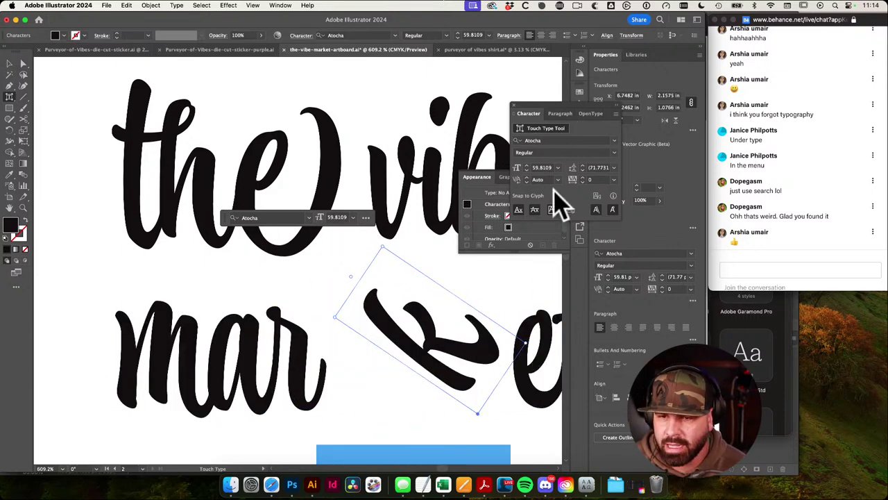
Step: Reveal the full set of character options and undo the k's freehand rotation
click(617, 114)
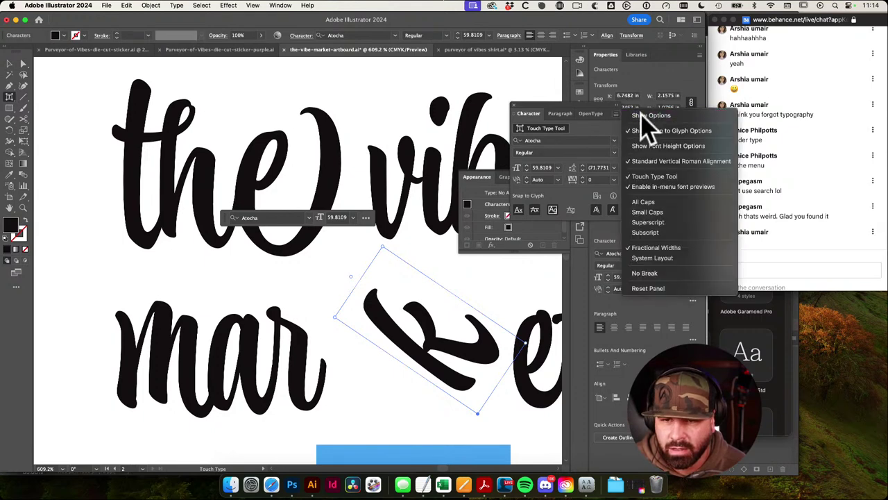
click(644, 125)
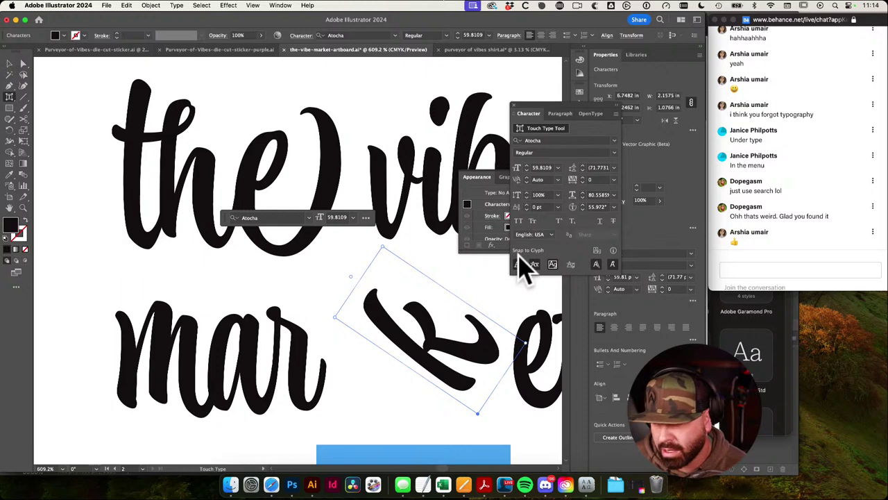
key(ctrl+z)
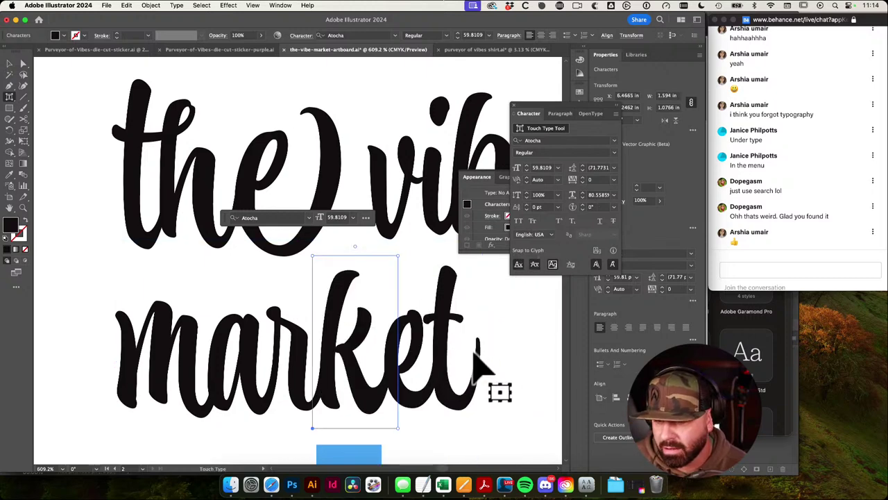
Step: Raise the character rotation of the k in "market" to 11°
click(608, 207)
click(582, 205)
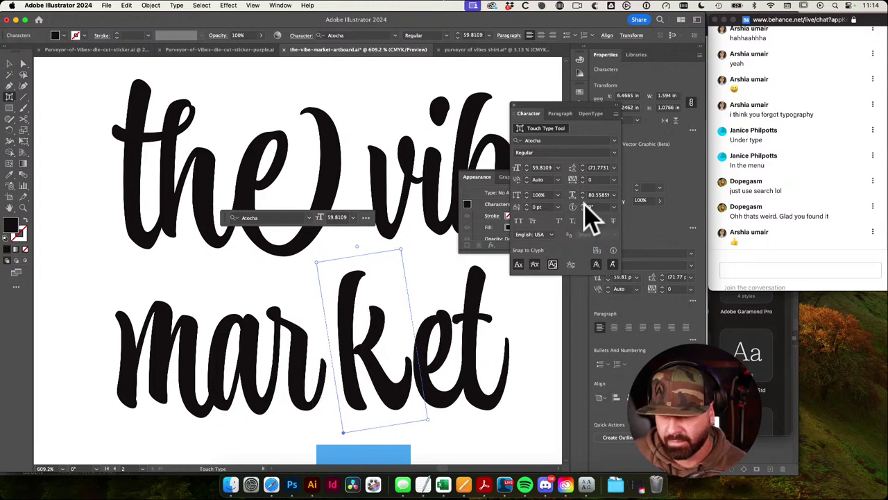
key(super+z)
key(super+z)
key(super+z)
key(super+z)
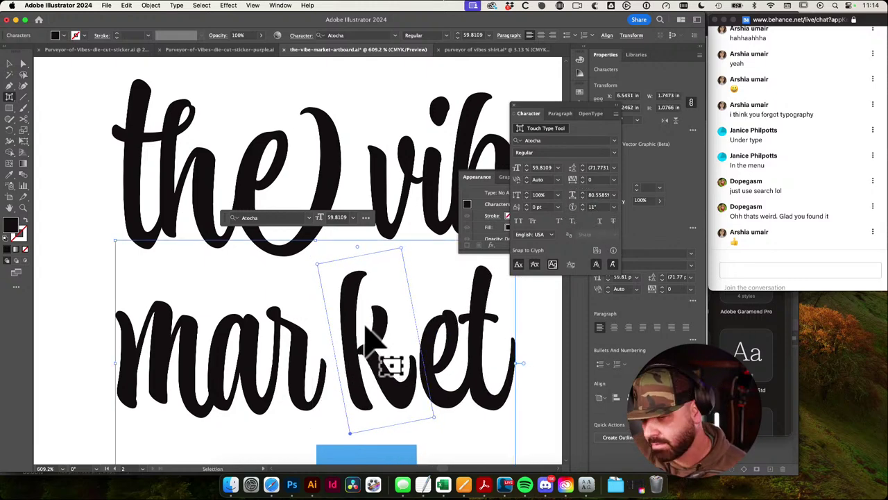
Step: Lower the character rotation of the k in "market" to 0°
key(Down)
key(Down)
key(Down)
key(Down)
key(Down)
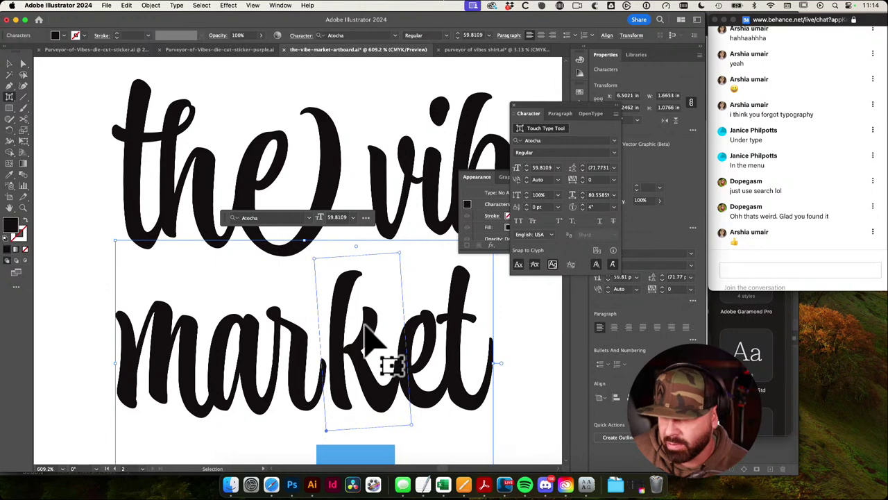
key(Down)
key(Down)
key(Down)
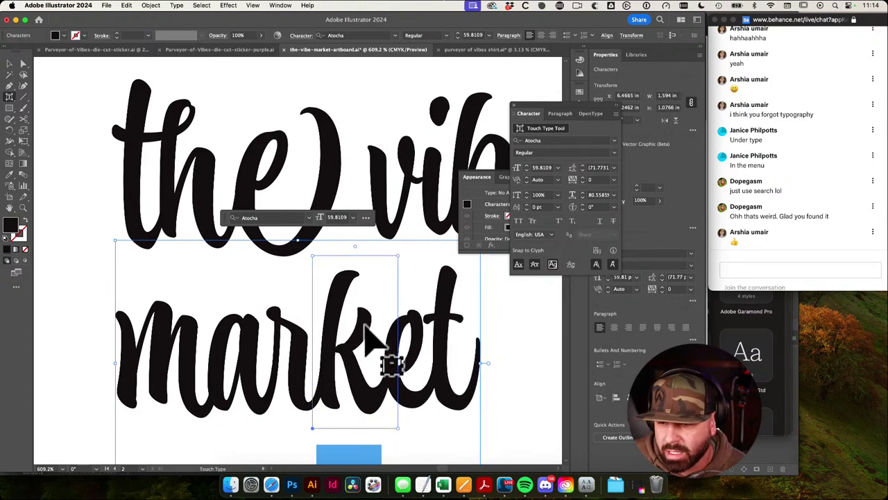
Step: Deselect the lettering, return to the Selection tool, and close the Character and Appearance panels
super+click(536, 363)
drag(519, 361, 472, 369)
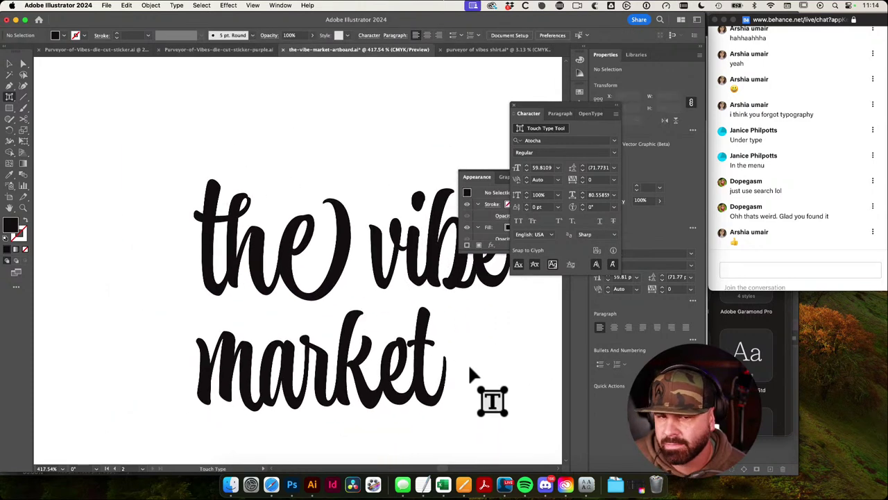
key(v)
click(515, 105)
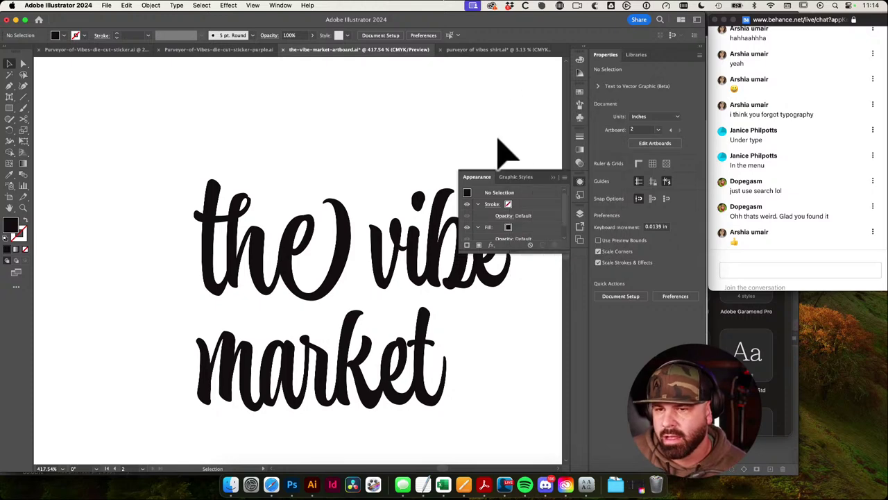
click(578, 181)
Step: Duplicate the words "the vibe" to the right of the original lettering
drag(461, 270, 367, 261)
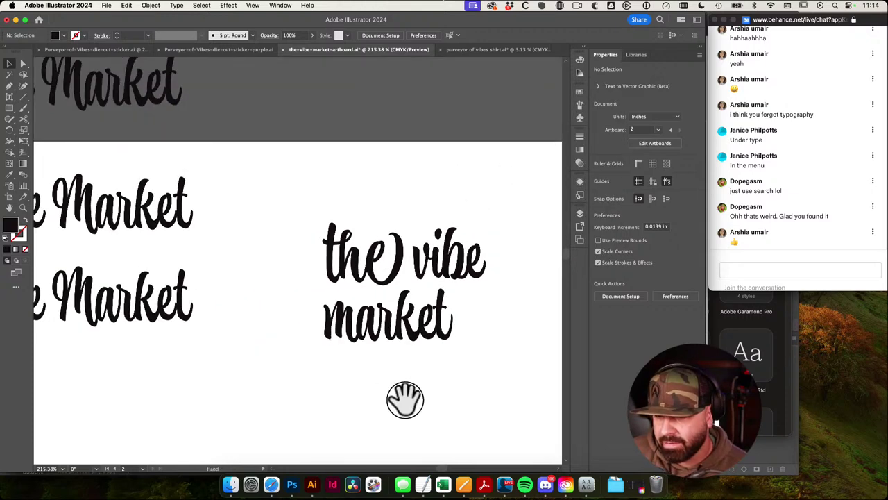
drag(371, 389, 383, 386)
key(t)
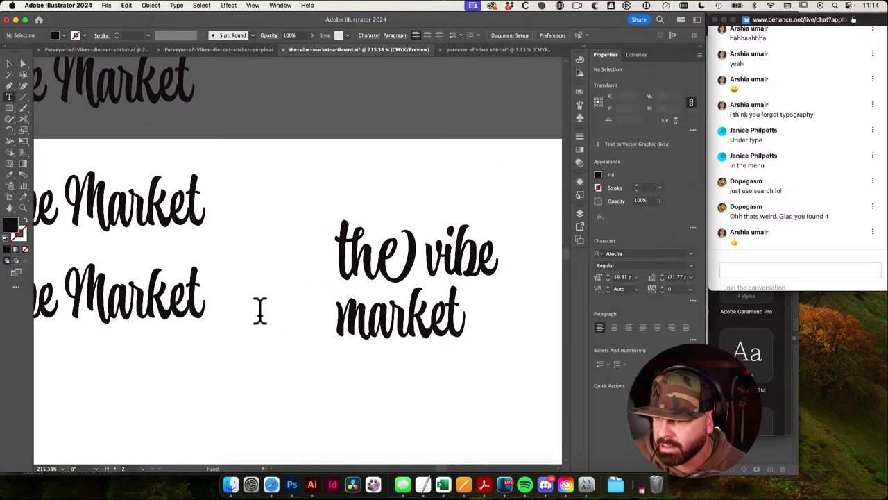
drag(259, 312, 266, 331)
key(v)
drag(450, 332, 305, 347)
drag(307, 303, 483, 289)
Step: Swap the swash e in the copied "the" for a plain alternate and move the copy closer to the original
key(t)
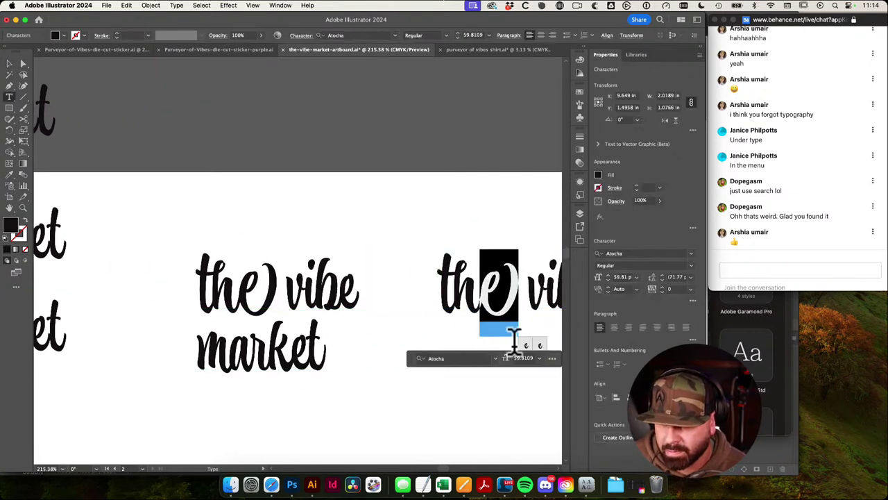
click(526, 344)
super+click(412, 195)
key(v)
drag(410, 205, 343, 165)
drag(424, 249, 401, 248)
click(302, 182)
Step: Try the long-swash m alternate and then another plain m alternate on the word "market"
drag(240, 262, 394, 250)
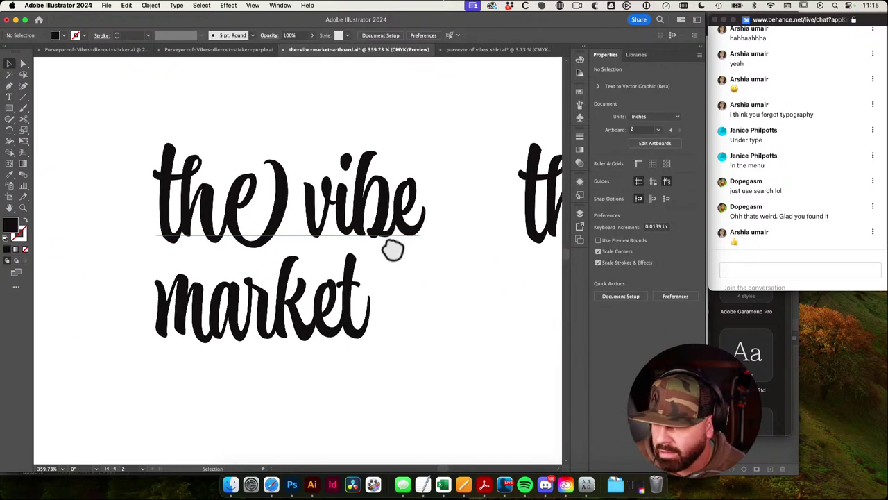
key(t)
drag(208, 305, 167, 301)
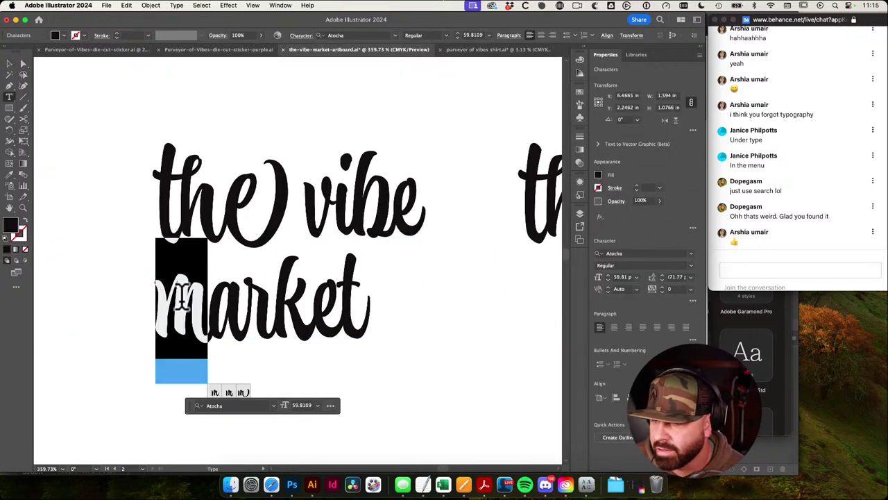
click(230, 392)
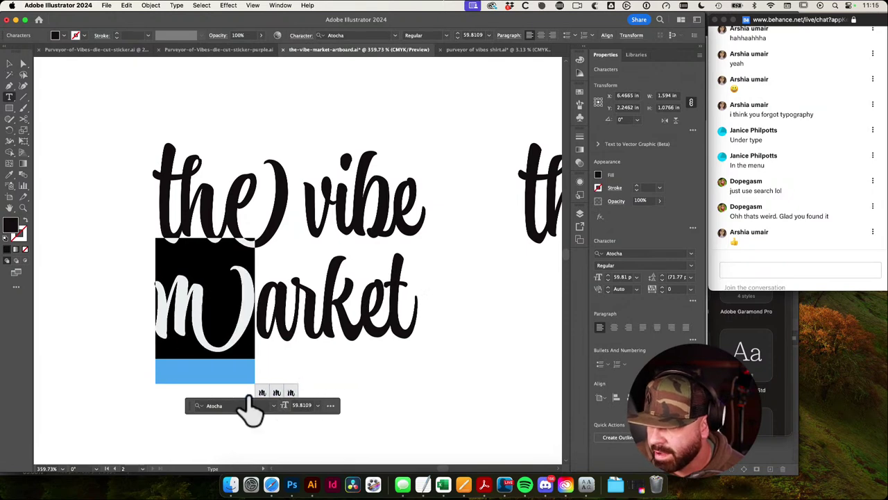
click(293, 358)
drag(246, 316, 204, 313)
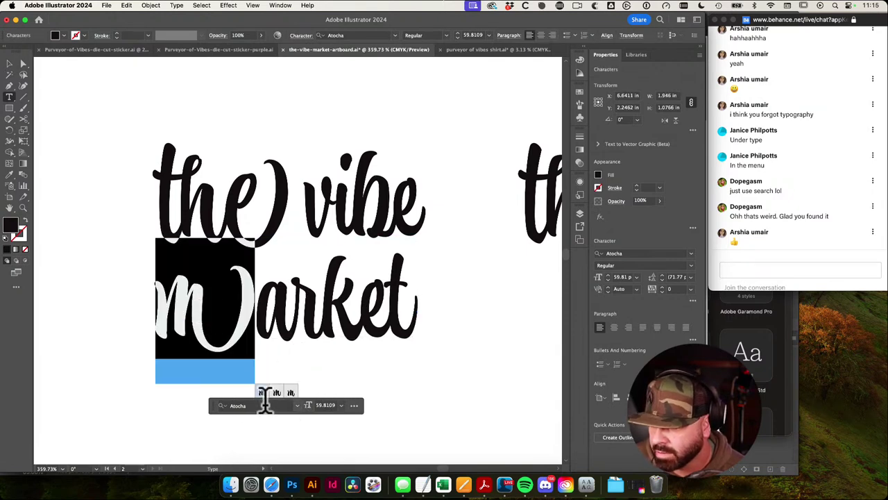
click(276, 394)
super+click(437, 346)
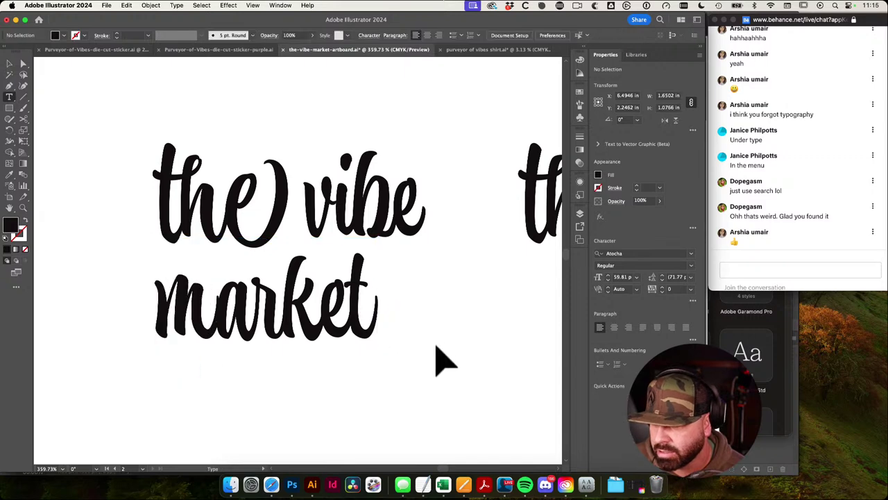
Step: Change the m of "market" back to its first glyph alternate
drag(445, 344, 435, 346)
drag(288, 319, 257, 319)
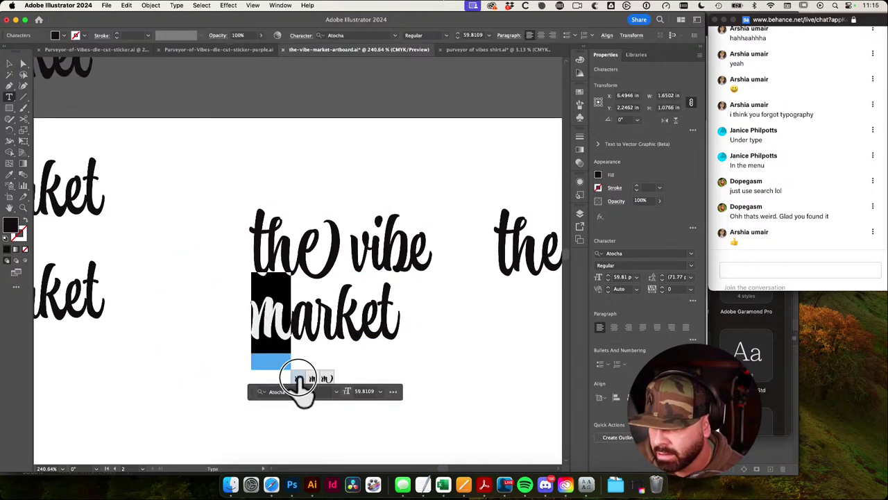
click(298, 378)
super+click(466, 371)
Step: Duplicate the word "market" directly below the original
drag(484, 343, 447, 378)
key(v)
drag(335, 356, 337, 407)
drag(485, 375, 482, 326)
Step: Replace the lowercase m of the copied "market" with a capital M and move the word slightly lower
double_click(291, 346)
drag(288, 345, 263, 342)
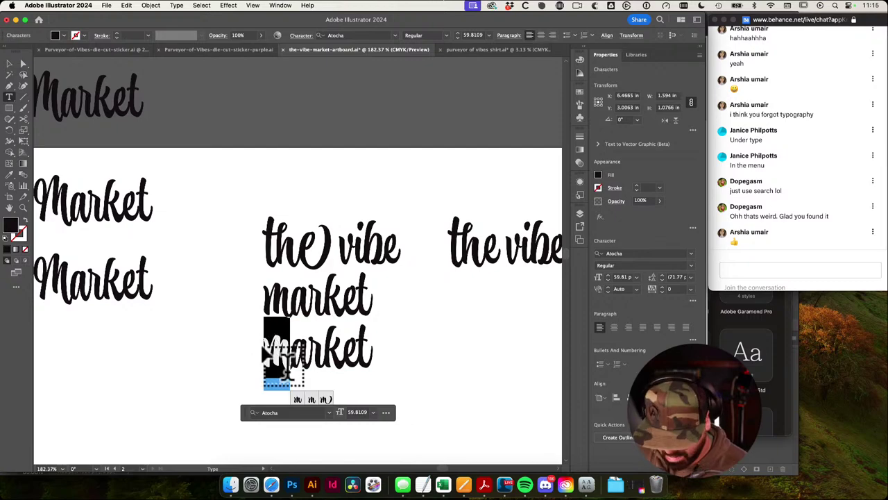
text(M)
super+click(423, 347)
key(v)
drag(321, 347, 378, 281)
Step: Deselect the capitalized "Market" and review the lettering variations in the context of all the artboards
key(t)
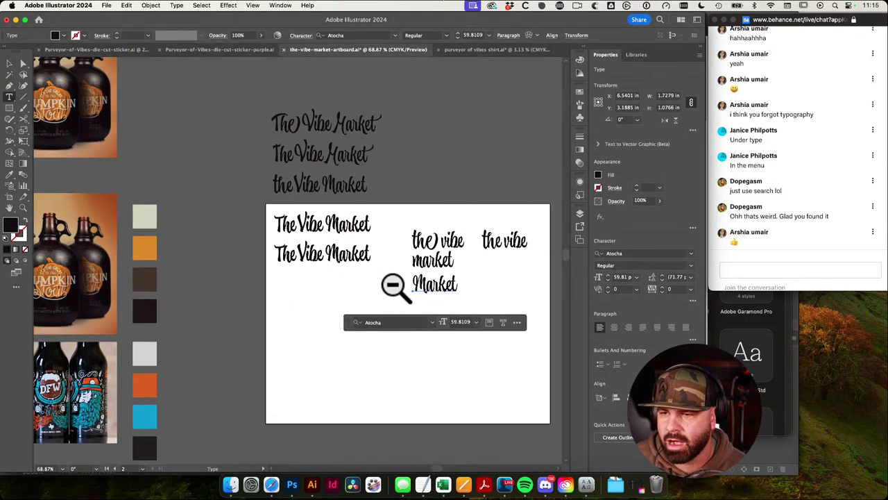
drag(423, 305, 330, 328)
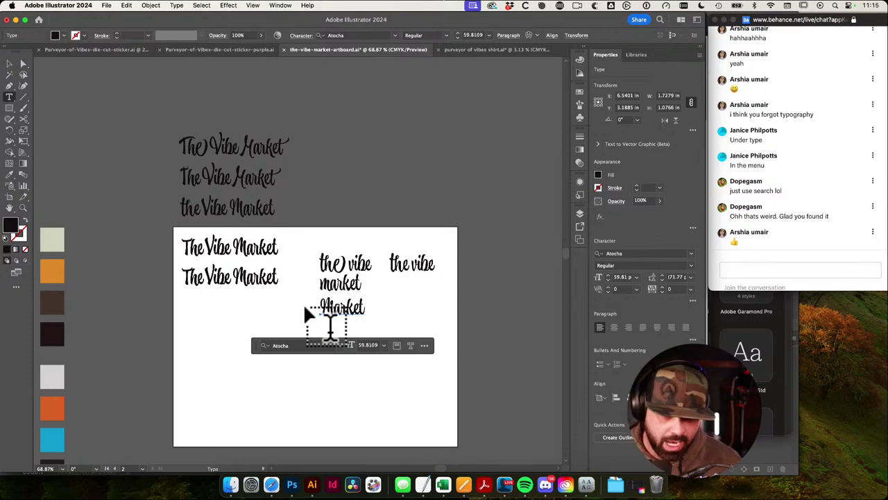
key(shift+super+a)
drag(368, 219, 108, 211)
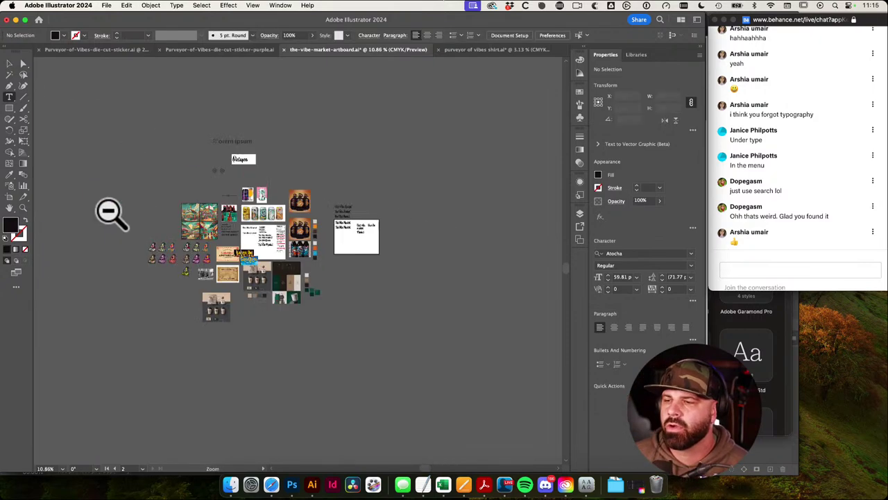
scroll(356, 231, up, 12)
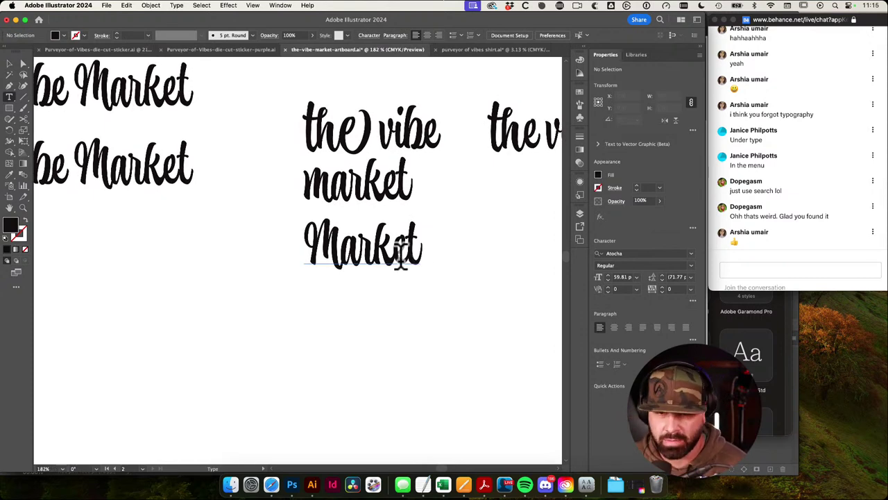
Step: Try deleting the capital M and then the letters "ket" from "Market", undoing each deletion
drag(336, 249, 271, 246)
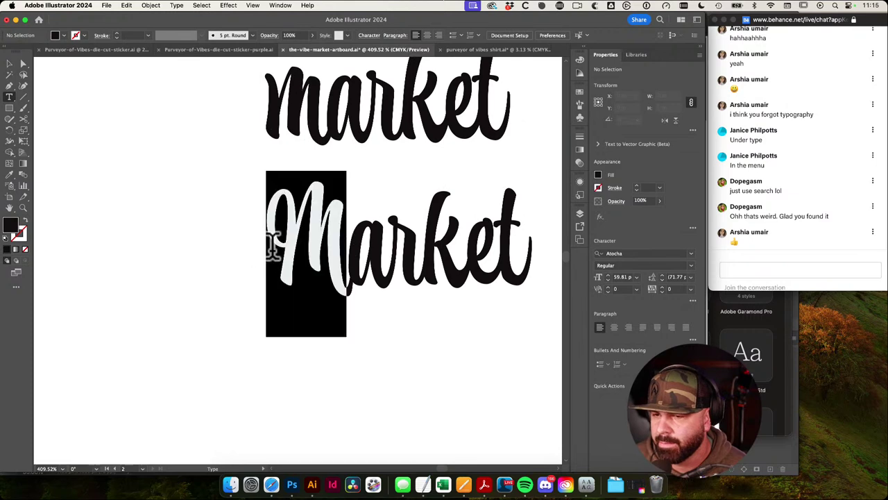
key(BackSpace)
key(super+z)
super+click(512, 375)
drag(529, 279, 420, 281)
key(BackSpace)
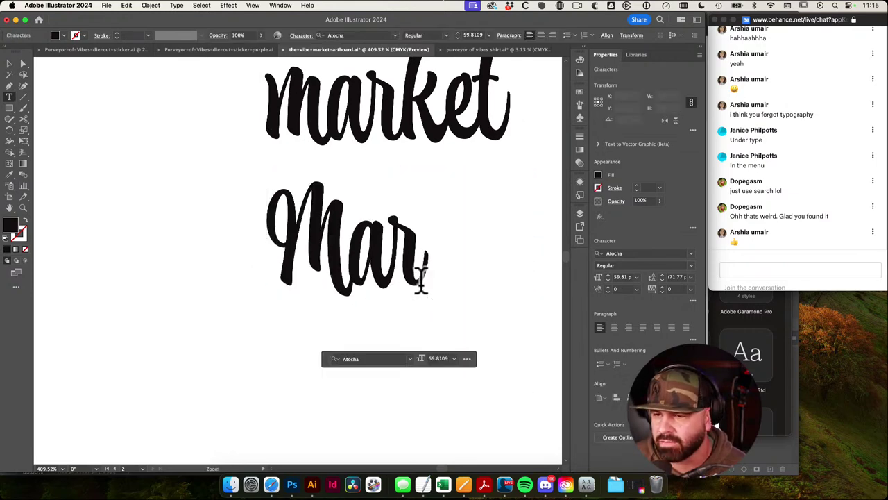
super+click(420, 283)
key(super+z)
super+click(403, 377)
Step: Duplicate the capitalized word "Market" directly below itself
key(v)
drag(460, 328, 340, 246)
drag(340, 213, 342, 293)
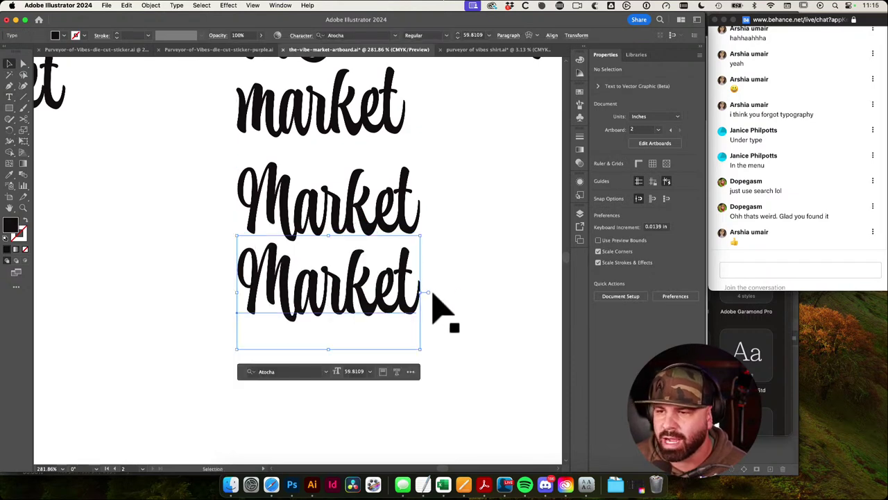
click(433, 295)
Step: Swap the looped capital M of the lowest "Market" for the alternate without the entry loop
key(t)
drag(285, 288, 210, 283)
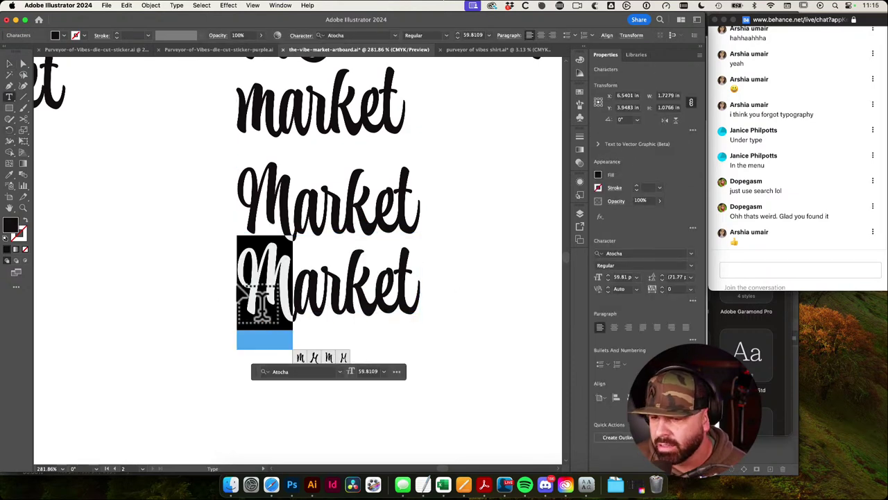
click(300, 359)
super+click(495, 365)
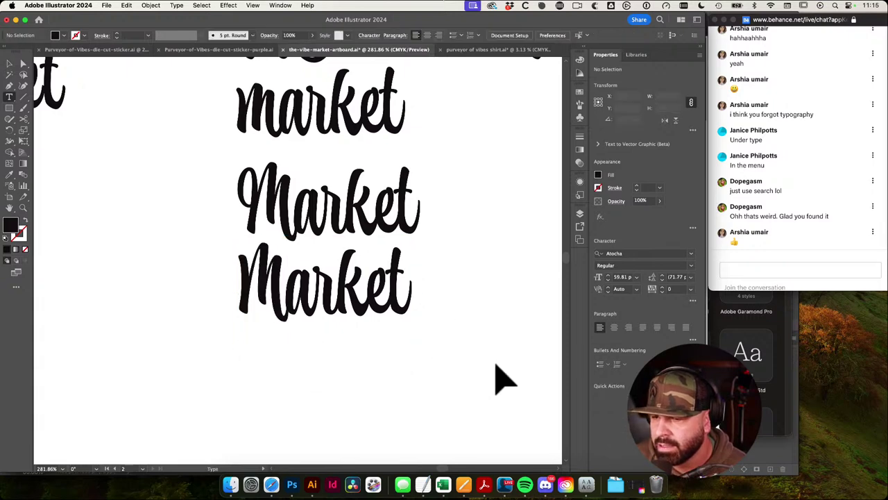
Step: Duplicate the "Market" with the unlooped M below itself, widen the gap between them, and activate the Type tool
key(v)
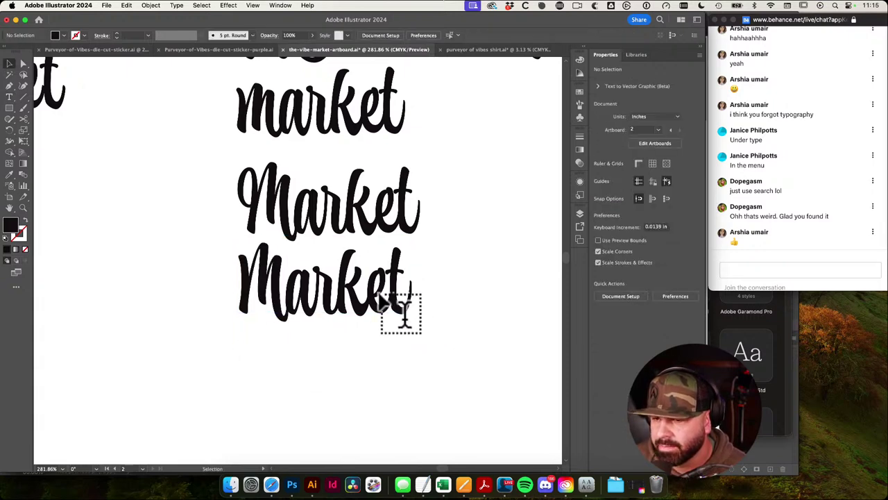
drag(348, 284, 347, 358)
drag(433, 349, 440, 271)
drag(357, 290, 357, 315)
key(t)
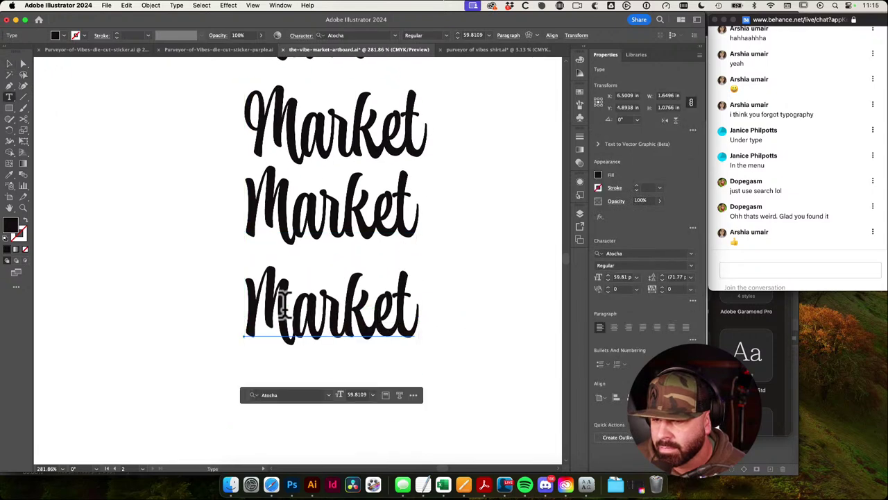
Step: Swap the M of the lowest "Market" for the alternate with the tall first stroke and sweeping feet
drag(290, 305, 247, 303)
click(314, 381)
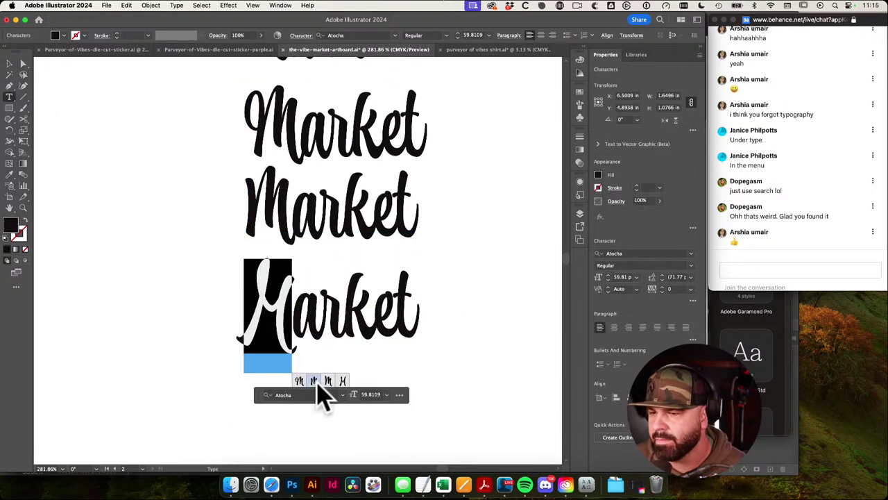
super+click(490, 355)
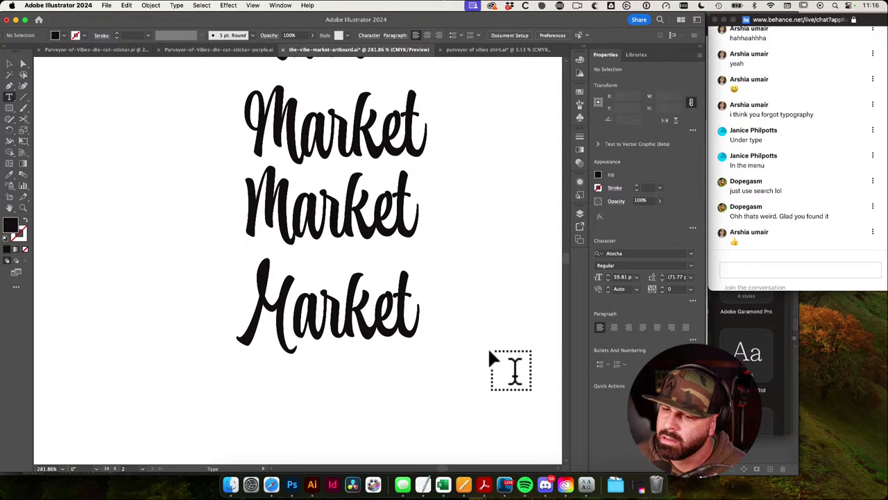
Step: With the Touch Type tool, nudge the "a" of the lowest "Market" closer to the M
key(super+space)
drag(285, 329, 386, 382)
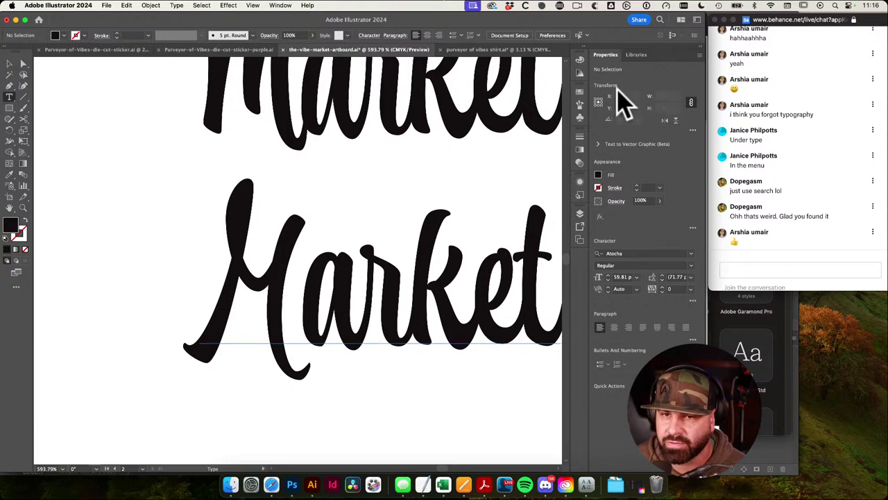
click(322, 303)
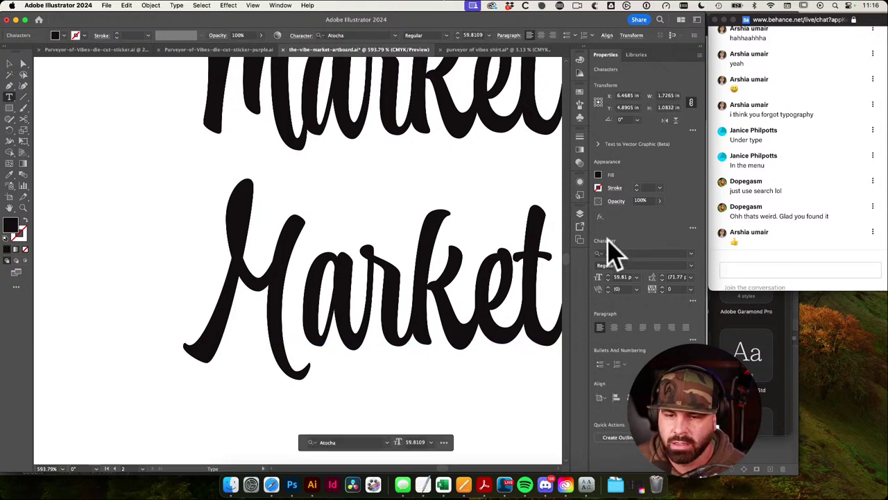
click(606, 240)
click(555, 130)
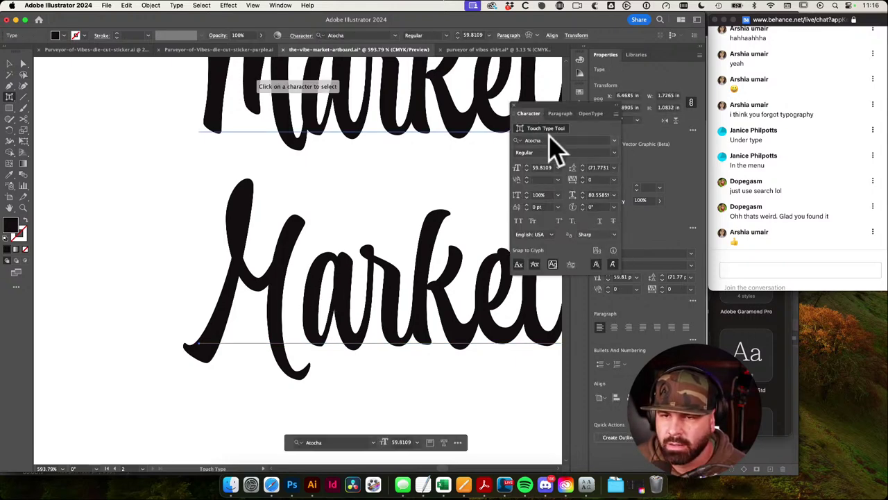
click(340, 309)
key(Left)
key(Left)
key(Left)
key(Left)
key(Left)
key(Left)
key(Left)
key(Left)
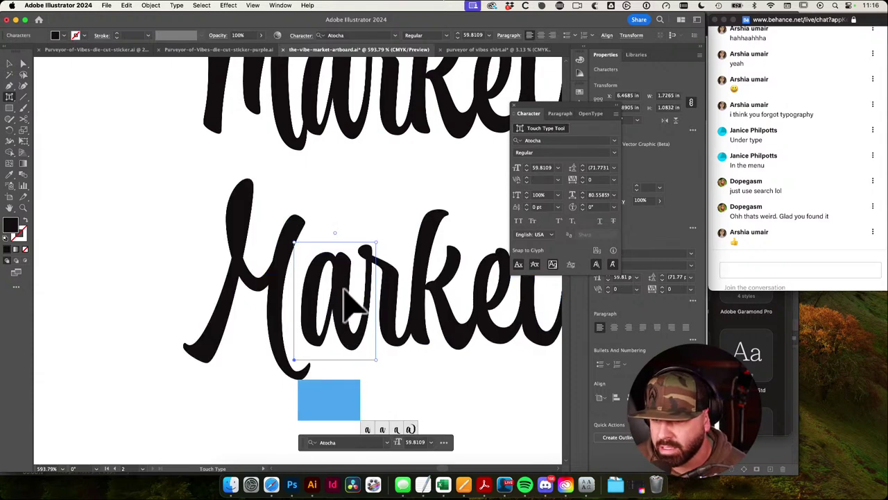
key(Left)
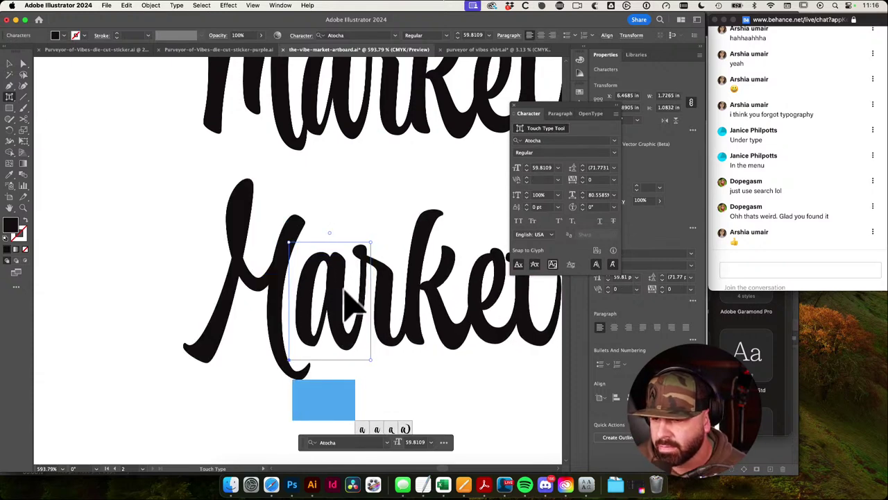
key(Left)
click(101, 295)
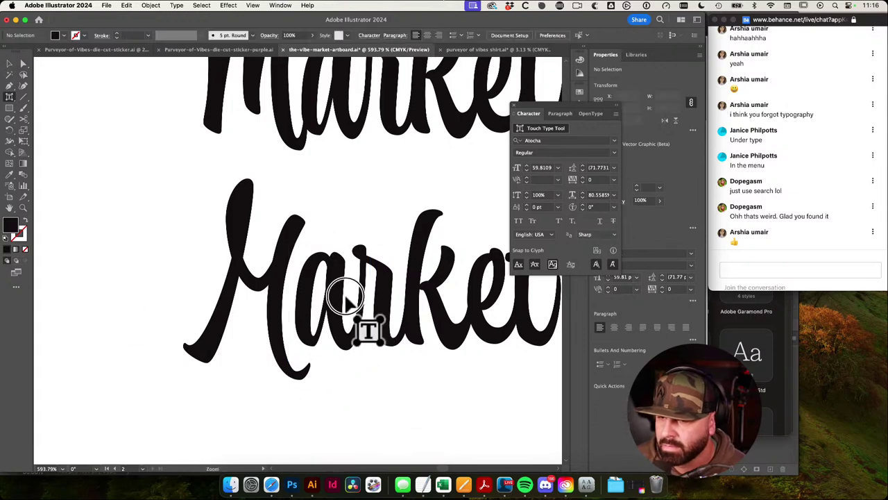
scroll(353, 297, down, 5)
drag(389, 330, 285, 323)
scroll(215, 311, up, 5)
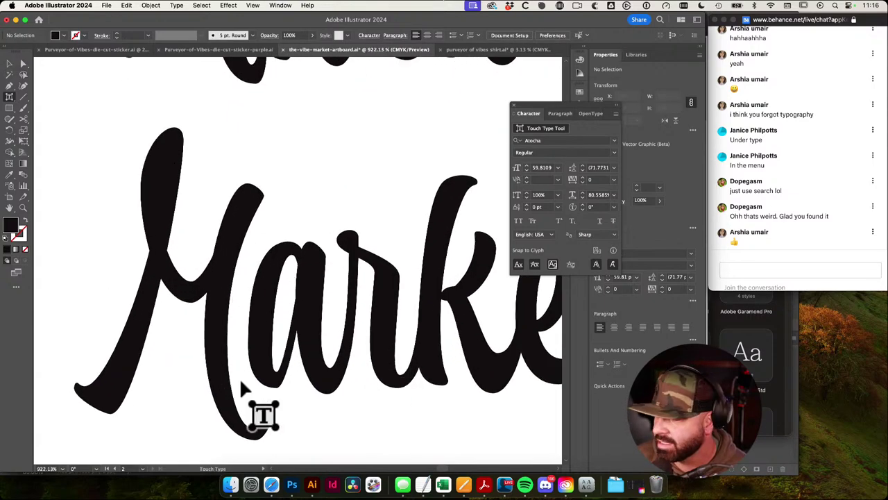
scroll(407, 333, down, 5)
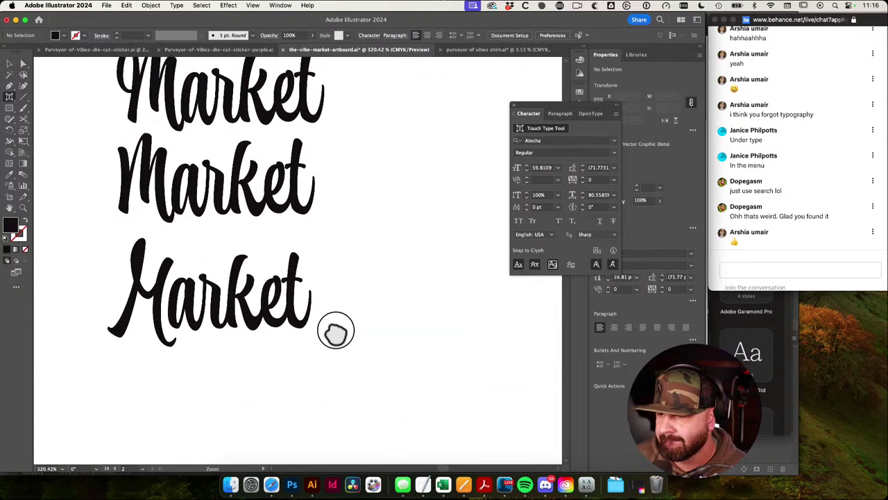
drag(395, 338, 465, 334)
Step: Swap the final t of the lowest "Market" for the alternate with the long upward-curling crossbar
key(v)
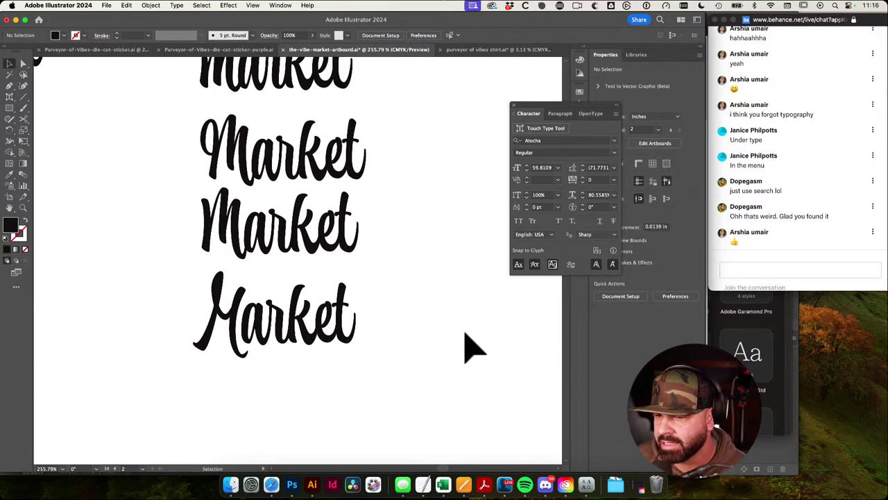
scroll(410, 340, up, 2)
key(t)
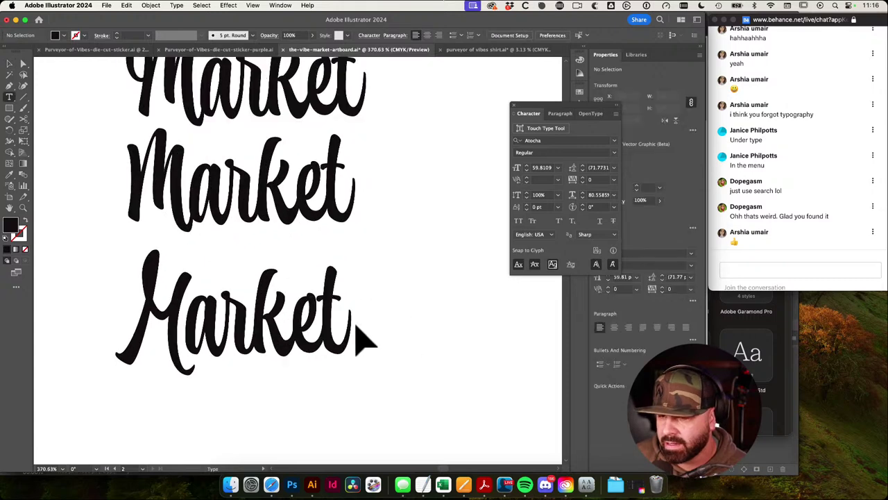
click(334, 317)
super+click(391, 321)
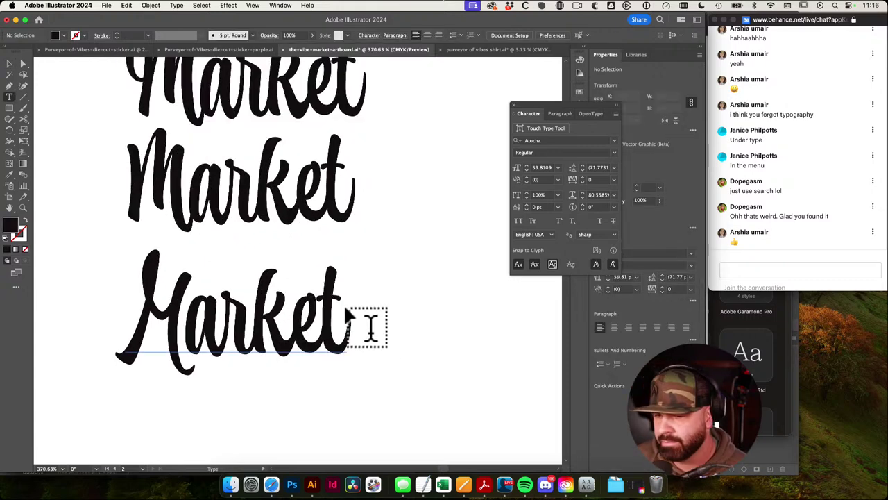
drag(333, 309, 368, 306)
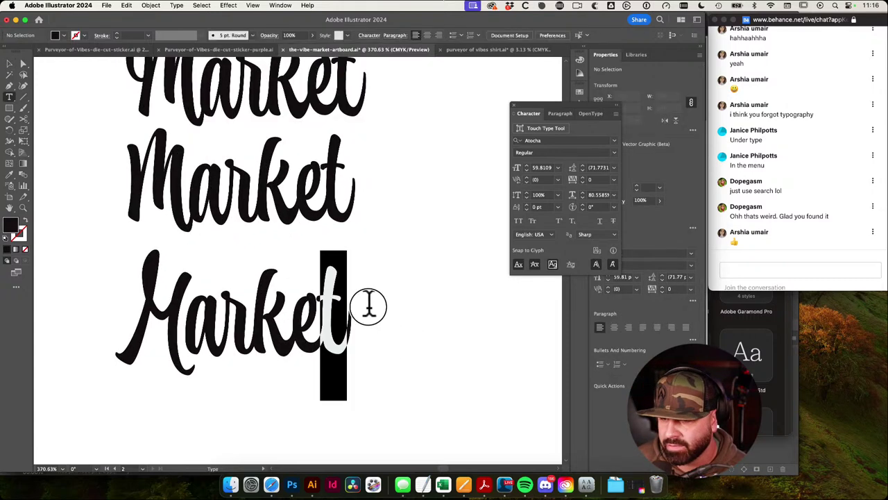
click(370, 408)
super+click(446, 345)
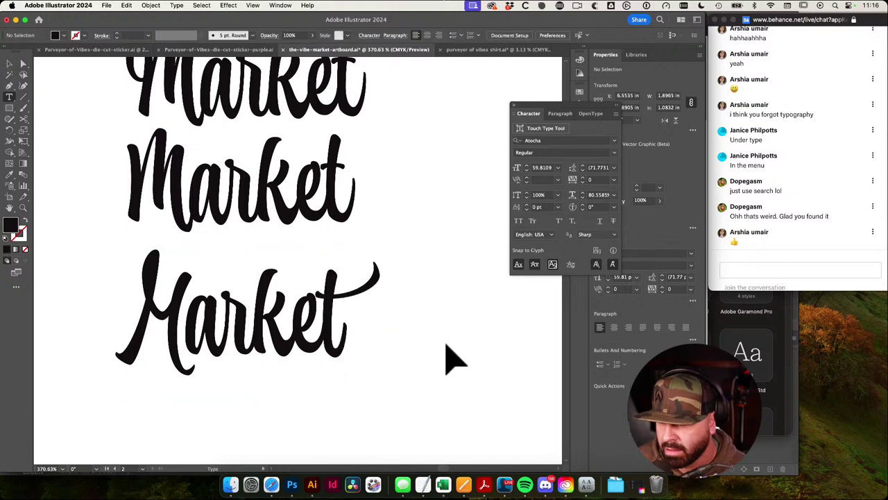
Step: Duplicate the swash-t "Market" below itself and switch the copy's final t to the plain alternate without the swash
drag(464, 357, 322, 351)
drag(428, 379, 285, 381)
key(v)
key(t)
drag(357, 377, 442, 399)
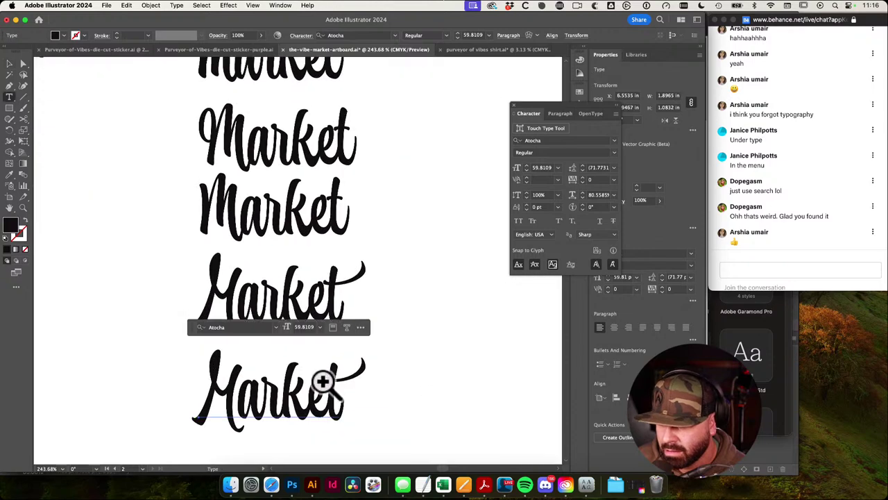
mouse_move(328, 383)
mouse_down()
mouse_move(373, 381)
mouse_move(323, 390)
mouse_up()
click(349, 457)
super+click(420, 389)
Step: Convert the lowest "Market" with the plain t to outlines
key(v)
drag(434, 369, 369, 356)
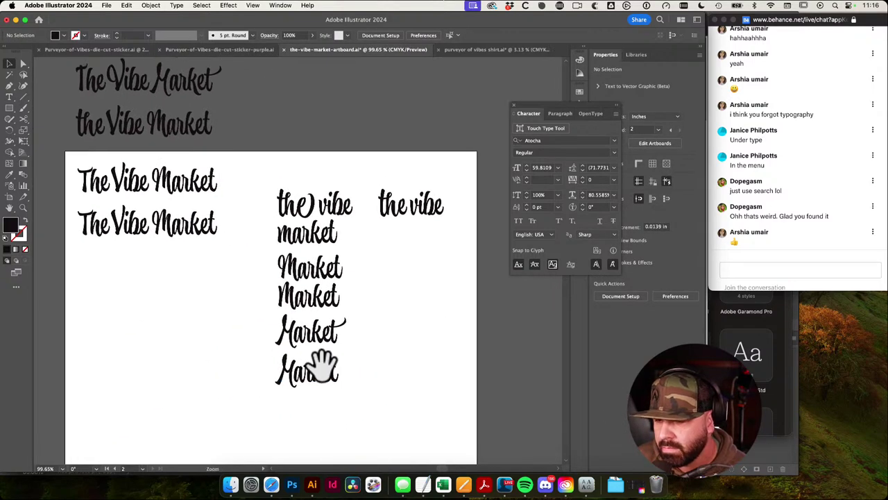
scroll(323, 365, up, 8)
scroll(340, 351, down, 6)
scroll(229, 368, up, 2)
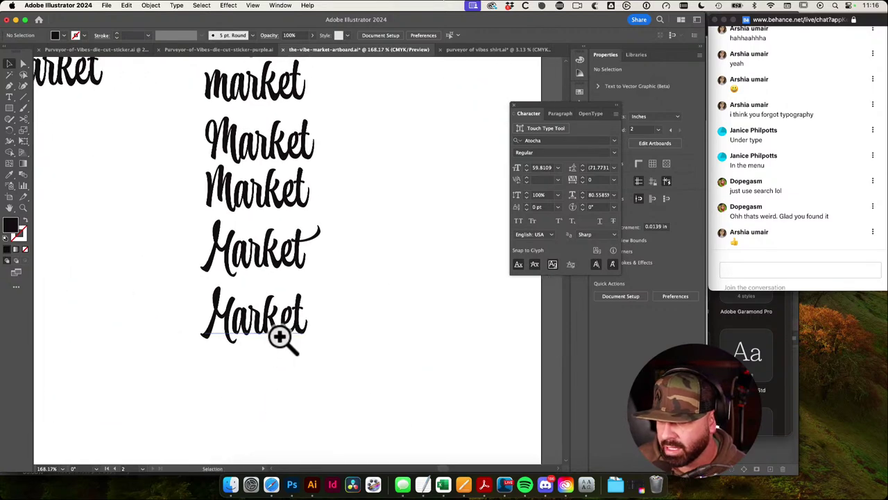
click(280, 337)
drag(287, 347, 366, 402)
key(super+shift+o)
click(368, 390)
Step: Lasso the right-end anchor points of the outlined t's crossbar and pull them outward until the letter is about 0.32 in wide
drag(333, 353, 489, 385)
drag(489, 384, 349, 393)
key(b)
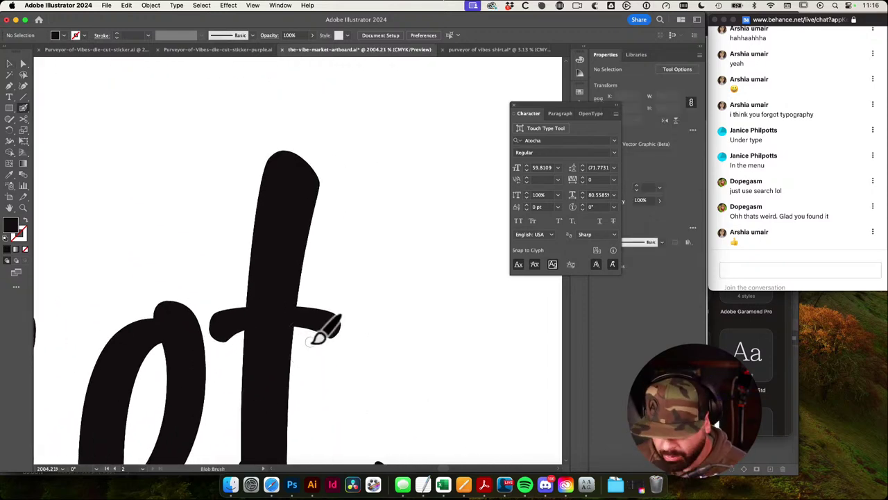
key(a)
click(319, 332)
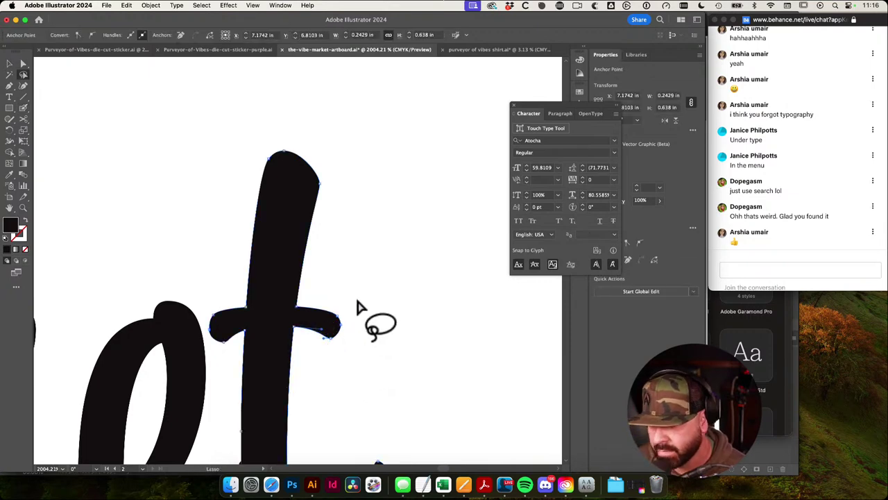
drag(358, 301, 333, 383)
key(a)
drag(332, 338, 440, 345)
key(super+space)
drag(463, 367, 410, 401)
Step: Shift the two lower anchor points where the t's crossbar meets its stem slightly downward to thicken the bar
drag(493, 418, 291, 329)
scroll(255, 338, up, 4)
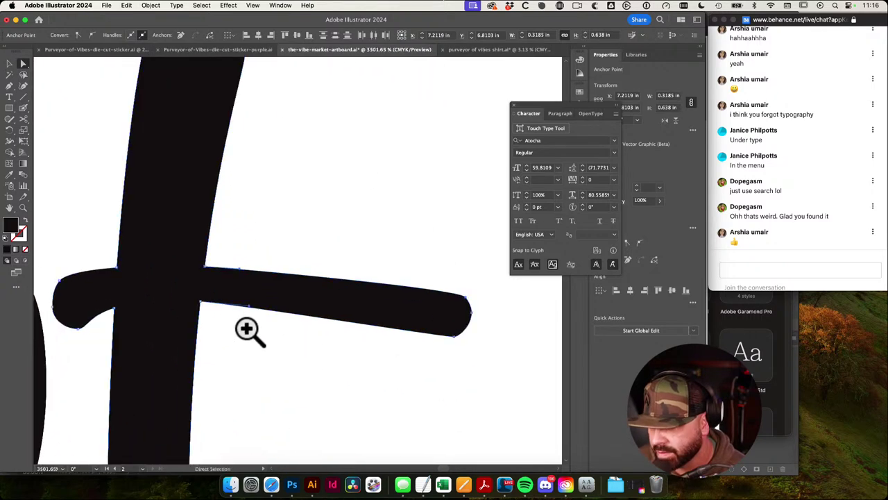
click(200, 304)
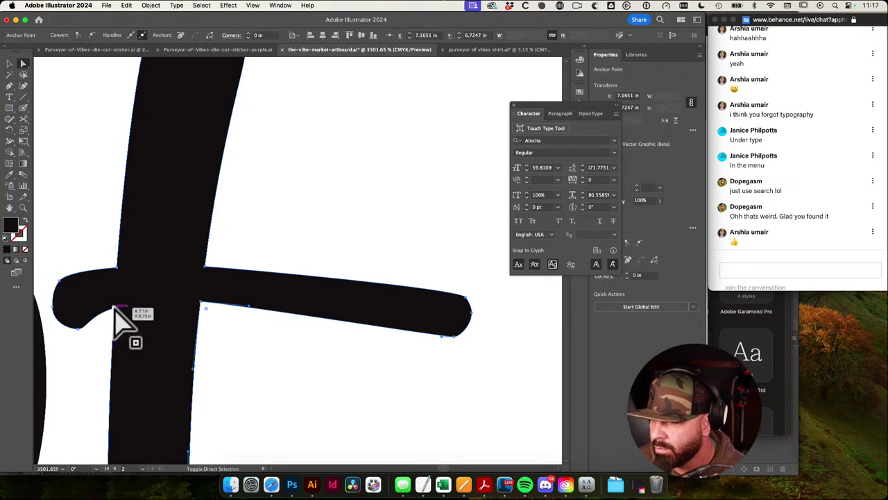
drag(114, 306, 114, 318)
click(327, 317)
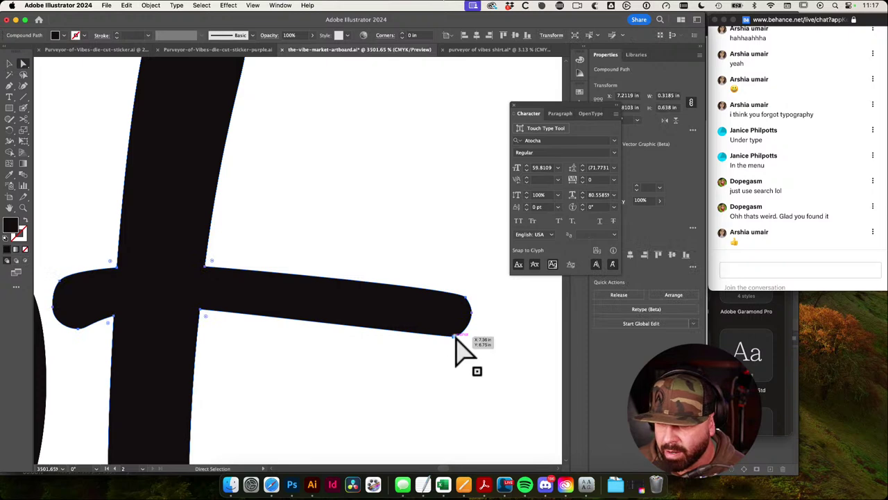
Step: Reshape the right end of the t's crossbar with the Anchor Point tool, arching its underside and drooping the rounded tip
click(456, 338)
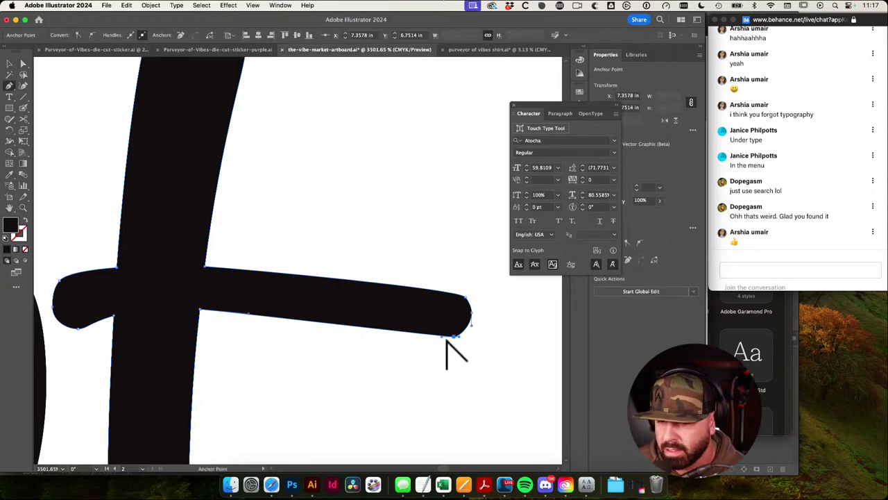
drag(453, 338, 445, 340)
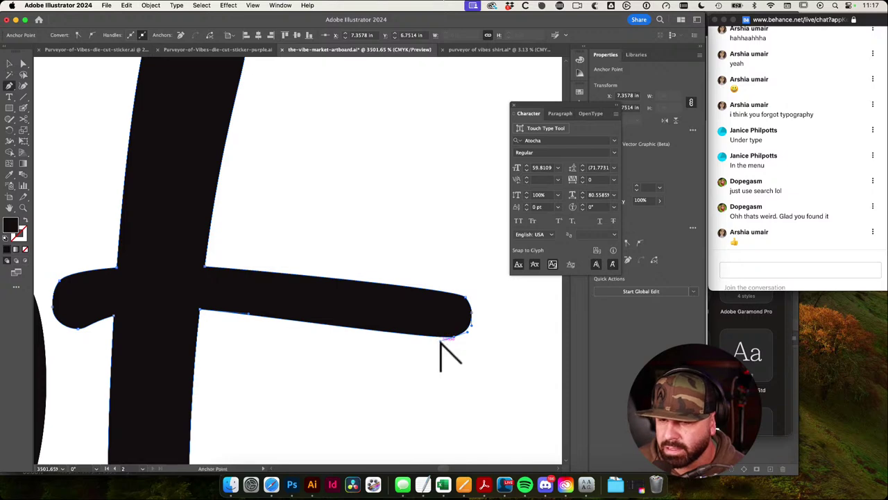
drag(440, 340, 374, 312)
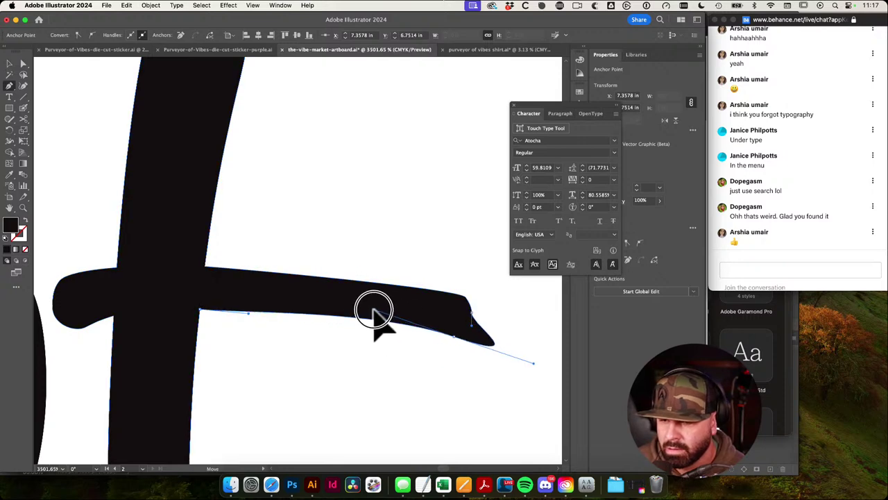
drag(250, 313, 269, 312)
click(471, 313)
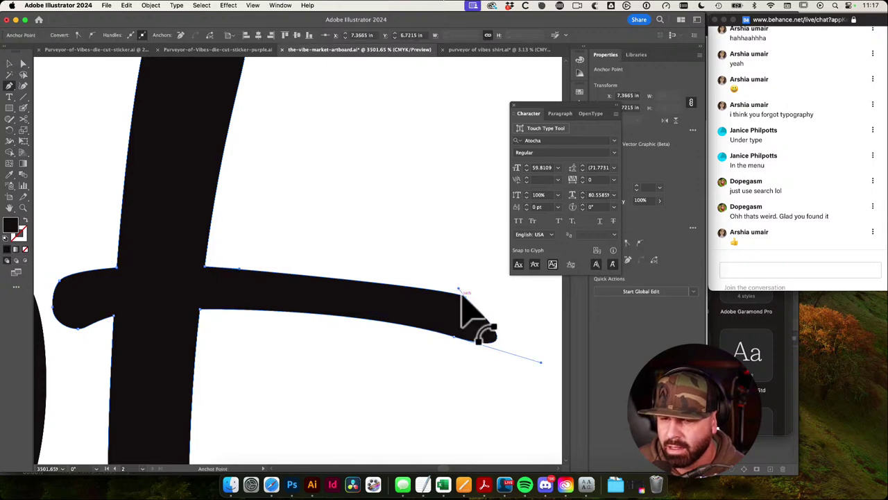
drag(465, 293, 497, 299)
super+click(425, 234)
Step: Lower both underside anchor points at the t's stem a little more so the crossbar is thicker at the junction
drag(448, 312, 357, 324)
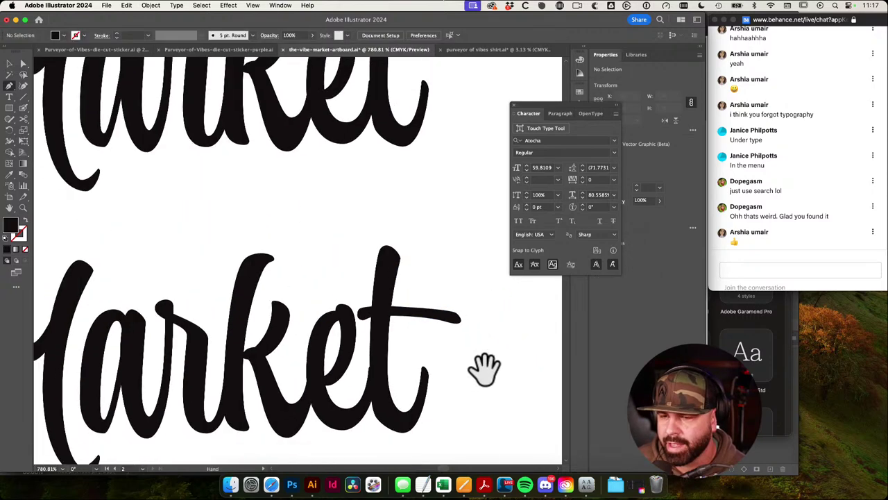
drag(505, 367, 456, 349)
drag(418, 314, 503, 329)
click(295, 283)
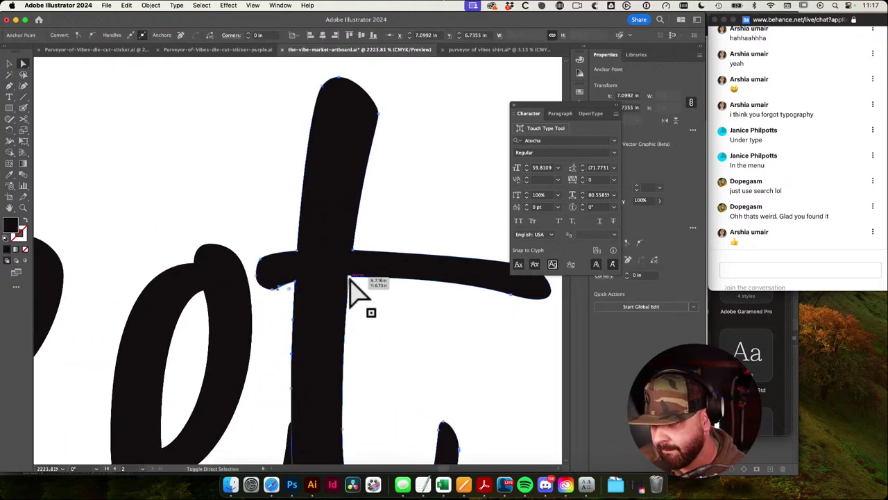
scroll(360, 295, up, 5)
drag(412, 278, 414, 286)
click(499, 343)
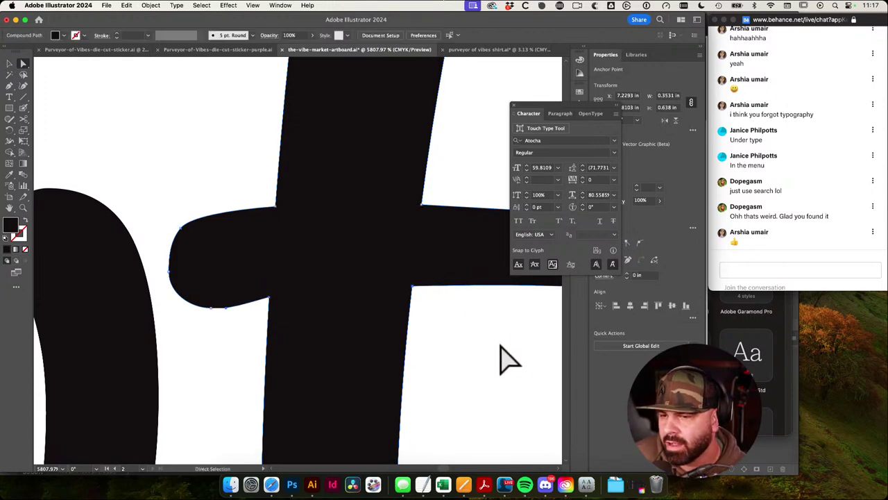
drag(480, 337, 430, 344)
Step: Adjust the direction handles at the right tip of the t's crossbar to flatten its underside and round the end evenly
drag(484, 353, 283, 304)
scroll(338, 293, up, 3)
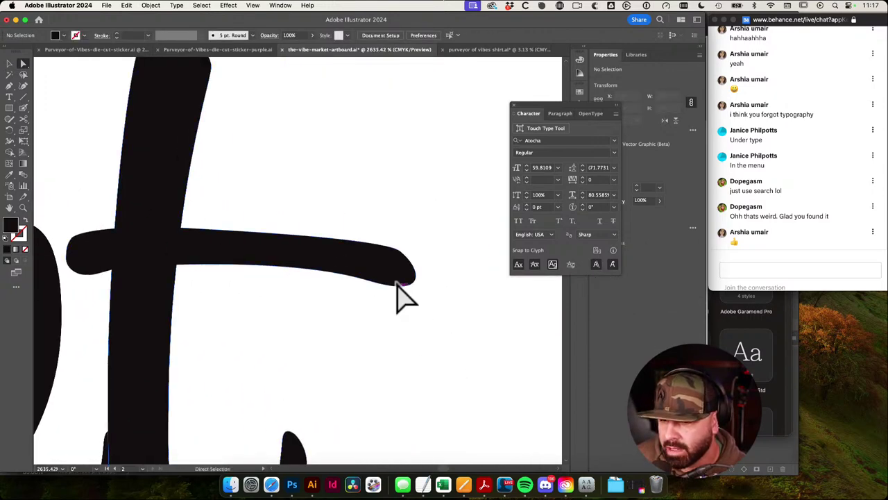
click(375, 288)
click(370, 281)
scroll(372, 283, up, 2)
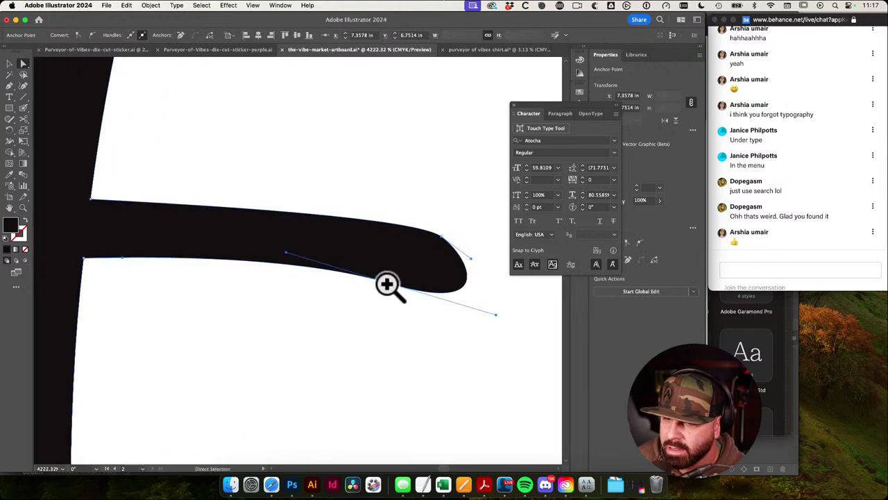
drag(285, 250, 267, 258)
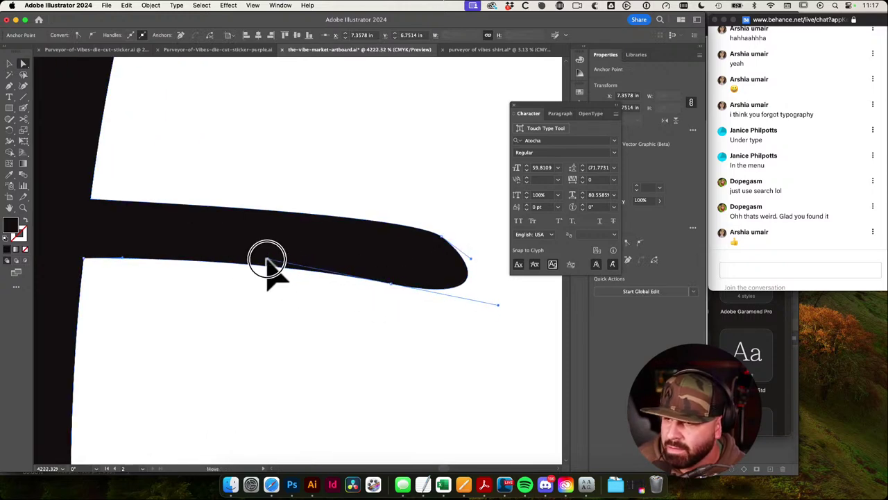
click(471, 262)
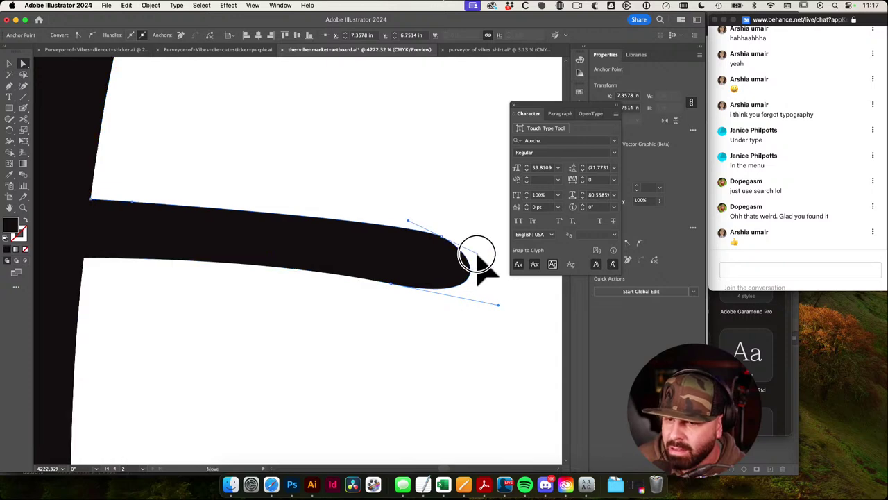
drag(477, 254, 477, 254)
drag(470, 330, 440, 356)
click(440, 357)
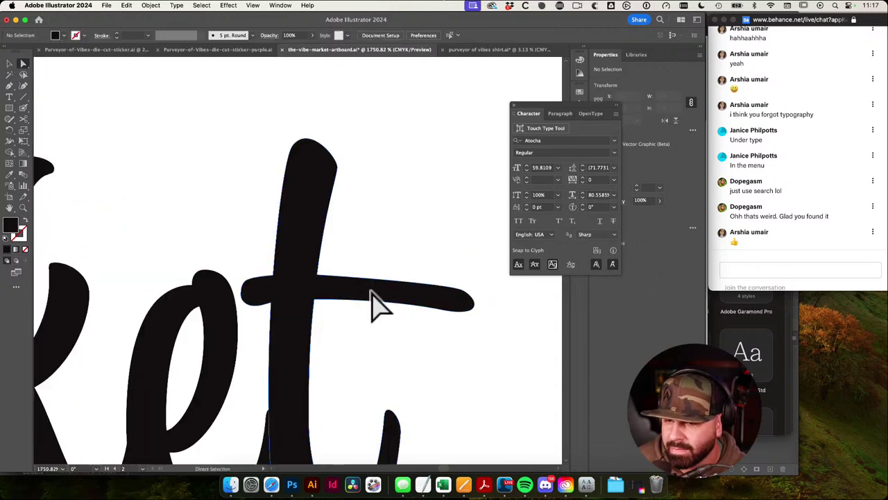
Step: Nudge the upper anchor point at the right tip of the t's crossbar slightly to refine its rounded end
click(371, 291)
drag(472, 330, 564, 357)
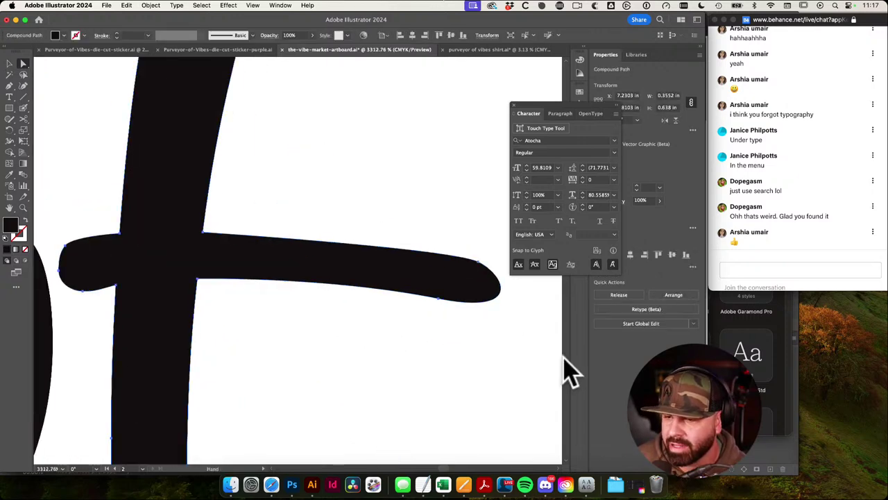
click(440, 298)
drag(505, 351, 422, 389)
click(478, 390)
drag(478, 390, 412, 350)
click(464, 385)
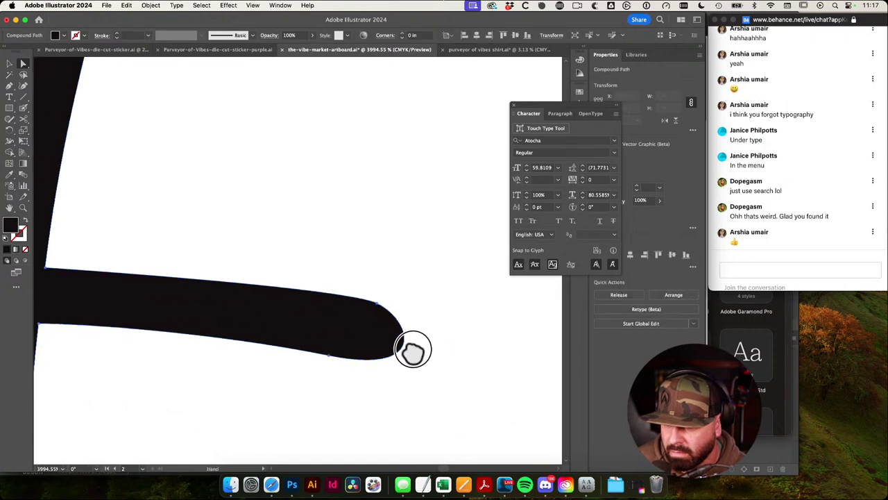
click(376, 303)
drag(413, 318, 375, 310)
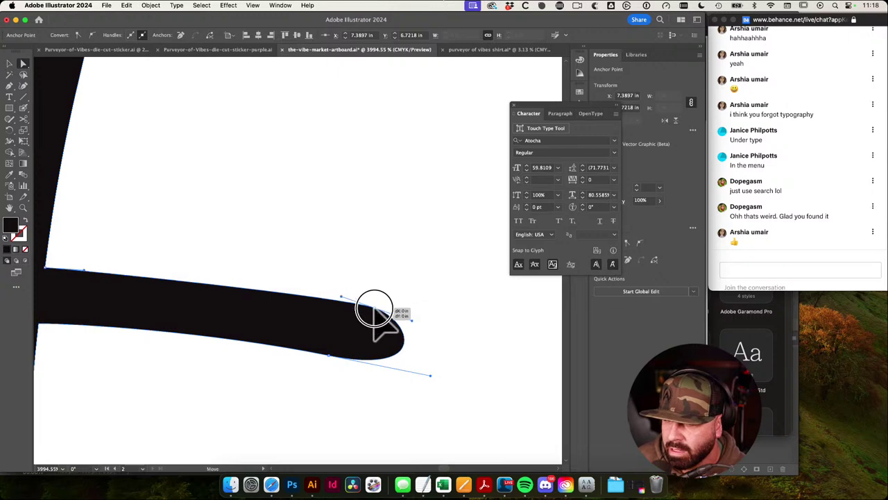
click(440, 315)
scroll(471, 354, down, 7)
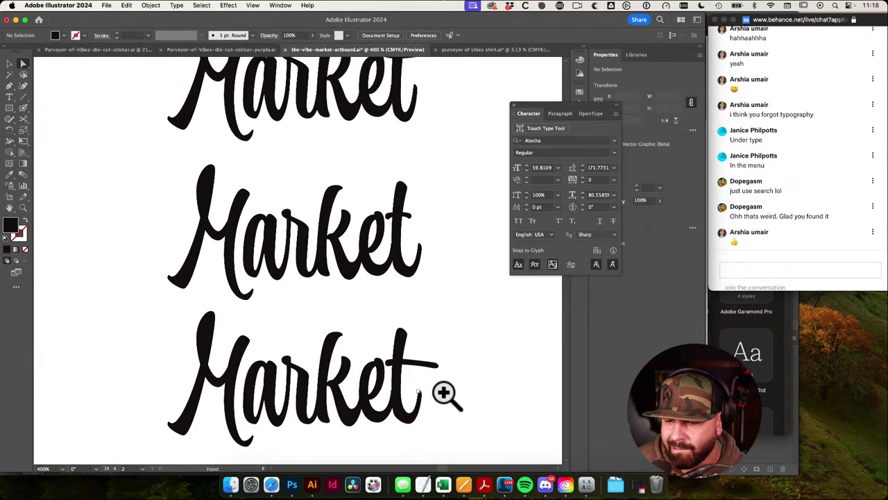
scroll(248, 367, down, 5)
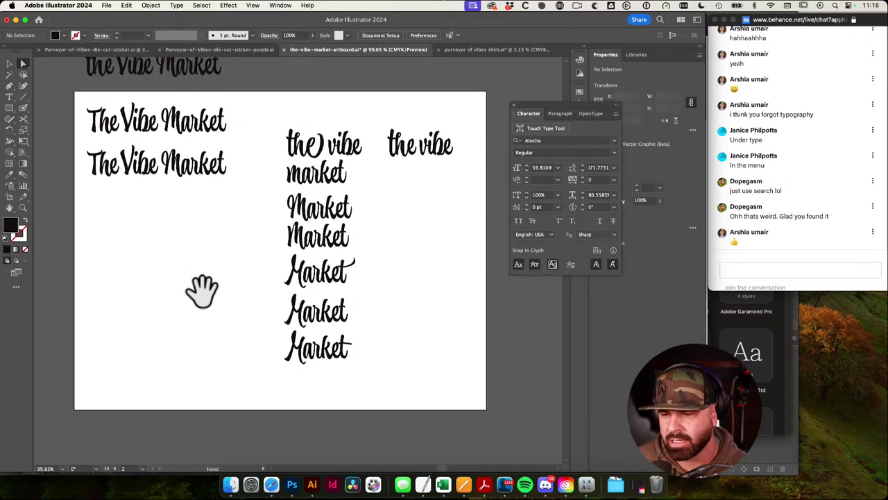
Step: Duplicate the 11 x 8.5 in lettering artboard without its artwork and place the blank copy directly below
click(371, 315)
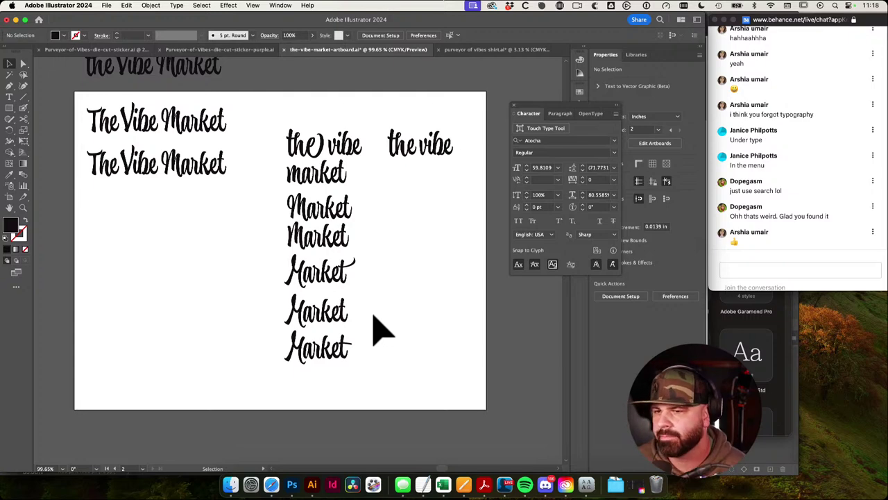
drag(379, 316, 198, 341)
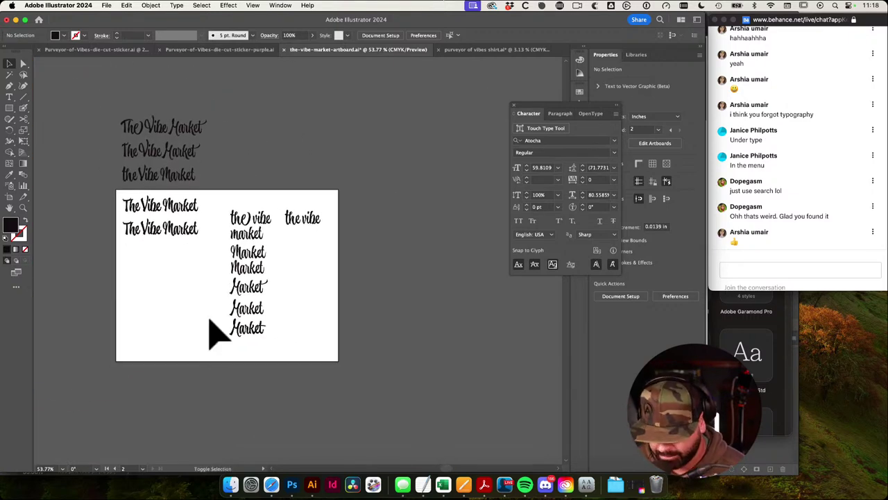
key(shift+o)
scroll(209, 318, left, 1)
drag(247, 264, 107, 243)
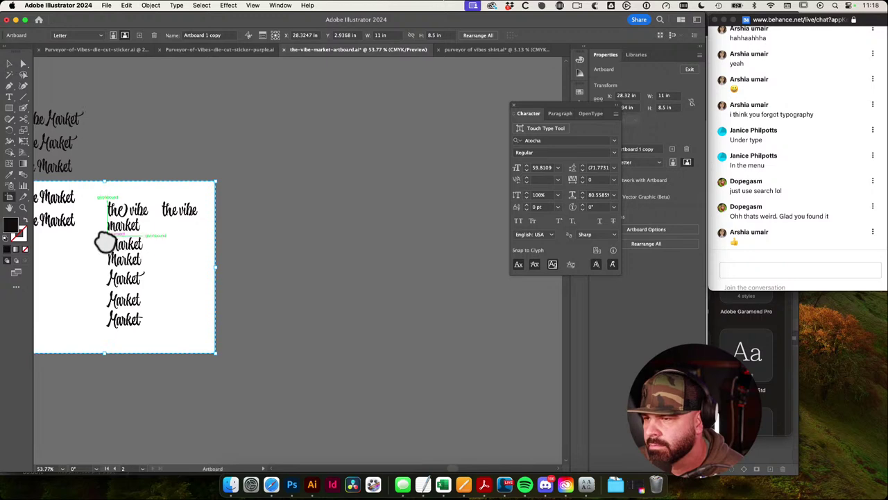
drag(155, 218, 276, 190)
drag(148, 161, 170, 367)
key(v)
drag(234, 376, 253, 325)
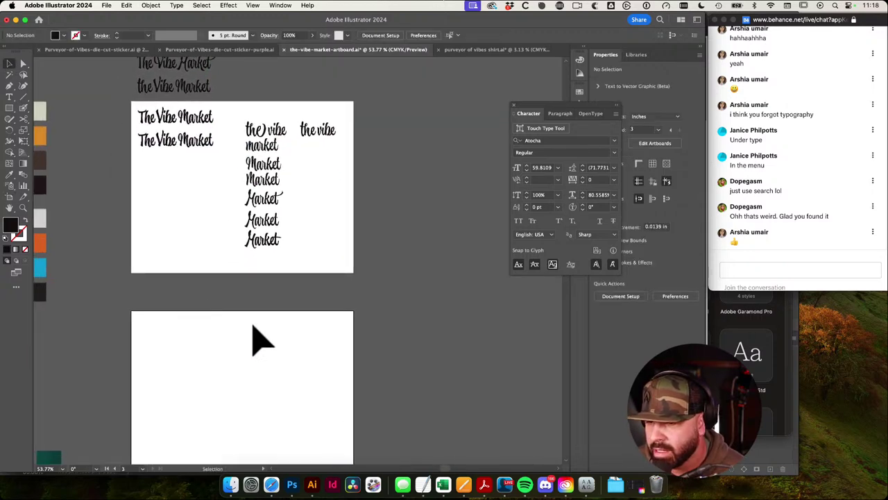
click(275, 242)
drag(268, 243, 374, 383)
drag(327, 383, 341, 289)
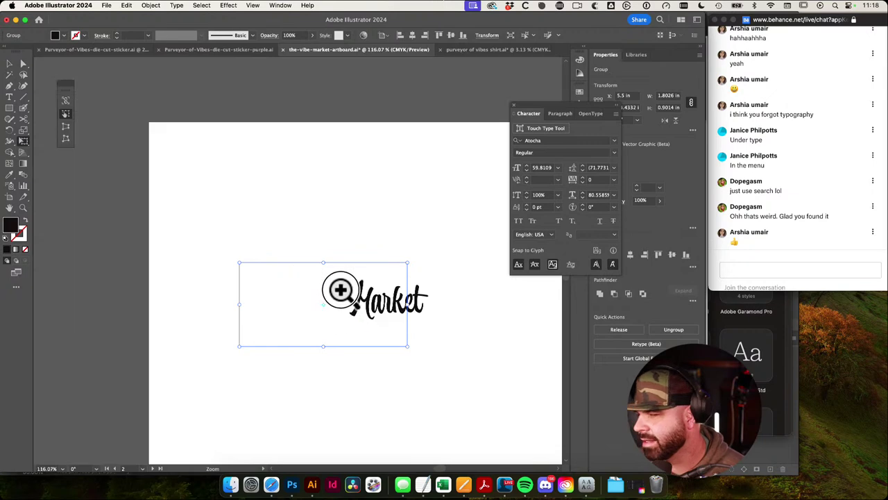
drag(411, 184, 331, 383)
drag(418, 224, 412, 303)
drag(354, 211, 522, 281)
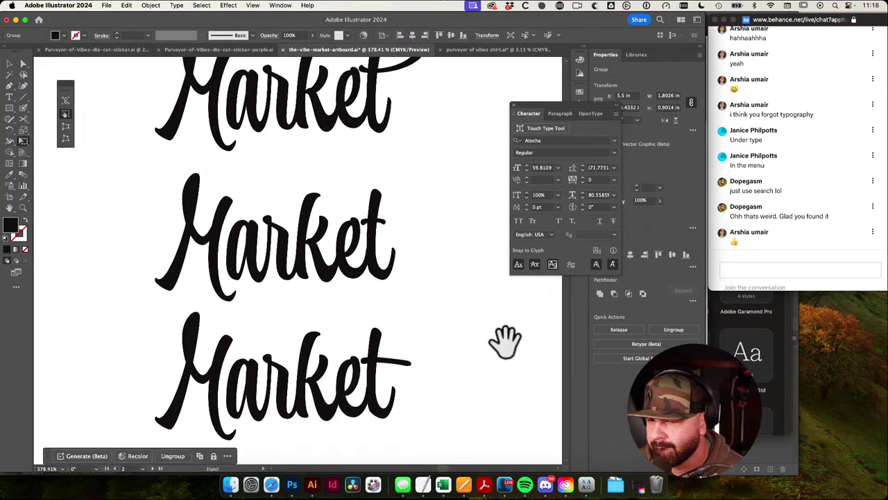
drag(468, 344, 287, 338)
drag(411, 364, 326, 154)
drag(341, 427, 378, 345)
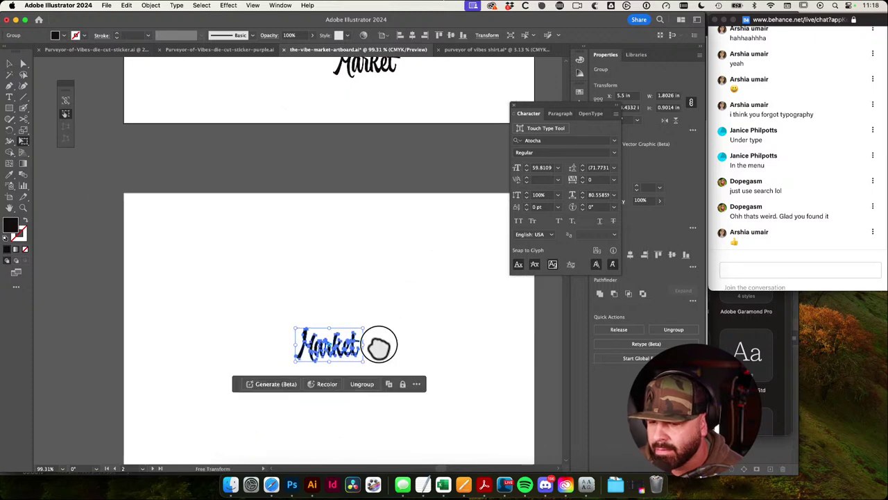
click(419, 332)
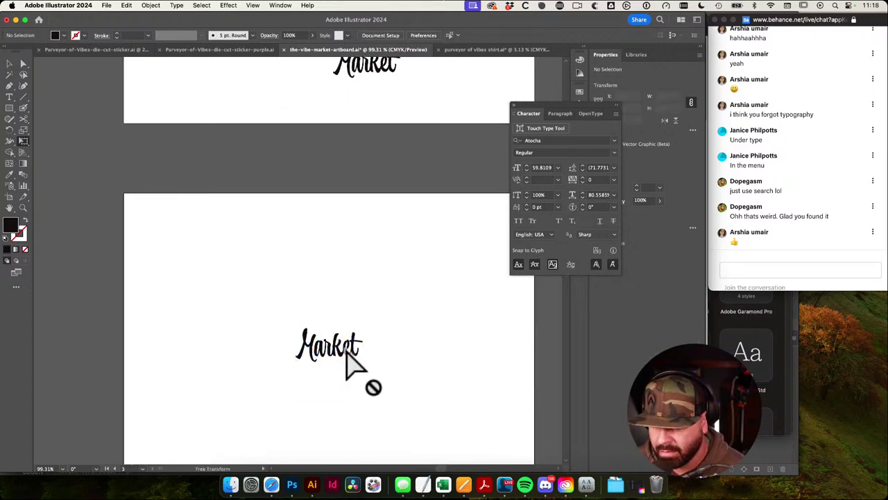
key(v)
click(324, 358)
key(Delete)
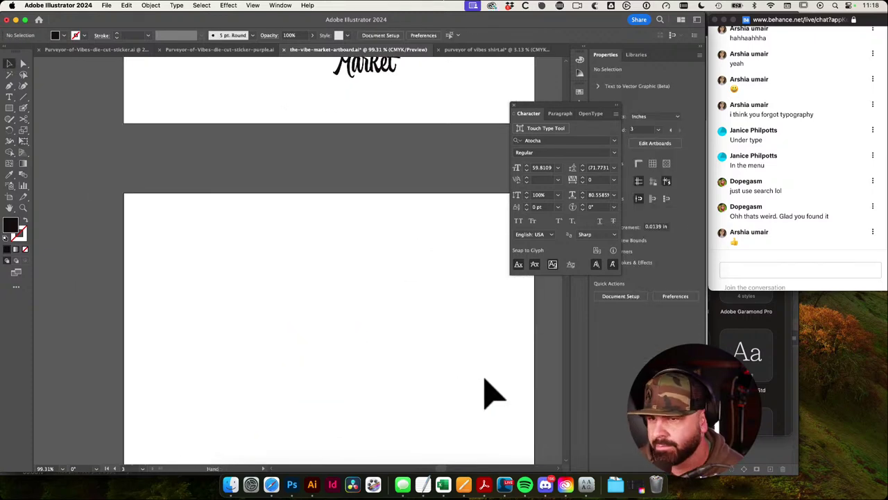
Step: Copy the live-text "Market" with the short t crossbar and both "the vibe" variants onto the blank artboard
drag(425, 260, 416, 333)
drag(363, 106, 327, 413)
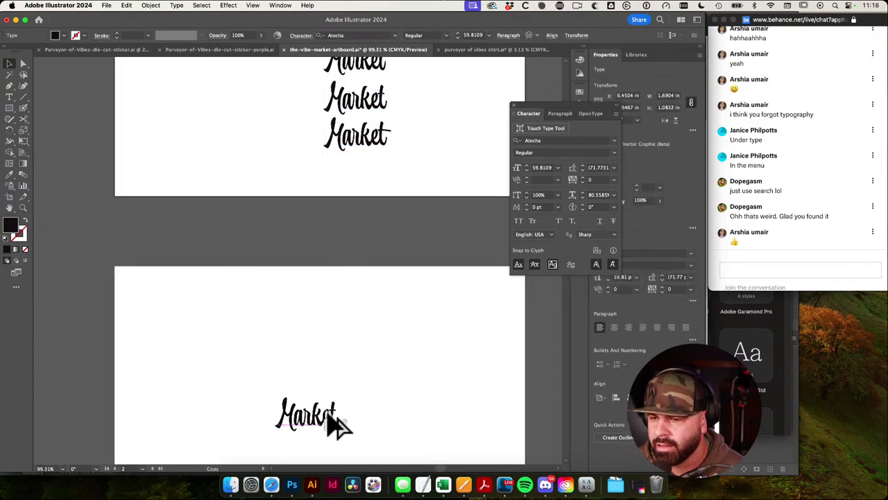
drag(399, 296, 298, 261)
drag(405, 188, 553, 376)
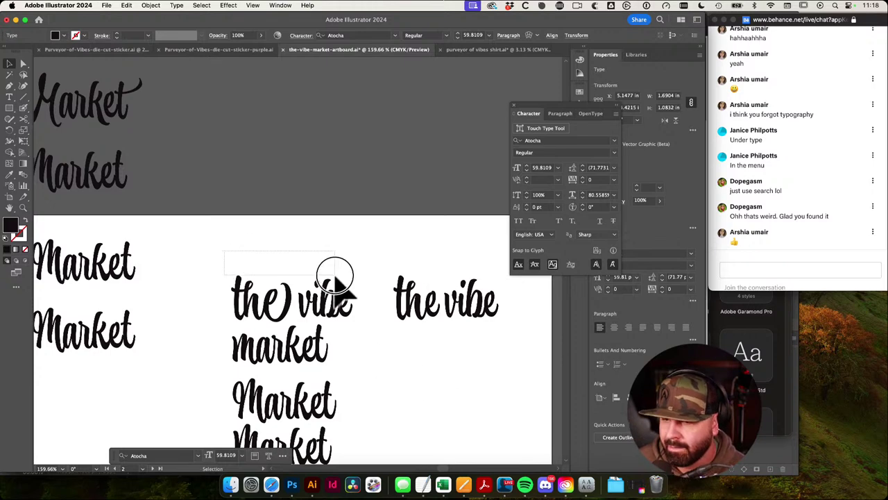
drag(335, 276, 490, 308)
drag(496, 424, 437, 349)
drag(428, 306, 321, 286)
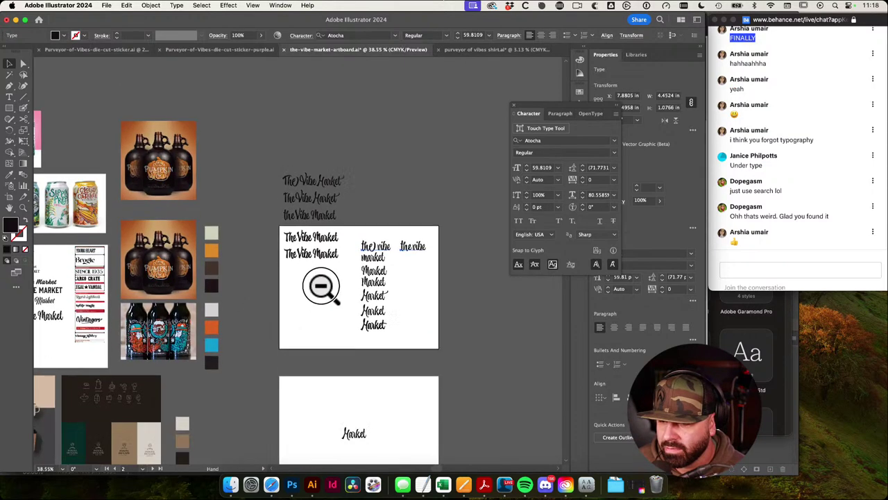
drag(329, 394, 331, 201)
drag(331, 201, 457, 279)
key(super+v)
click(404, 206)
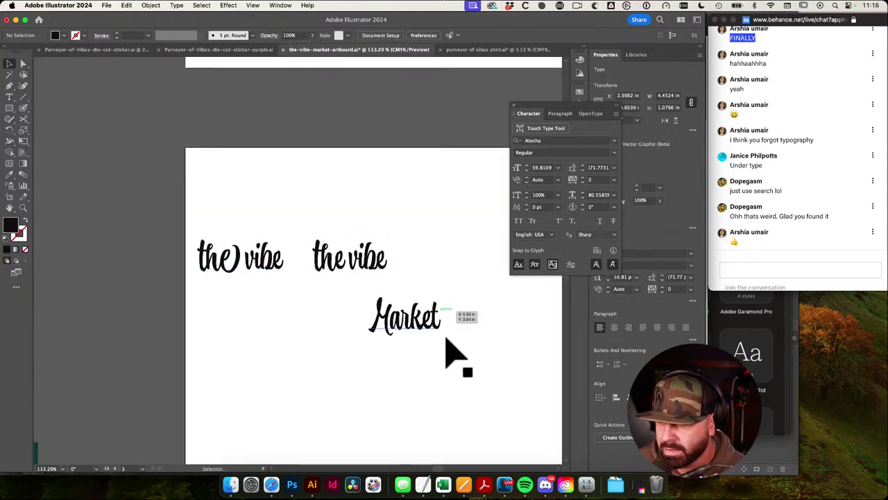
Step: Move "Market" beneath the "the vibe" variant with the plain e to form a stacked lockup
drag(411, 331, 238, 307)
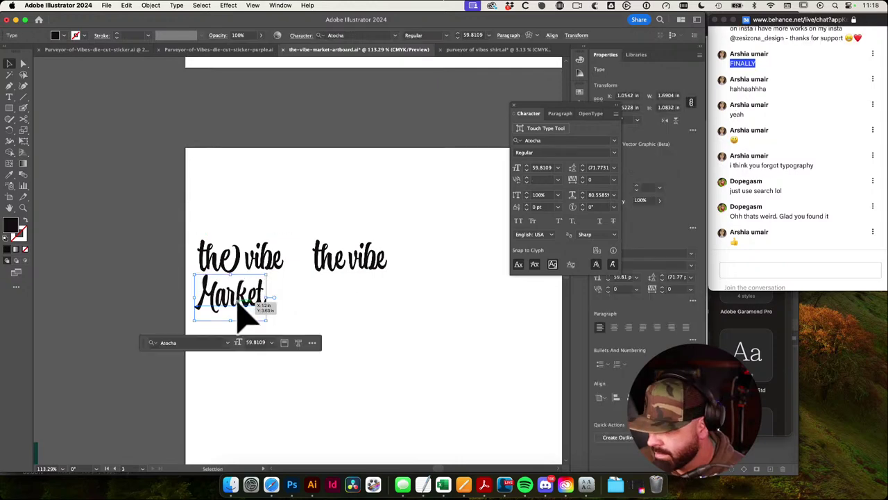
click(304, 324)
drag(213, 272, 371, 337)
click(301, 344)
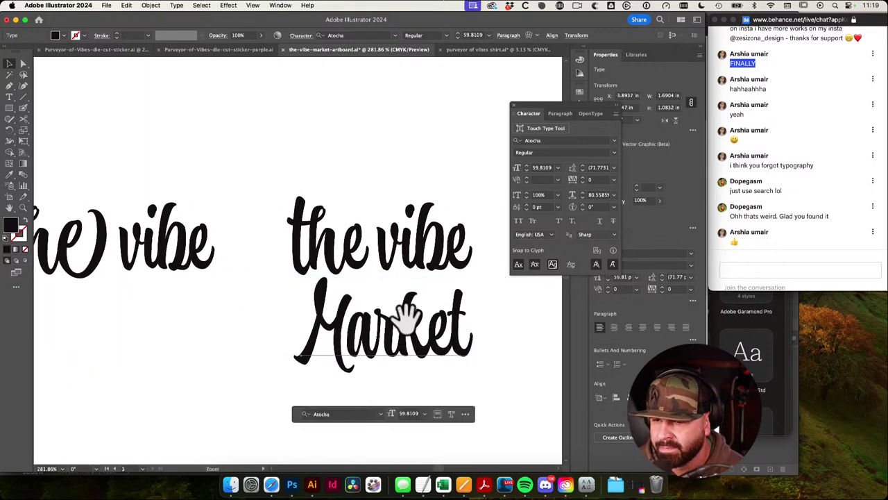
Step: Delete the "the vibe" variant with the swash e from the new artboard
scroll(408, 315, down, 2)
drag(139, 214, 233, 307)
key(Delete)
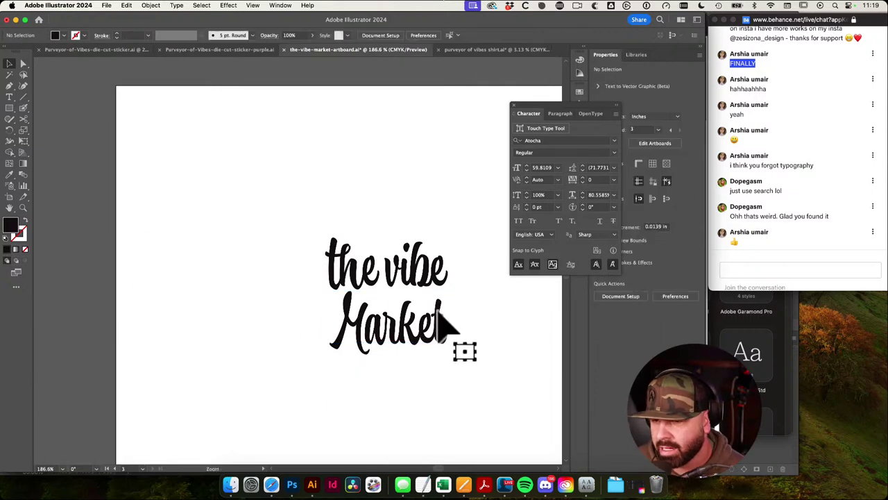
Step: Scale "the vibe" down to about 32.55 pt and position it close above the right part of "Market"
drag(442, 311, 400, 373)
click(358, 296)
key(e)
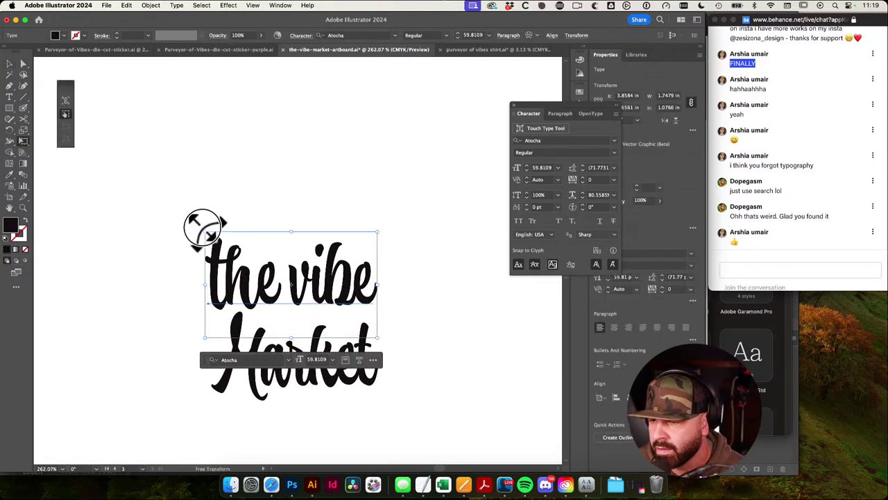
drag(206, 232, 288, 274)
key(v)
click(431, 320)
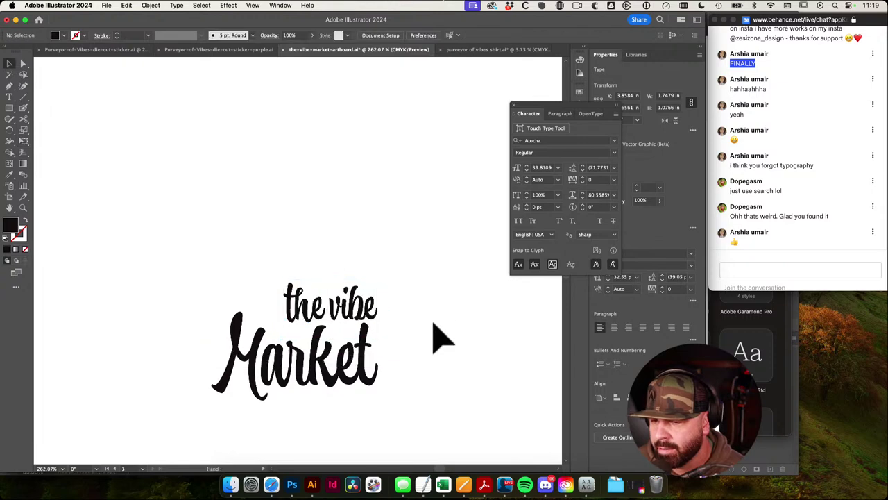
scroll(416, 305, down, 2)
click(367, 256)
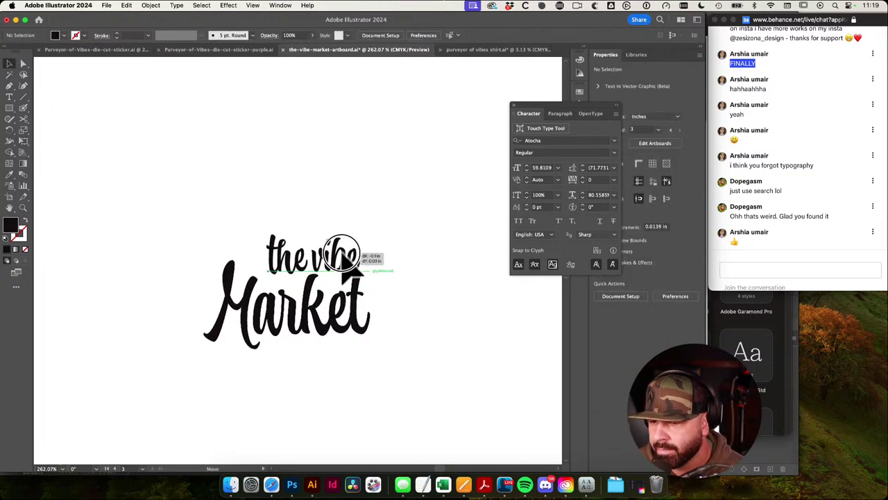
click(461, 298)
Step: Duplicate the stacked lockup below the original and save the document
drag(191, 202, 241, 248)
drag(241, 247, 454, 389)
click(400, 289)
key(super+s)
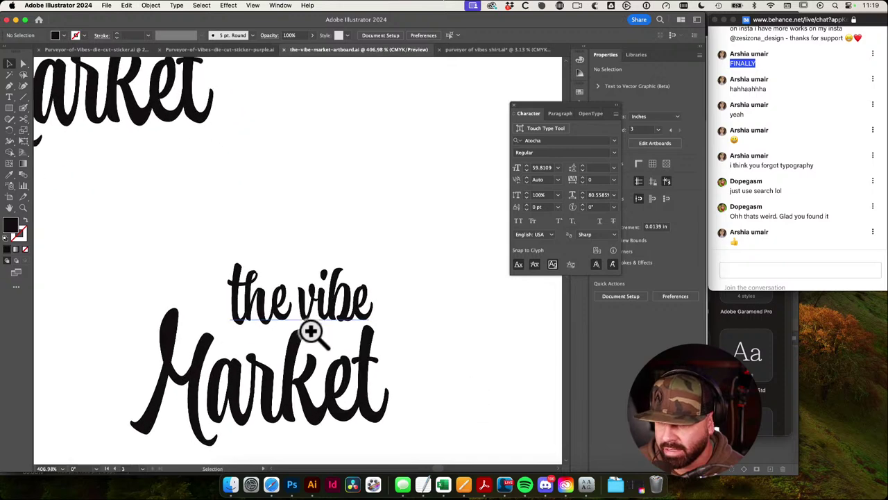
Step: Widen the space between "the" and "vibe" in the lower lockup and scale the line down to about 21.53 pt
key(t)
click(299, 301)
super+click(473, 309)
drag(317, 297, 320, 308)
key(e)
drag(396, 270, 367, 286)
key(v)
click(446, 286)
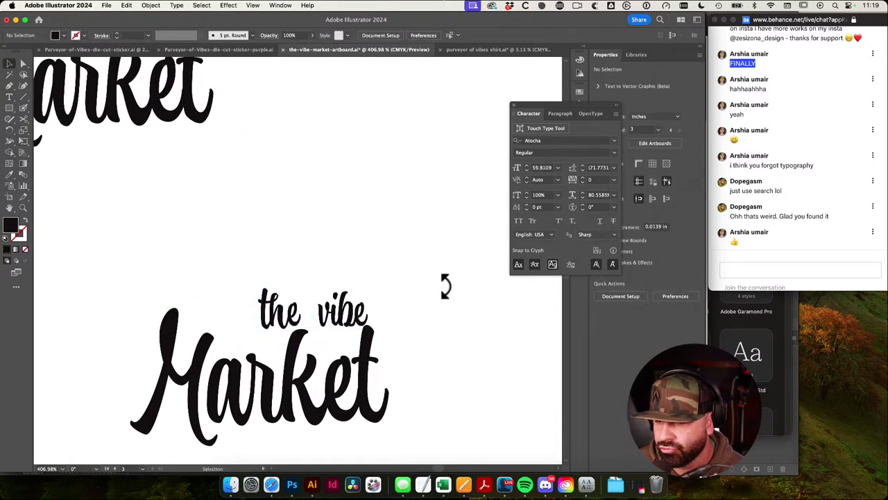
Step: Scale "the vibe" down to about 17.37 pt and lower it into the space around the top of the k in "Market"
drag(454, 335, 442, 272)
mouse_move(324, 243)
mouse_down()
mouse_move(297, 244)
mouse_move(315, 238)
mouse_move(320, 258)
mouse_move(305, 230)
mouse_move(314, 234)
mouse_up()
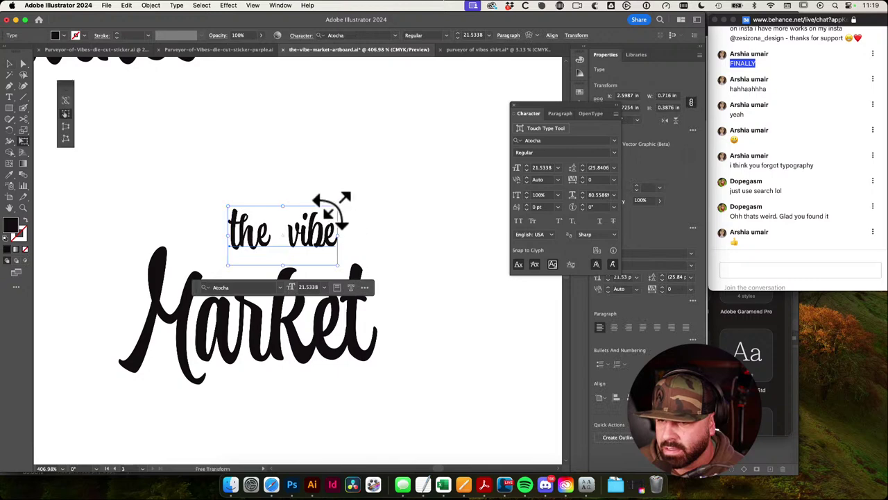
click(366, 219)
double_click(291, 233)
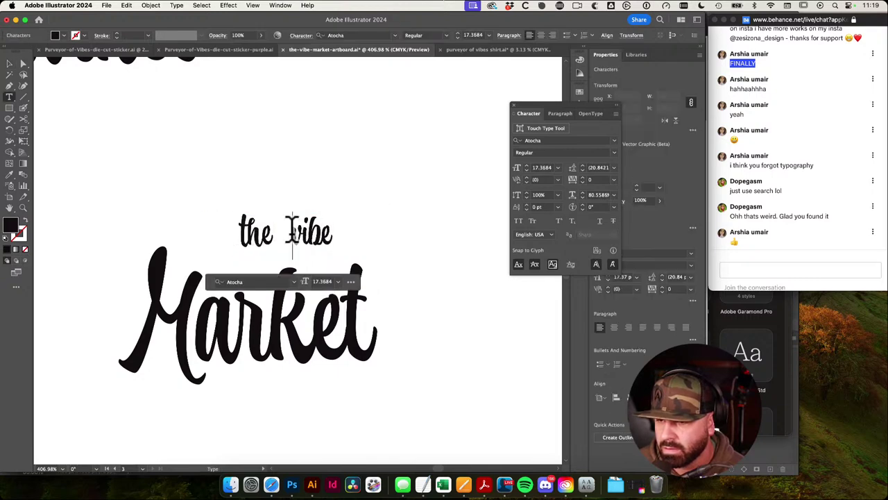
click(363, 234)
key(v)
drag(316, 232, 330, 278)
click(441, 248)
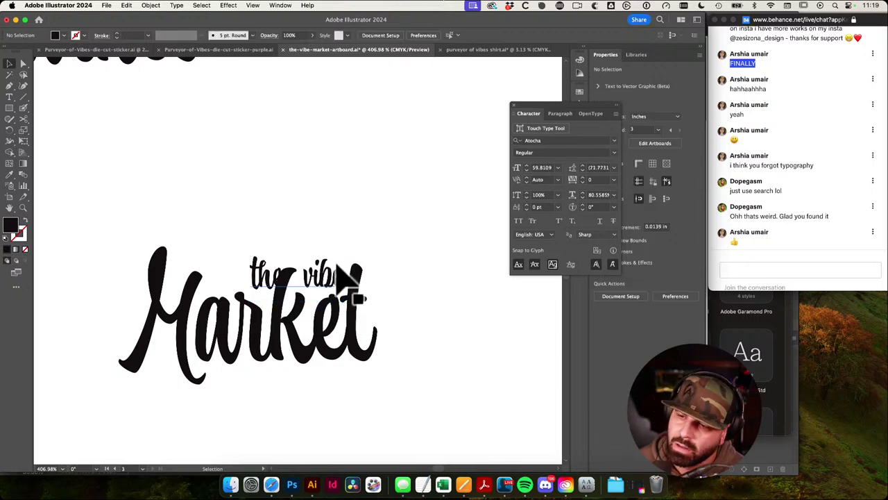
Step: Add more space between "the" and "vibe" and shift the line so the words sit on either side of the k's ascender
double_click(314, 273)
key(Escape)
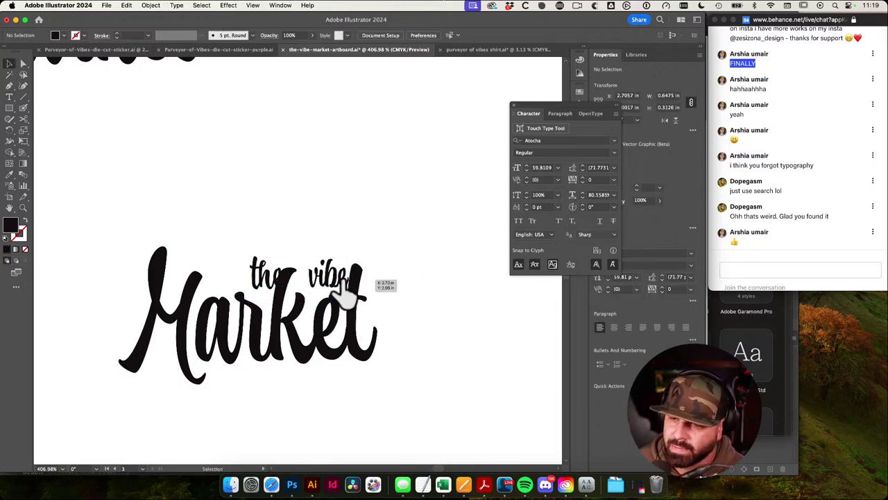
drag(323, 280, 308, 279)
double_click(306, 272)
key(Escape)
click(443, 286)
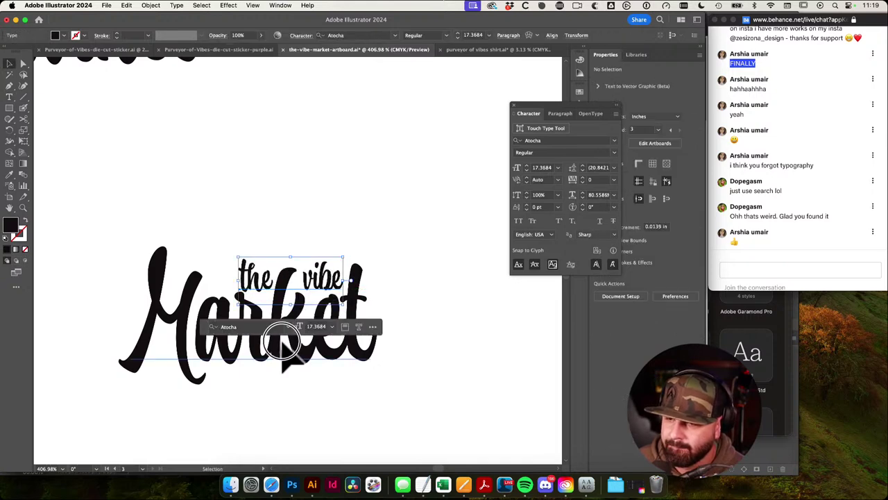
Step: Duplicate the lockup with the nested "the vibe" to an empty spot below it
click(283, 338)
click(458, 310)
drag(172, 190, 324, 355)
super+click(426, 355)
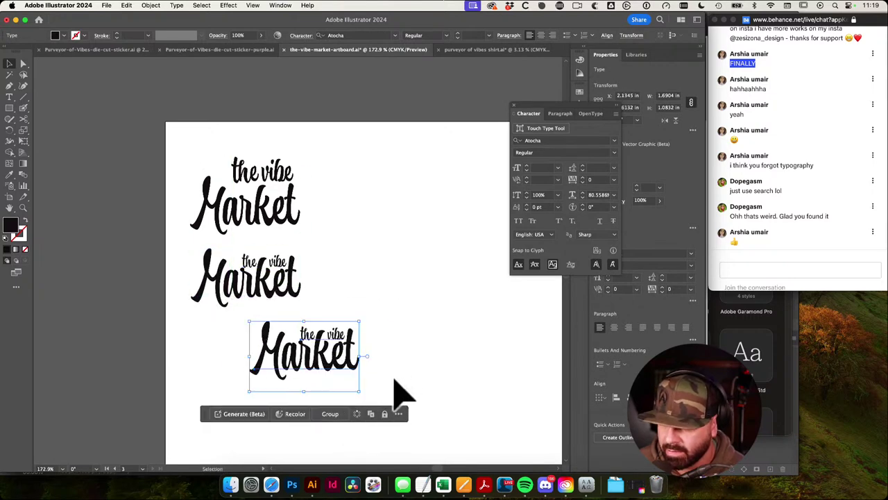
Step: Convert both text lines of the third "the vibe Market" lockup to outlines
click(419, 347)
drag(320, 350, 418, 376)
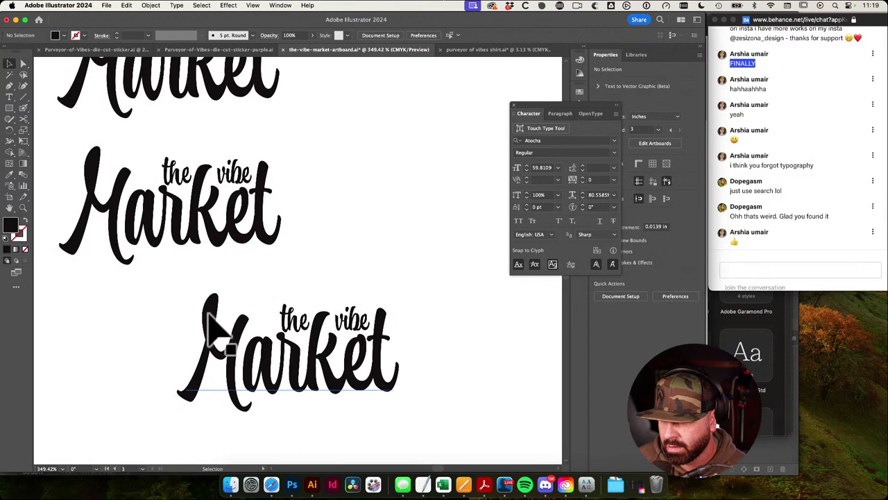
drag(137, 300, 404, 388)
click(405, 392)
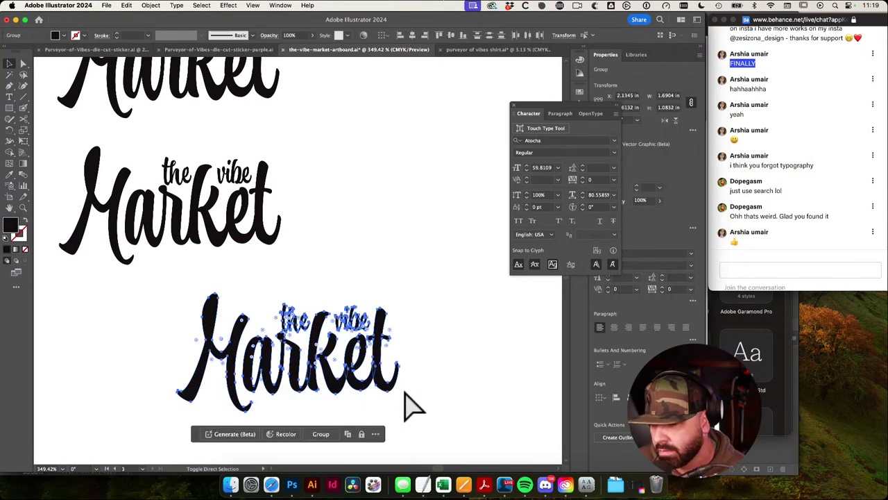
key(super+shift+p)
key(space)
key(space)
click(625, 327)
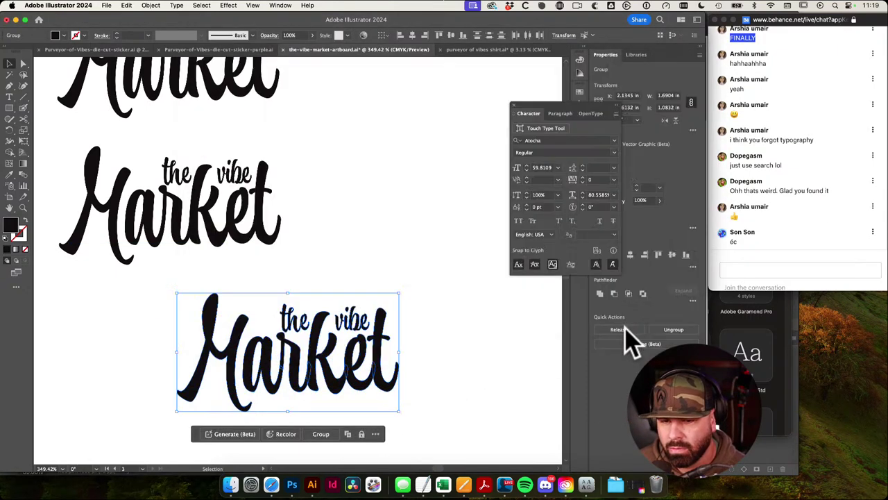
Step: Group the outlined letters of "vibe" and "the" as separate words in the third lockup and nudge them around the k
click(485, 303)
drag(393, 395, 413, 377)
drag(335, 327, 490, 394)
drag(362, 313, 253, 360)
click(374, 313)
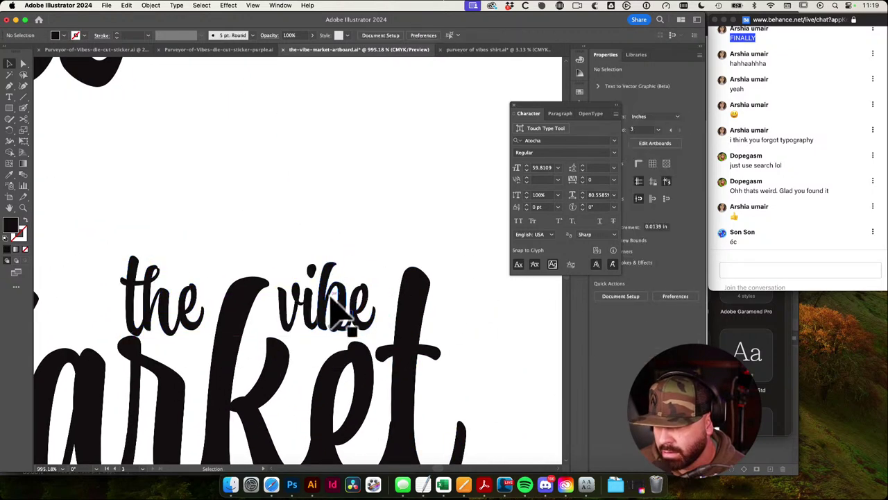
drag(294, 248, 357, 326)
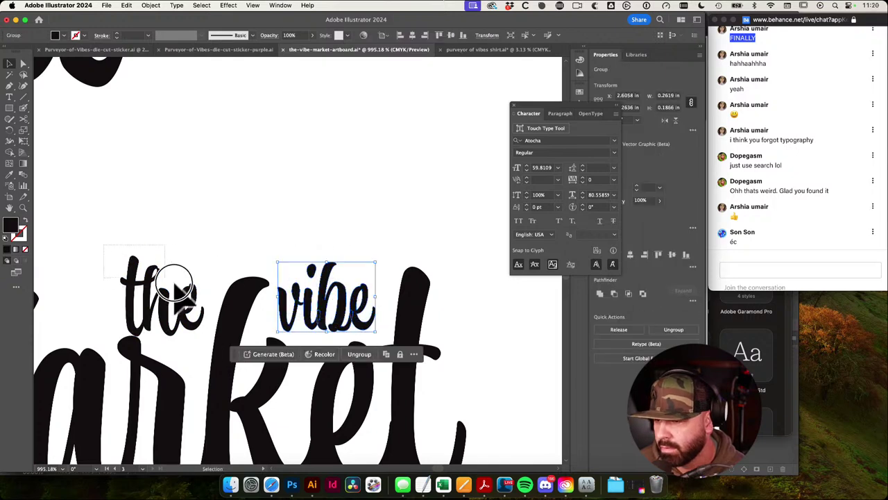
drag(199, 305, 201, 307)
click(322, 238)
drag(399, 282, 278, 288)
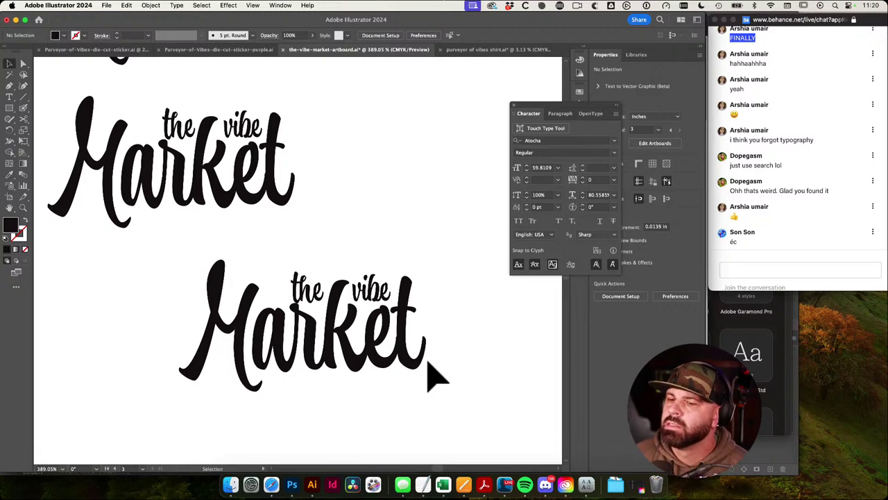
drag(443, 413, 454, 359)
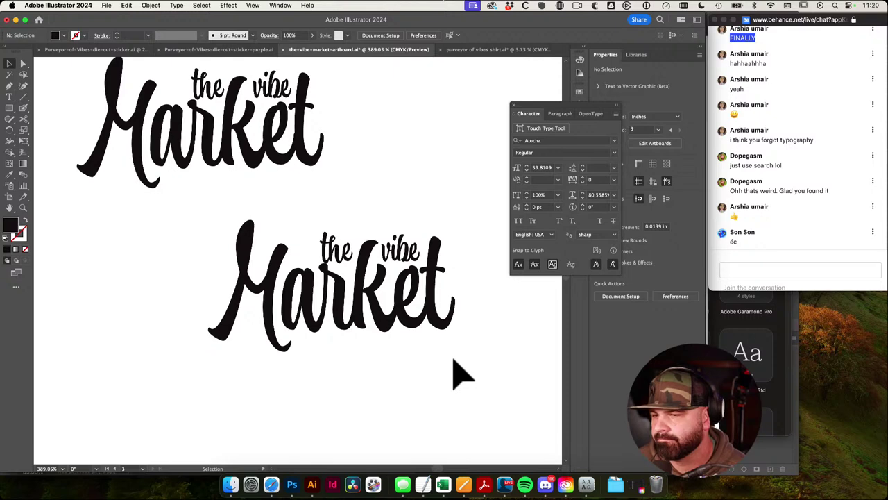
Step: Group the outlined third lockup and move it into line beneath the other two "the vibe Market" lockups
drag(474, 408, 366, 396)
drag(455, 343, 504, 380)
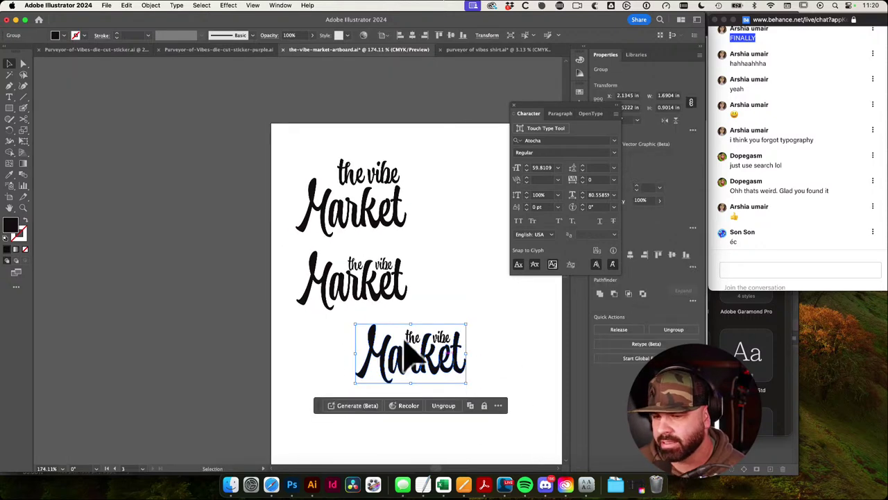
drag(277, 305, 337, 356)
drag(425, 354, 366, 359)
drag(465, 345, 381, 392)
click(429, 372)
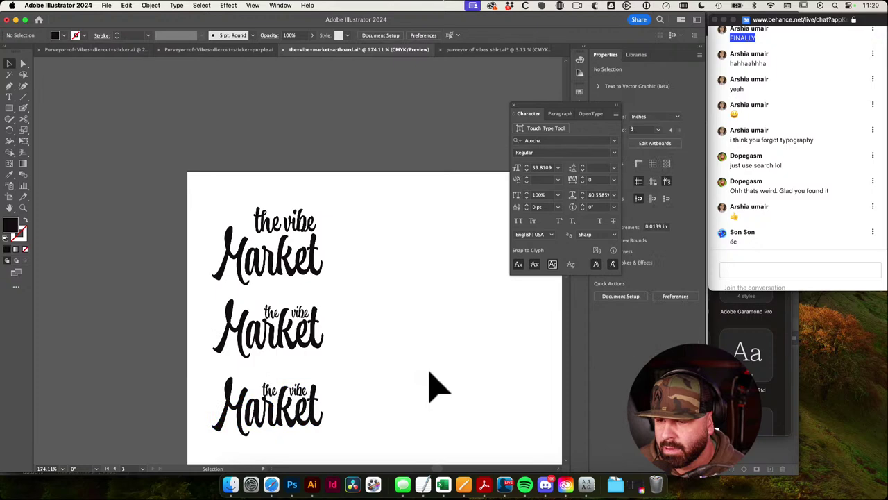
Step: Duplicate the first "the vibe Market" lockup into the empty area beside the column and lift its "the vibe" line well above "Market"
click(300, 239)
scroll(258, 268, right, 3)
drag(193, 278, 417, 356)
click(459, 312)
scroll(380, 322, up, 4)
drag(376, 324, 342, 301)
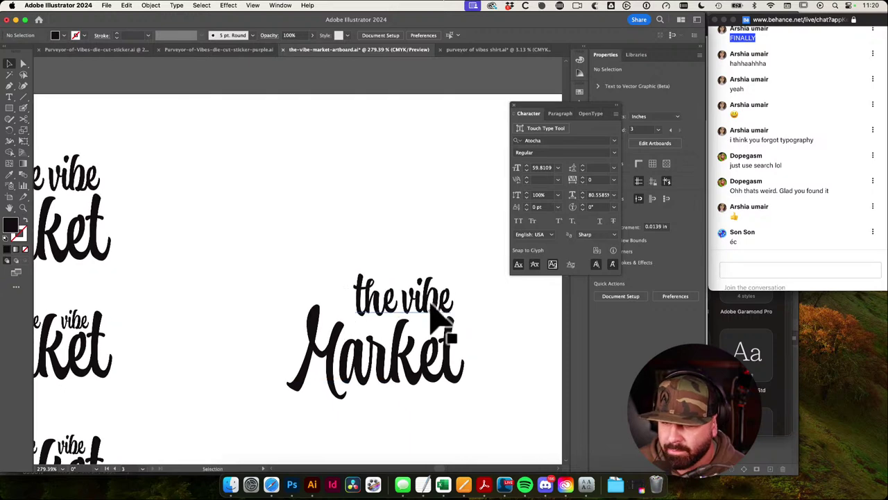
drag(424, 303, 375, 244)
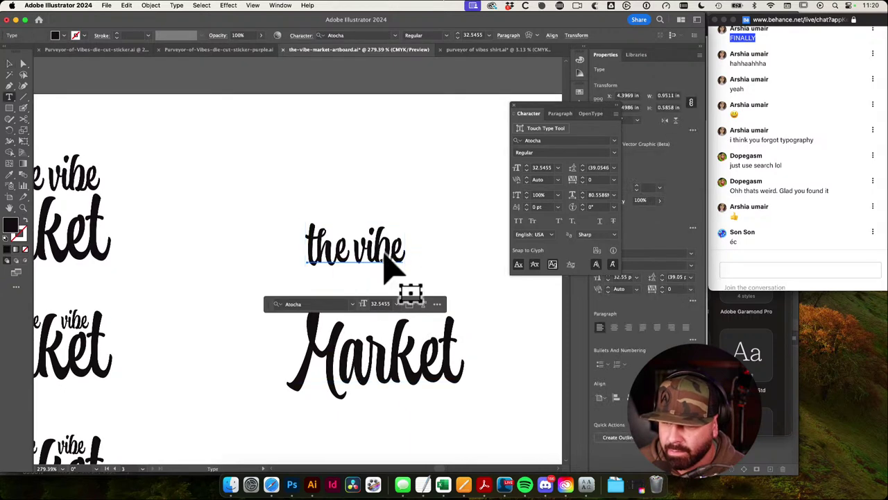
Step: Copy the raised "the vibe" text, switch to TextEdit, and put "the vibe" in a new document as plain text
triple_click(390, 262)
key(super+c)
super+click(422, 249)
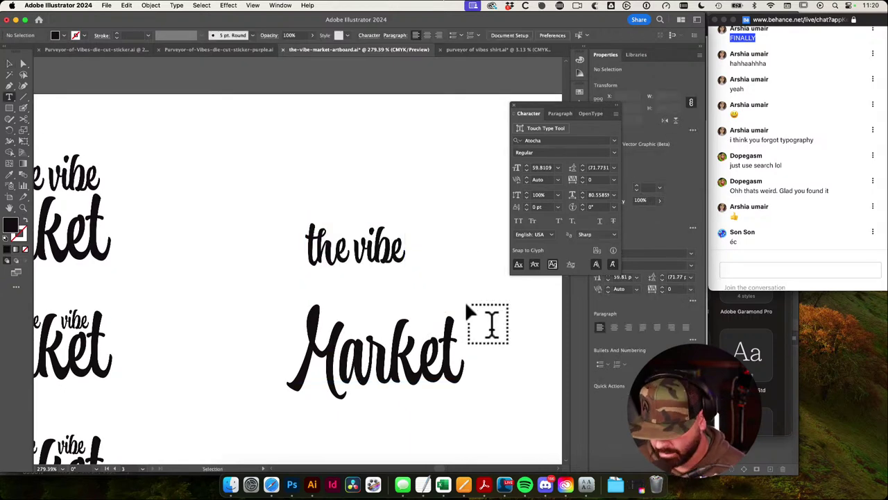
key(super+space)
text(tex)
key(super+n)
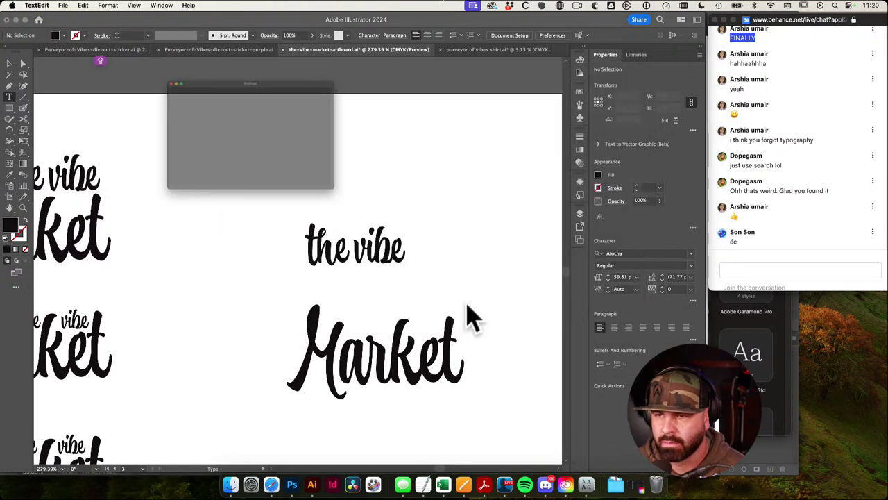
text(the vibe)
click(472, 319)
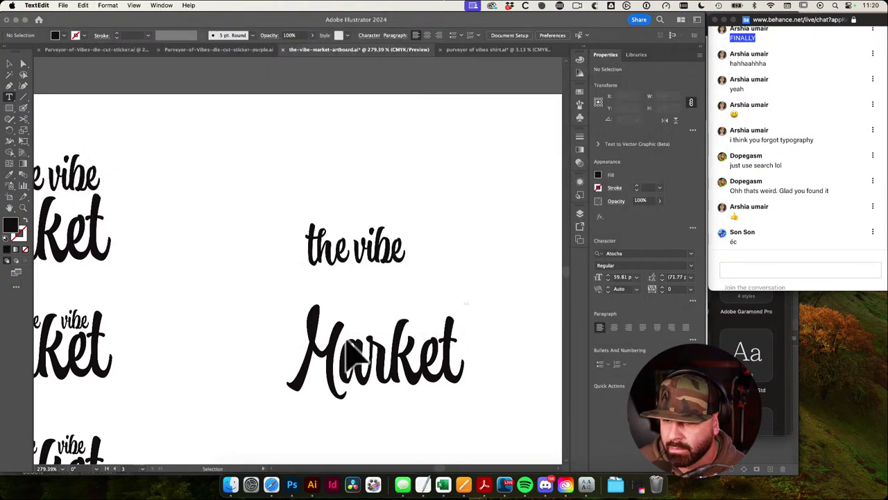
Step: Switch back to Illustrator and insert "the vibe " before "Market" so all three words form one line at the same size
key(super+t)
click(312, 338)
key(super+v)
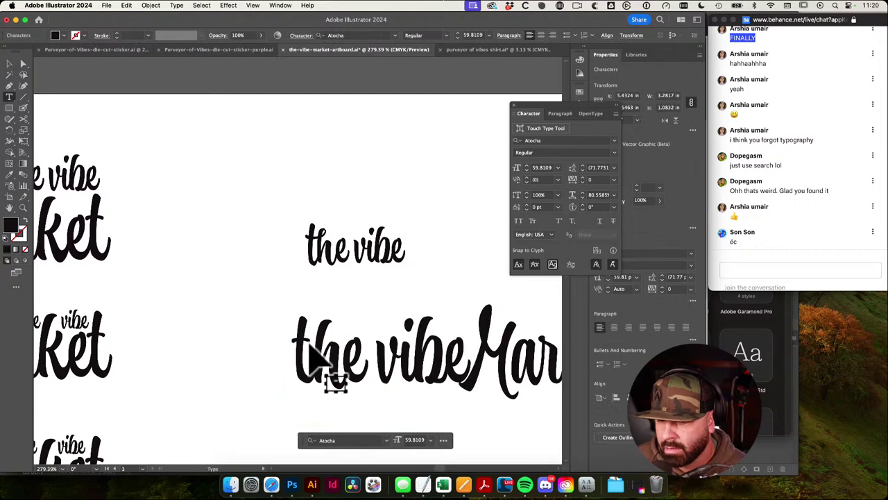
super+click(185, 326)
drag(334, 335, 97, 287)
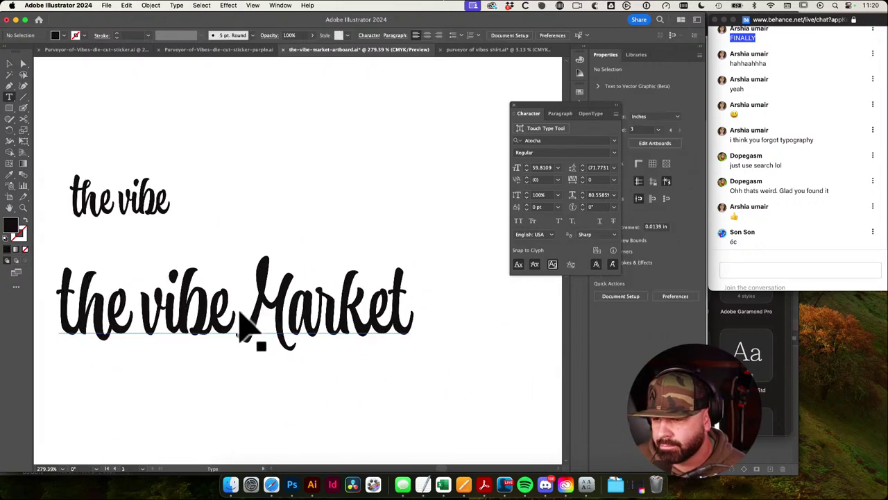
Step: Replace the e of "vibe" in the one-line text with its alternate glyph that has a long looping tail
drag(232, 309, 211, 307)
click(257, 379)
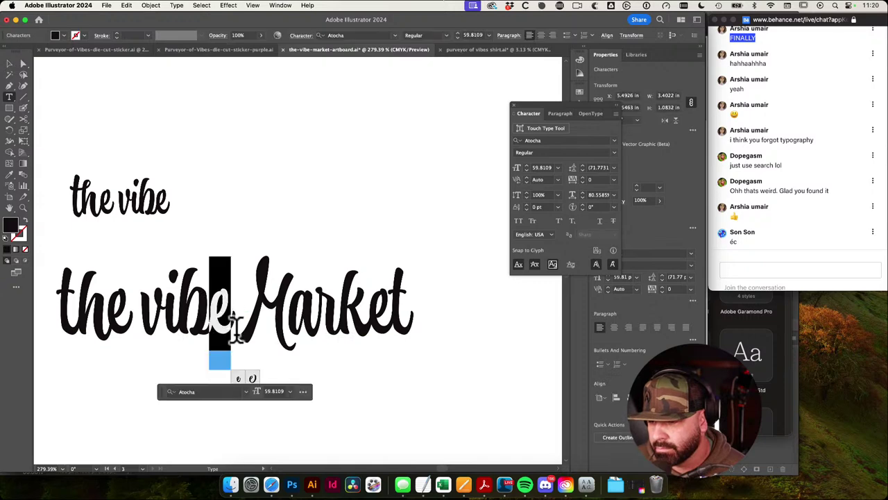
click(252, 375)
key(Escape)
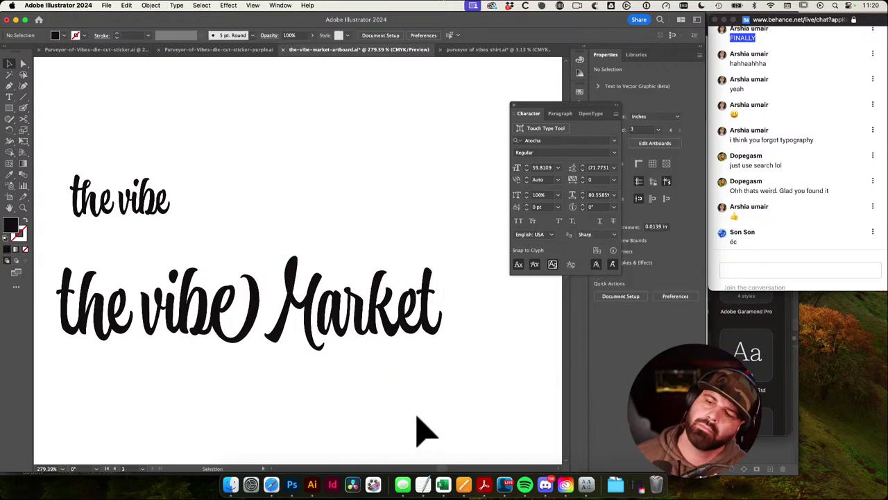
scroll(208, 391, left, 5)
scroll(208, 390, up, 1)
key(t)
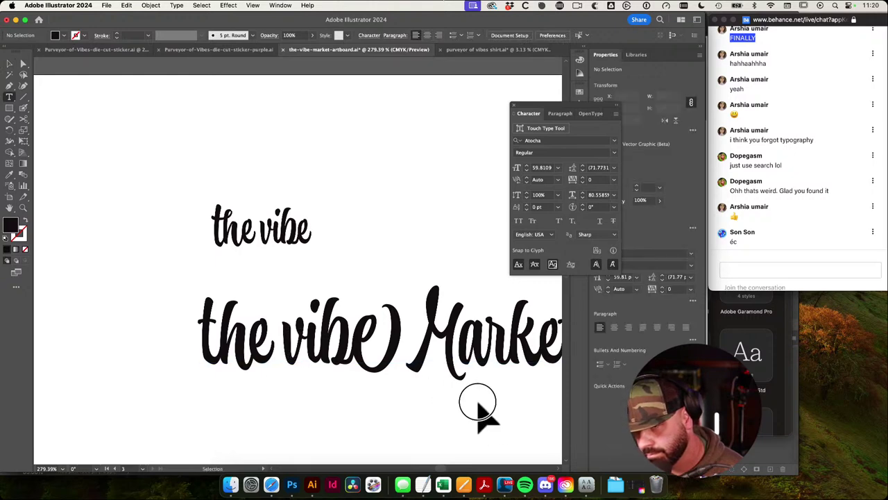
click(360, 340)
scroll(337, 287, down, 2)
scroll(337, 287, right, 2)
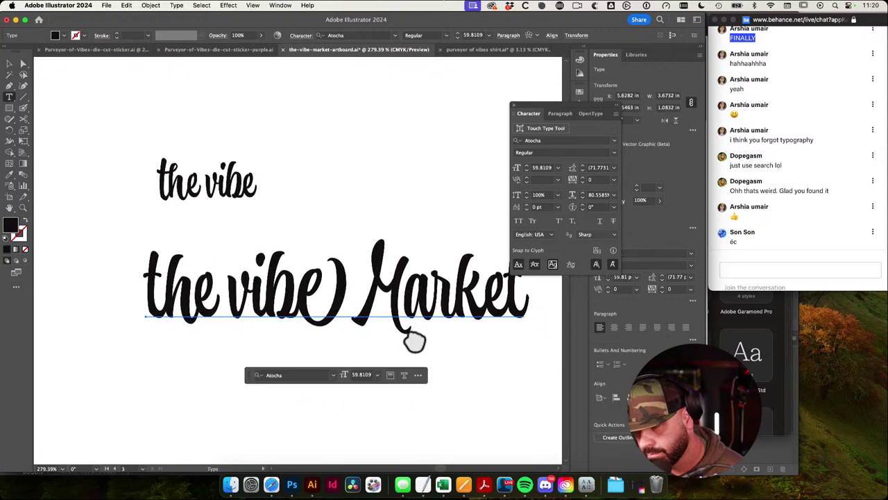
key(Escape)
click(486, 355)
drag(464, 353, 431, 365)
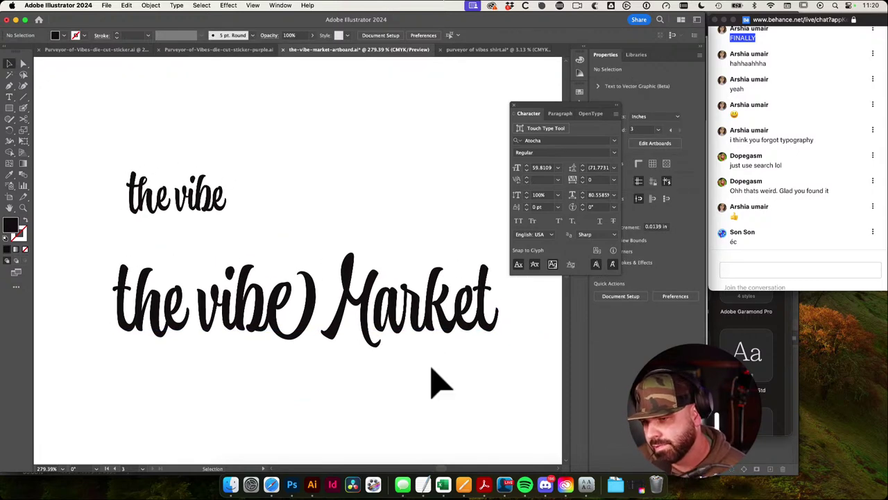
Step: Duplicate the one-line "the vibe Market" text with the swash e to the empty space below it
drag(348, 296, 339, 290)
drag(262, 235, 340, 318)
drag(383, 300, 433, 356)
drag(431, 333, 395, 375)
click(366, 324)
Step: Take "Market" out of the duplicated line, paste it as separate text, and place it slightly lower beside the swash e
key(t)
drag(376, 375, 346, 347)
drag(291, 350, 578, 377)
key(super+c)
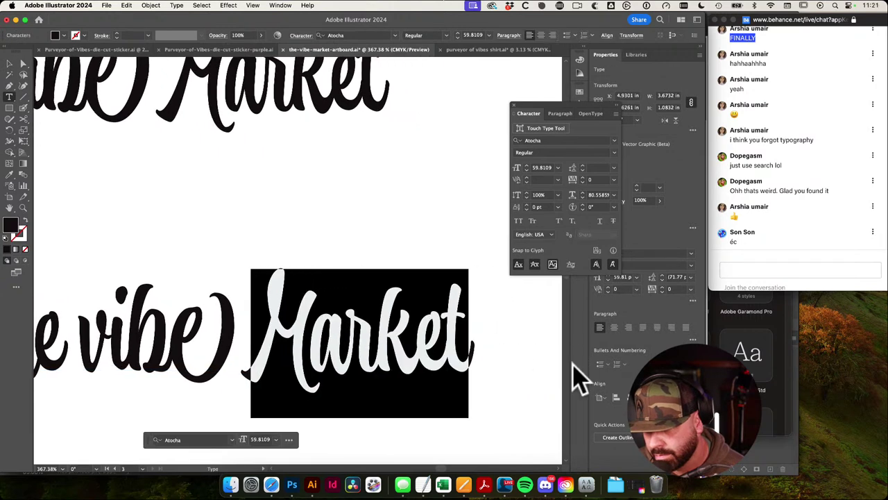
key(BackSpace)
super+click(395, 355)
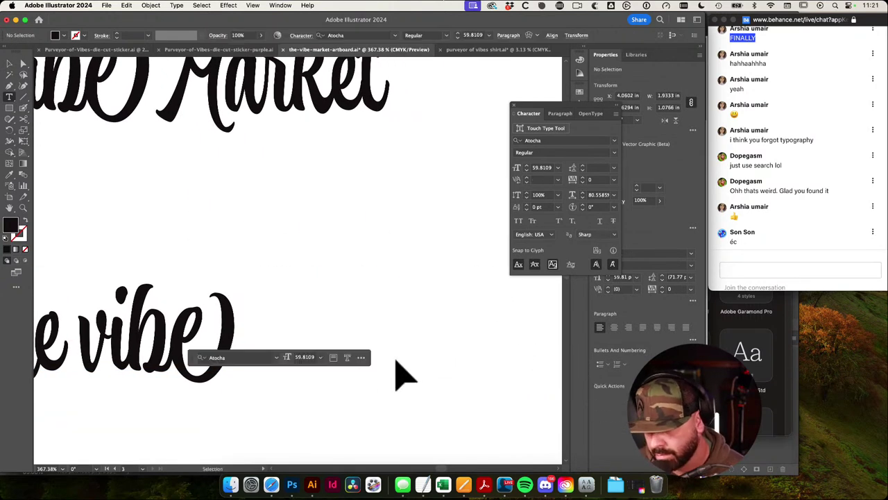
key(super+v)
key(v)
drag(302, 273, 361, 363)
drag(232, 302, 354, 302)
Step: Copy "the" and remove it from the duplicated line, and tuck "Market" against the swash tail of "vibe"
double_click(214, 341)
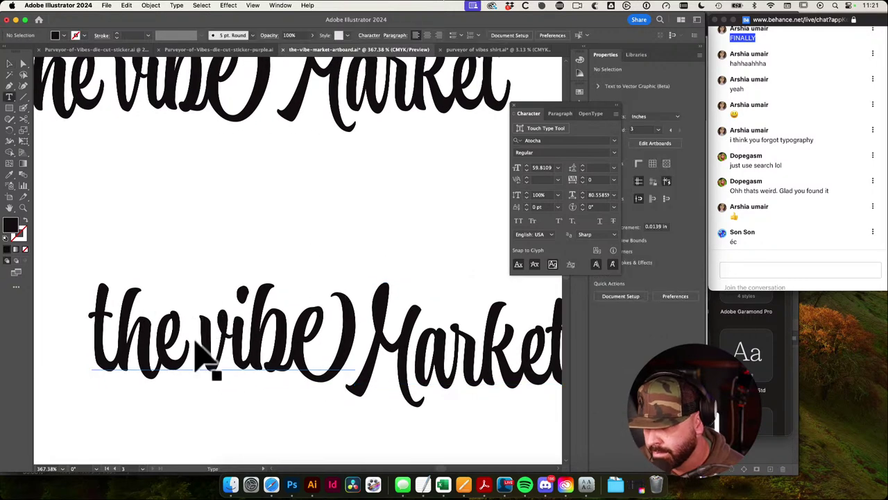
drag(206, 353, 60, 317)
key(super+c)
key(BackSpace)
key(Escape)
click(138, 238)
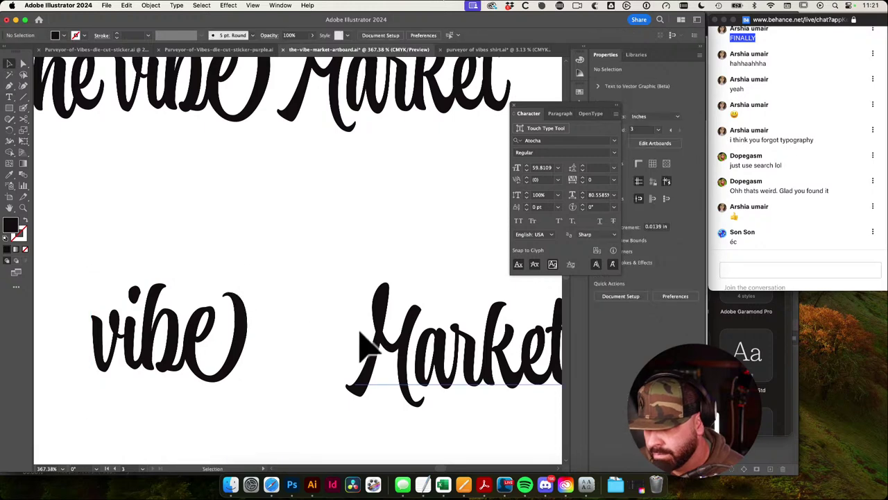
drag(368, 334, 267, 334)
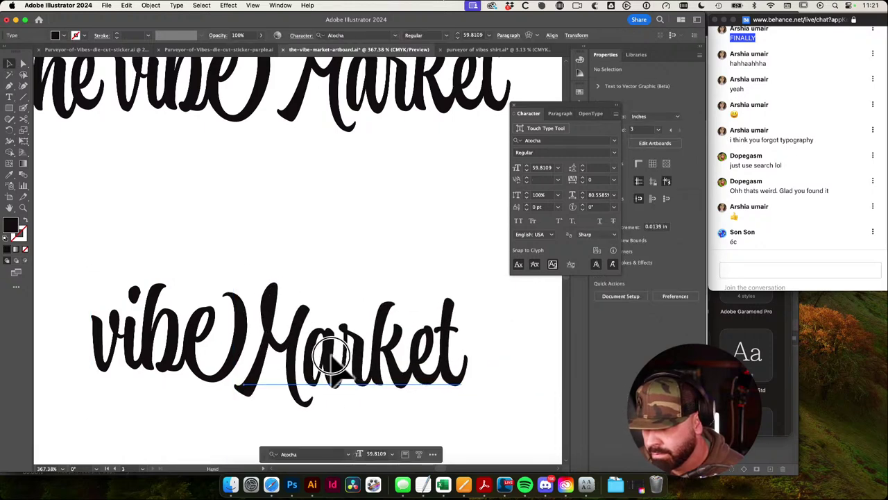
drag(335, 355, 260, 343)
Step: Paste "the" as separate text, place it above "Market", and shift the three-word arrangement slightly down
click(255, 404)
key(super+v)
drag(288, 279, 337, 313)
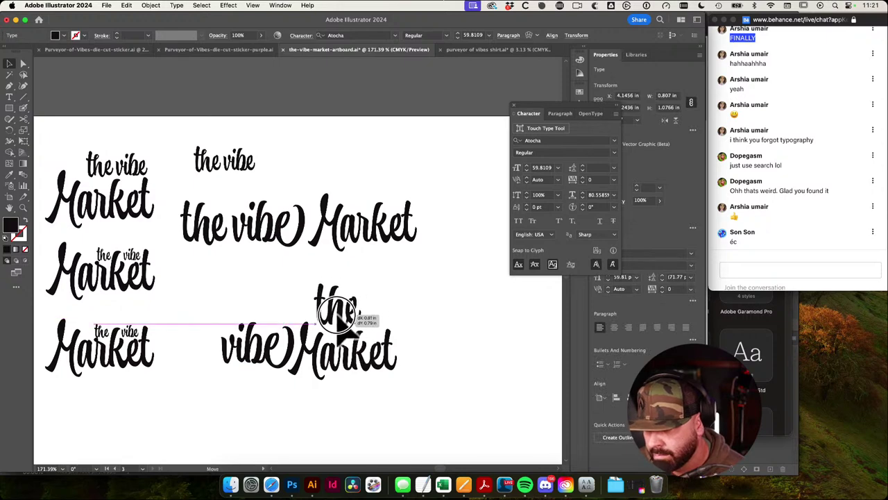
drag(188, 304, 525, 380)
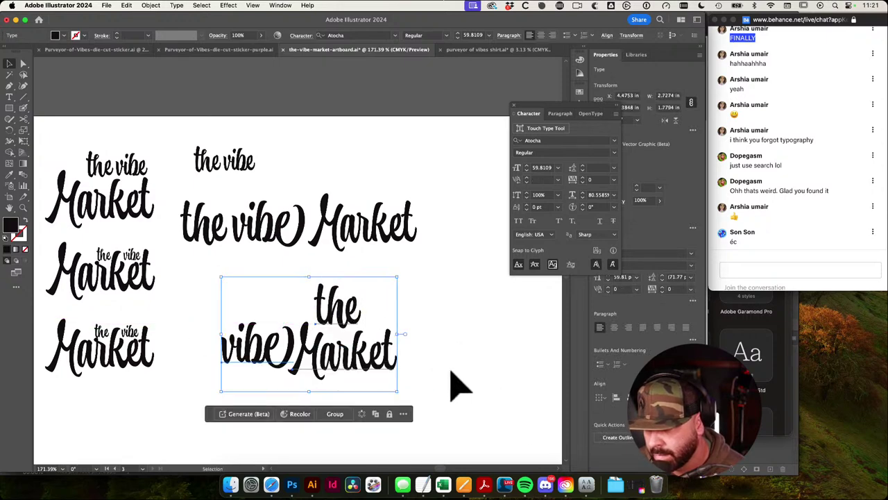
drag(361, 355, 360, 379)
drag(421, 372, 401, 369)
drag(446, 386, 371, 339)
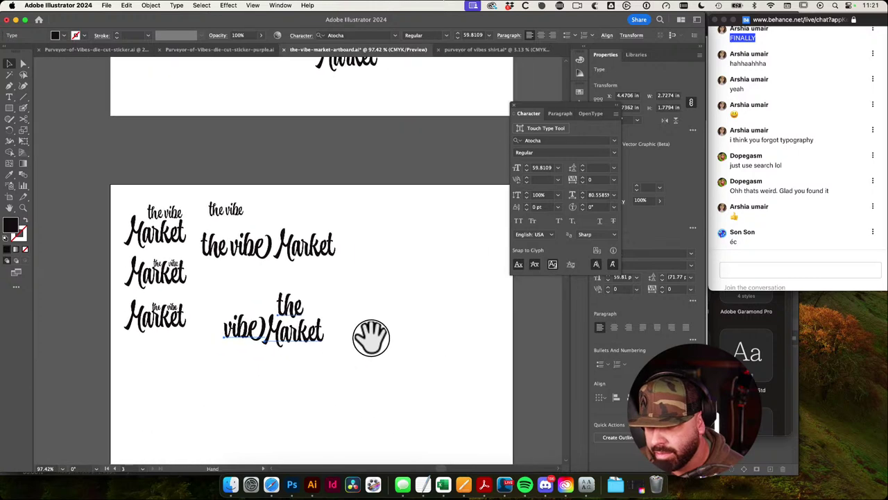
drag(293, 312, 510, 367)
click(432, 347)
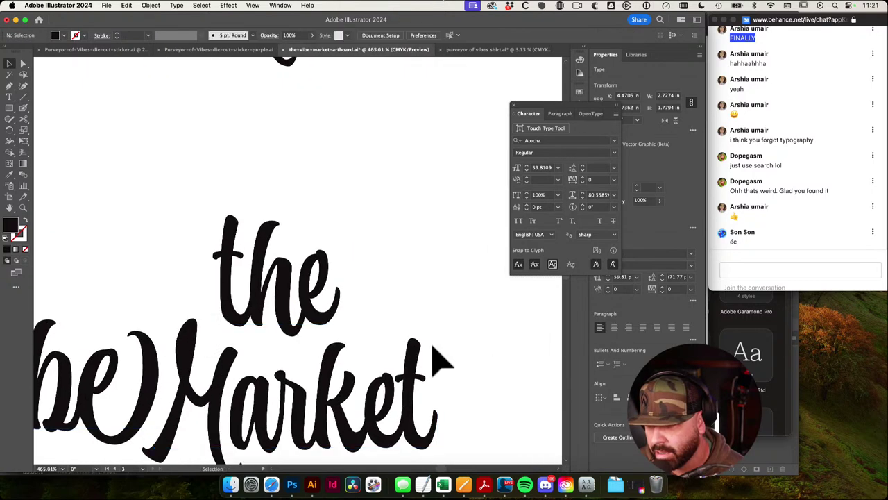
Step: Nudge "the" slightly down toward "Market" and try a slight clockwise rotation on it
click(329, 272)
drag(456, 271, 455, 286)
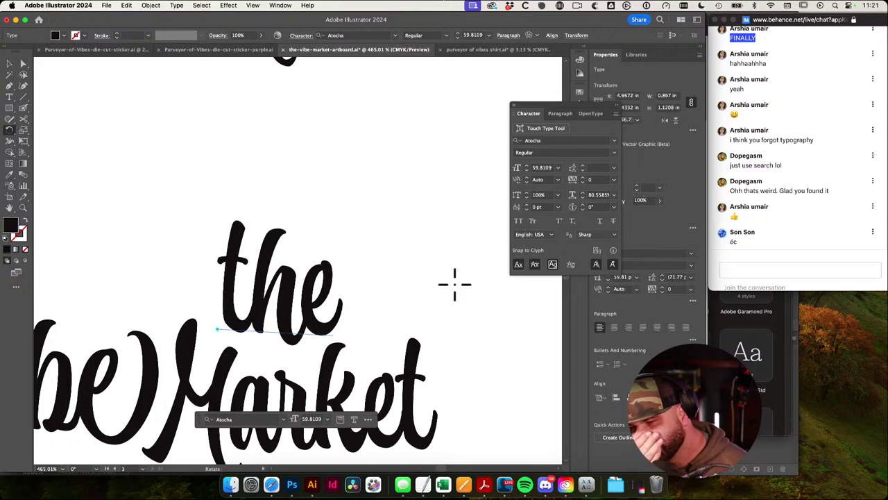
key(v)
click(474, 302)
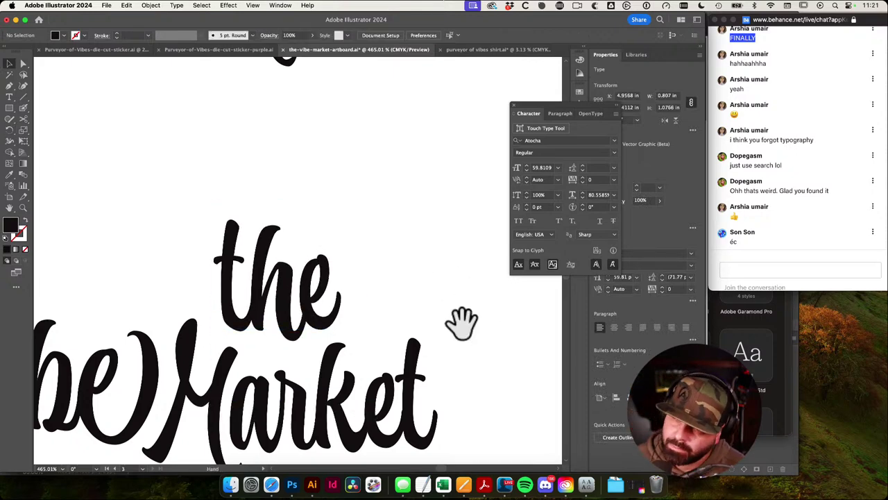
Step: Switch to full-screen mode with the interface hidden and frame the staggered "the vibe Market" lockup
drag(461, 322, 446, 257)
drag(446, 256, 313, 262)
key(f)
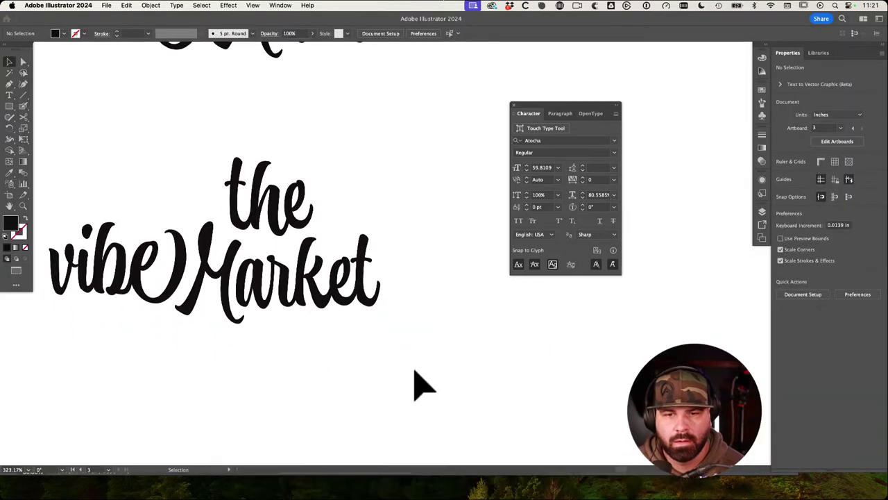
key(f)
drag(390, 382, 508, 417)
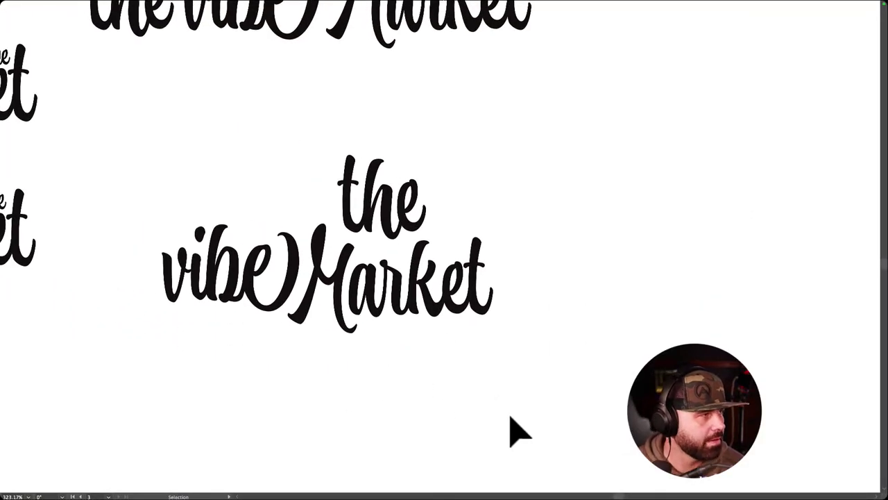
Step: Group the three words of the staggered lockup, try rotating the group clockwise with Free Transform, and undo the rotation
drag(154, 150, 580, 396)
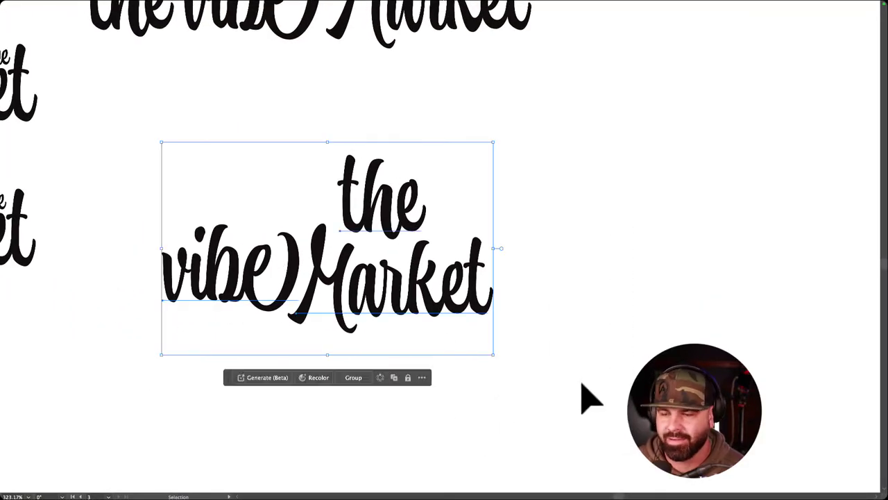
key(e)
drag(505, 371, 422, 366)
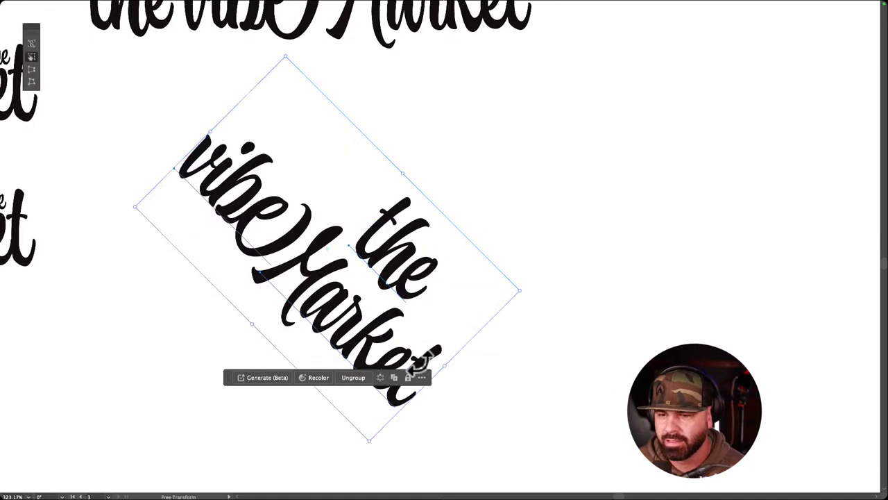
key(v)
key(super+z)
drag(533, 359, 209, 193)
key(e)
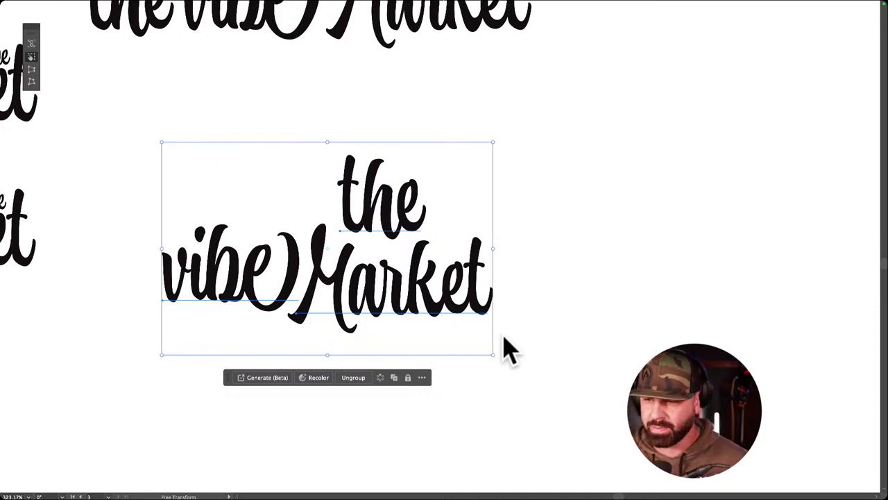
key(v)
click(549, 345)
drag(581, 321, 537, 319)
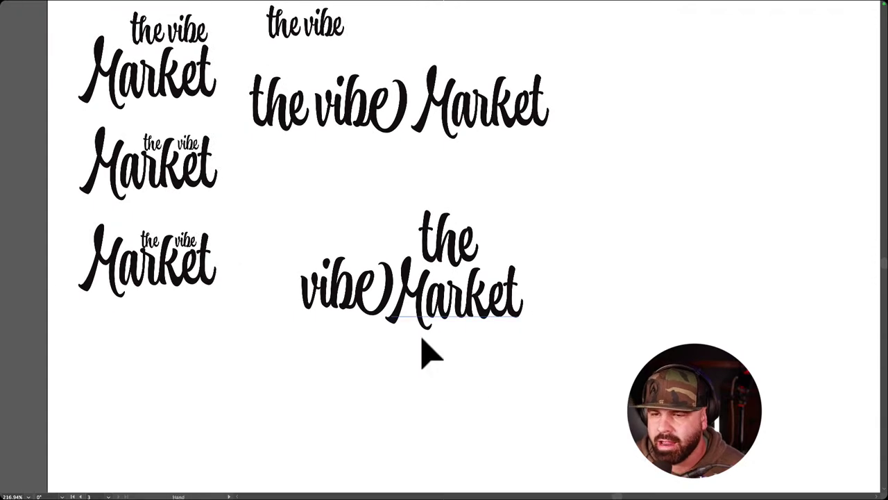
Step: Duplicate the grouped staggered "the vibe Market" lockup to the right of the original on the same artboard
drag(259, 222, 432, 248)
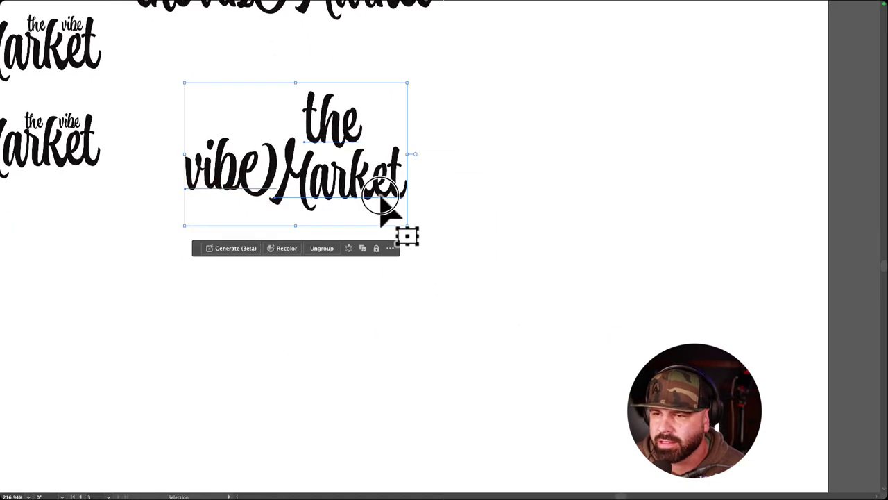
drag(380, 201, 684, 340)
scroll(687, 333, down, 3)
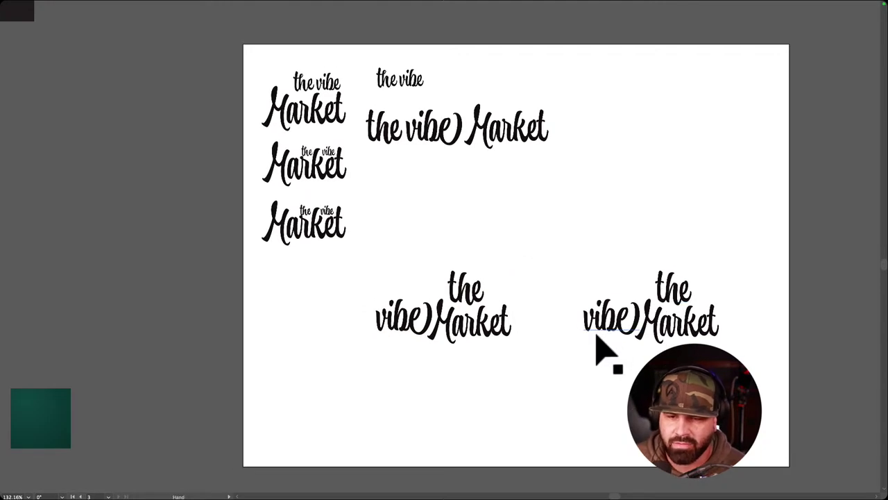
drag(612, 341, 732, 349)
Step: Highlight the t of "the" in the duplicate to check its alternates, and restore the normal screen mode with the interface shown
drag(737, 260, 595, 302)
key(t)
drag(584, 266, 568, 284)
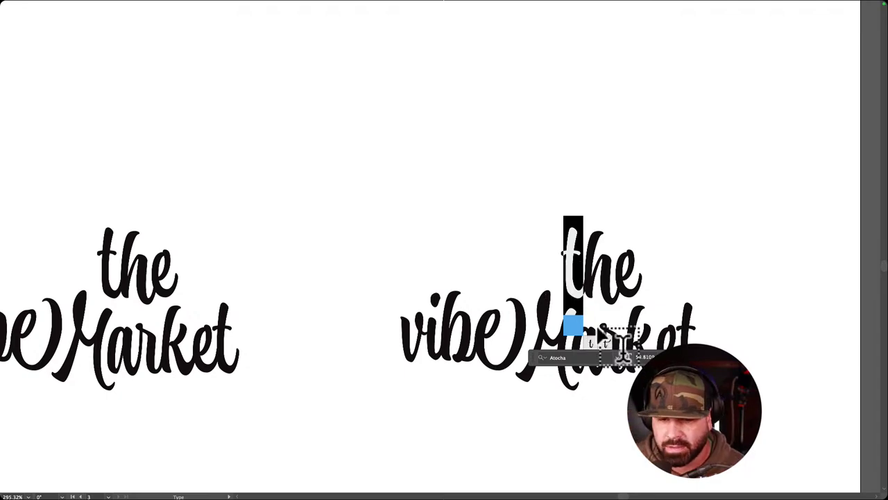
super+click(479, 180)
drag(583, 221, 448, 182)
key(f)
key(f)
key(f)
key(f)
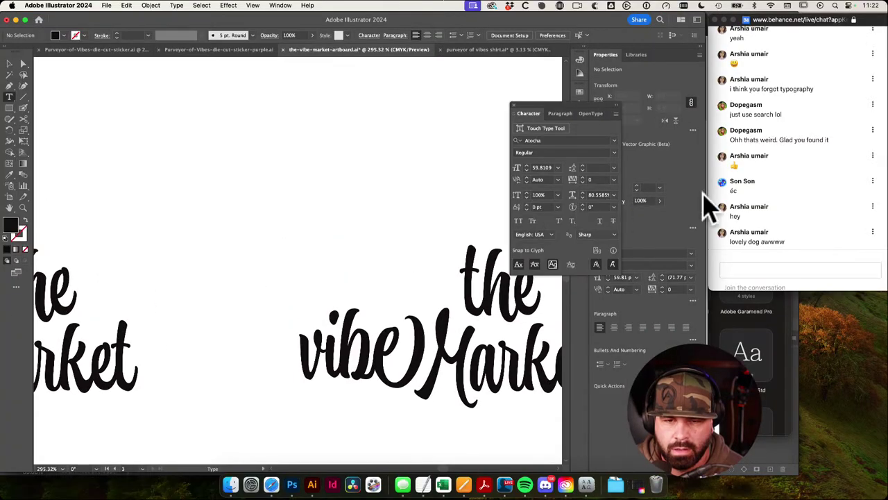
Step: Replace the t of "the" in the duplicate lockup with the alternate glyph that has a rising swash crossbar
scroll(508, 185, right, 5)
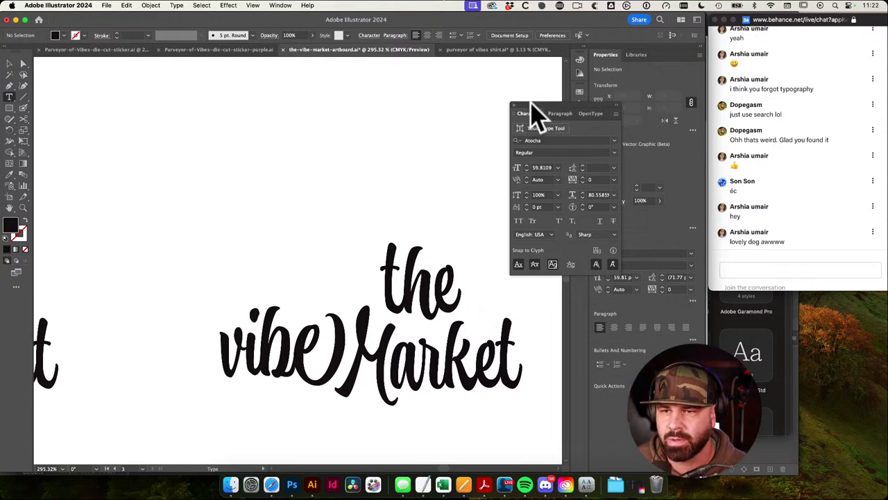
drag(530, 103, 548, 72)
key(space)
drag(453, 233, 387, 194)
super+click(278, 301)
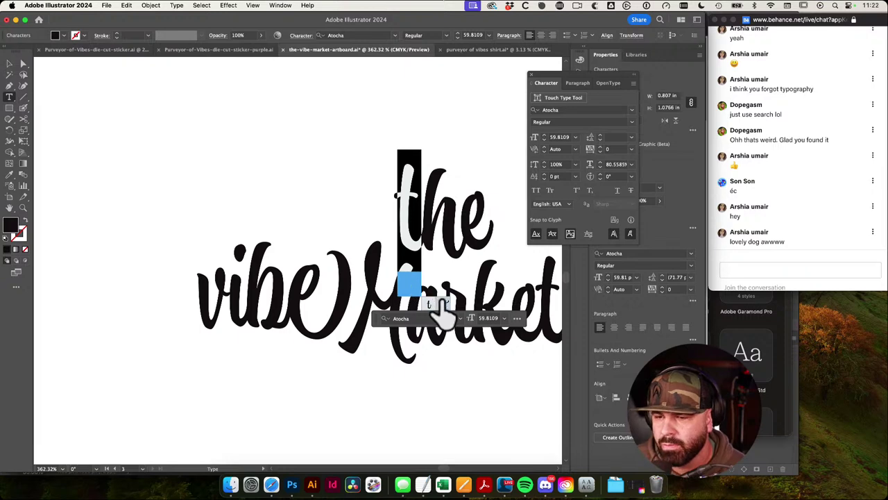
click(442, 303)
super+click(472, 120)
scroll(467, 121, right, 2)
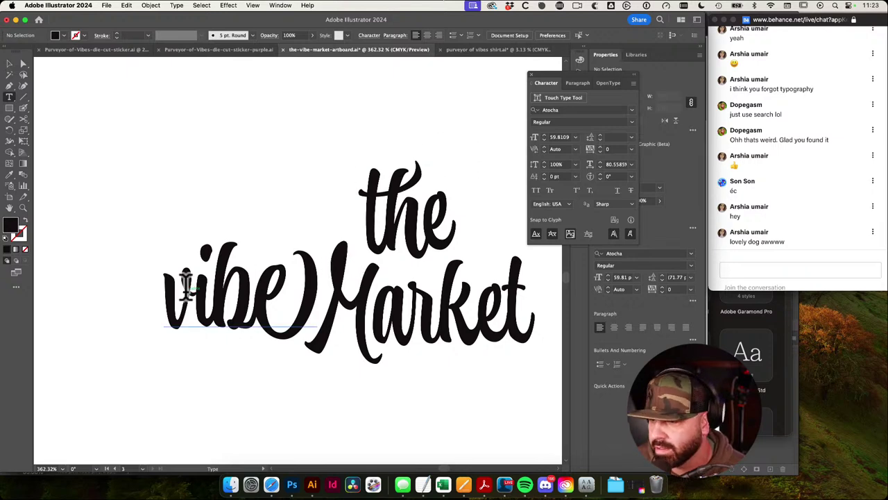
Step: Try the alternate glyph for the v of "vibe" in the duplicate lockup and undo it
drag(188, 283, 159, 287)
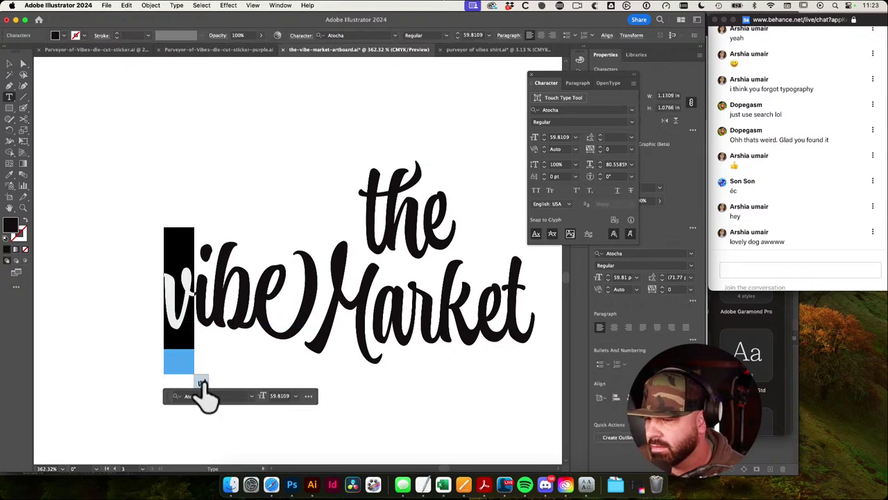
click(203, 382)
key(super+z)
super+click(416, 391)
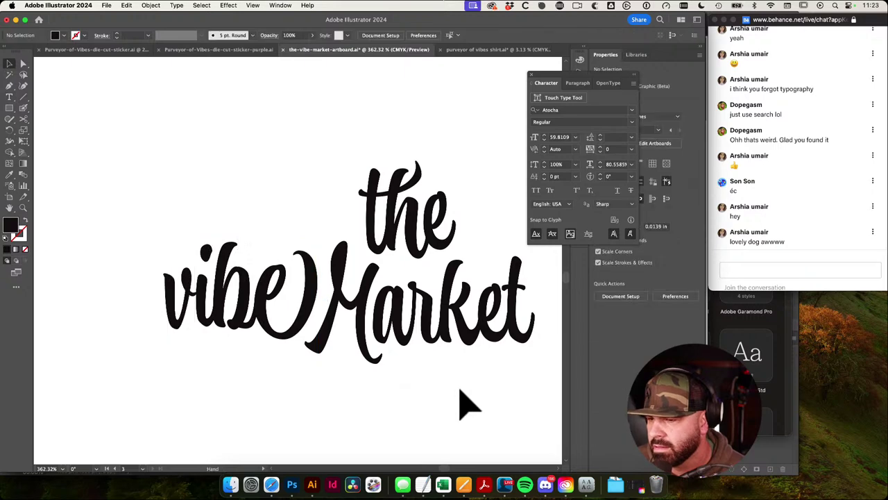
Step: Compare the two staggered lockups on the artboard and read through the live chat messages
drag(468, 406, 425, 386)
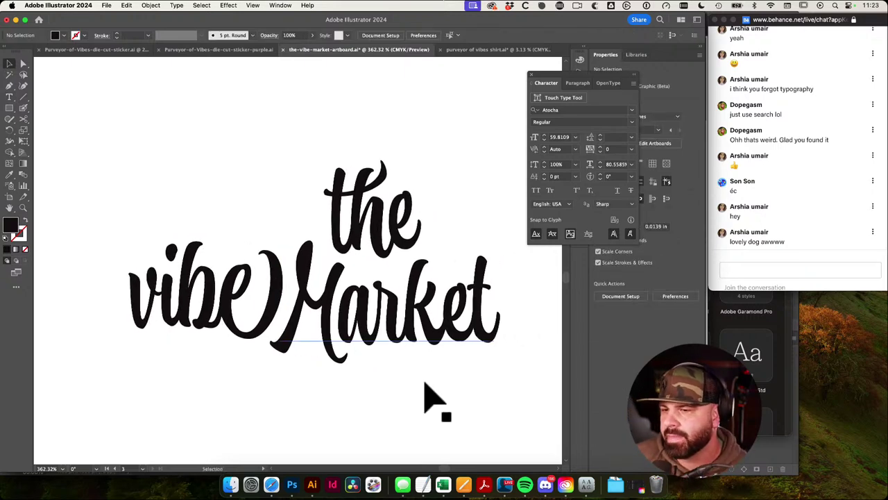
drag(424, 383, 407, 388)
scroll(438, 399, down, 10)
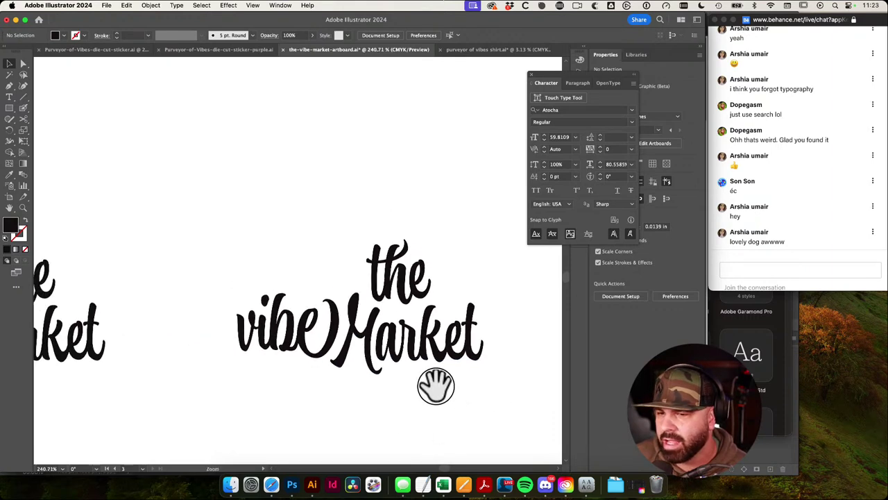
scroll(791, 229, up, 5)
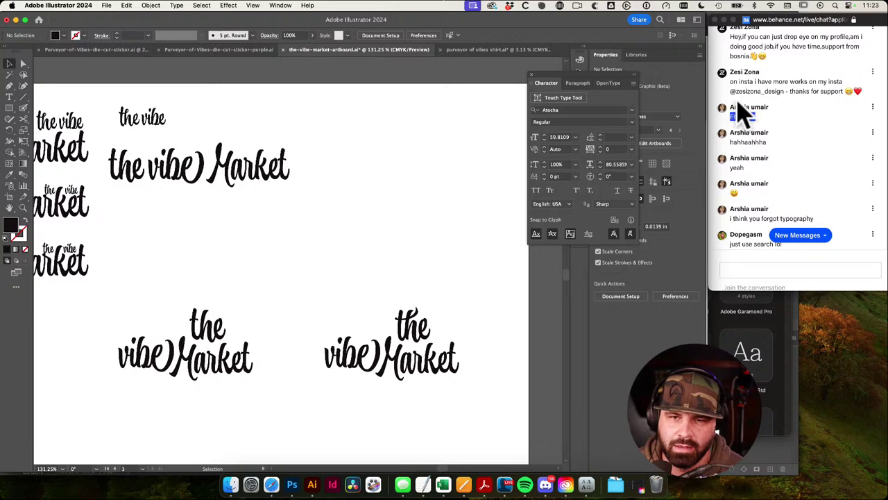
click(741, 112)
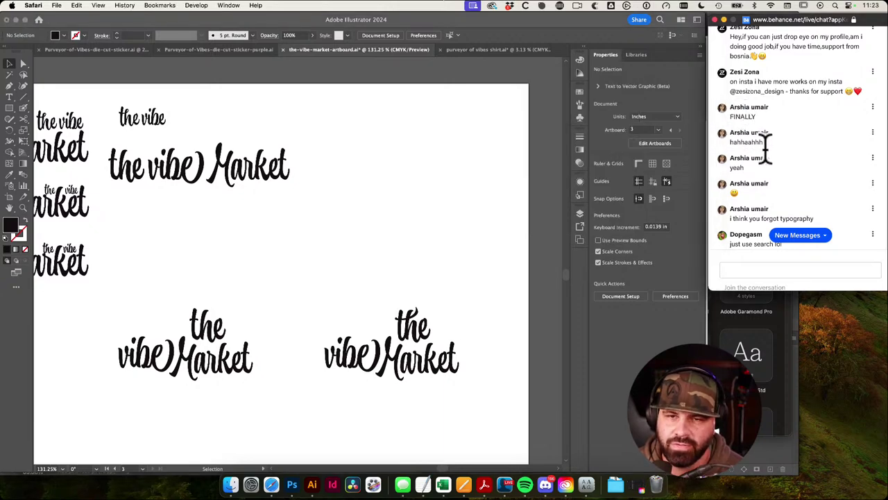
scroll(756, 209, down, 5)
click(333, 259)
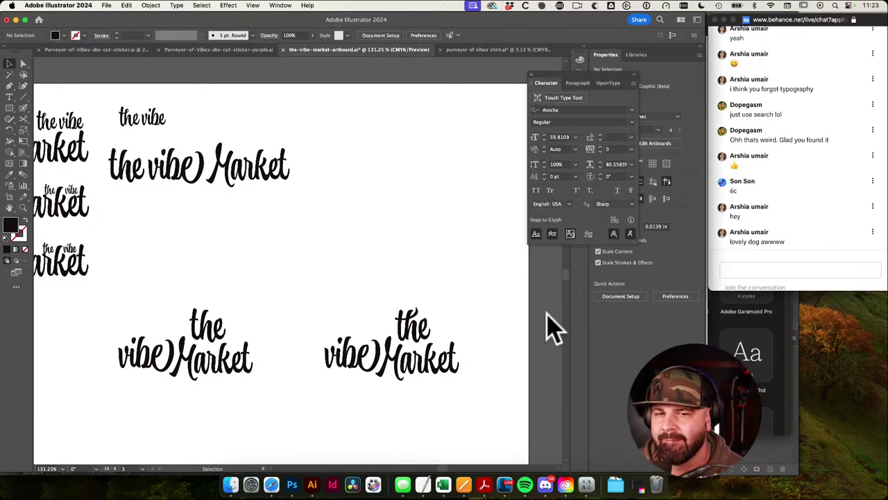
Step: Select both staggered "the vibe Market" lockups together on the third artboard
drag(300, 285, 340, 239)
drag(148, 274, 332, 372)
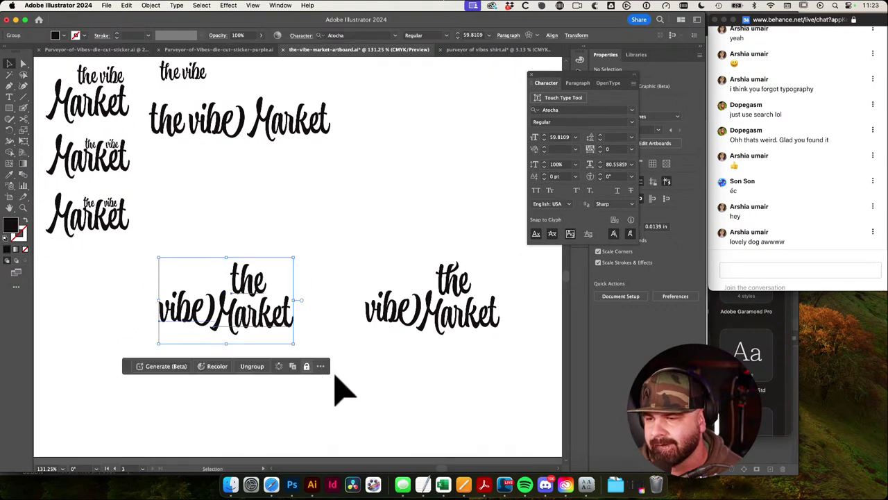
click(504, 393)
drag(507, 392, 391, 379)
drag(299, 327, 524, 386)
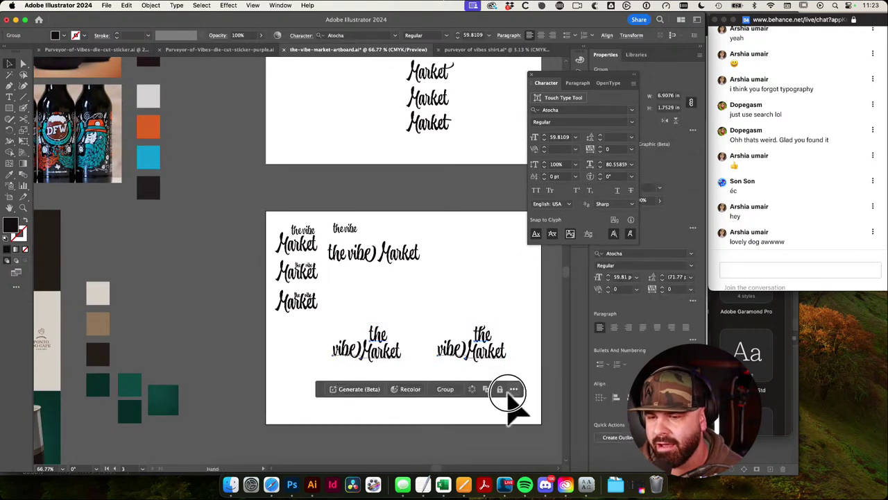
drag(425, 288, 386, 209)
alt+super+click(387, 206)
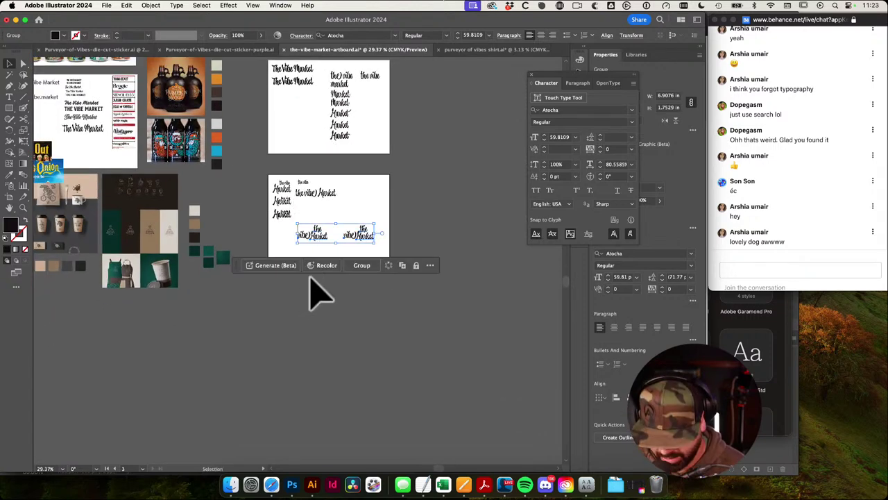
Step: Duplicate the third artboard without its artwork to make a blank artboard directly beneath it
key(shift+o)
drag(305, 182, 323, 324)
key(v)
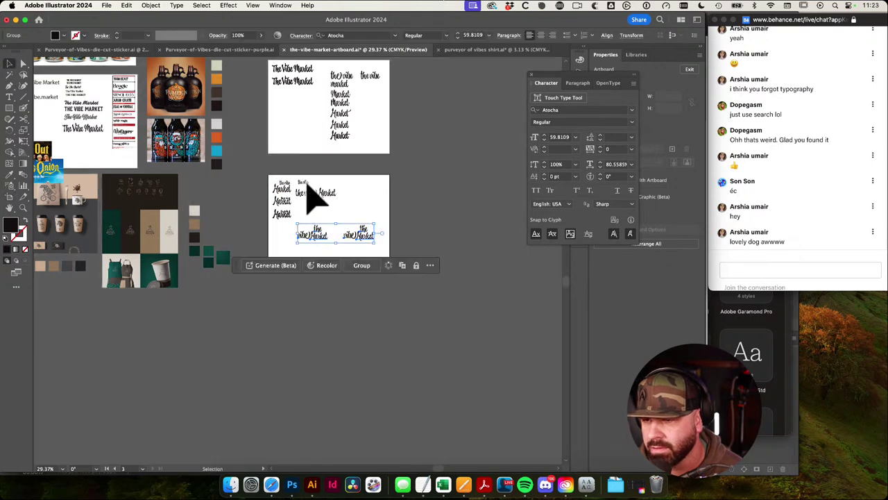
key(shift+o)
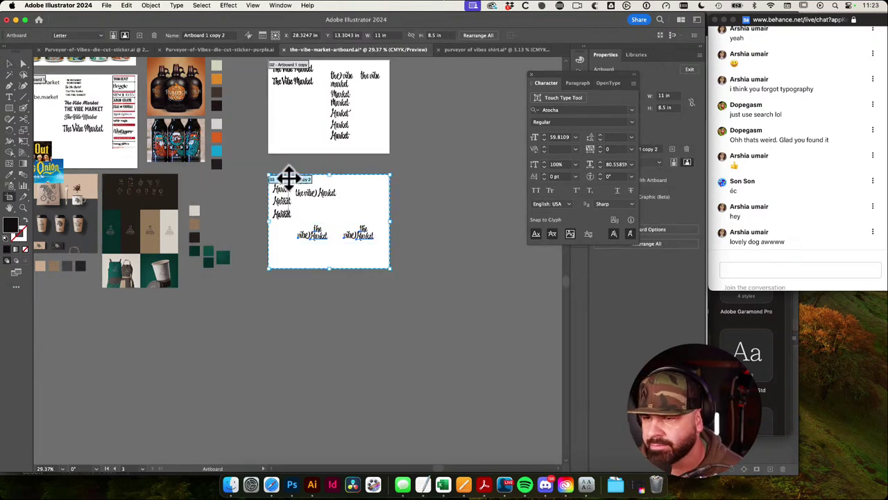
drag(288, 177, 300, 308)
key(v)
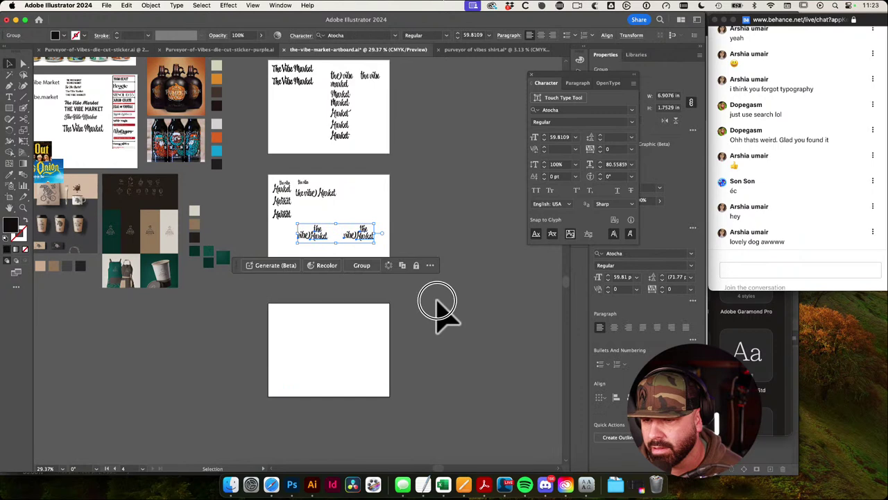
Step: Copy the two staggered lockups onto the new blank artboard
click(437, 303)
click(299, 237)
drag(326, 248, 477, 326)
click(408, 318)
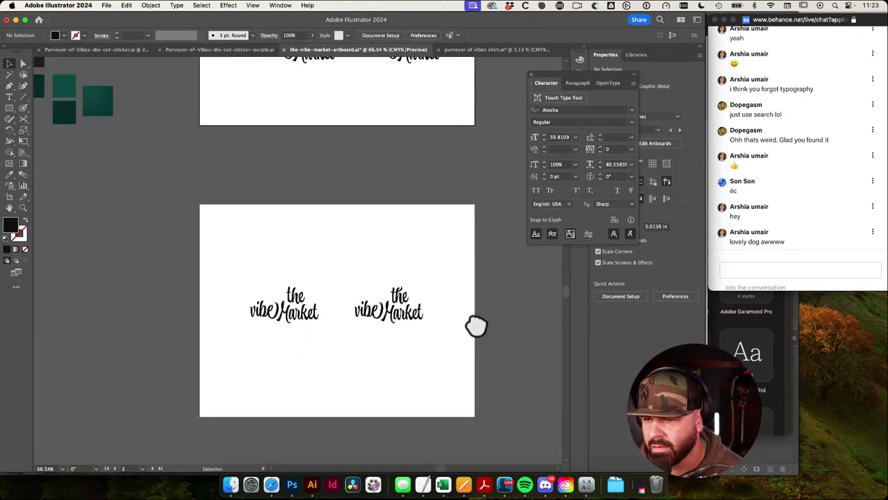
drag(309, 358, 374, 357)
drag(382, 271, 421, 277)
drag(394, 310, 331, 332)
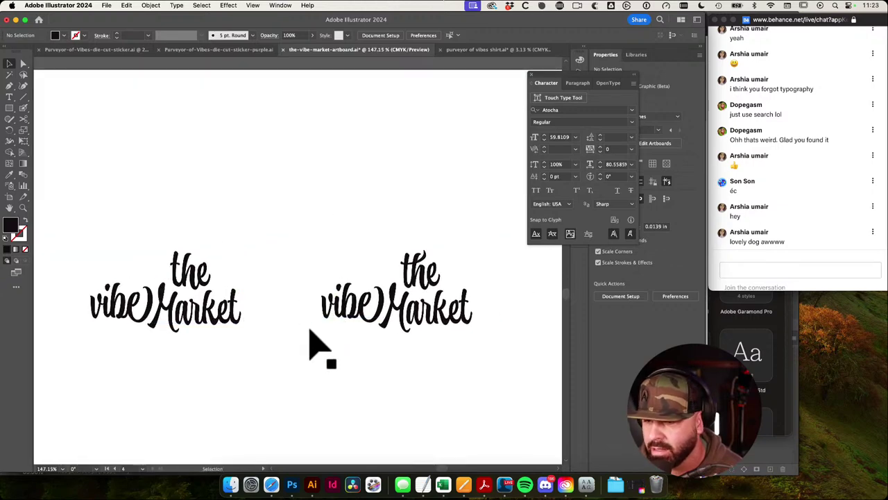
key(t)
key(Escape)
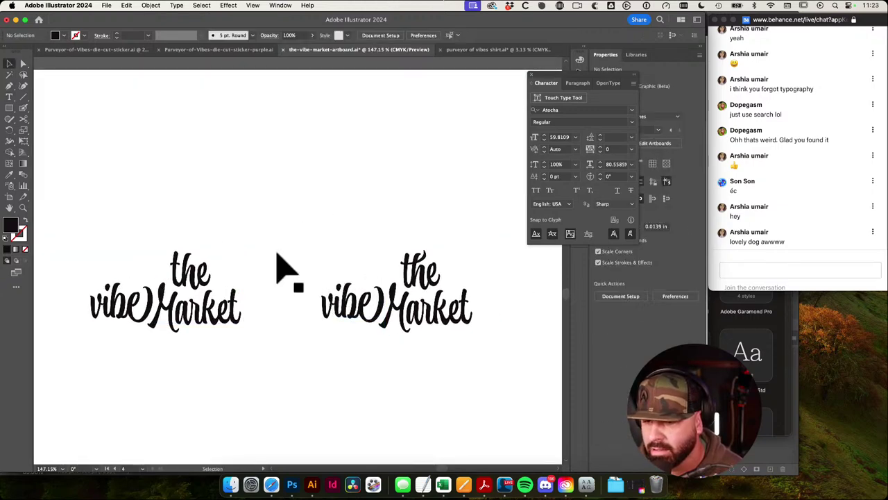
drag(326, 315, 494, 339)
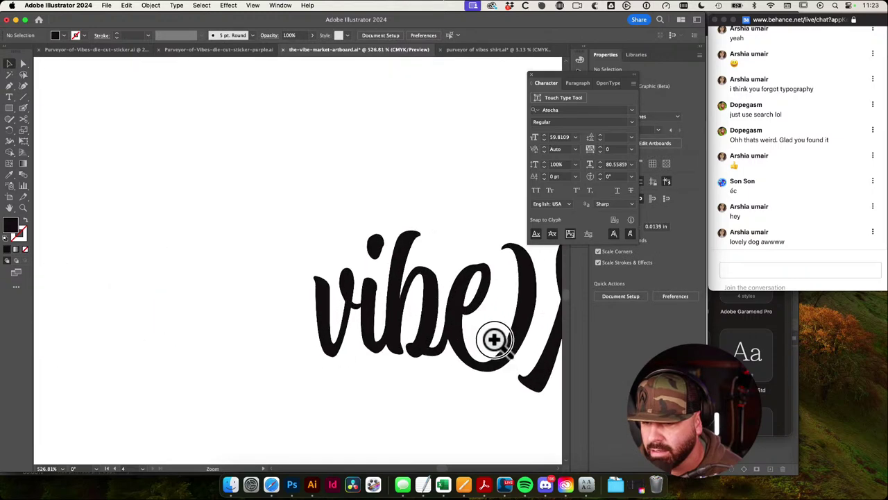
drag(338, 316, 274, 318)
key(t)
drag(354, 319, 313, 312)
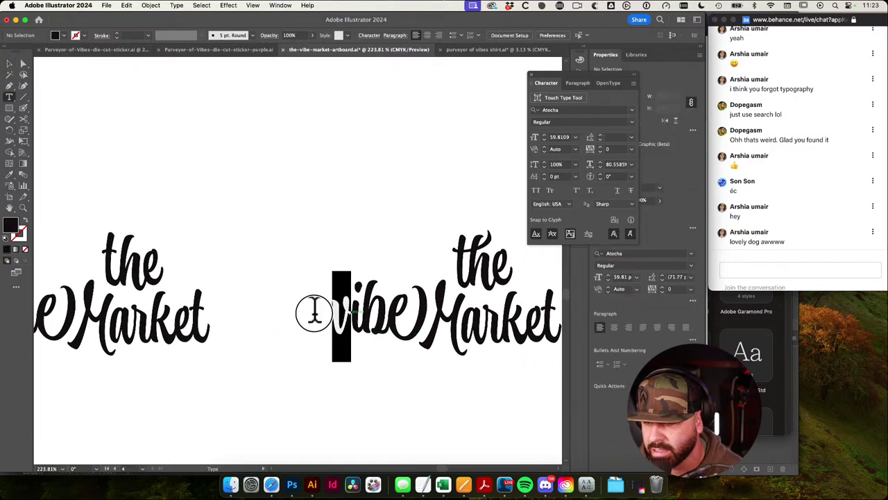
key(Escape)
click(318, 251)
key(super+0)
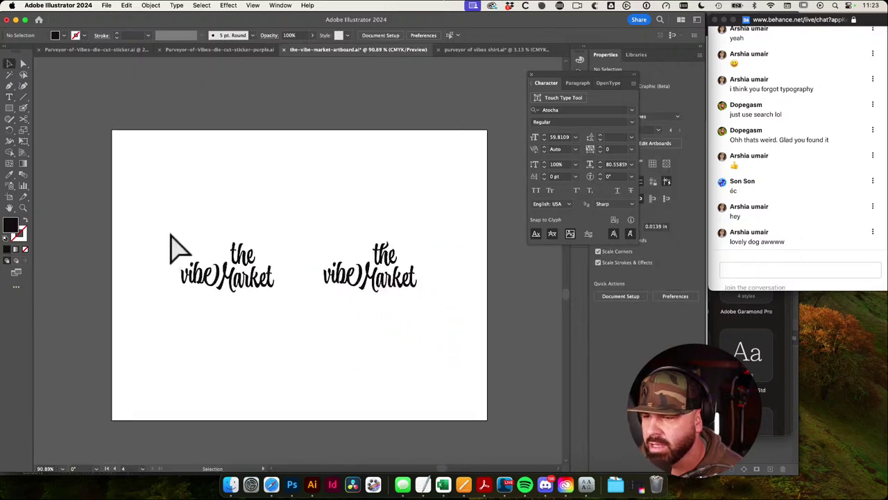
Step: Delete the plain-t version of the lockup from the new artboard, keeping the one with the swash t
drag(178, 248, 317, 327)
key(Delete)
click(379, 222)
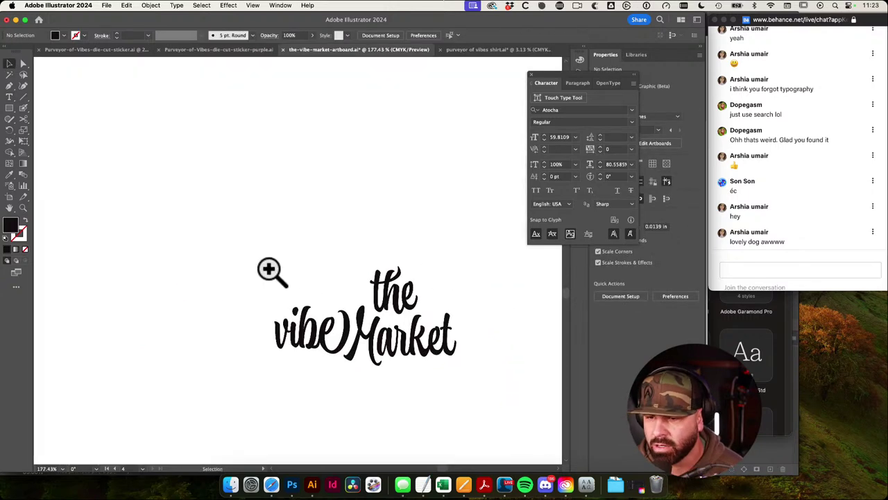
drag(212, 247, 476, 402)
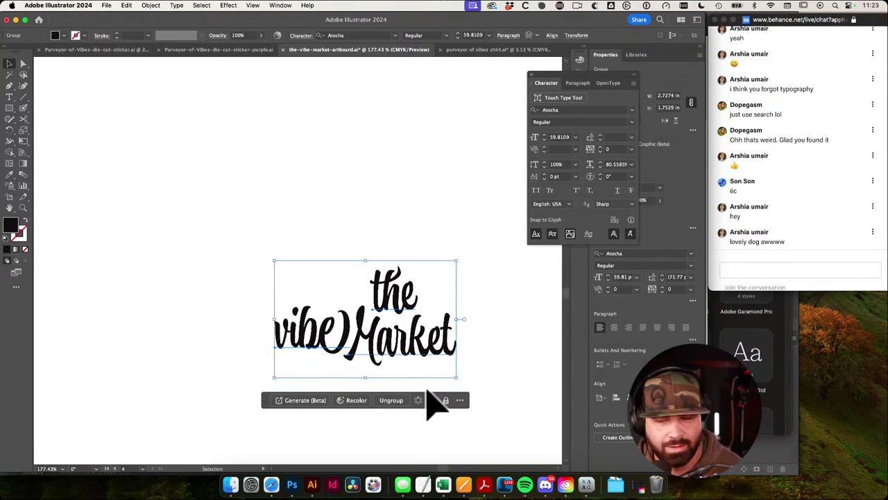
click(509, 311)
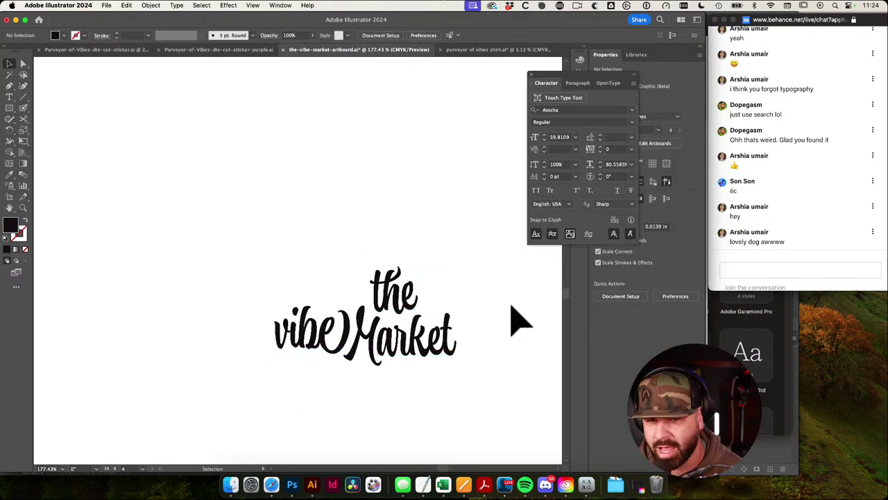
drag(519, 321, 480, 293)
key(t)
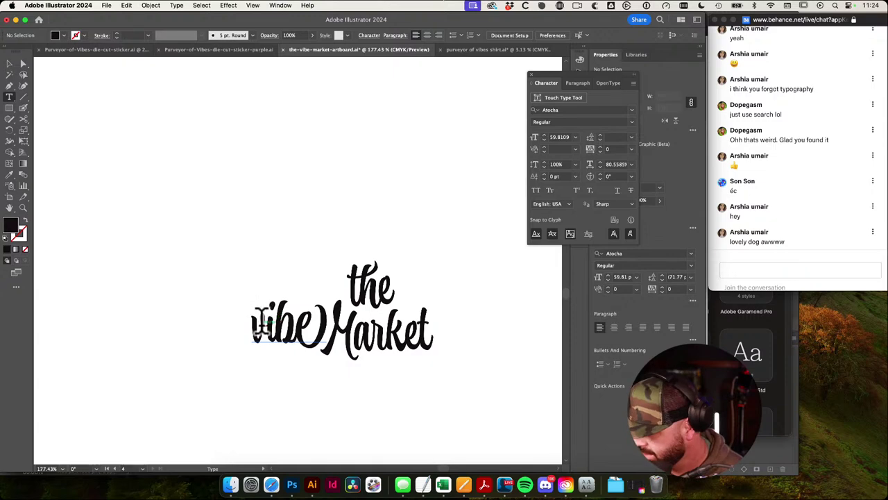
drag(265, 319, 250, 316)
click(243, 279)
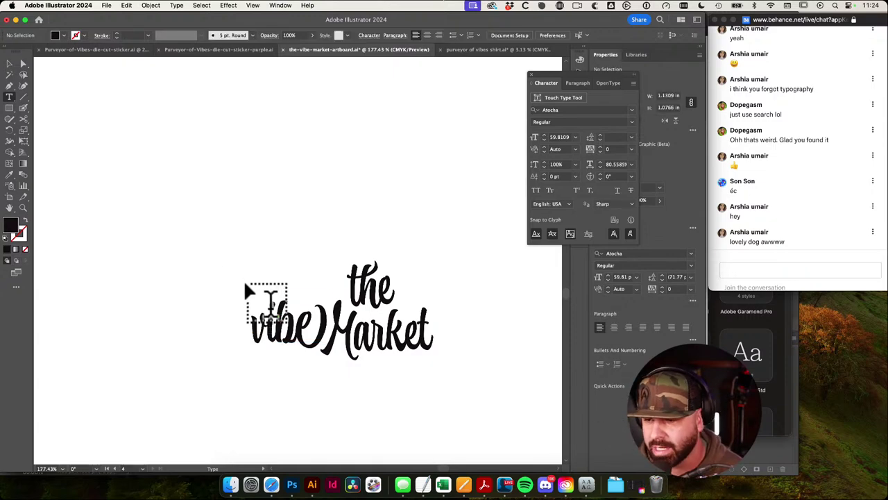
Step: Convert the text of the swash-t "the vibe Market" lockup to outlines and deselect it
key(v)
drag(196, 250, 436, 359)
click(437, 361)
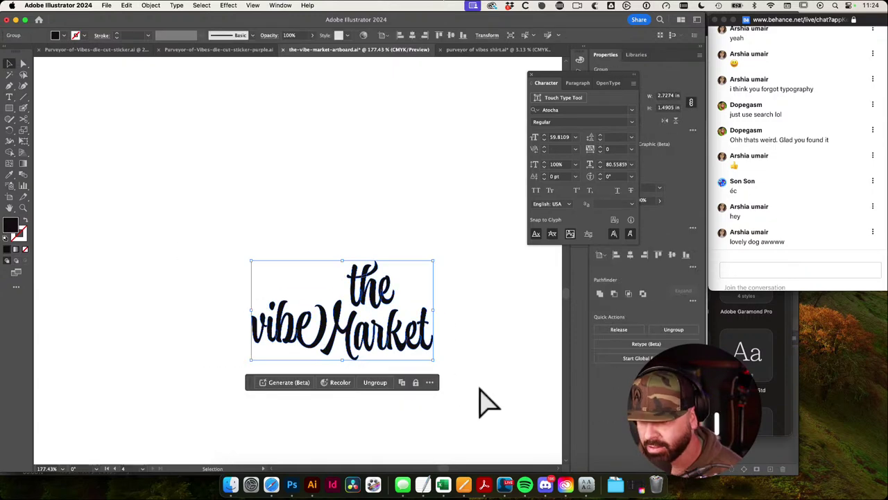
click(232, 324)
Step: Lasso the anchor points at the top of the v's left stem in "vibe" and move them up until the letter is about 0.67 in tall
drag(232, 323, 431, 363)
key(a)
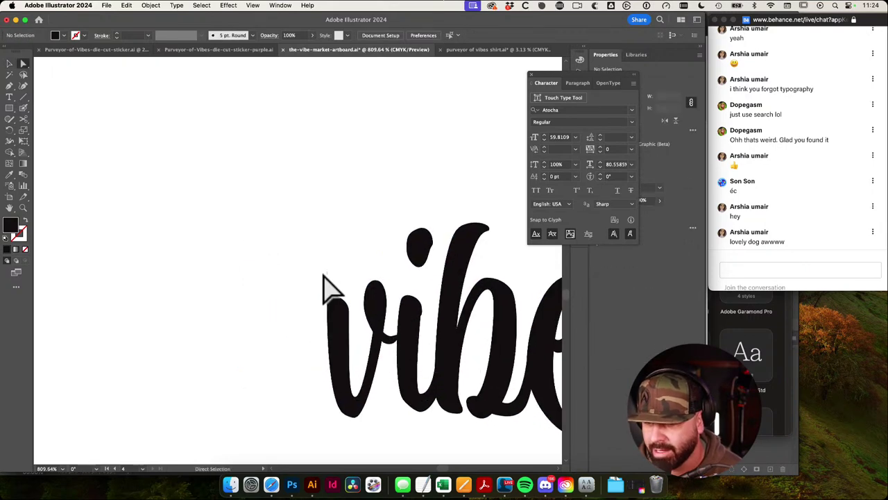
key(q)
mouse_move(308, 266)
mouse_down()
mouse_move(337, 349)
mouse_move(341, 284)
mouse_move(320, 257)
mouse_up()
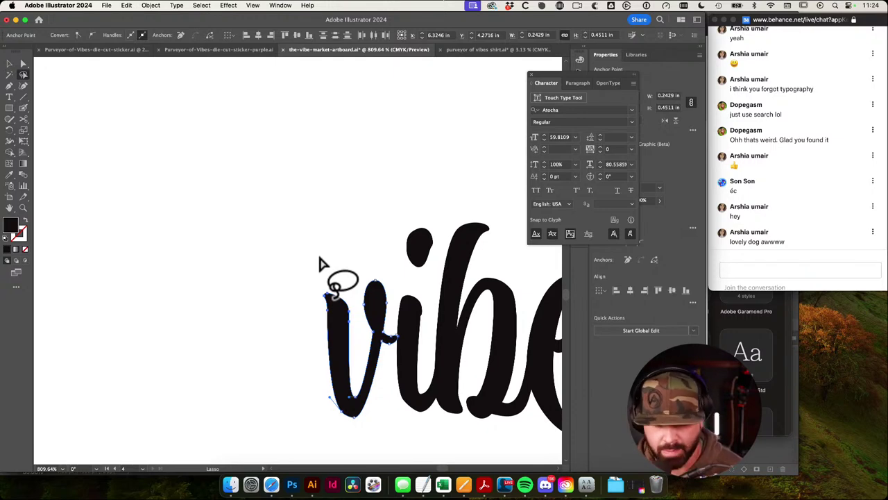
key(a)
drag(334, 309, 319, 215)
drag(270, 239, 158, 252)
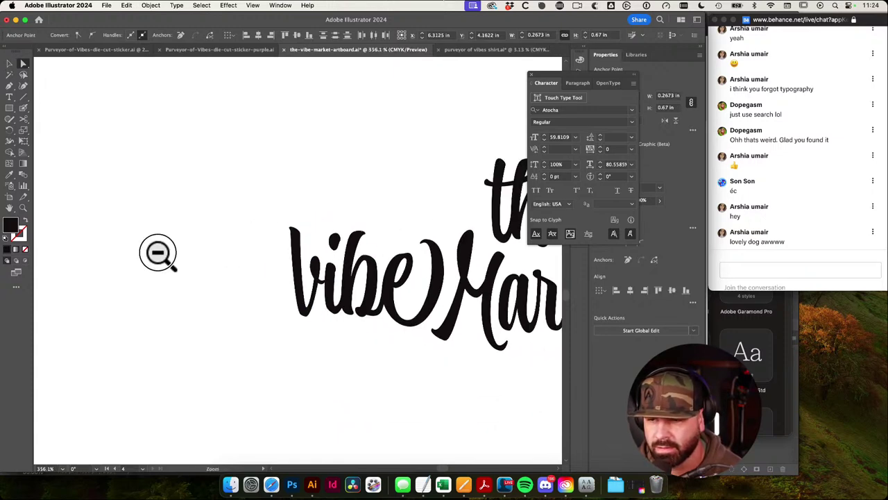
Step: Move the anchor points at the top of the v's left stem in "vibe" down by about 0.08 in and deselect the letter
drag(326, 197, 241, 246)
mouse_move(182, 250)
mouse_down()
mouse_move(225, 290)
mouse_move(204, 263)
mouse_up()
key(v)
click(263, 215)
drag(347, 245, 309, 246)
key(super+z)
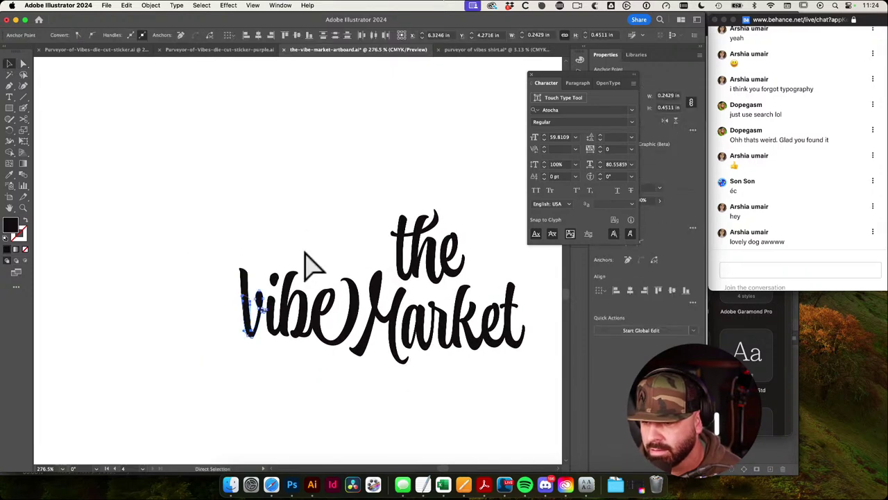
key(v)
scroll(229, 251, up, 5)
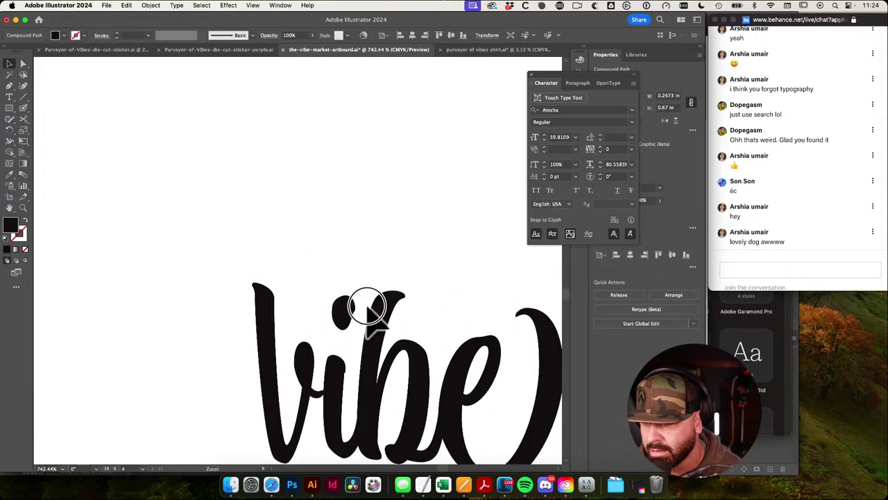
key(a)
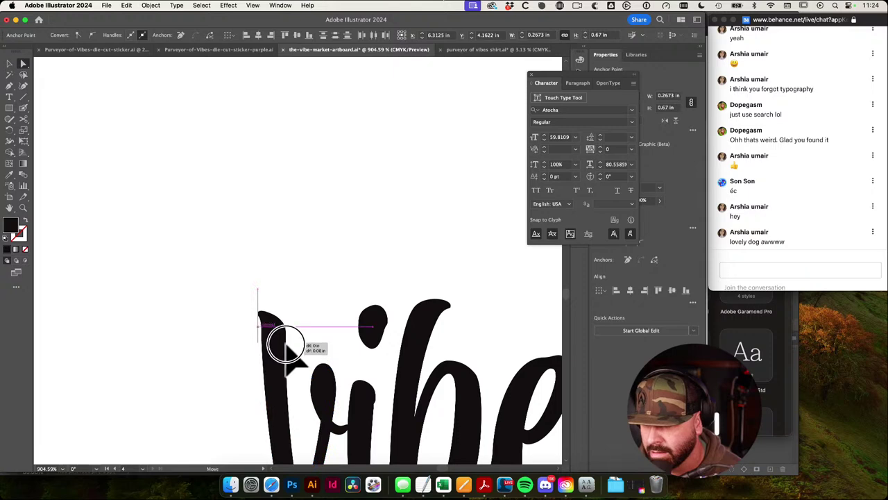
click(312, 273)
scroll(229, 298, down, 3)
drag(399, 269, 216, 164)
key(v)
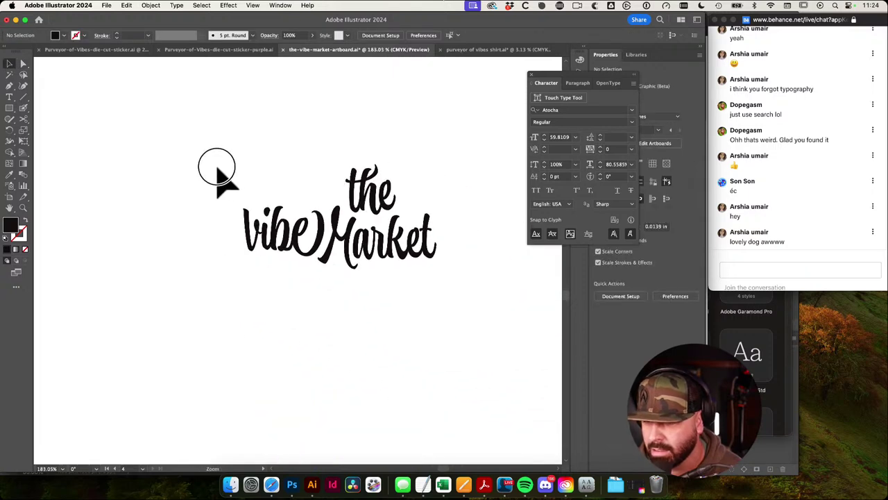
Step: Examine the outlined lockup in full-screen view, checking the altered v and the e's swash next to the M
key(f)
key(f)
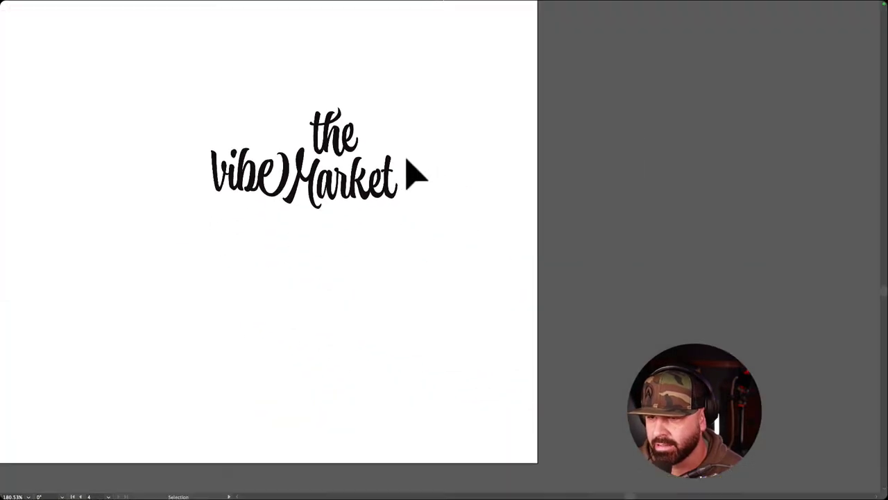
drag(414, 171, 700, 246)
drag(700, 246, 799, 224)
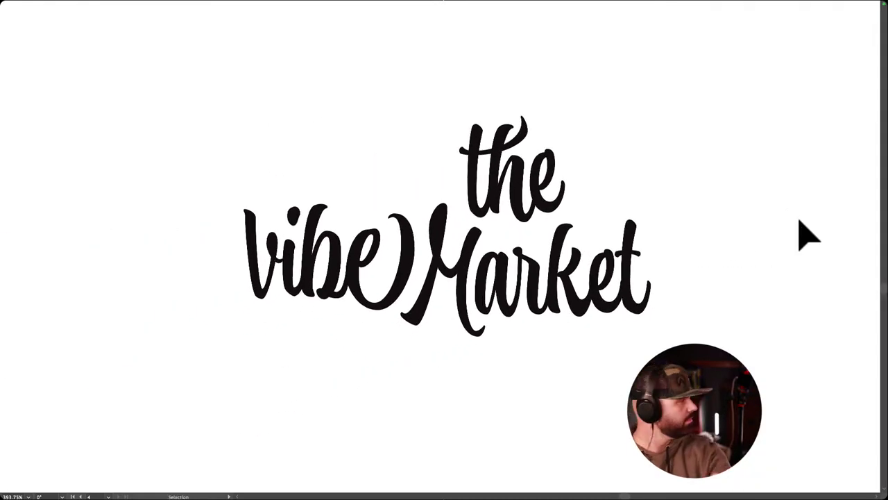
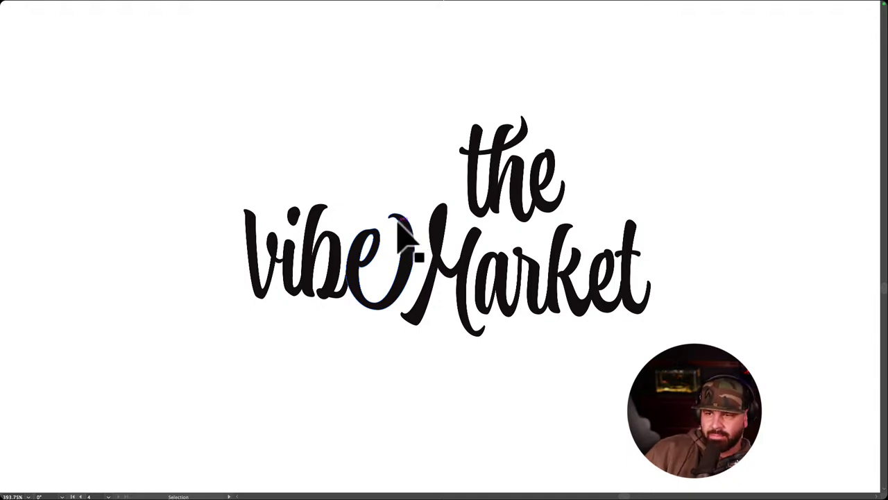
key(z)
drag(565, 201, 478, 202)
key(v)
click(460, 224)
click(608, 168)
key(z)
drag(609, 167, 560, 164)
key(v)
key(f)
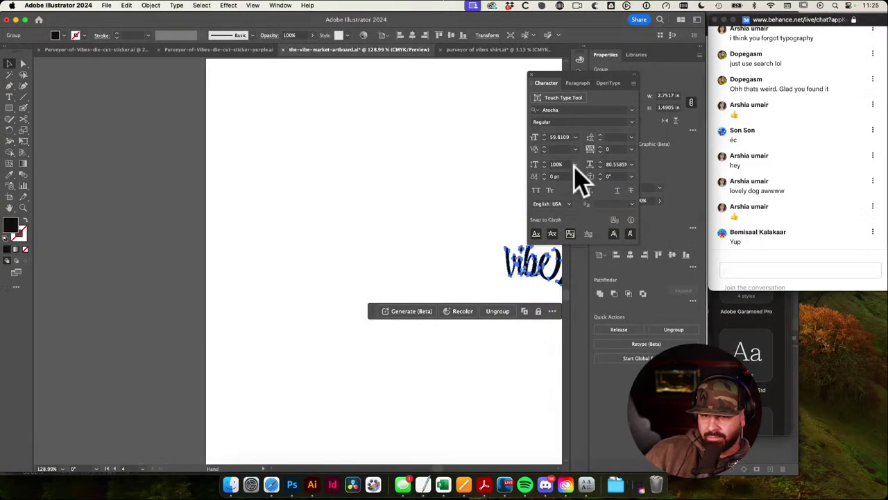
Step: Copy the editable-text swash-t lockup from the artboard above
drag(450, 171, 423, 170)
scroll(422, 170, up, 10)
scroll(422, 170, left, 3)
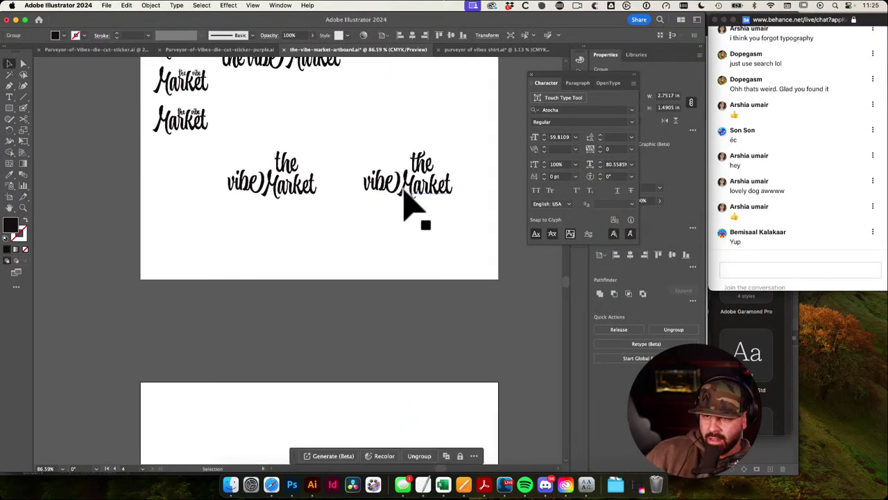
scroll(448, 291, down, 3)
drag(367, 301, 381, 283)
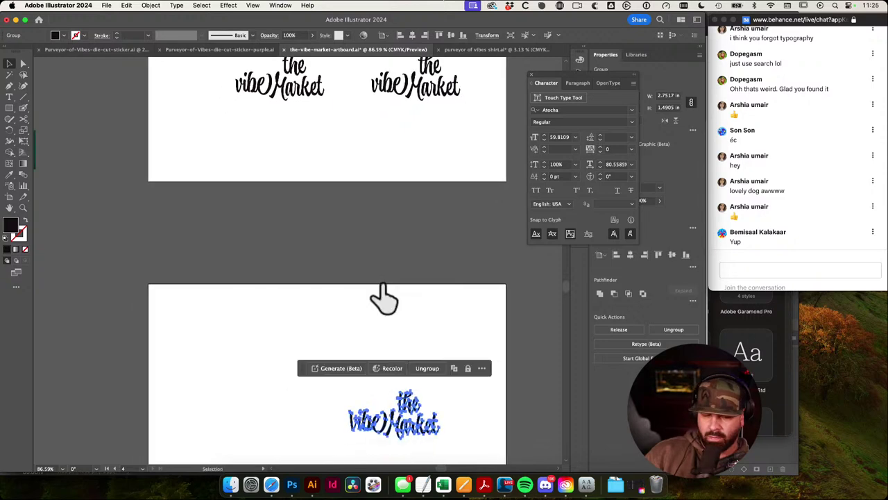
scroll(313, 271, up, 3)
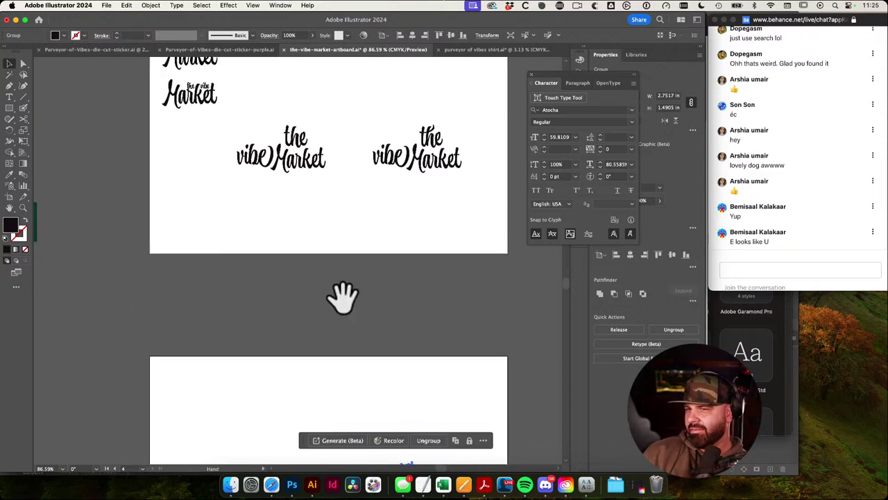
click(409, 164)
drag(384, 108, 476, 174)
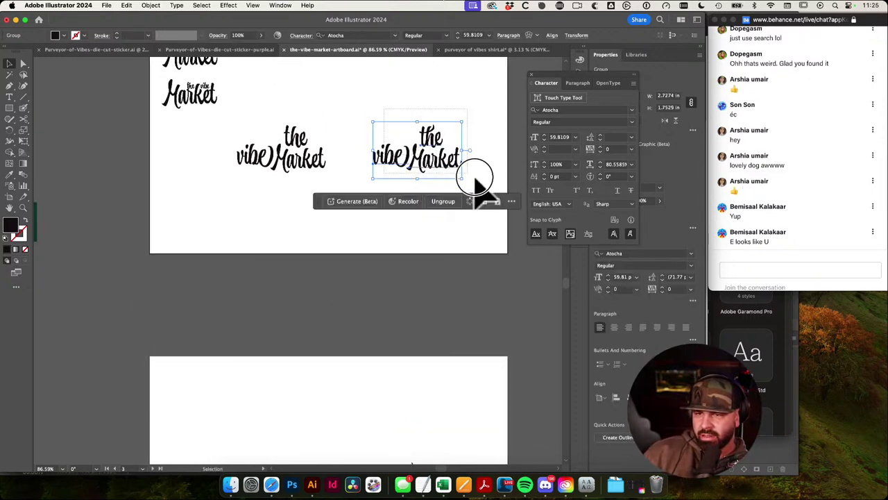
Step: Paste the editable lockup onto the fourth artboard and place it above and to the left of the outlined version
click(444, 362)
drag(446, 362, 453, 172)
drag(355, 290, 422, 299)
key(f)
key(f)
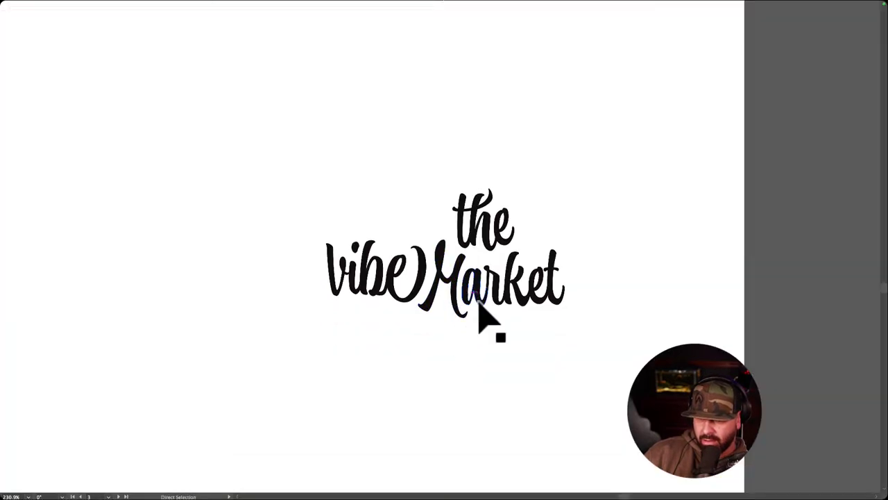
key(super+v)
drag(440, 214, 299, 136)
click(426, 145)
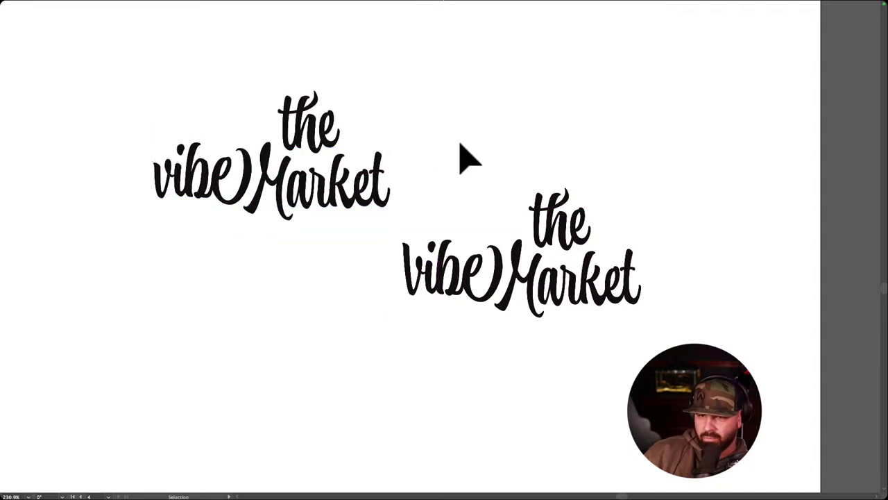
Step: Delete the outlined lockup with the altered v from the fourth artboard, keeping the editable copy
drag(688, 318, 466, 192)
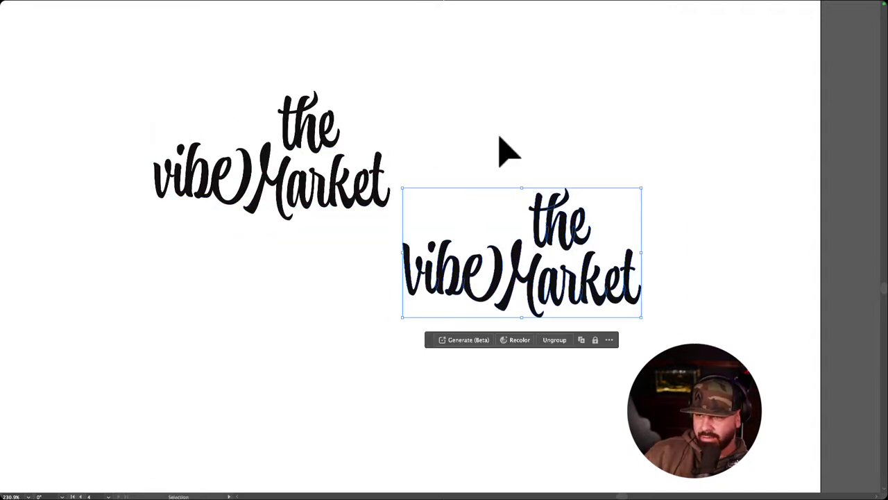
click(500, 132)
key(z)
drag(448, 272, 450, 272)
key(v)
drag(654, 317, 424, 214)
key(Delete)
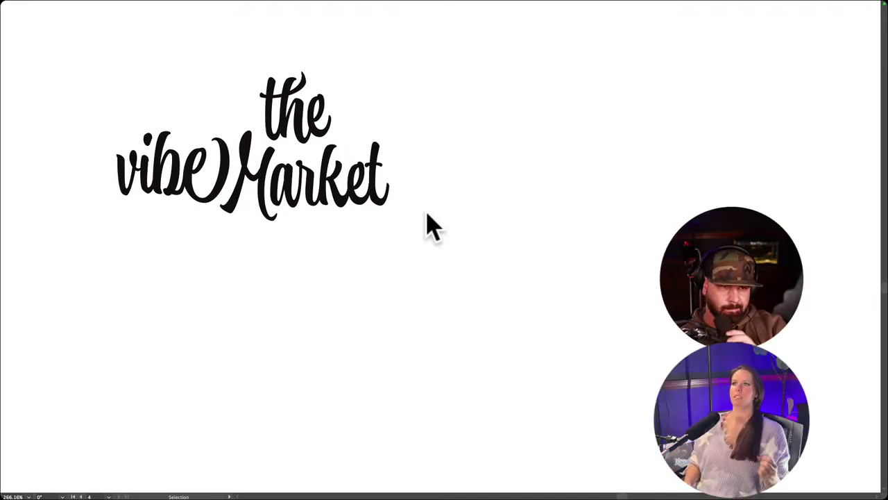
Step: Examine the letterforms of the remaining lockup up close, especially the swash on the e of "vibe"
key(space)
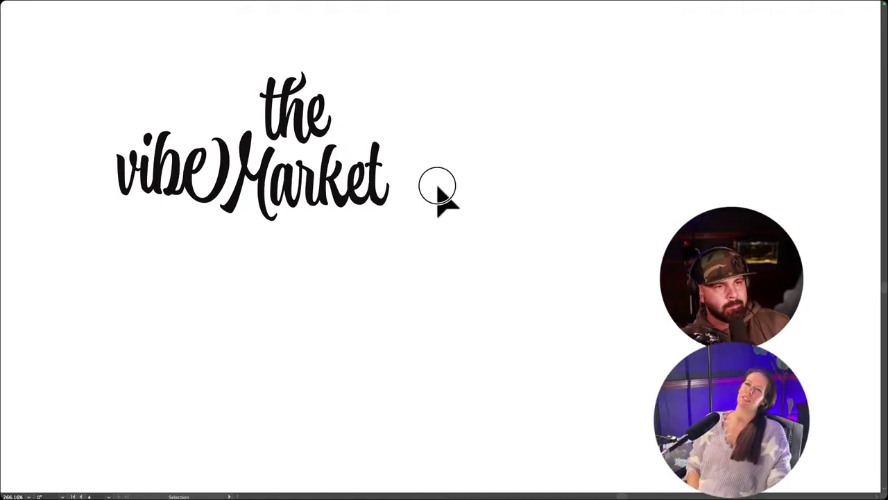
drag(436, 188, 637, 295)
key(super+space)
drag(651, 238, 715, 240)
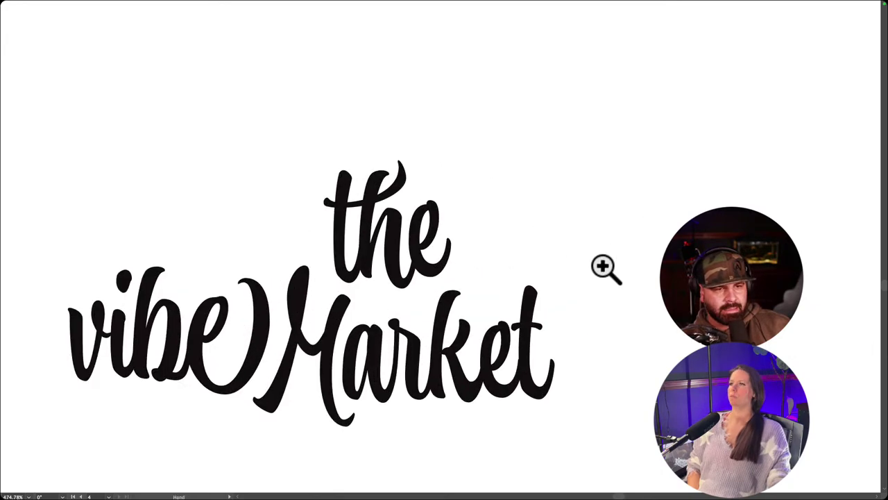
drag(605, 267, 710, 232)
key(space)
drag(356, 182, 367, 162)
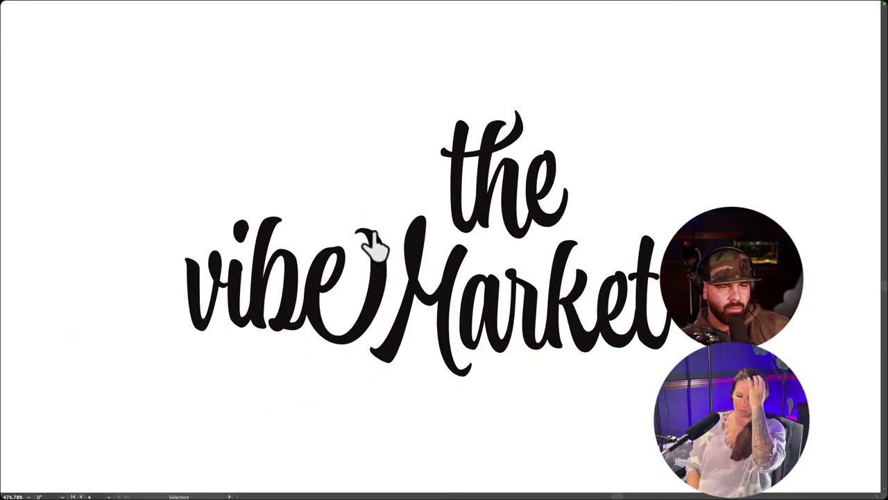
key(a)
Step: Scale the lockup down to about 1.68 in wide and move it into the artboard's upper-left corner
key(super+space)
drag(687, 370, 545, 340)
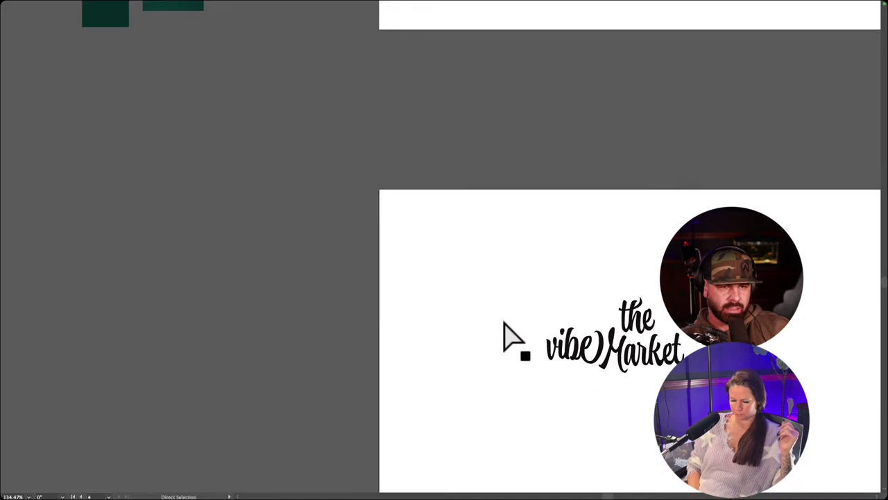
key(v)
drag(484, 282, 702, 407)
drag(665, 352, 479, 252)
key(e)
key(v)
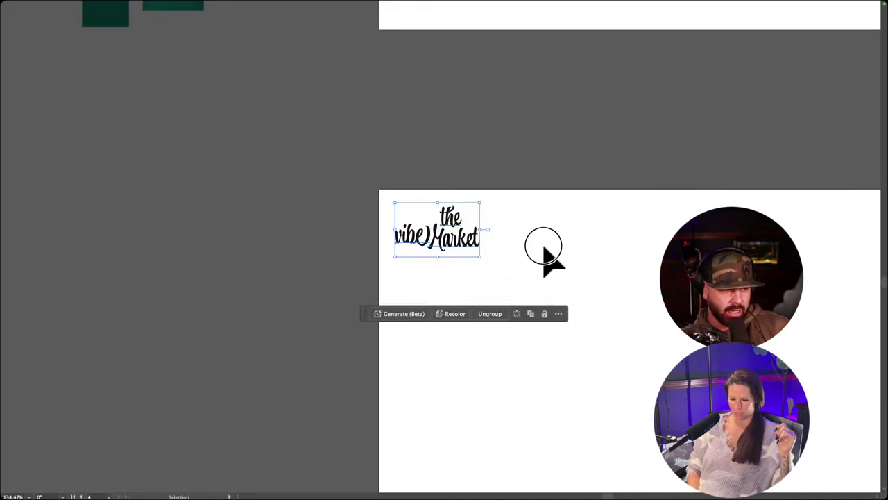
Step: Place a copy of the small corner lockup nearer the middle of the artboard and deselect it
key(space)
drag(512, 297, 376, 260)
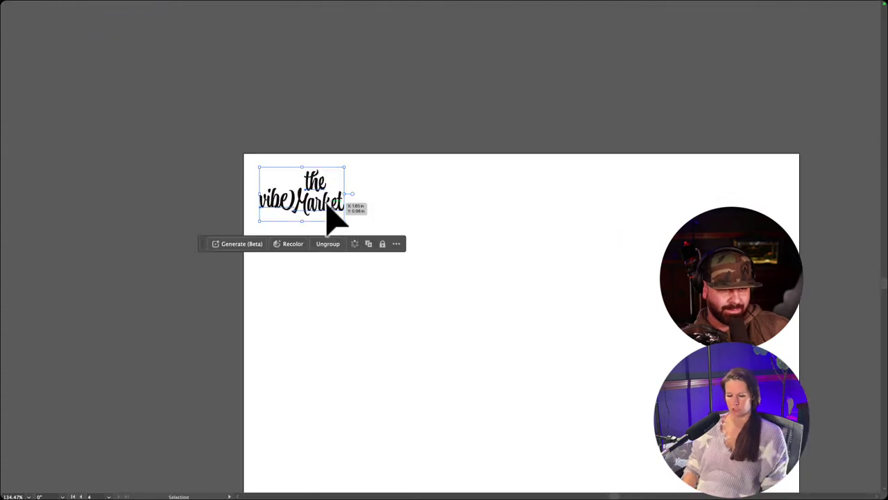
drag(333, 218, 614, 348)
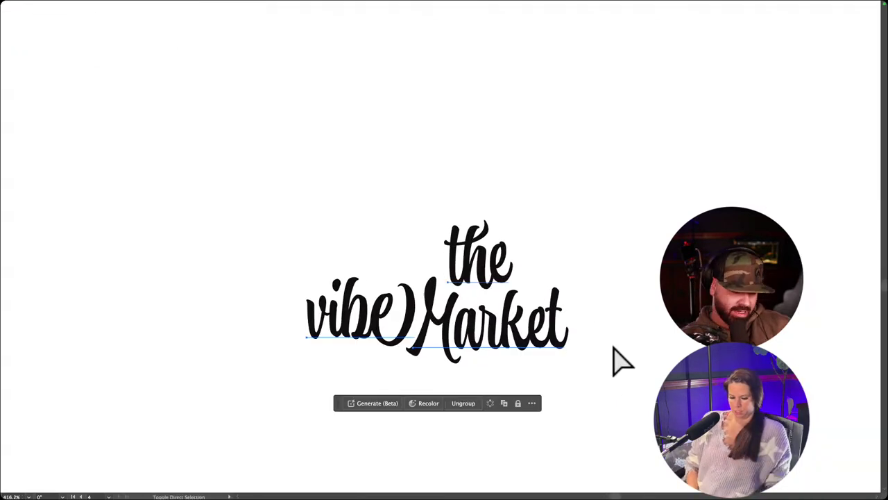
click(619, 360)
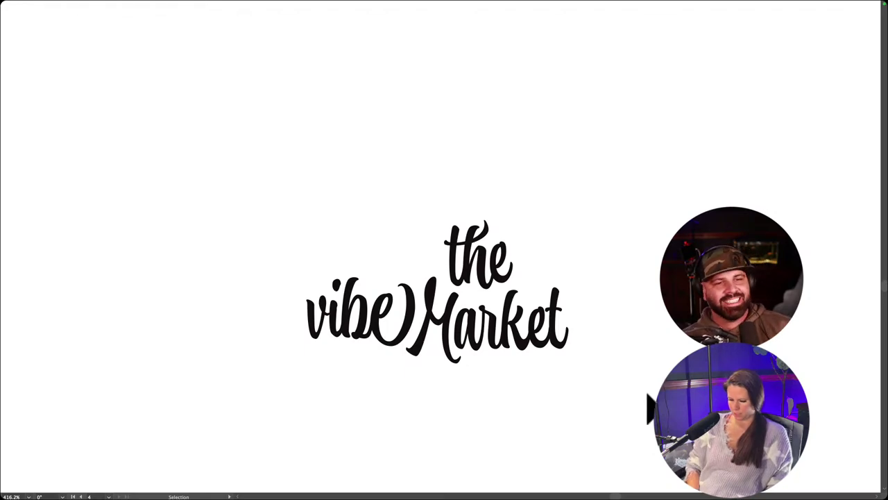
Step: Convert the text of the copied lockup in the middle of the artboard to outlines
drag(433, 234, 508, 292)
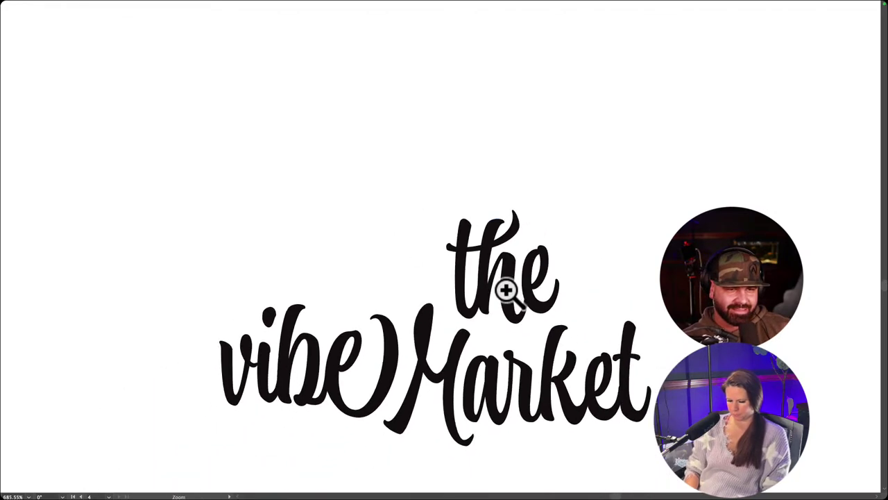
drag(594, 314, 596, 288)
key(t)
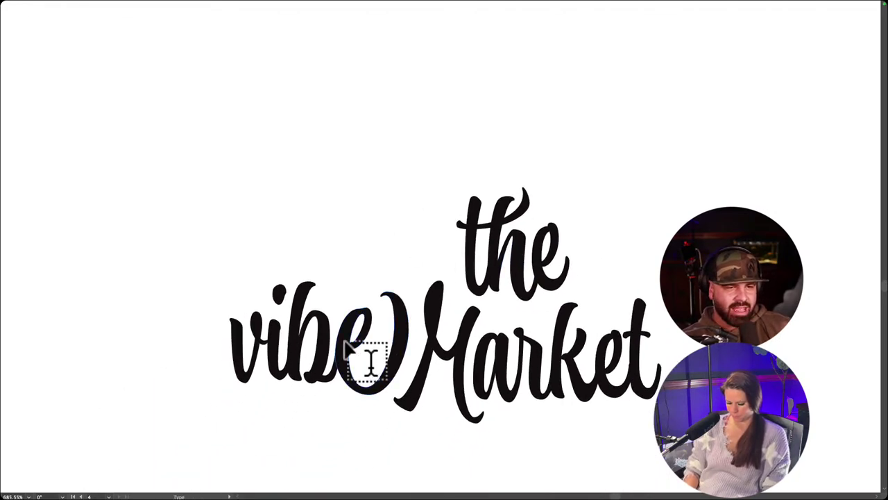
key(v)
click(402, 343)
drag(662, 363, 593, 372)
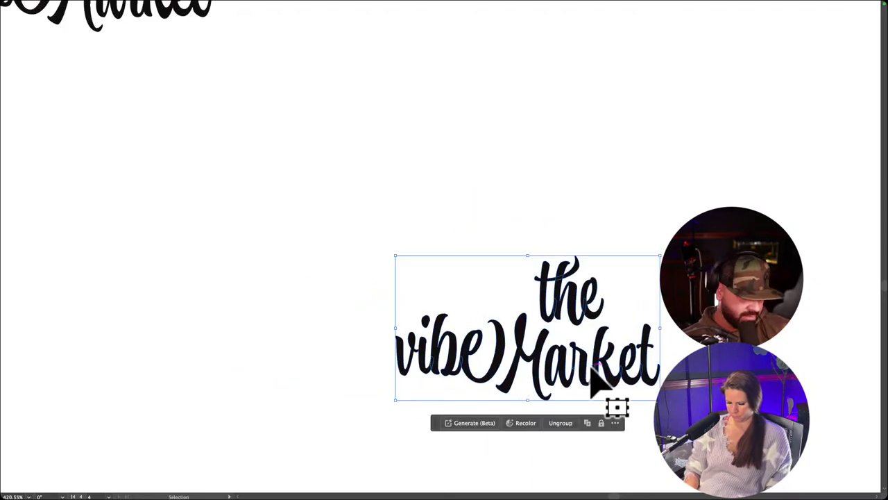
Step: Delete the outlined copy from the middle of the artboard, keeping the editable lockup in the corner
key(f)
key(f)
drag(419, 229, 347, 212)
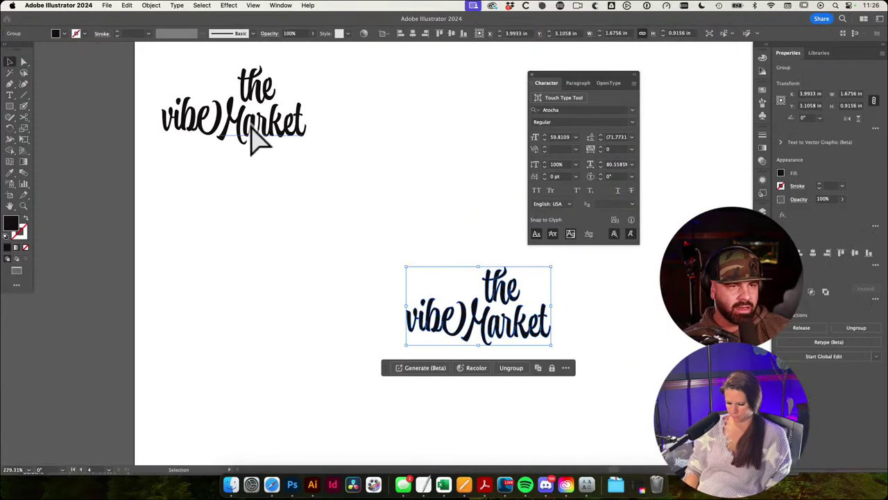
click(258, 122)
drag(396, 234, 580, 394)
key(Delete)
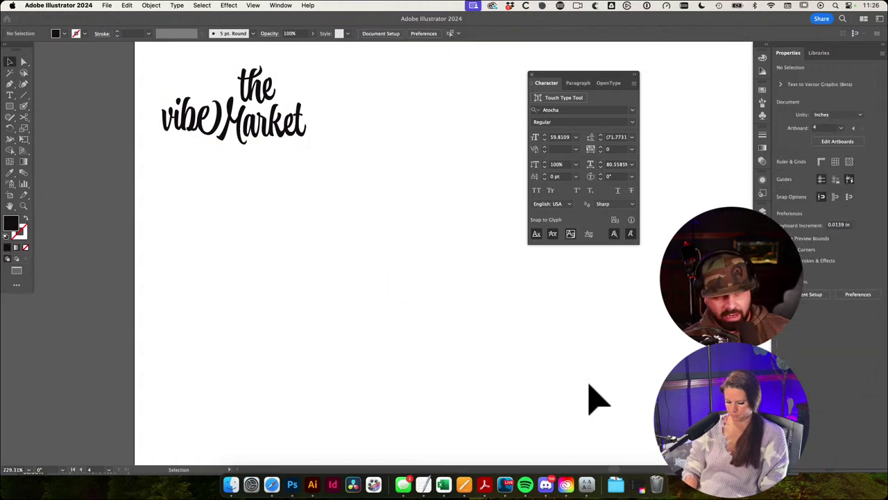
Step: Duplicate the editable corner lockup into the middle of the artboard, leaving its text live, and deselect it
drag(400, 251, 186, 83)
drag(238, 125, 492, 326)
drag(577, 314, 424, 291)
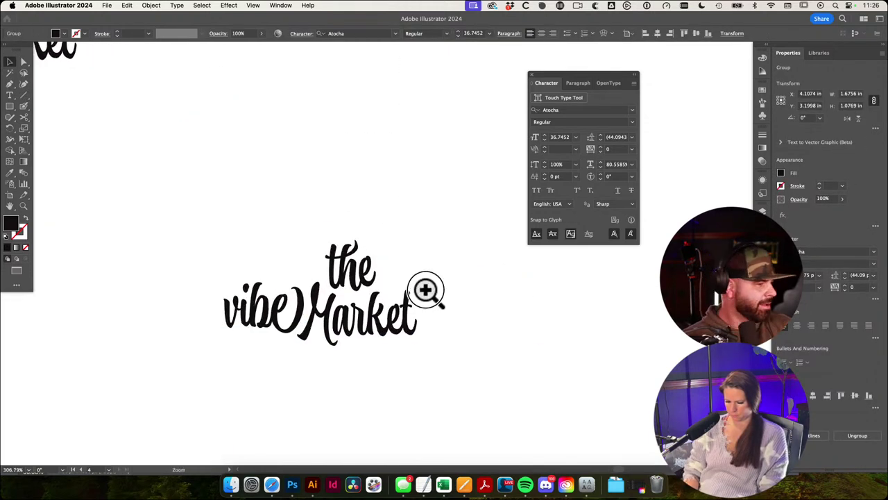
key(f)
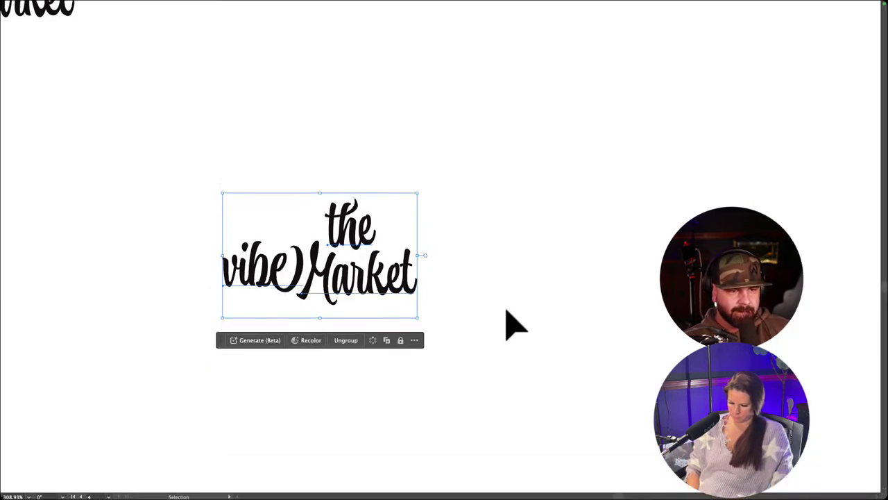
key(f)
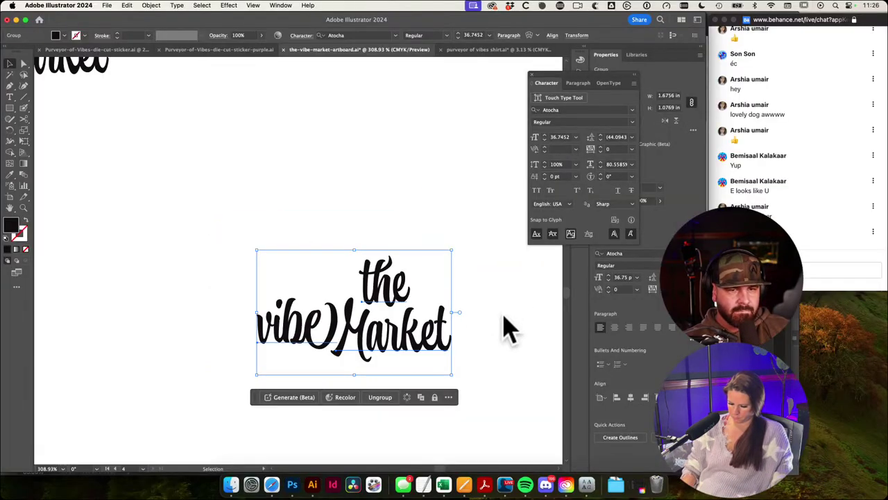
click(559, 329)
key(super+Tab)
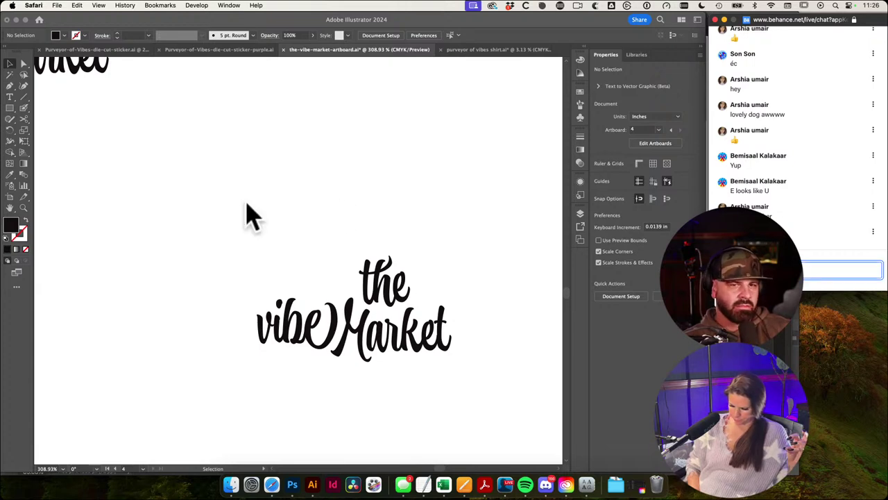
key(a)
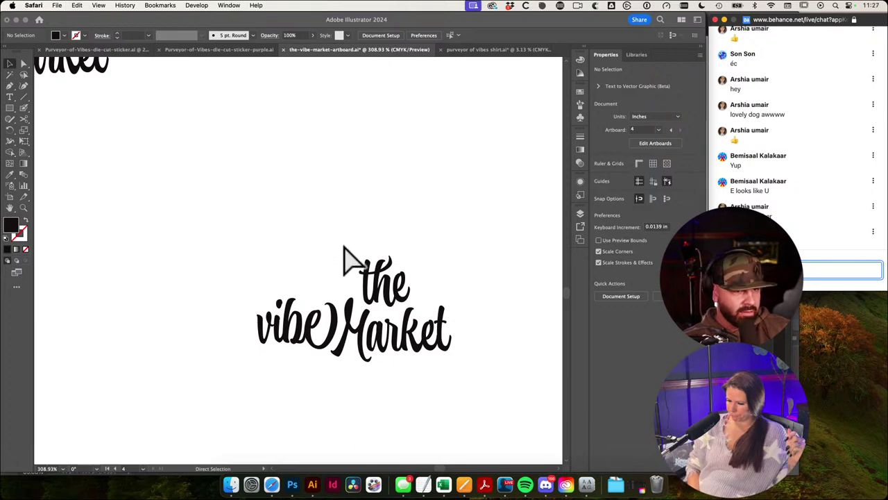
click(276, 229)
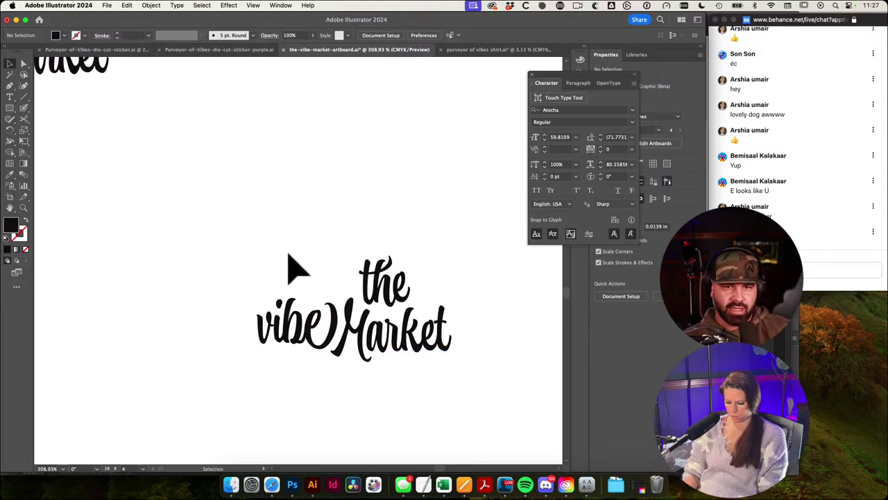
Step: Replace the swash "e" of "vibe" in the working lockup with the plain alternate glyph
key(super+Tab)
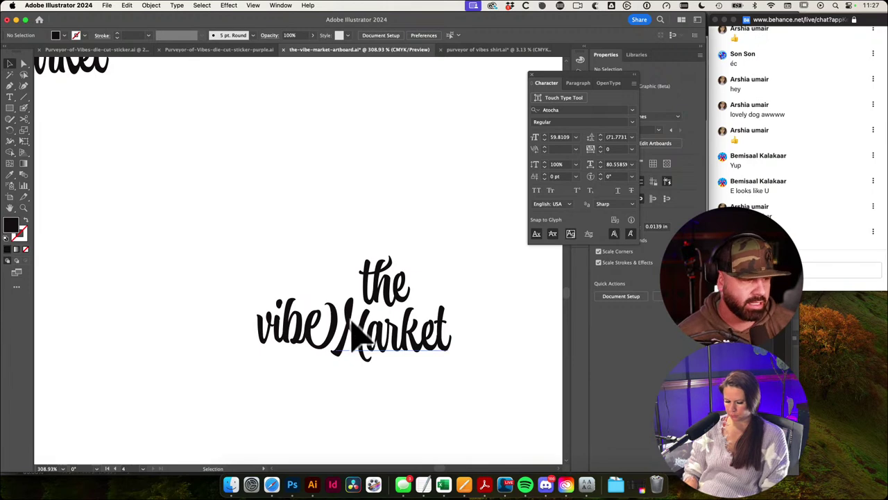
drag(367, 209, 368, 171)
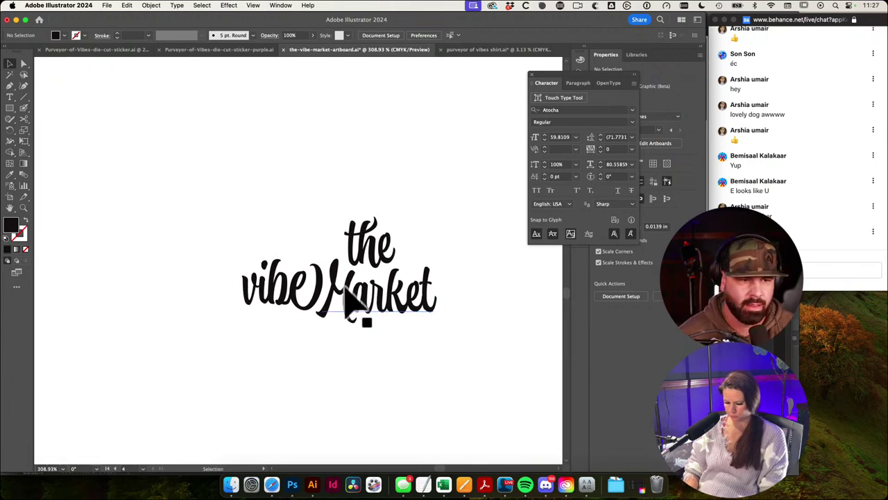
drag(298, 305, 381, 300)
key(t)
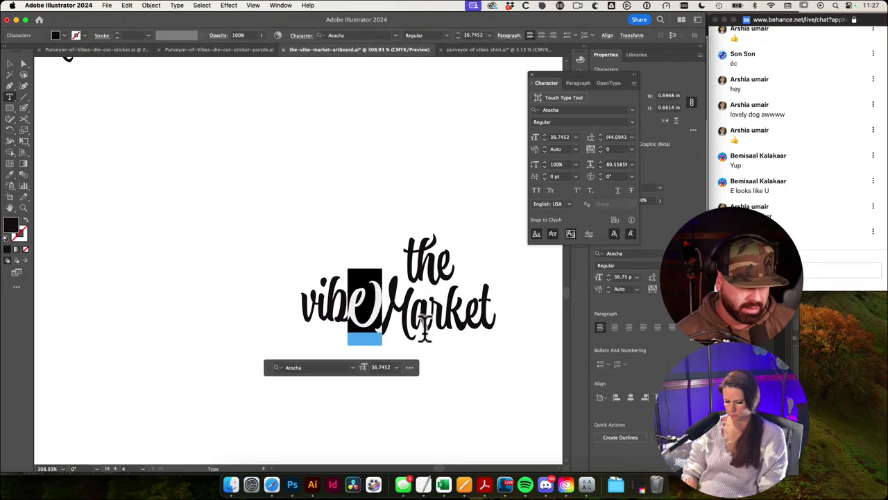
click(390, 354)
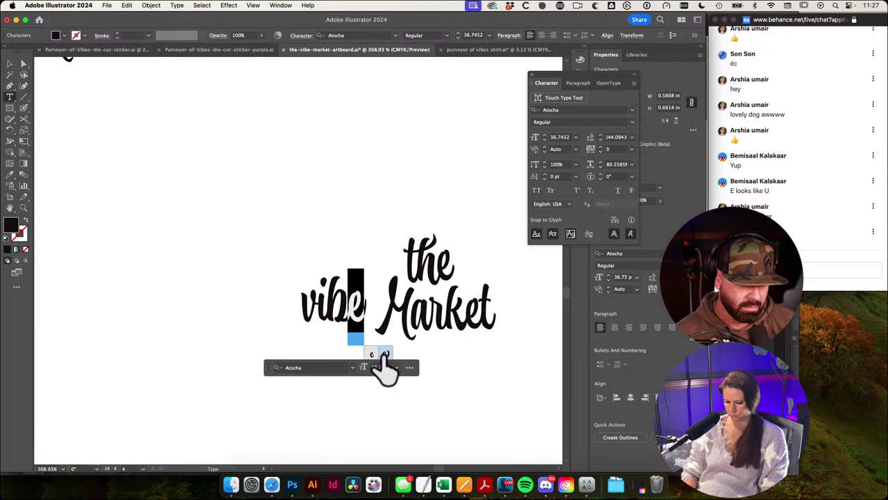
click(375, 355)
super+click(485, 369)
key(a)
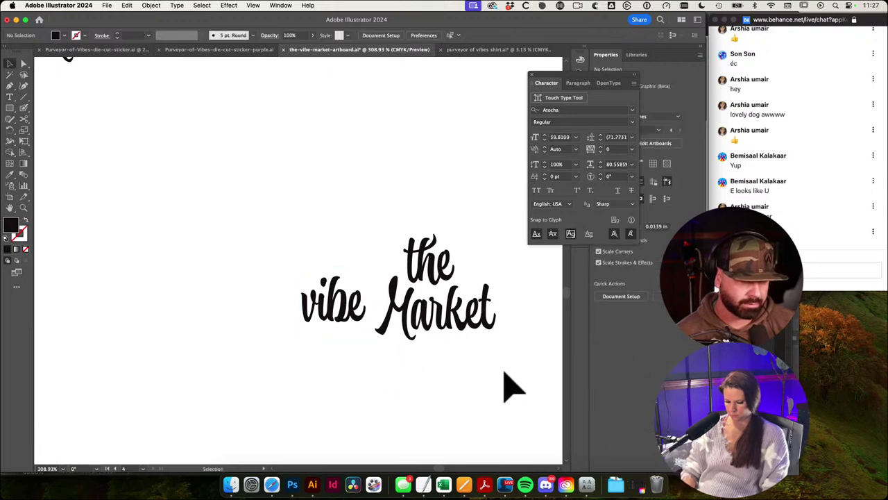
Step: Move the word "vibe" closer to the M of "Market" in the working lockup
drag(501, 377, 455, 384)
click(292, 312)
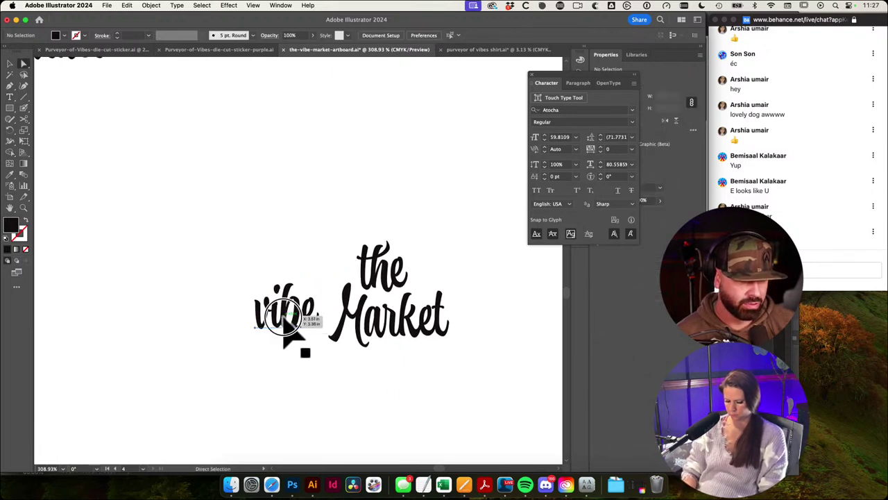
key(super+shift+a)
click(292, 309)
drag(291, 313, 302, 305)
key(super+shift+a)
drag(416, 215, 390, 209)
drag(440, 224, 439, 195)
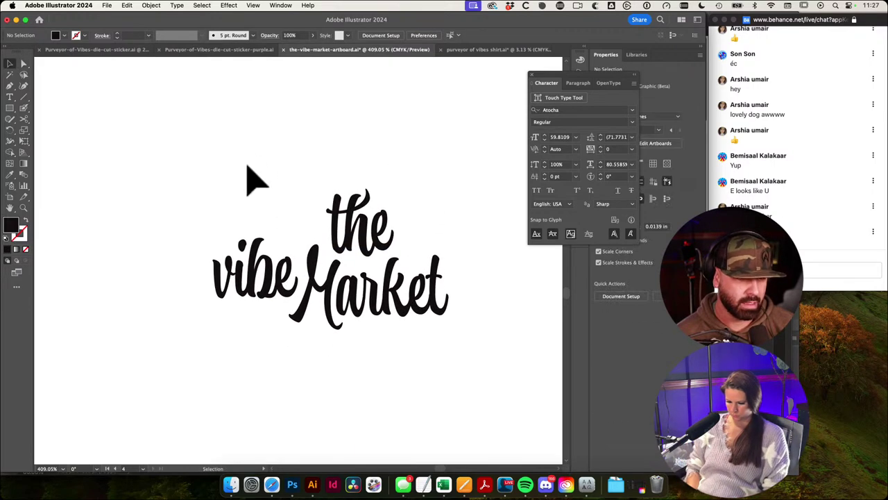
Step: Change the first letter of "vibe" to a capital V and swap it for the looped swash alternate
key(t)
double_click(224, 274)
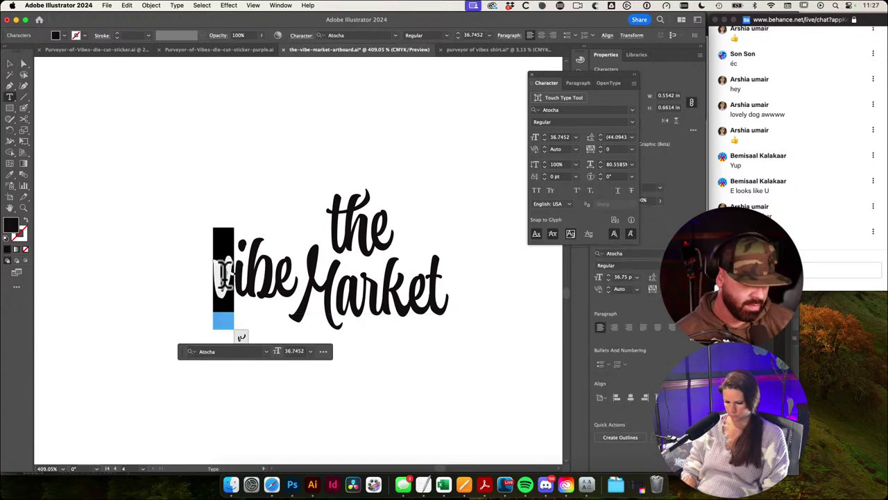
text(V)
text(t)
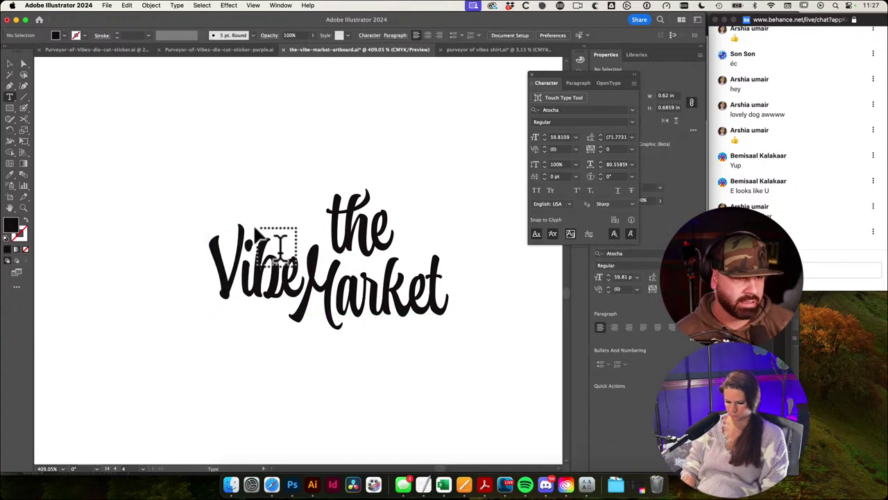
drag(241, 276, 210, 274)
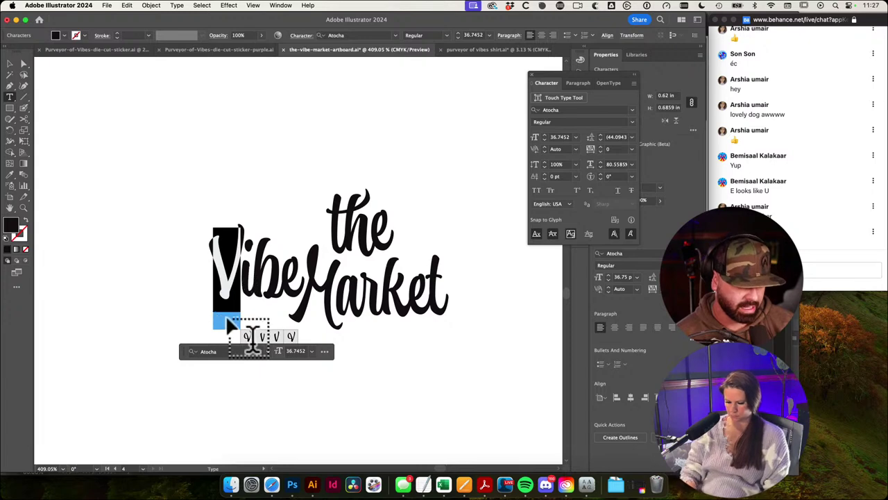
click(248, 337)
super+click(278, 182)
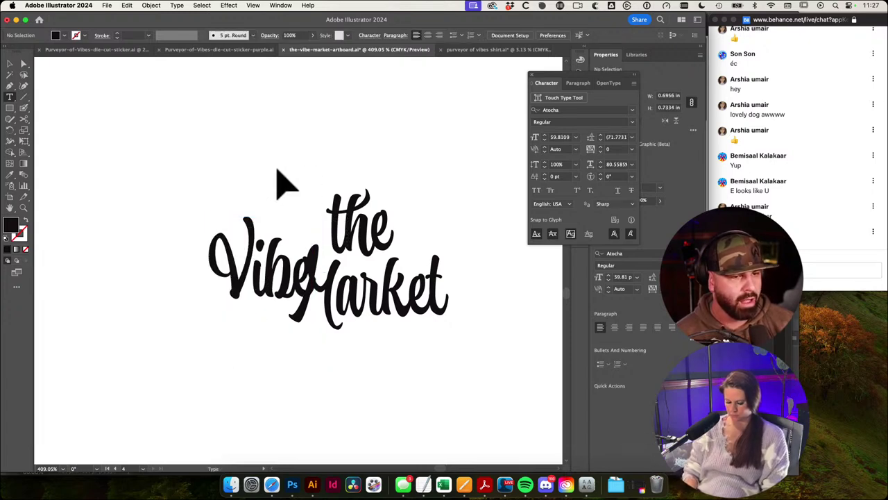
Step: Shift "Vibe" away from "Market" until its e no longer overlaps the M, leaving "the" in place
key(v)
drag(277, 269, 373, 307)
drag(281, 293, 298, 294)
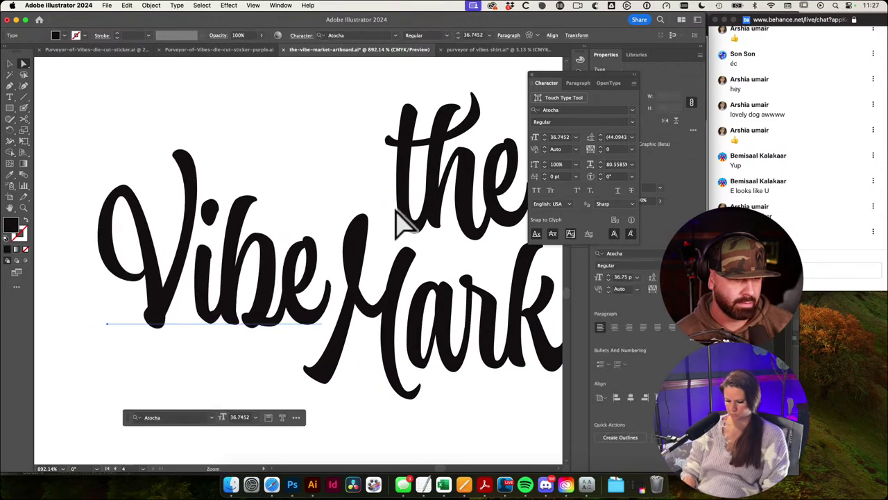
scroll(406, 222, down, 5)
drag(409, 213, 422, 230)
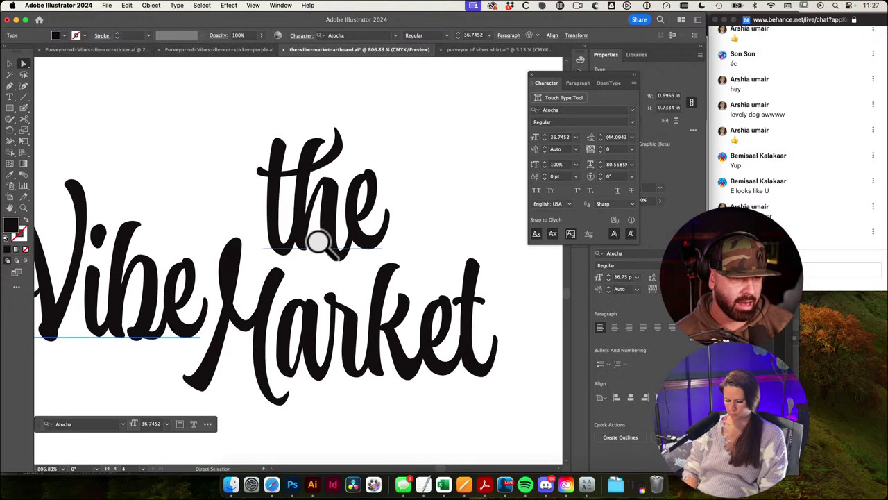
drag(317, 240, 313, 236)
key(super+z)
click(156, 142)
Step: Fine-tune the positions of "Market" and "Vibe" so the tail of the e sits closely beside the M
drag(205, 196, 353, 138)
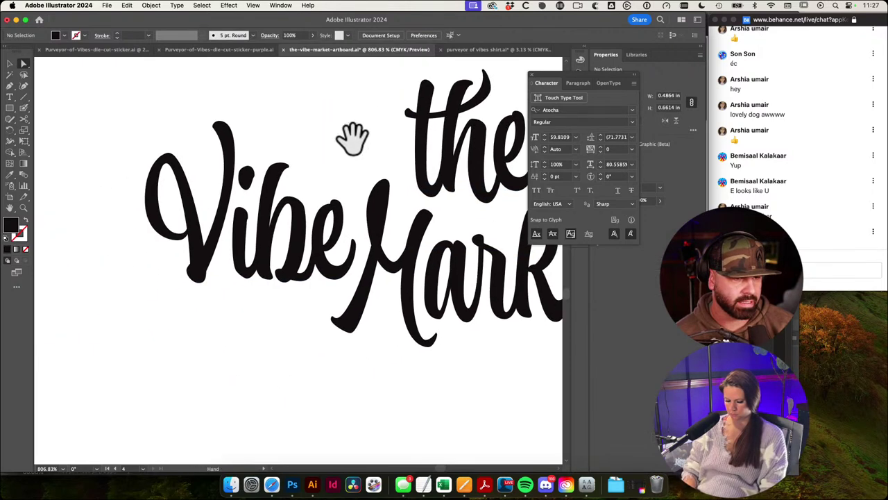
drag(316, 219, 317, 224)
super+drag(419, 264, 438, 269)
drag(284, 260, 287, 278)
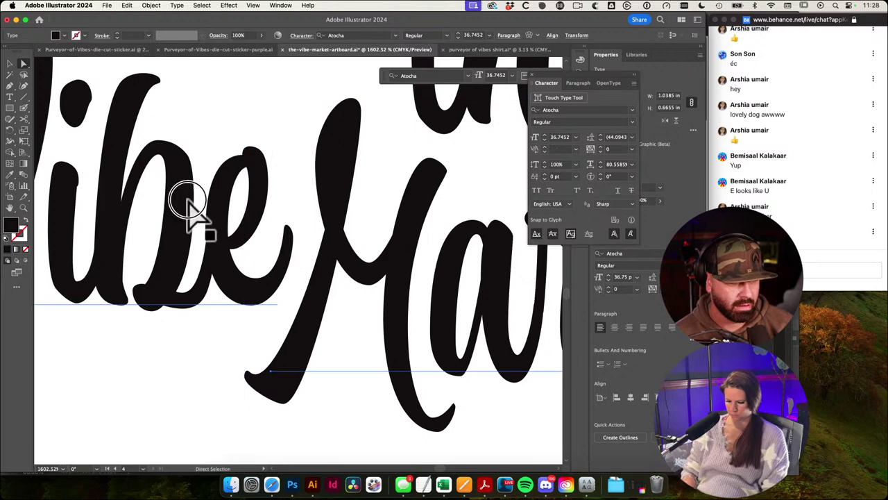
drag(188, 200, 194, 201)
super+drag(375, 201, 301, 204)
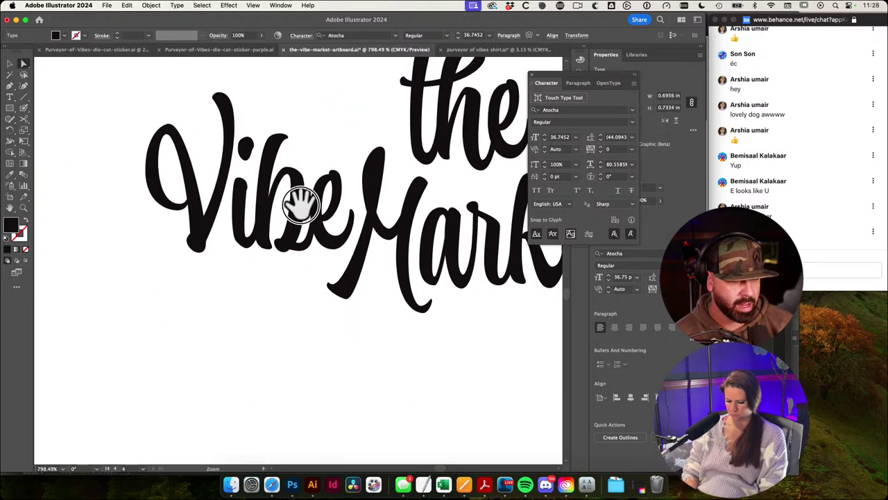
Step: Check the join between "Vibe" and "Market" up close and nudge "Vibe" about 0.01 in away from the M
scroll(300, 204, down, 2)
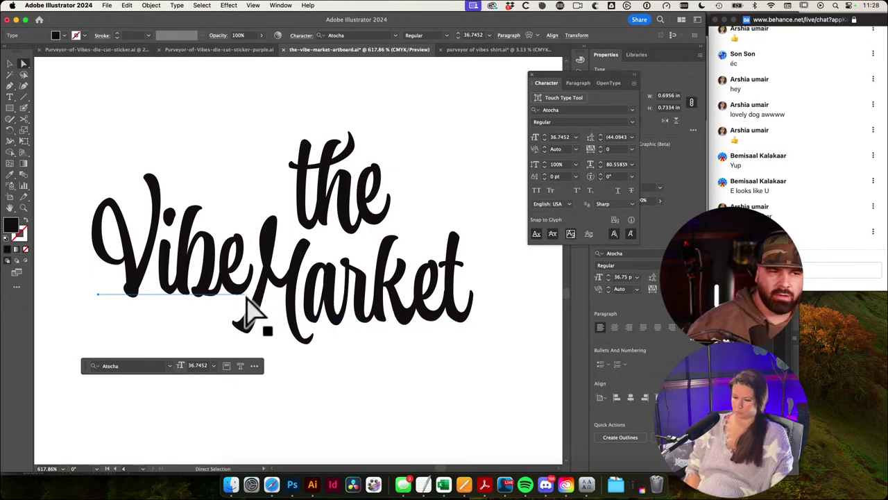
scroll(264, 295, up, 3)
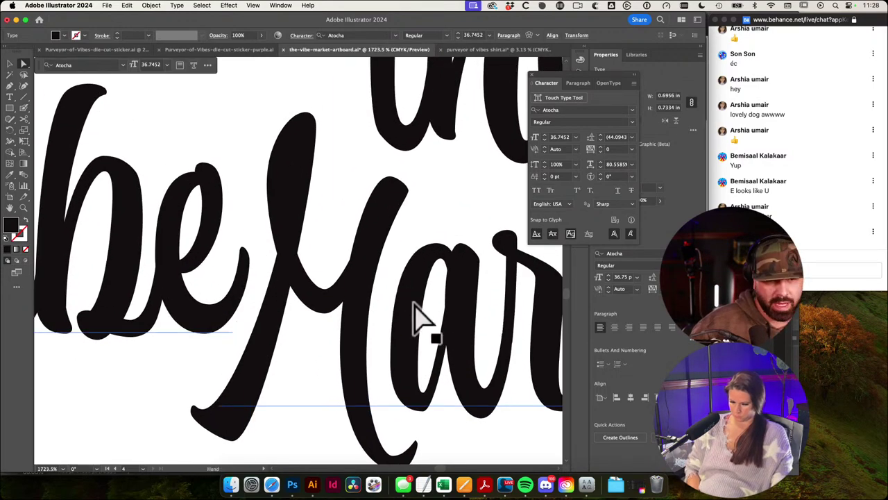
drag(416, 304, 232, 290)
drag(481, 381, 408, 354)
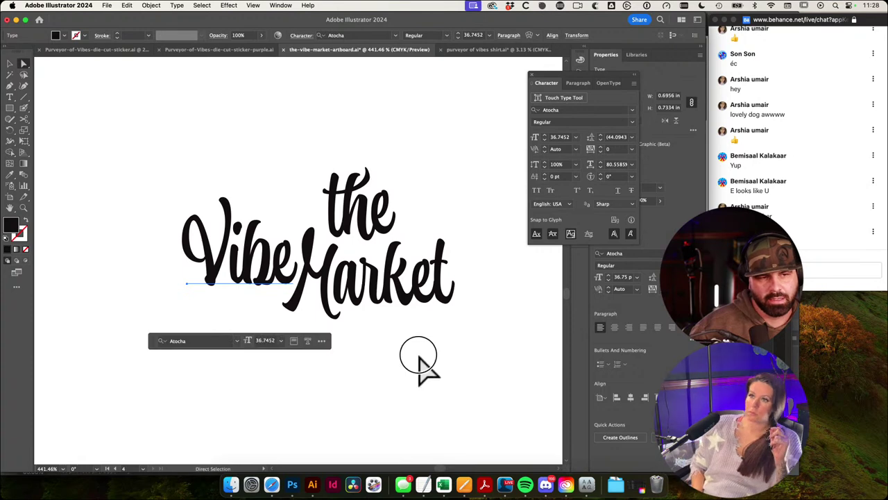
click(418, 357)
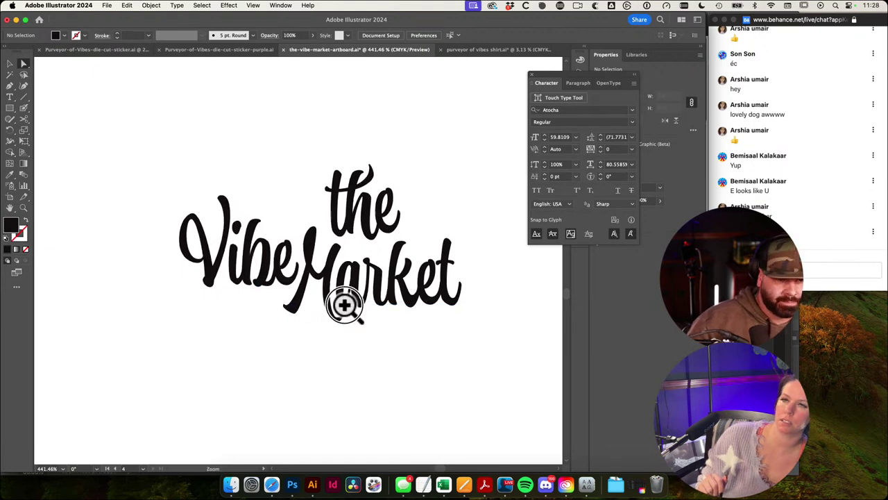
scroll(277, 298, up, 4)
drag(240, 270, 237, 269)
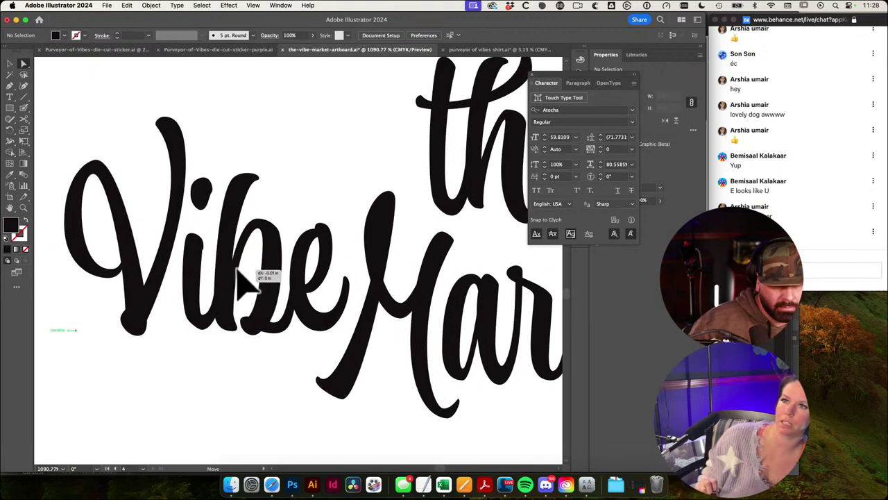
Step: Duplicate the "the Vibe Market" lockup, keeping one version below the corner lockup and one in the middle of the artboard
drag(434, 340, 226, 326)
key(v)
click(315, 277)
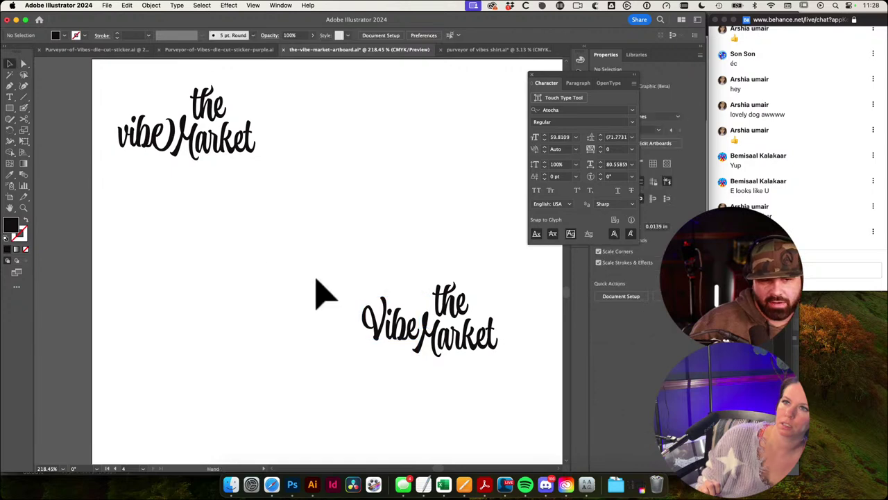
drag(318, 279, 223, 235)
drag(224, 236, 483, 368)
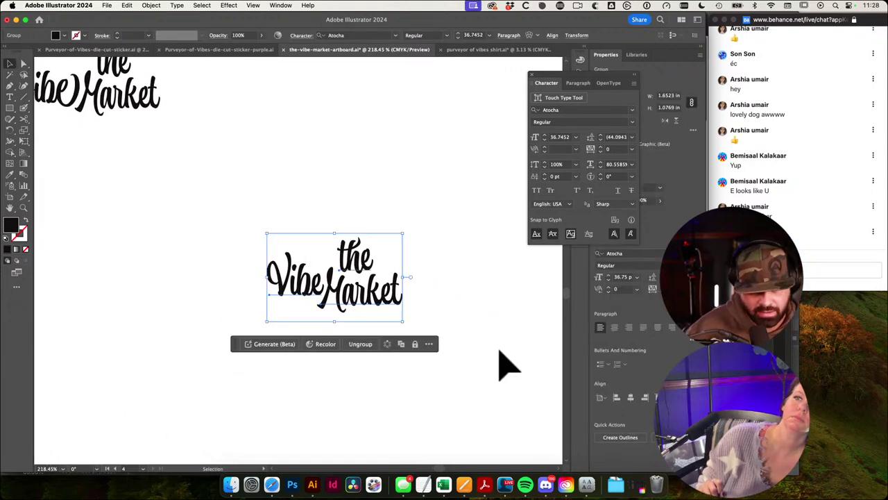
drag(360, 257, 388, 263)
drag(376, 241, 451, 231)
drag(394, 261, 234, 239)
drag(197, 197, 380, 297)
drag(315, 255, 335, 268)
click(428, 280)
key(a)
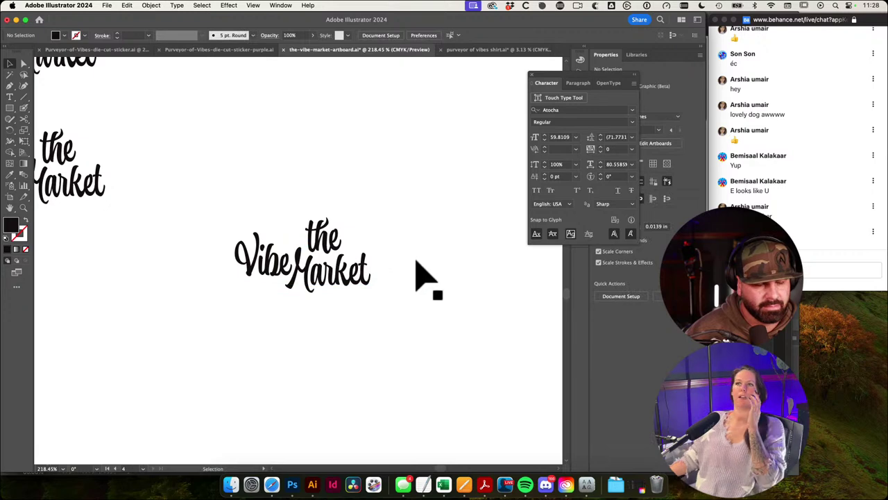
Step: Move "the" up and away from the middle lockup and stack "Vibe" roughly centred above "Market"
key(v)
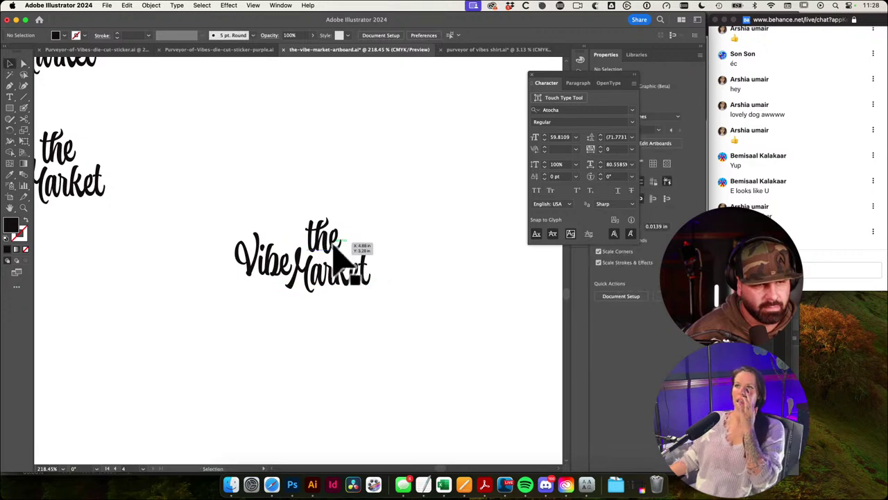
drag(335, 246, 271, 149)
click(395, 231)
key(a)
drag(264, 267, 323, 237)
drag(408, 248, 511, 260)
drag(329, 252, 431, 274)
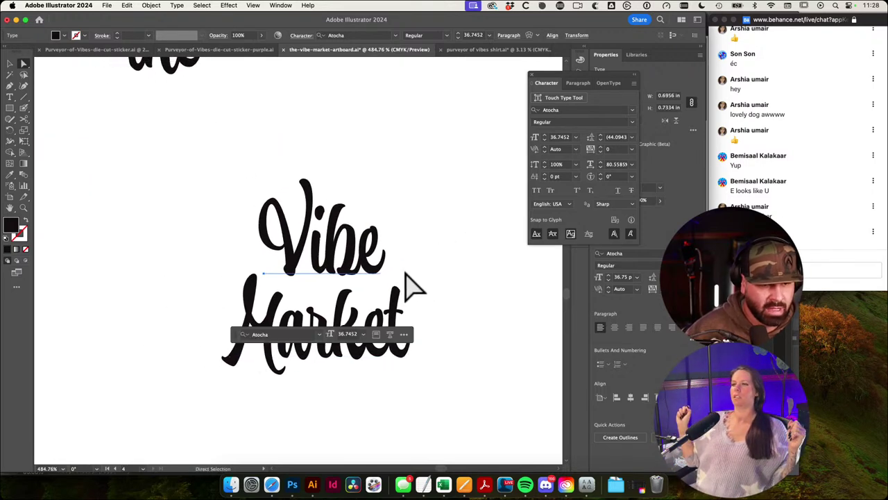
Step: Try to stretch "Vibe" horizontally well beyond the width of "Market", and undo the stretch
key(e)
drag(385, 244, 469, 249)
key(v)
click(504, 294)
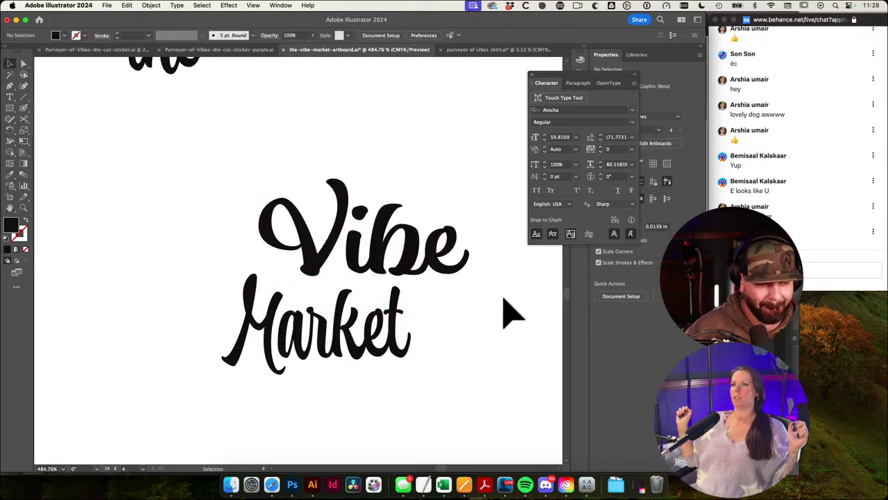
key(super+z)
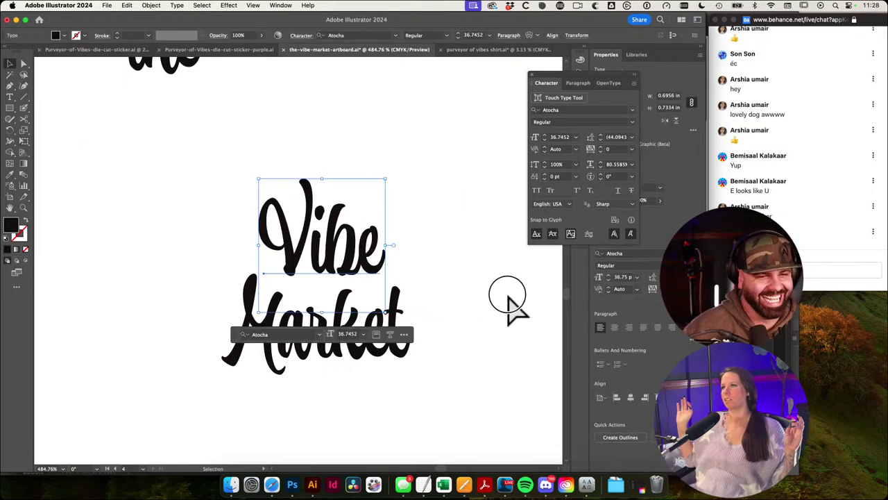
click(415, 291)
click(366, 263)
click(451, 235)
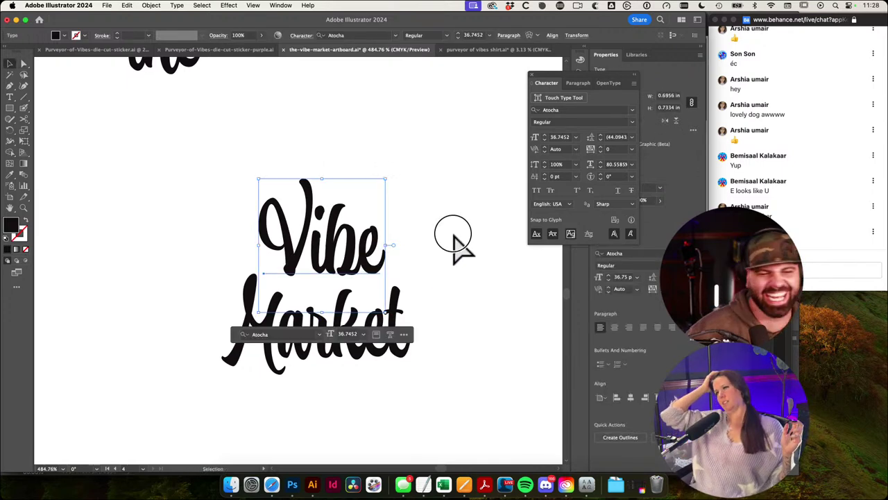
Step: Try a slight horizontal widening of "Vibe" with Free Transform, undo it and deselect the word
click(366, 263)
key(e)
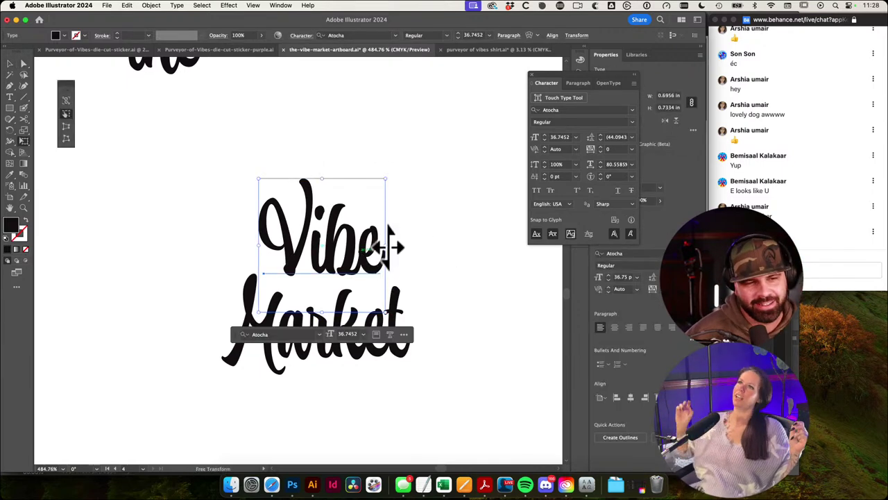
drag(388, 246, 403, 246)
click(484, 252)
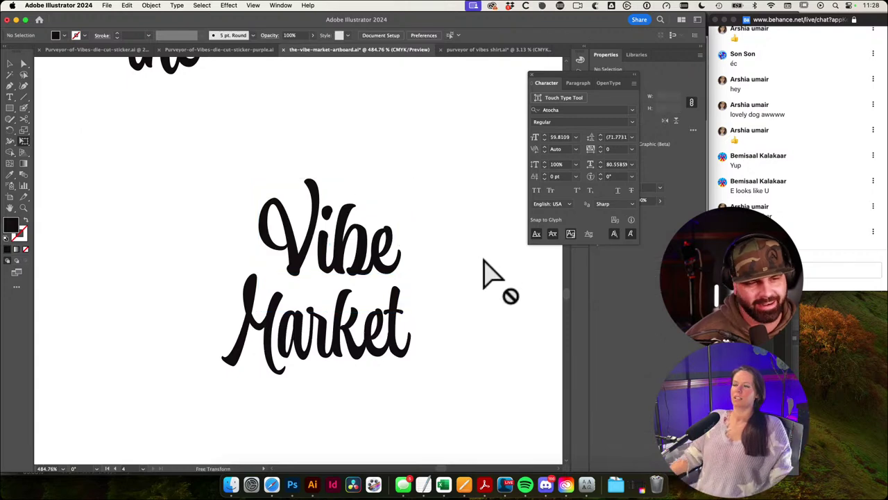
key(ctrl+z)
key(ctrl+z)
key(v)
click(477, 267)
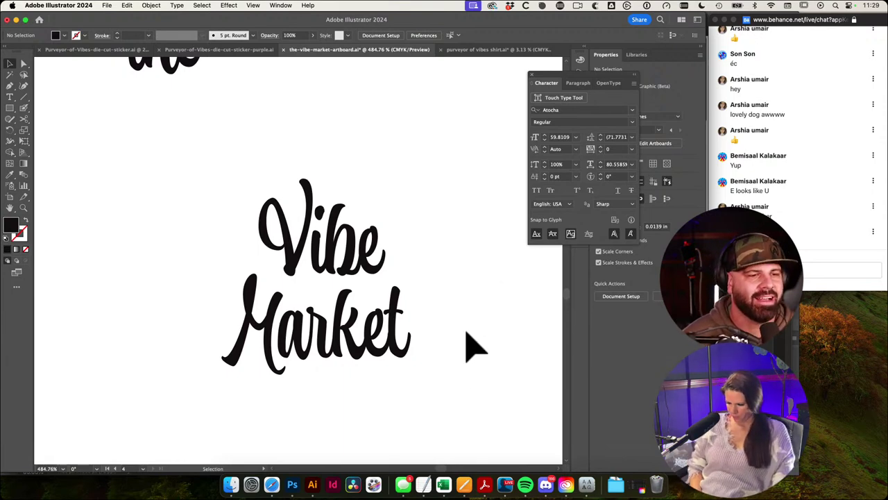
drag(472, 318, 515, 320)
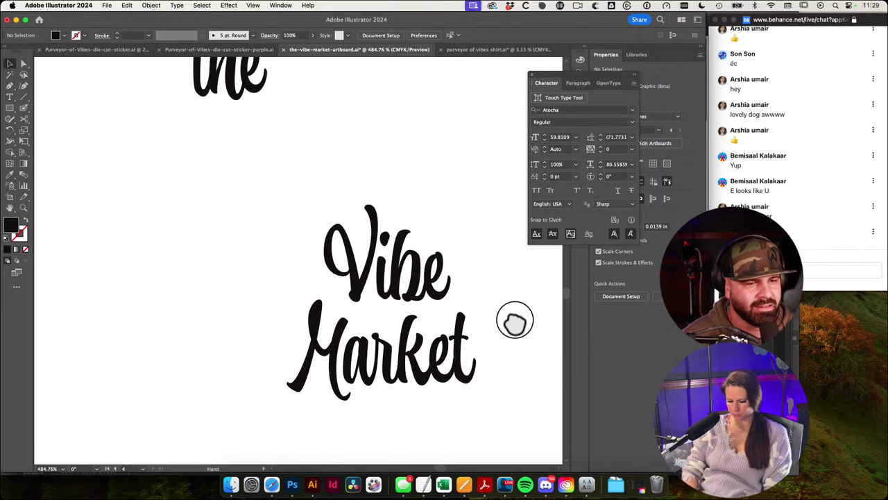
click(416, 299)
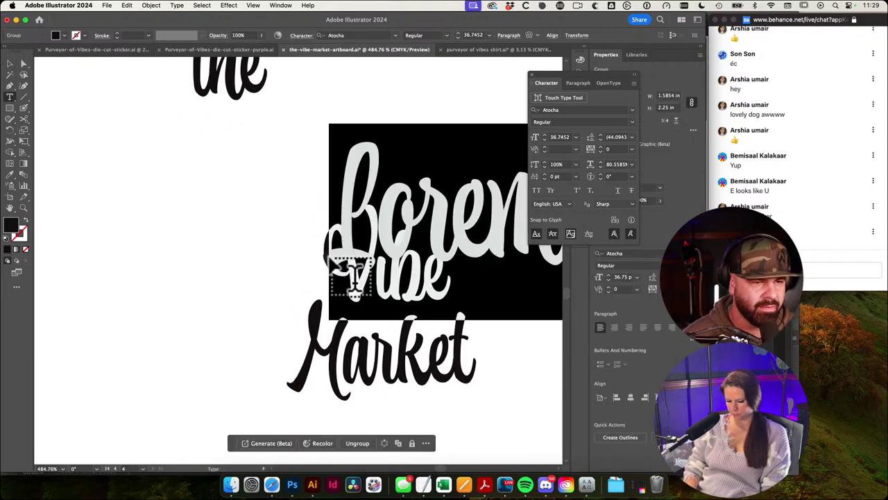
click(277, 243)
scroll(250, 187, up, 3)
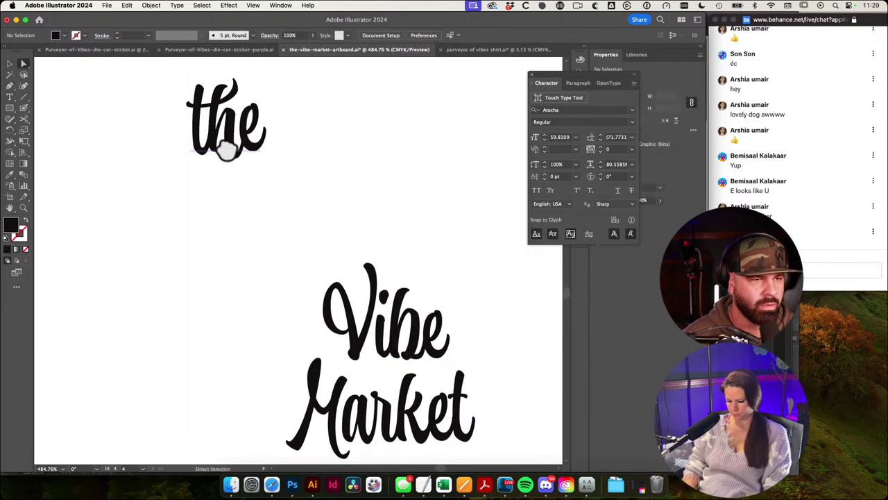
Step: Add "the" in front of "Vibe" in the same text line so it reads "the Vibe" above "Market"
double_click(221, 129)
double_click(238, 132)
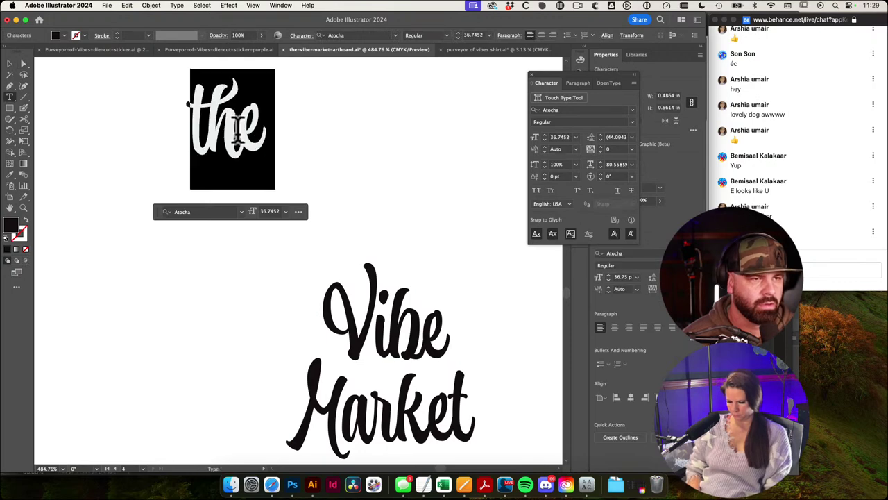
super+click(297, 152)
key(a)
click(253, 136)
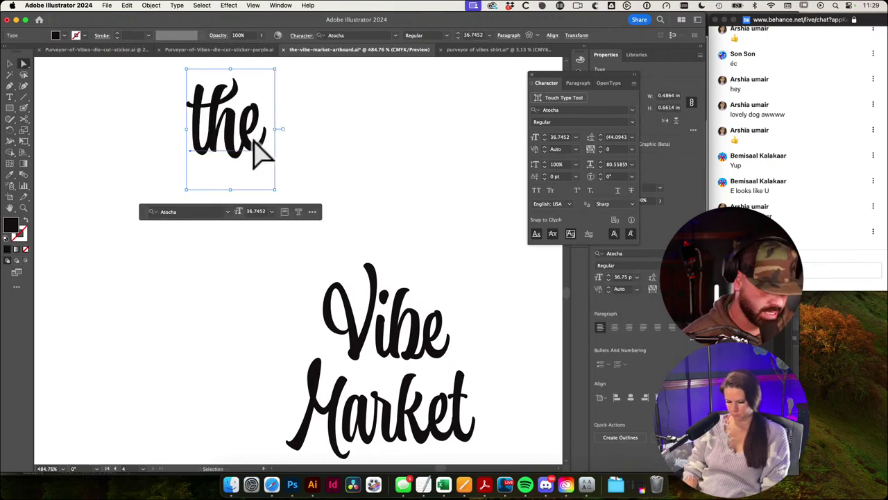
click(354, 173)
key(t)
click(345, 312)
text(the)
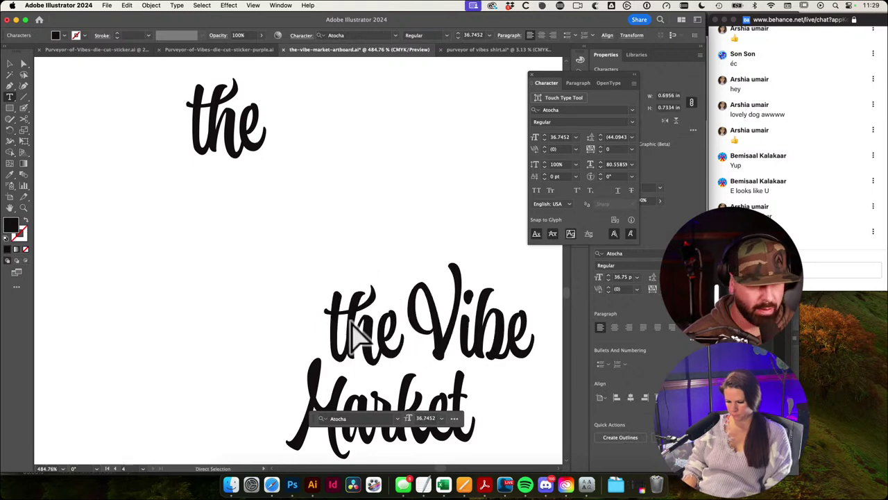
super+click(294, 297)
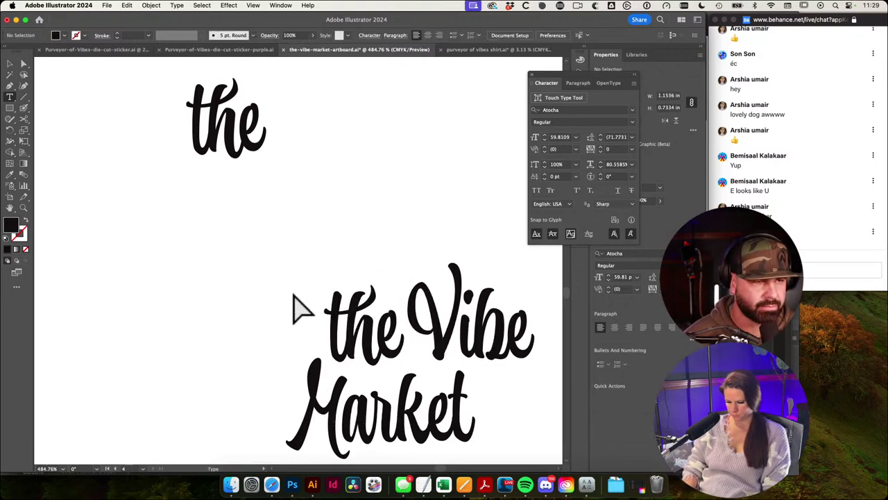
Step: Delete the separate "the" text sitting above the stacked lockup
key(a)
click(241, 122)
key(Delete)
drag(378, 201, 280, 153)
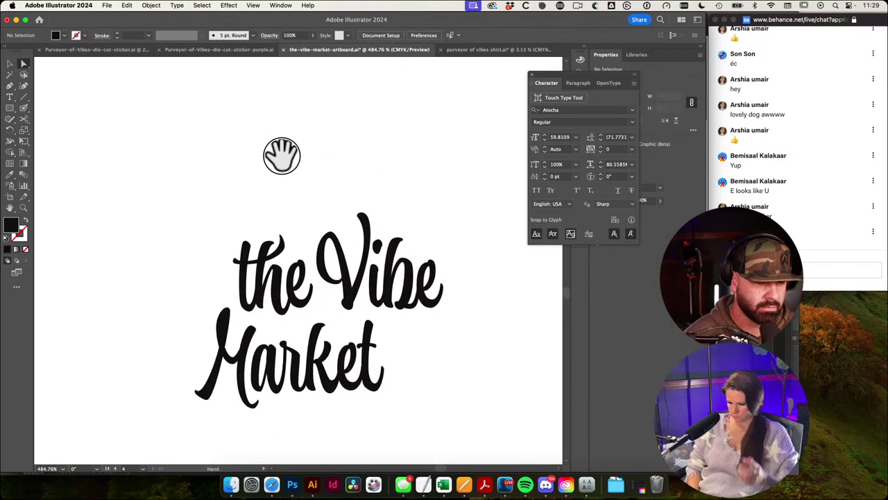
mouse_move(358, 276)
mouse_down()
mouse_move(282, 269)
mouse_move(261, 281)
mouse_move(362, 281)
mouse_up()
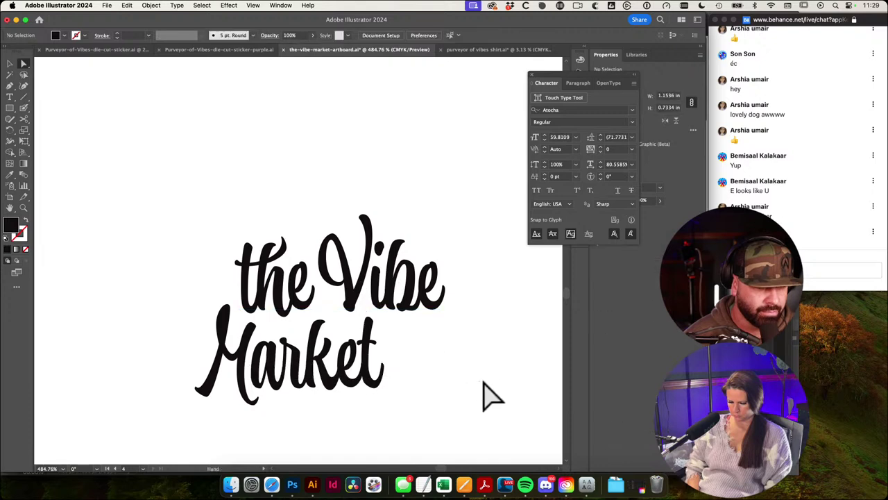
drag(486, 396, 478, 310)
Step: Scale "the Vibe" down proportionally to about 19.95 pt and place it just above "Market", within that word's width
click(441, 248)
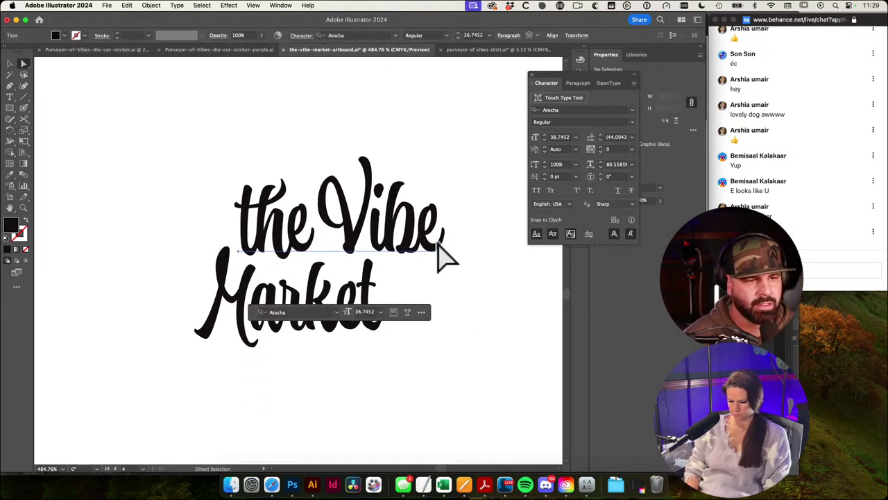
drag(445, 157, 392, 200)
key(a)
drag(361, 236, 382, 236)
key(e)
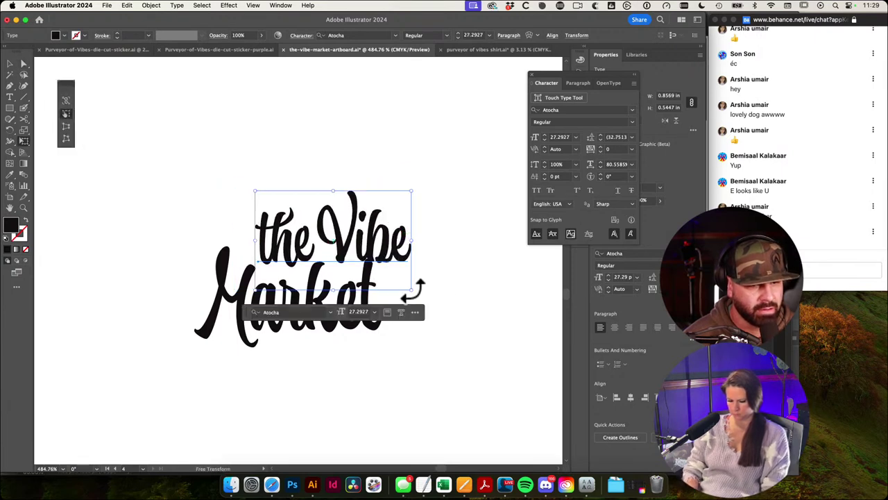
drag(412, 288, 312, 240)
key(a)
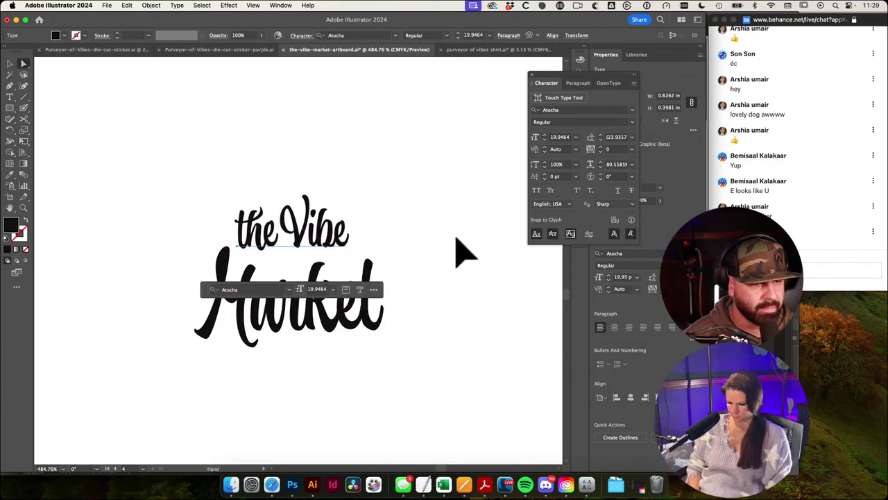
drag(464, 247, 451, 215)
click(451, 218)
key(v)
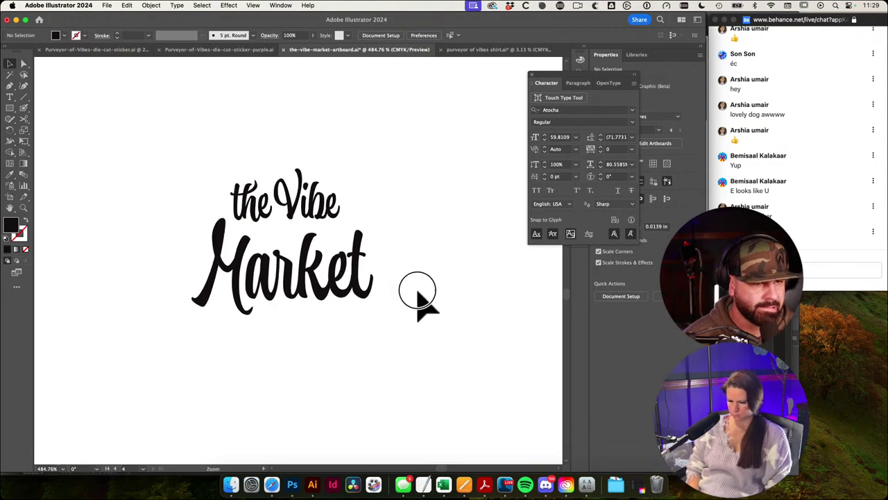
Step: Duplicate the lower staggered "the Vibe Market" lockup straight down to make a third version in the column
drag(416, 298, 345, 180)
click(223, 188)
drag(223, 189, 223, 303)
click(333, 255)
Step: Cut "the" from above the new bottom lockup and paste it back just before "Vibe", slightly lower than that word
key(a)
click(233, 273)
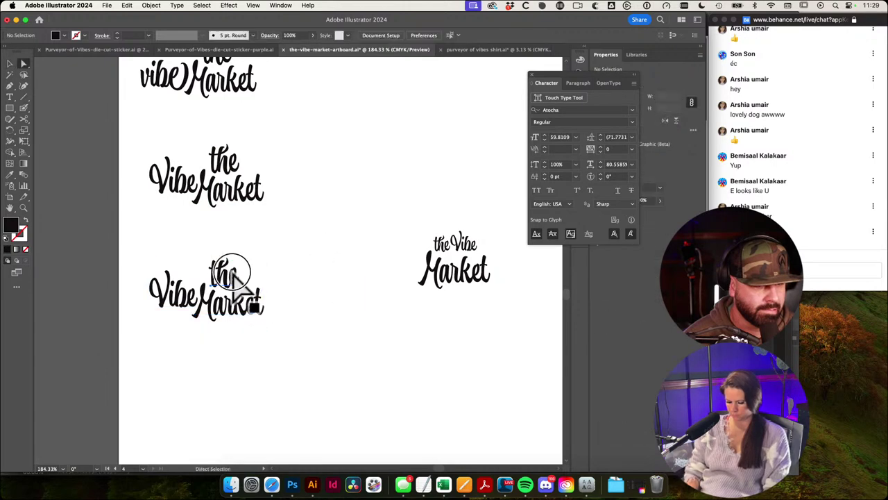
key(super+x)
click(299, 269)
drag(315, 255, 426, 173)
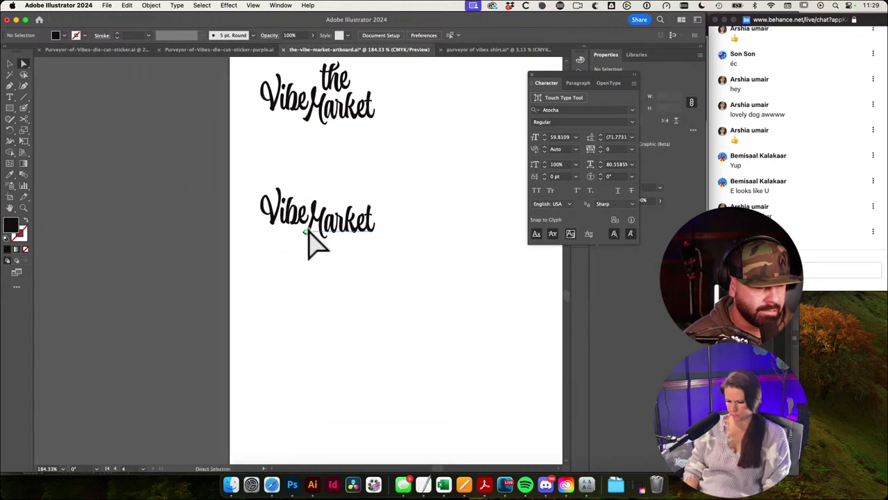
drag(266, 157, 378, 182)
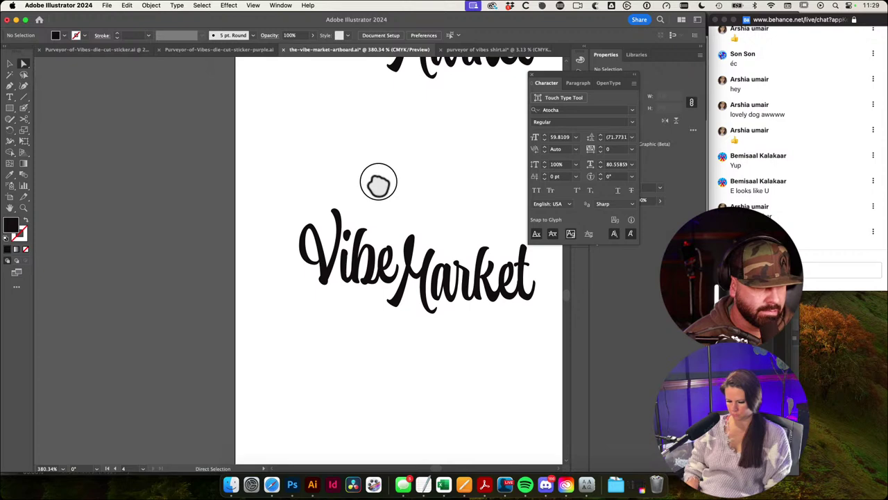
key(super+v)
drag(269, 257, 271, 291)
click(345, 168)
drag(436, 172, 336, 138)
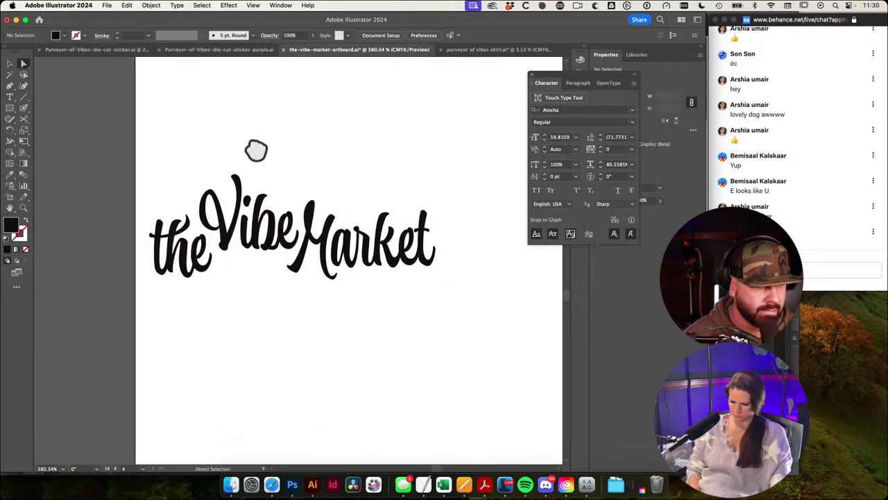
Step: Move the whole bottom staggered lockup slightly up and right to line up with the versions above it
drag(425, 167, 421, 173)
drag(350, 176, 221, 182)
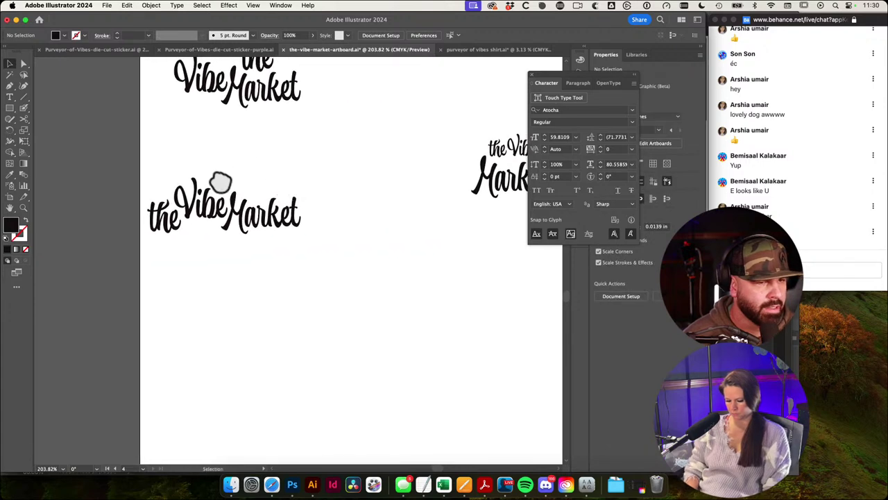
drag(386, 298, 382, 295)
drag(283, 219, 303, 199)
click(407, 215)
Step: Examine the stacked "the Vibe Market" lockup up close and at small size beside the staggered versions
drag(446, 212, 188, 251)
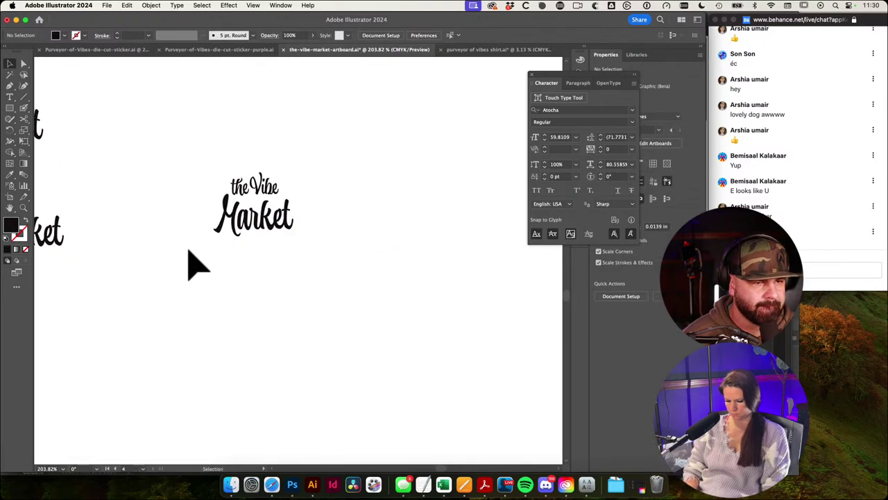
drag(238, 148, 423, 188)
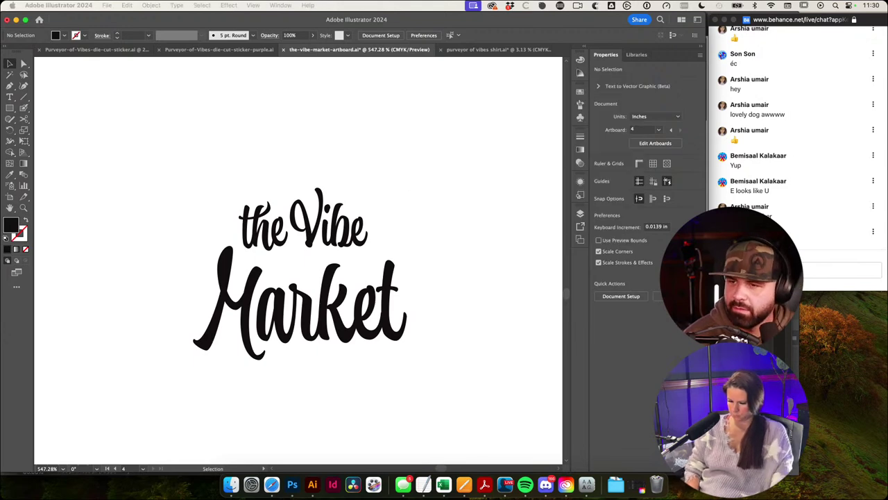
click(474, 195)
click(469, 193)
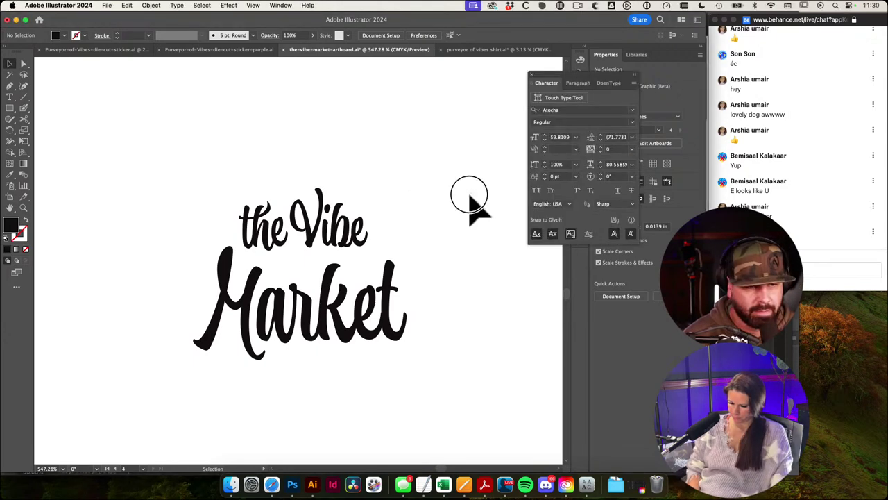
drag(446, 247, 394, 214)
drag(471, 229, 394, 243)
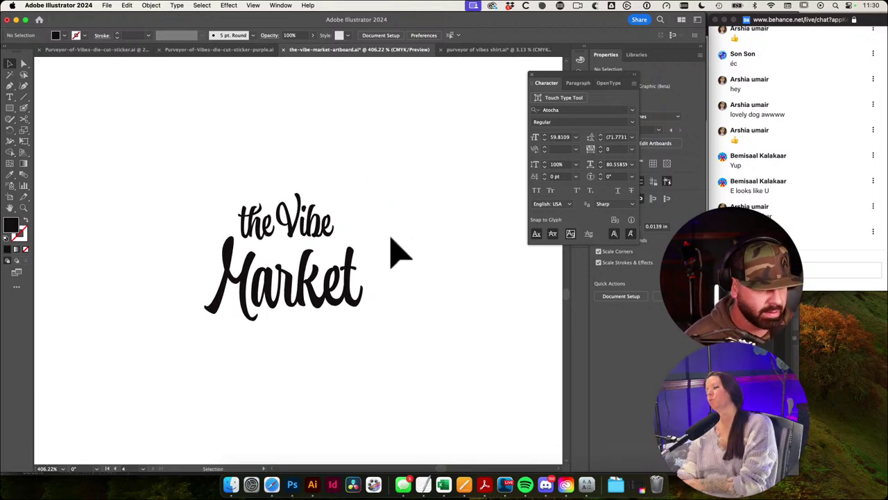
scroll(462, 250, down, 4)
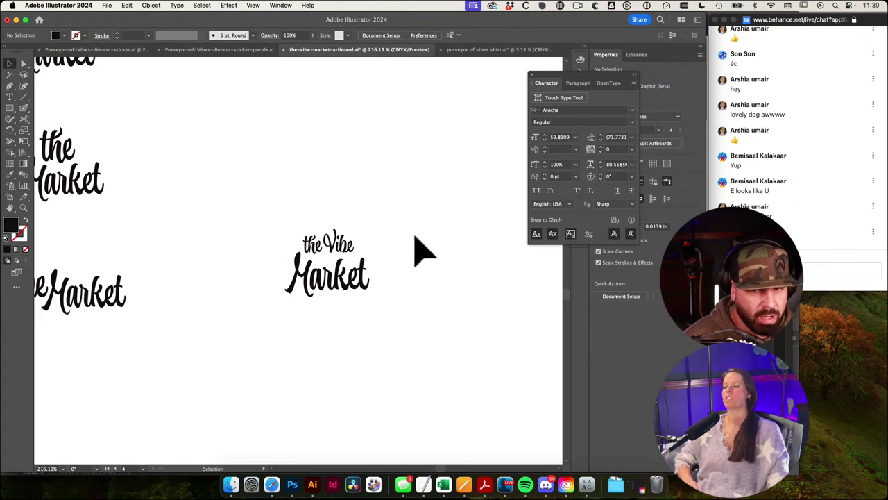
drag(335, 268, 409, 301)
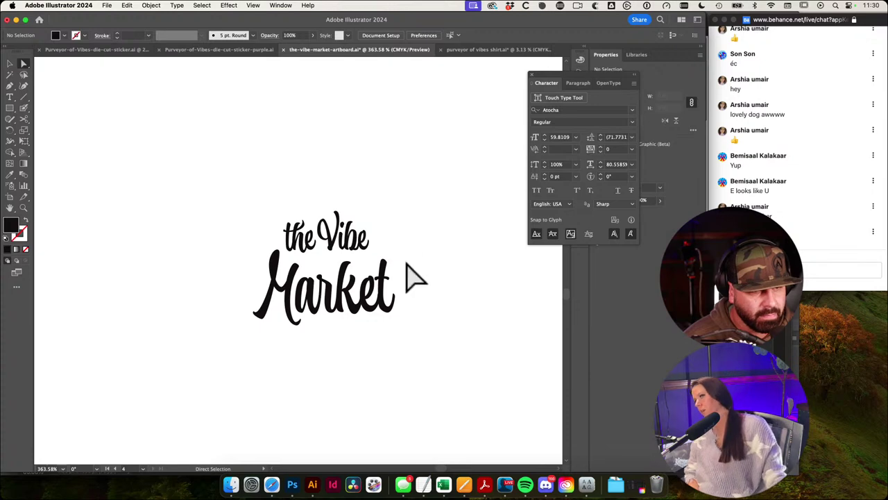
scroll(409, 274, down, 5)
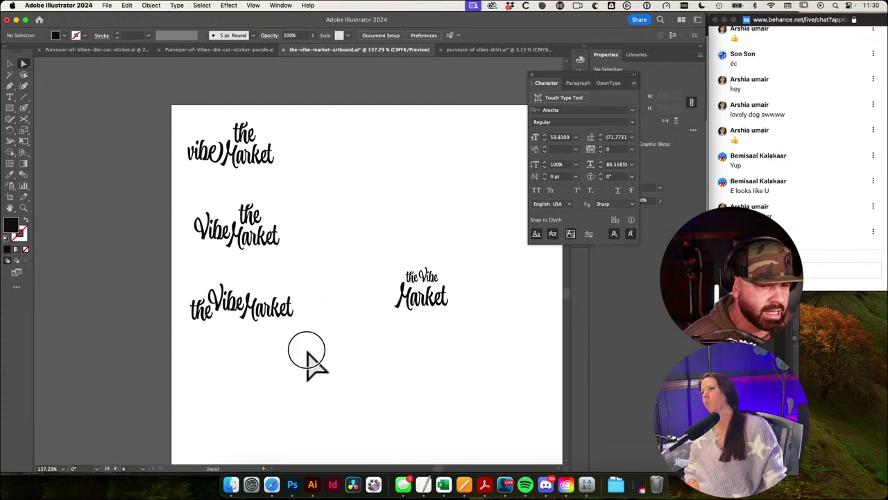
drag(358, 321, 353, 291)
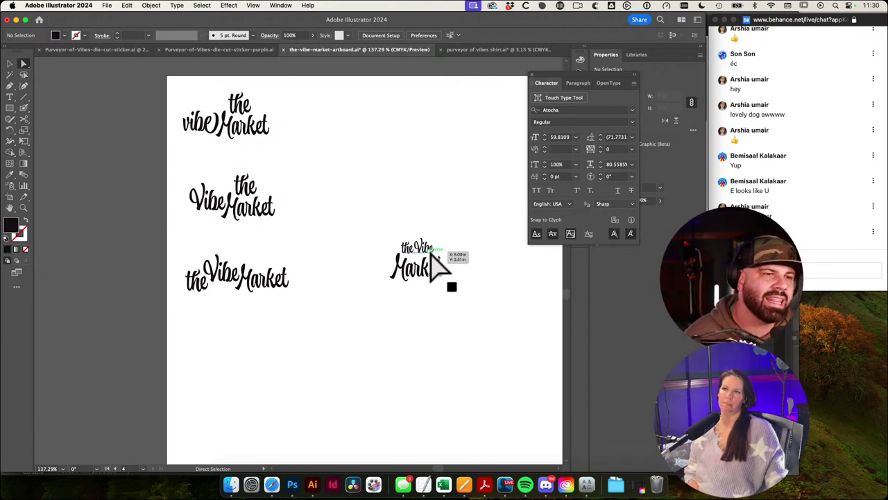
Step: Compare the new lockups with the original staggered "the vibe Market" variations on this and the previous artboard
click(174, 104)
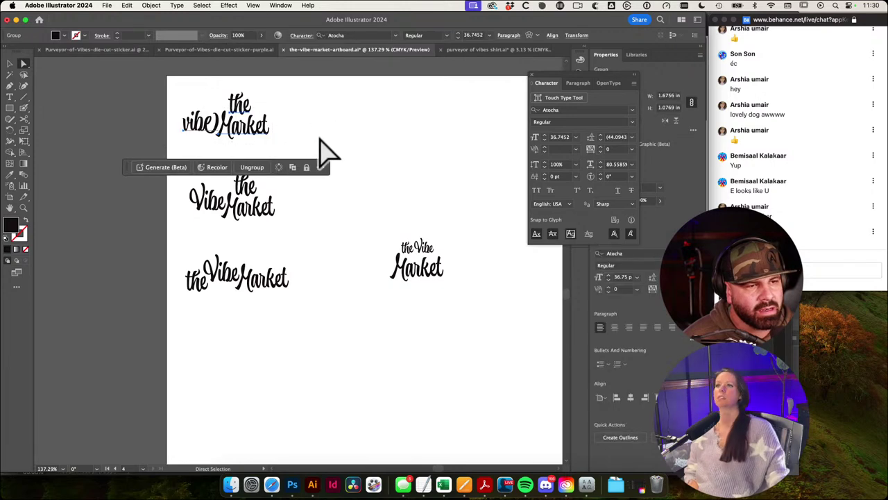
click(328, 152)
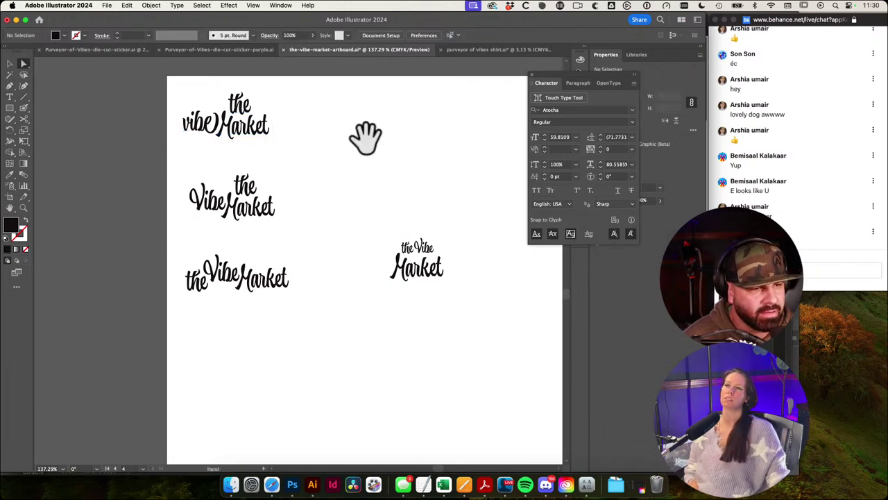
drag(365, 138, 326, 463)
drag(466, 225, 274, 428)
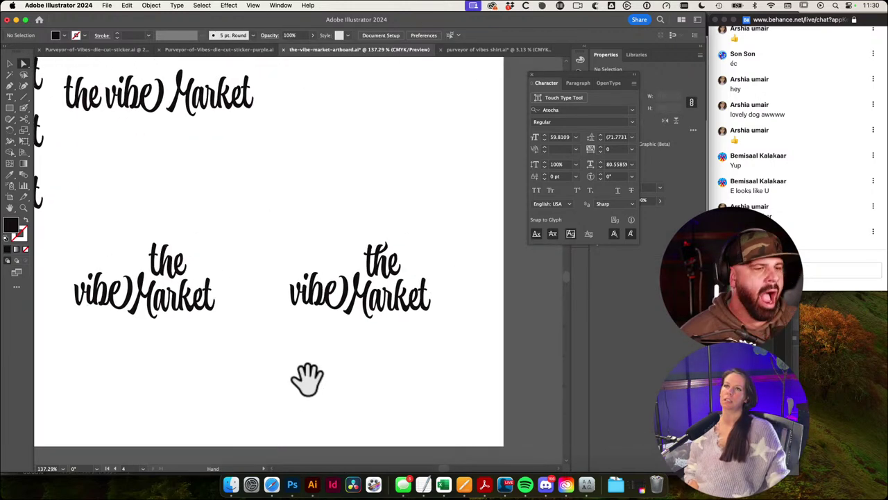
drag(309, 379, 406, 412)
mouse_move(202, 242)
mouse_down()
mouse_move(351, 406)
mouse_move(339, 327)
mouse_move(240, 267)
mouse_up()
scroll(340, 329, up, 5)
drag(487, 379, 156, 291)
drag(199, 312, 301, 218)
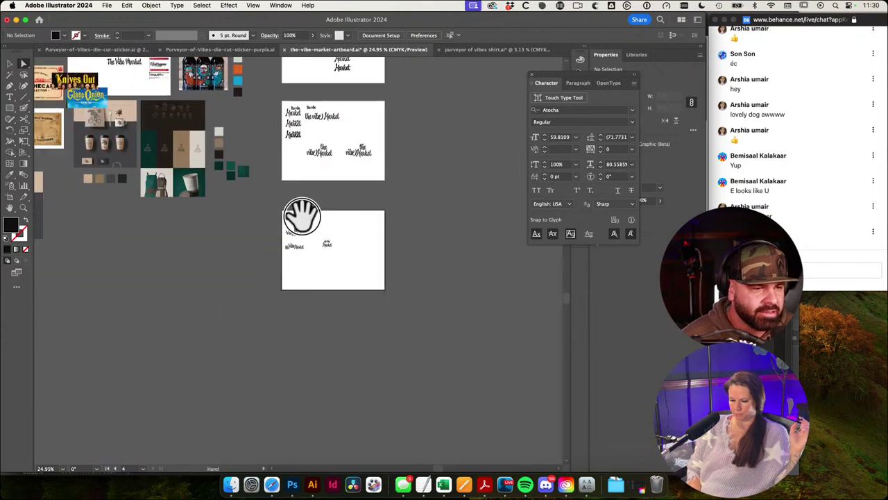
drag(324, 256, 551, 283)
drag(422, 229, 476, 281)
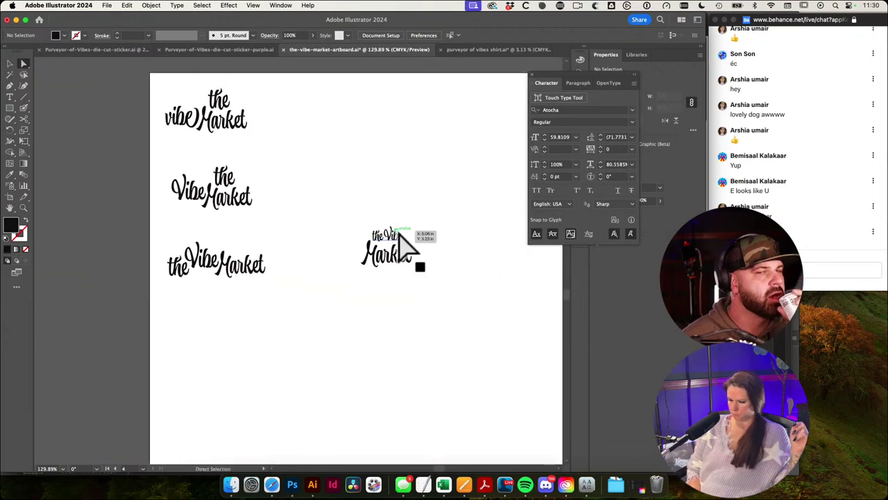
drag(398, 232, 387, 232)
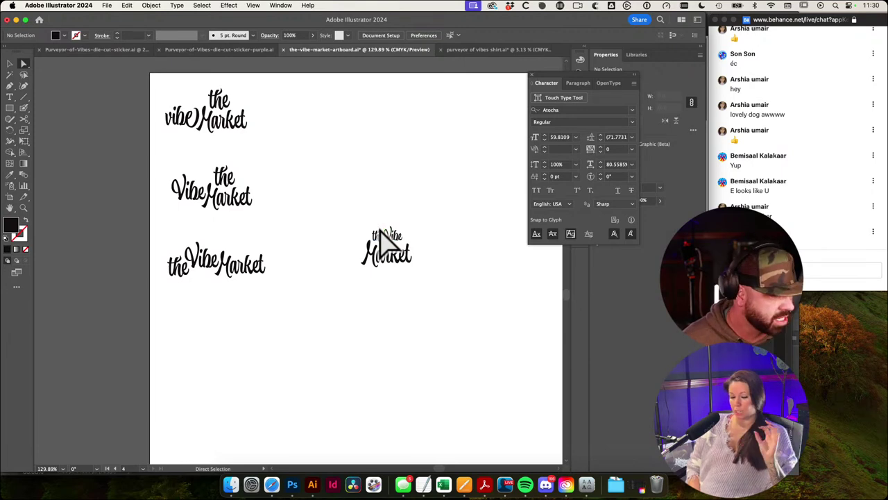
Step: Save the-vibe-market-artboard.ai with the new lockup variations
scroll(381, 231, up, 2)
click(447, 281)
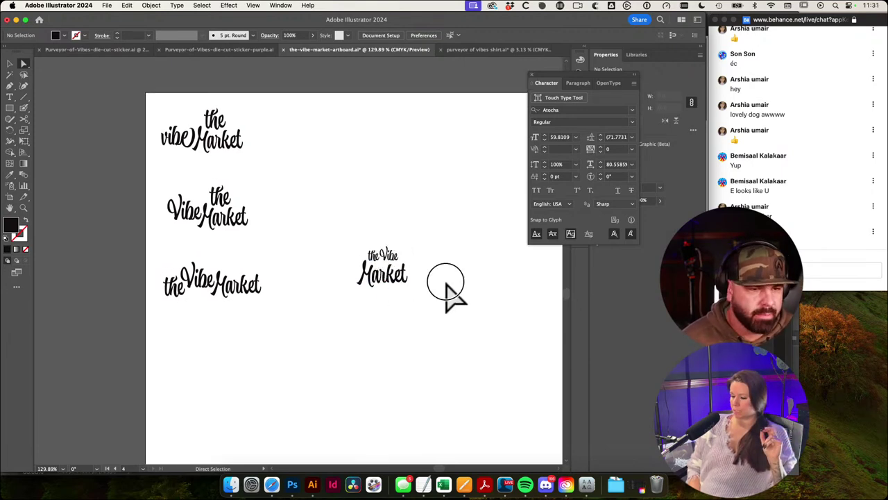
drag(458, 279, 223, 254)
key(super+s)
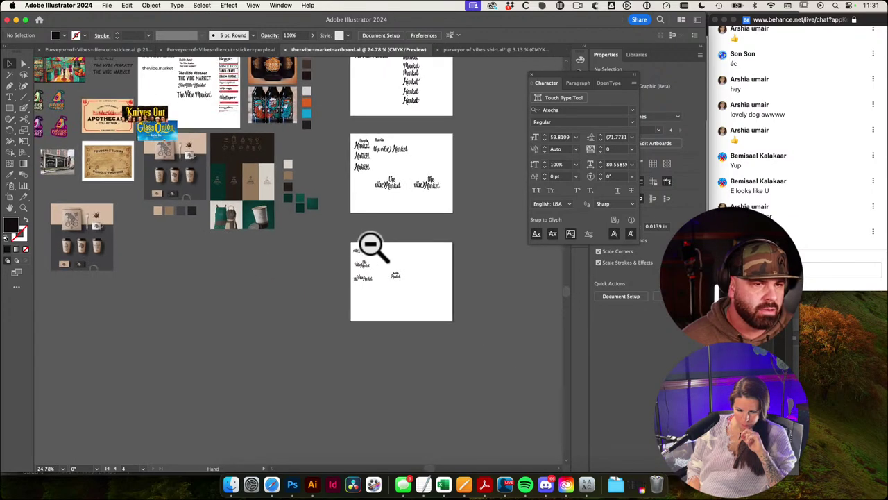
Step: Look over the reference boards and lockup artboards, and switch to the Behance live chat in Safari
drag(416, 249, 416, 319)
scroll(403, 313, down, 2)
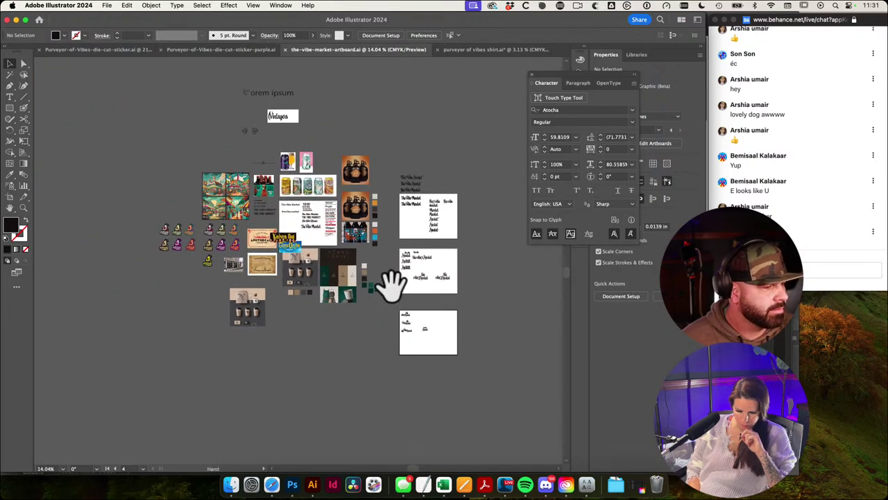
drag(391, 286, 392, 297)
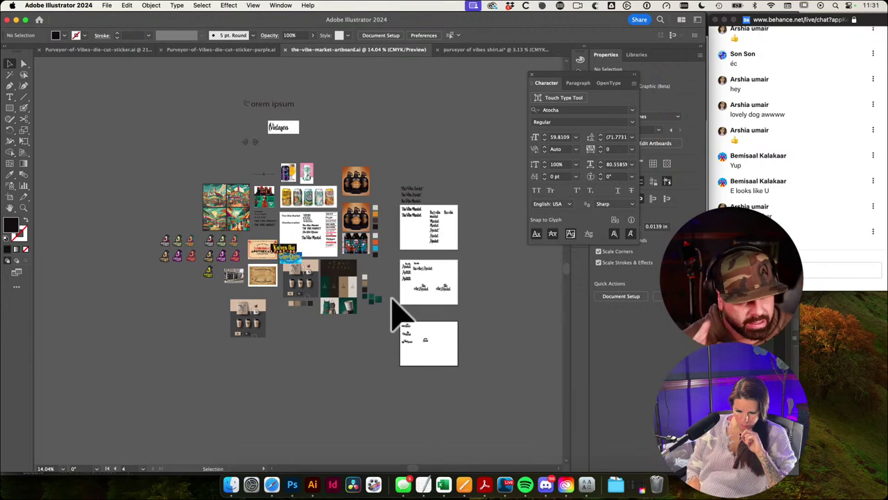
scroll(433, 344, up, 10)
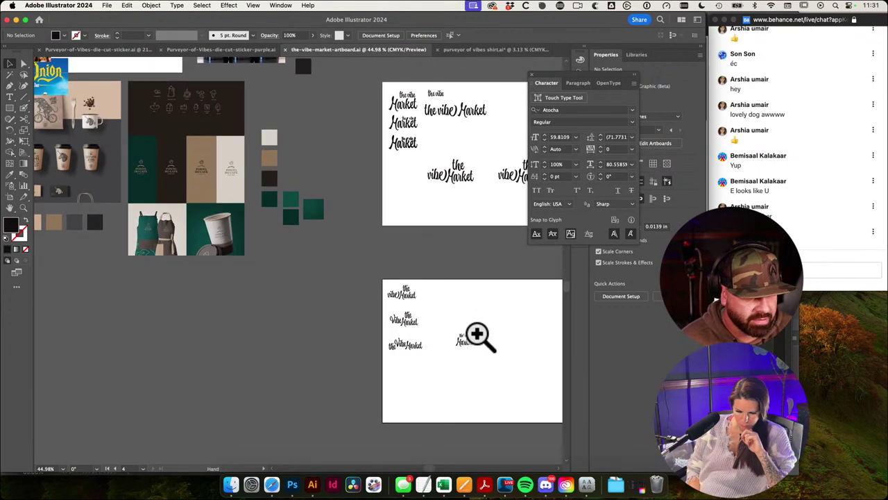
scroll(439, 366, up, 2)
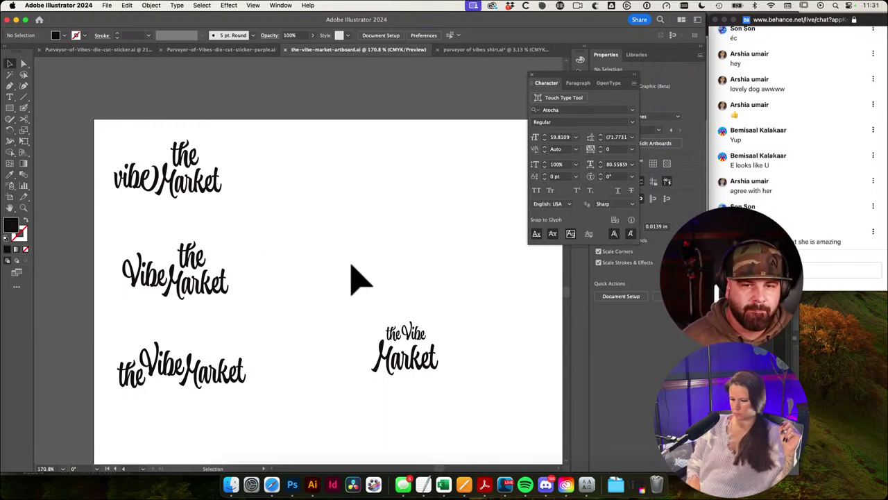
drag(365, 250, 347, 232)
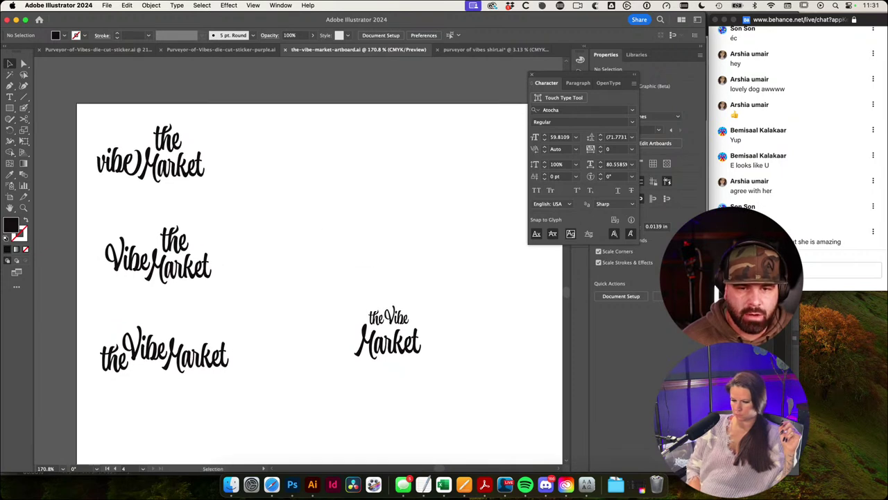
click(826, 267)
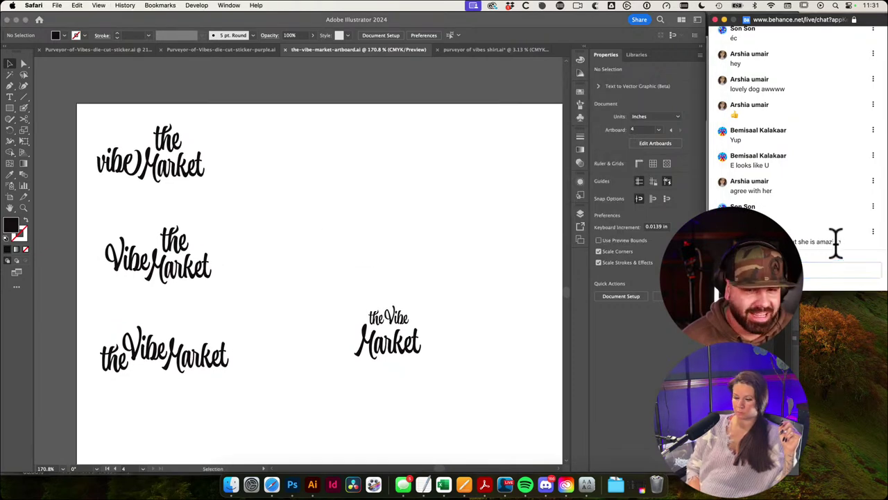